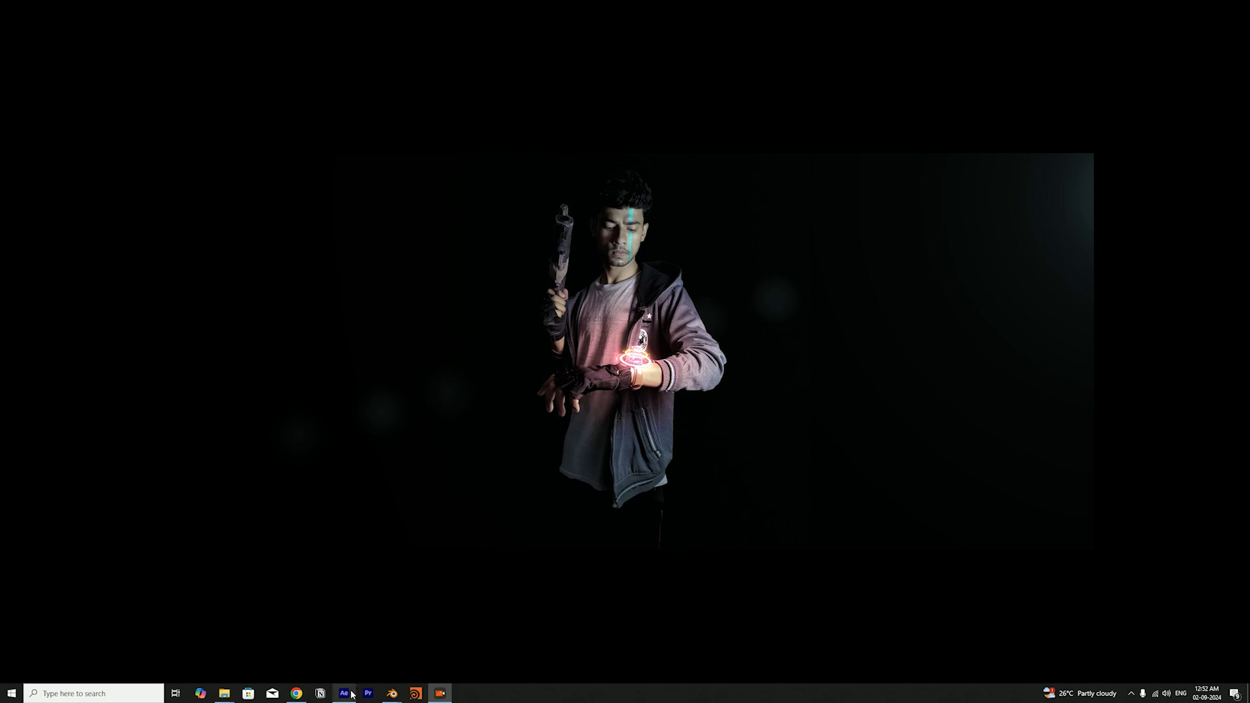
# Switch to After Effects, open the Final Composition timeline and turn off solo for the lower Meteor layer
pyautogui.click(343, 692)
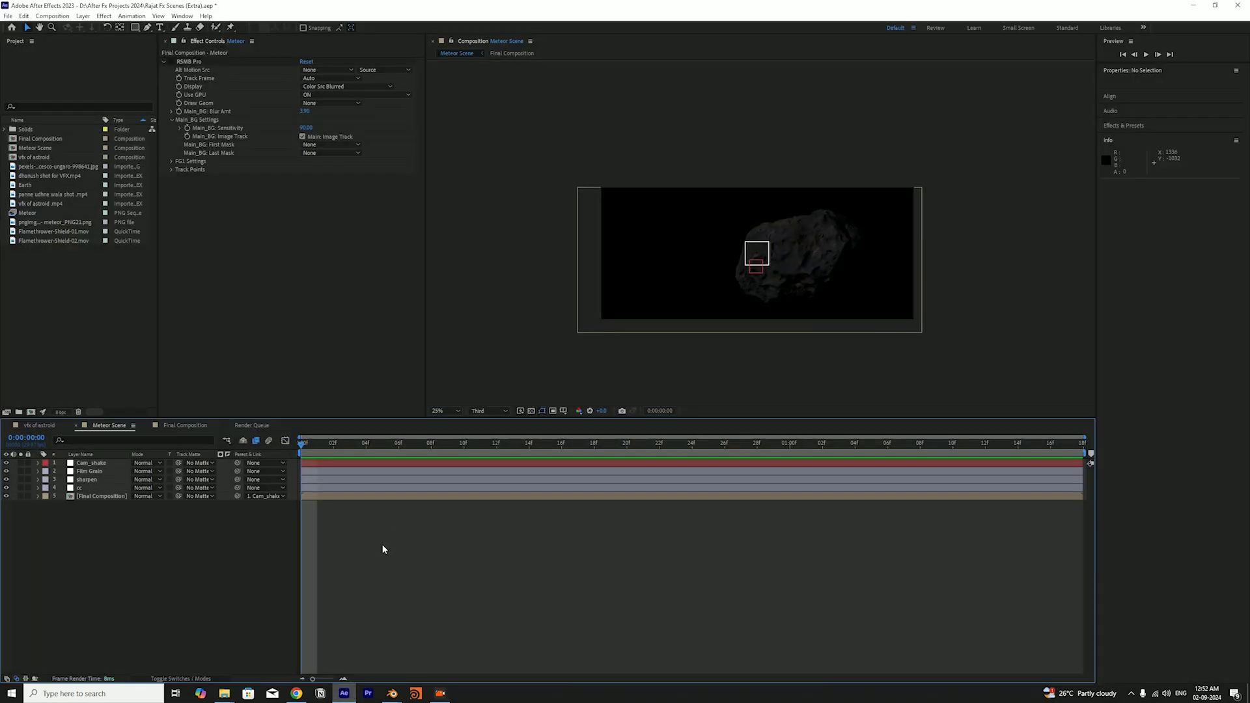
pyautogui.click(199, 428)
pyautogui.moveTo(334, 443); pyautogui.dragTo(25, 491)
pyautogui.click(21, 579)
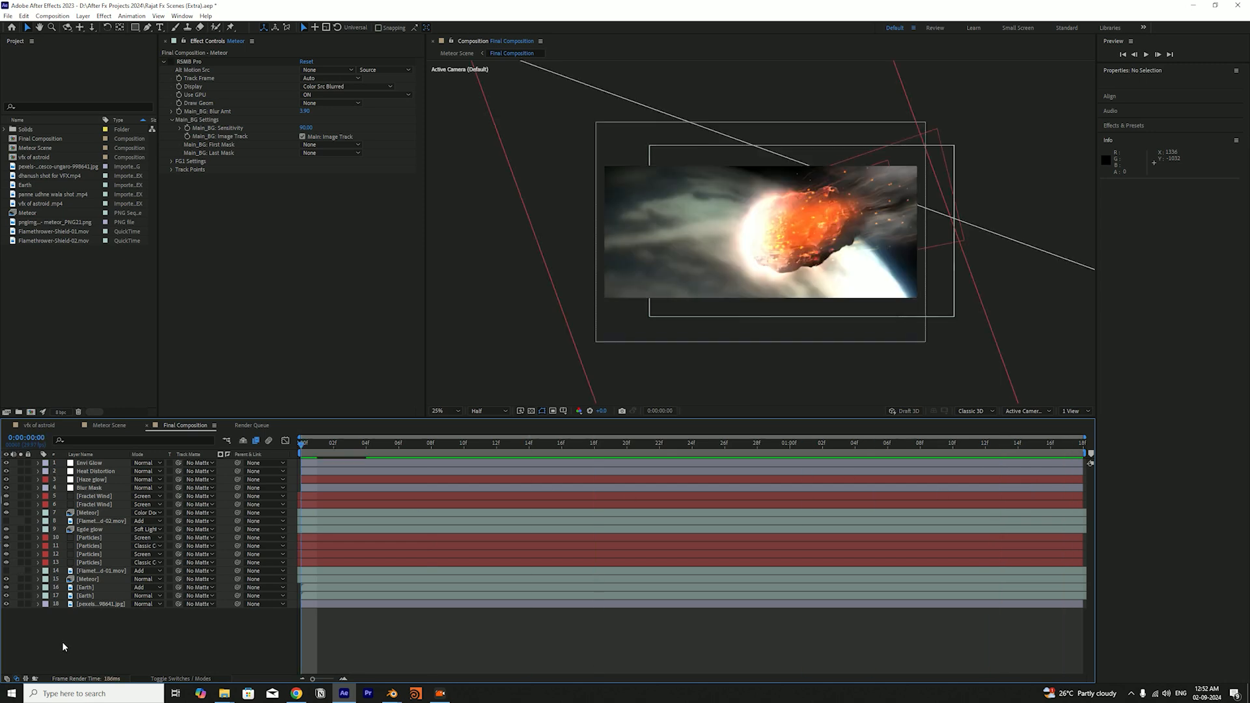
# Scrub through the opening frames of the Final Composition and save the project
pyautogui.click(333, 444)
pyautogui.moveTo(348, 450); pyautogui.dragTo(333, 545)
pyautogui.hotkey('ctrl', 's')
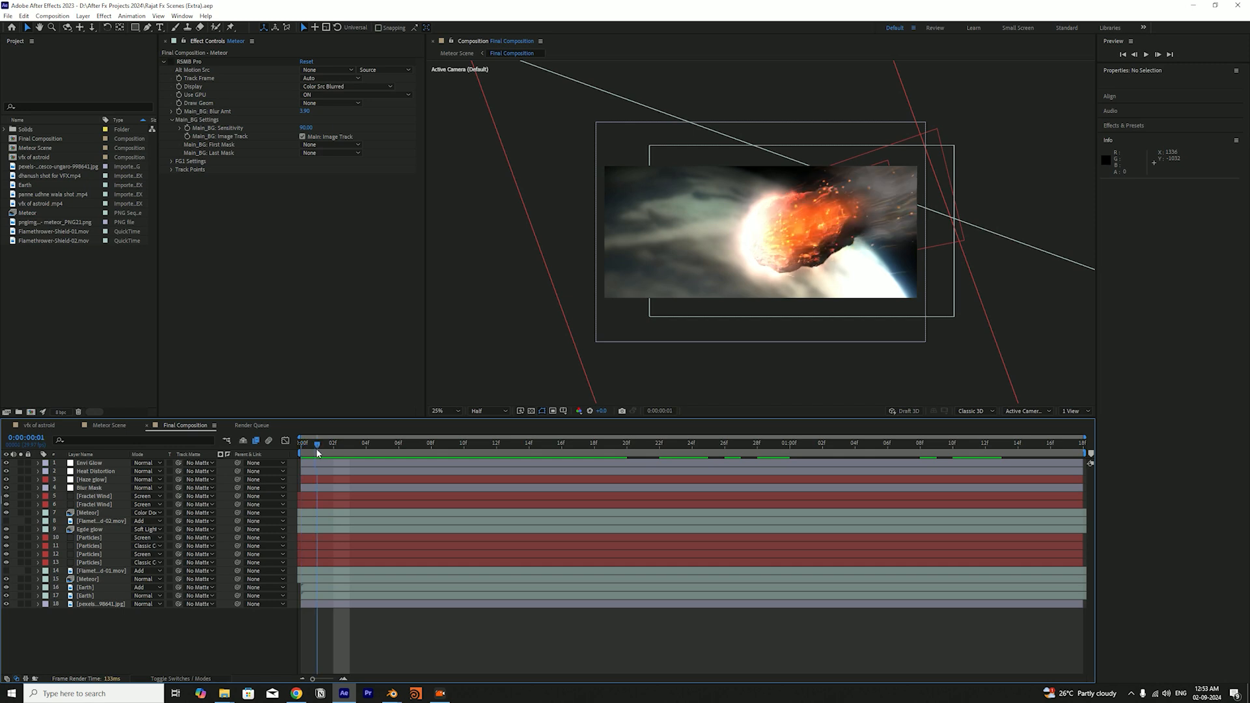
# Review the meteor animation in the Final Composition by scrubbing its timeline and playing the preview from the start
pyautogui.moveTo(343, 450); pyautogui.dragTo(616, 486)
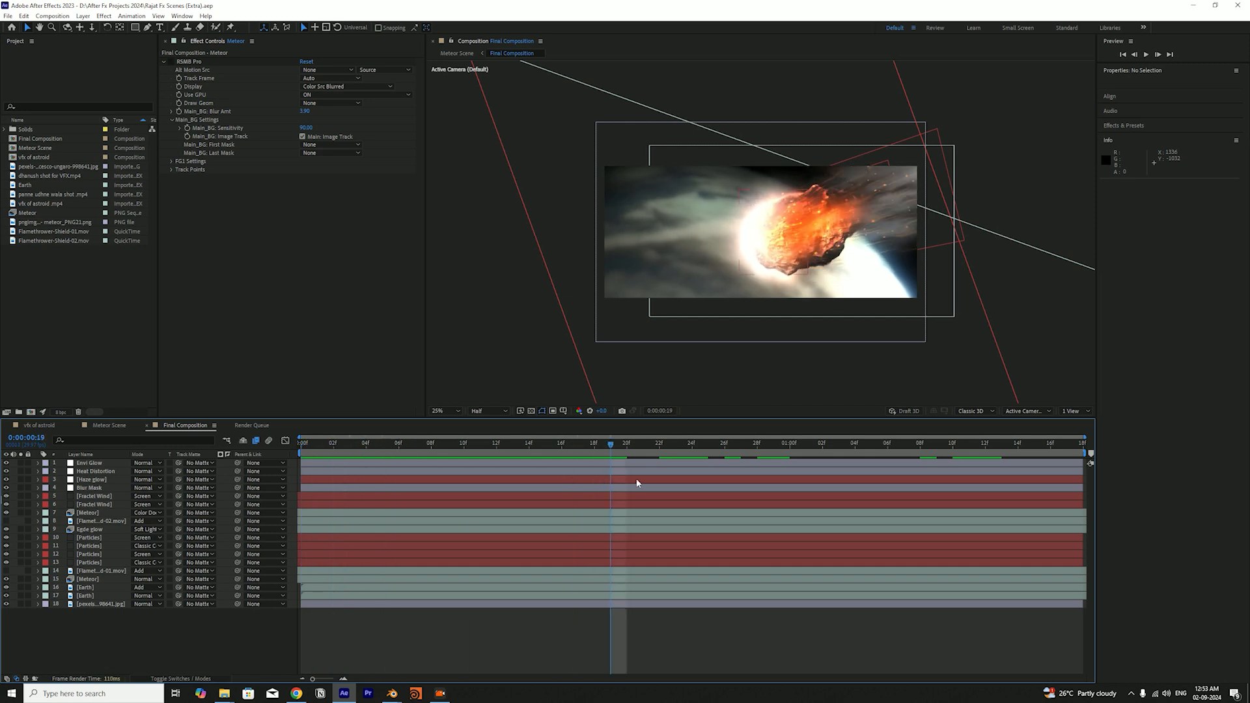
pyautogui.click(645, 455)
pyautogui.moveTo(645, 456); pyautogui.dragTo(730, 458)
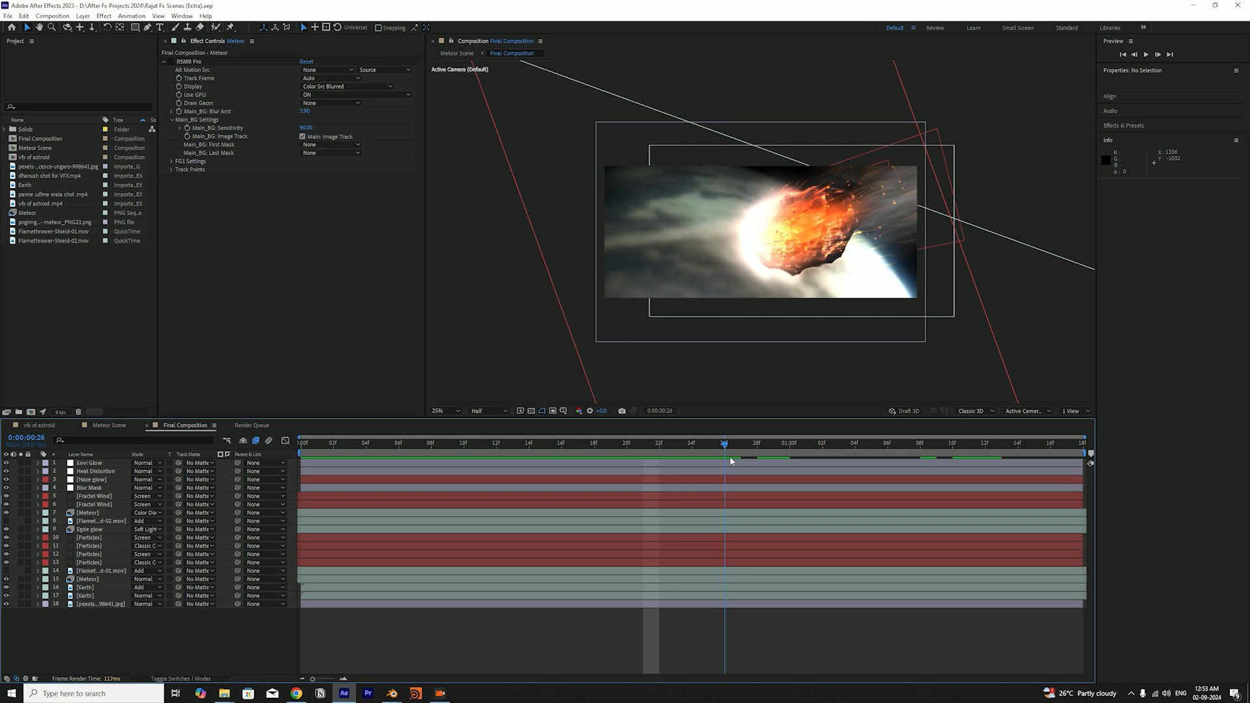
pyautogui.moveTo(733, 456); pyautogui.dragTo(334, 457)
pyautogui.press('space')
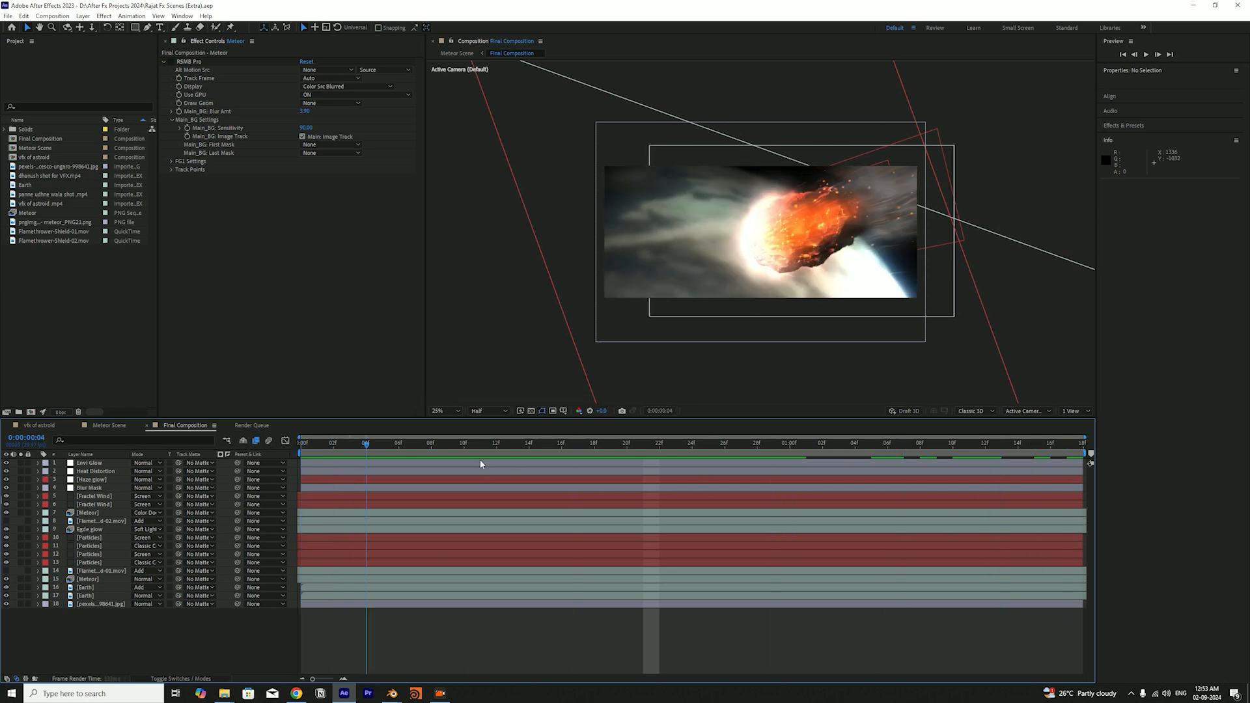
pyautogui.press('space')
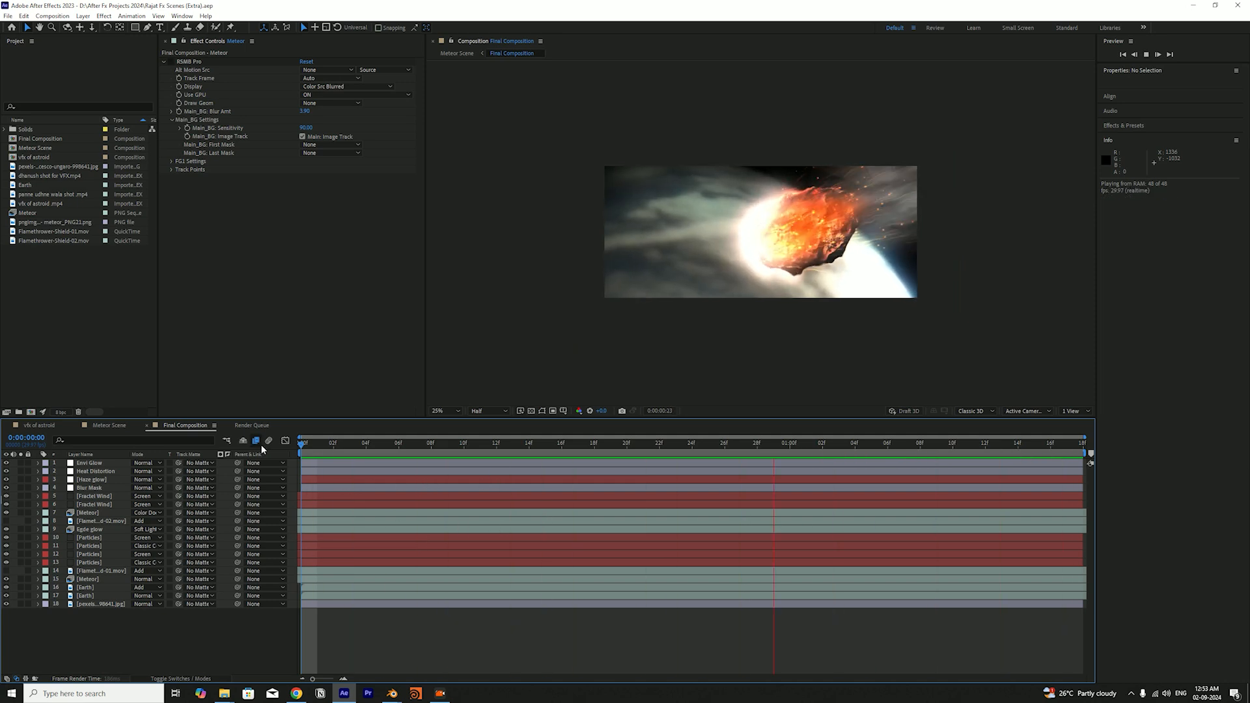
pyautogui.press('space')
# Play the Meteor Scene composition to review the camera shake and finishing layers, then return to the Final Composition
pyautogui.click(102, 427)
pyautogui.press('space')
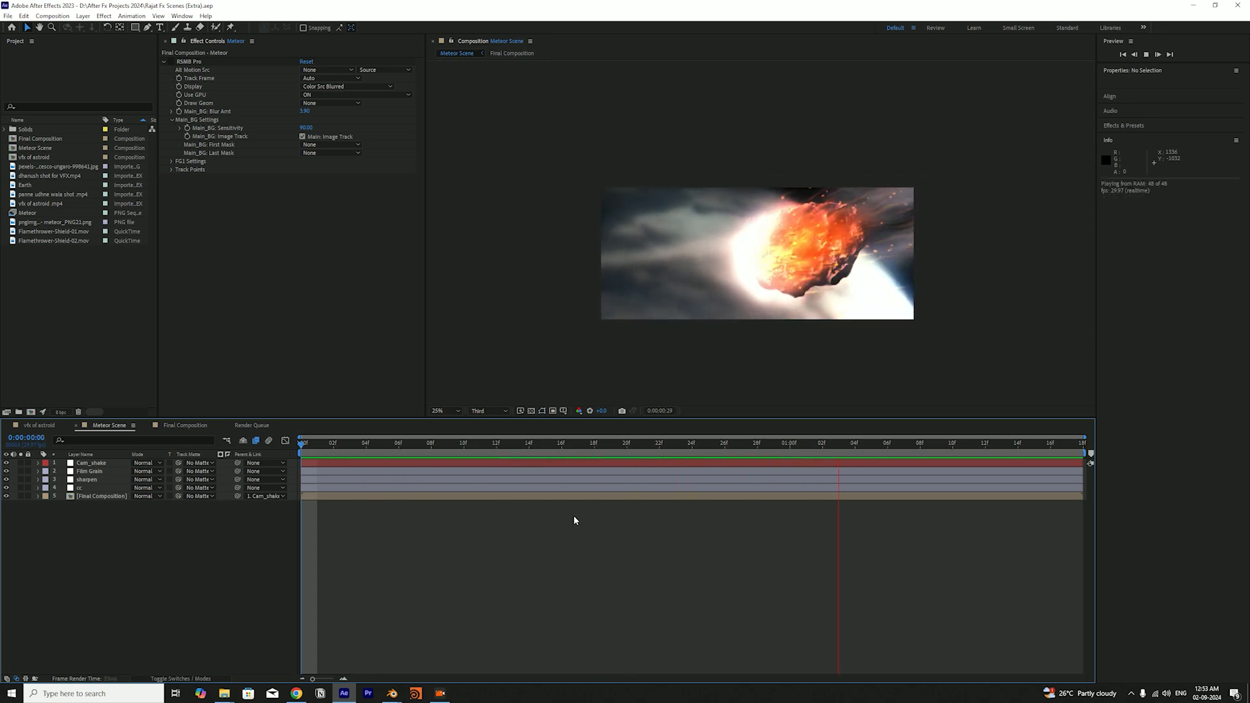
pyautogui.press('space')
pyautogui.click(184, 426)
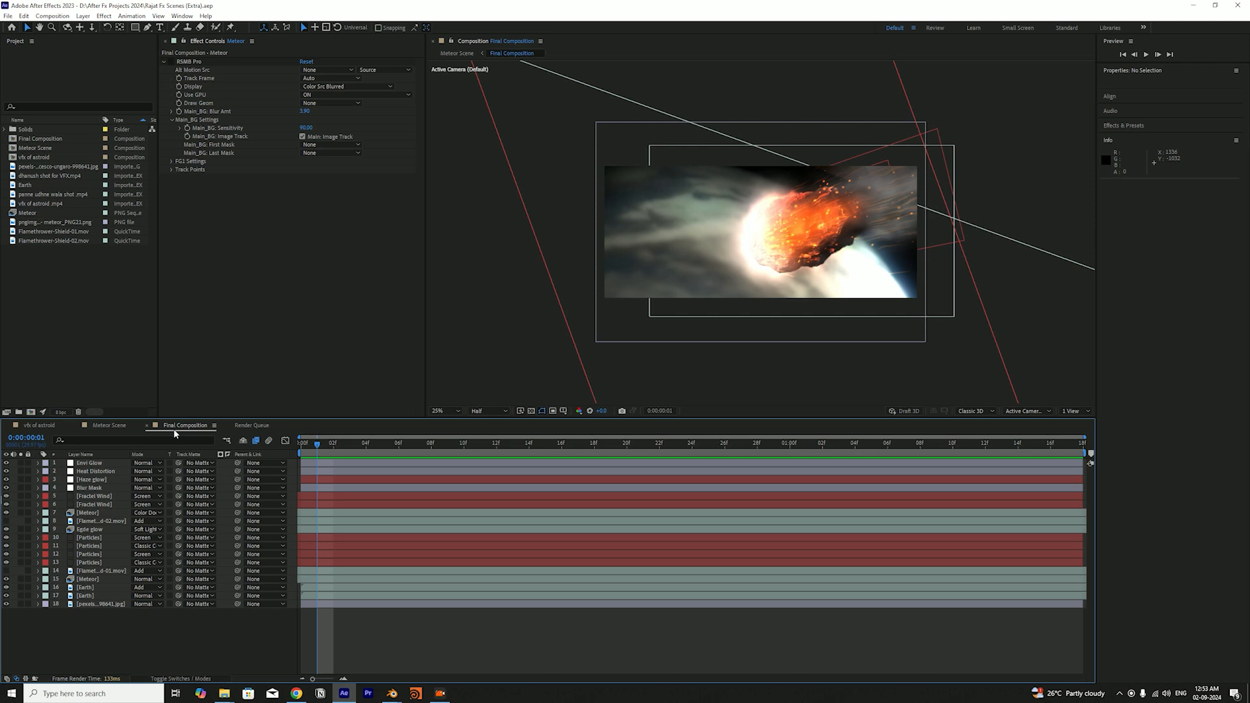
# Open the astroid reference video's composition and scrub its opening frames to study the burning asteroid
pyautogui.click(41, 426)
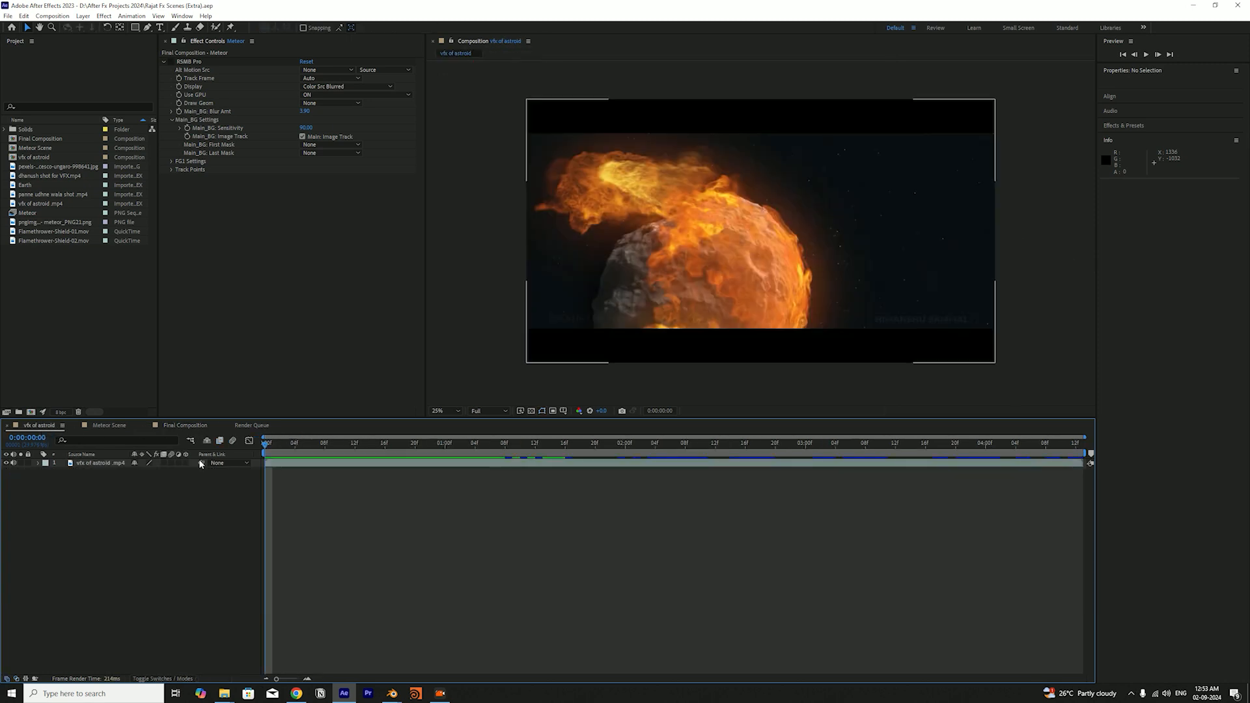
pyautogui.moveTo(280, 444); pyautogui.dragTo(226, 476)
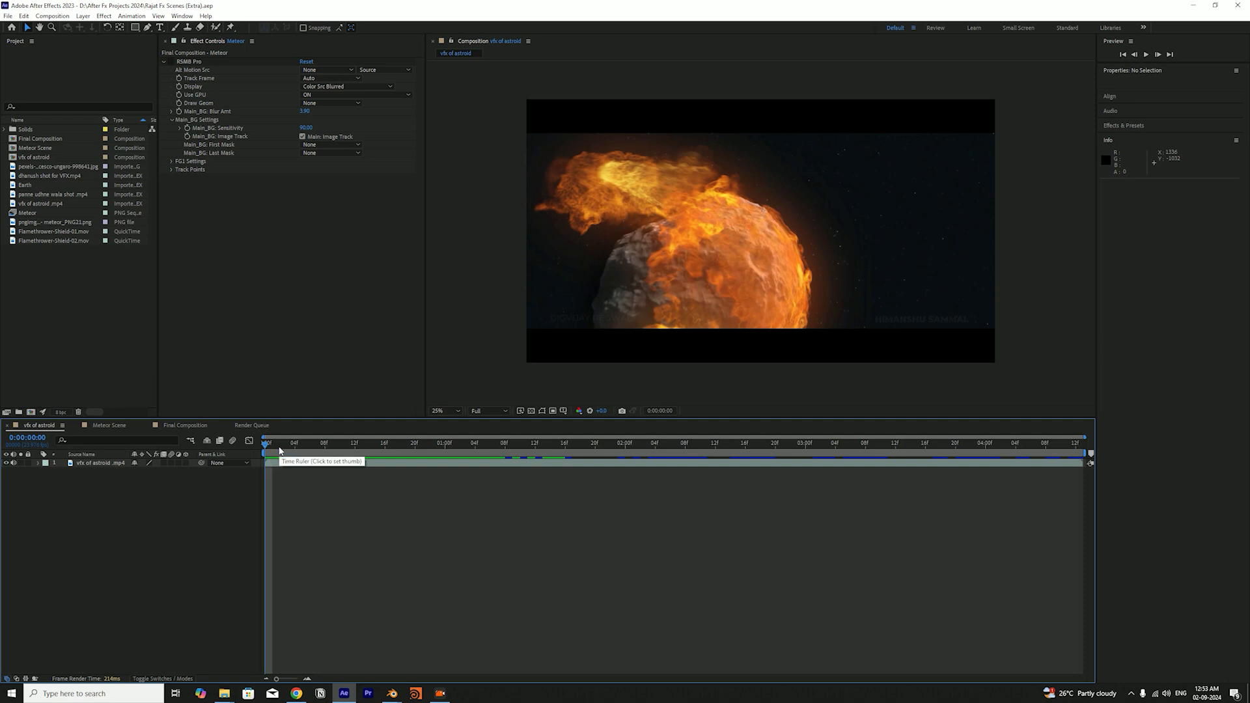
pyautogui.moveTo(280, 451)
pyautogui.mouseDown()
pyautogui.moveTo(385, 452)
pyautogui.moveTo(259, 466)
pyautogui.moveTo(378, 467)
pyautogui.moveTo(295, 467)
pyautogui.mouseUp()
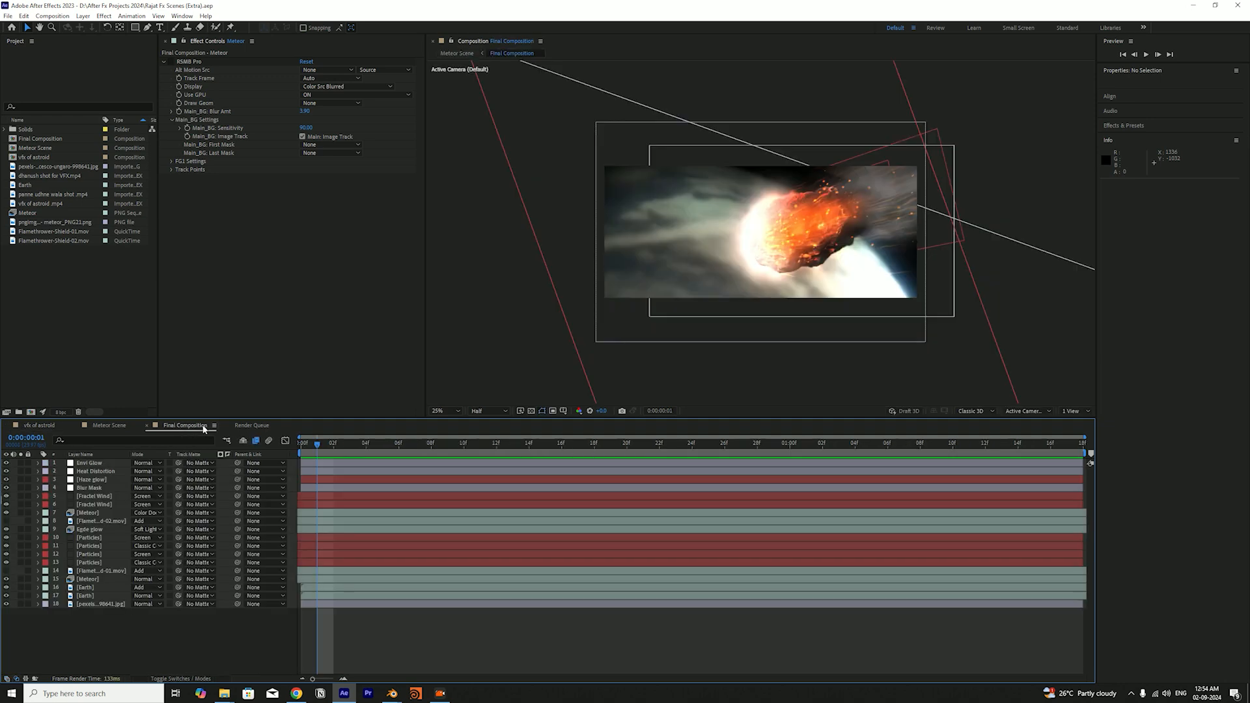
# Return to the Final Composition and examine the meteor's motion by scrubbing and playing its opening frames
pyautogui.click(181, 425)
pyautogui.moveTo(448, 450); pyautogui.dragTo(203, 635)
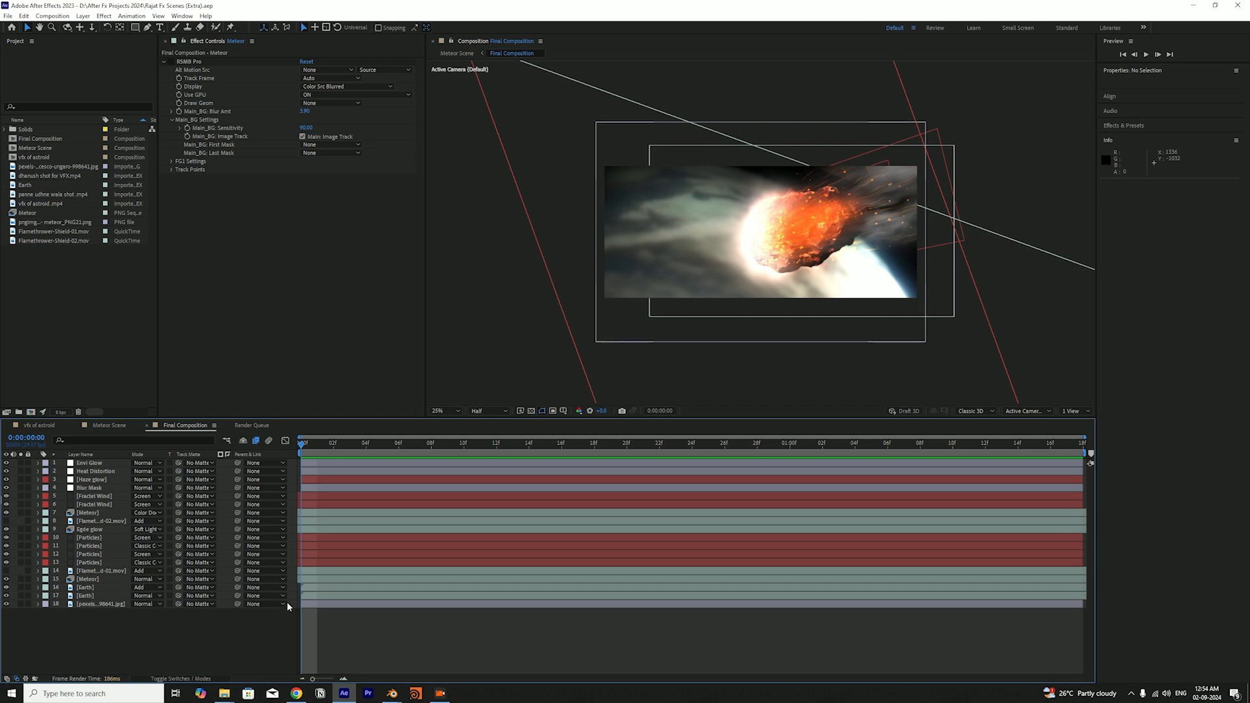
pyautogui.moveTo(316, 447); pyautogui.dragTo(627, 488)
pyautogui.moveTo(534, 500); pyautogui.dragTo(301, 526)
pyautogui.moveTo(311, 450); pyautogui.dragTo(292, 501)
pyautogui.press('space')
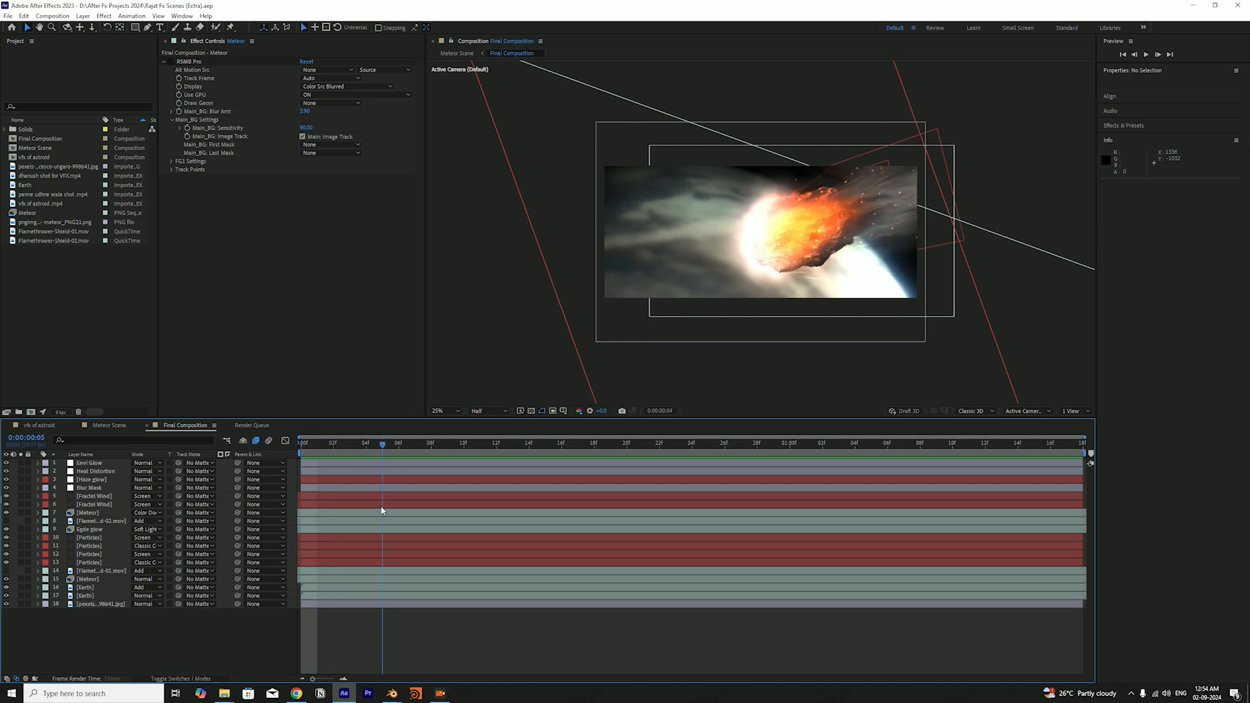
pyautogui.press('space')
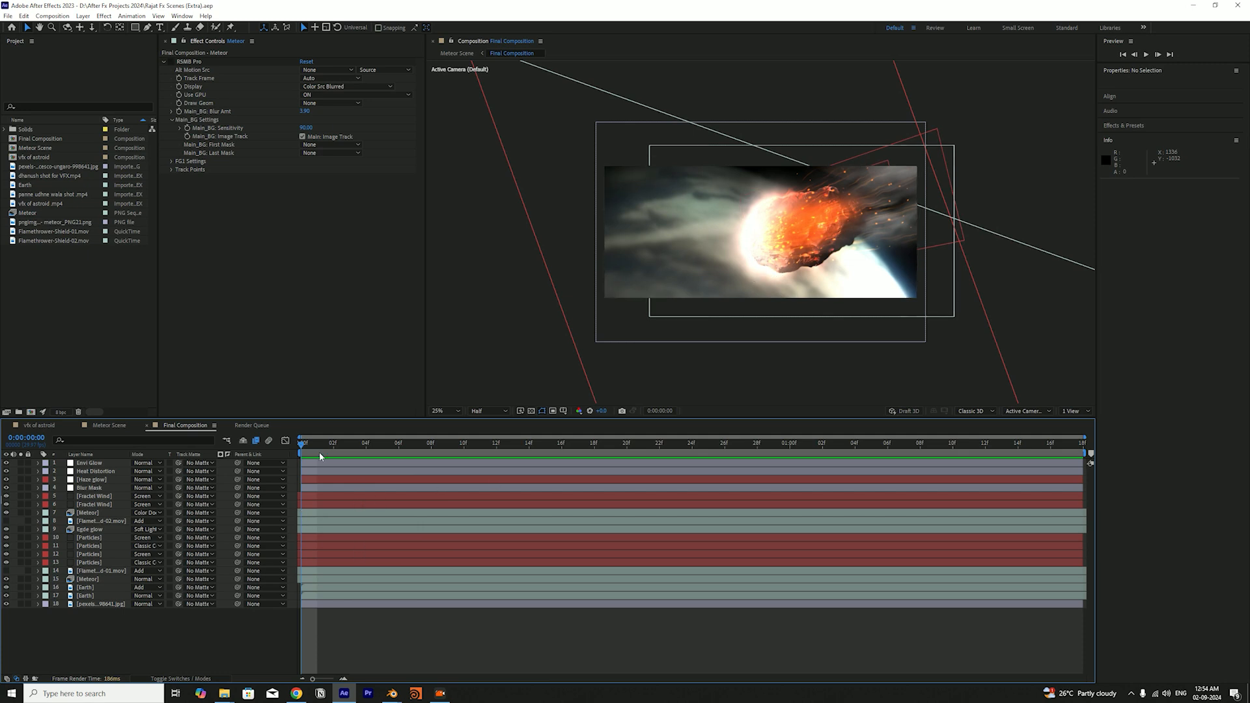
pyautogui.press('space')
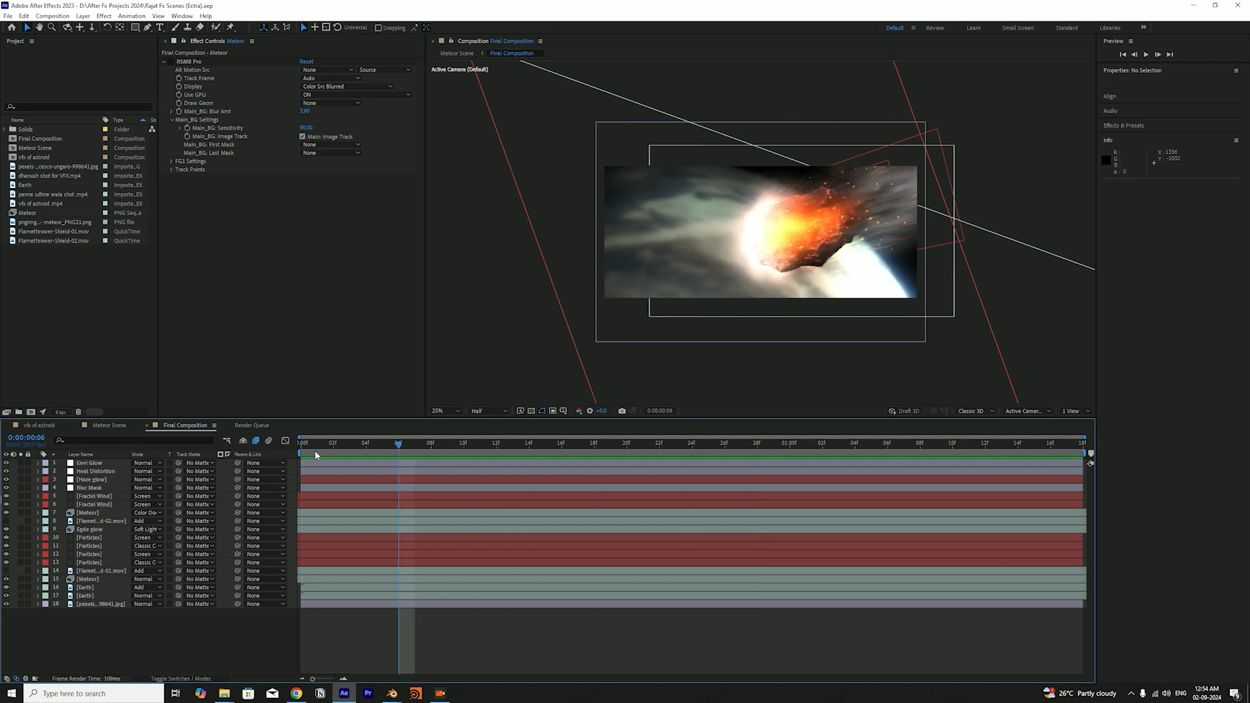
pyautogui.press('space')
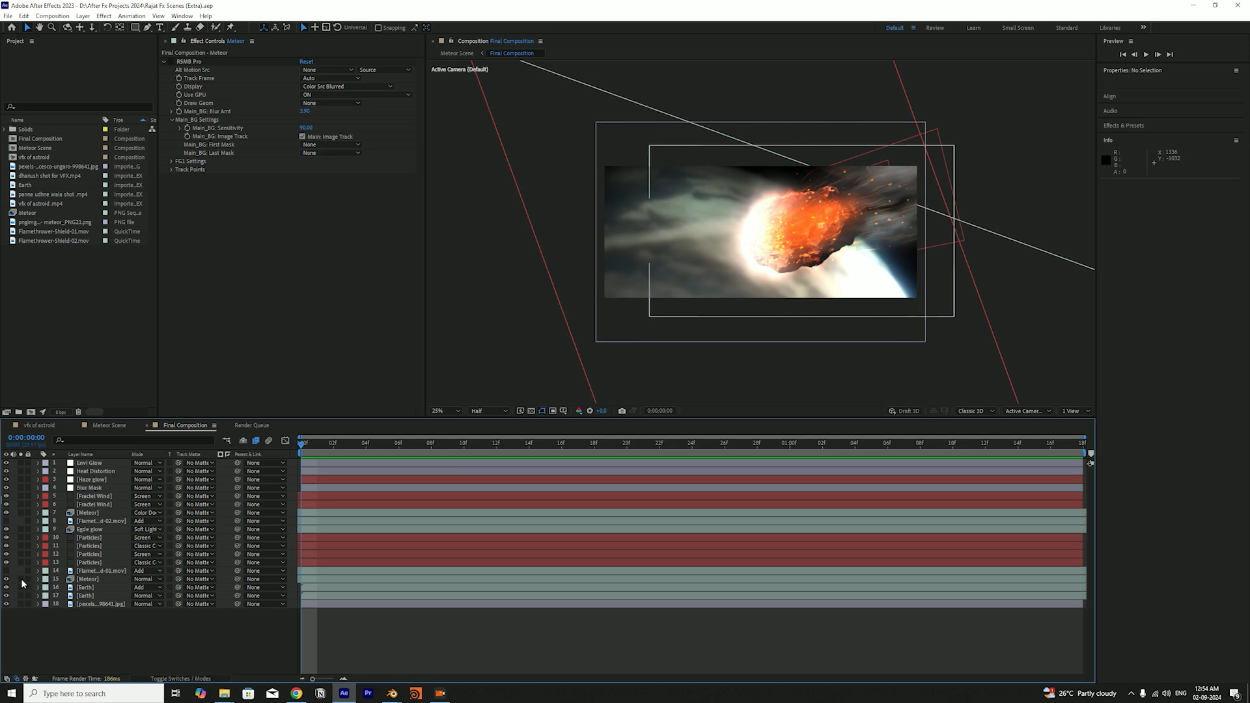
pyautogui.moveTo(328, 447); pyautogui.dragTo(233, 549)
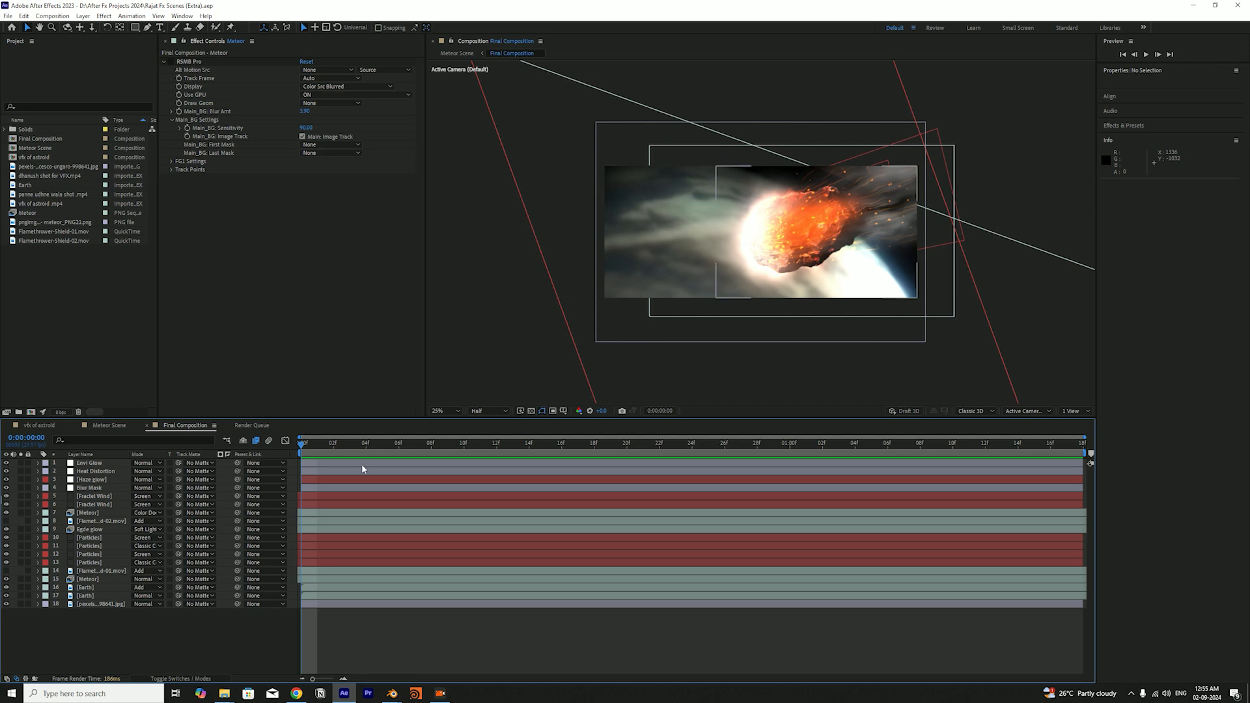
pyautogui.moveTo(304, 447); pyautogui.dragTo(99, 663)
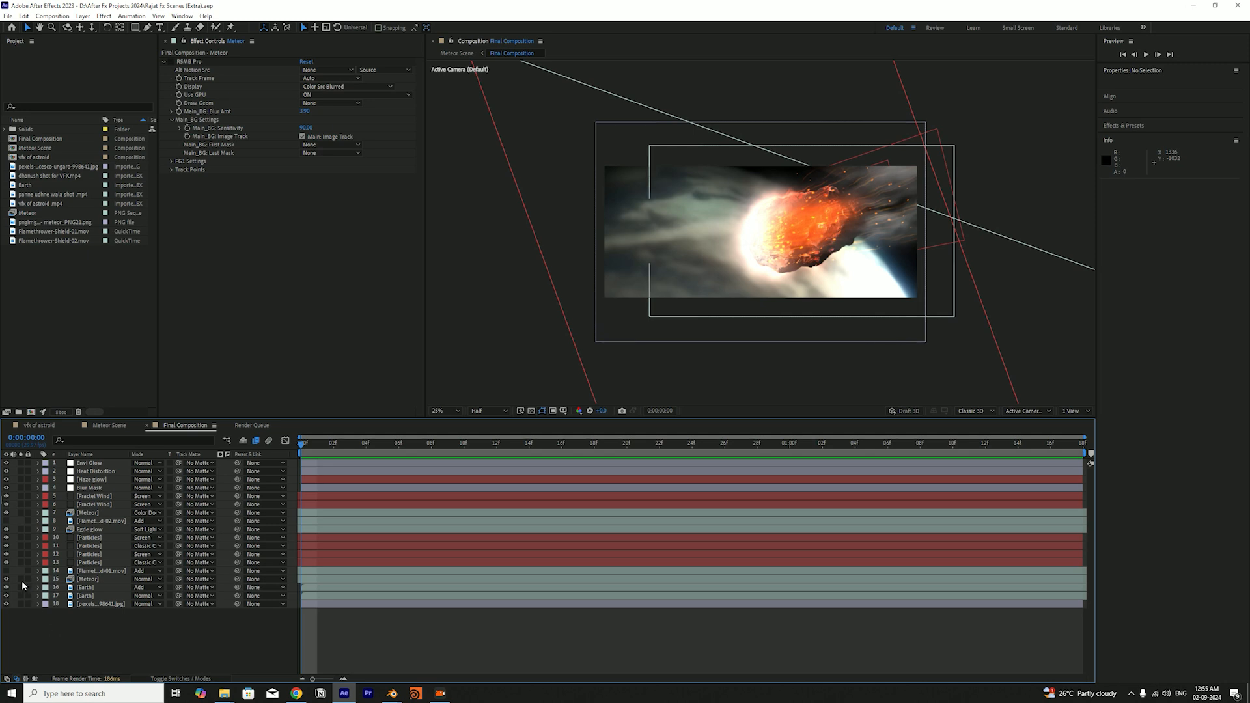
# Reopen the astroid reference composition and scrub it to compare the asteroid with the meteor
pyautogui.click(39, 426)
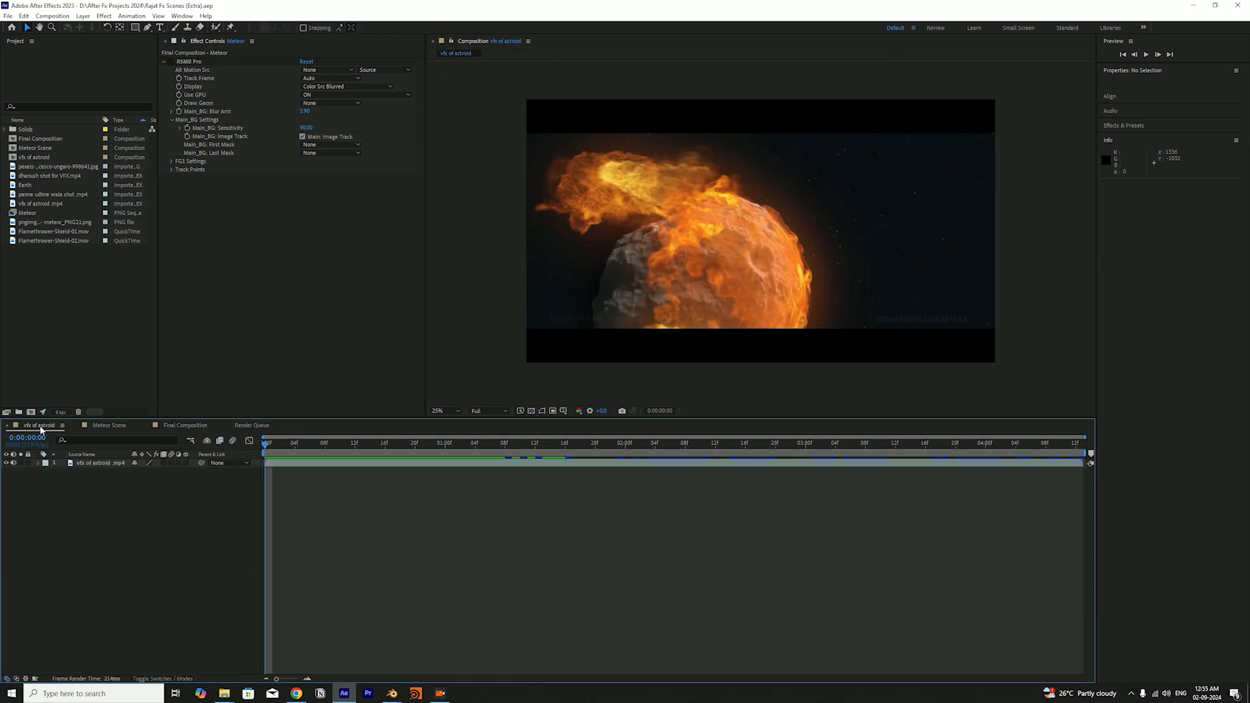
pyautogui.moveTo(340, 449); pyautogui.dragTo(219, 510)
# Return to the Final Composition, solo the lower Meteor layer and scrub its opening frames
pyautogui.click(182, 426)
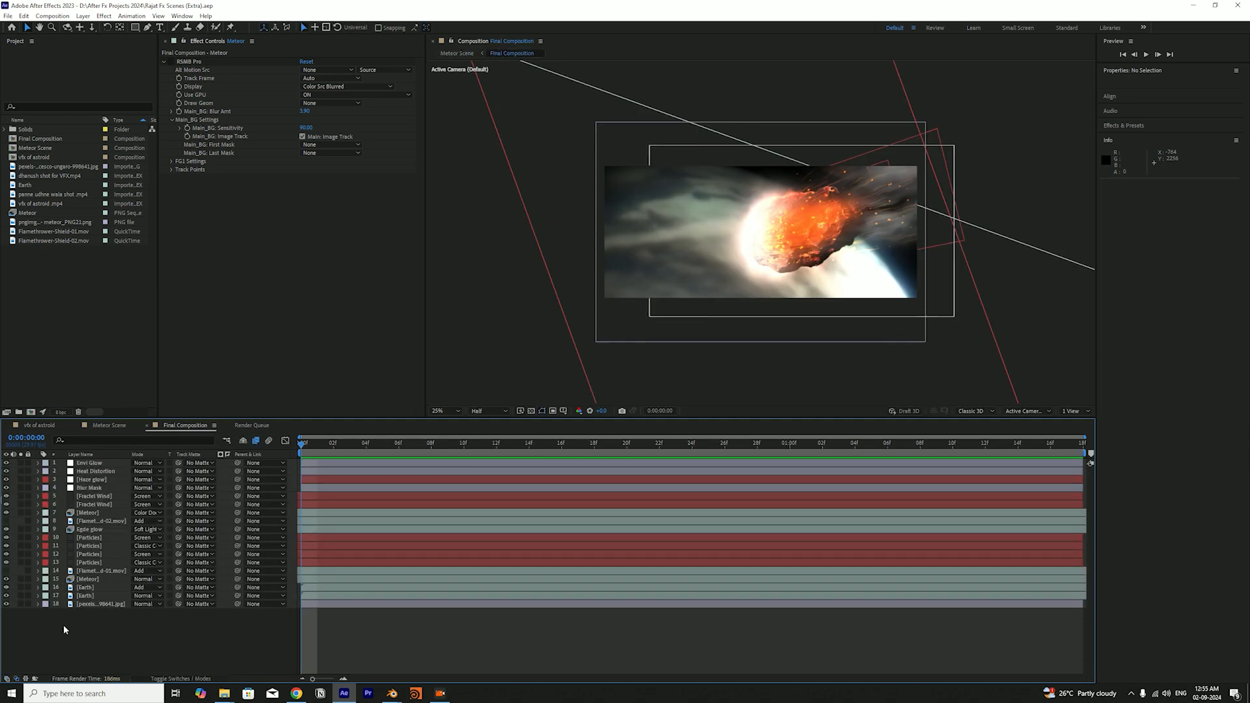
pyautogui.click(21, 579)
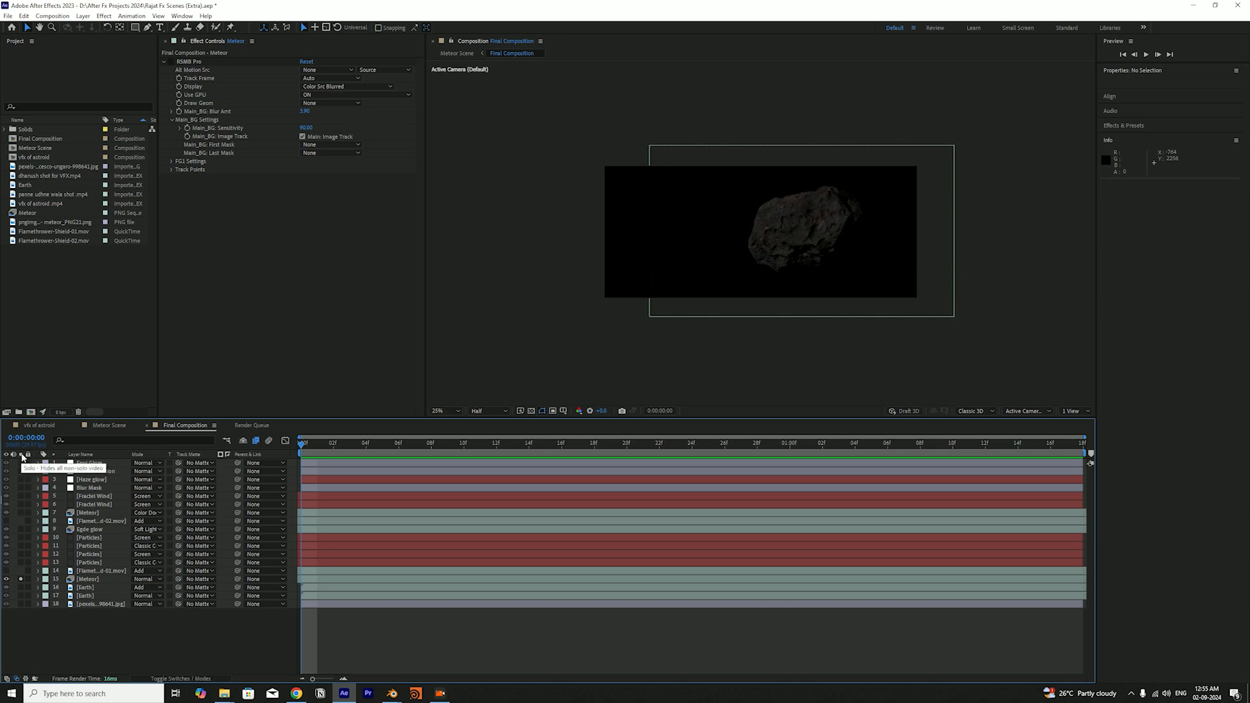
pyautogui.click(82, 580)
pyautogui.moveTo(331, 454); pyautogui.dragTo(225, 560)
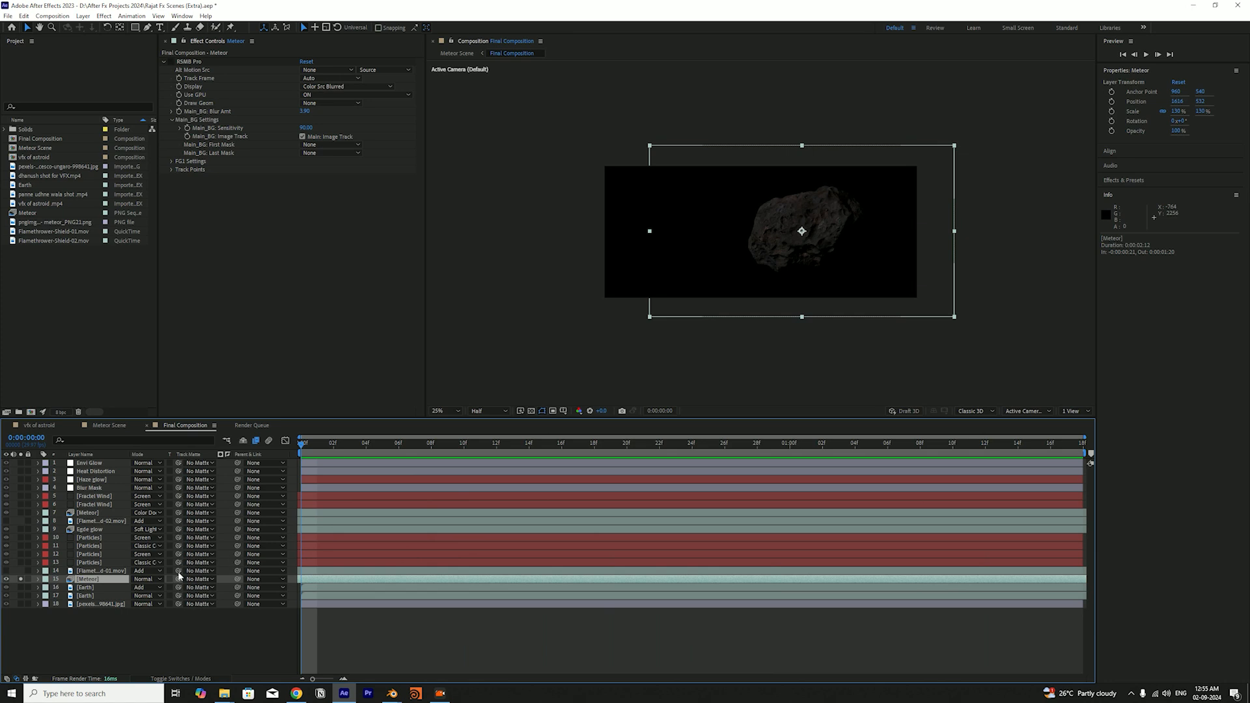
# Check the soloed meteor against the transparency grid, restore the black background and deselect the layer
pyautogui.click(529, 412)
pyautogui.press('space')
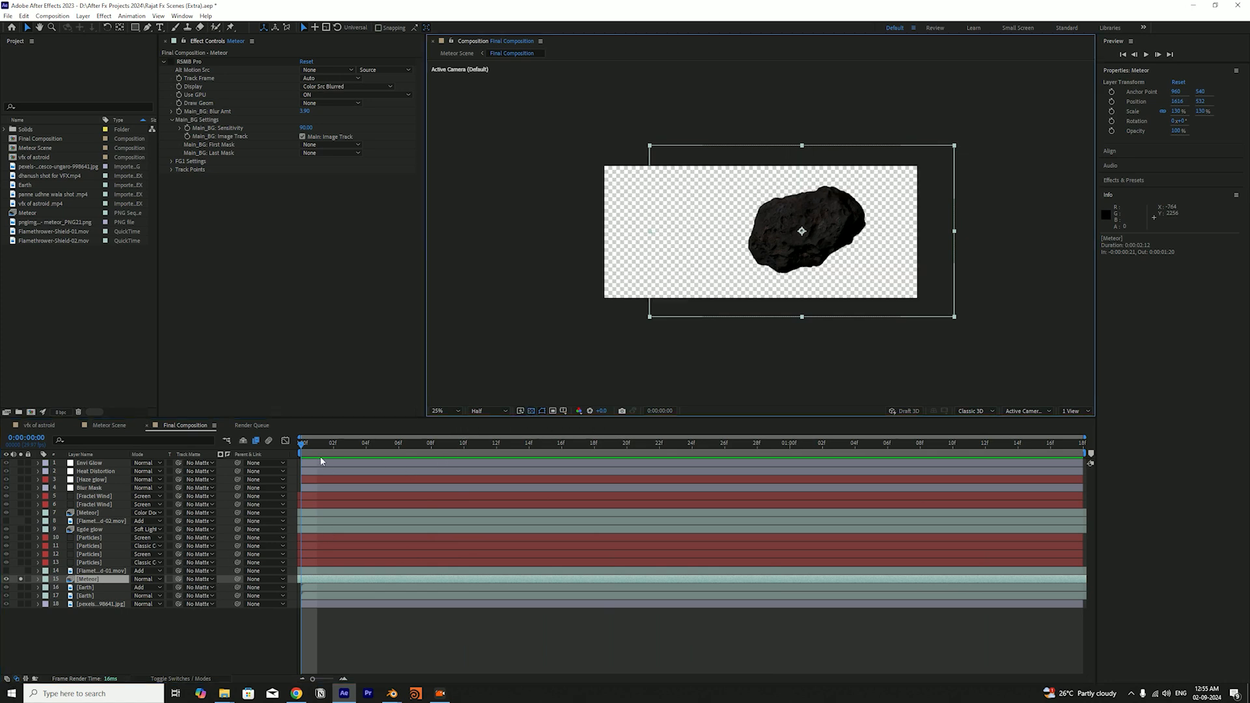
pyautogui.click(532, 411)
pyautogui.click(216, 660)
pyautogui.press('space')
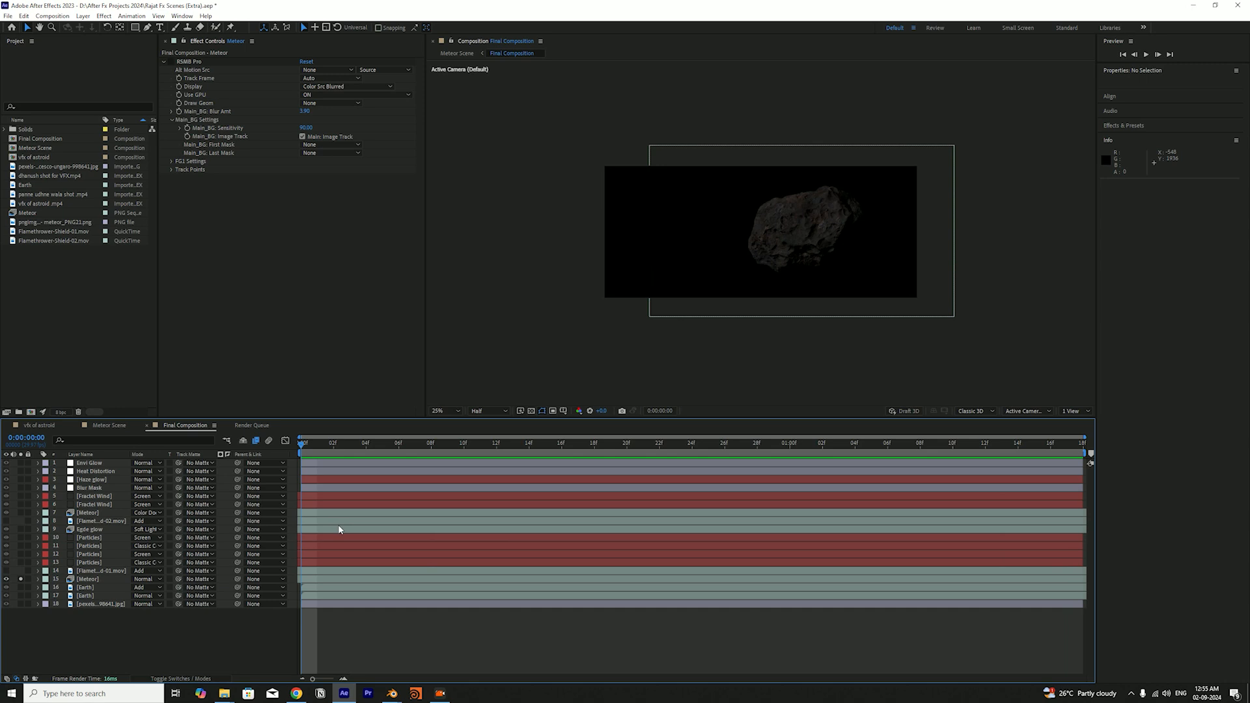
# Import the meteor_PNG21.png image into the project and create a new composition from it
pyautogui.doubleClick(62, 314)
pyautogui.doubleClick(125, 125)
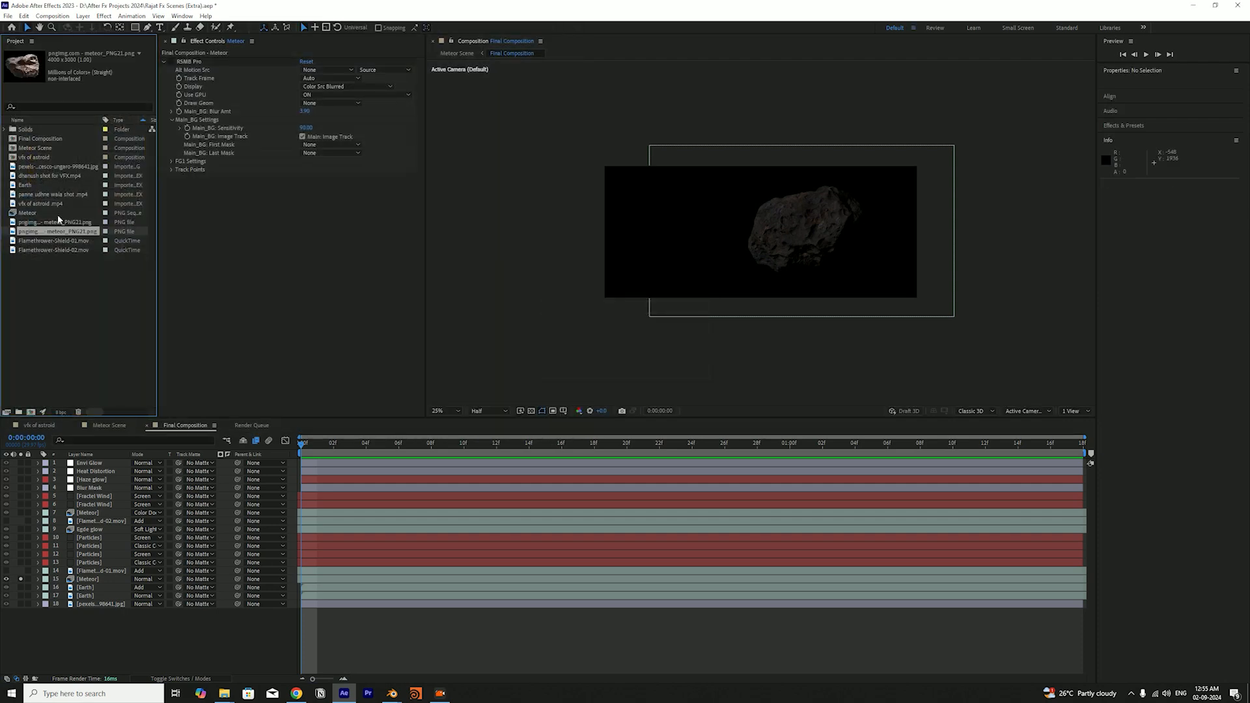
pyautogui.moveTo(55, 234); pyautogui.dragTo(30, 412)
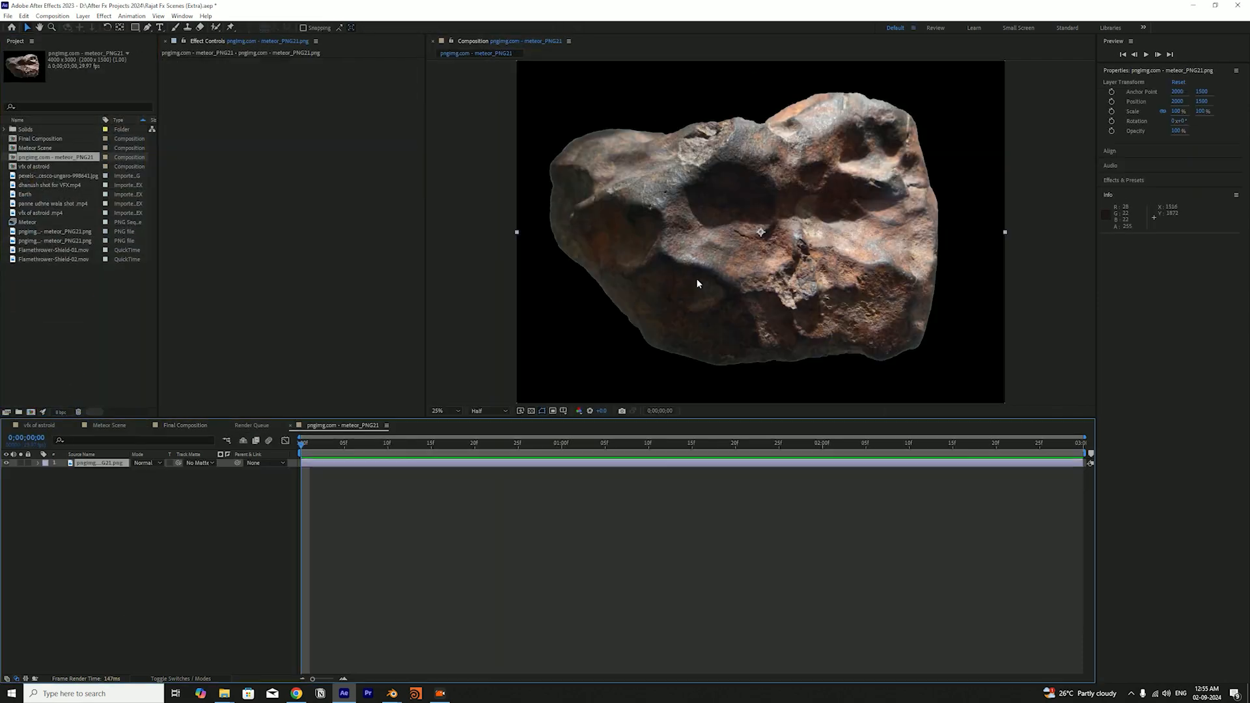
# Scale the meteor image to 70%, rotate it -20°, and move it into the upper-right part of the frame
pyautogui.scroll(1, 746, 271)
pyautogui.moveTo(788, 242); pyautogui.dragTo(865, 207)
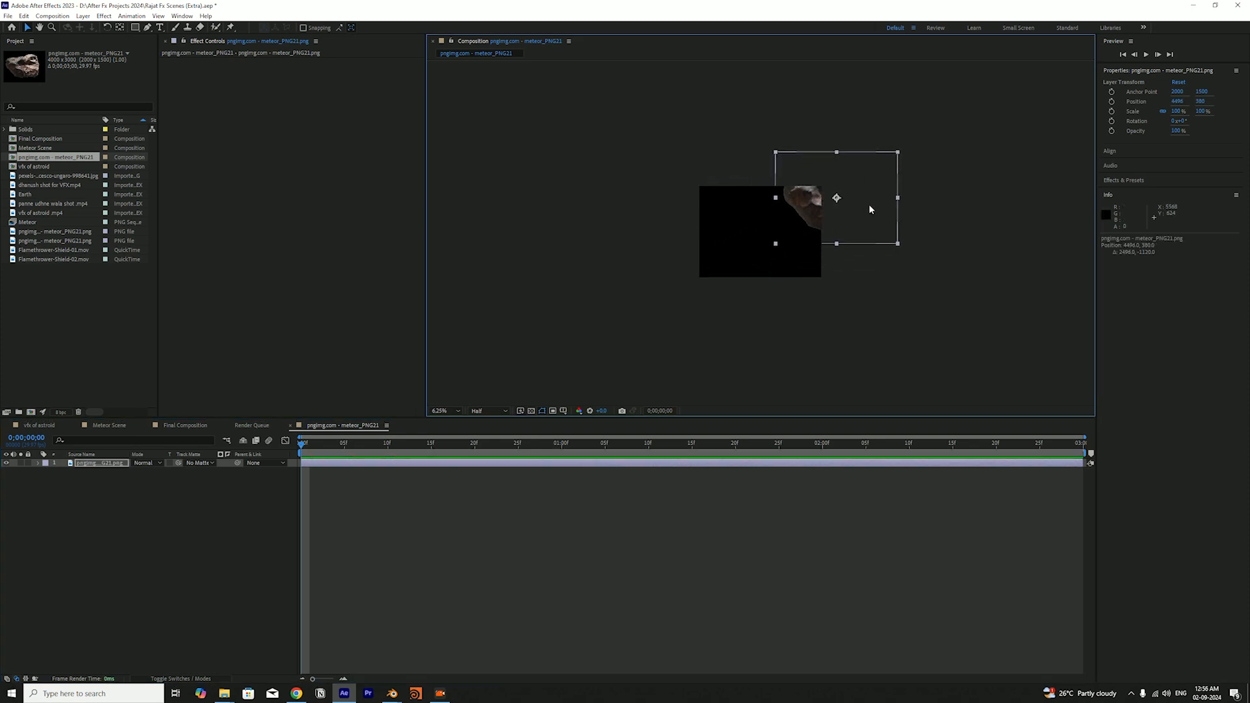
pyautogui.press('shift+KP_Subtract')
pyautogui.press('shift+KP_Subtract')
pyautogui.press('ctrl+shift+KP_Subtract')
pyautogui.press('ctrl+shift+KP_Subtract')
pyautogui.press('ctrl+shift+KP_Subtract')
pyautogui.hotkey('shift', 'Left')
pyautogui.hotkey('shift', 'Left')
pyautogui.hotkey('shift', 'Down')
pyautogui.hotkey('shift', 'Left')
pyautogui.hotkey('shift', 'Left')
pyautogui.hotkey('shift', 'Left')
pyautogui.hotkey('shift', 'Left')
pyautogui.hotkey('shift', 'Left')
pyautogui.hotkey('shift', 'Left')
pyautogui.hotkey('shift', 'Left')
pyautogui.hotkey('shift', 'Left')
pyautogui.hotkey('shift', 'Down')
pyautogui.hotkey('shift', 'Down')
pyautogui.hotkey('shift', 'Down')
pyautogui.hotkey('shift', 'Down')
pyautogui.hotkey('shift', 'Down')
pyautogui.hotkey('shift', 'Left')
pyautogui.hotkey('shift', 'Up')
pyautogui.hotkey('shift', 'Up')
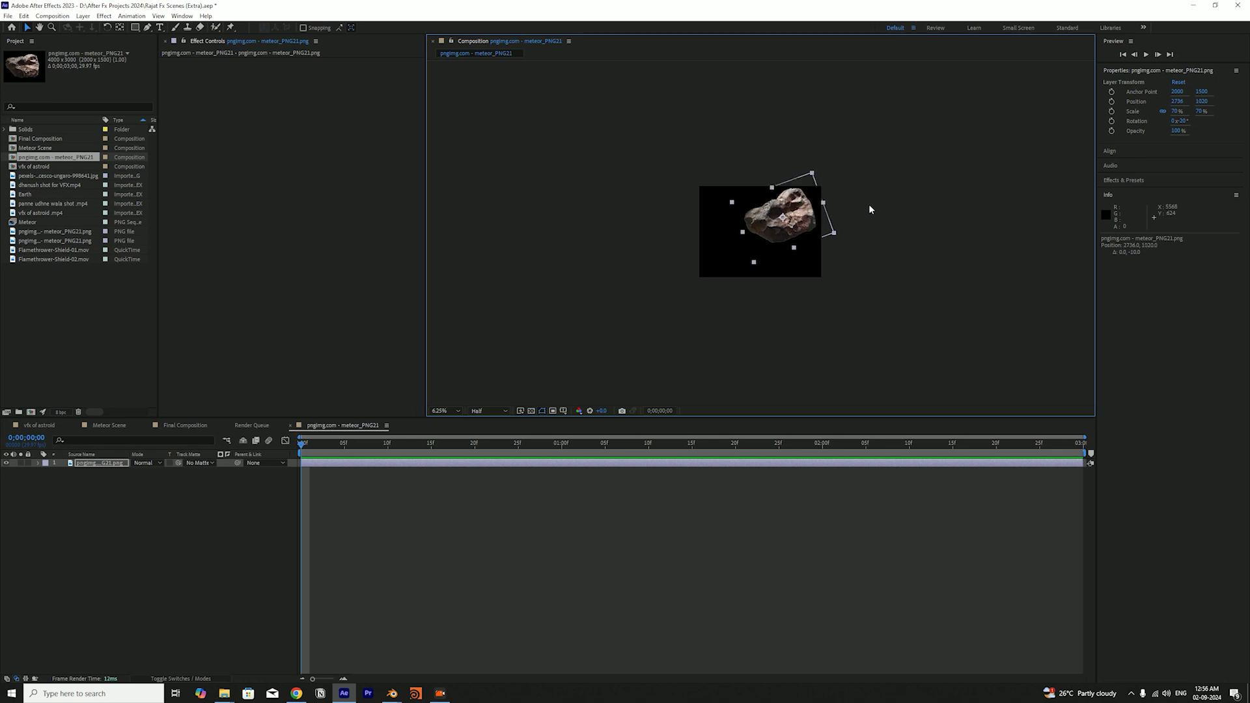
# Adjust the still meteor image's position within the frame and deselect its layer
pyautogui.press('.')
pyautogui.press('.')
pyautogui.press(',')
pyautogui.moveTo(861, 216); pyautogui.dragTo(862, 225)
pyautogui.click(913, 191)
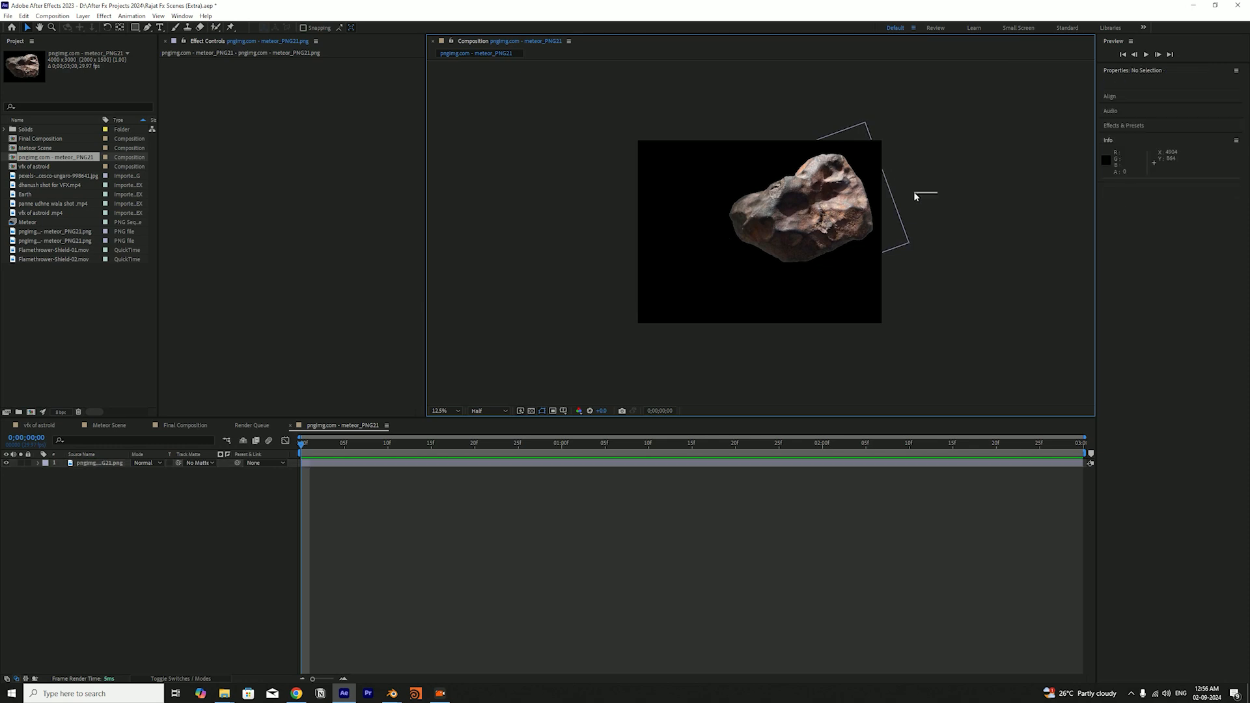
pyautogui.click(872, 203)
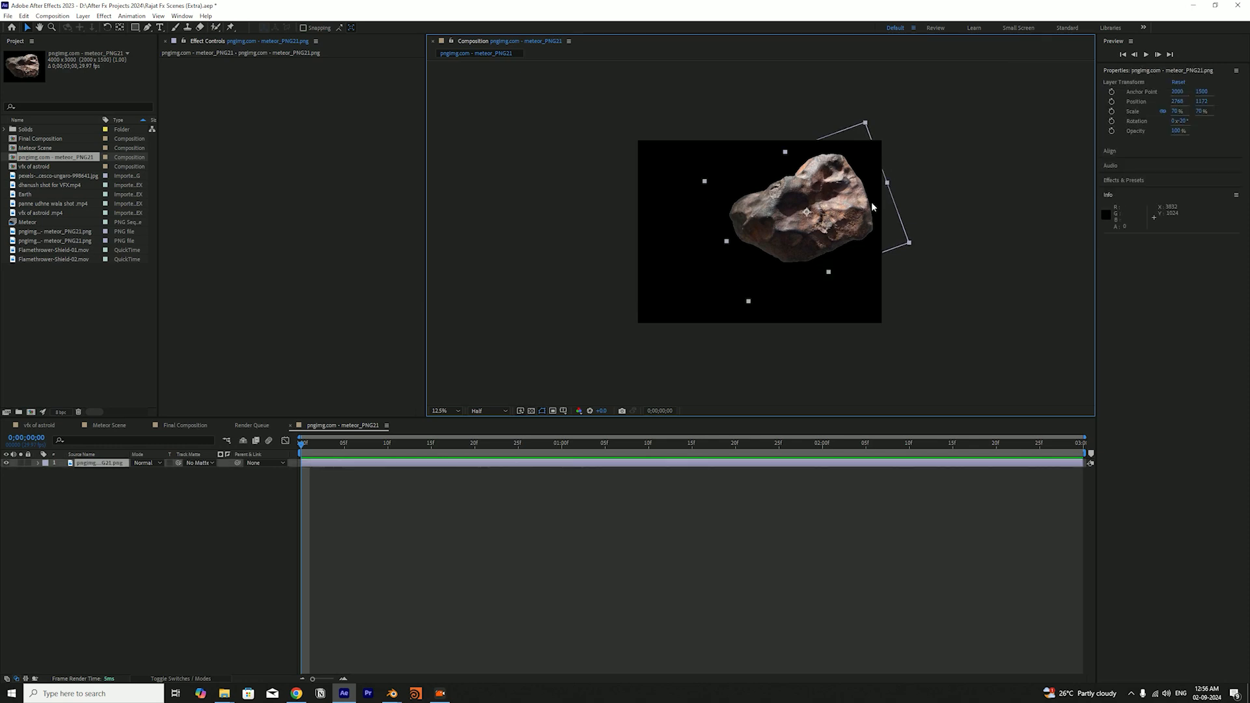
pyautogui.moveTo(846, 204)
pyautogui.mouseDown()
pyautogui.moveTo(819, 203)
pyautogui.moveTo(852, 207)
pyautogui.moveTo(833, 196)
pyautogui.moveTo(847, 209)
pyautogui.moveTo(835, 213)
pyautogui.moveTo(869, 196)
pyautogui.moveTo(803, 203)
pyautogui.moveTo(821, 210)
pyautogui.mouseUp()
pyautogui.click(208, 495)
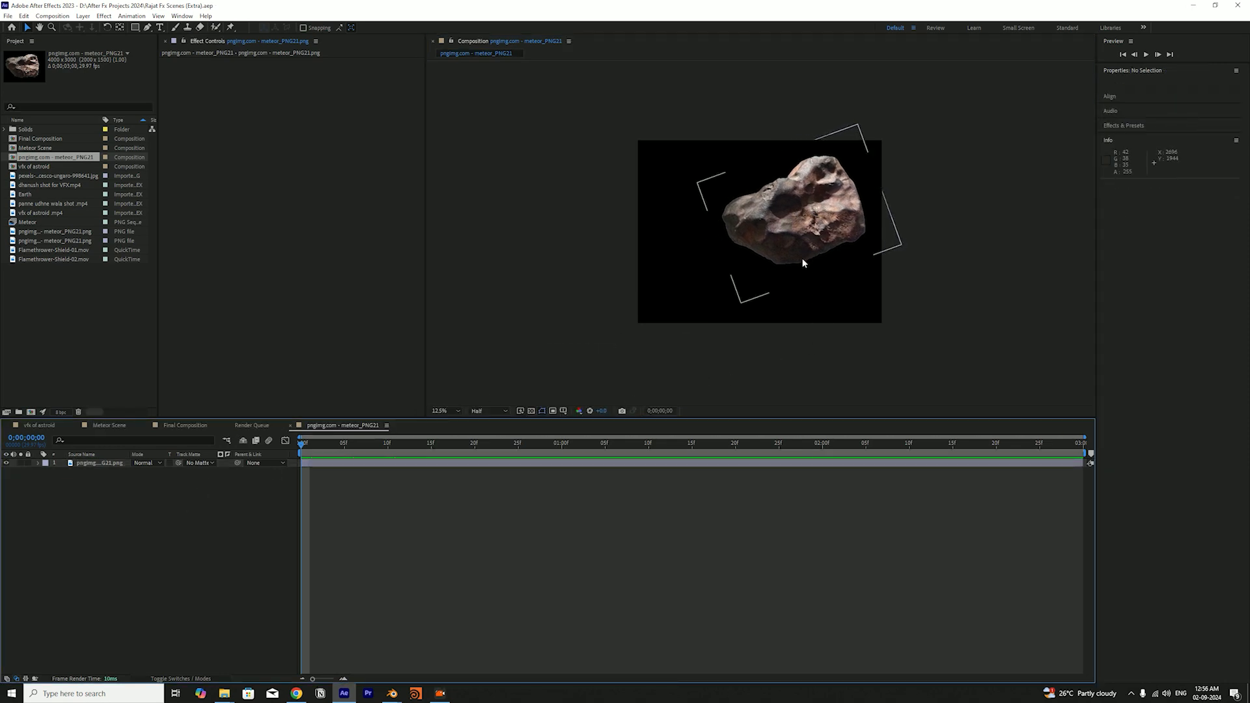
# Save the project while shifting the meteor image around the frame, then delete the image layer from its composition
pyautogui.moveTo(796, 238)
pyautogui.mouseDown()
pyautogui.moveTo(811, 215)
pyautogui.moveTo(816, 273)
pyautogui.moveTo(790, 228)
pyautogui.moveTo(793, 242)
pyautogui.mouseUp()
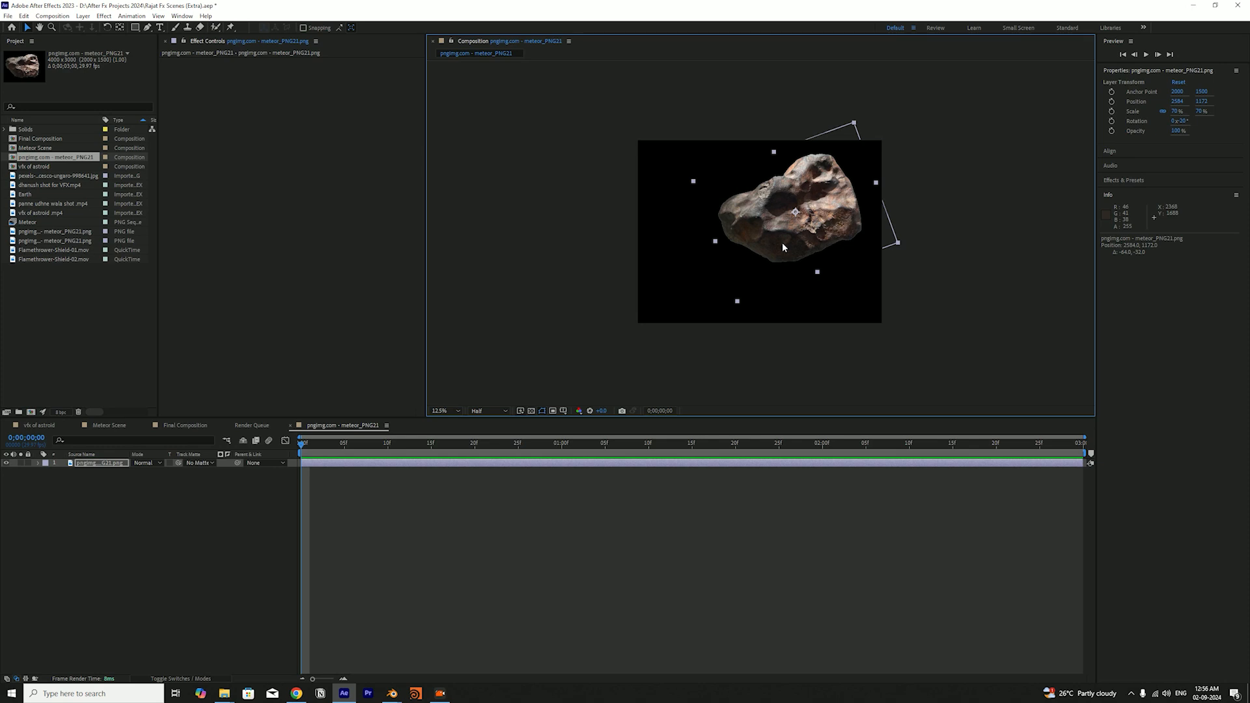
pyautogui.hotkey('ctrl', 's')
pyautogui.moveTo(768, 251)
pyautogui.mouseDown()
pyautogui.moveTo(781, 225)
pyautogui.moveTo(768, 243)
pyautogui.moveTo(784, 256)
pyautogui.mouseUp()
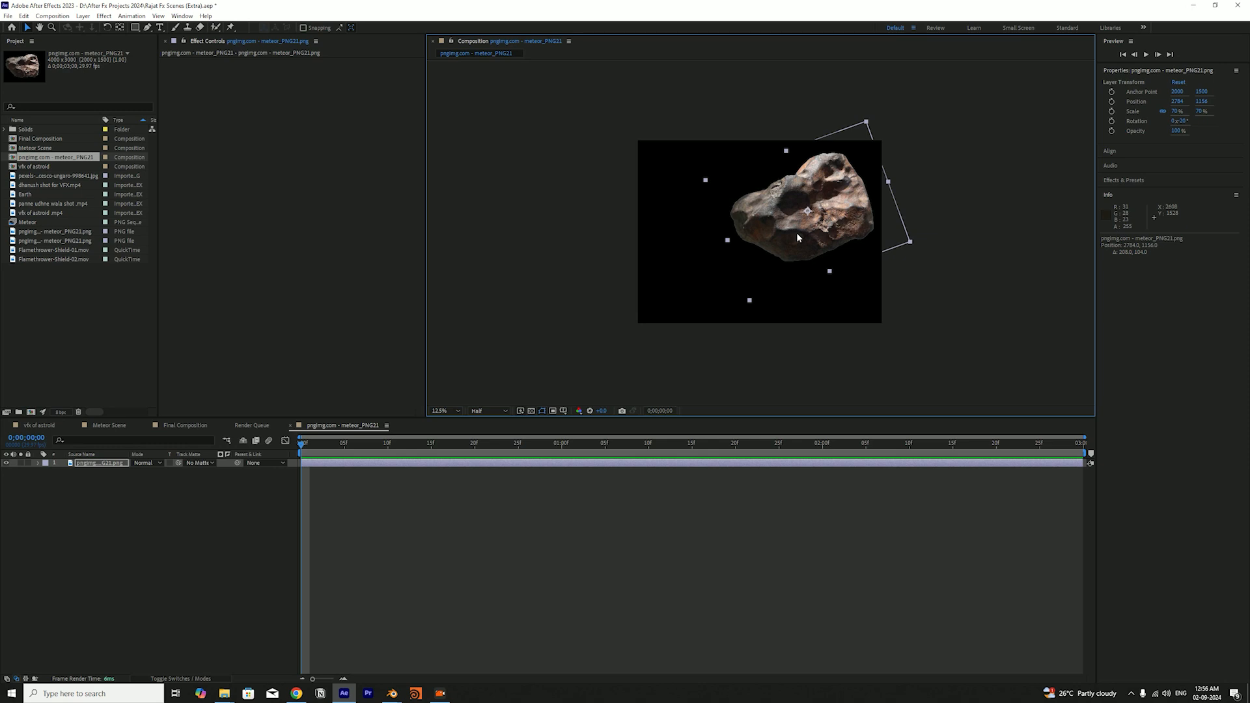
pyautogui.press('Delete')
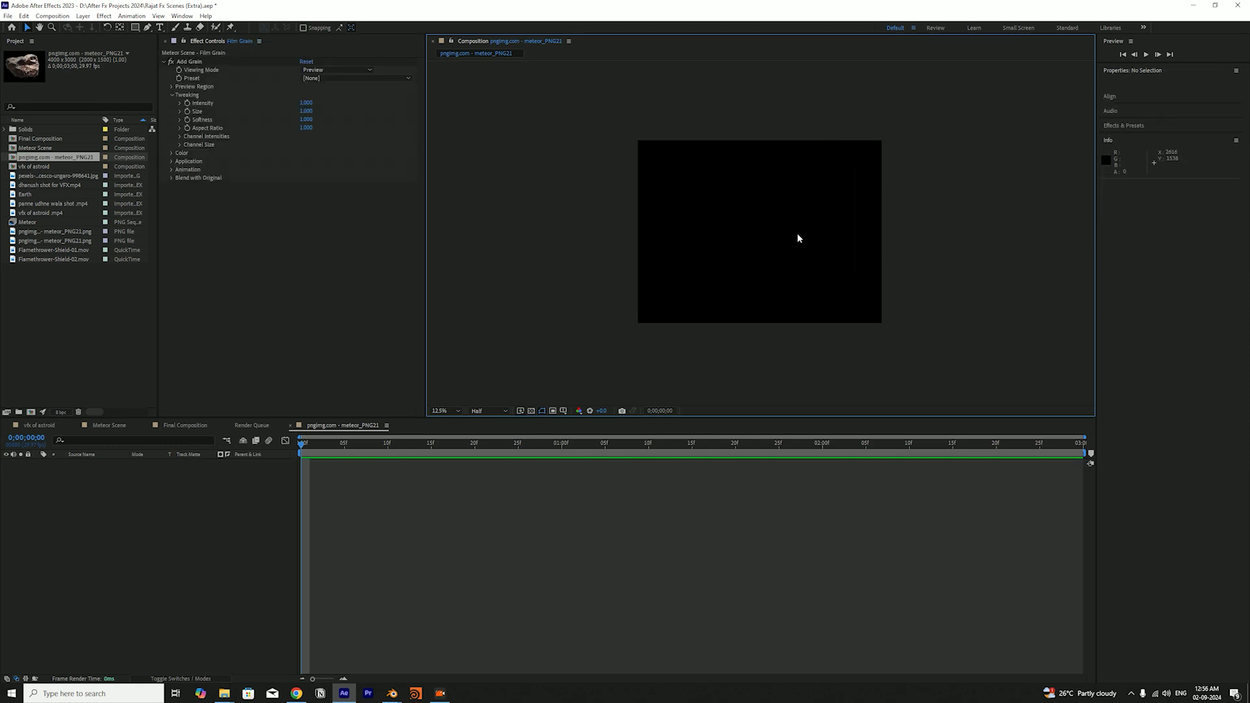
# Close the meteor_PNG21 composition, delete it from the project, and save the project
pyautogui.click(291, 426)
pyautogui.click(51, 159)
pyautogui.press('Delete')
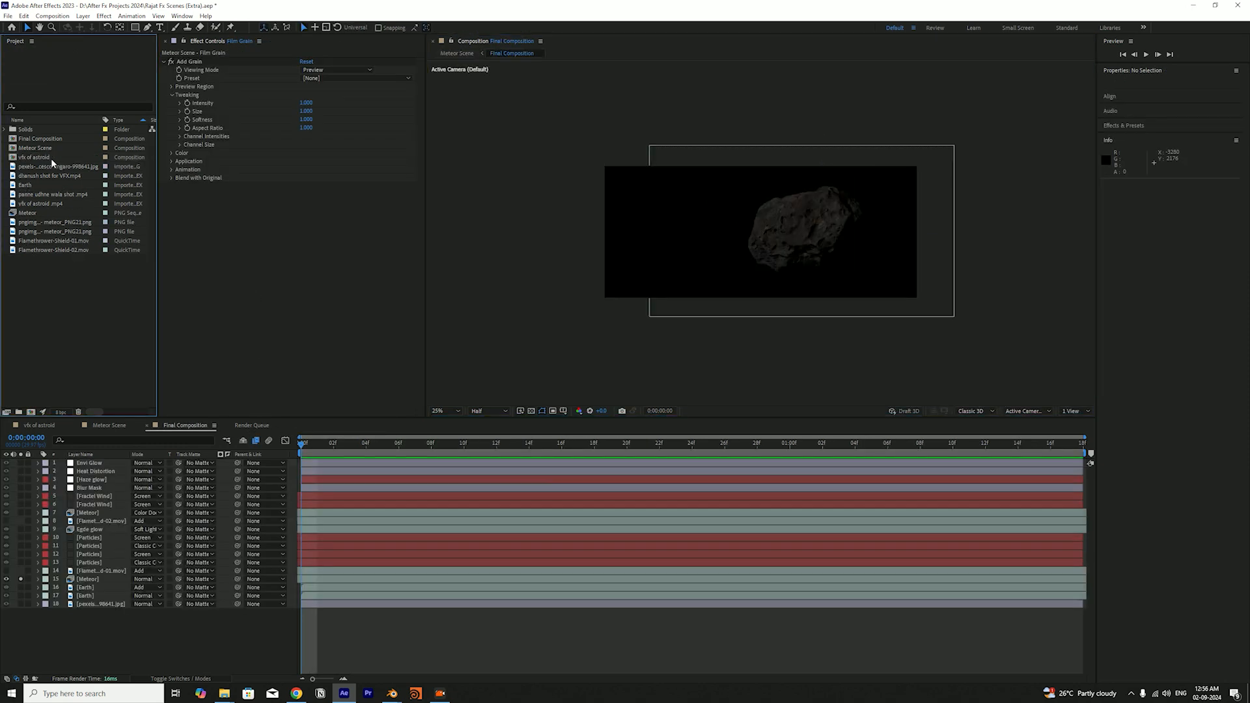
pyautogui.hotkey('ctrl', 's')
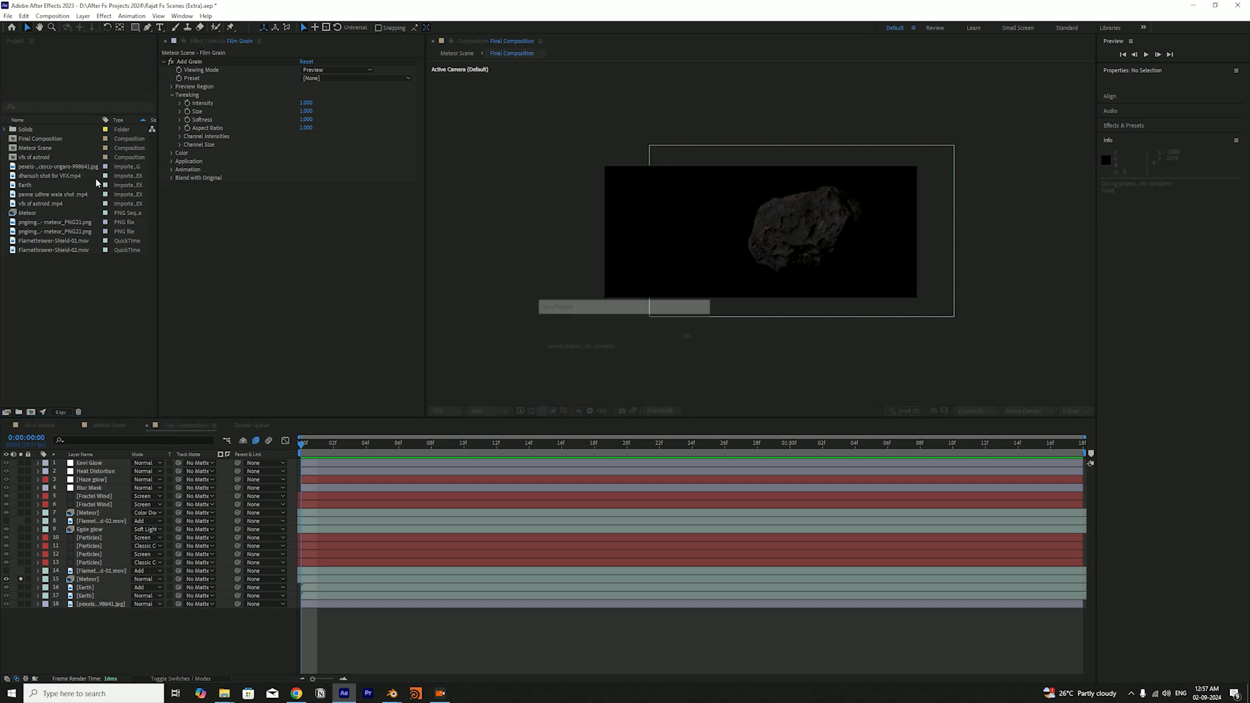
# Scrub through the meteor's animation in the Final Composition, return to the first frame, and select the soloed Meteor layer
pyautogui.moveTo(315, 454); pyautogui.dragTo(585, 537)
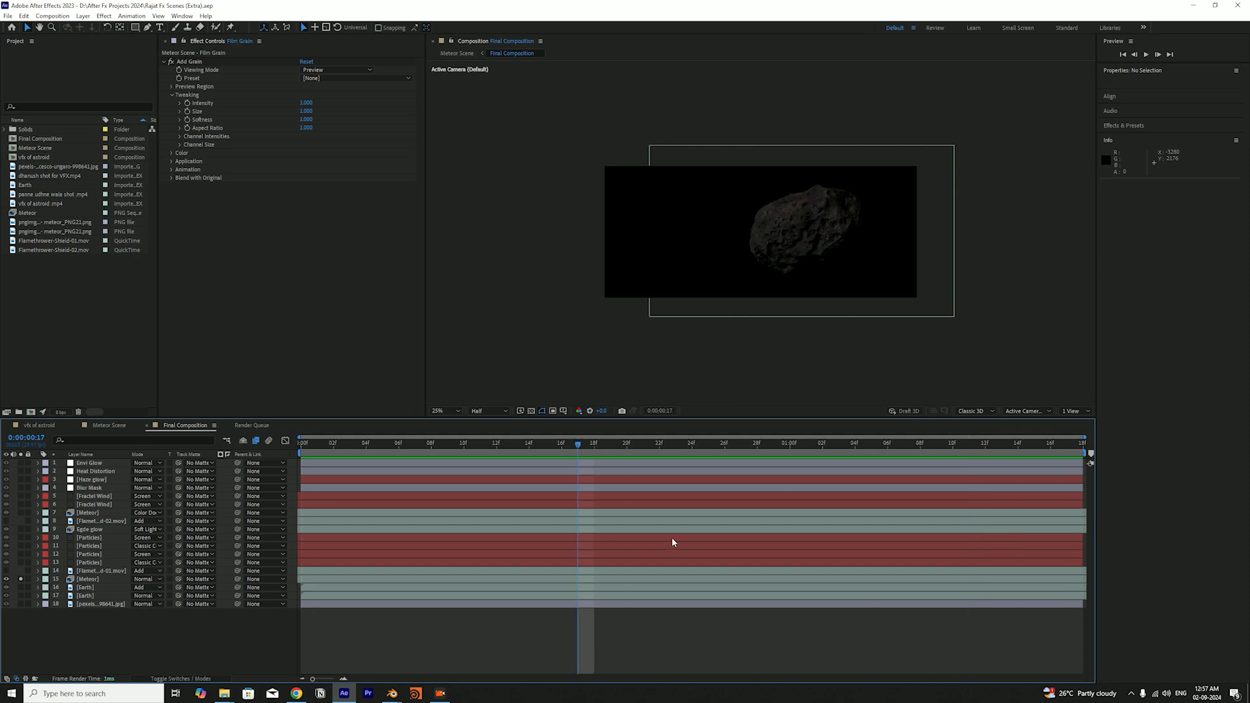
pyautogui.click(302, 448)
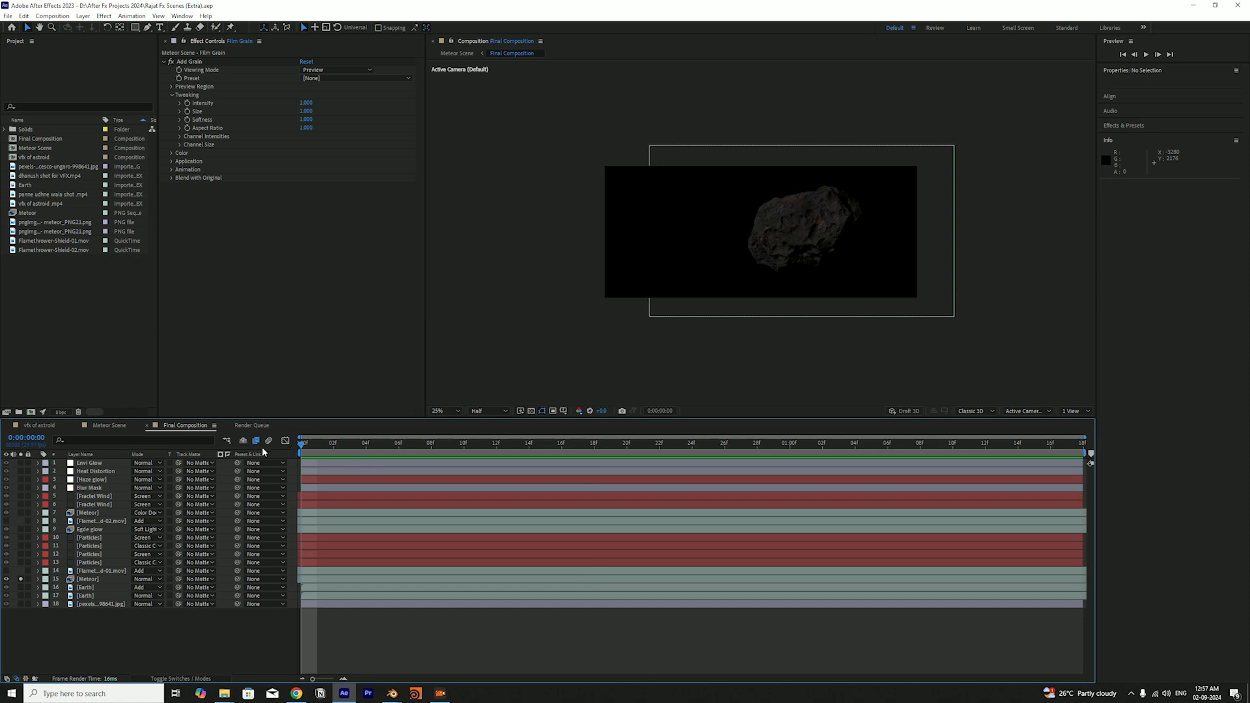
pyautogui.moveTo(392, 694)
pyautogui.click(91, 579)
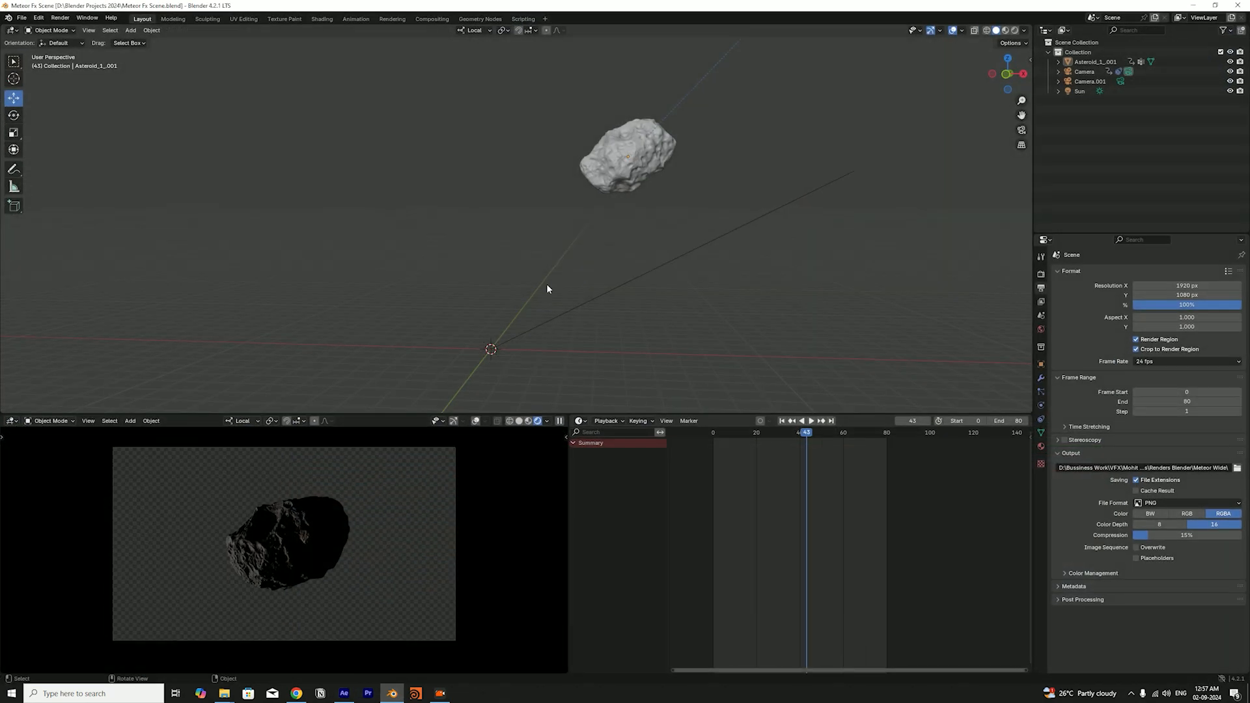
# Switch to Blender and examine the asteroid and its camera in the 3D scene from different angles
pyautogui.click(392, 694)
pyautogui.moveTo(627, 276); pyautogui.dragTo(553, 277)
pyautogui.scroll(3, 604, 253)
pyautogui.scroll(1, 638, 242)
pyautogui.scroll(4, 642, 266)
pyautogui.scroll(-2, 582, 225)
pyautogui.scroll(-4, 583, 229)
pyautogui.moveTo(582, 229); pyautogui.dragTo(673, 307)
pyautogui.scroll(3, 586, 241)
pyautogui.scroll(-5, 455, 256)
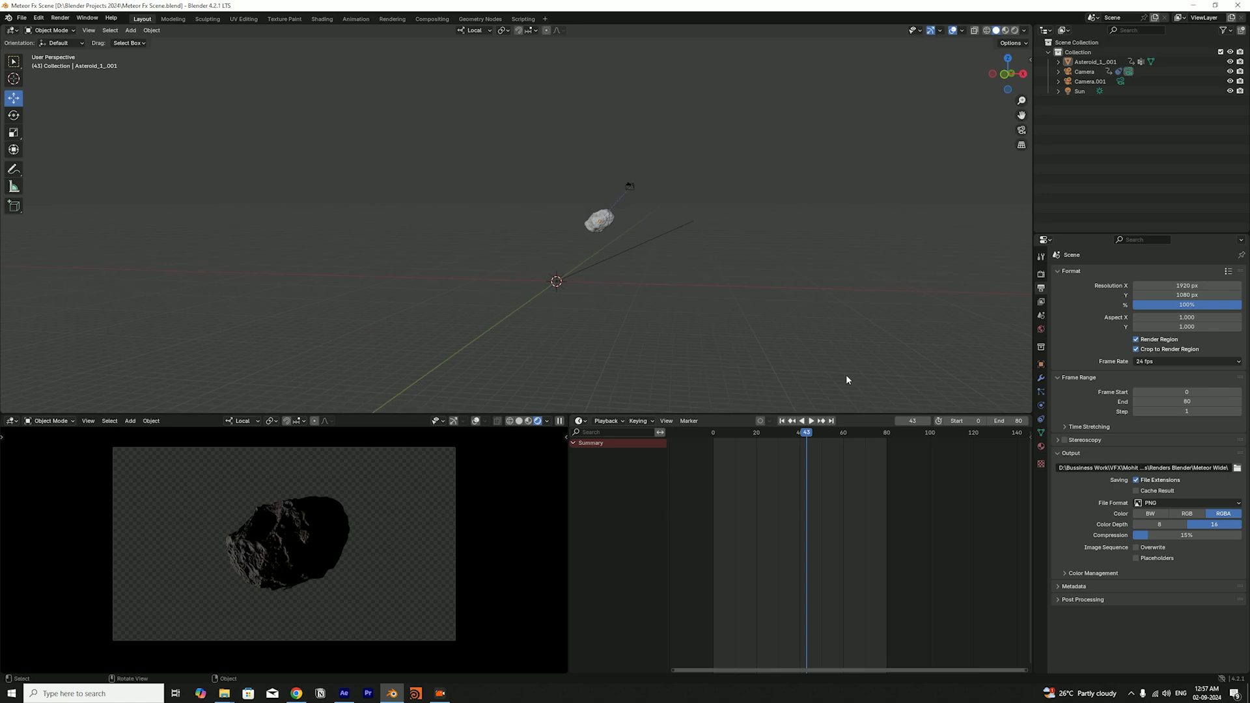
# Review the asteroid's travel by scrubbing and playing its animation, and finish on frame 0
pyautogui.moveTo(785, 430); pyautogui.dragTo(741, 426)
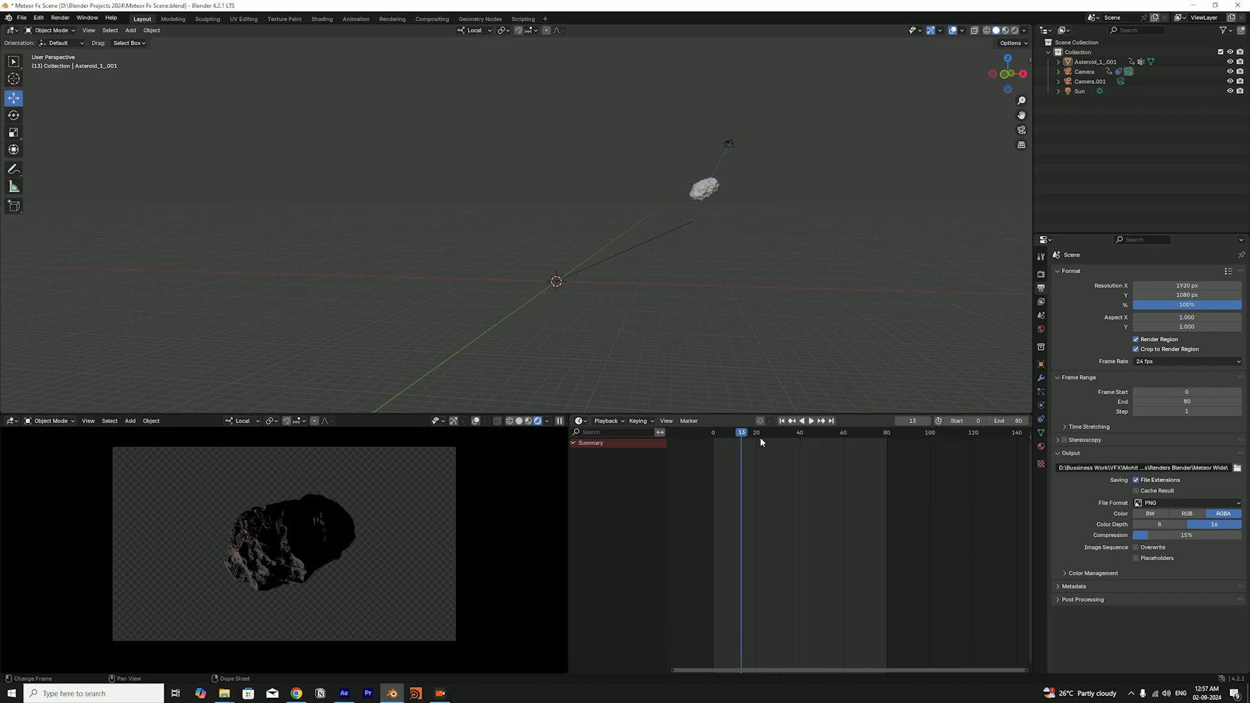
pyautogui.click(714, 434)
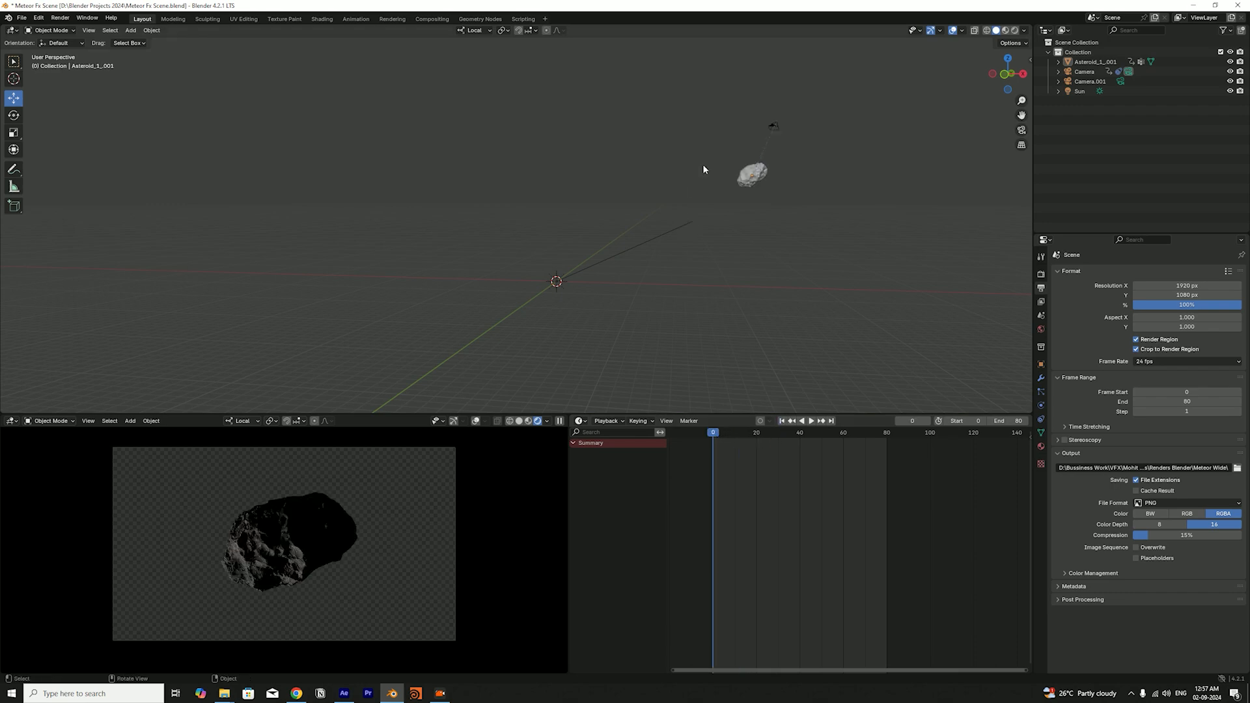
pyautogui.click(768, 173)
pyautogui.moveTo(792, 185); pyautogui.dragTo(612, 268)
pyautogui.scroll(4, 691, 264)
pyautogui.moveTo(775, 241); pyautogui.dragTo(754, 226)
pyautogui.click(732, 279)
pyautogui.scroll(-4, 702, 218)
pyautogui.press('space')
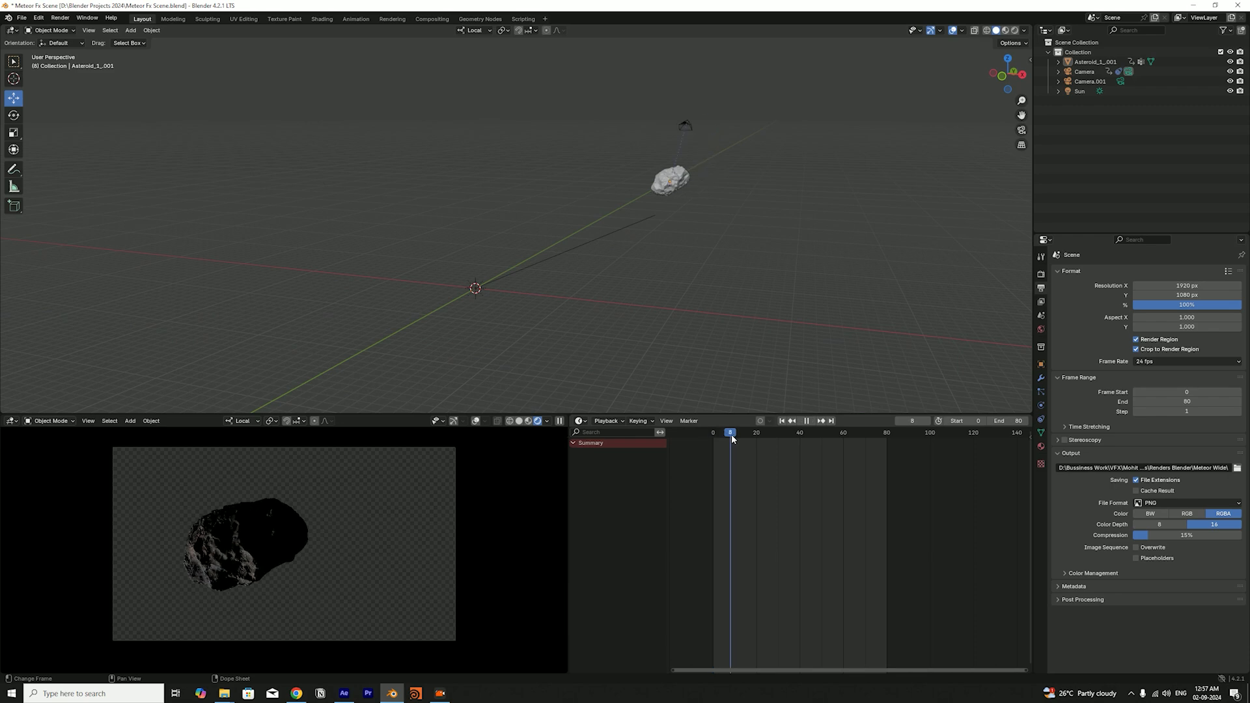
pyautogui.moveTo(805, 443); pyautogui.dragTo(741, 437)
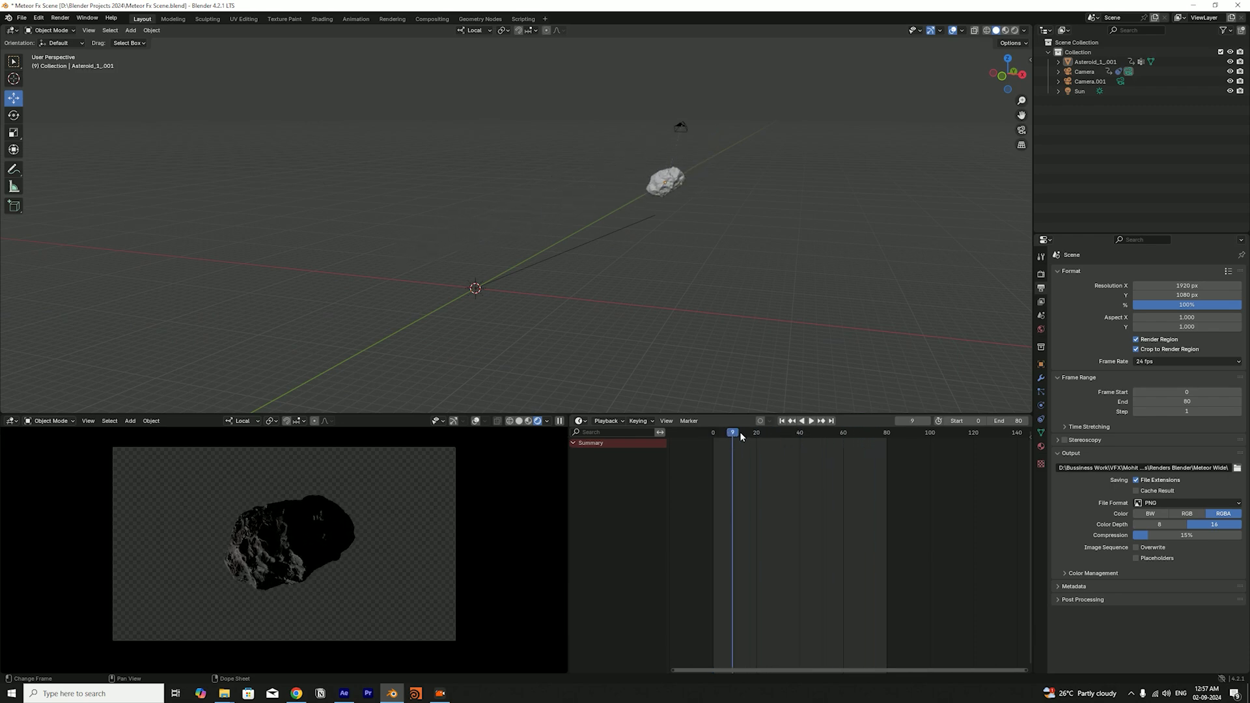
pyautogui.click(783, 422)
# Select the camera beside the asteroid and scrub to frame 50 to examine how it moves along with the rock
pyautogui.moveTo(717, 284); pyautogui.dragTo(683, 280)
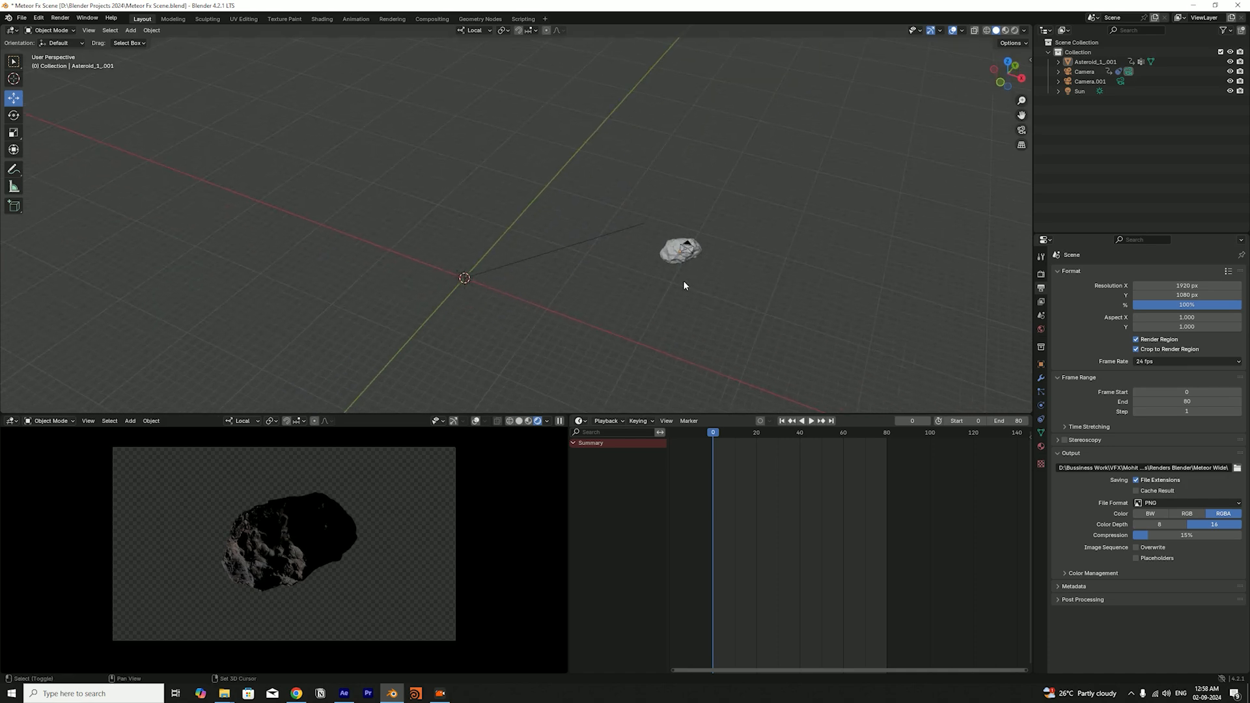
pyautogui.moveTo(909, 263); pyautogui.dragTo(785, 210)
pyautogui.click(818, 210)
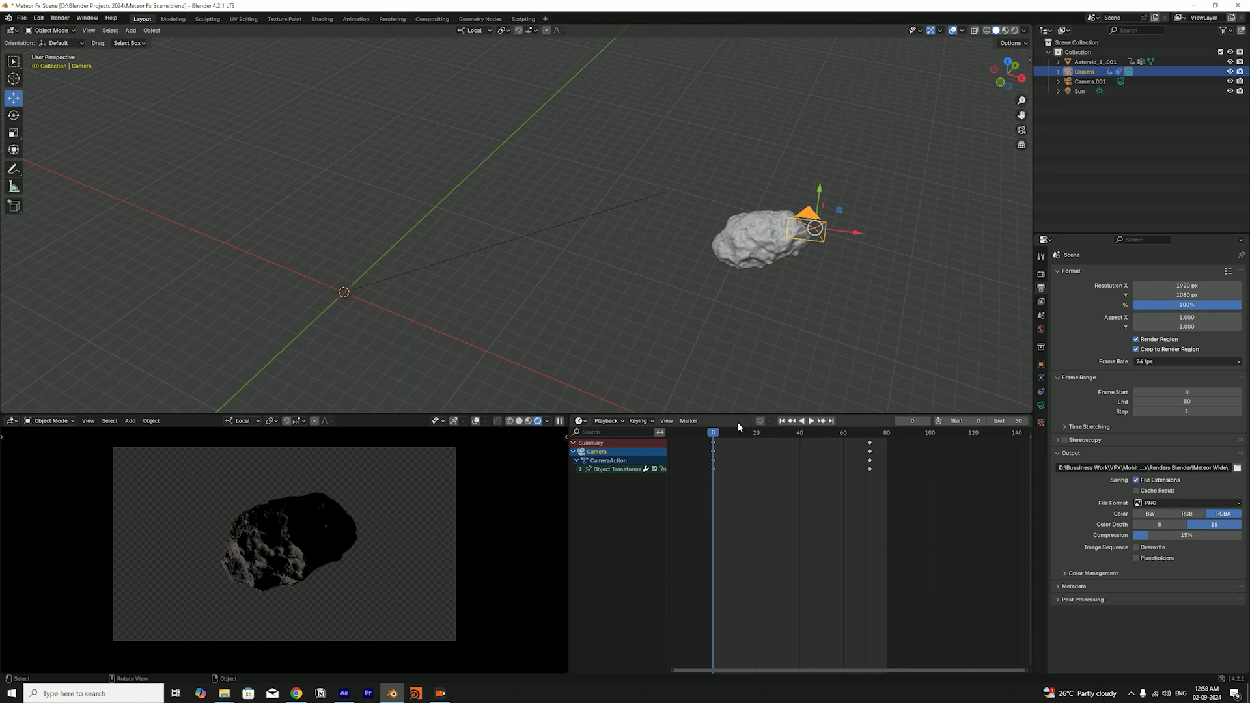
pyautogui.moveTo(730, 443); pyautogui.dragTo(822, 464)
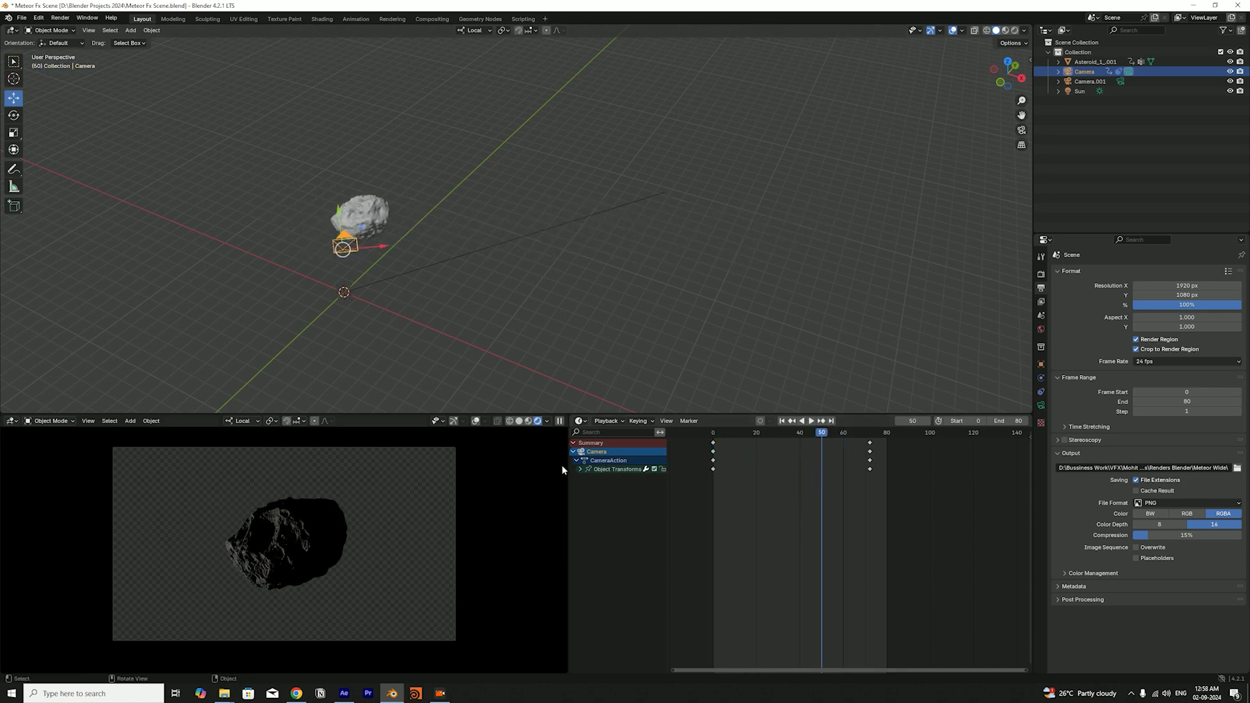
# Switch the camera view to solid shading, play the asteroid animation, and save the Blender file
pyautogui.click(521, 422)
pyautogui.press('space')
pyautogui.scroll(-4, 511, 273)
pyautogui.moveTo(595, 280); pyautogui.dragTo(622, 263)
pyautogui.press('space')
pyautogui.hotkey('ctrl', 's')
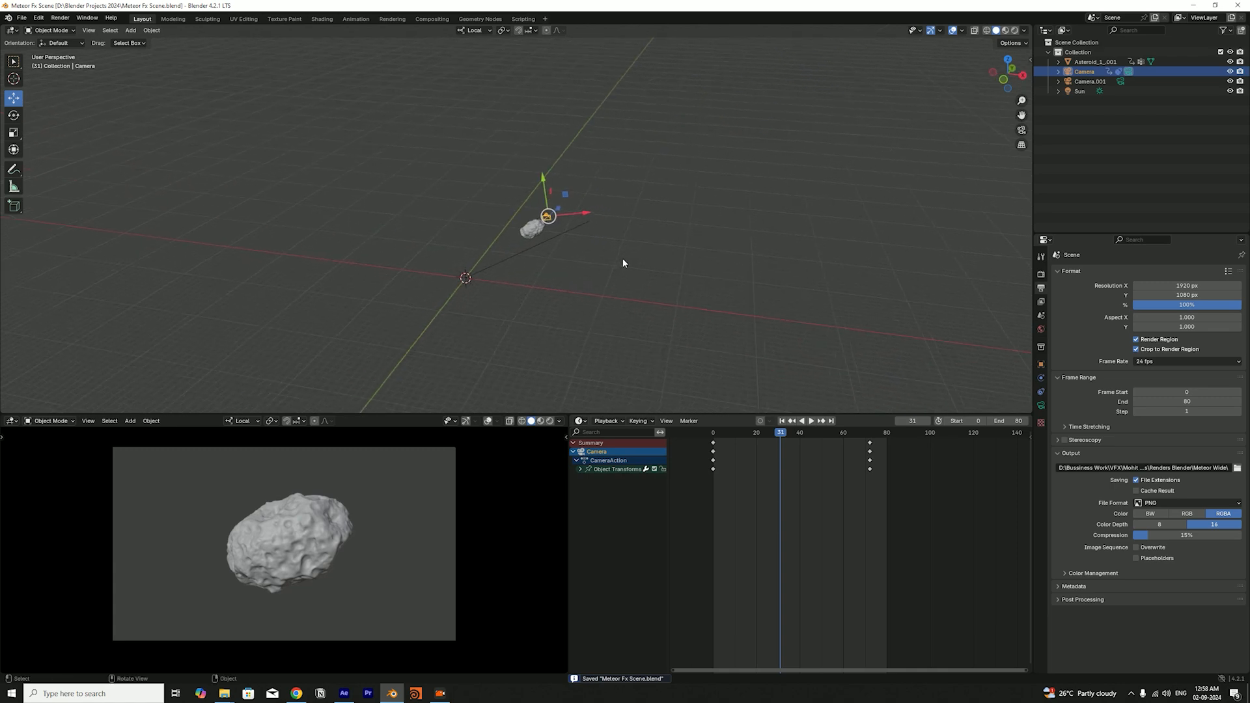
# Return the animation to frame 0, save the Blender file again, and deselect the camera
pyautogui.click(783, 422)
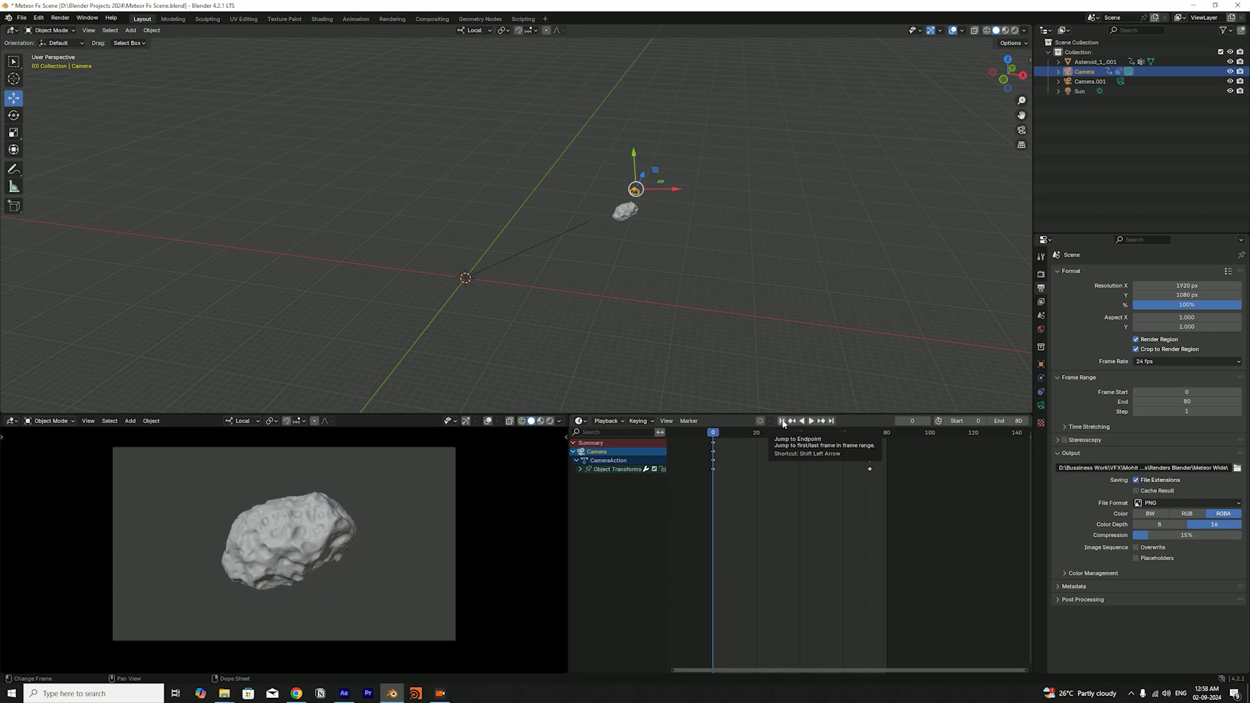
pyautogui.hotkey('ctrl', 's')
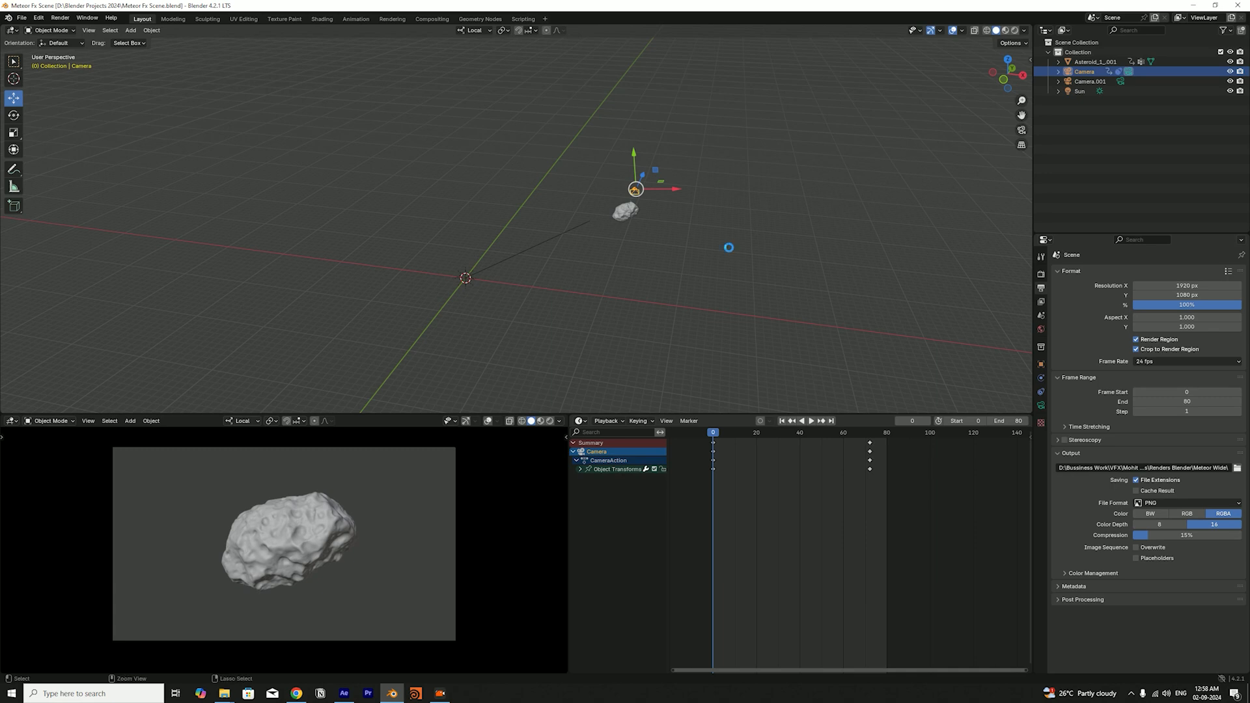
pyautogui.hotkey('ctrl', 's')
pyautogui.click(631, 245)
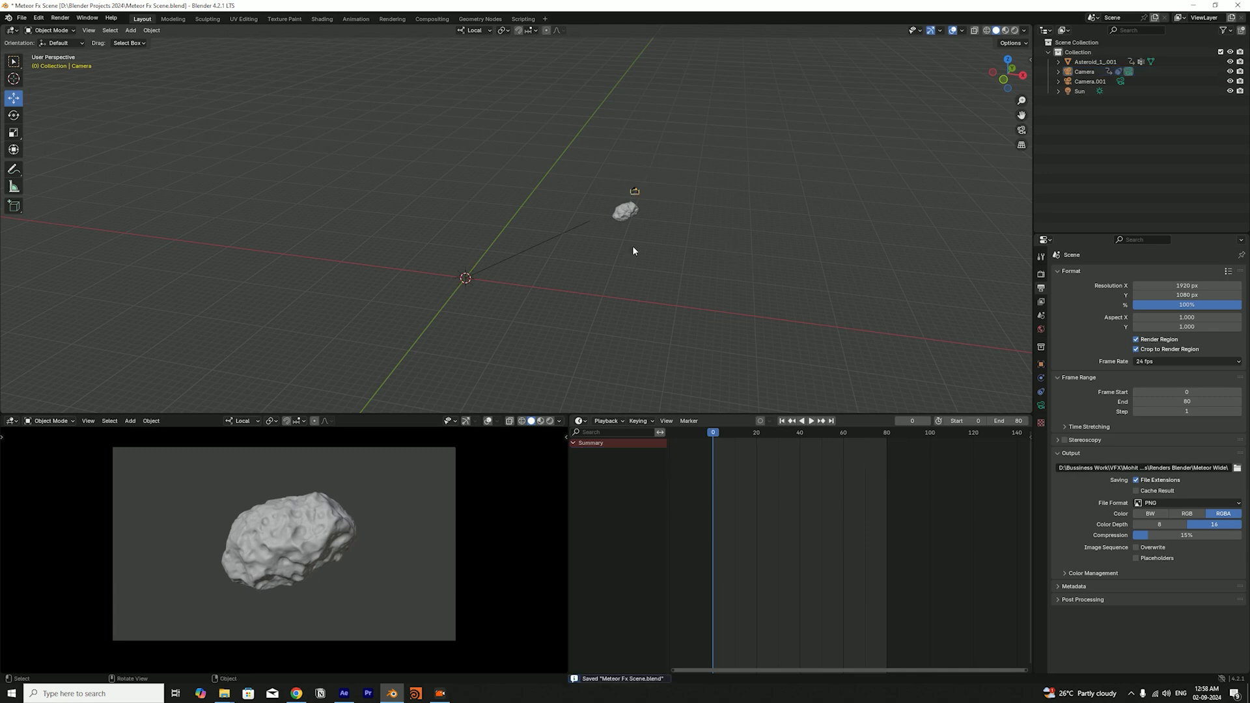
# Switch back to After Effects, deselect the Meteor layer, and scrub through the rendered meteor's opening frames
pyautogui.hotkey('alt', 'Tab')
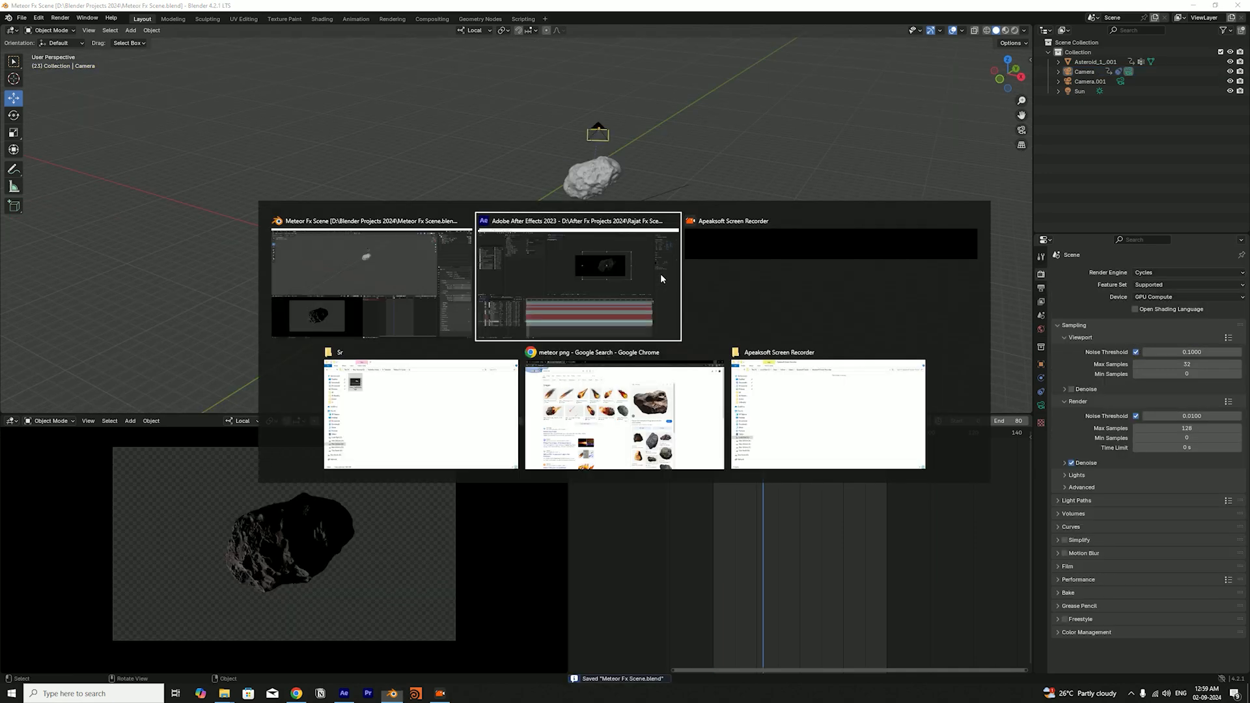
pyautogui.click(627, 280)
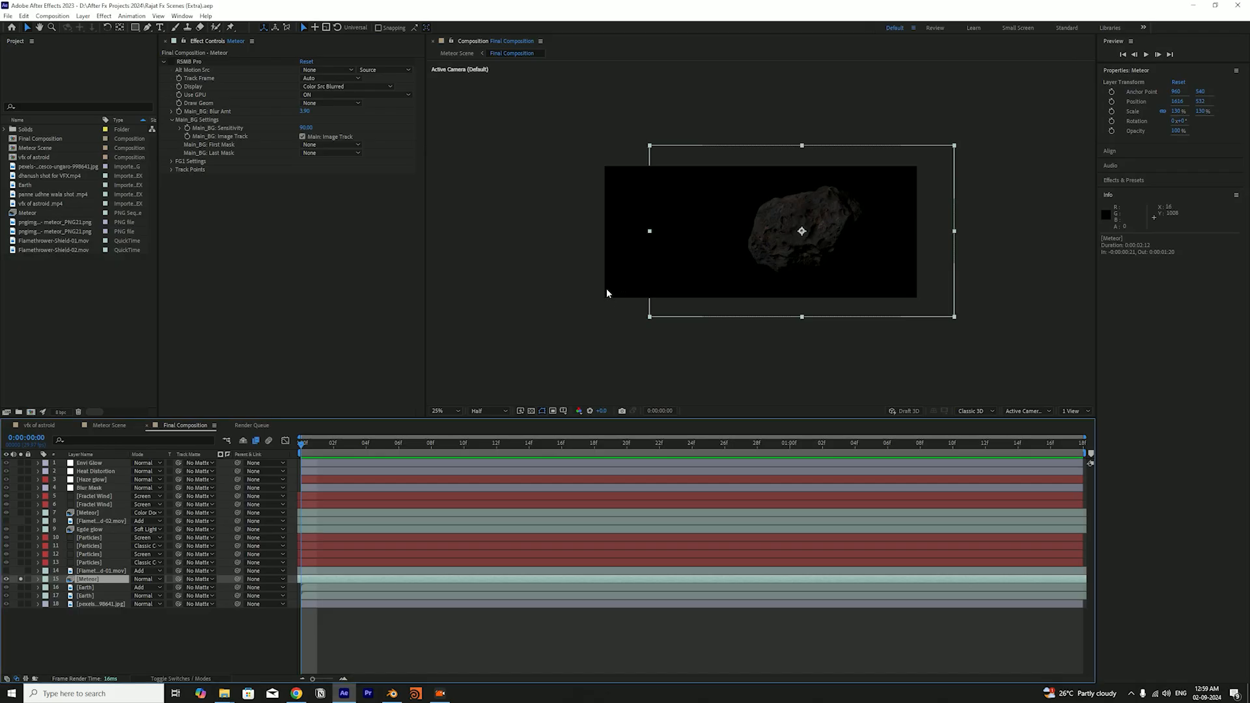
pyautogui.click(249, 627)
pyautogui.moveTo(340, 447); pyautogui.dragTo(303, 485)
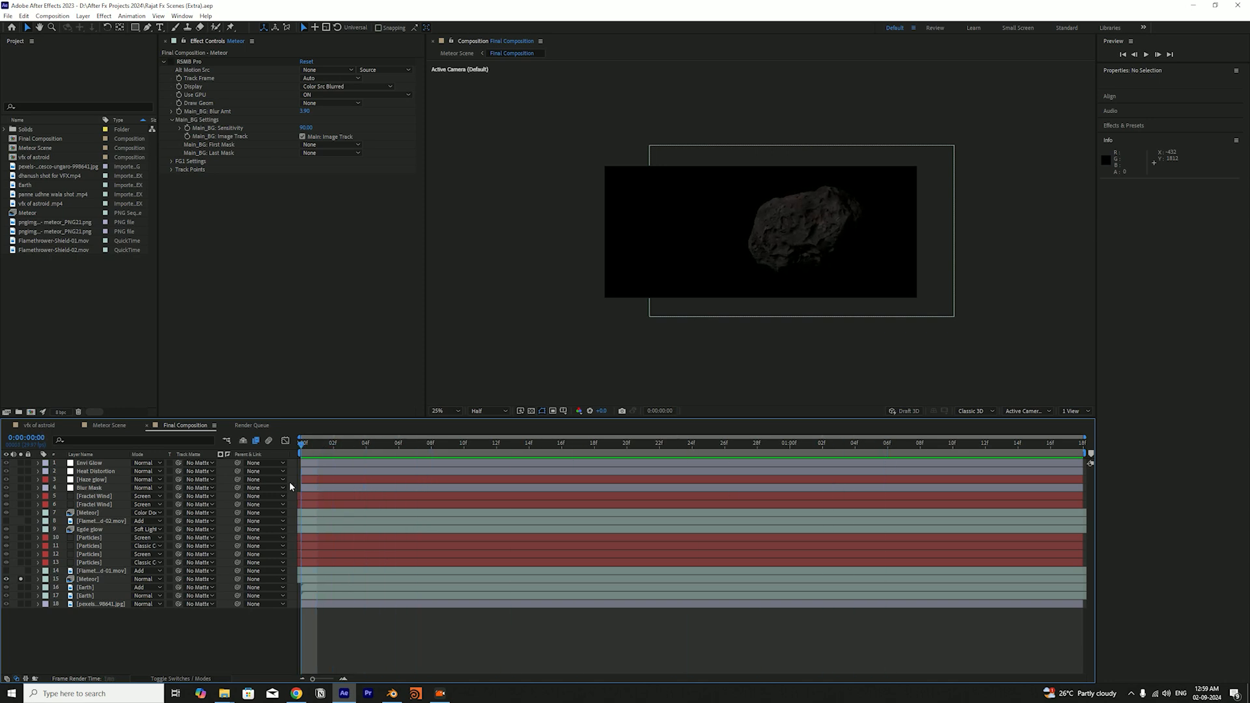
# Toggle solo on layer 15, Meteor, to compare the plain rock with the full composite, leaving the layer soloed
pyautogui.click(20, 579)
pyautogui.click(20, 580)
pyautogui.click(20, 579)
pyautogui.click(21, 579)
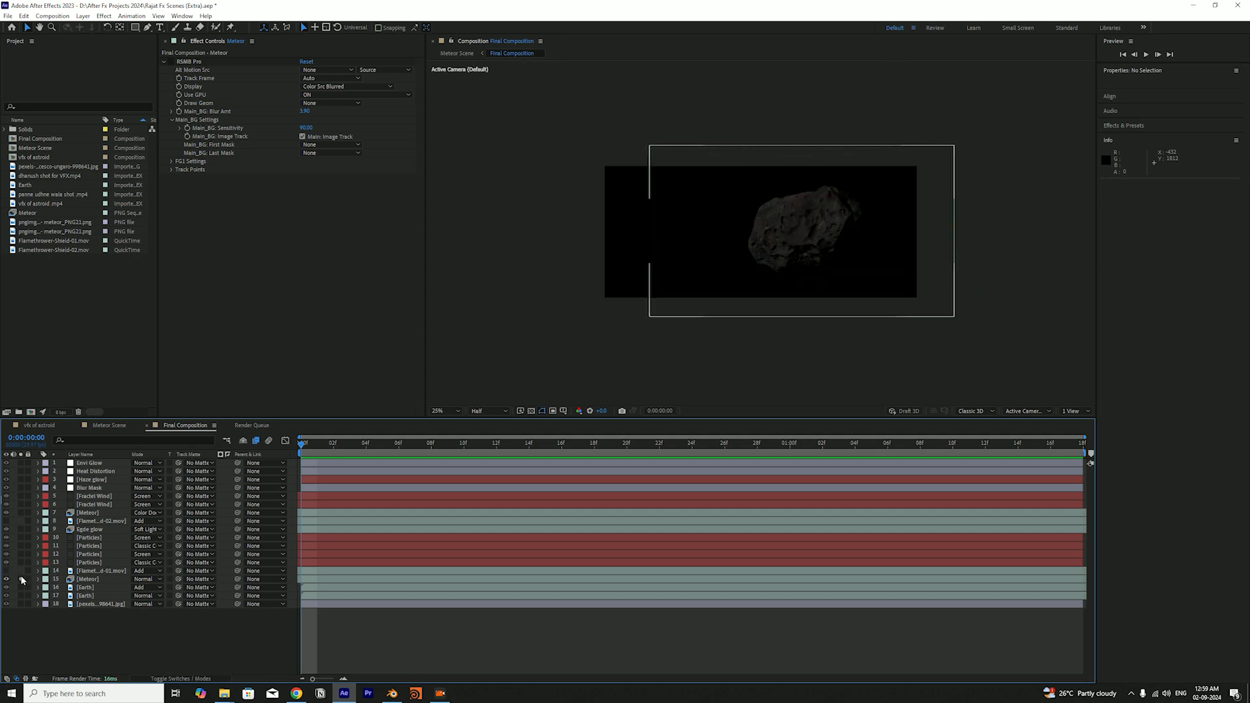
pyautogui.click(21, 579)
pyautogui.click(22, 579)
pyautogui.click(20, 579)
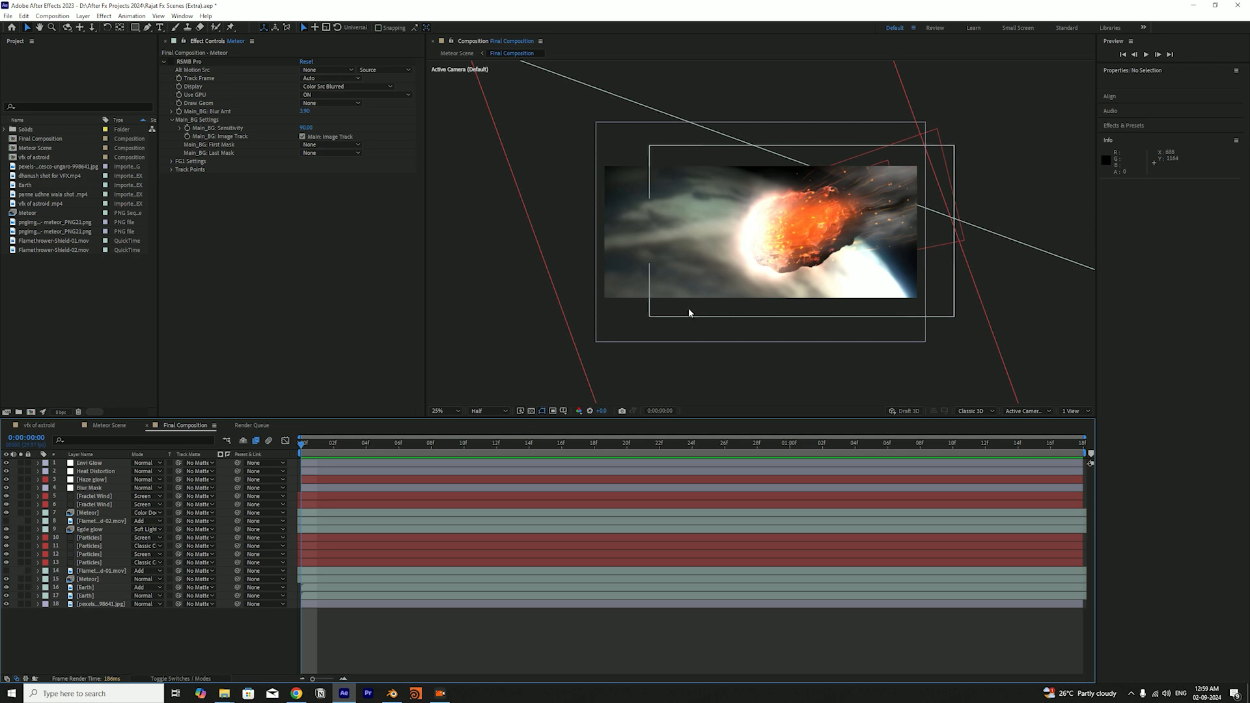
pyautogui.press(',')
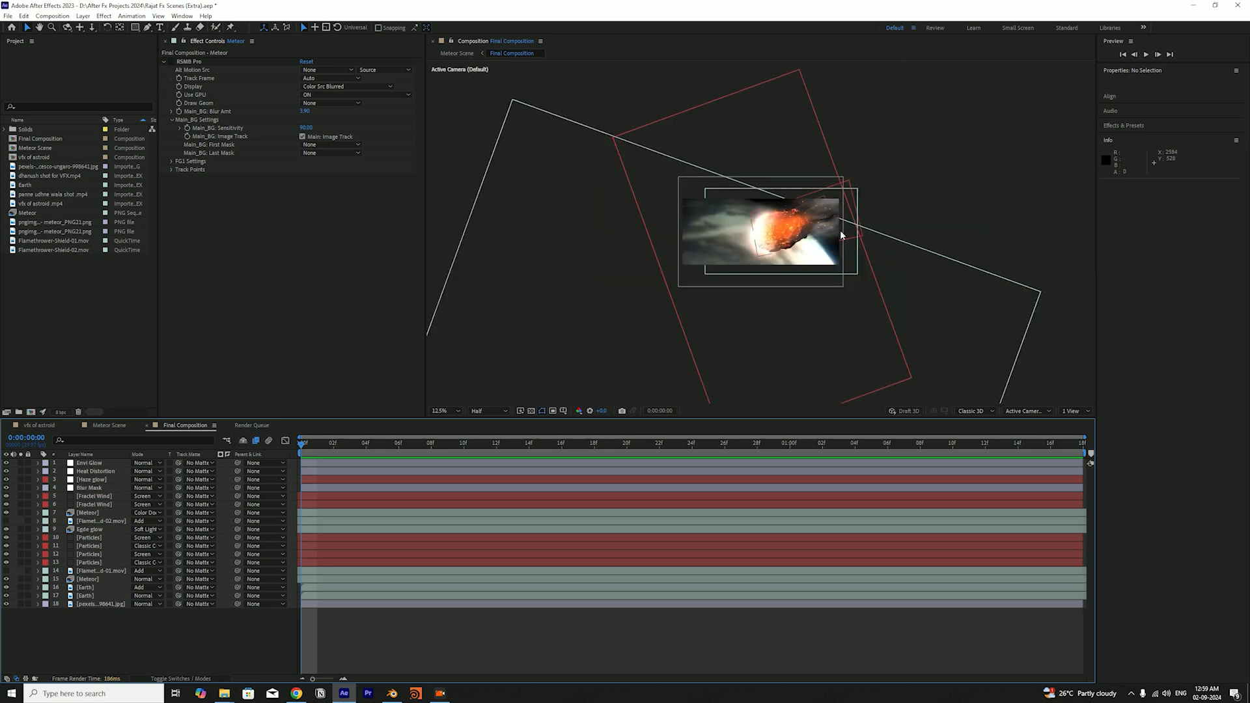
pyautogui.click(891, 189)
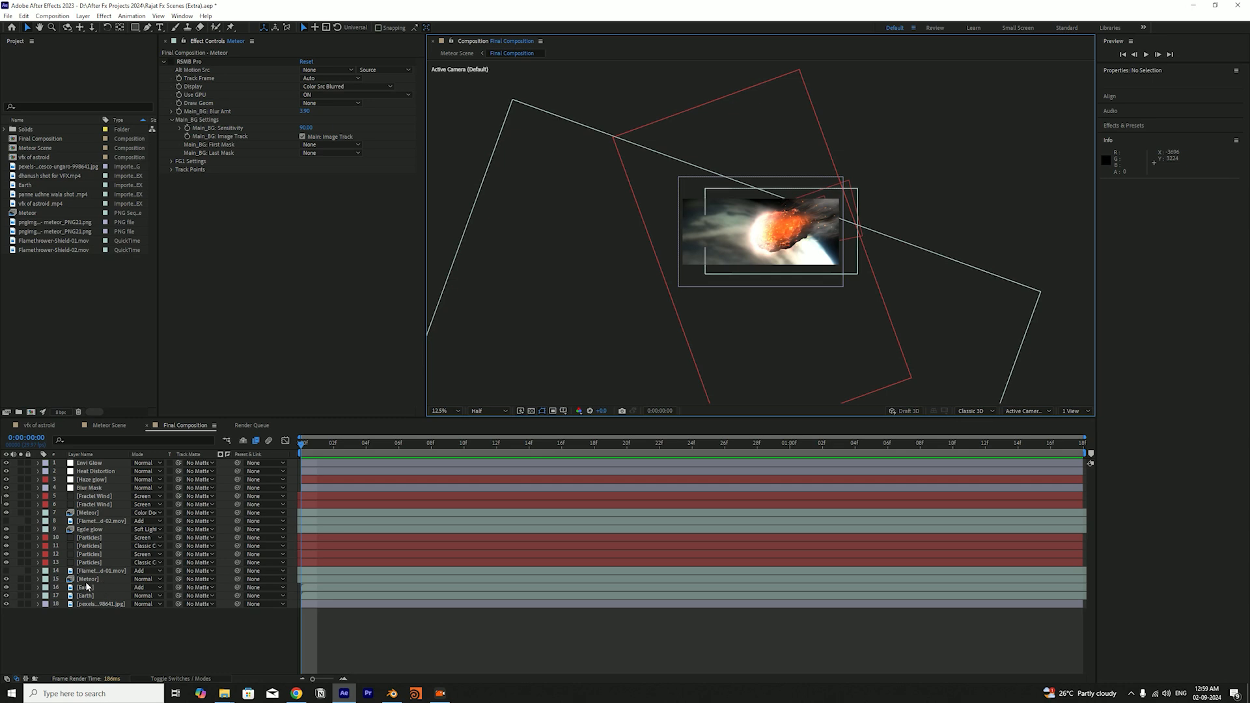
pyautogui.click(21, 579)
pyautogui.press('.')
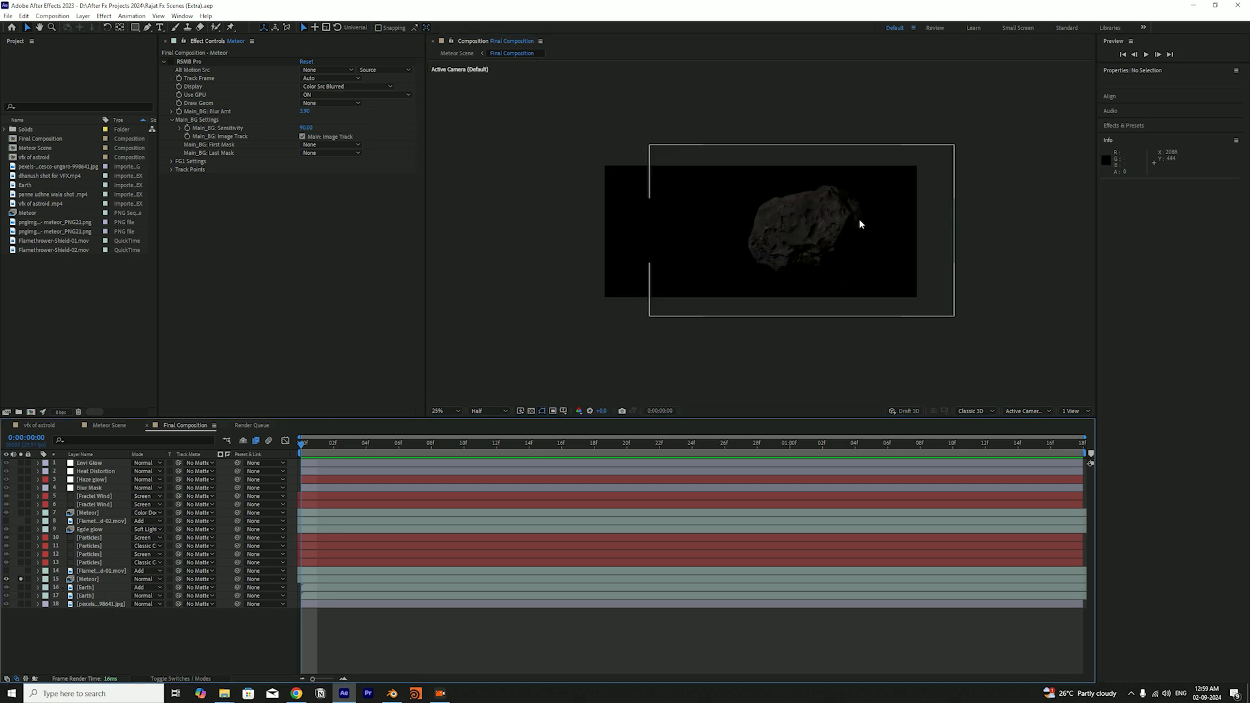
# Set the composition's preview resolution to Full and save the project
pyautogui.click(488, 411)
pyautogui.click(490, 434)
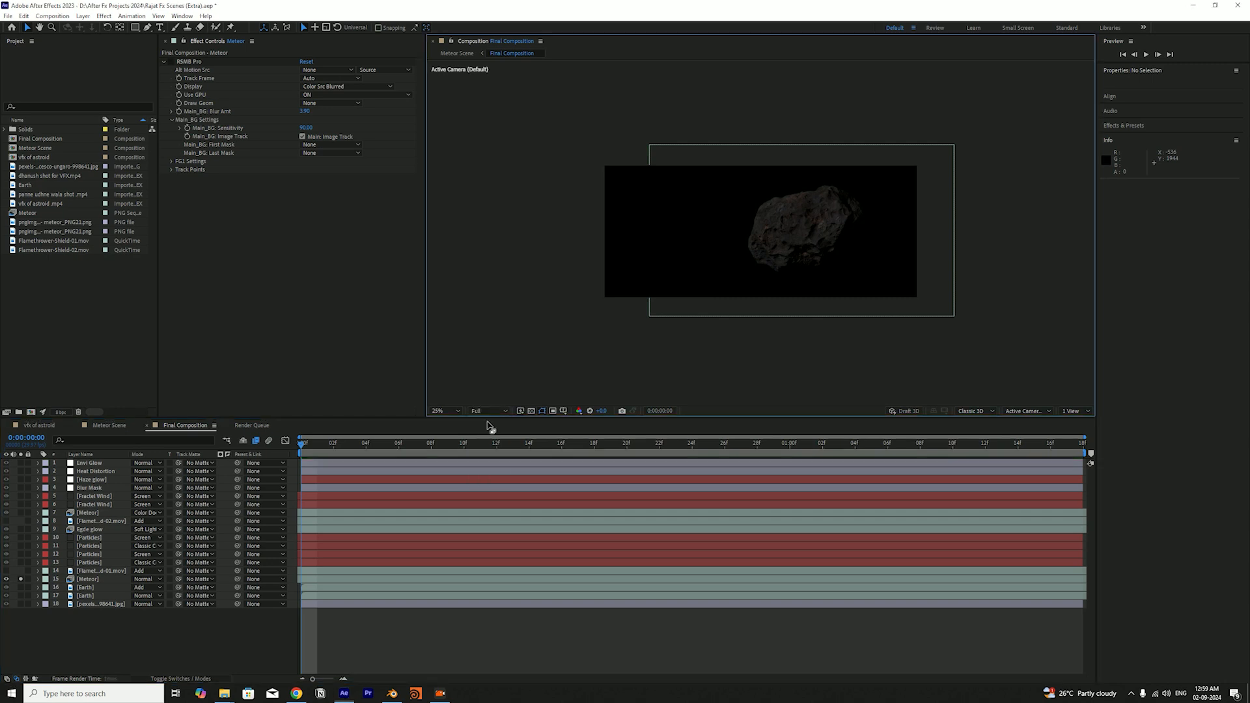
pyautogui.scroll(1, 876, 220)
pyautogui.scroll(-1, 842, 220)
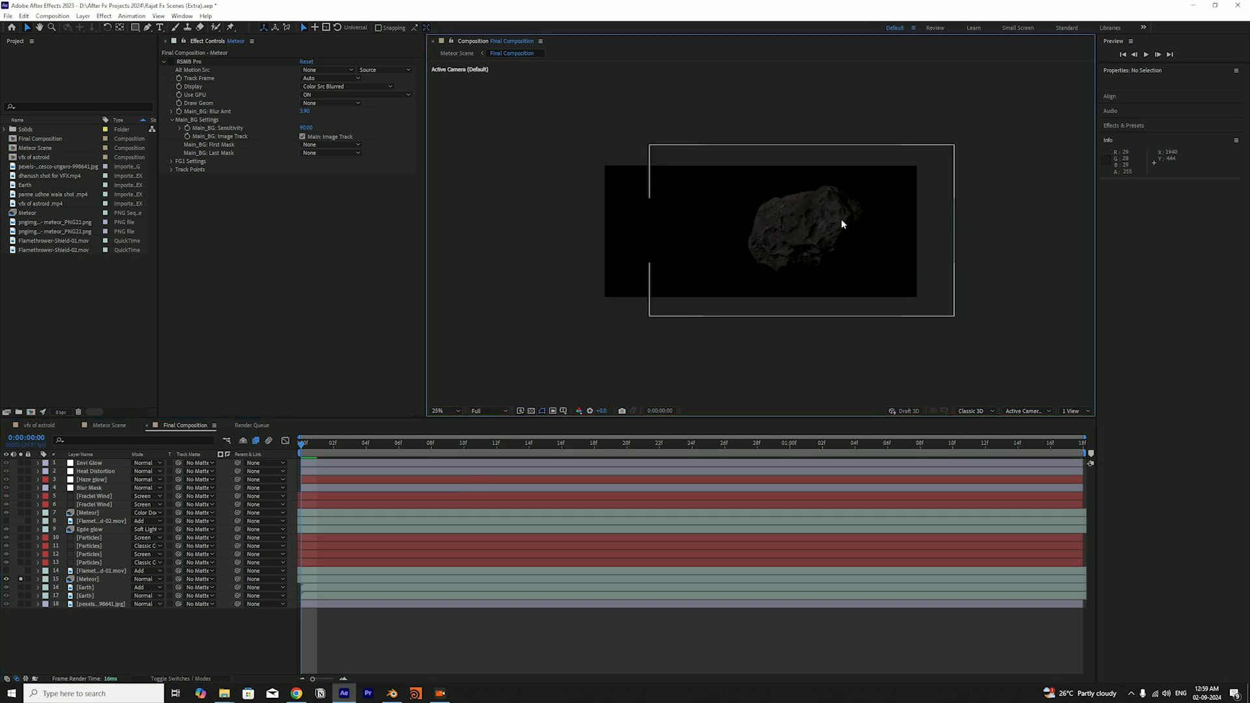
pyautogui.hotkey('ctrl', 's')
# Compare the rendered meteor's movement with the vfx of astroid reference by scrubbing both compositions
pyautogui.moveTo(365, 448); pyautogui.dragTo(193, 479)
pyautogui.click(40, 425)
pyautogui.moveTo(301, 444); pyautogui.dragTo(208, 486)
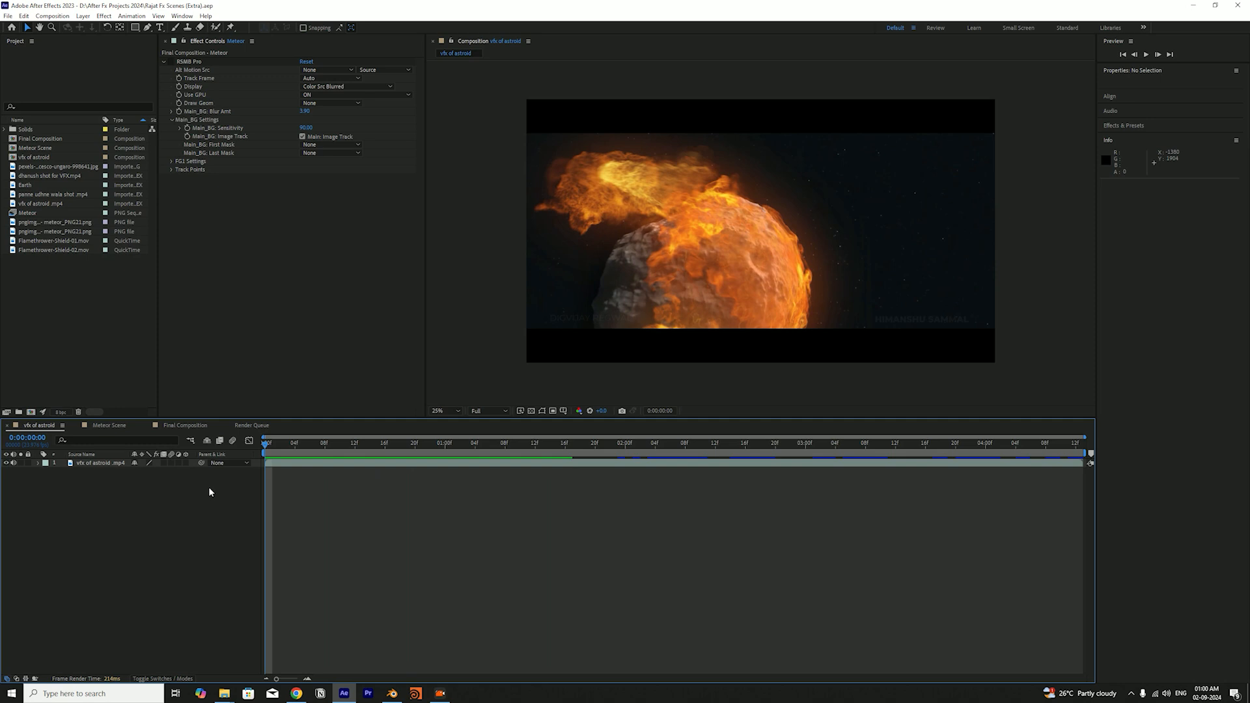
pyautogui.click(186, 426)
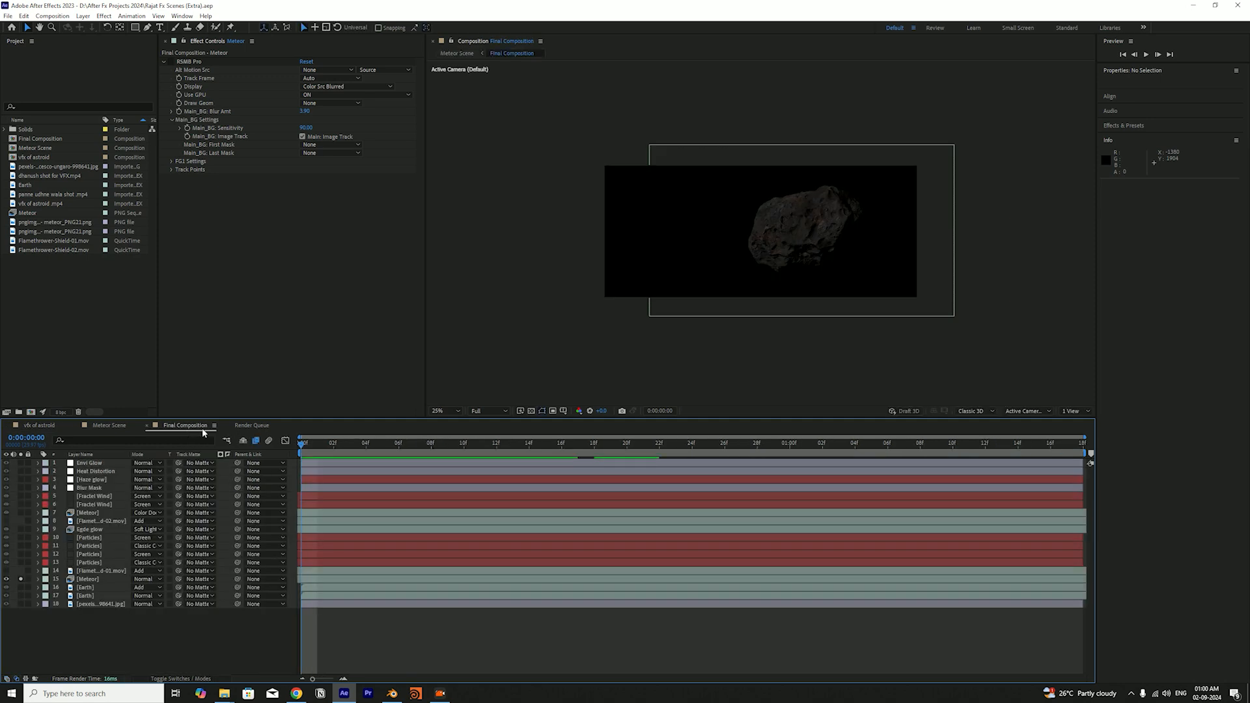
pyautogui.moveTo(382, 459); pyautogui.dragTo(273, 573)
pyautogui.moveTo(363, 458); pyautogui.dragTo(94, 593)
# Solo the pexels background image layer together with the meteor, check the stars behind the rock, and save the project
pyautogui.click(19, 603)
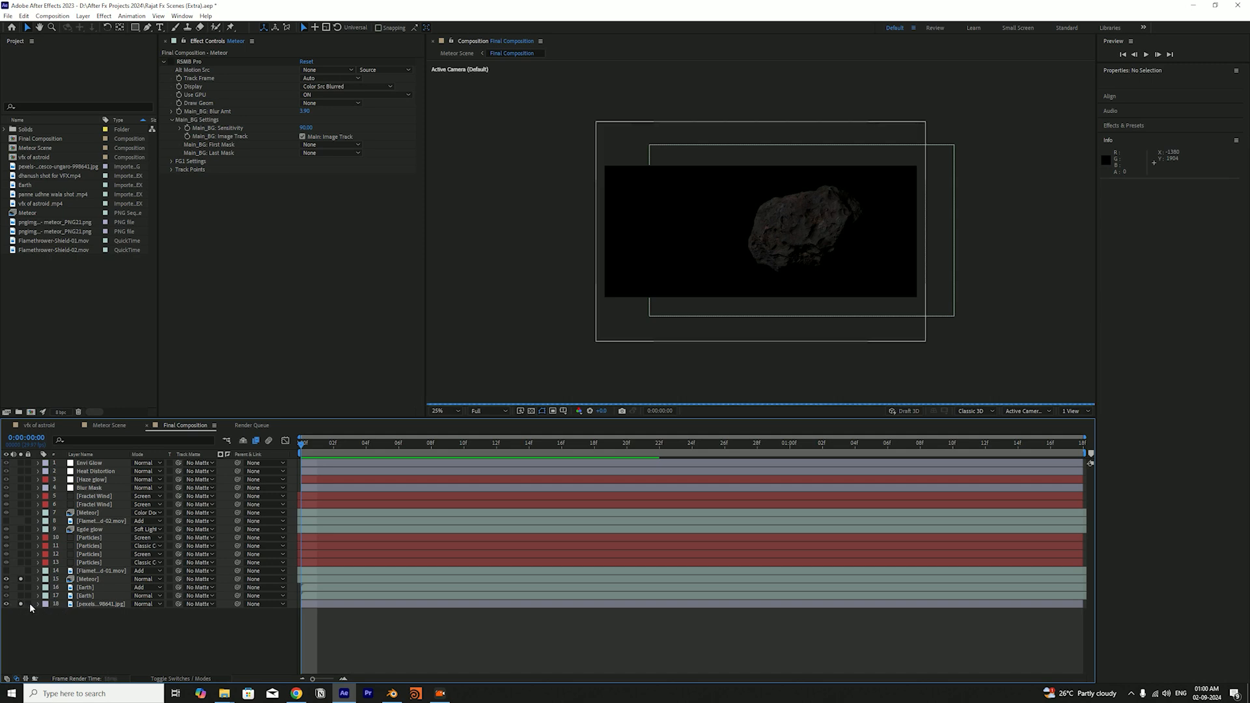
pyautogui.scroll(3, 874, 294)
pyautogui.scroll(-2, 877, 288)
pyautogui.hotkey('ctrl', 's')
pyautogui.moveTo(885, 276); pyautogui.dragTo(805, 269)
pyautogui.scroll(-2, 805, 269)
pyautogui.press('v')
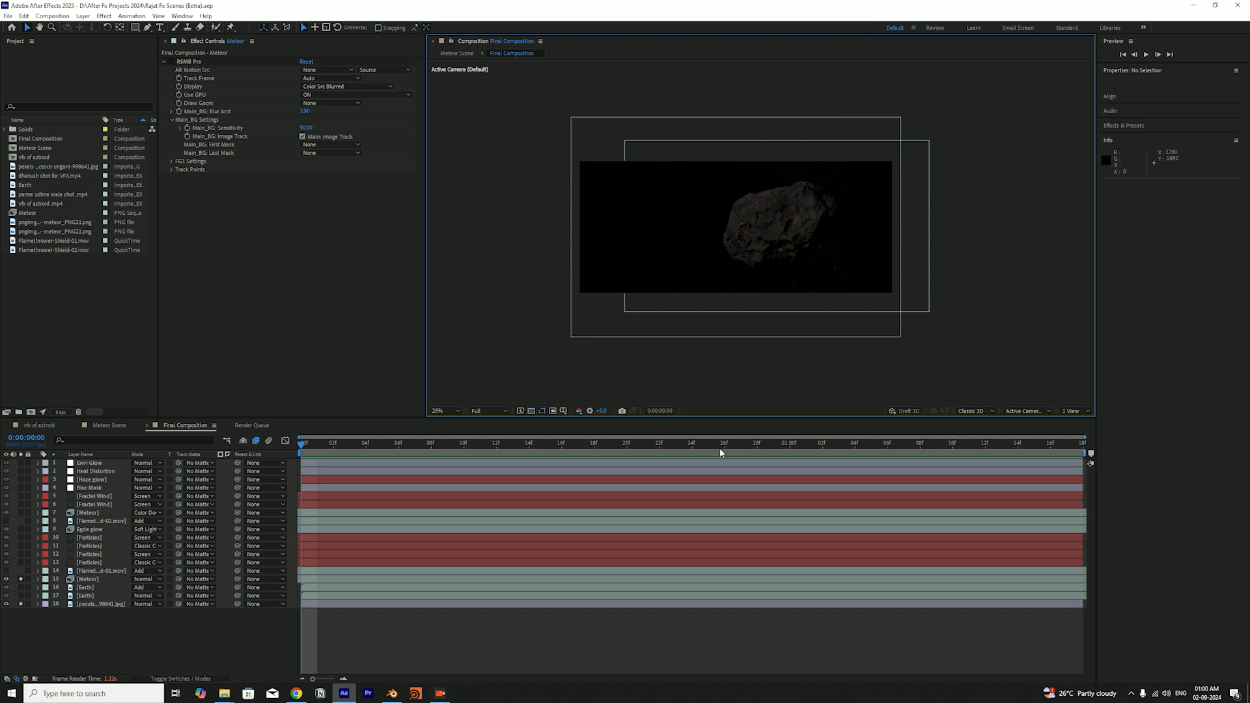
# Rename the pexels background image layer as "space stars"
pyautogui.click(111, 604)
pyautogui.press('Return')
pyautogui.write('spacew')
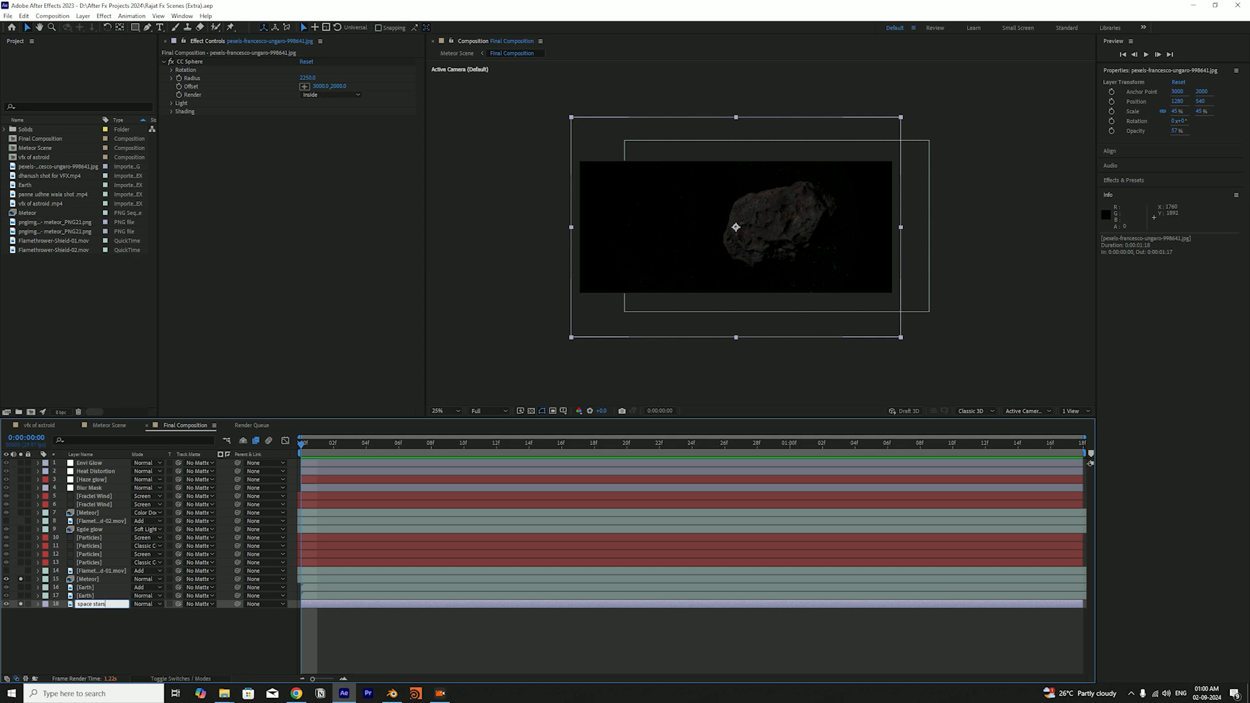
pyautogui.write(' stars')
pyautogui.press('Return')
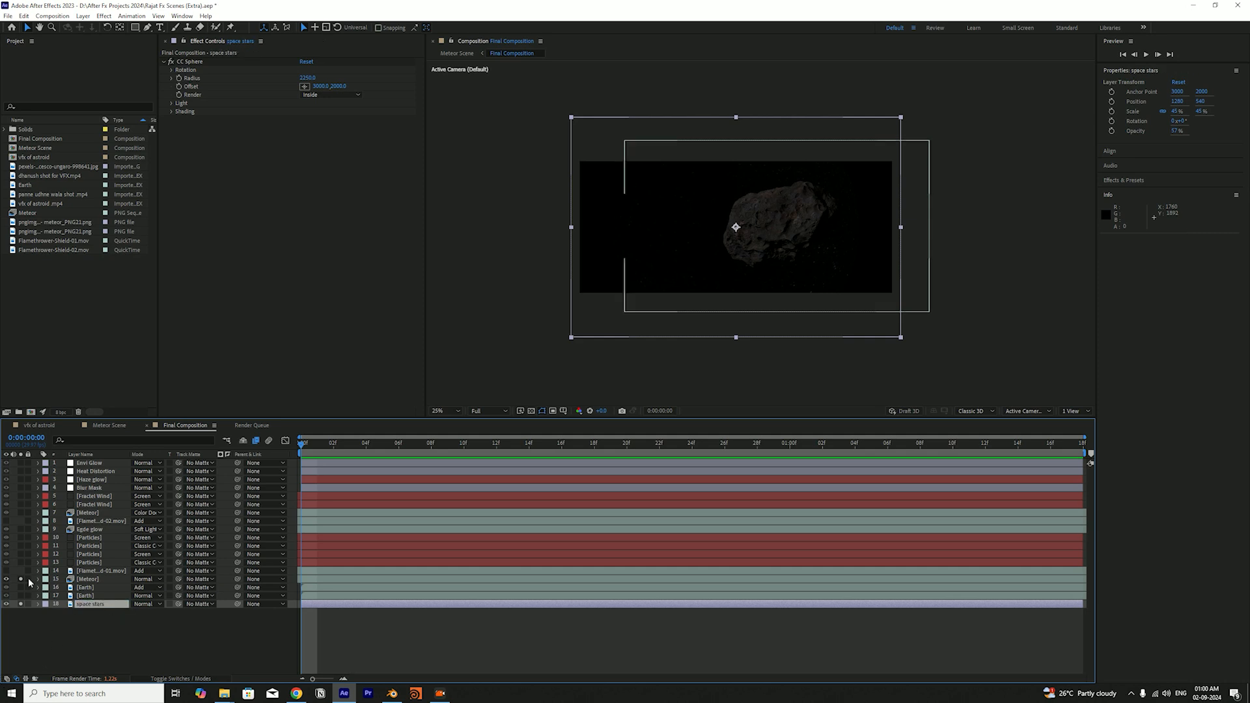
# Show the space stars layer on its own to examine its stars, save the project, and solo the Meteor layer again
pyautogui.click(54, 626)
pyautogui.scroll(4, 738, 303)
pyautogui.press('h')
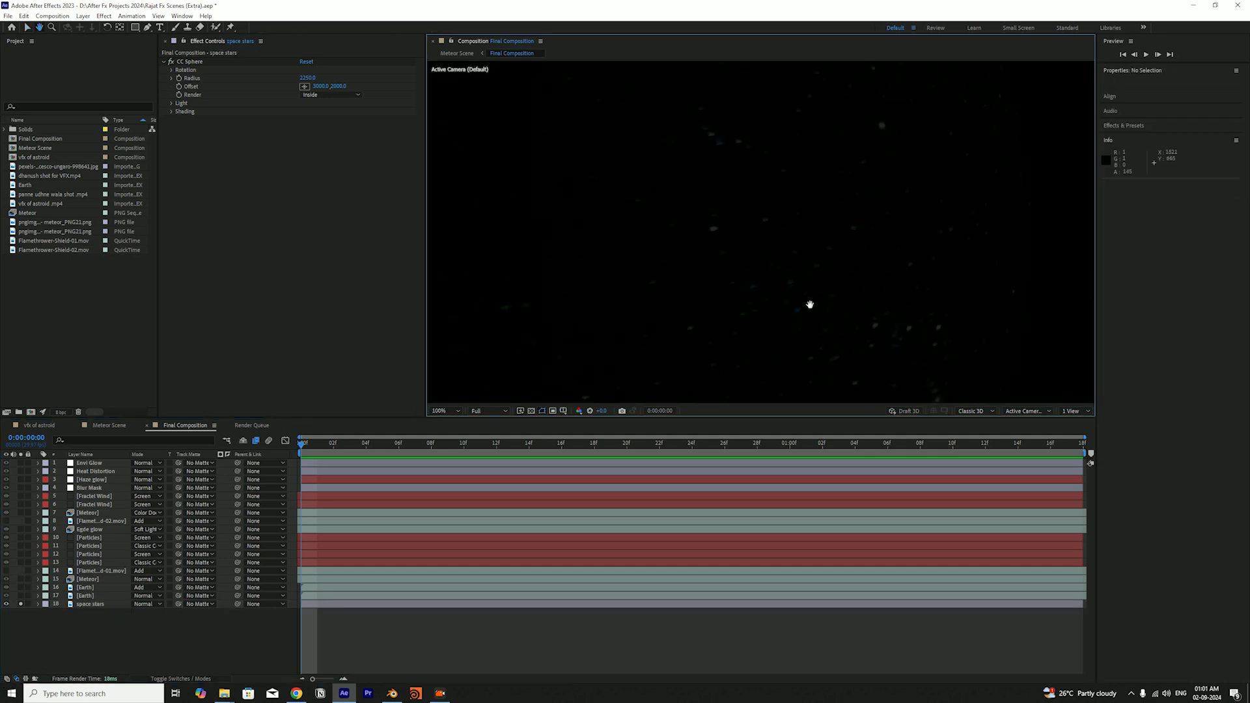
pyautogui.scroll(-4, 749, 221)
pyautogui.scroll(2, 772, 224)
pyautogui.moveTo(772, 223); pyautogui.dragTo(812, 194)
pyautogui.scroll(-2, 808, 214)
pyautogui.press('v')
pyautogui.hotkey('ctrl', 's')
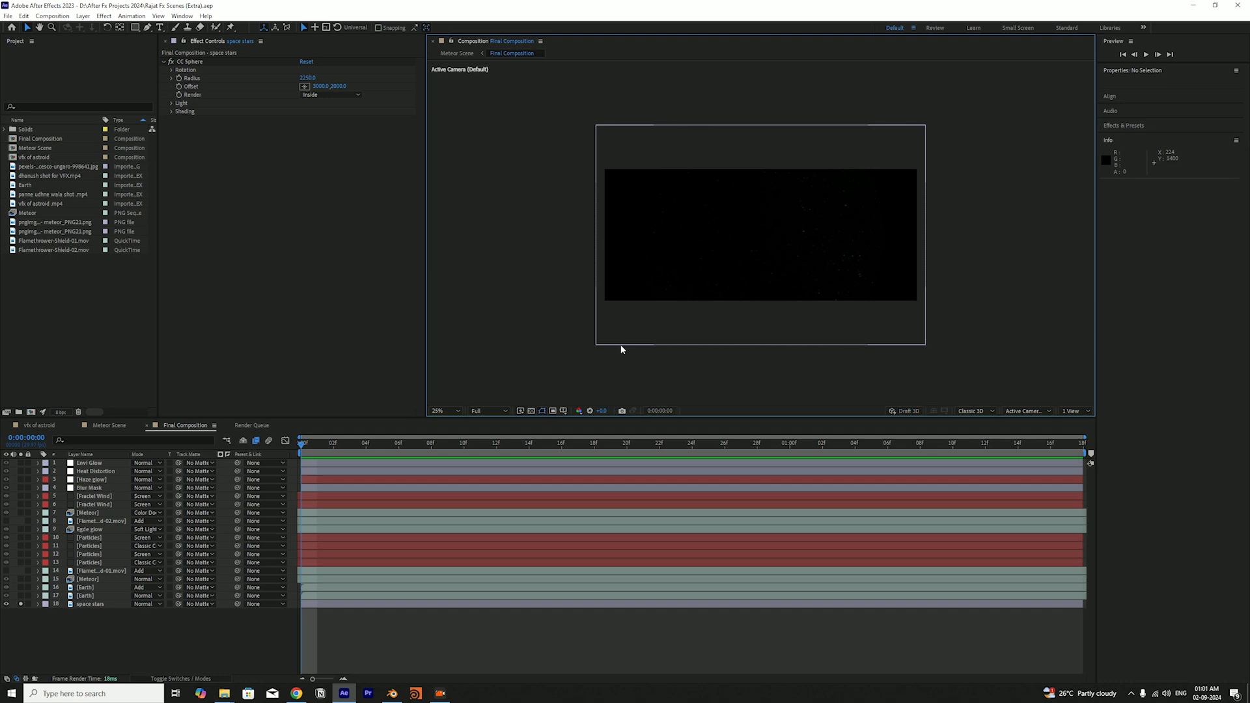
pyautogui.click(149, 641)
pyautogui.click(21, 579)
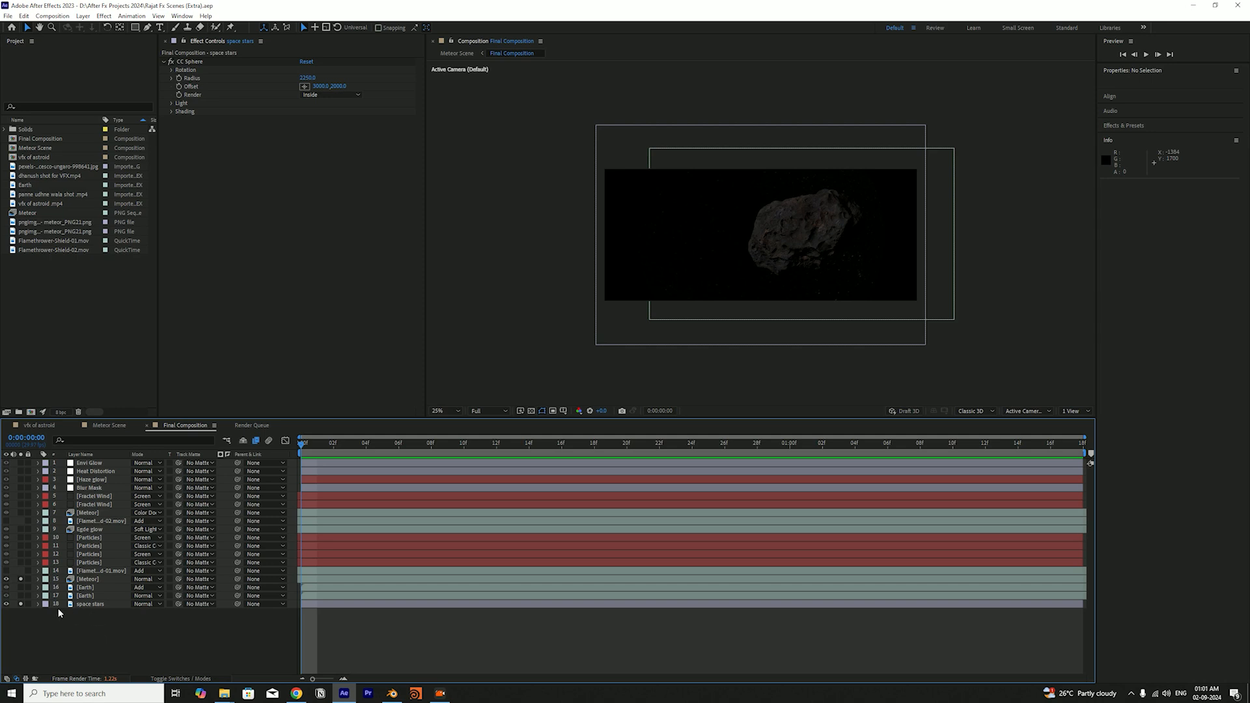
# Solo the lower Earth layer with the Meteor and space stars, view it with its effects switched off, and save the project
pyautogui.click(21, 596)
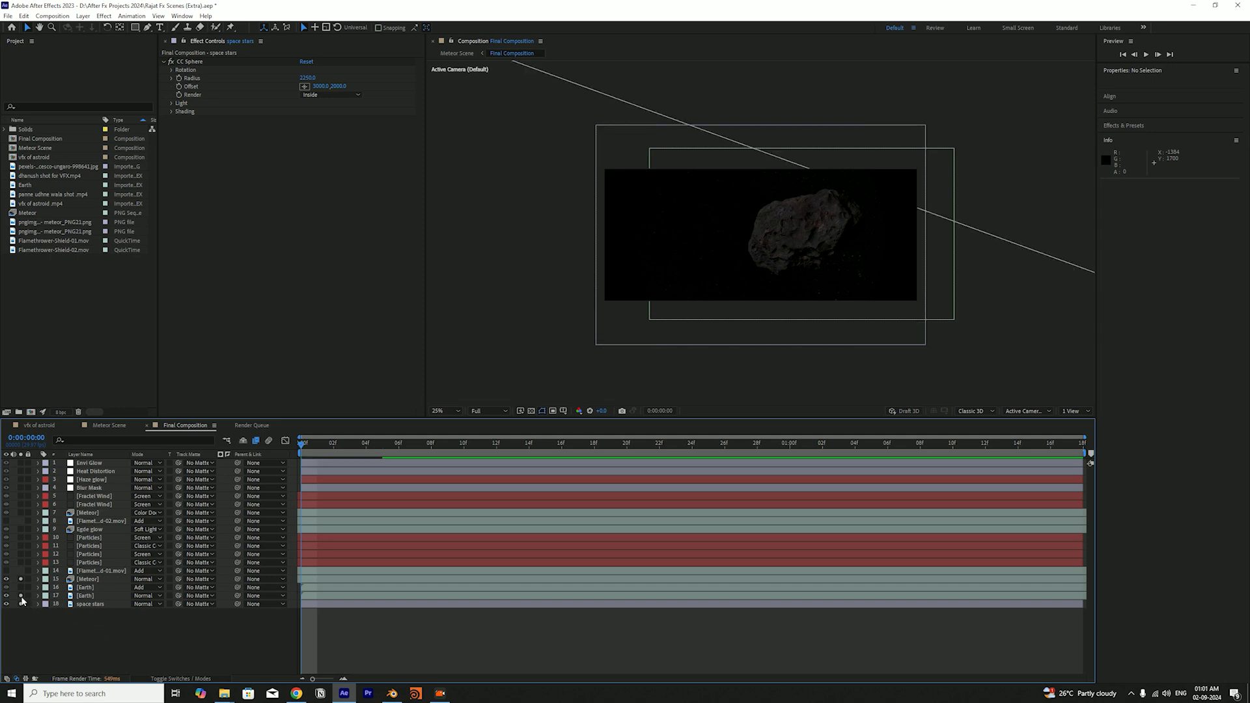
pyautogui.click(21, 604)
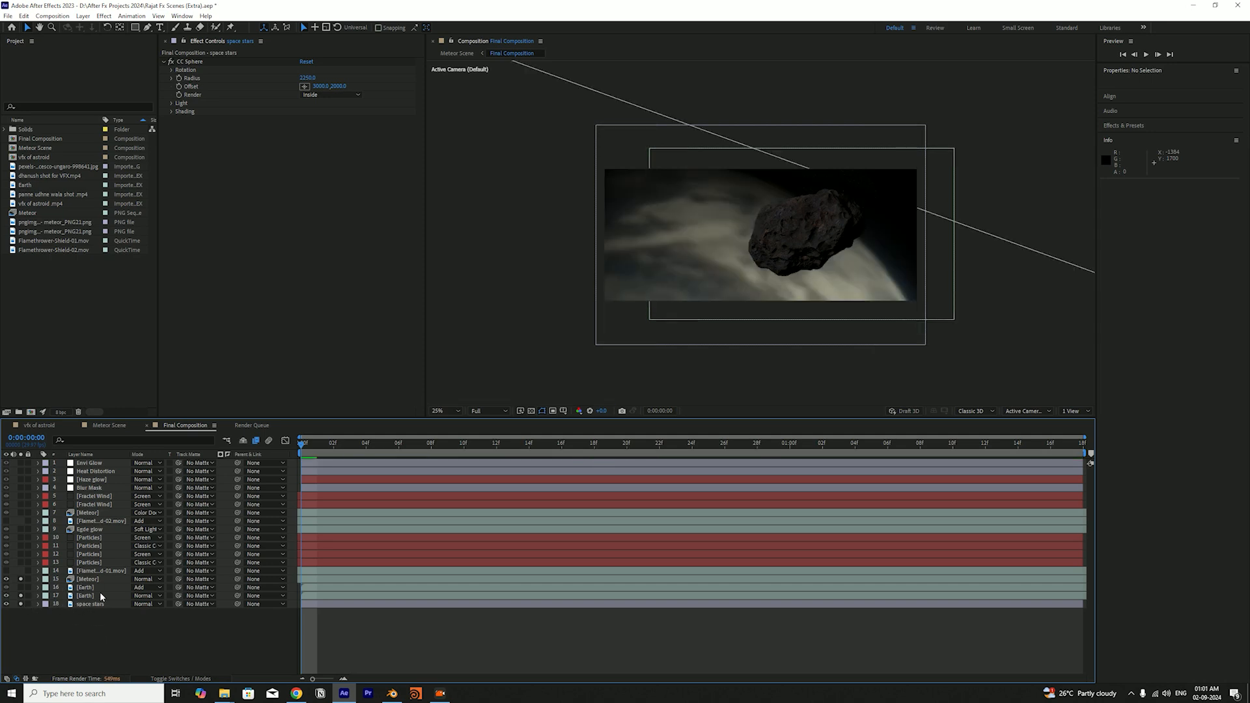
pyautogui.click(100, 593)
pyautogui.press('F4')
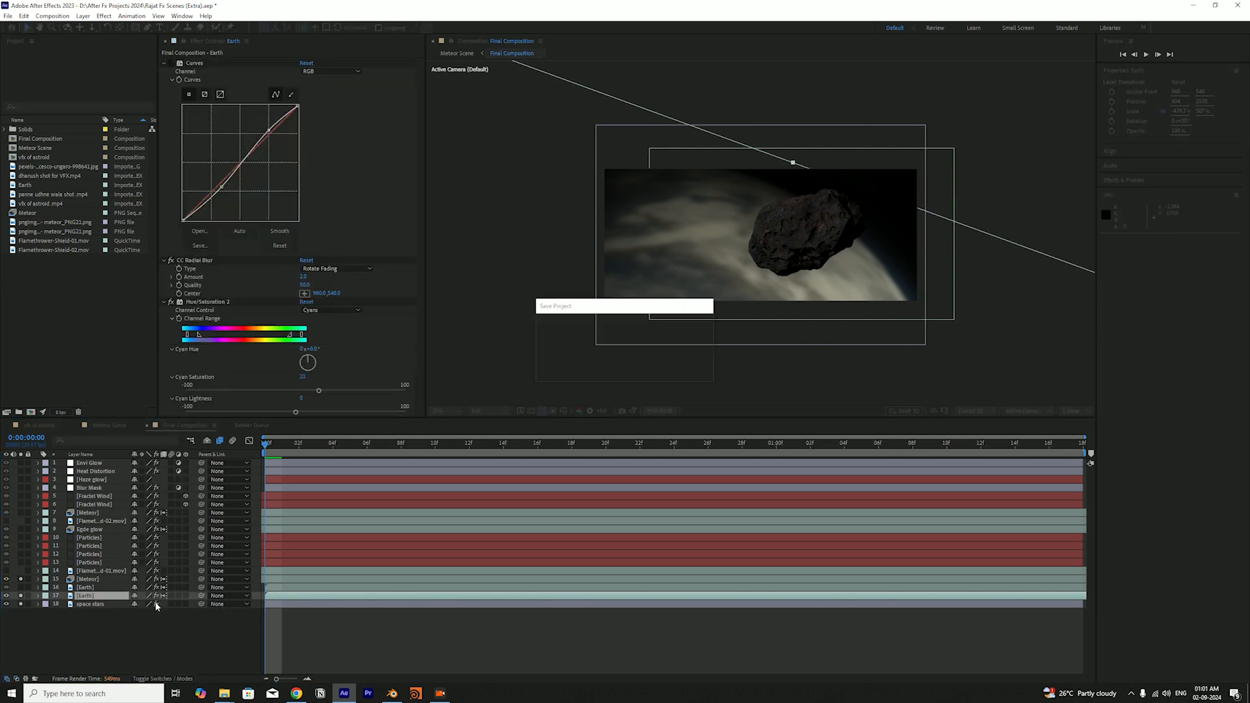
pyautogui.click(152, 647)
pyautogui.hotkey('ctrl', 's')
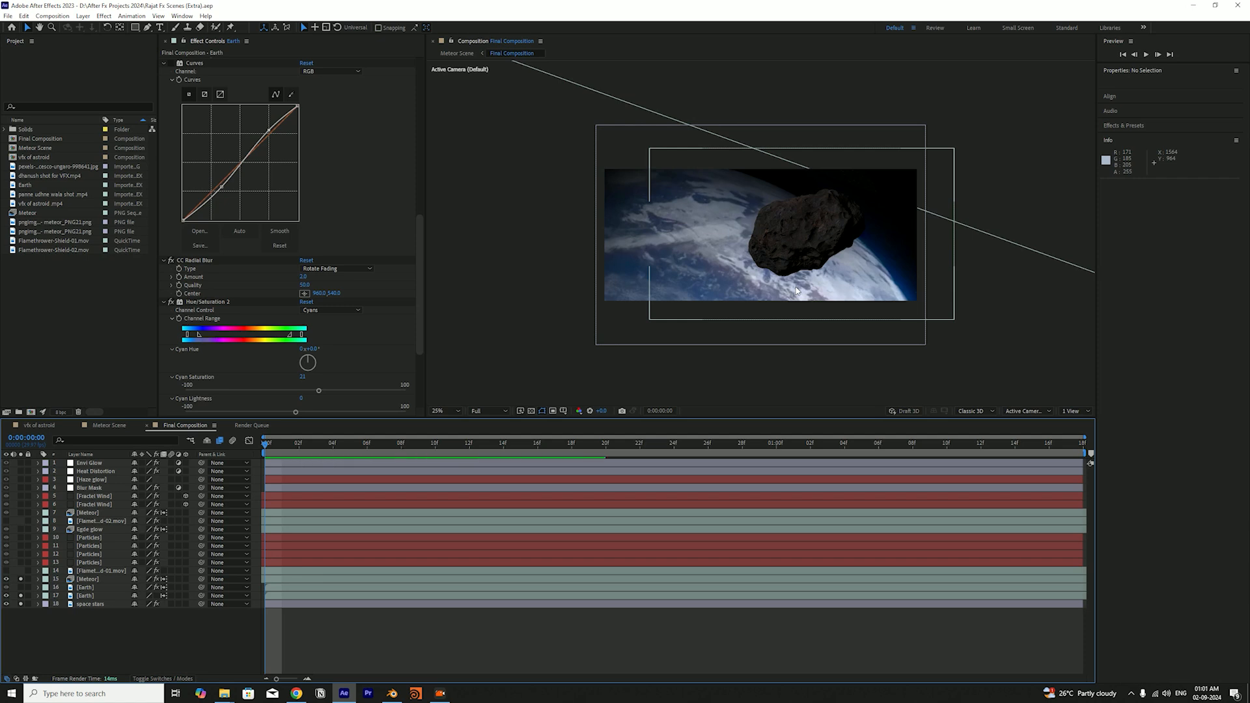
# Unsolo the Meteor, Earth and space stars layers to display the full composite, and save the project
pyautogui.click(20, 579)
pyautogui.click(22, 597)
pyautogui.click(21, 604)
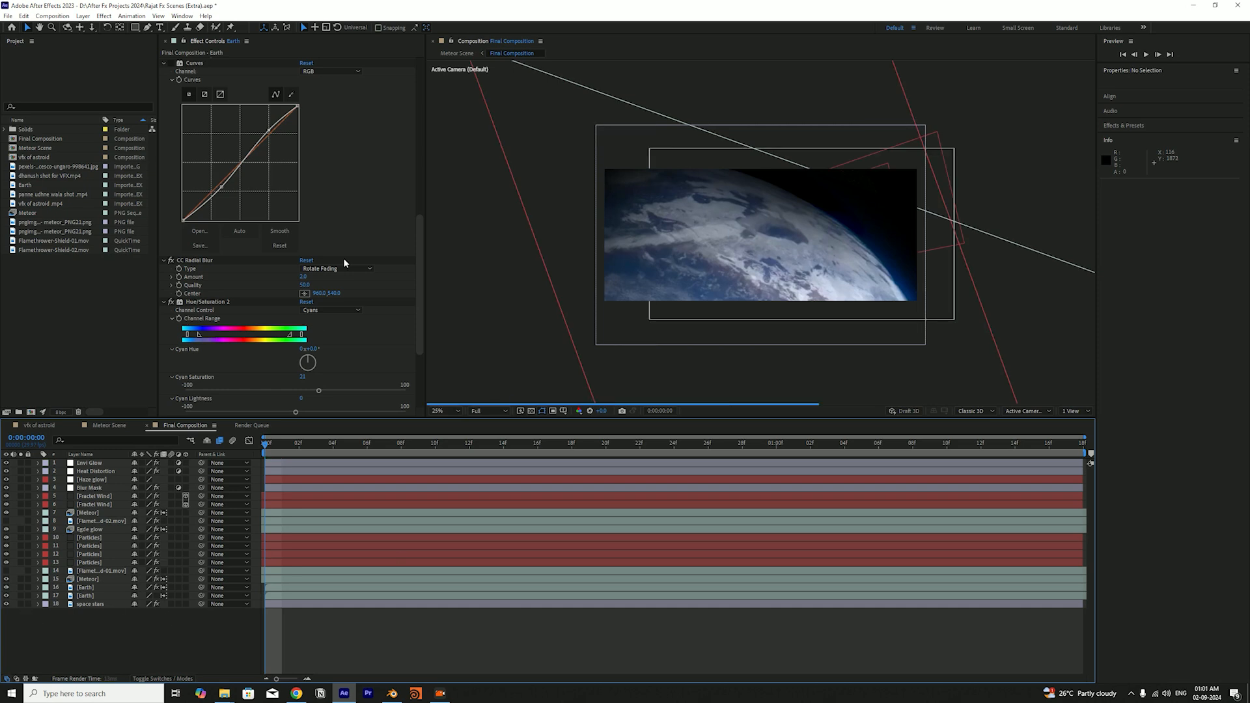
pyautogui.hotkey('ctrl', 's')
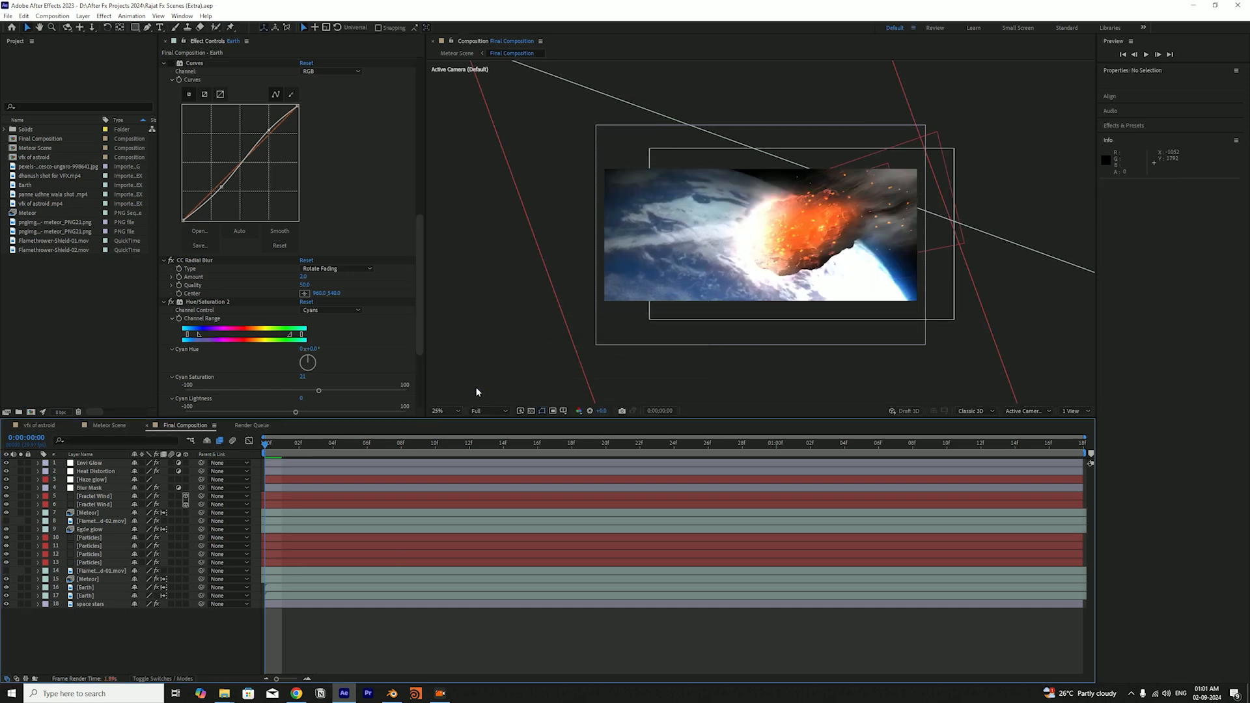
# Switch the lower Earth layer's effects back on and examine its Curves, CC Radial Blur, Hue/Saturation, Lumetri Color and Fast Box Blur effects
pyautogui.click(156, 595)
pyautogui.scroll(-3, 322, 219)
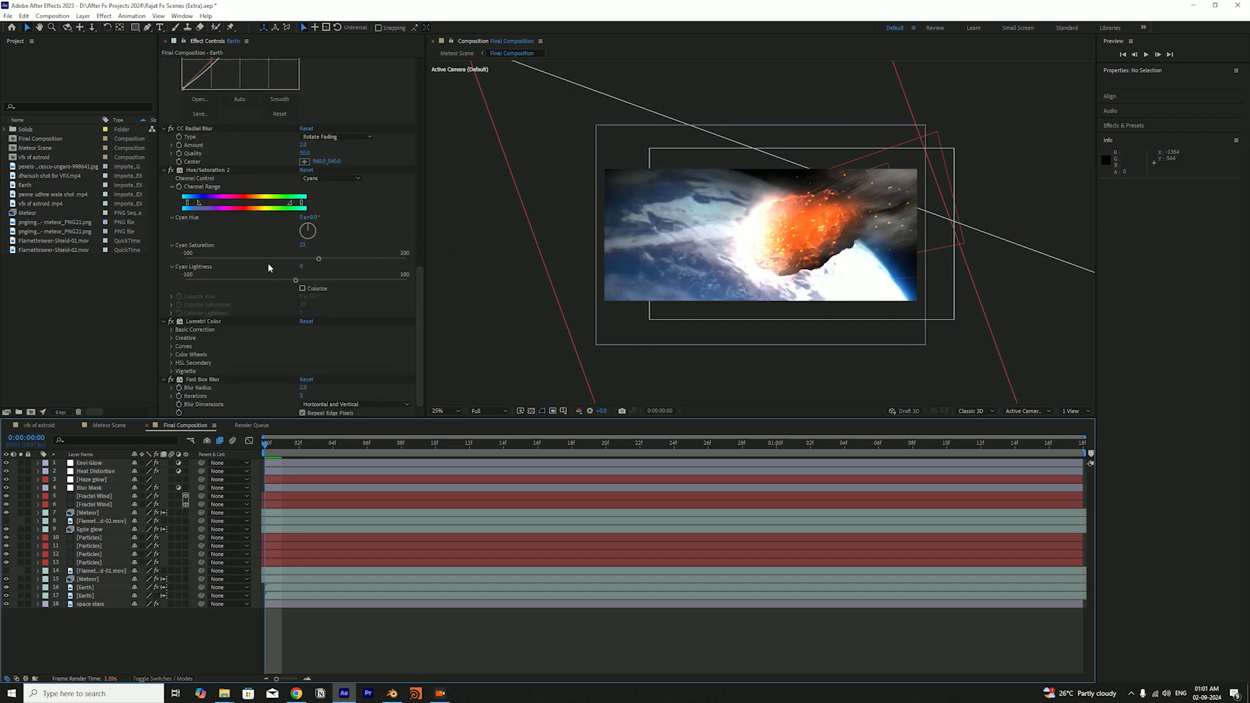
pyautogui.scroll(4, 279, 282)
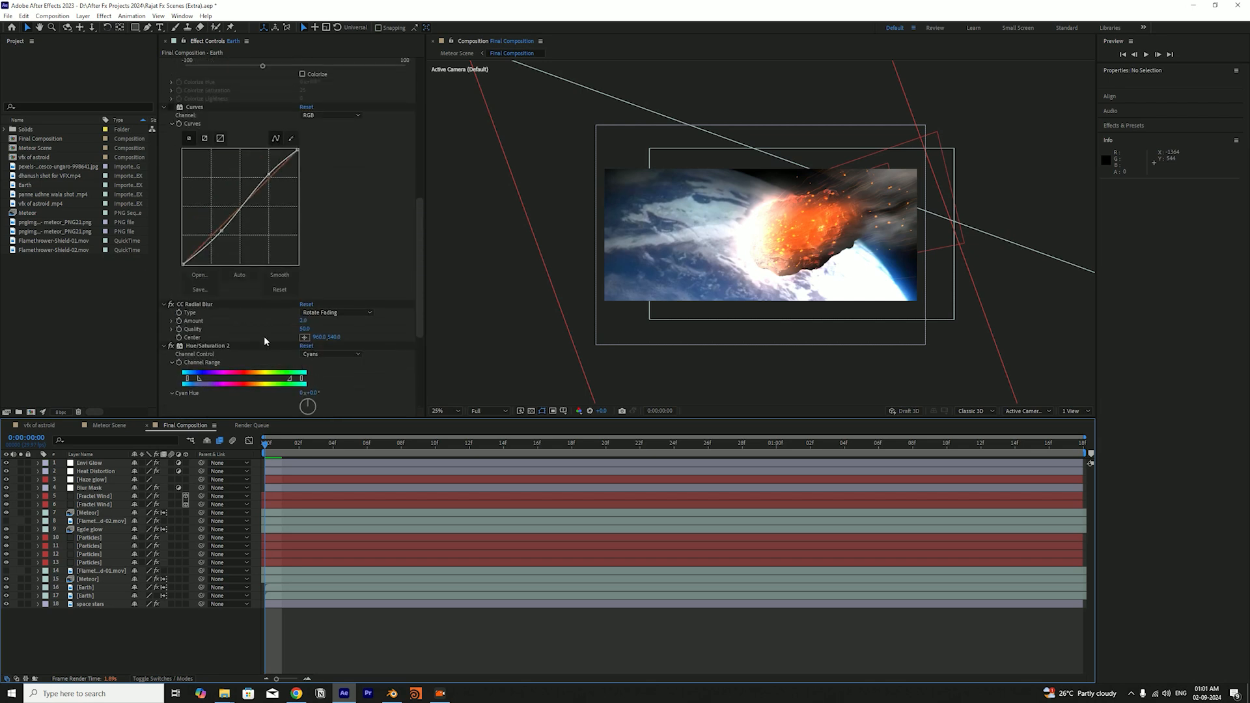
pyautogui.scroll(2, 264, 337)
pyautogui.scroll(-4, 263, 337)
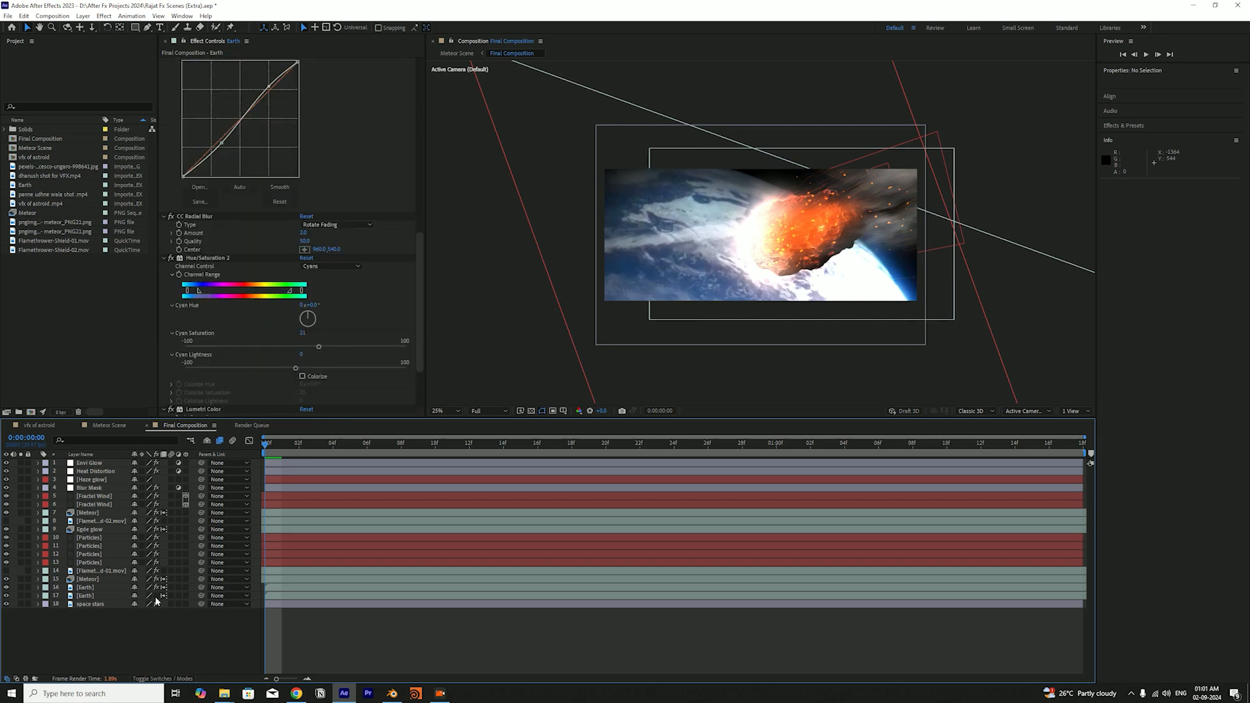
# Solo the Meteor, lower Earth and space stars layers again, and switch off the Earth layer's effects
pyautogui.click(21, 579)
pyautogui.click(21, 596)
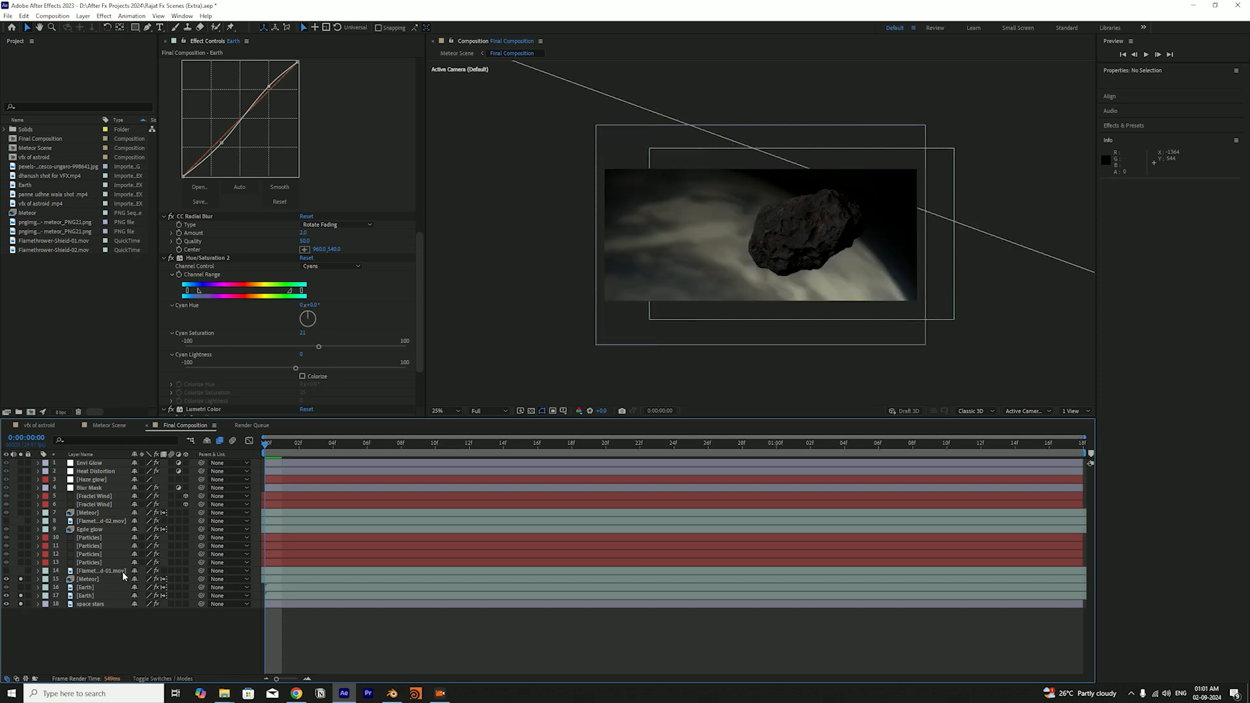
pyautogui.click(103, 596)
pyautogui.click(157, 596)
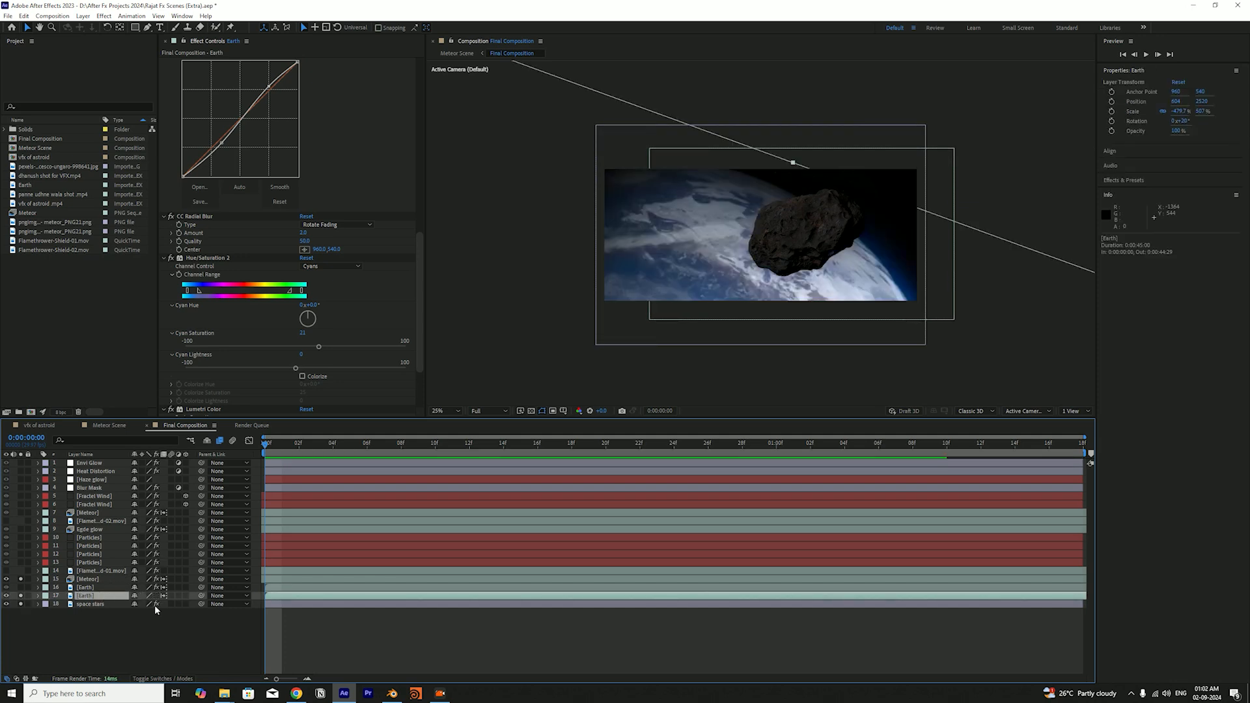
# Examine the lower Earth layer's full frame around the composition, and compare the view with and without that layer
pyautogui.click(155, 615)
pyautogui.scroll(-2, 743, 313)
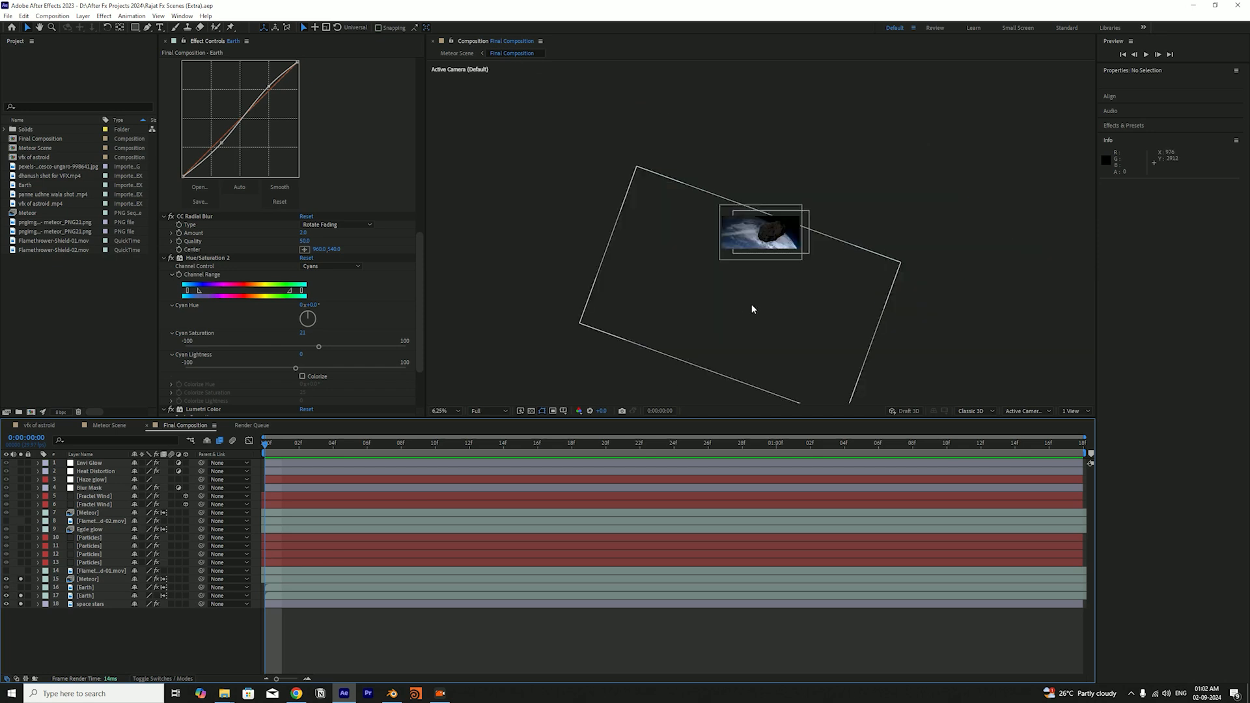
pyautogui.scroll(2, 748, 297)
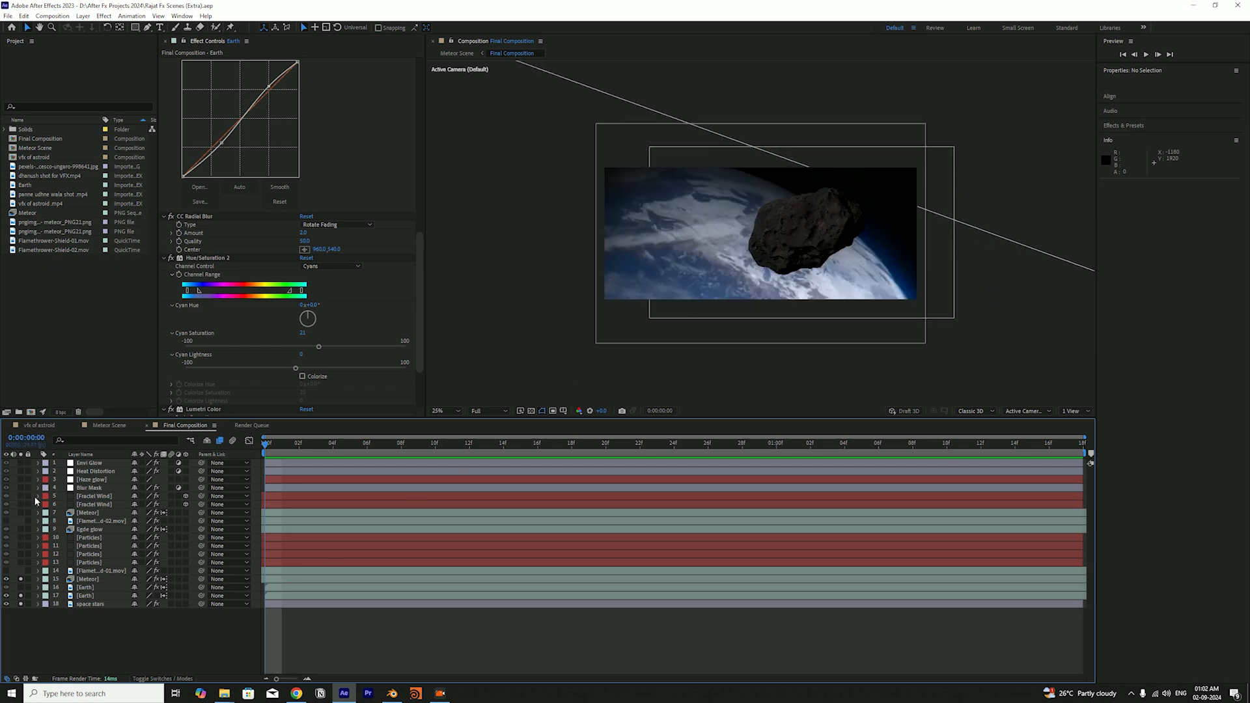
pyautogui.click(21, 596)
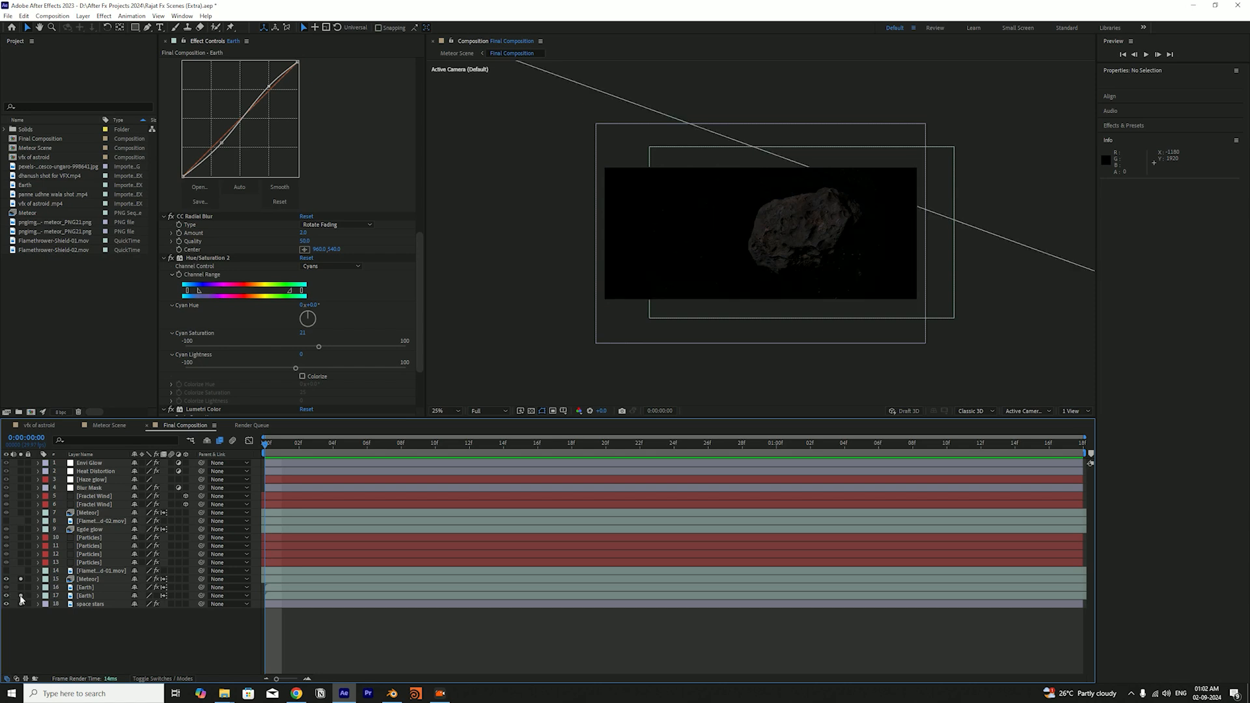
pyautogui.click(21, 604)
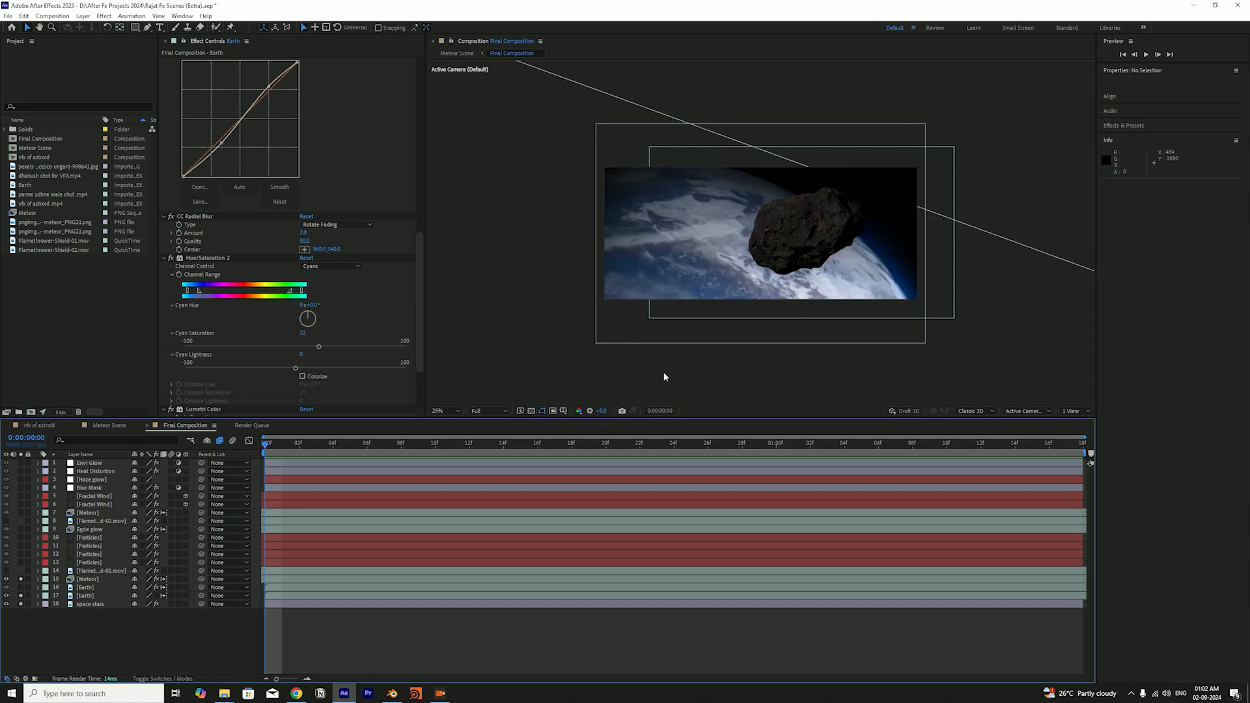
pyautogui.doubleClick(68, 314)
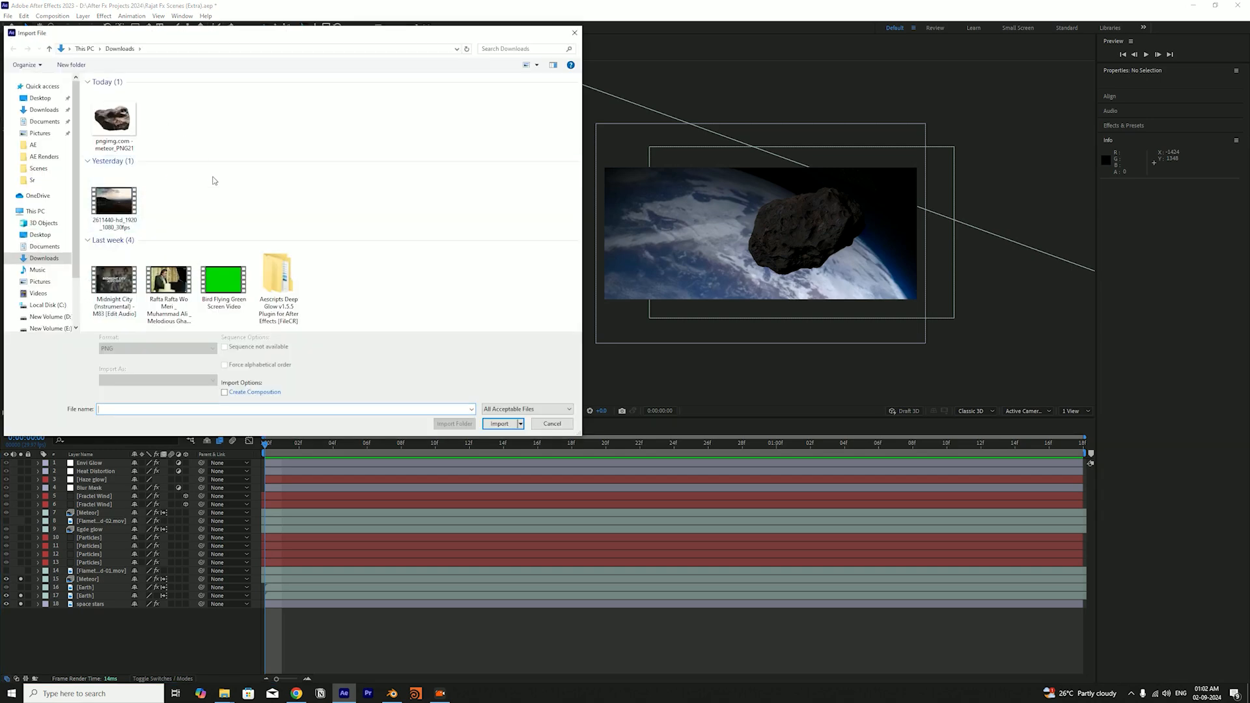
pyautogui.scroll(-1, 47, 176)
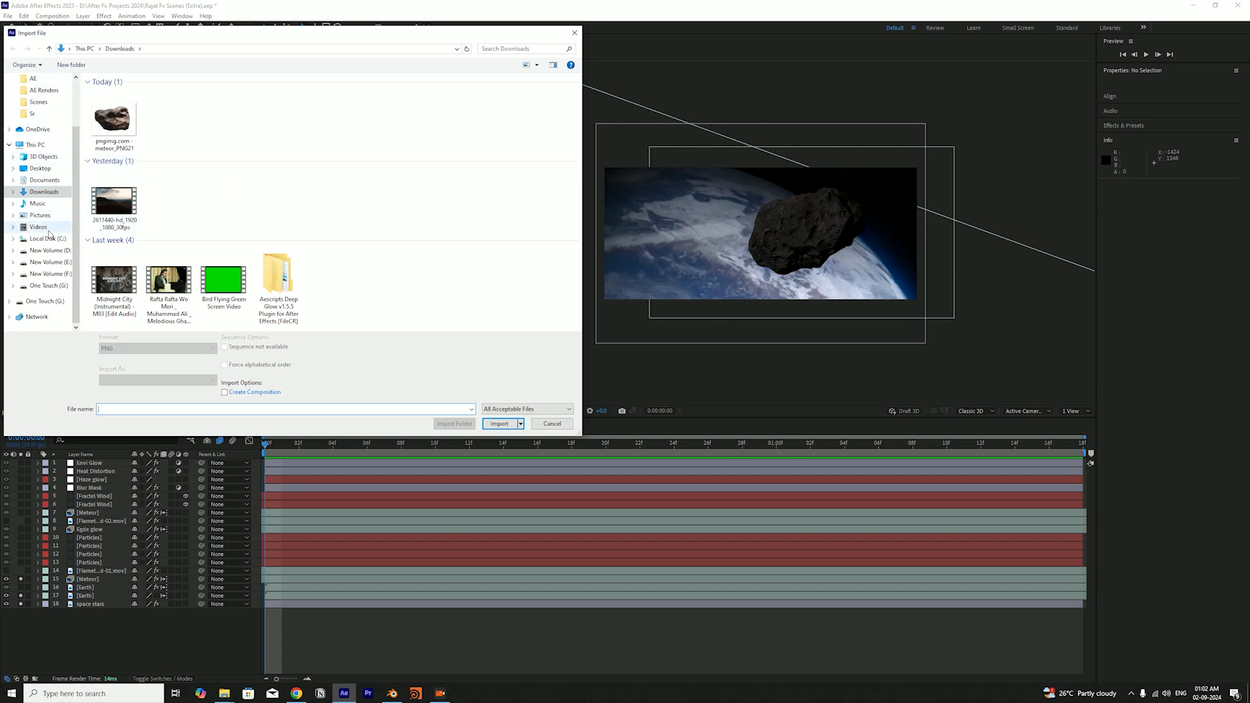
pyautogui.click(575, 33)
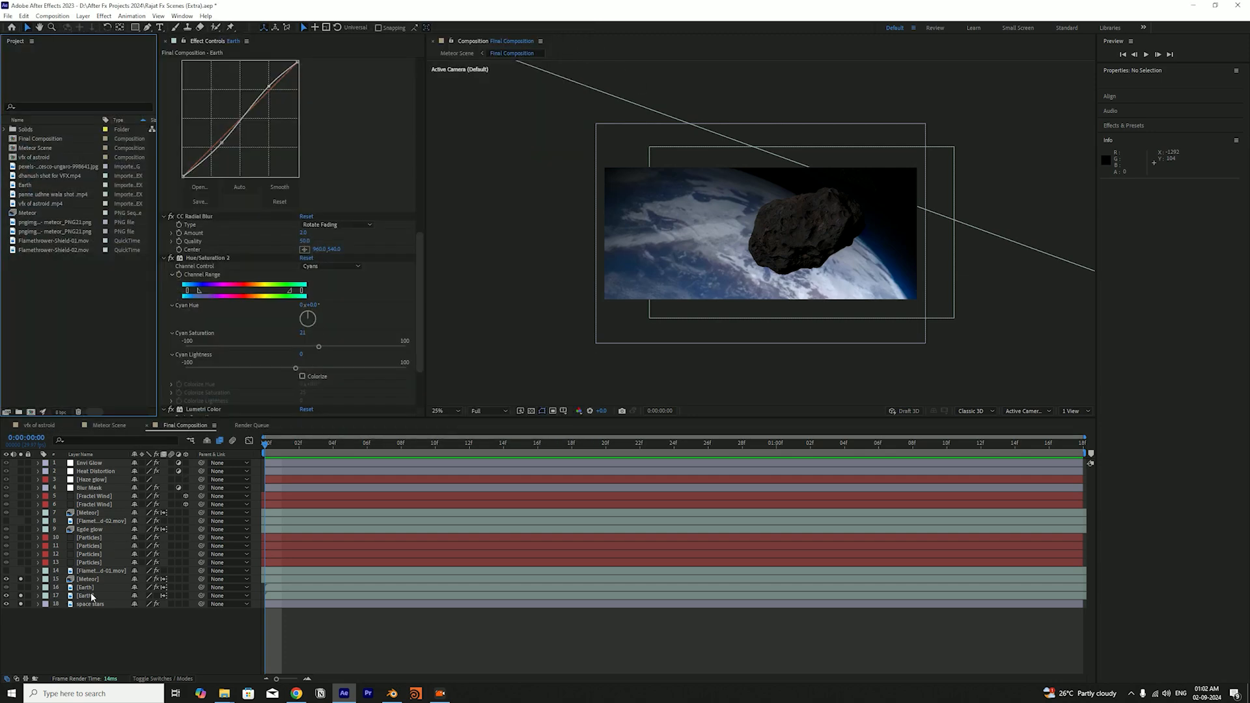
# Open the original Earth footage and scrub through its first second to examine the planet's rotation
pyautogui.doubleClick(25, 184)
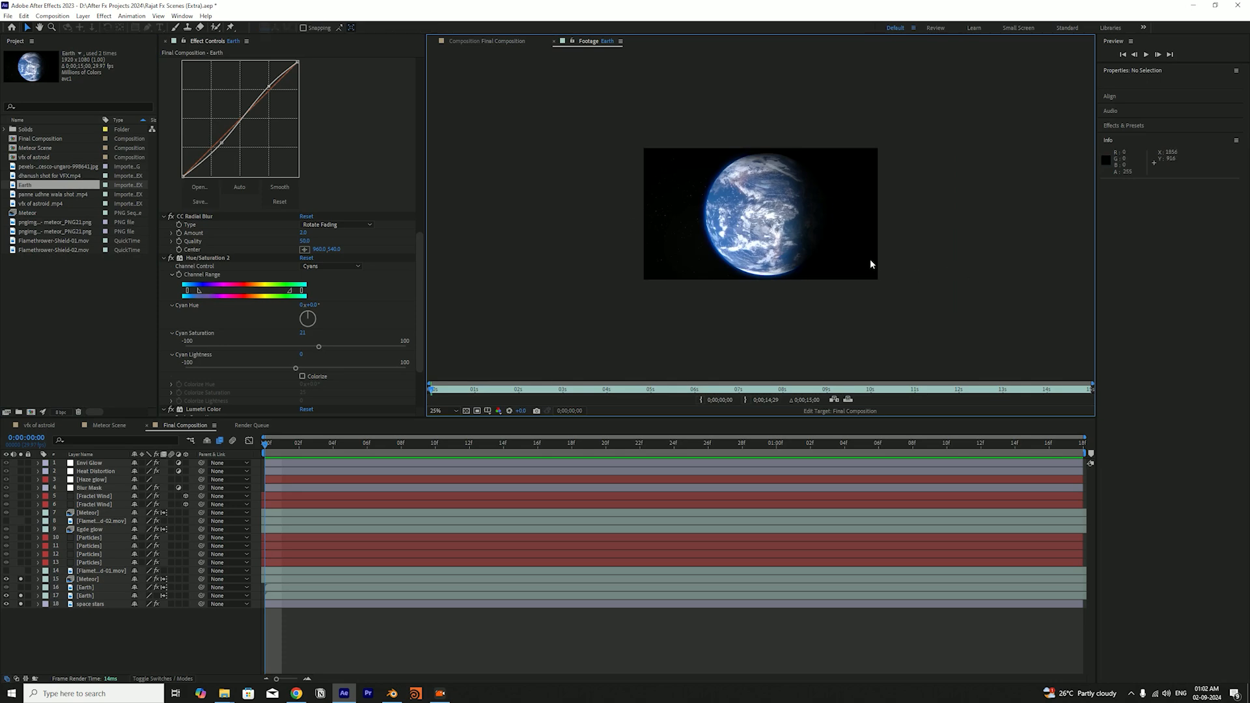
pyautogui.scroll(2, 870, 260)
pyautogui.scroll(-2, 857, 269)
pyautogui.click(443, 390)
pyautogui.moveTo(448, 395)
pyautogui.mouseDown()
pyautogui.moveTo(844, 391)
pyautogui.moveTo(566, 417)
pyautogui.moveTo(1019, 429)
pyautogui.moveTo(555, 392)
pyautogui.moveTo(643, 391)
pyautogui.moveTo(425, 394)
pyautogui.moveTo(583, 401)
pyautogui.moveTo(447, 395)
pyautogui.mouseUp()
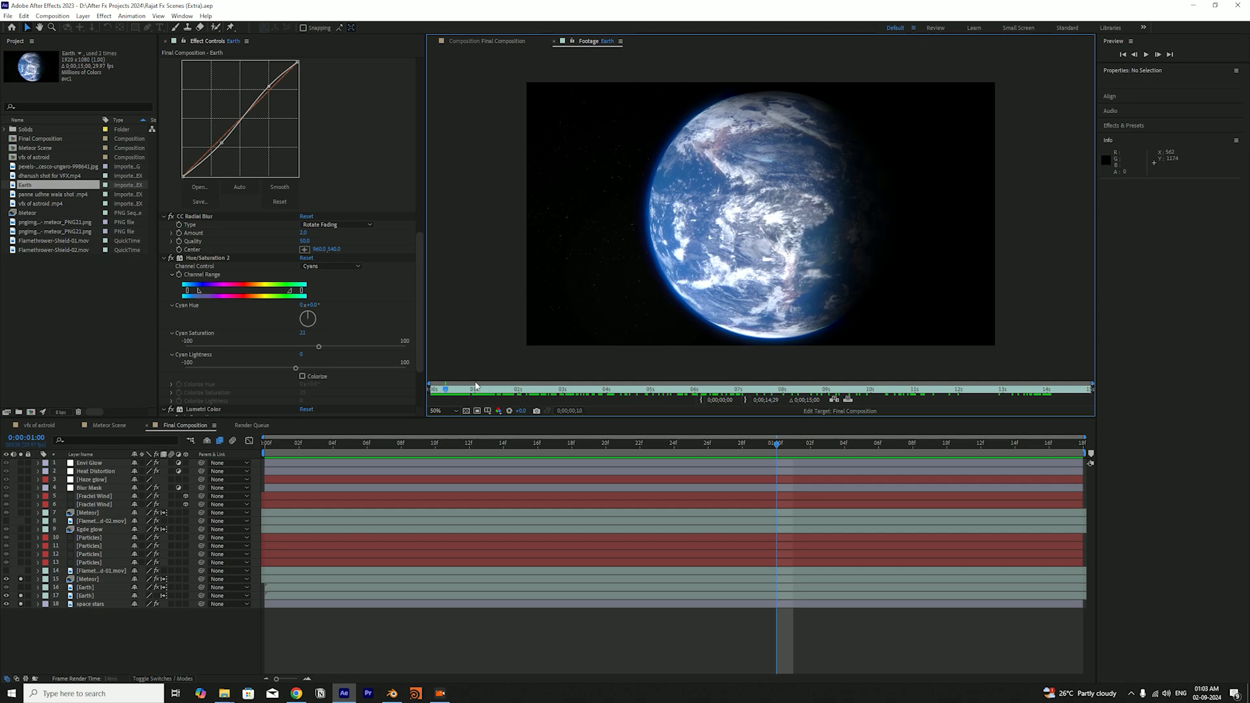
pyautogui.moveTo(448, 389); pyautogui.dragTo(478, 392)
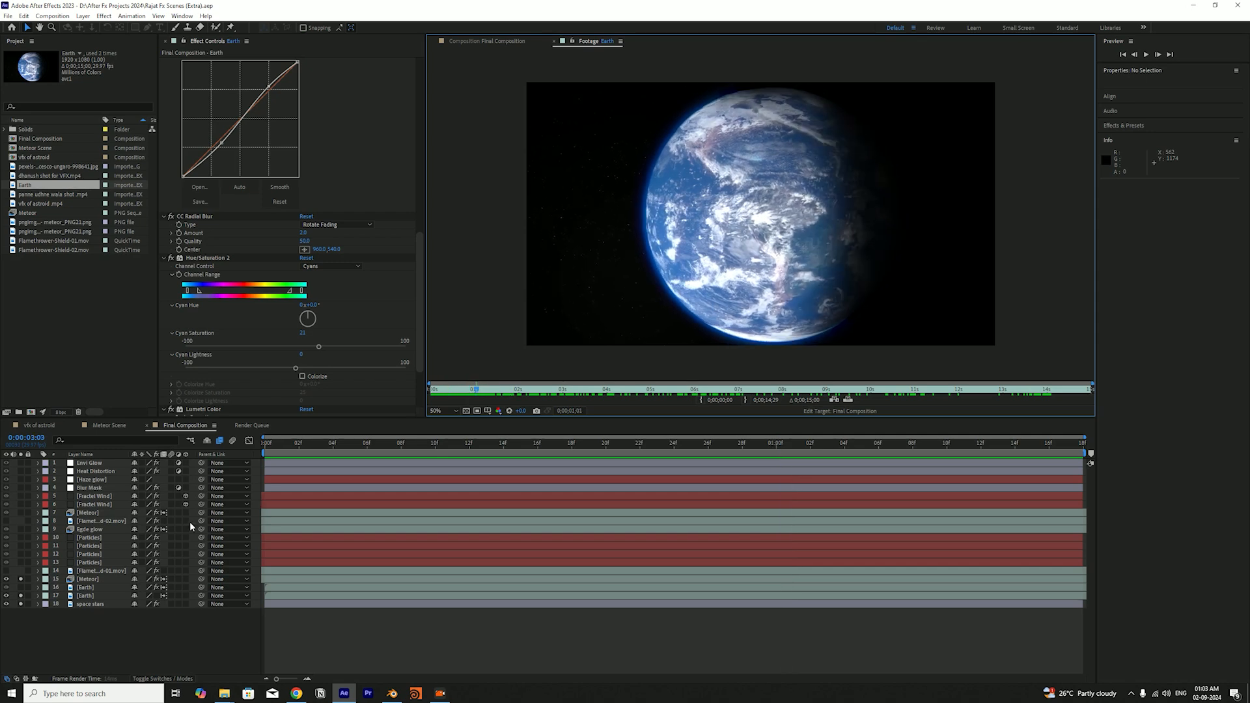
pyautogui.click(123, 636)
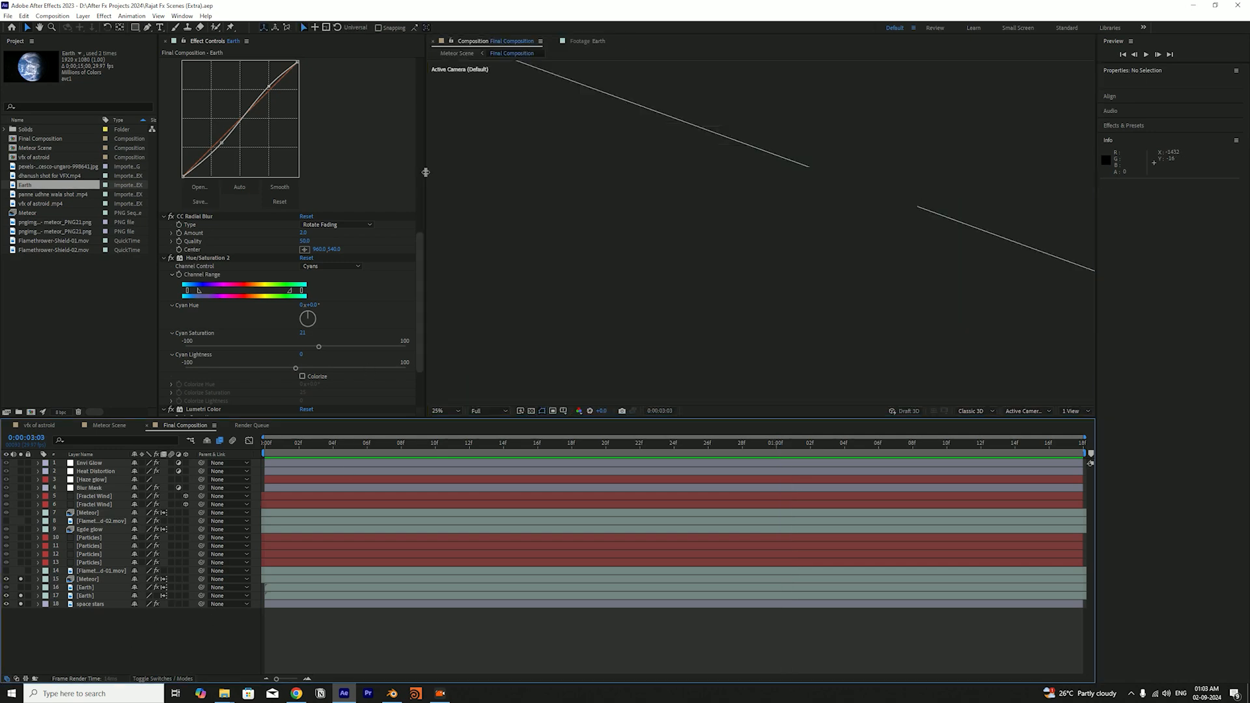
# Compare the Earth footage with Final Composition, and return the composition to its first frame
pyautogui.click(588, 43)
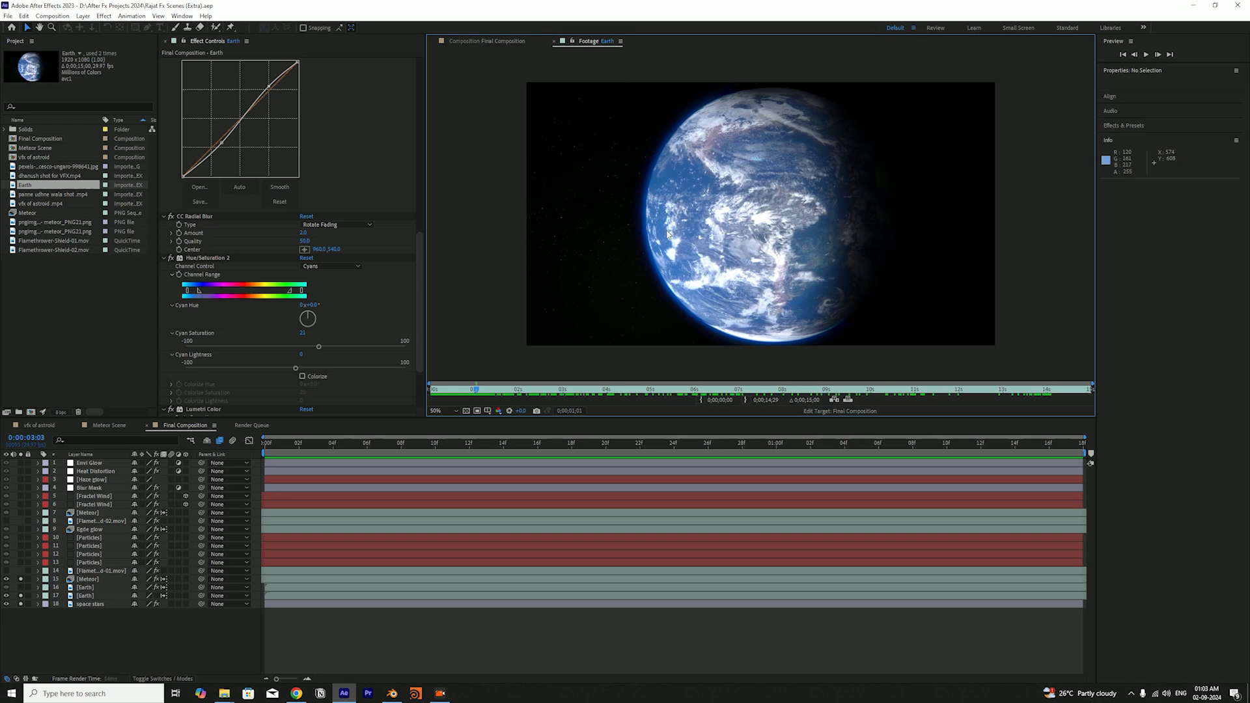
pyautogui.click(488, 41)
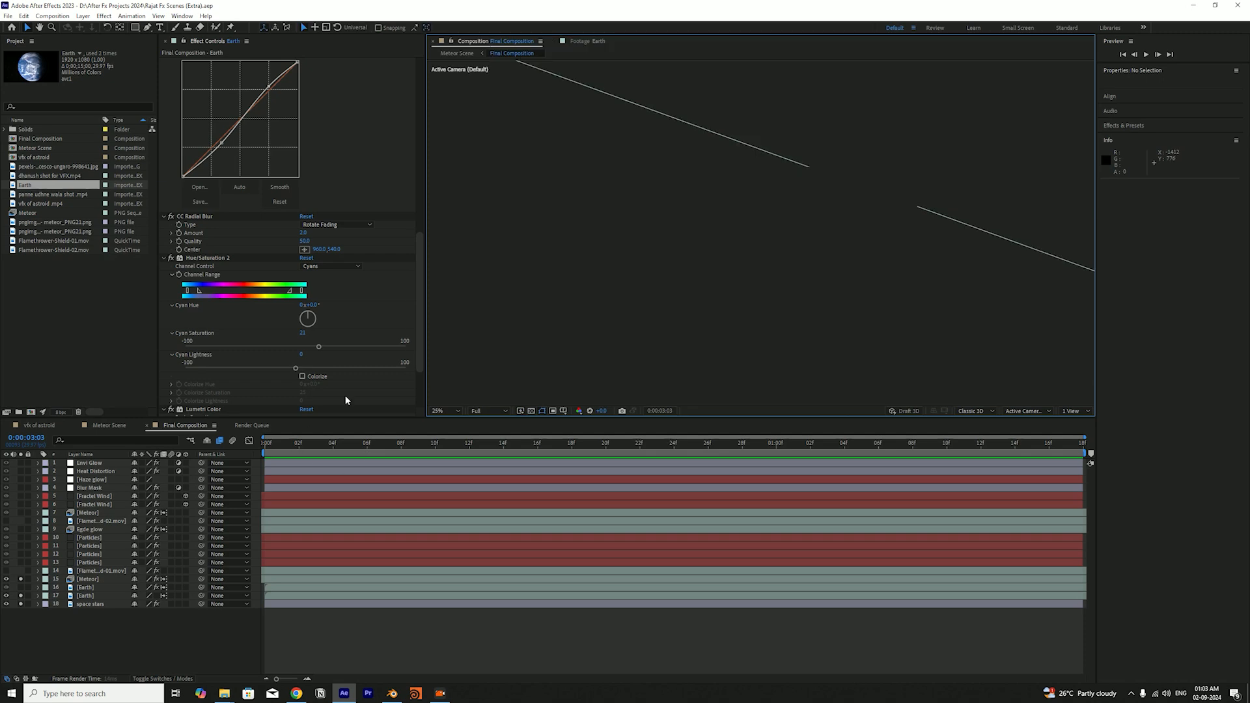
pyautogui.click(499, 410)
pyautogui.moveTo(939, 448); pyautogui.dragTo(95, 461)
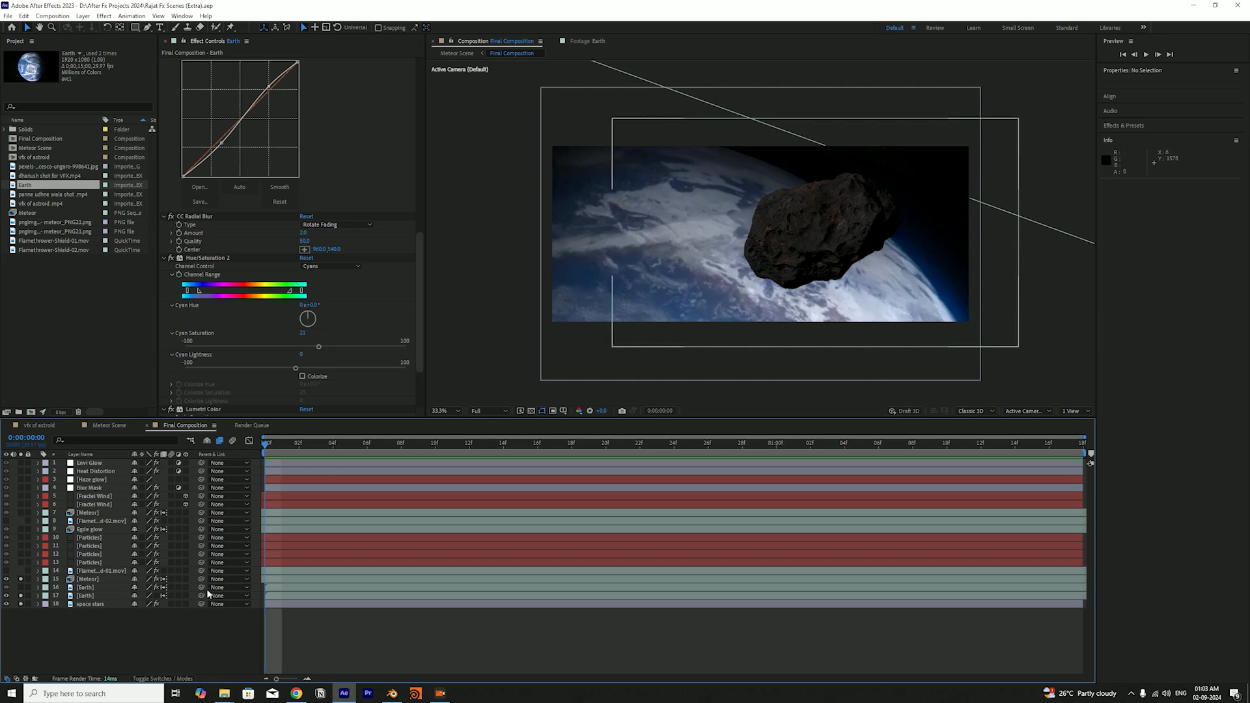
# Unsolo all layers to show the full burning-meteor composite, save the project, and toggle the upper Flamethrower layer's visibility to check it
pyautogui.moveTo(20, 578); pyautogui.dragTo(20, 604)
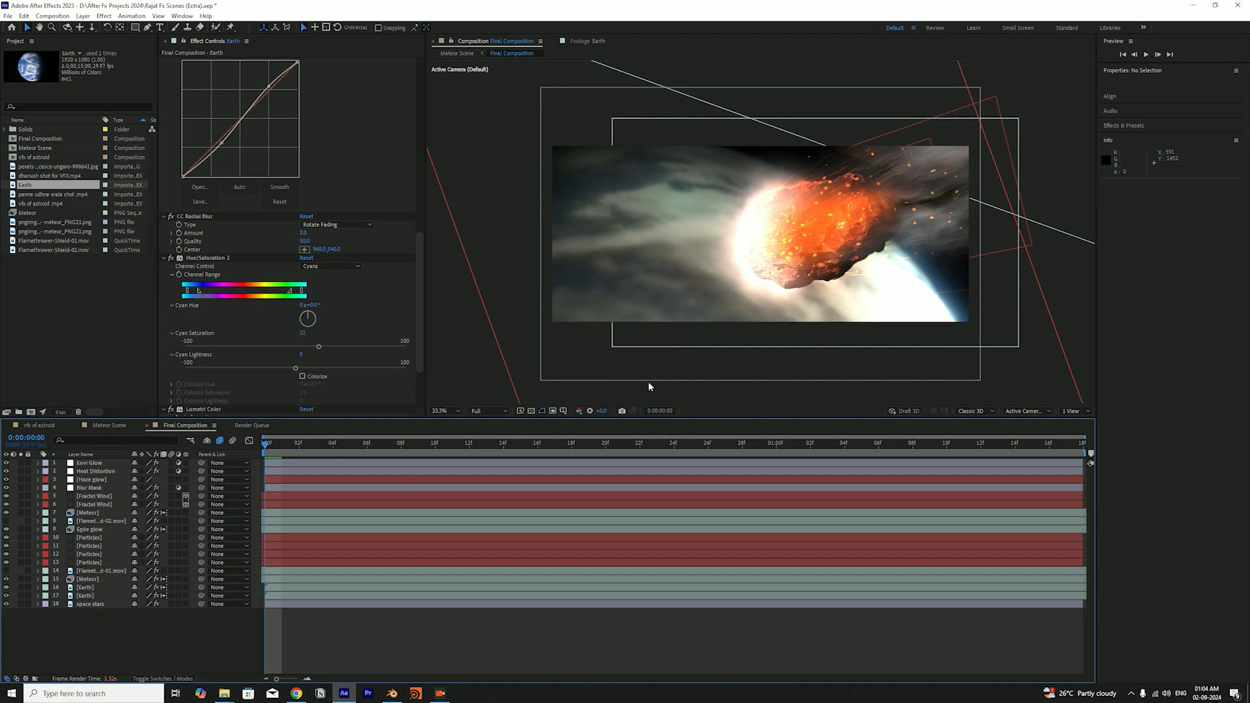
pyautogui.moveTo(282, 448); pyautogui.dragTo(256, 446)
pyautogui.hotkey('ctrl', 's')
pyautogui.click(6, 522)
pyautogui.click(7, 521)
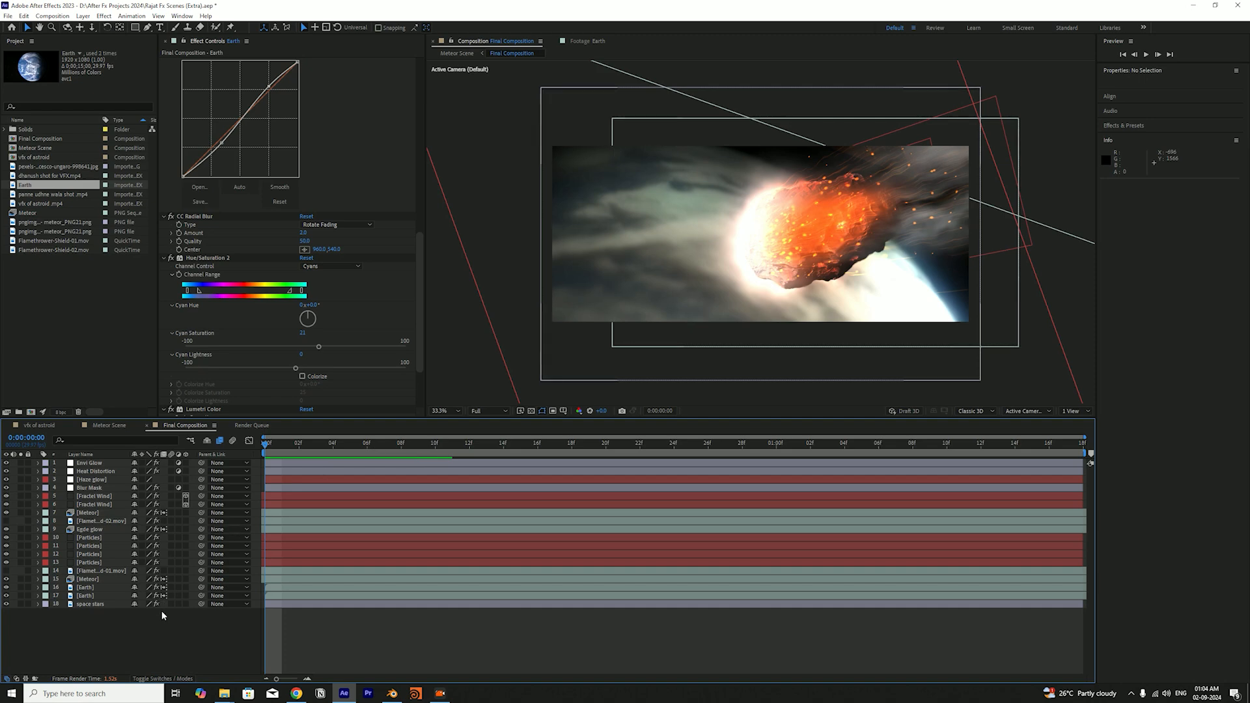
# Save the project with the composition at its first frame, and view the Earth footage once more against Final Composition
pyautogui.moveTo(278, 453); pyautogui.dragTo(253, 491)
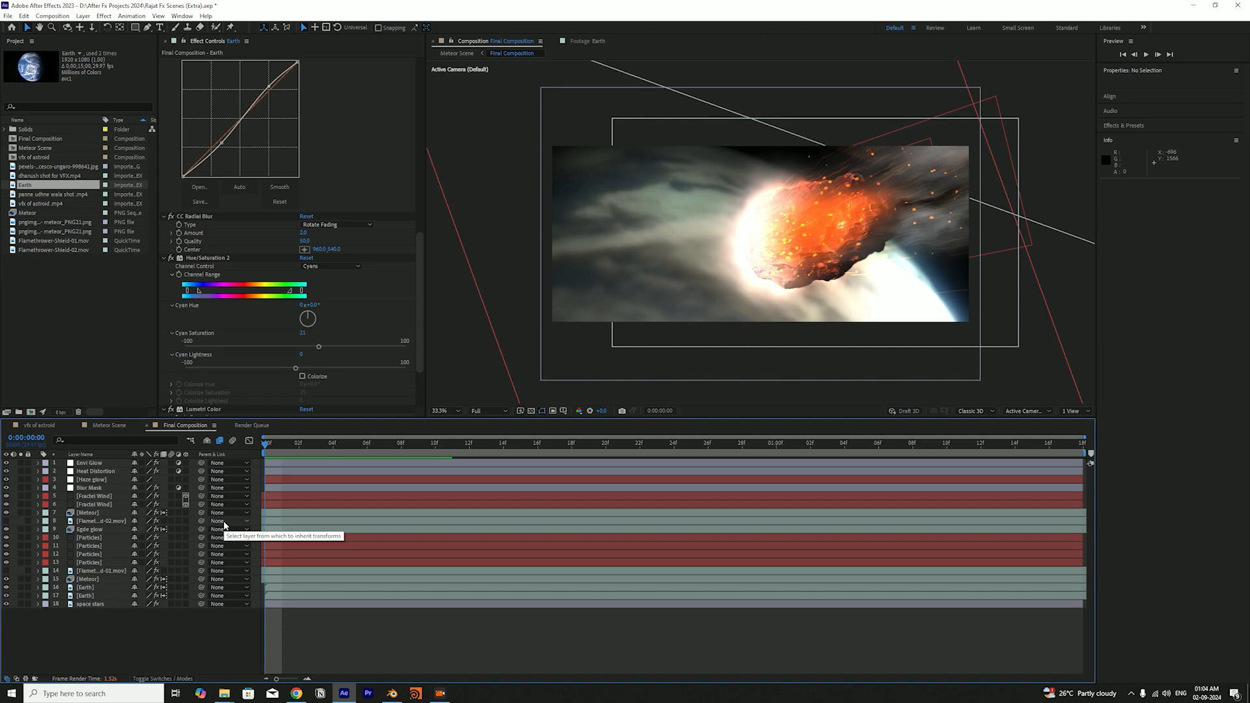
pyautogui.hotkey('ctrl', 's')
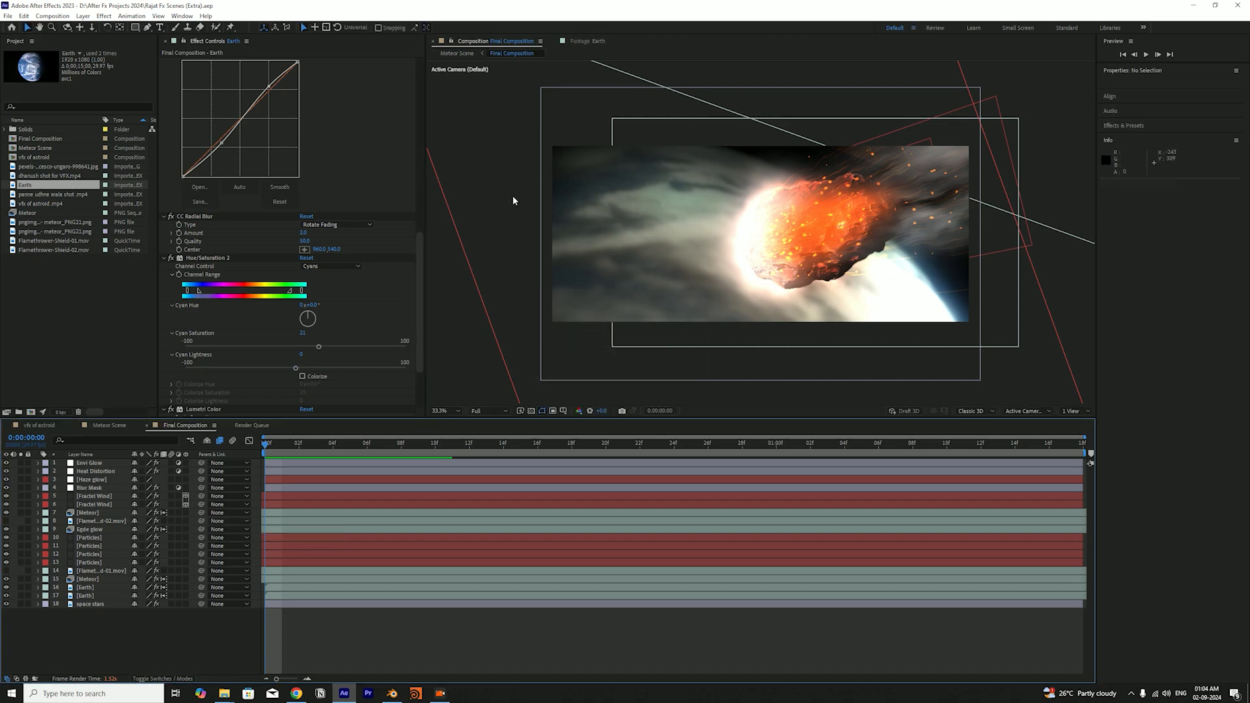
pyautogui.click(590, 42)
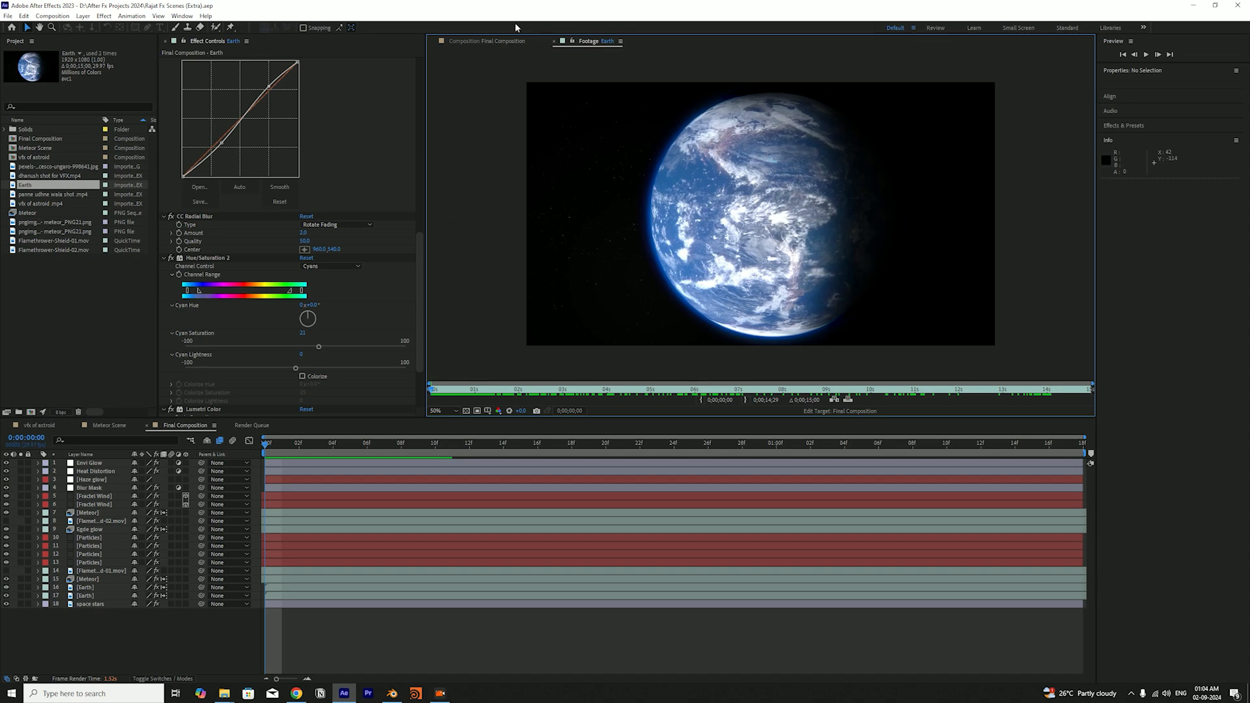
pyautogui.click(514, 41)
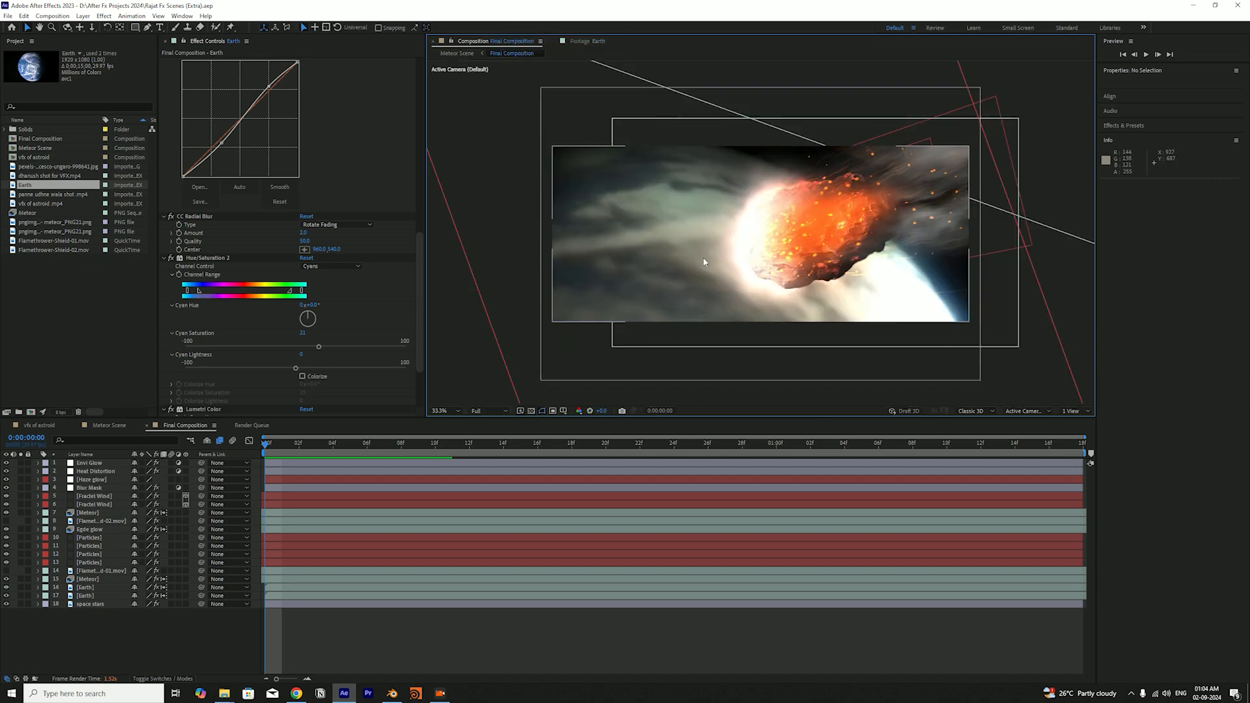
# Solo the Meteor, space stars and lower Earth layers, save the project, and switch off the Earth layer's effects
pyautogui.click(21, 579)
pyautogui.click(21, 604)
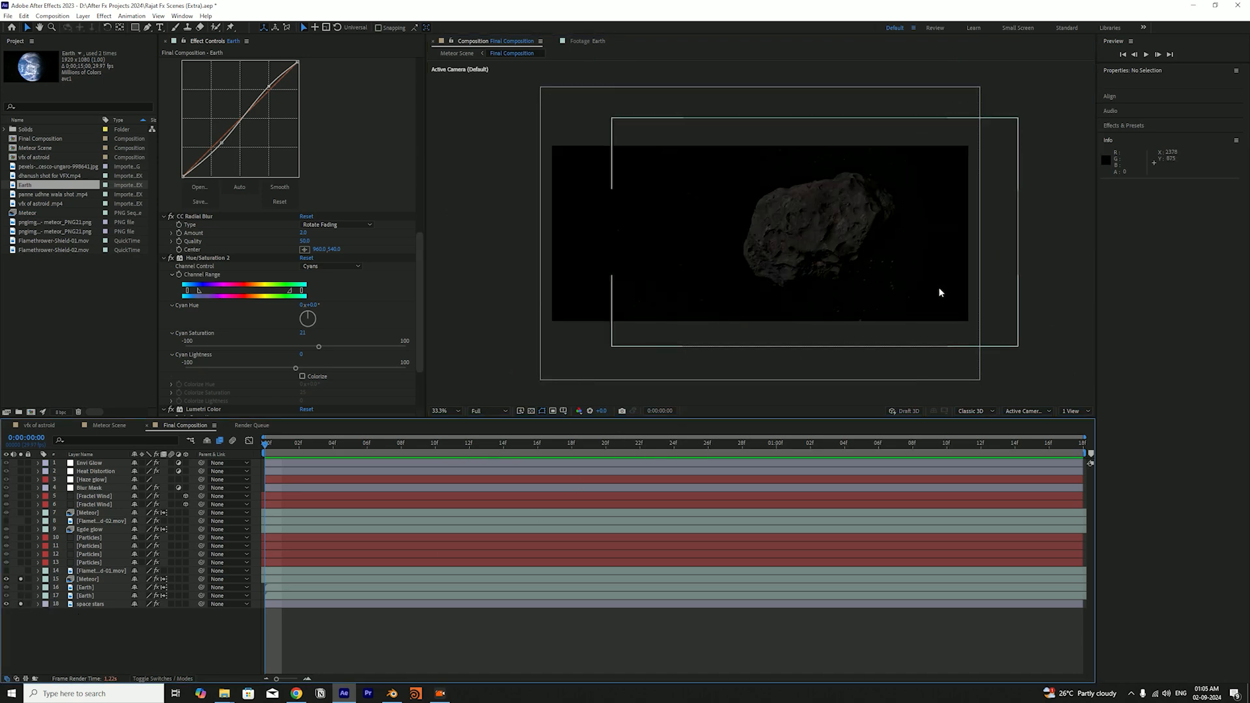
pyautogui.scroll(-1, 940, 293)
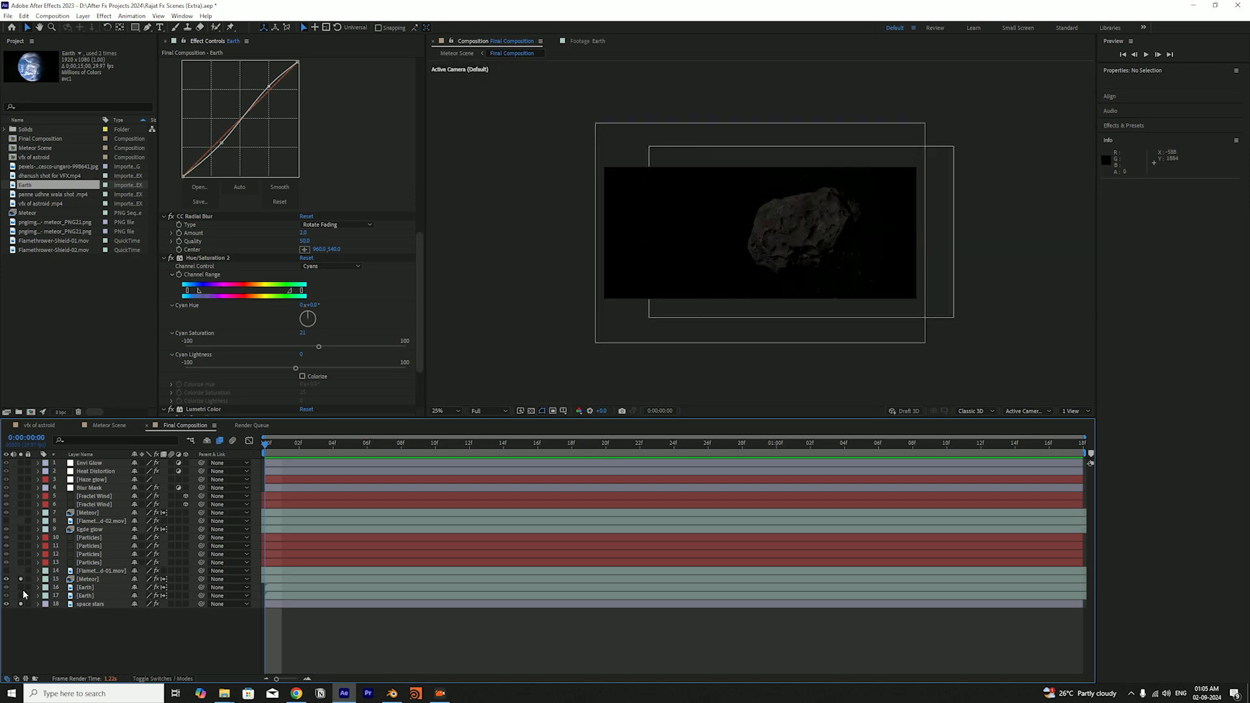
pyautogui.click(20, 596)
pyautogui.scroll(2, 636, 350)
pyautogui.hotkey('ctrl', 's')
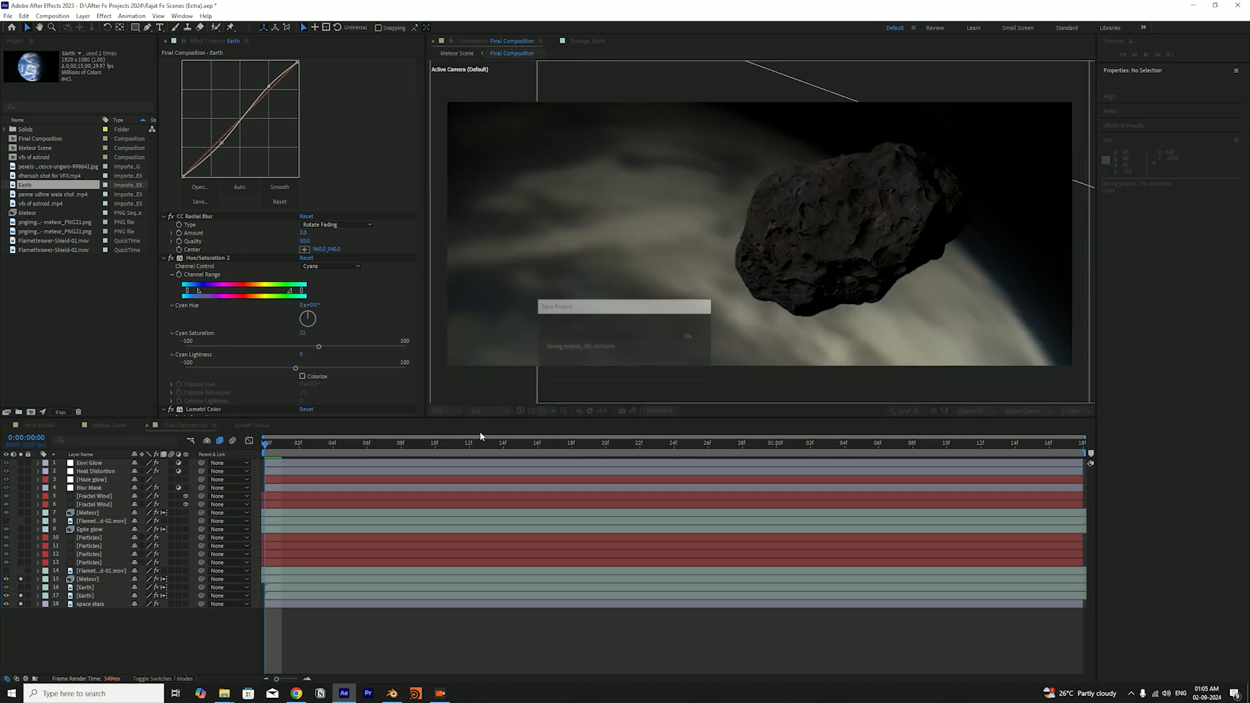
pyautogui.click(156, 596)
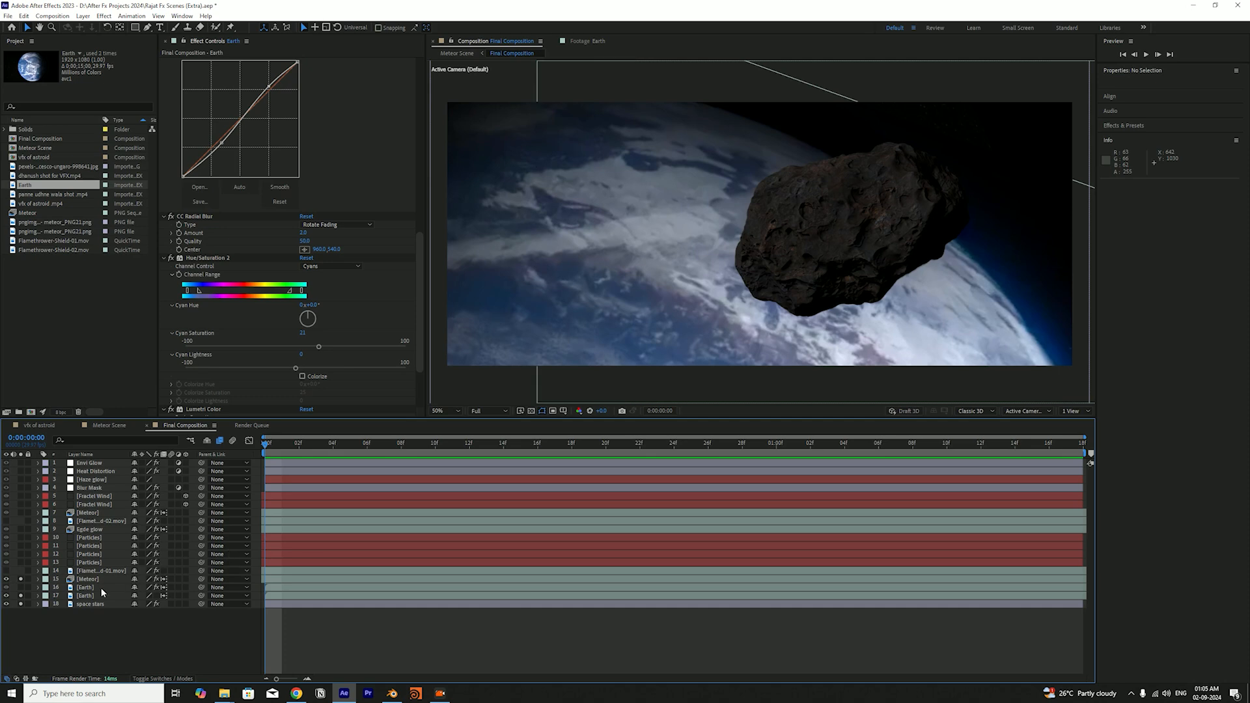
# Try rescaling and repositioning the lower Earth layer behind the meteor
pyautogui.click(99, 595)
pyautogui.scroll(-2, 701, 299)
pyautogui.scroll(-2, 728, 293)
pyautogui.scroll(2, 735, 293)
pyautogui.moveTo(790, 369); pyautogui.dragTo(866, 314)
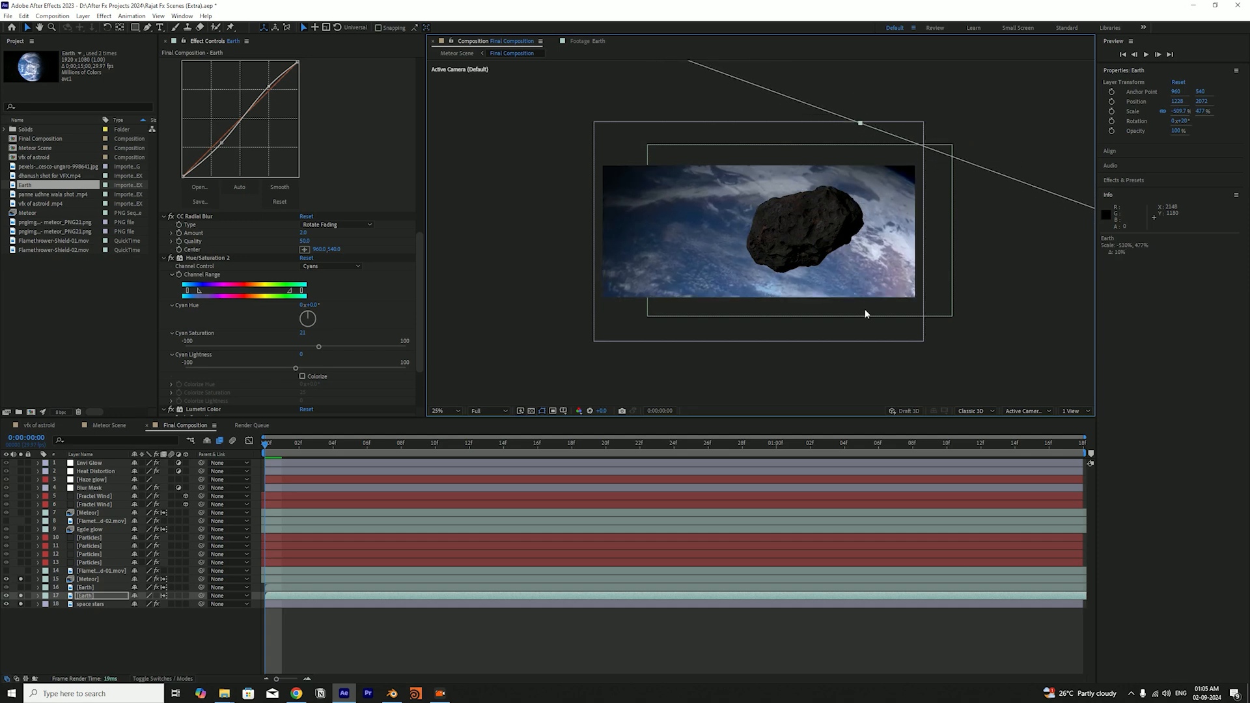
# Toggle the lower Earth layer's solo and effects switches to compare its look, and save the project
pyautogui.click(21, 595)
pyautogui.click(21, 596)
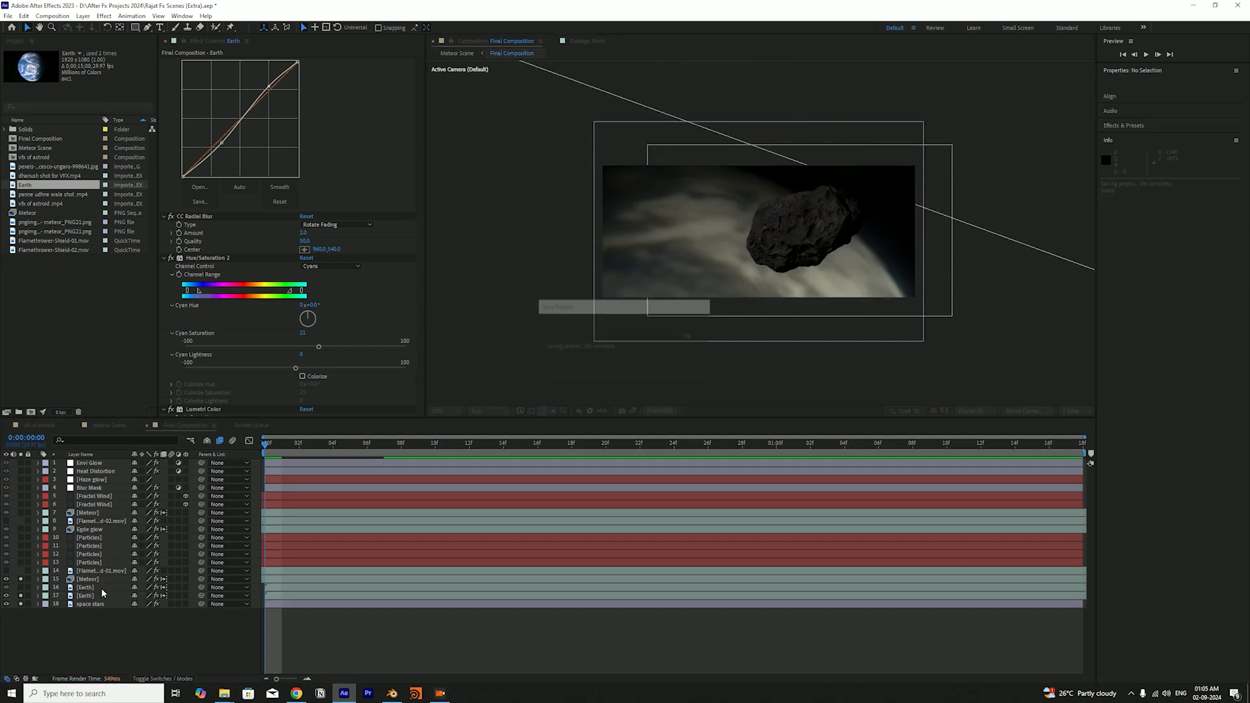
pyautogui.click(157, 596)
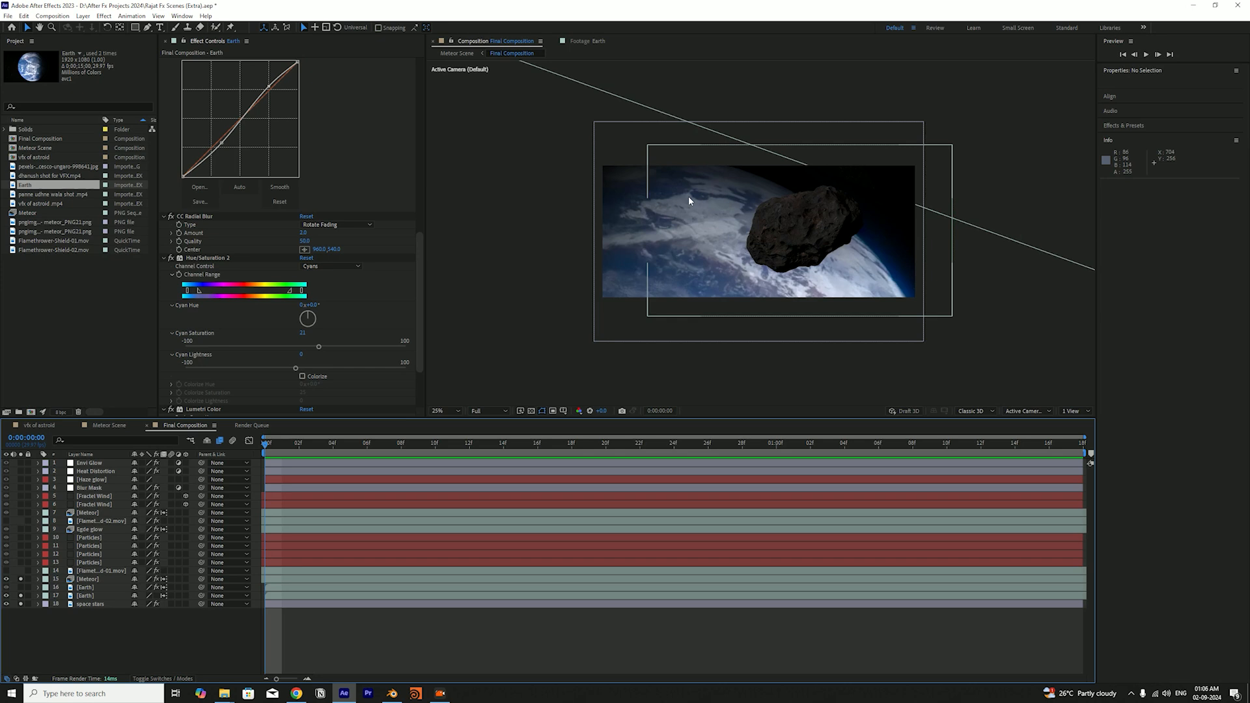
pyautogui.hotkey('ctrl', 's')
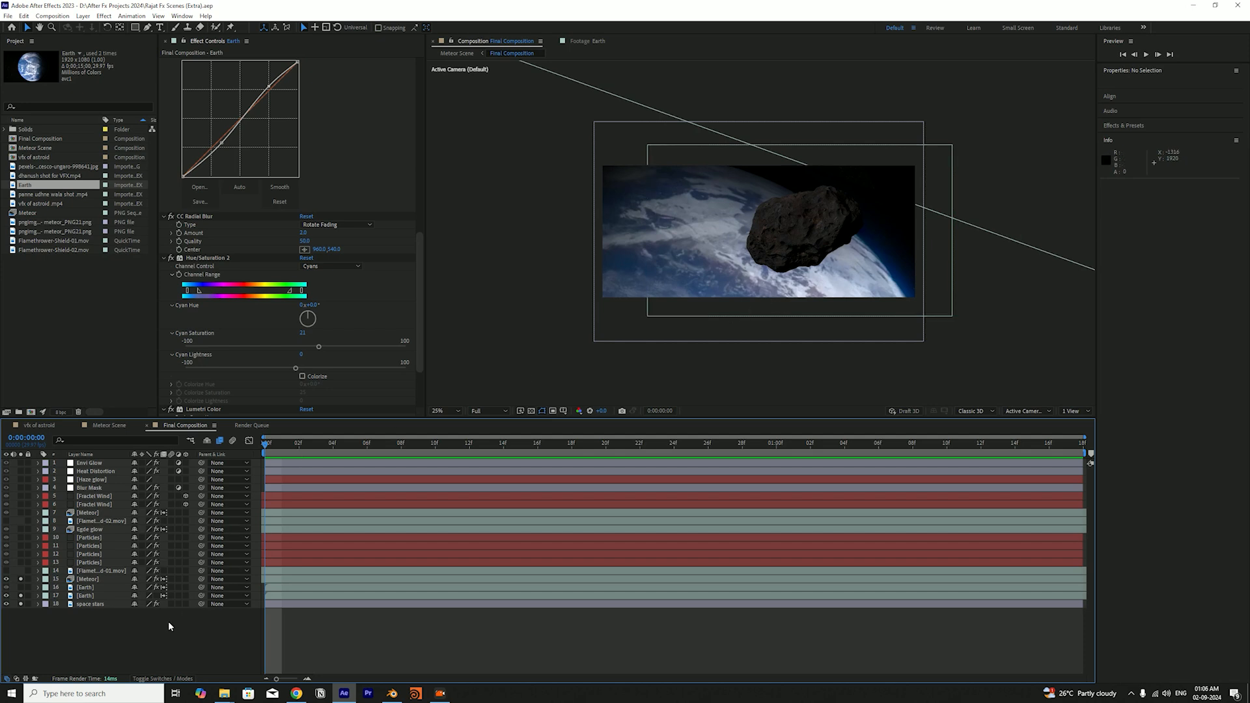
# Try adjusting the lower Earth layer's transform, restore its original placement, and save the project
pyautogui.click(95, 597)
pyautogui.moveTo(994, 346)
pyautogui.mouseDown()
pyautogui.moveTo(959, 358)
pyautogui.moveTo(1001, 354)
pyautogui.mouseUp()
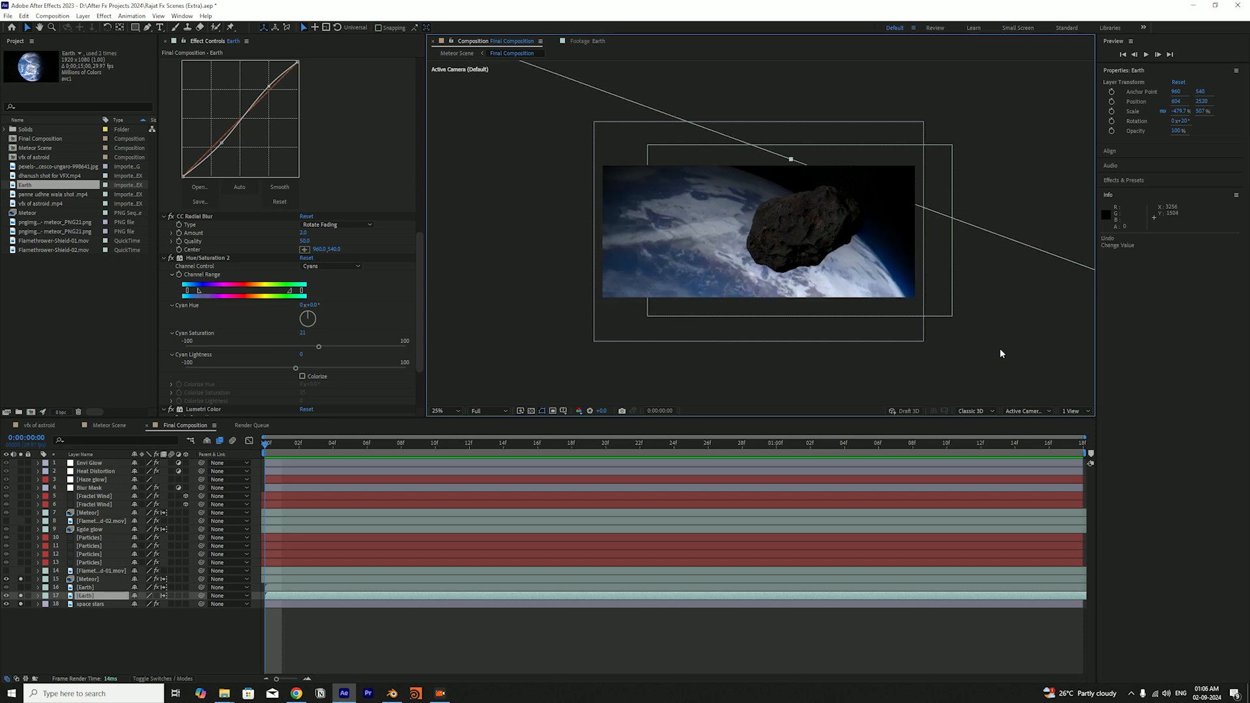
pyautogui.hotkey('ctrl', 's')
pyautogui.click(156, 656)
# Collapse all effects on the lower Earth layer, and re-enable its effects with only Camera Lens Blur active
pyautogui.click(92, 597)
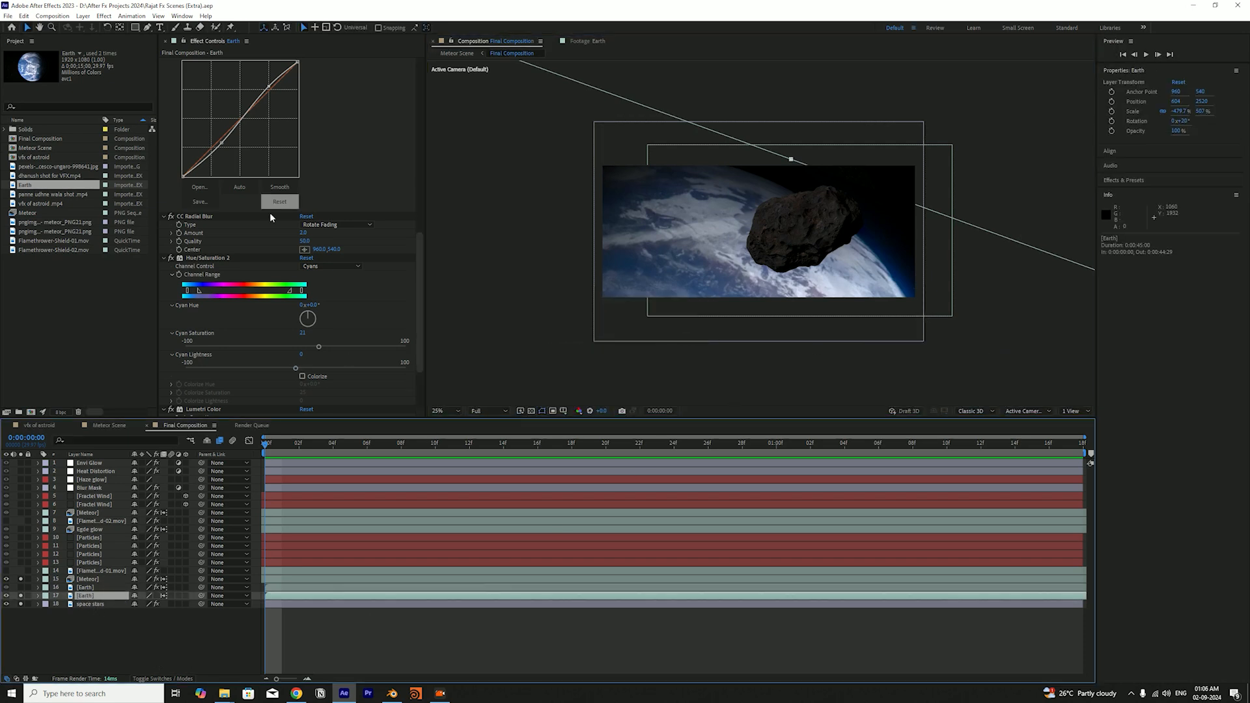
pyautogui.scroll(10, 322, 173)
pyautogui.scroll(6, 257, 187)
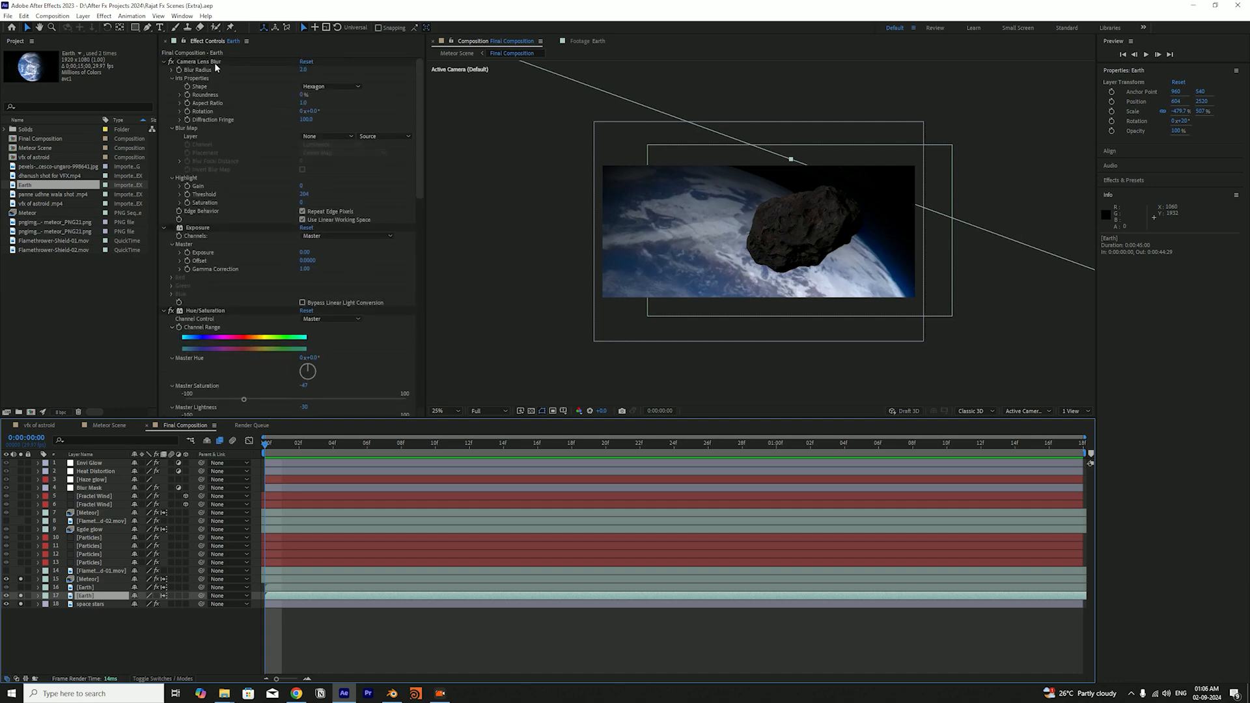
pyautogui.click(213, 62)
pyautogui.hotkey('ctrl', 'a')
pyautogui.hotkey('ctrl', '`')
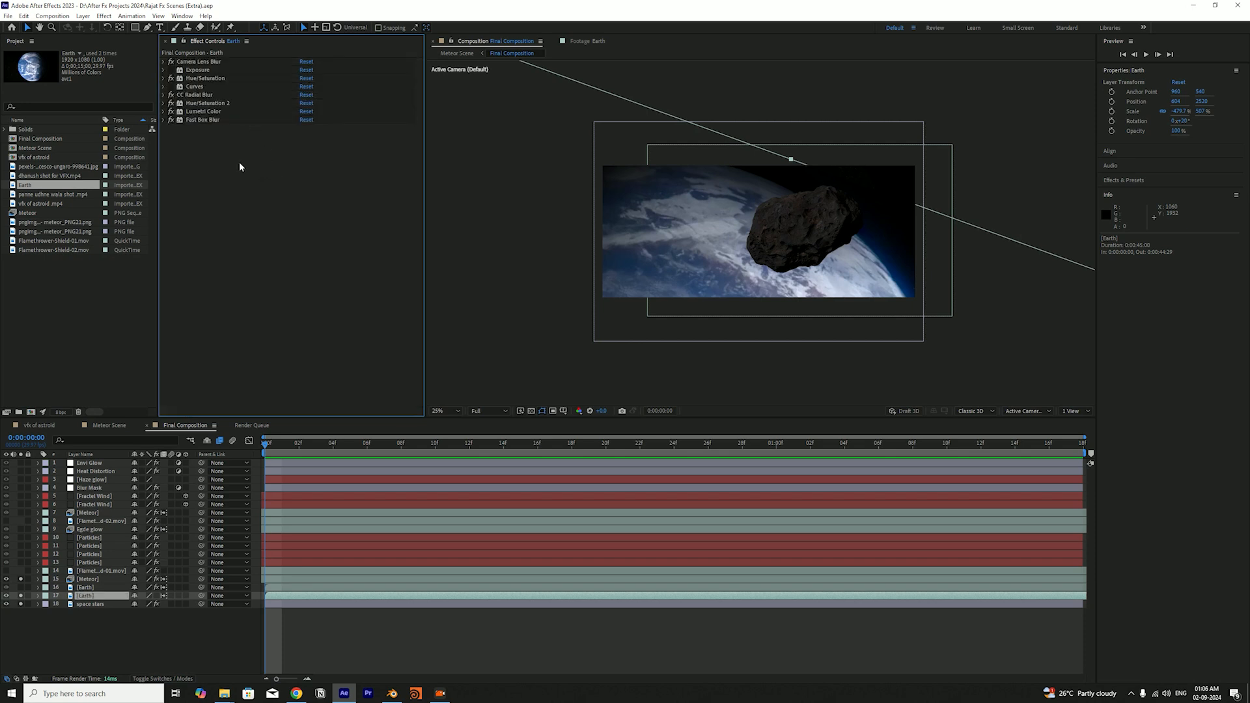
pyautogui.click(156, 596)
pyautogui.click(171, 62)
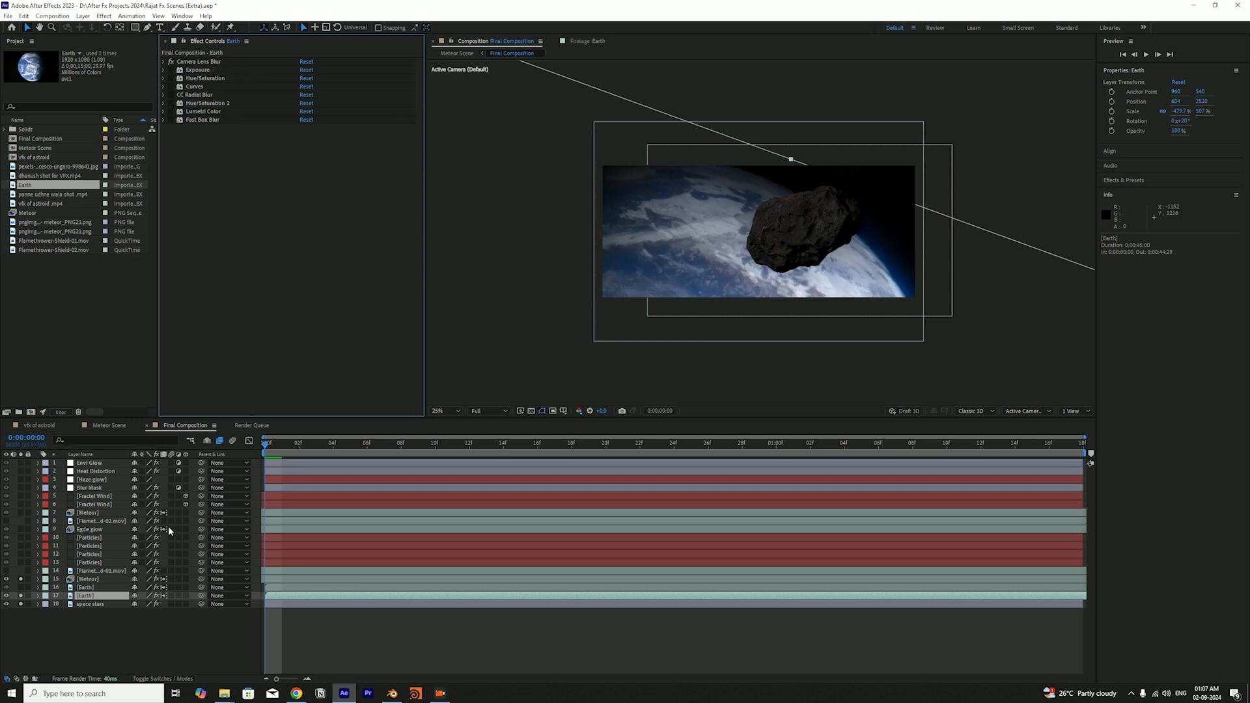
# Try a second Camera Lens Blur with Blur Radius 2 on the lower Earth layer, and delete it
pyautogui.click(103, 596)
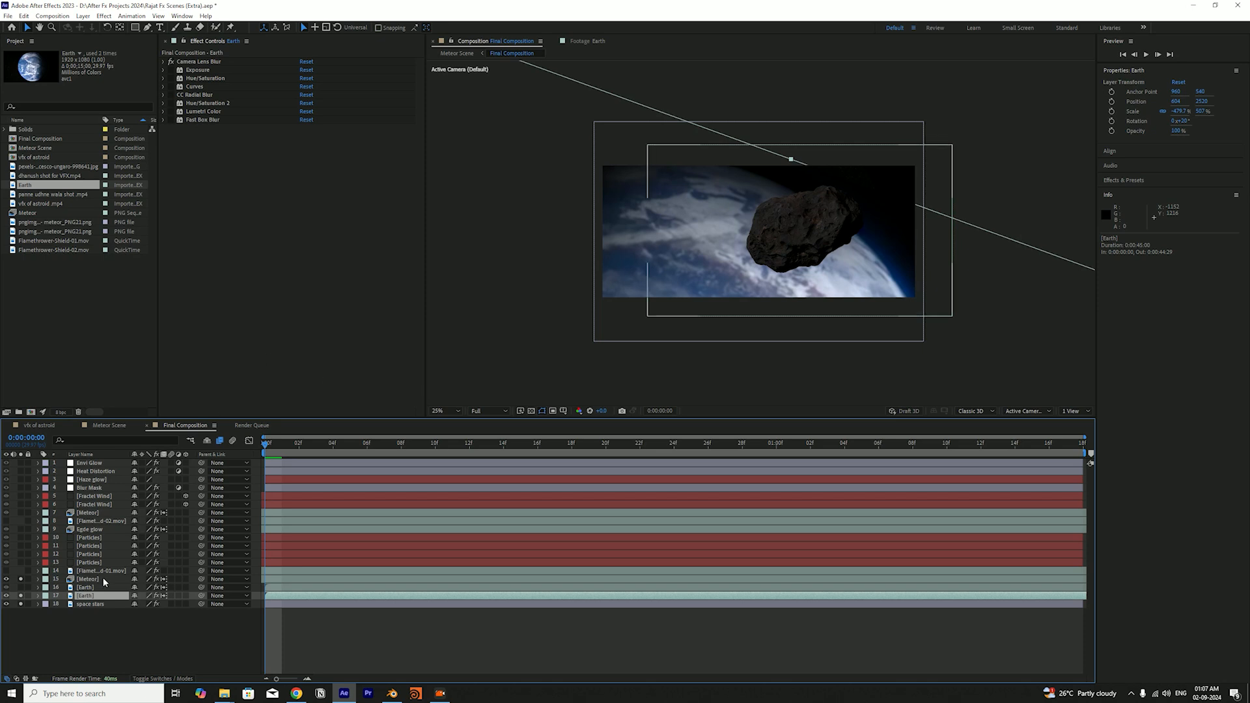
pyautogui.hotkey('ctrl', 'space')
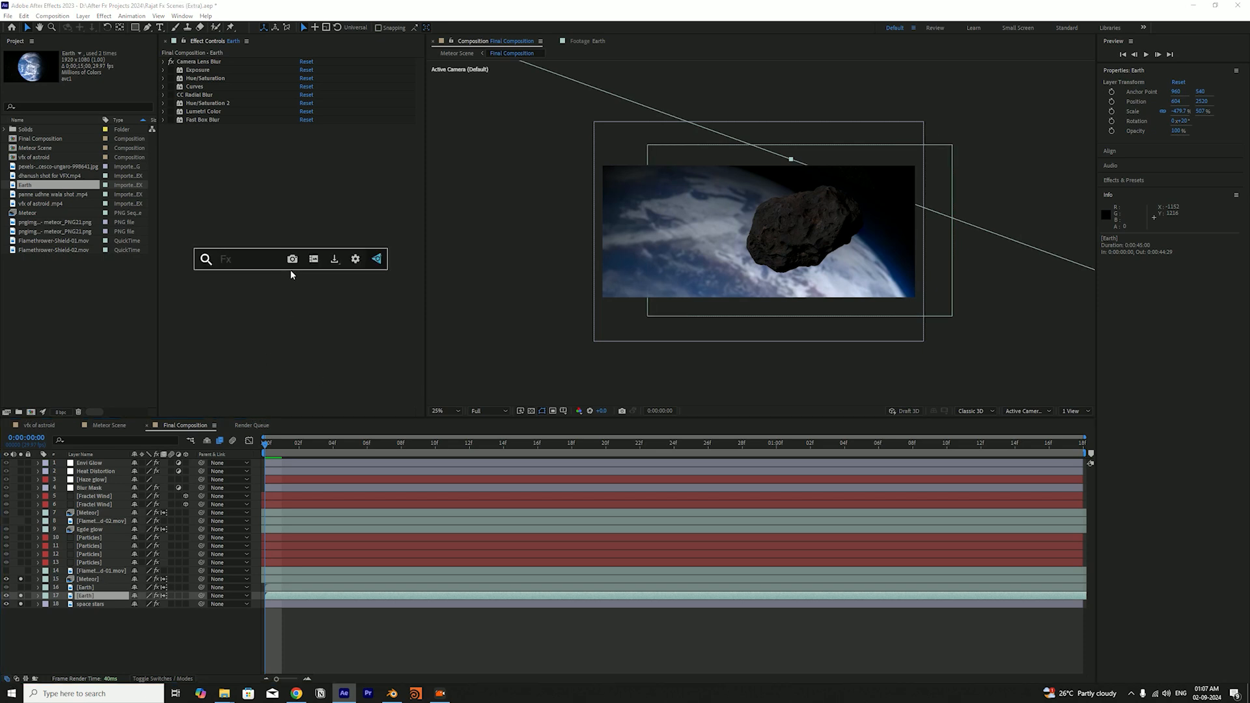
pyautogui.write('camer')
pyautogui.press('Down')
pyautogui.press('Return')
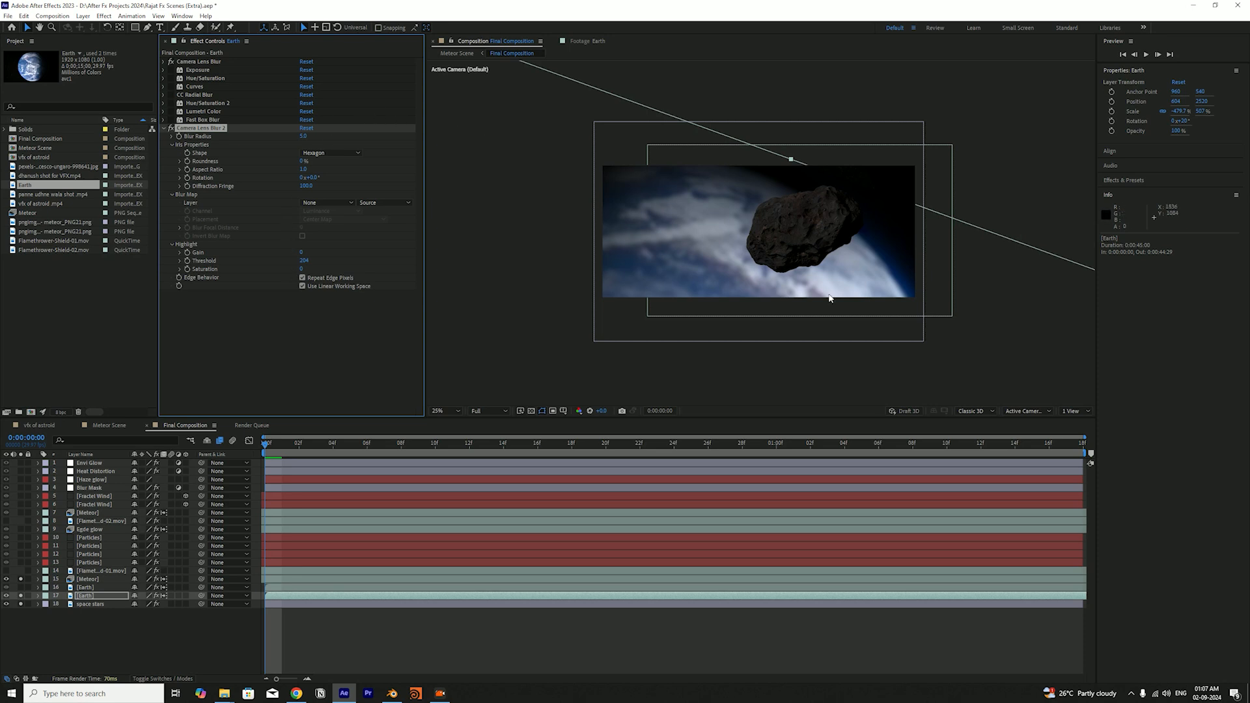
pyautogui.click(303, 136)
pyautogui.write('20')
pyautogui.press('Return')
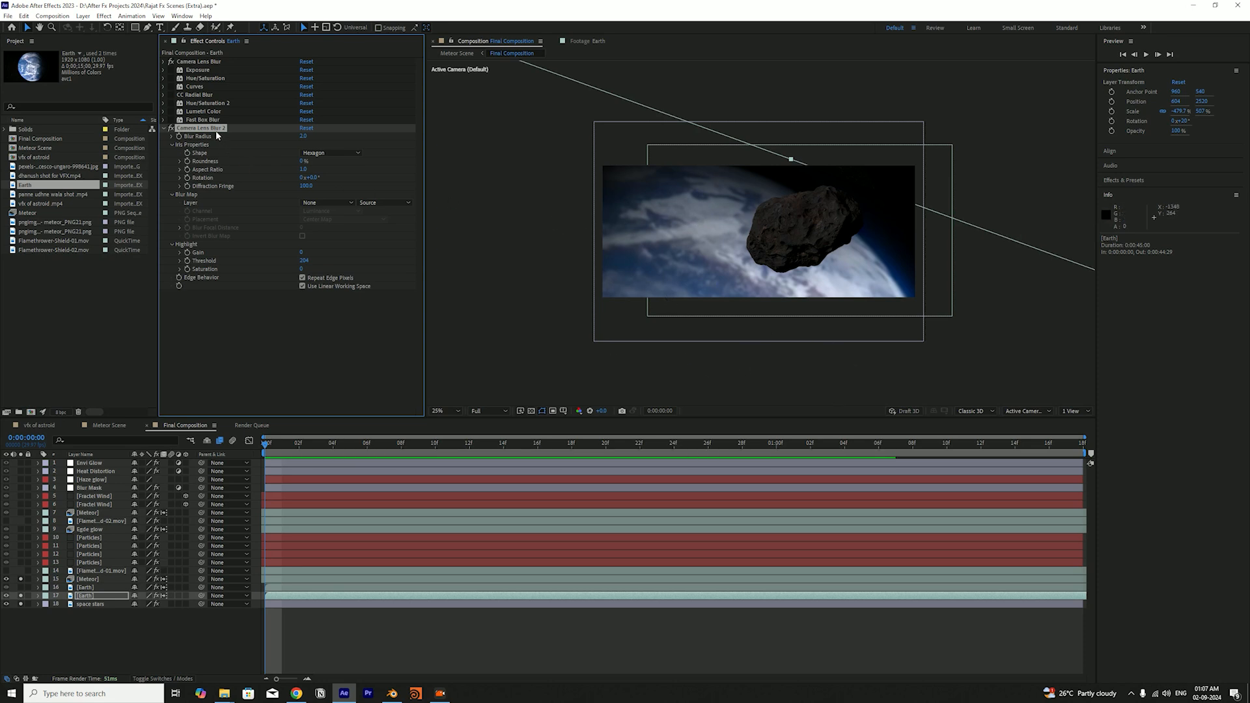
pyautogui.press('Delete')
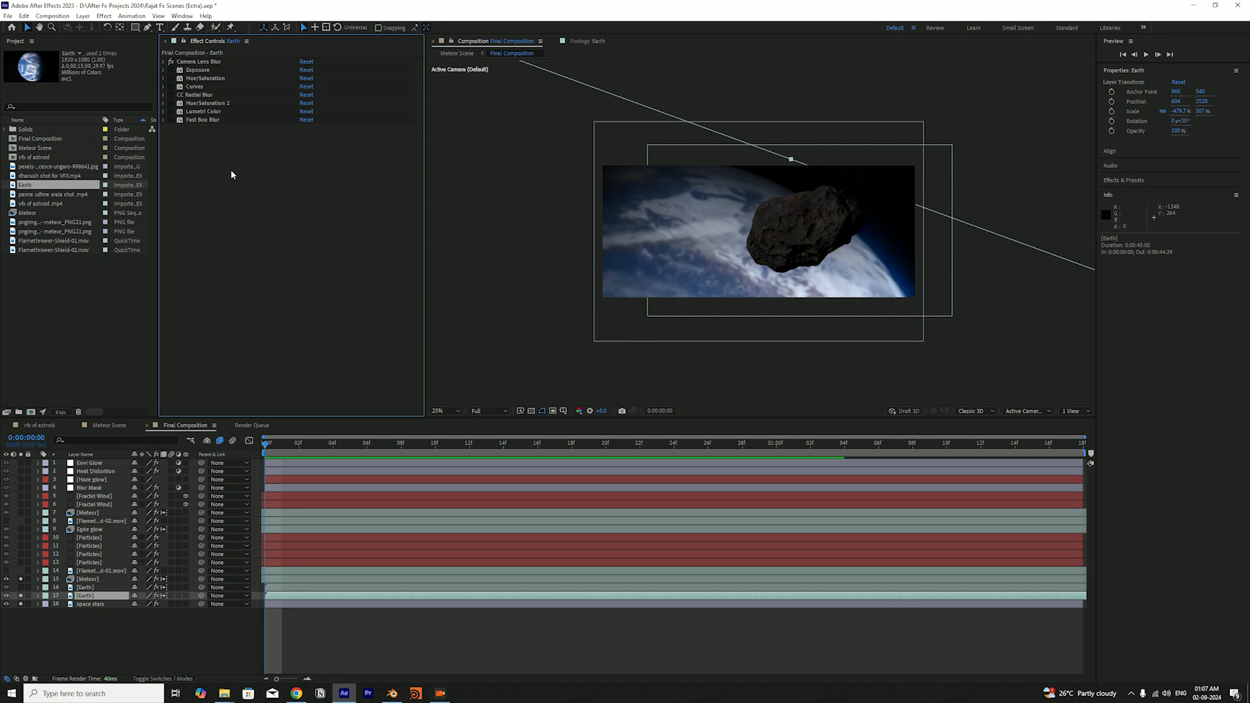
# Toggle Camera Lens Blur and Exposure on the lower Earth layer to compare their influence, saving the project
pyautogui.hotkey('ctrl', 's')
pyautogui.click(172, 61)
pyautogui.click(170, 70)
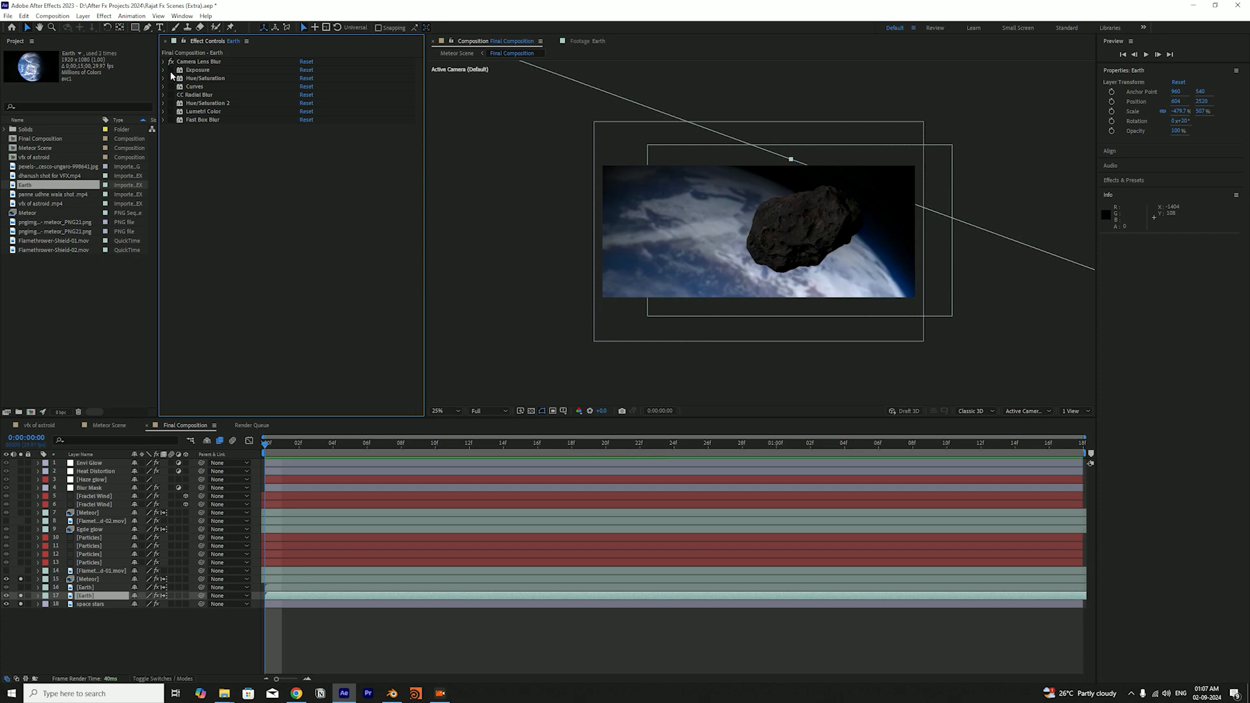
pyautogui.click(170, 70)
pyautogui.hotkey('ctrl', 's')
# Toggle the first Hue/Saturation effect on the lower Earth layer for comparison, save the project, and leave the effect enabled
pyautogui.click(172, 78)
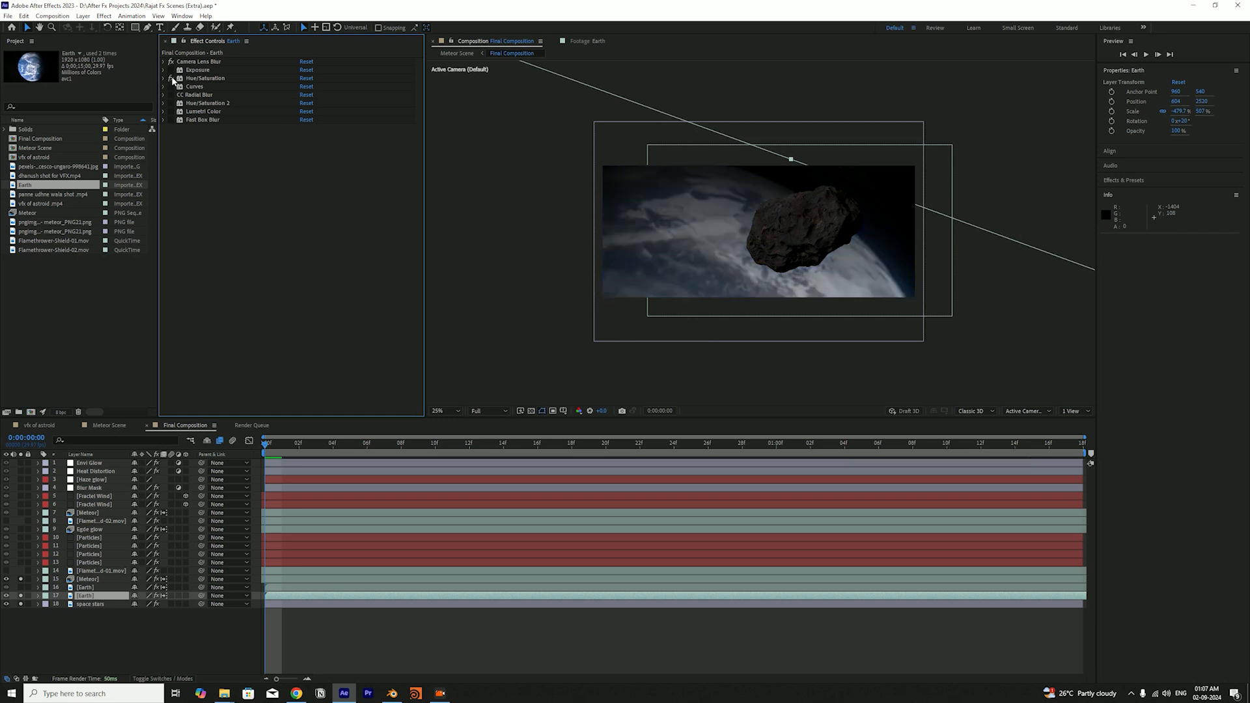
pyautogui.click(171, 78)
pyautogui.click(172, 78)
pyautogui.click(172, 77)
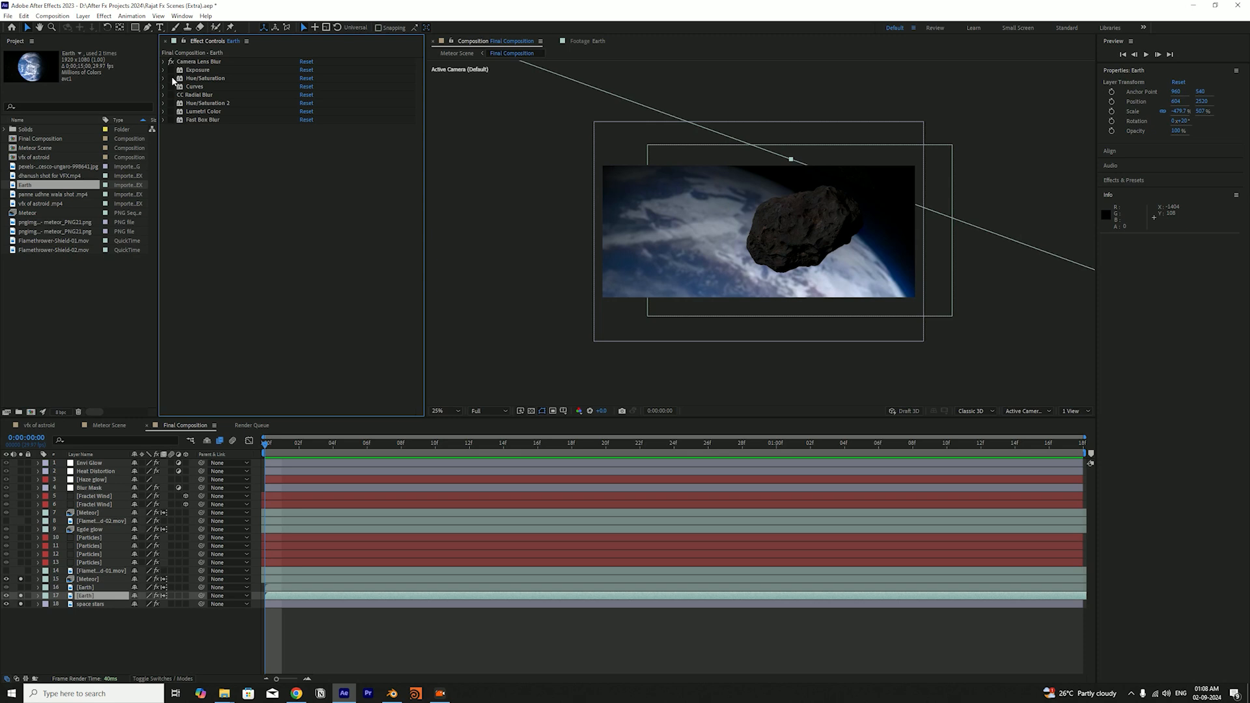
pyautogui.hotkey('ctrl', 's')
pyautogui.click(171, 79)
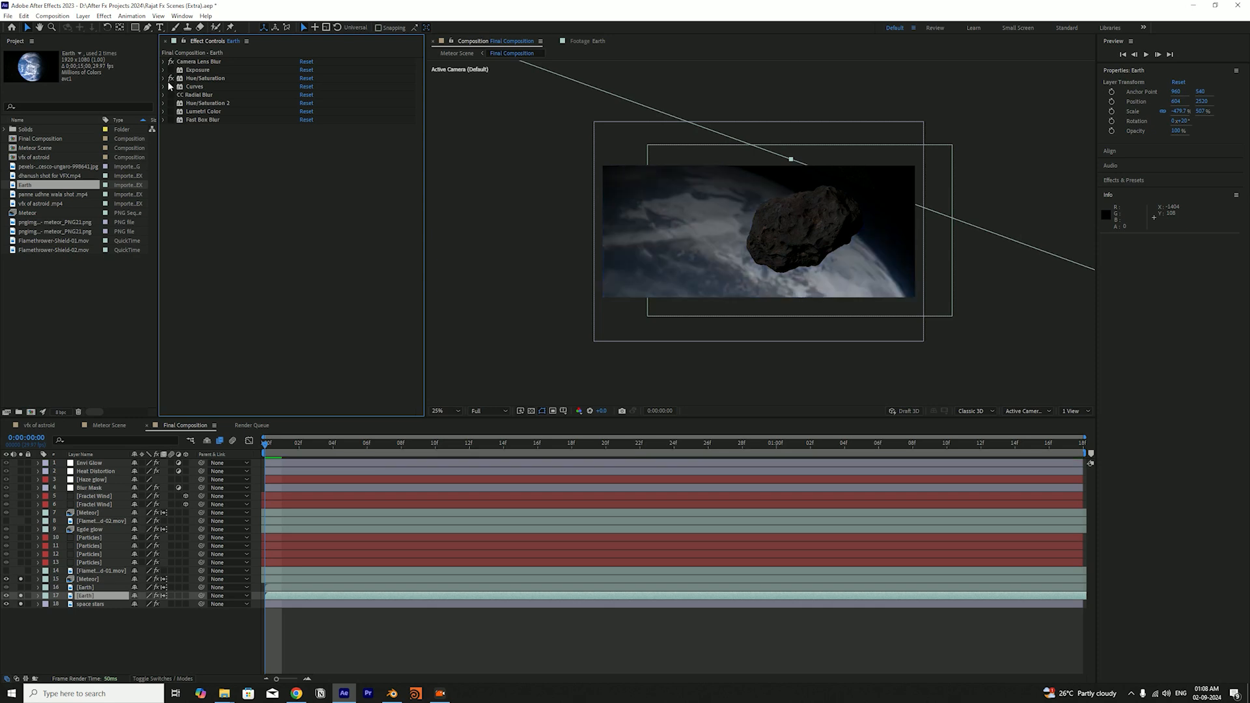
# Apply an extra Hue/Saturation color correction effect to the lower Earth layer, and undo it
pyautogui.click(103, 16)
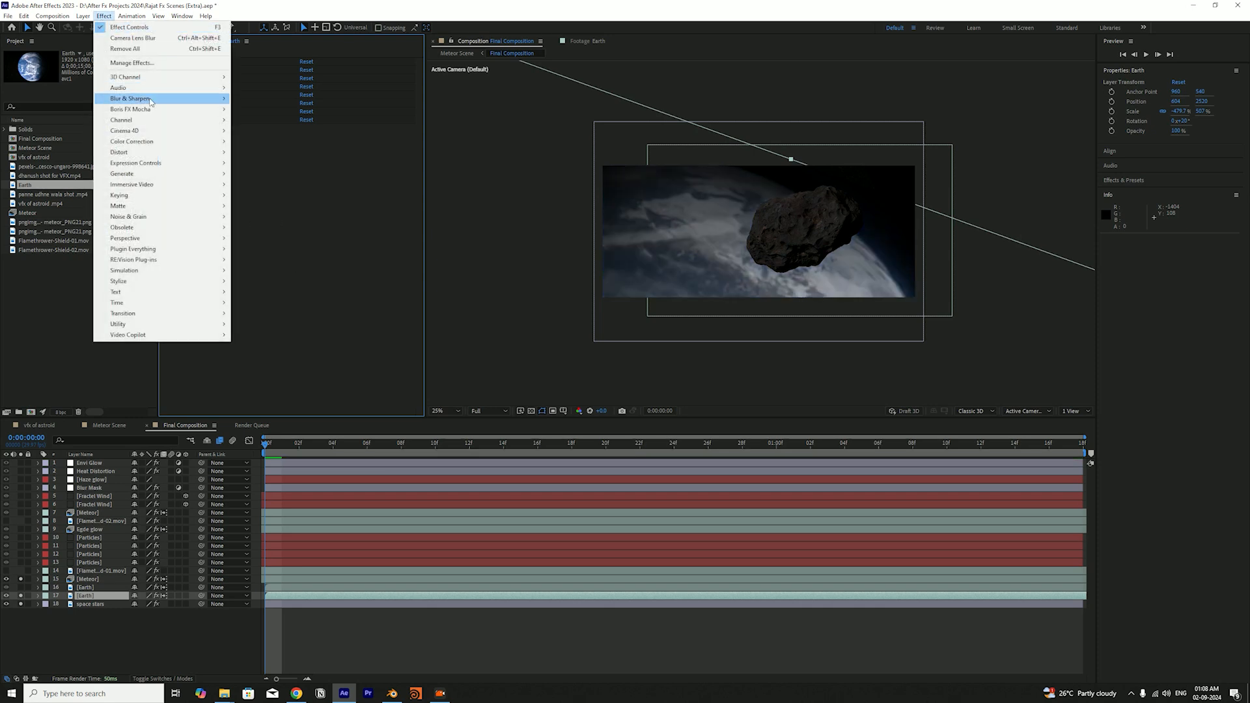
pyautogui.moveTo(171, 142)
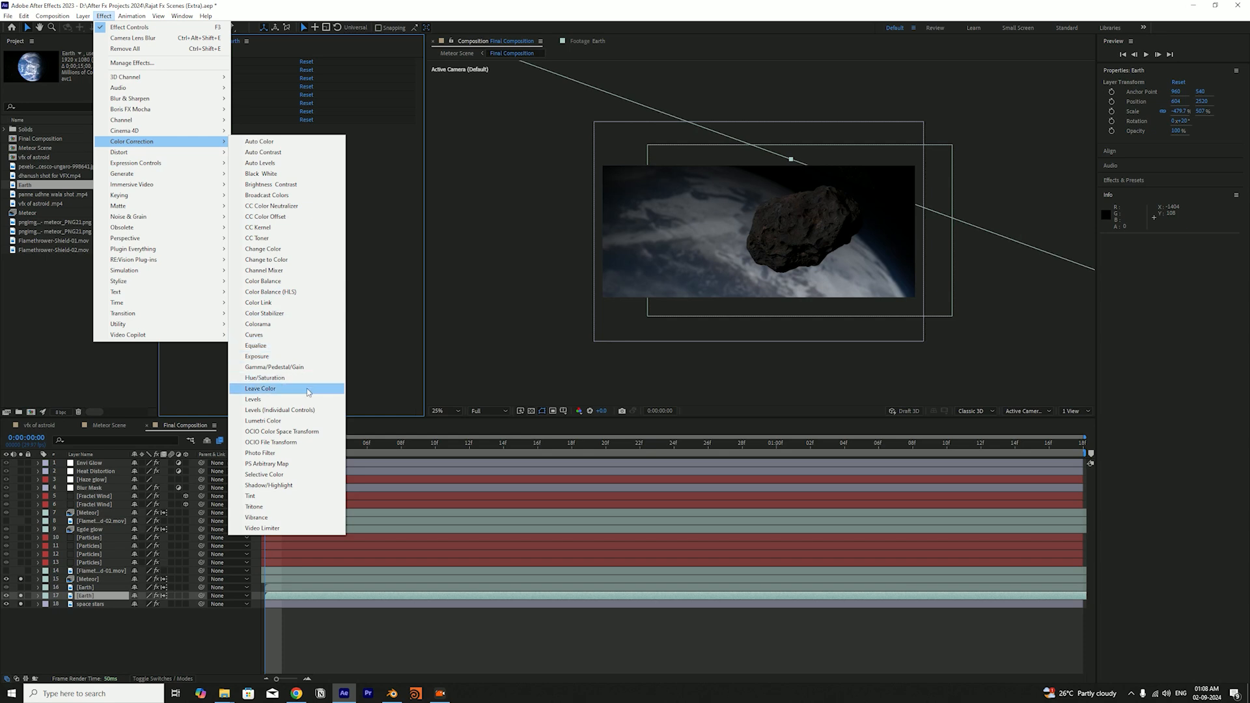
pyautogui.click(278, 384)
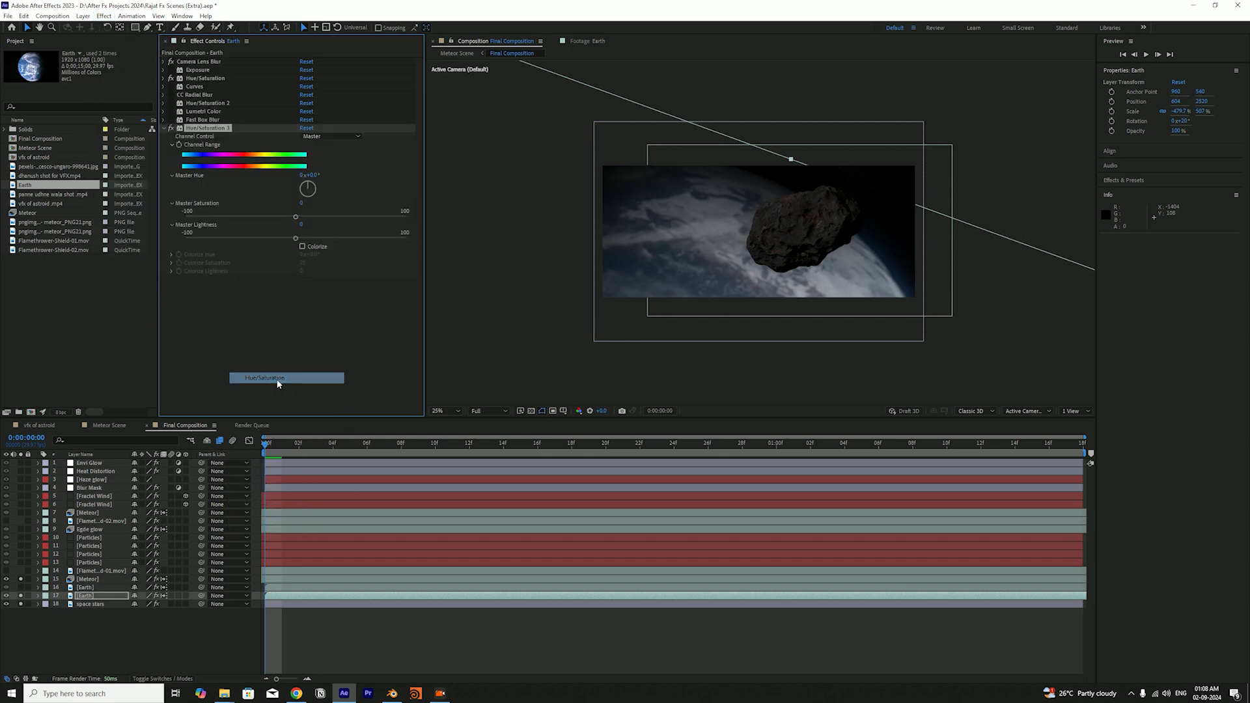
pyautogui.click(271, 277)
pyautogui.hotkey('ctrl', 'z')
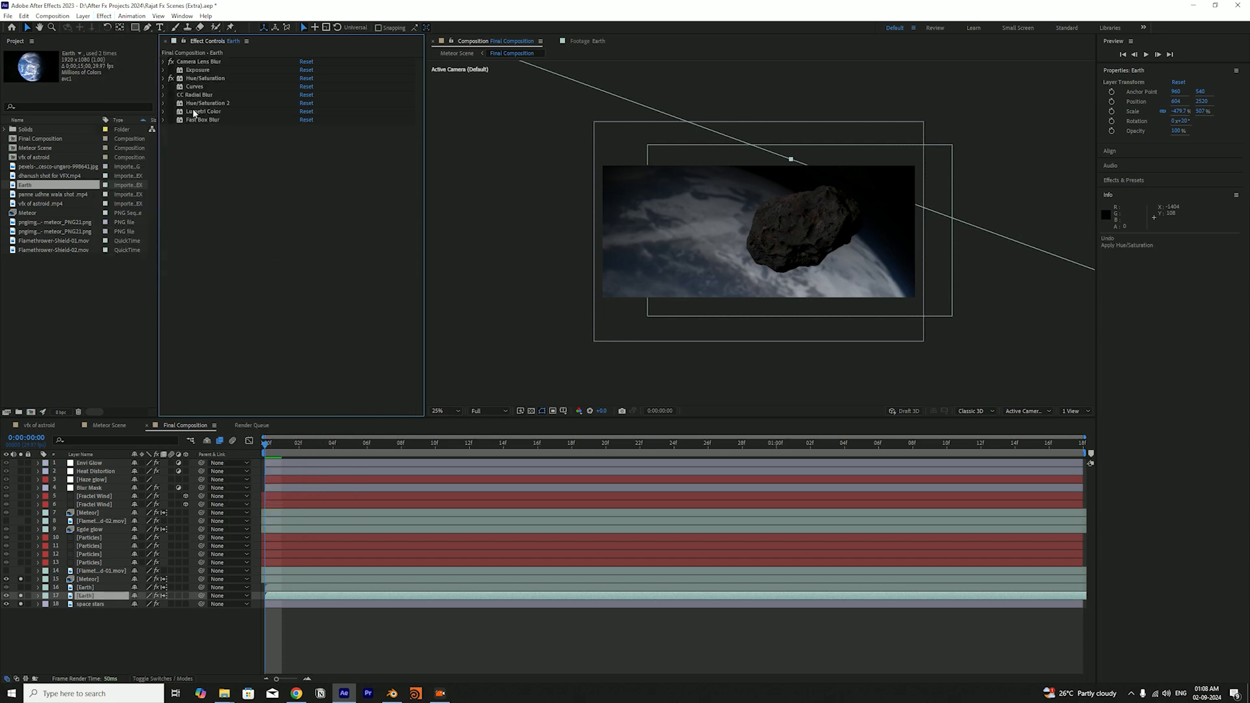
# Expand the first Hue/Saturation effect, view its Blues channel, and return Channel Control to Master
pyautogui.click(164, 78)
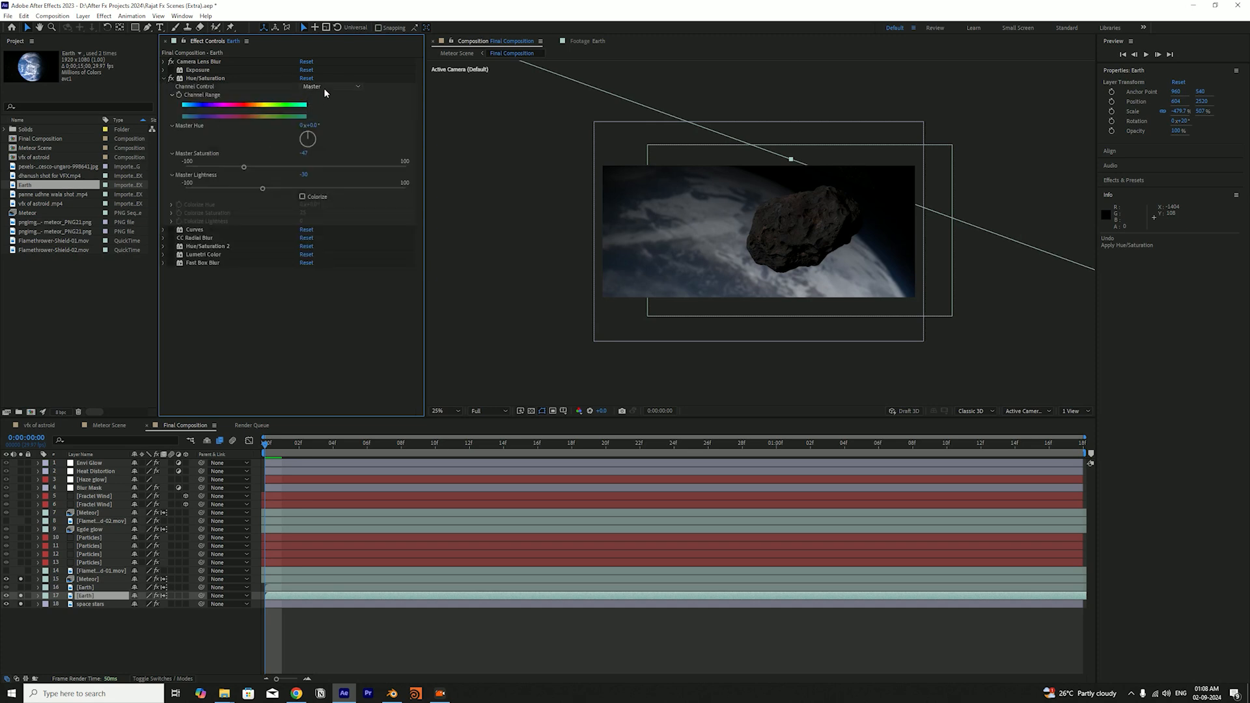
pyautogui.click(324, 89)
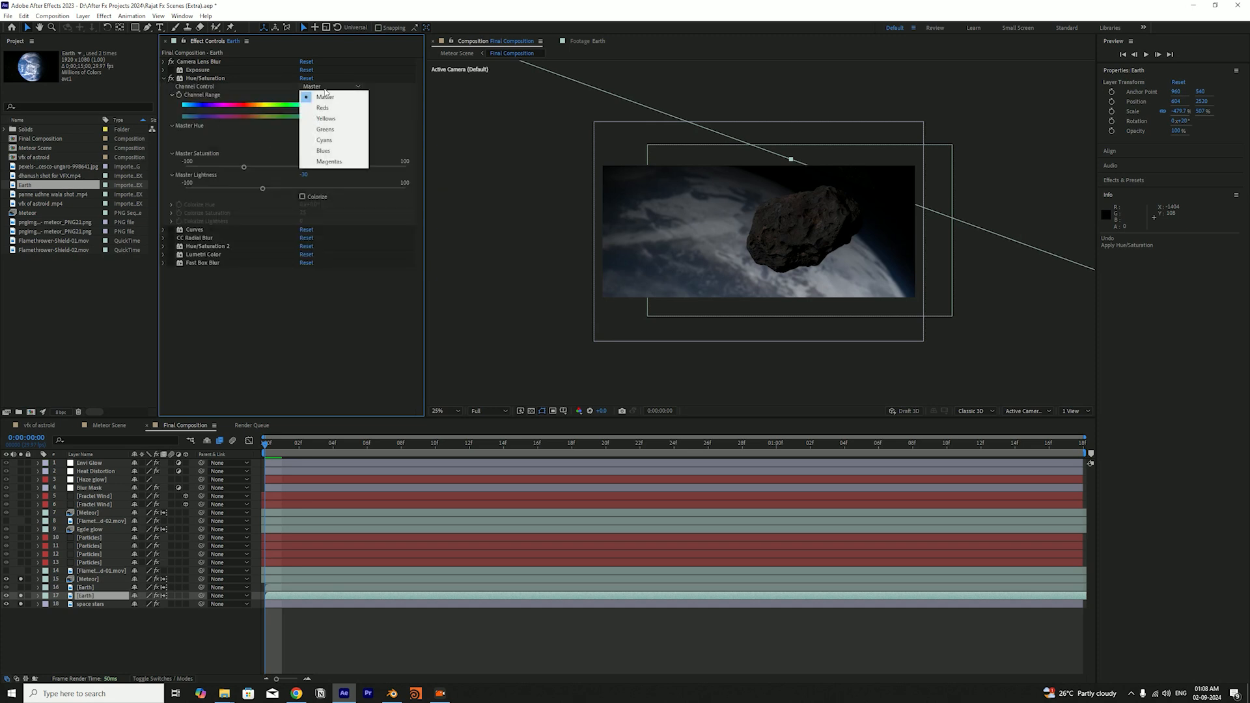
pyautogui.click(328, 151)
pyautogui.click(325, 88)
pyautogui.click(326, 94)
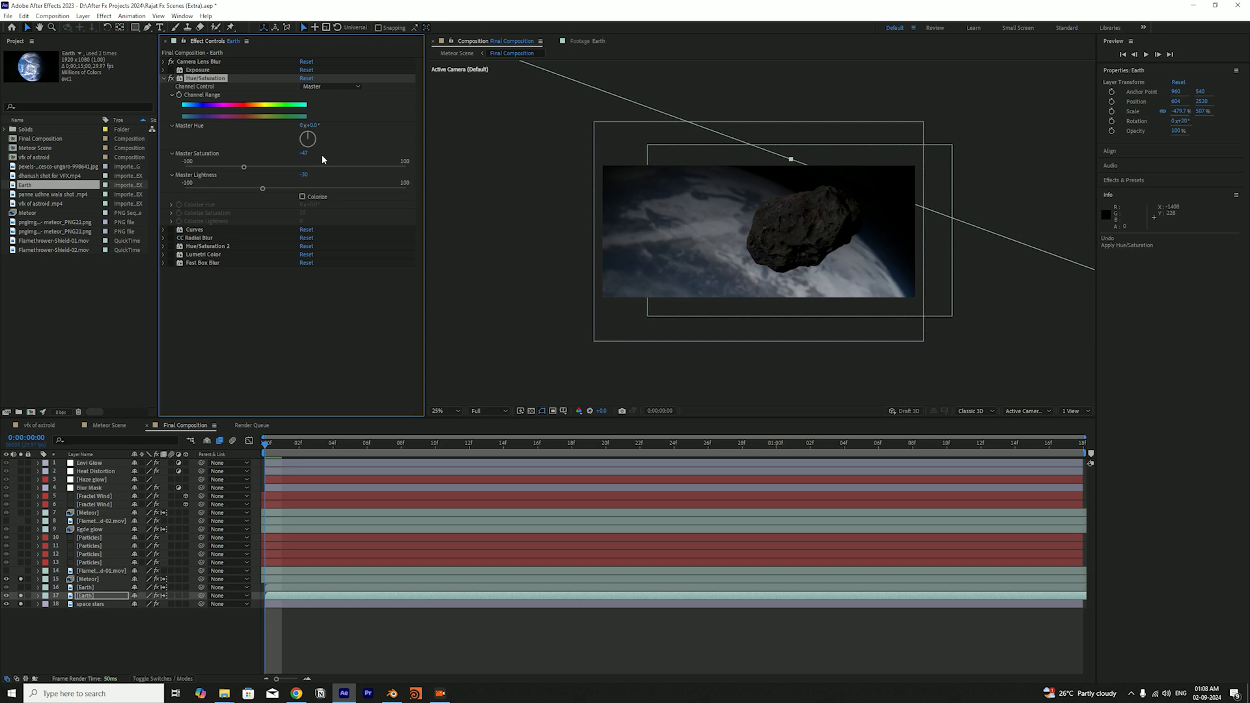
# Try a lower Master Lightness in the Earth layer's Hue/Saturation, undo the change, and save the project
pyautogui.click(306, 163)
pyautogui.moveTo(264, 188); pyautogui.dragTo(247, 186)
pyautogui.hotkey('ctrl', 'z')
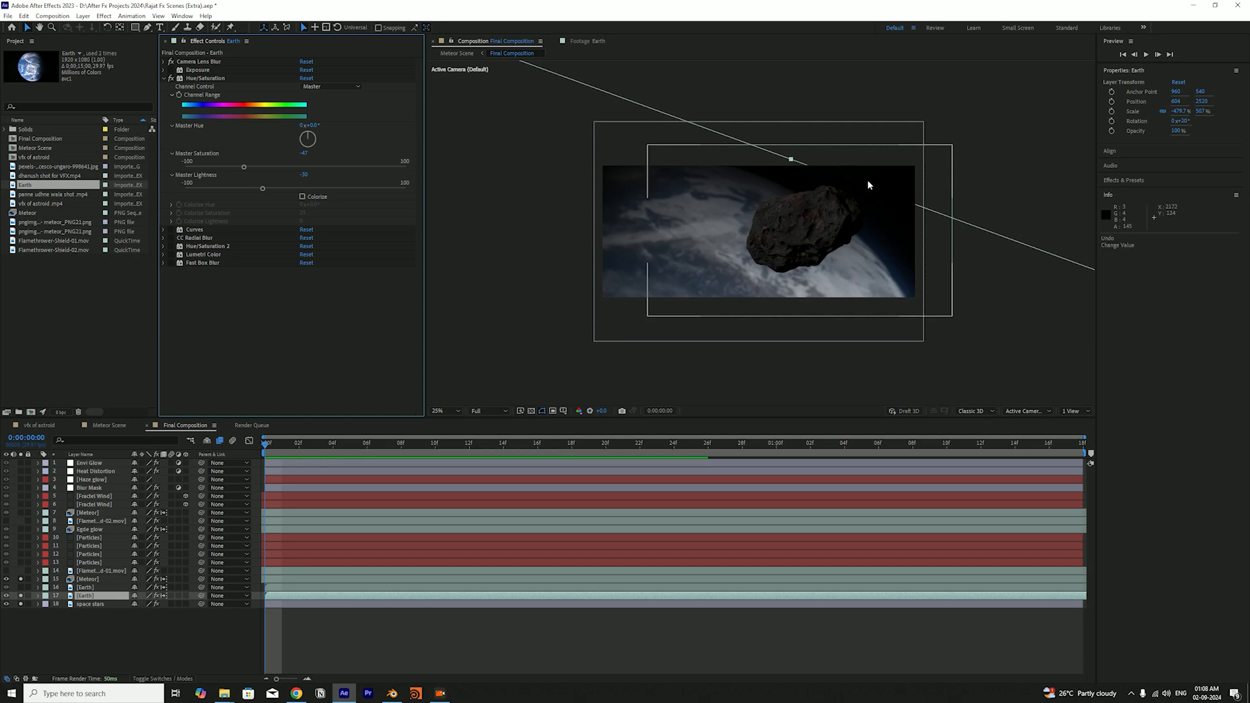
pyautogui.hotkey('ctrl', 's')
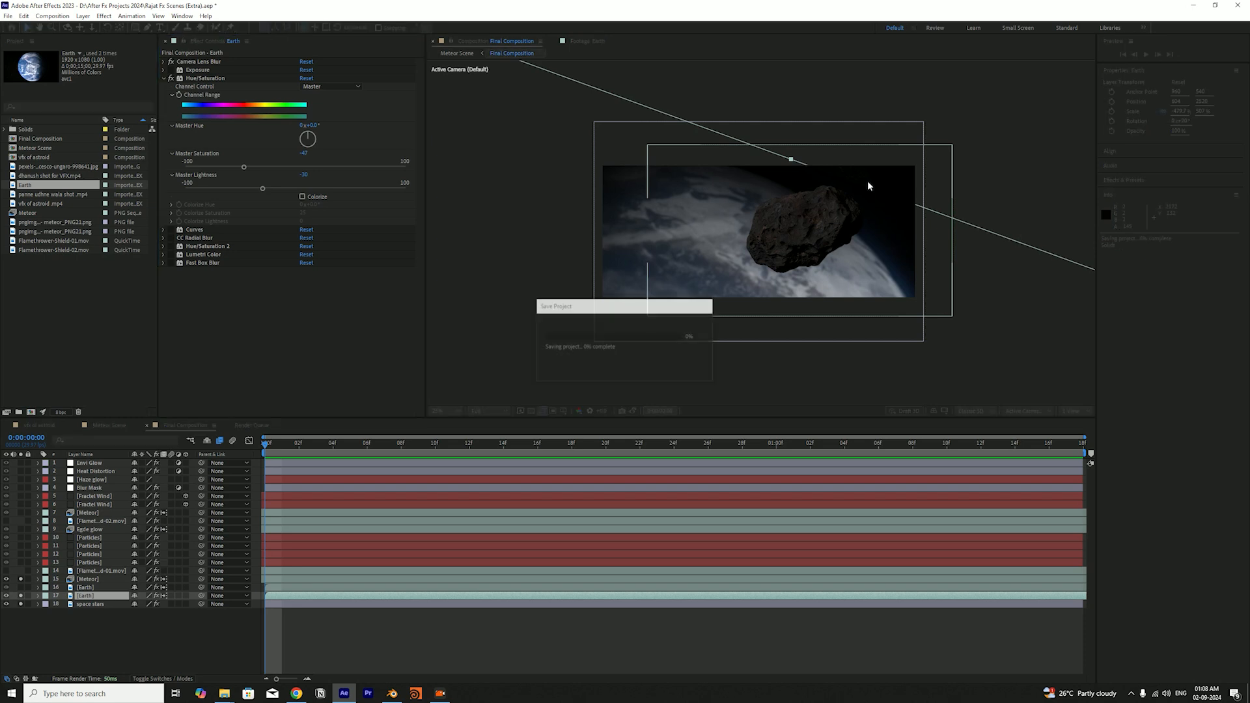
# Compare the Earth repeatedly with and without the first Hue/Saturation effect, keep it enabled, and save the project
pyautogui.click(171, 78)
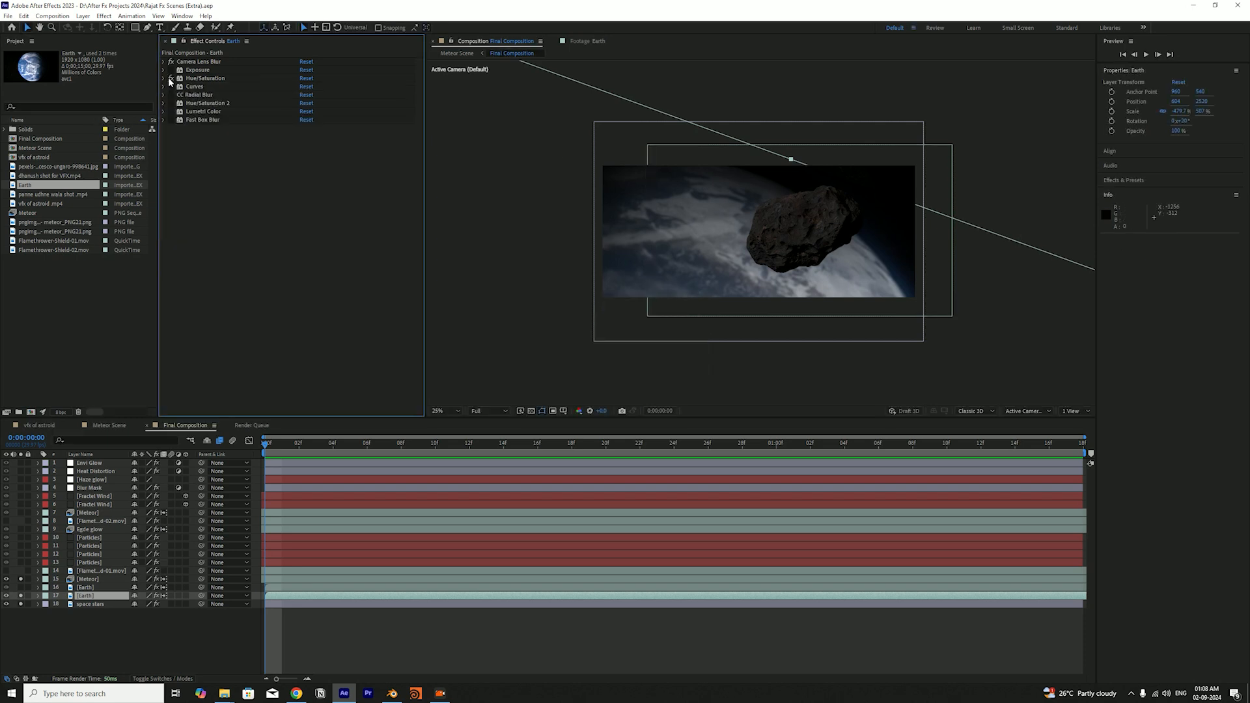
pyautogui.click(170, 77)
pyautogui.click(170, 79)
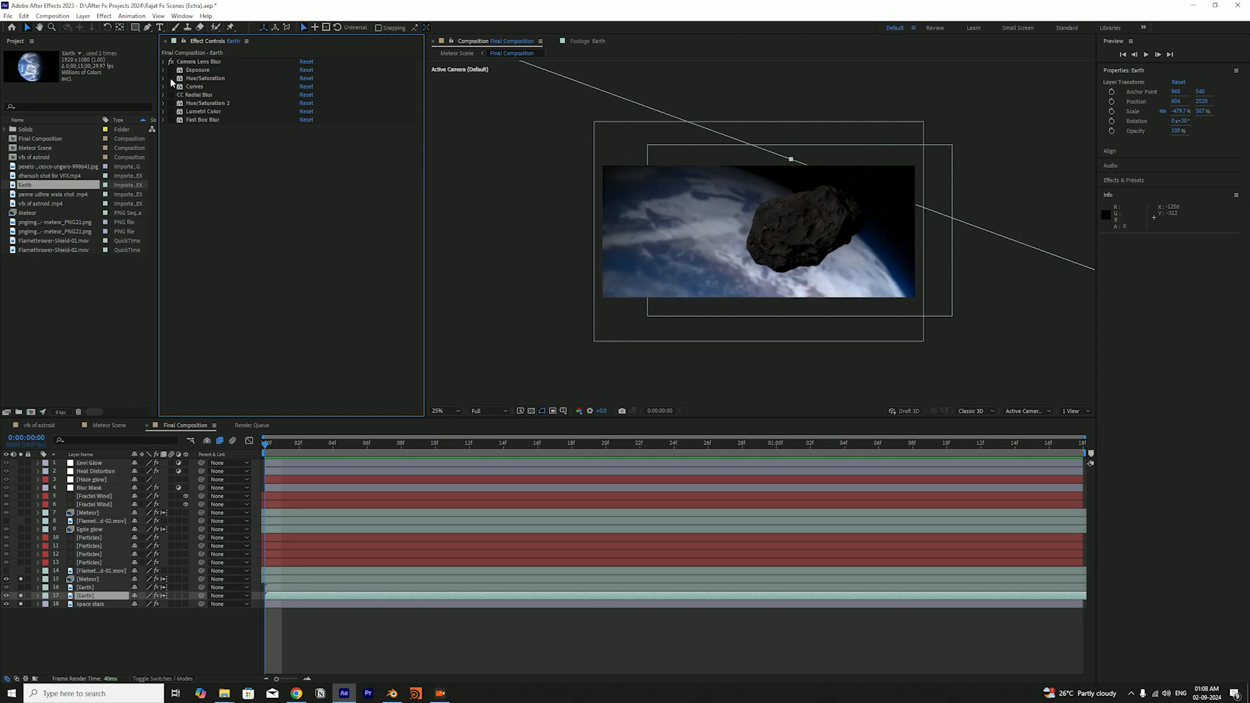
pyautogui.hotkey('ctrl', 's')
pyautogui.click(171, 79)
pyautogui.click(170, 78)
pyautogui.click(172, 78)
pyautogui.click(171, 79)
pyautogui.click(171, 78)
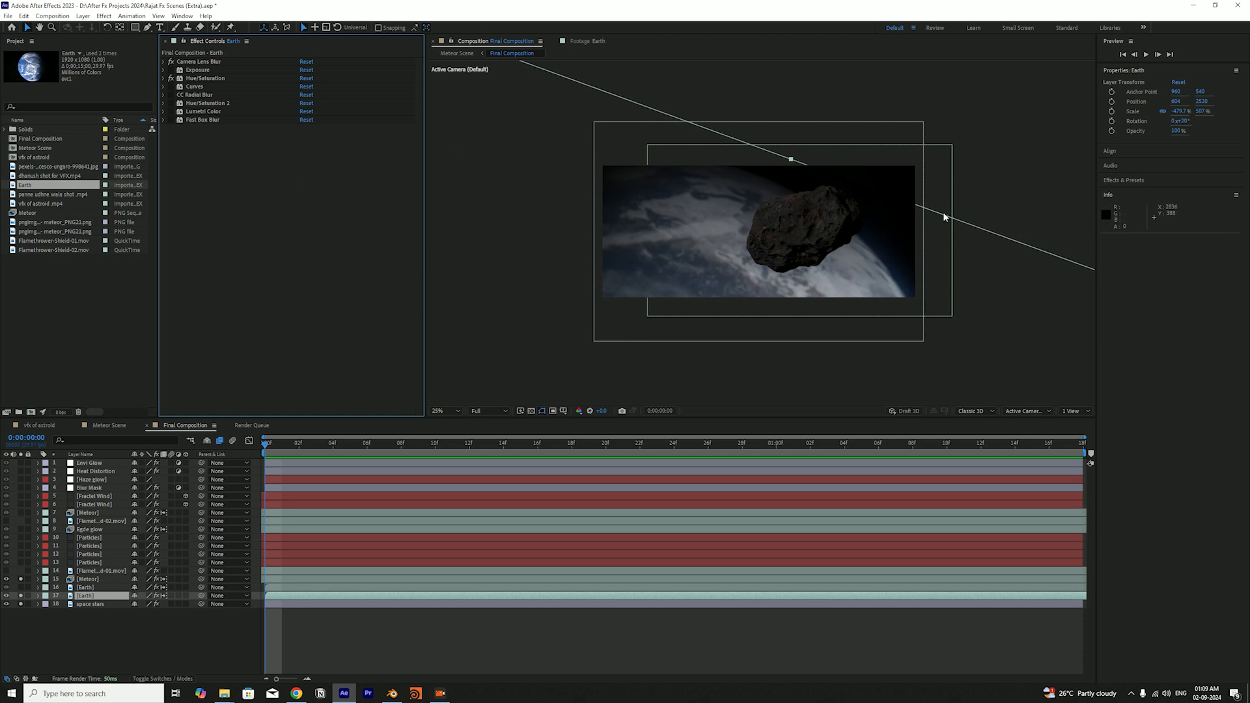
pyautogui.hotkey('ctrl', 's')
# Enable CC Radial Blur on the lower Earth layer, expand its settings, and save the project
pyautogui.click(171, 94)
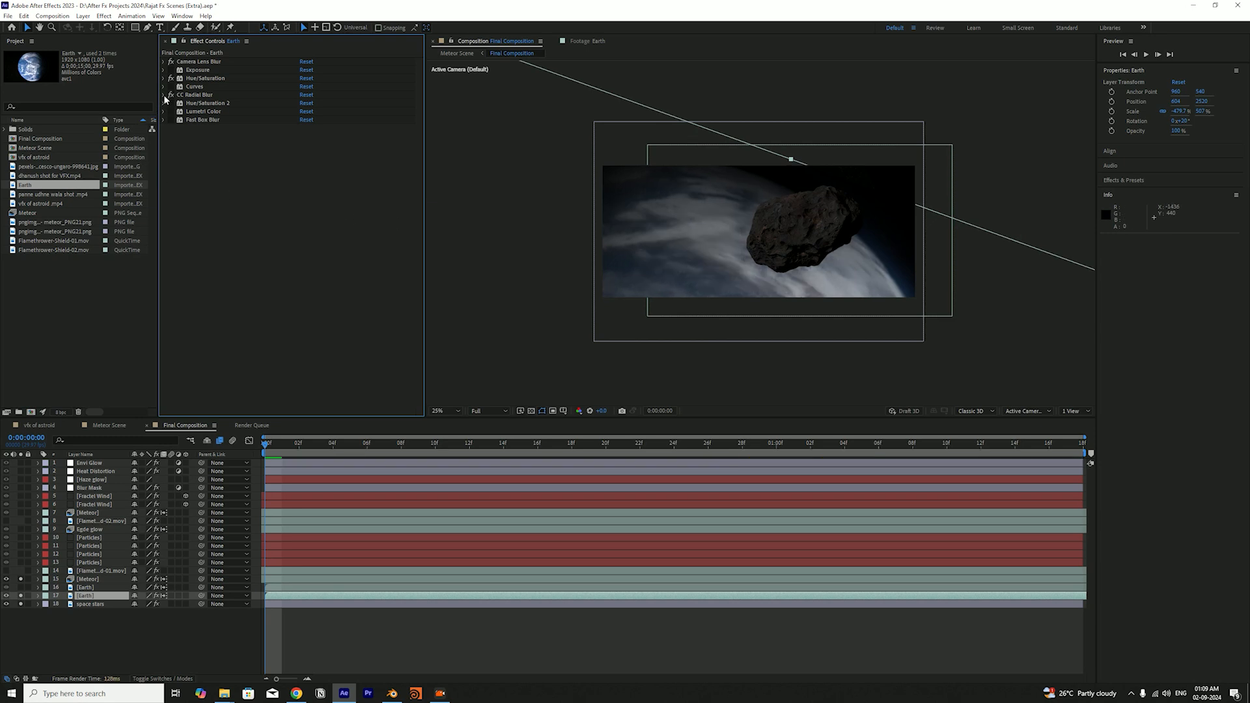
pyautogui.click(164, 95)
pyautogui.hotkey('ctrl', 's')
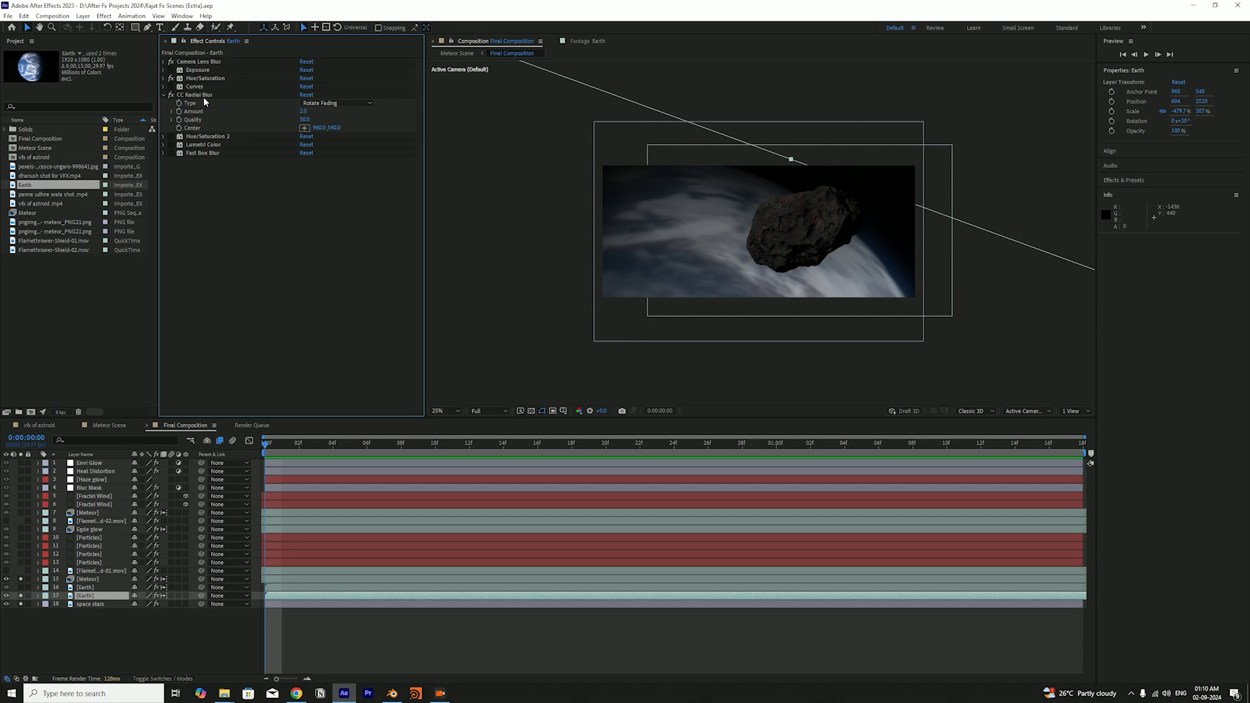
# Switch off CC Radial Blur to compare the Earth without it, and preview the composition's playback
pyautogui.click(204, 95)
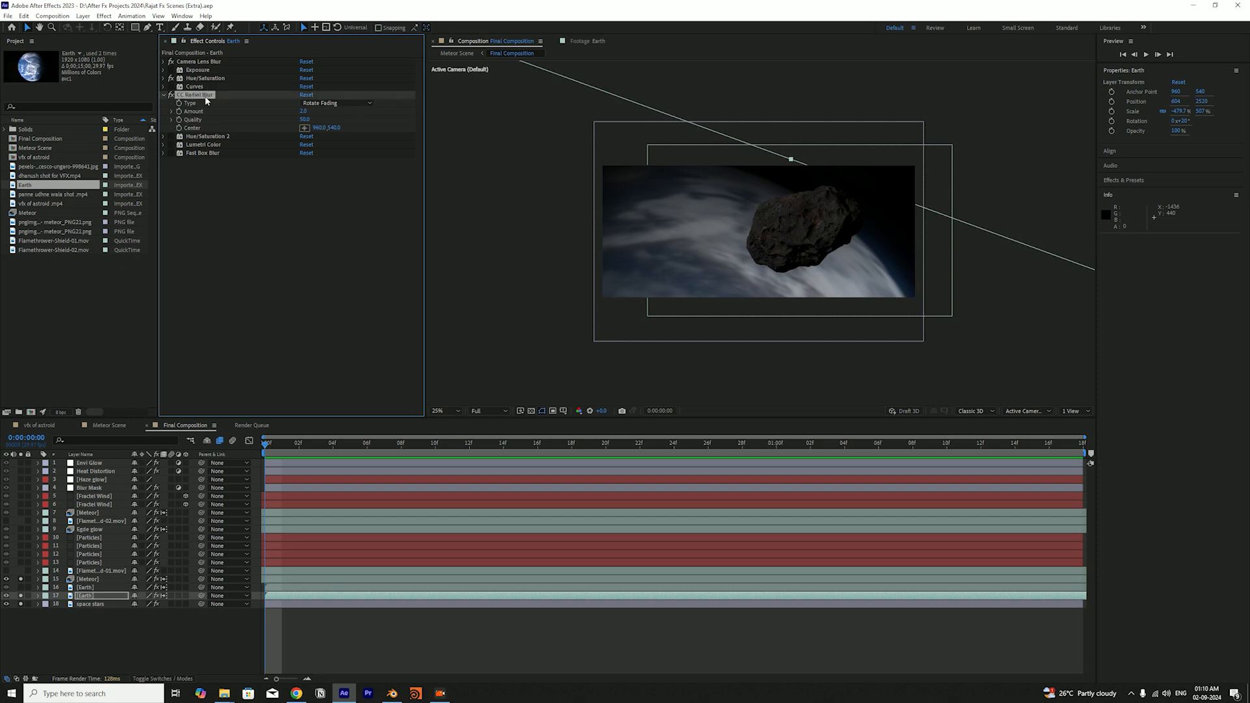
pyautogui.click(287, 263)
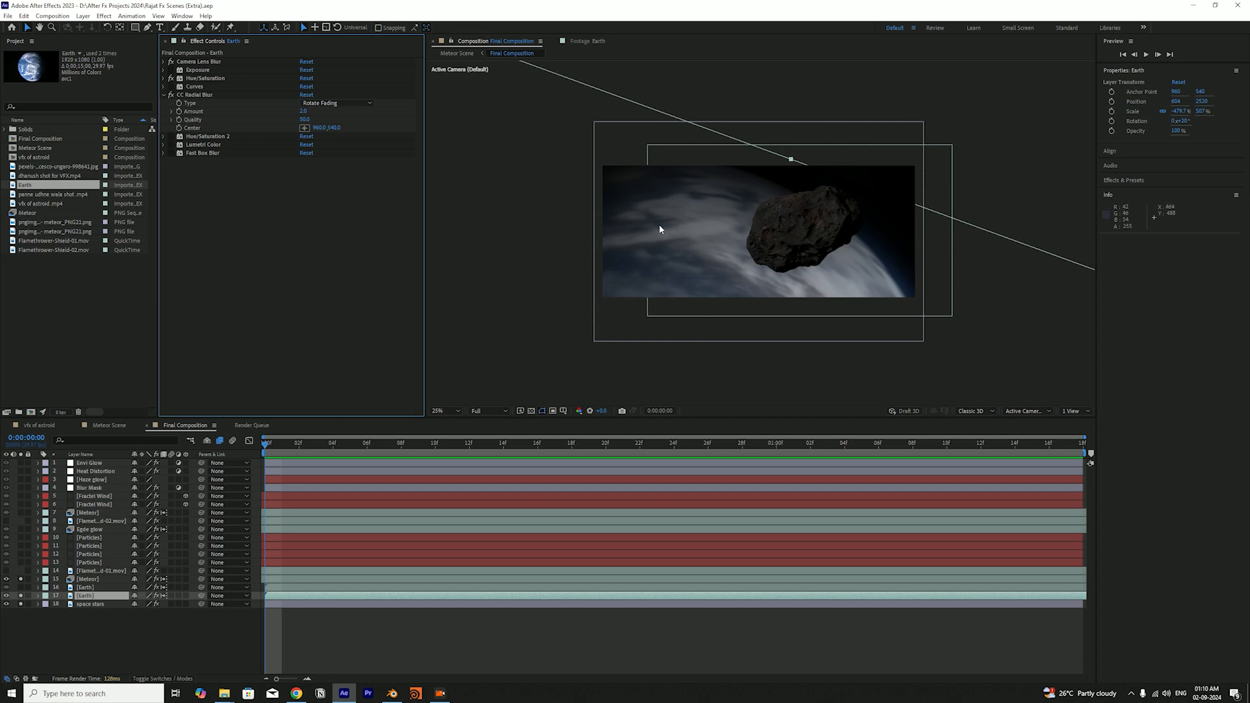
pyautogui.click(172, 95)
pyautogui.press('space')
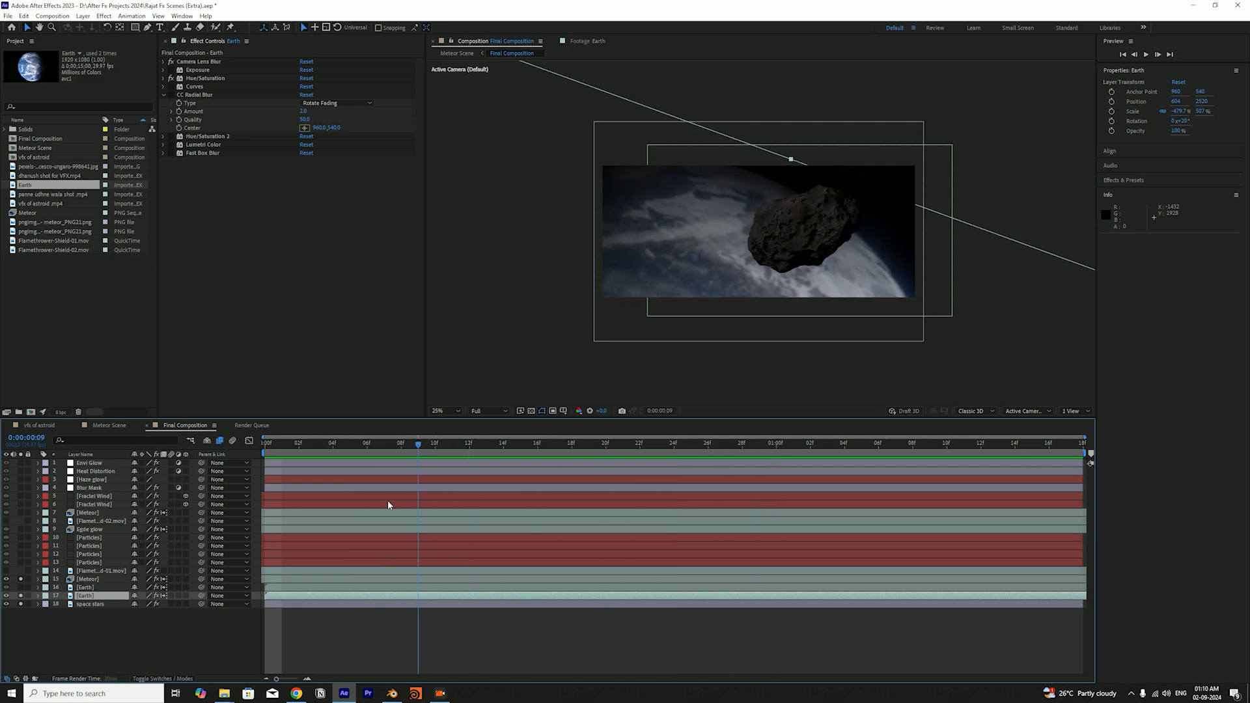
# Switch CC Radial Blur back on for the lower Earth layer, check it across the opening frames, and save the project
pyautogui.press('space')
pyautogui.click(171, 95)
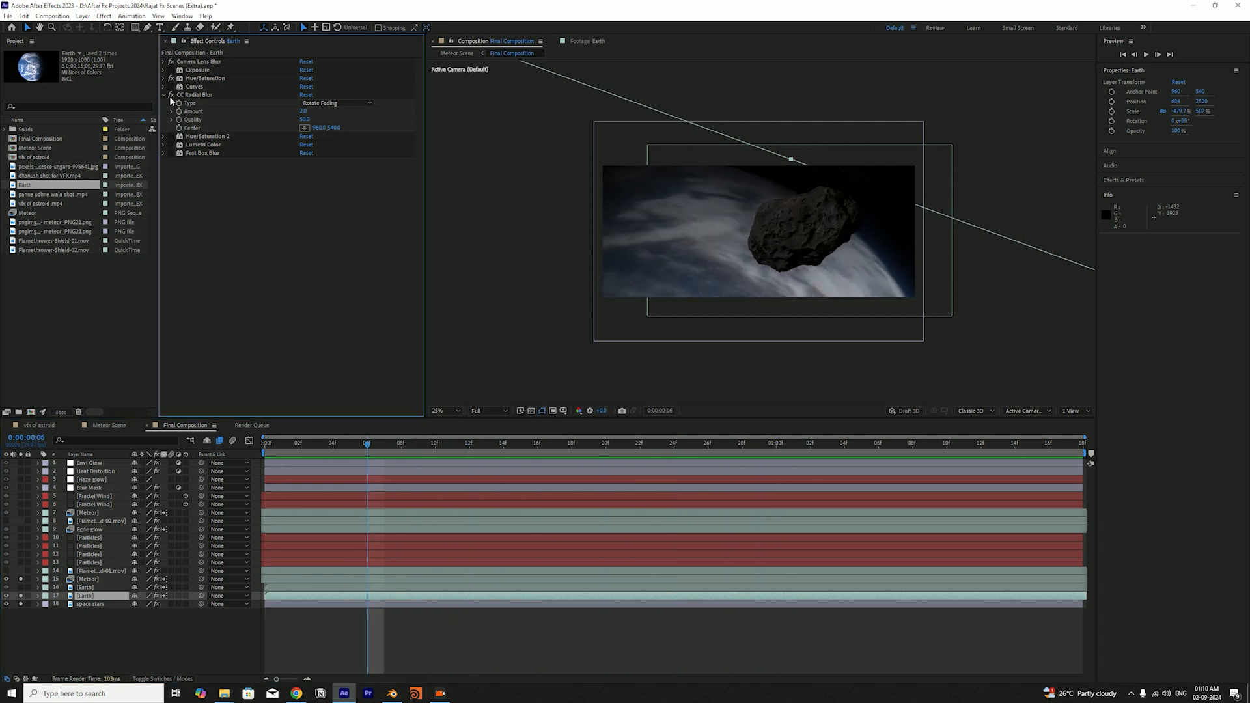
pyautogui.hotkey('ctrl', 's')
pyautogui.moveTo(271, 448); pyautogui.dragTo(367, 531)
pyautogui.moveTo(487, 529); pyautogui.dragTo(306, 498)
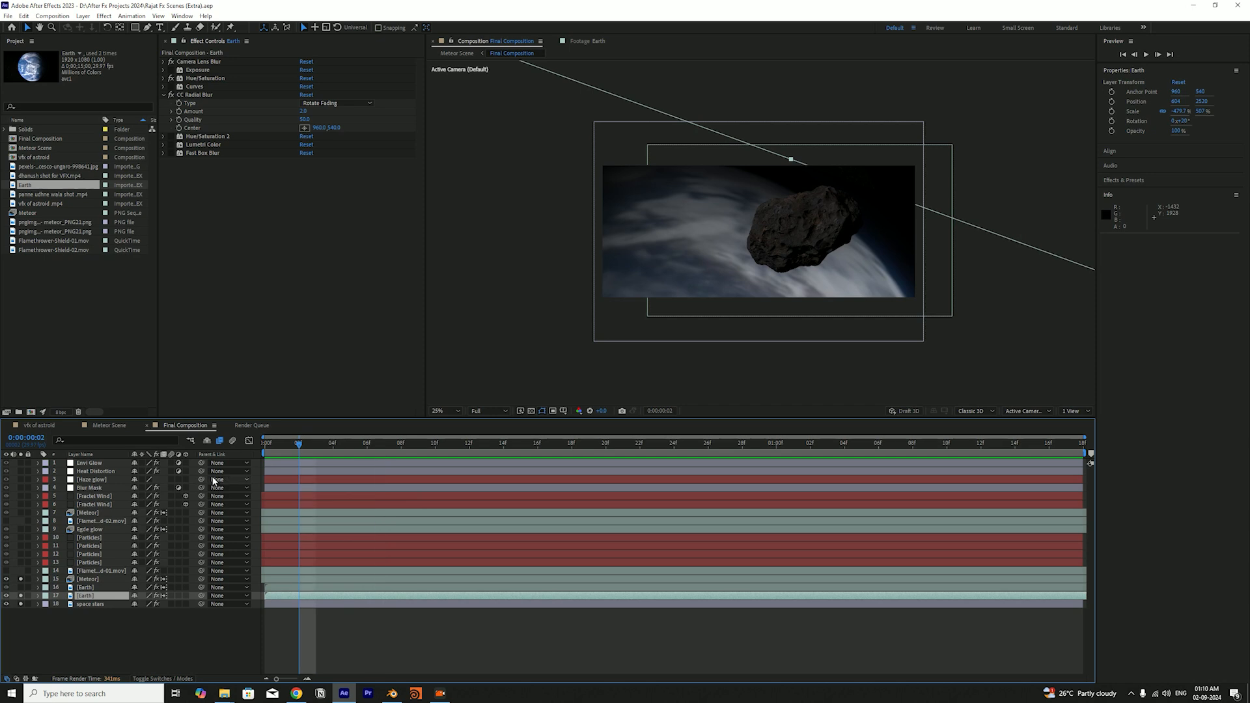
pyautogui.press('Home')
pyautogui.click(173, 93)
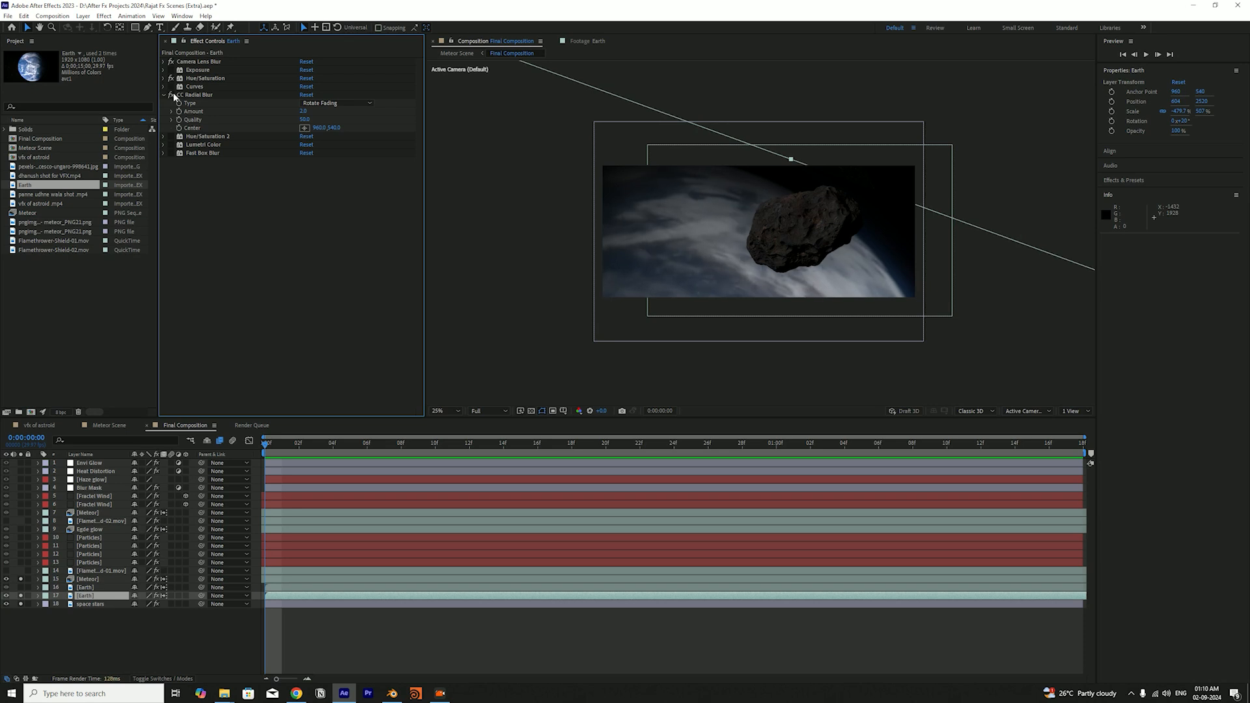
pyautogui.hotkey('ctrl', 's')
# Scrub through the timeline and play the composition from its first frame to examine the radially blurred Earth behind the meteor
pyautogui.moveTo(285, 453); pyautogui.dragTo(273, 484)
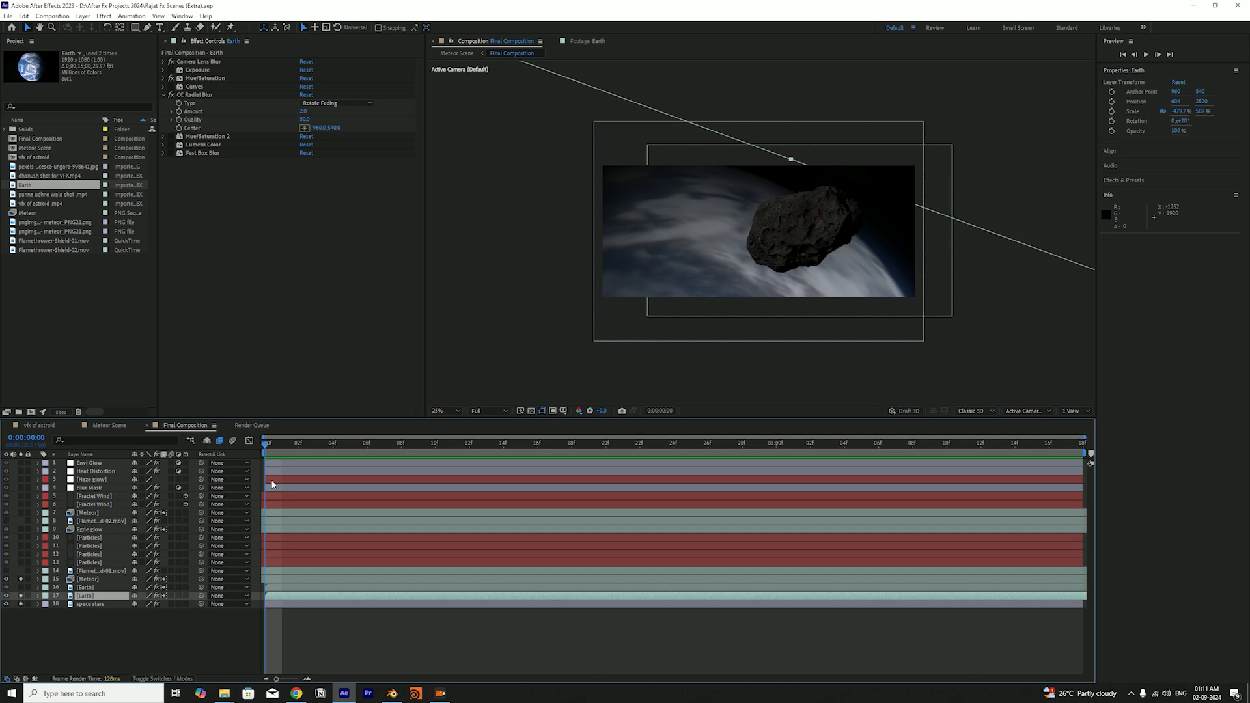
pyautogui.moveTo(273, 484); pyautogui.dragTo(1066, 447)
pyautogui.moveTo(1199, 441); pyautogui.dragTo(333, 517)
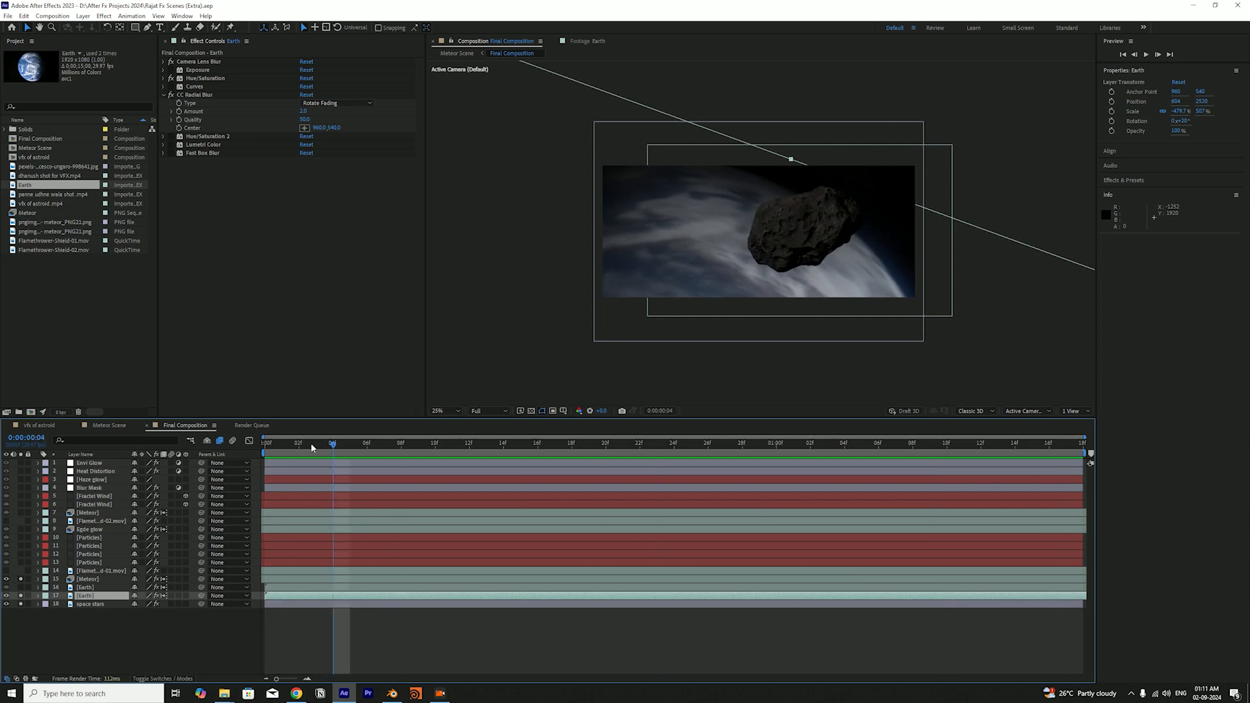
pyautogui.press('Home')
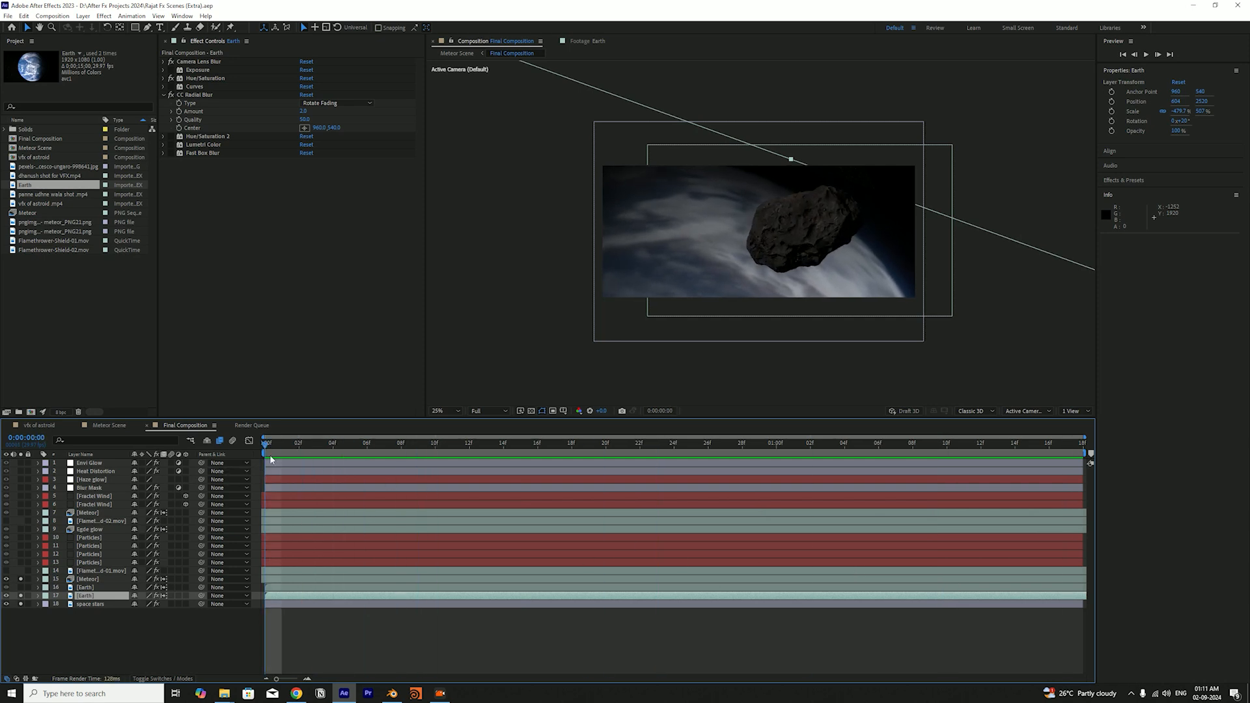
pyautogui.press('space')
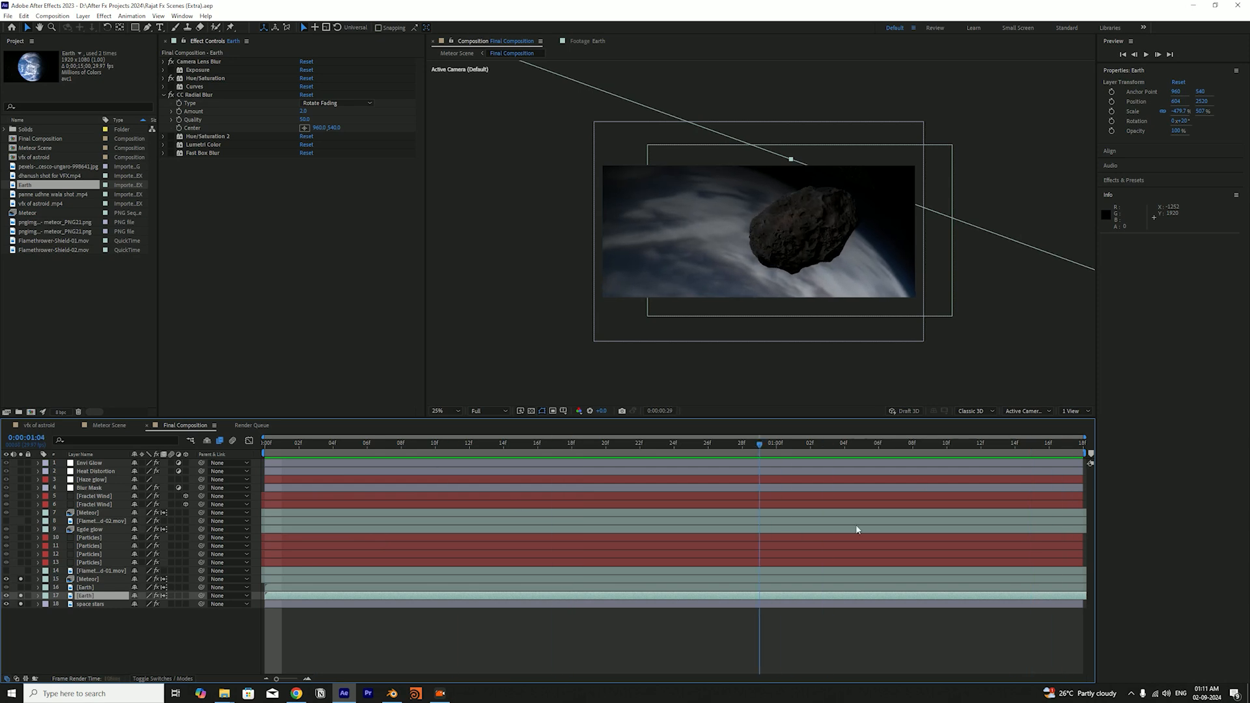
pyautogui.press('space')
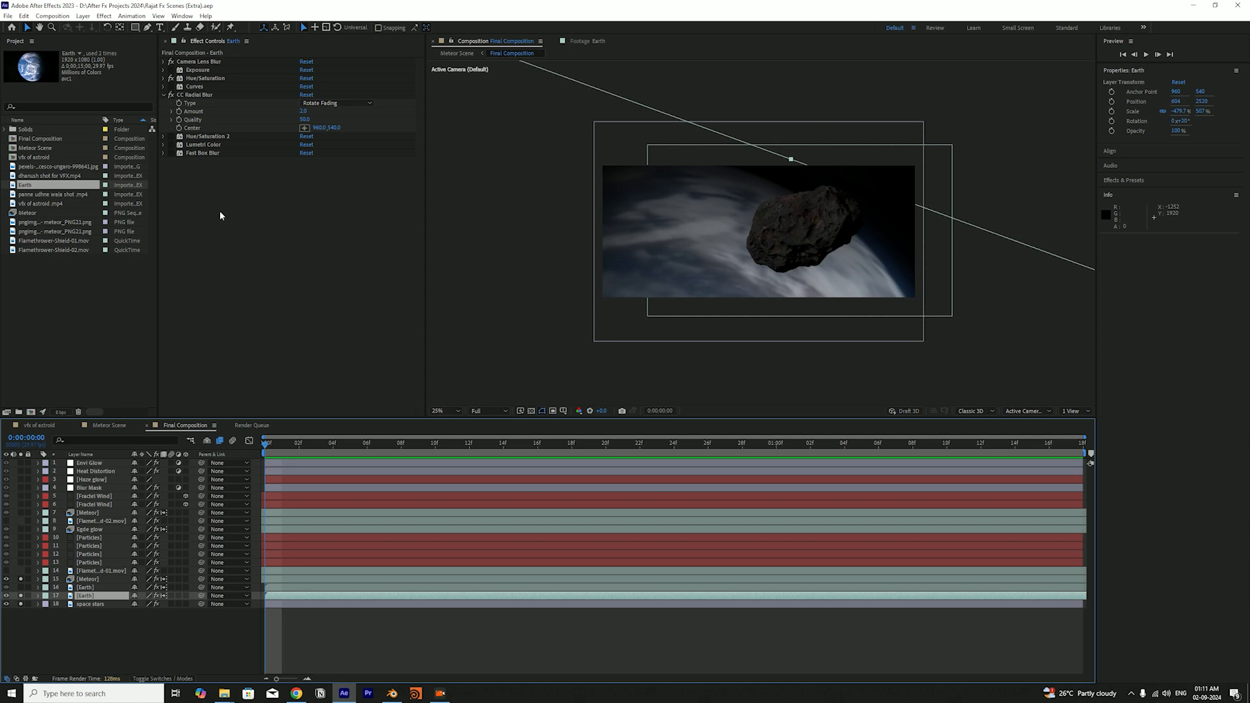
# Compare the Earth with and without CC Radial Blur, keep the effect enabled, collapse its settings, and save the project
pyautogui.click(172, 96)
pyautogui.click(174, 95)
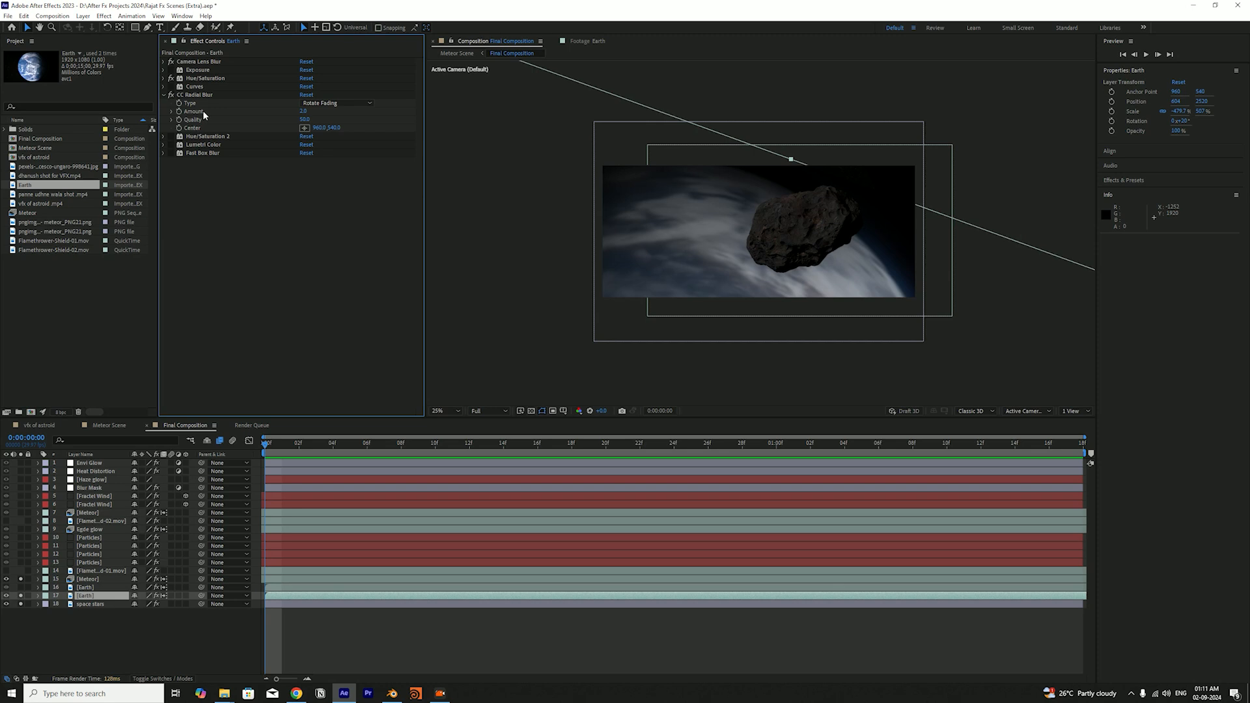
pyautogui.click(166, 95)
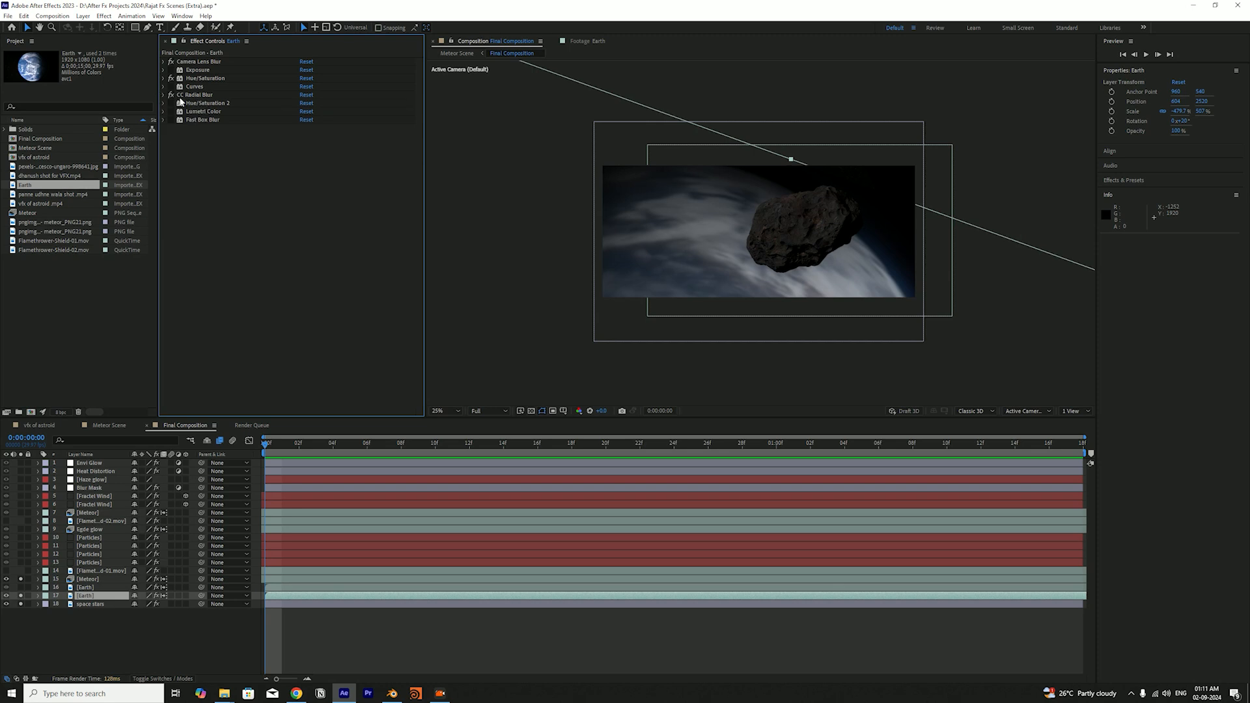
pyautogui.hotkey('ctrl', 's')
# Enable Hue/Saturation 2, Lumetri Color and Fast Box Blur on the lower Earth layer, checking the blur on and off, and save
pyautogui.click(172, 104)
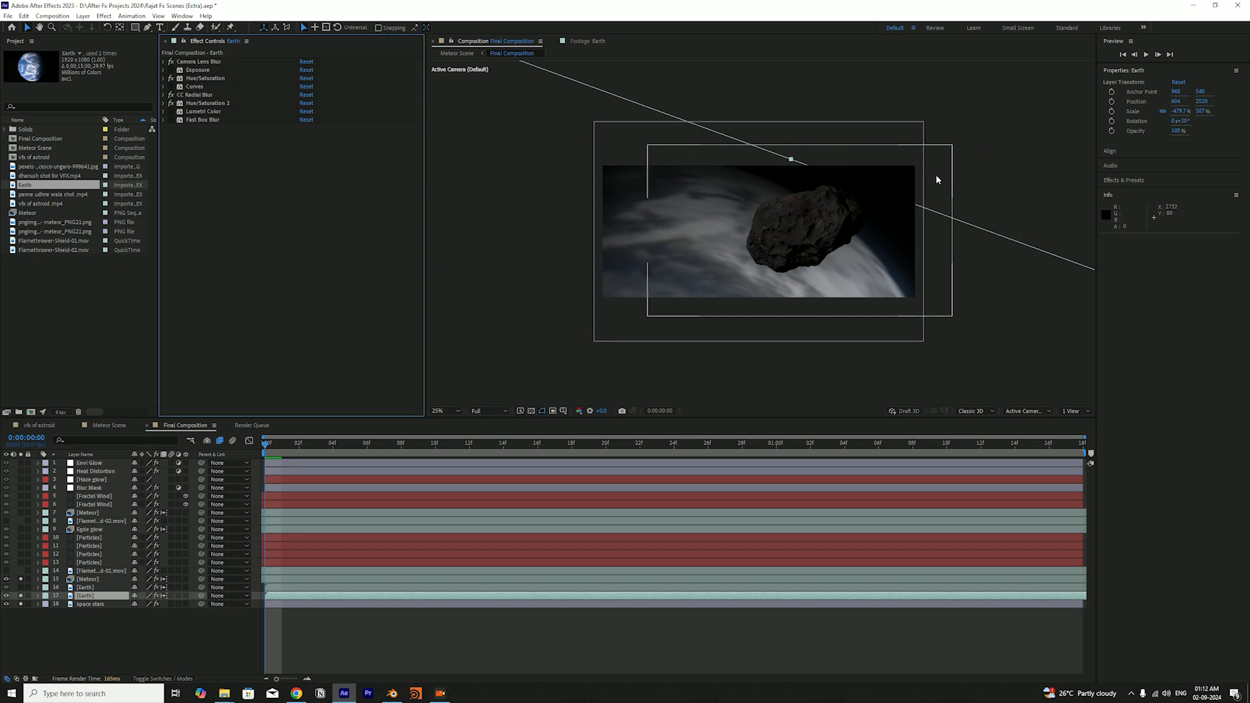
pyautogui.click(172, 112)
pyautogui.click(170, 119)
pyautogui.click(170, 119)
pyautogui.click(172, 120)
pyautogui.click(172, 121)
pyautogui.hotkey('ctrl', 's')
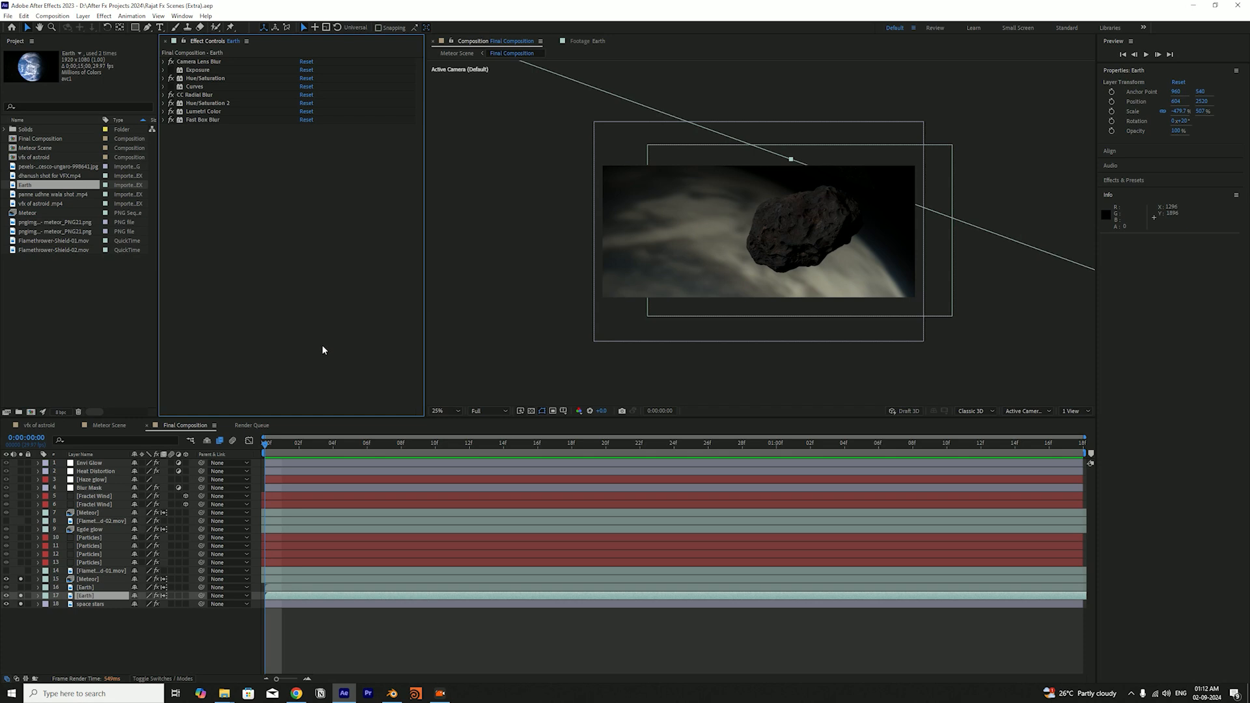
# Compare the lower Earth layer repeatedly with and without its whole effect stack, leave the effects on, and save the project
pyautogui.click(156, 597)
pyautogui.click(157, 597)
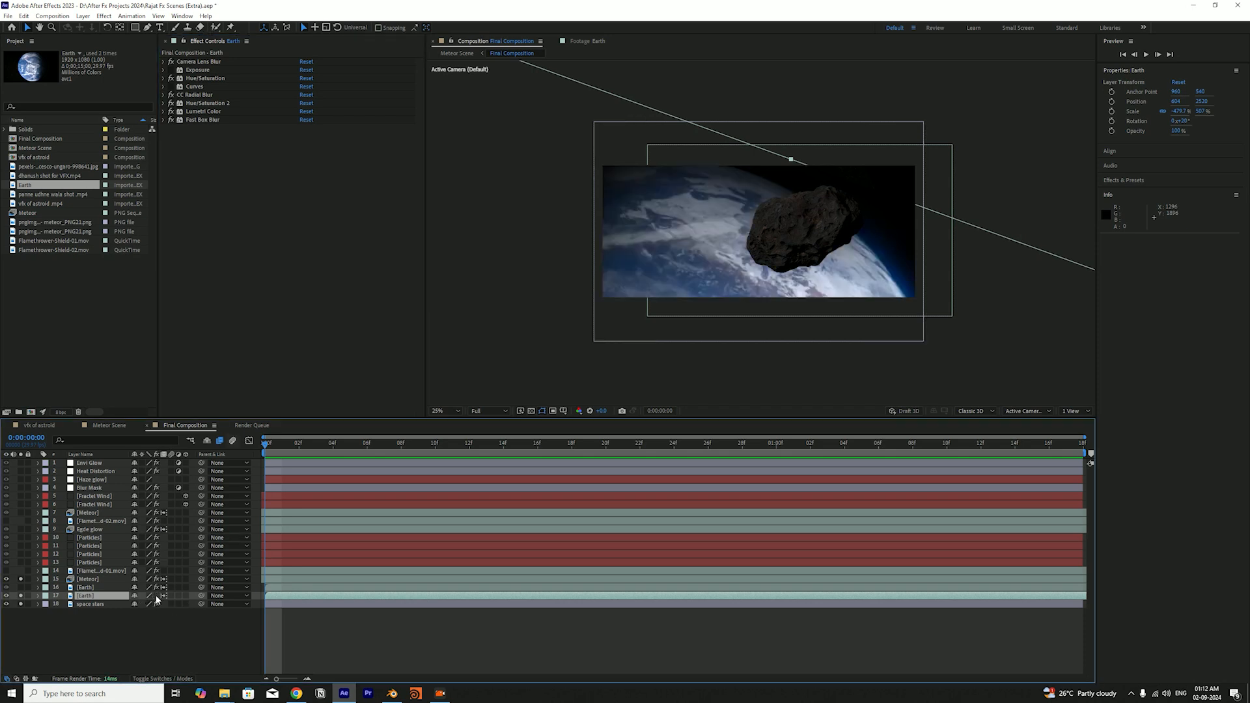
pyautogui.click(157, 597)
pyautogui.click(157, 597)
pyautogui.click(156, 597)
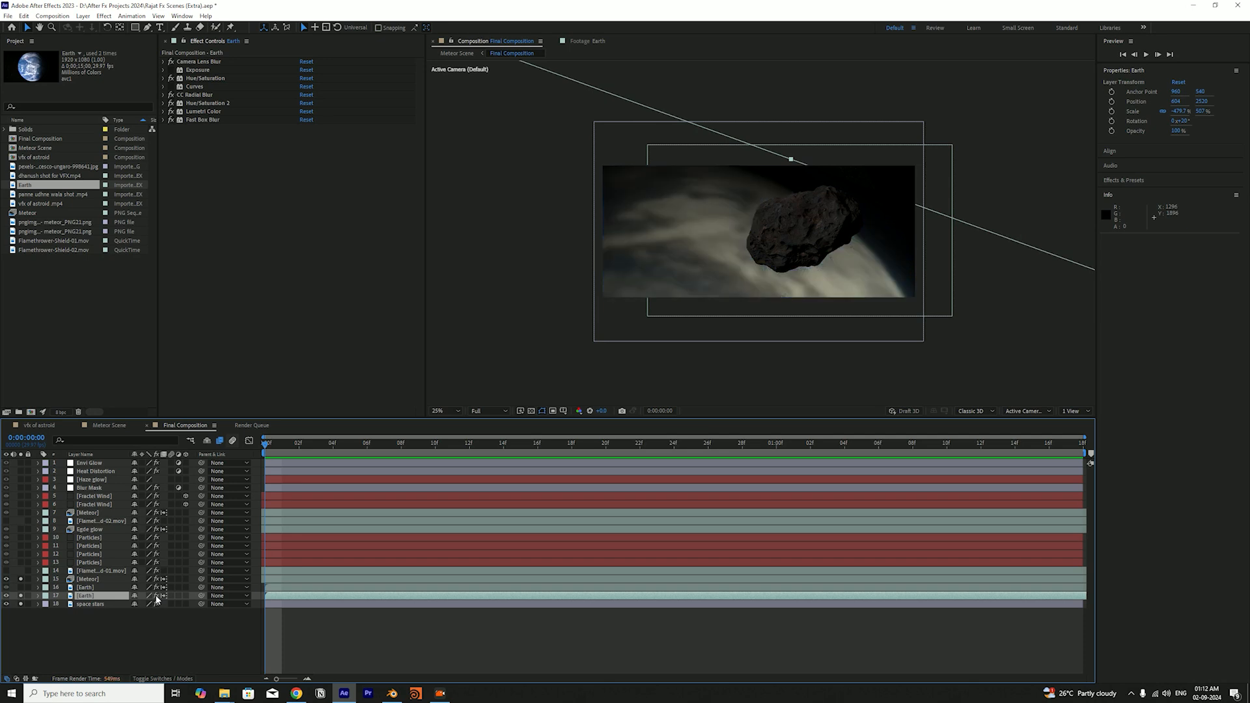
pyautogui.hotkey('ctrl', 's')
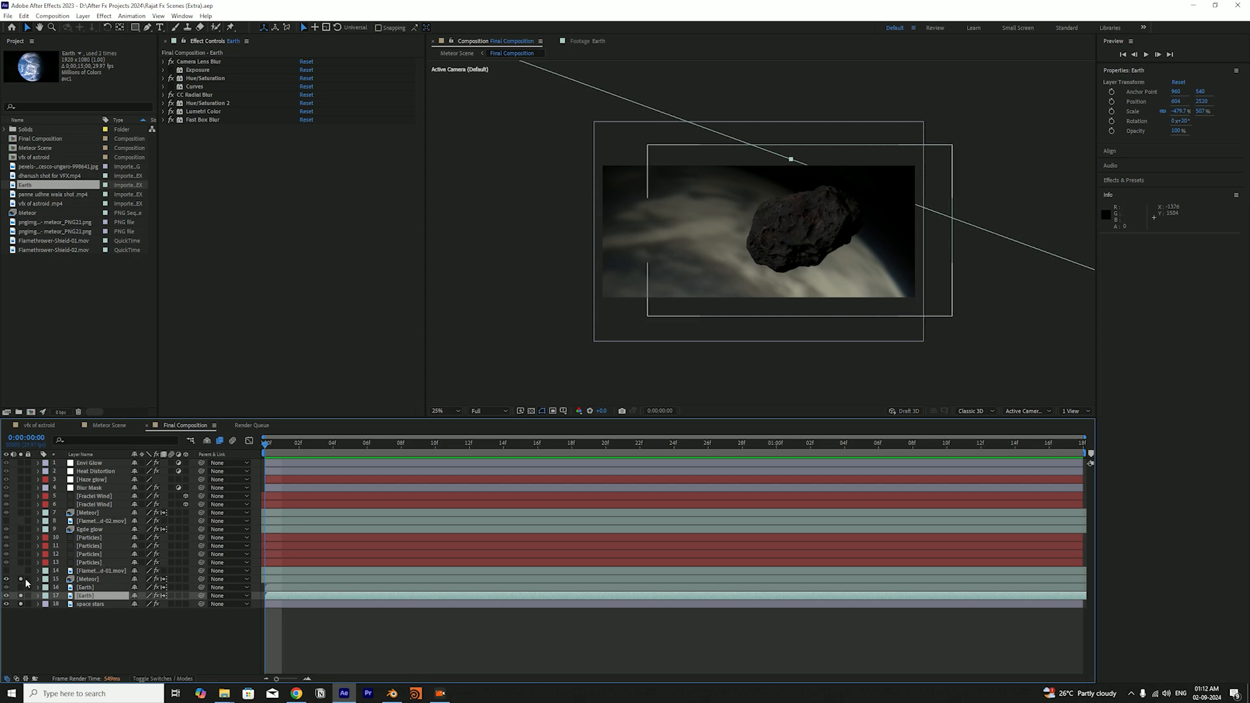
# View the meteor alone by unsoloing the lower Earth and space stars layers, and solo both layers again
pyautogui.moveTo(21, 597); pyautogui.dragTo(22, 605)
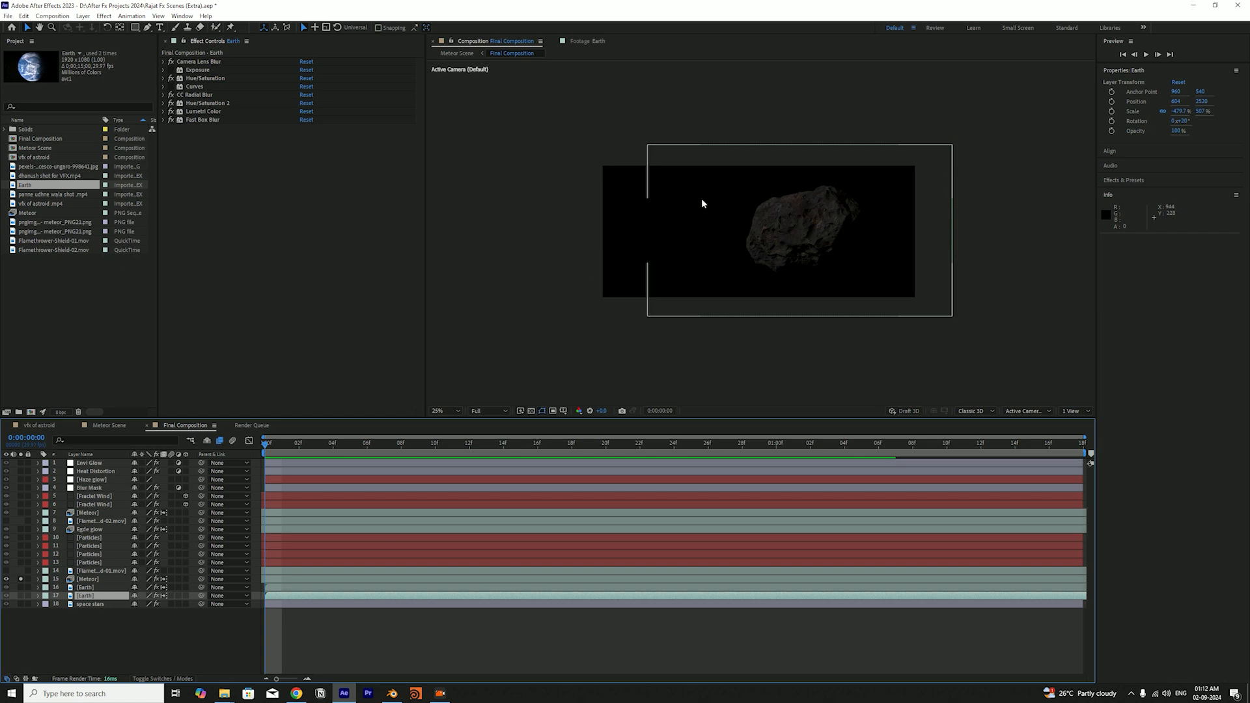
pyautogui.click(21, 604)
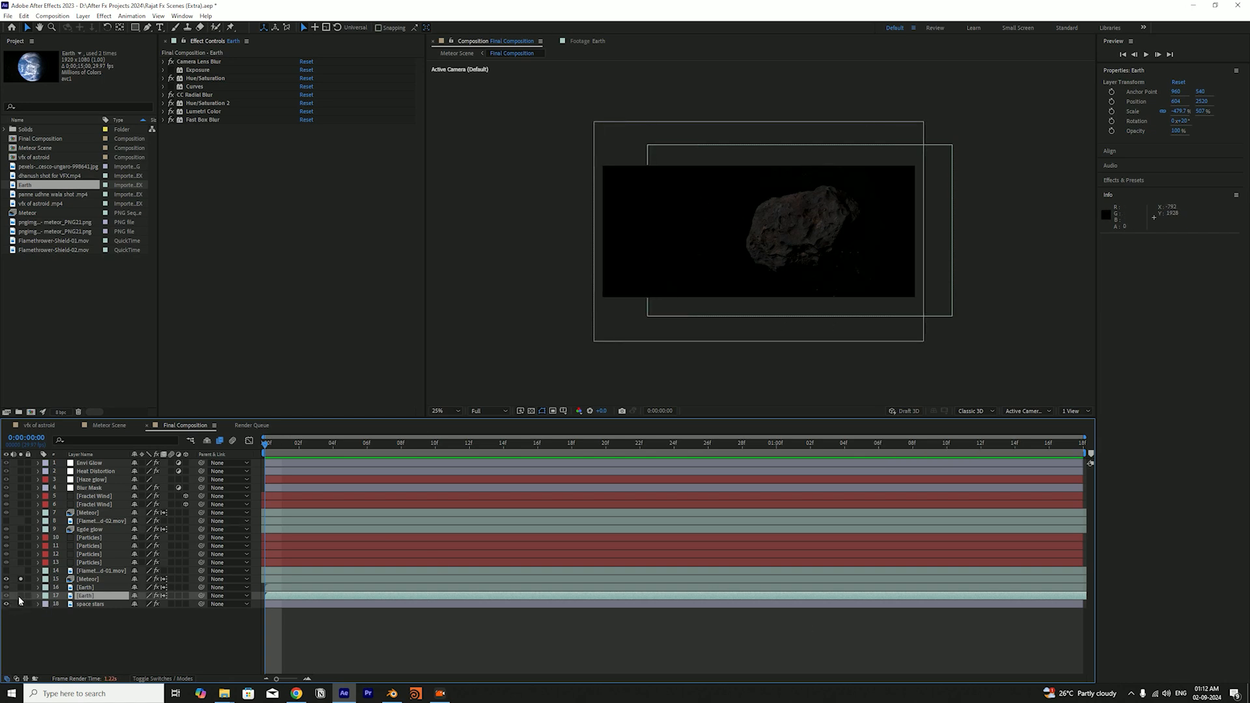
pyautogui.click(20, 595)
pyautogui.click(57, 628)
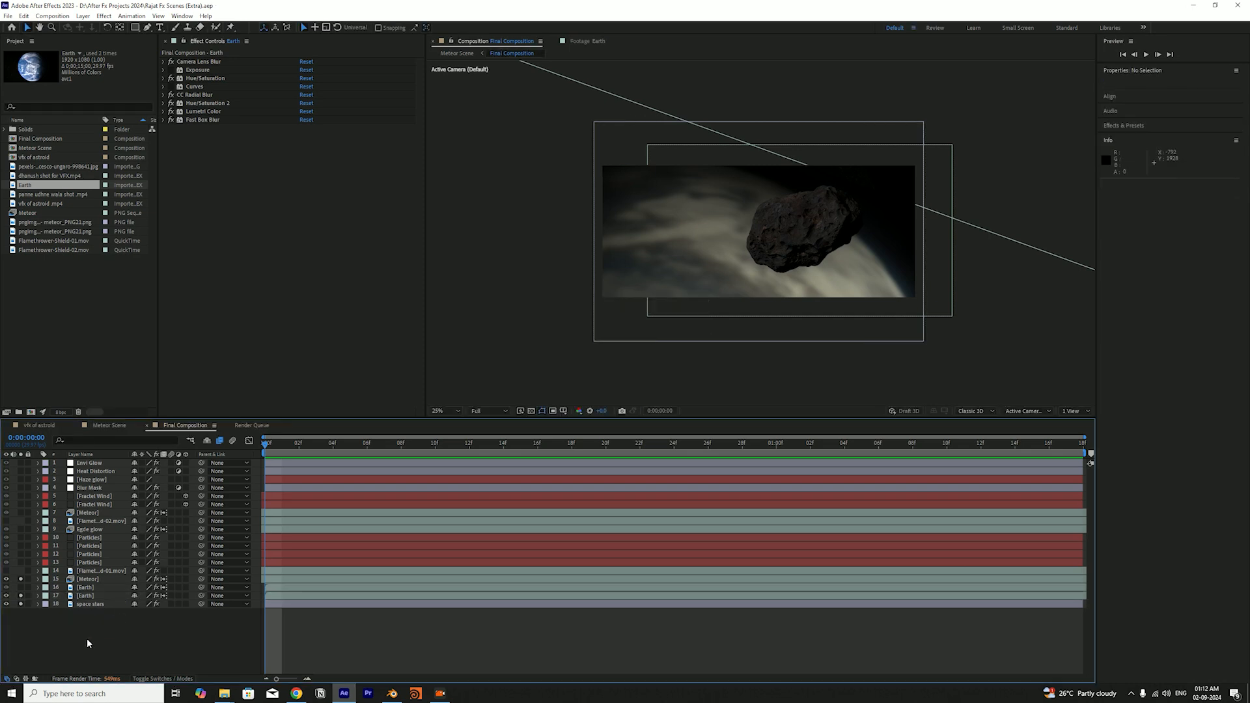
# Inspect the effects on the space stars and both Earth layers, and compare the scene with and without the upper Earth layer soloed
pyautogui.click(91, 604)
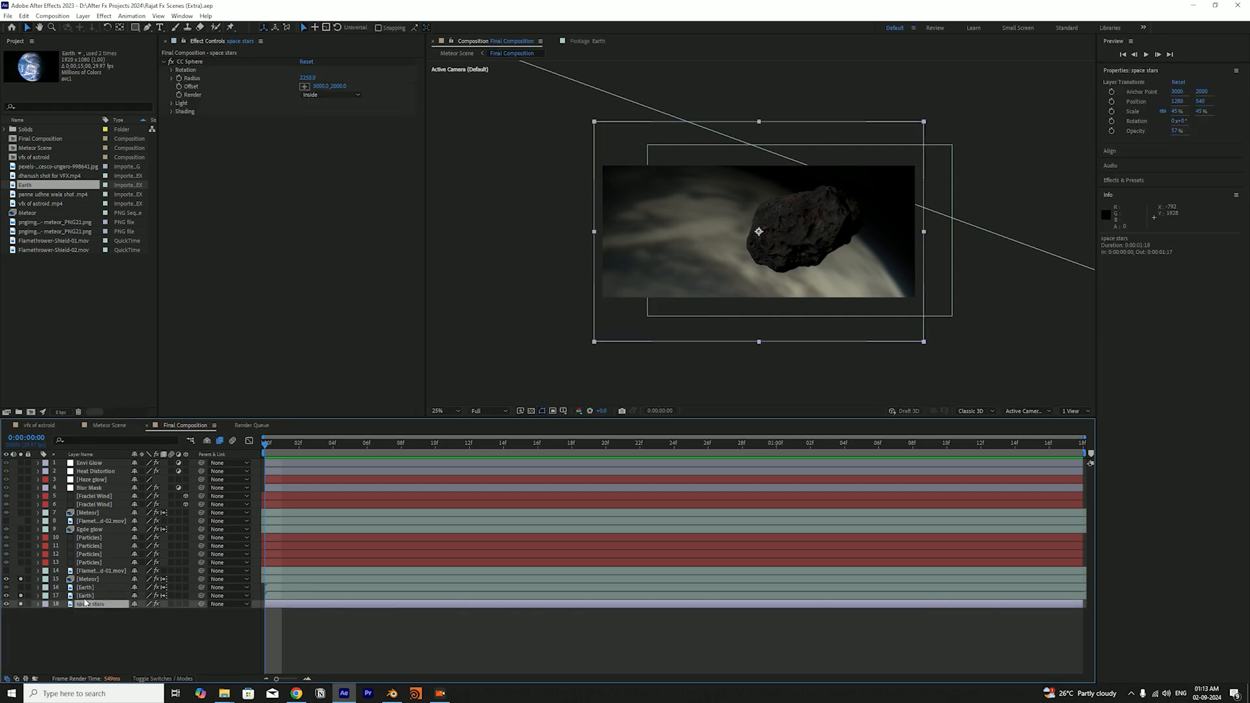
pyautogui.click(86, 597)
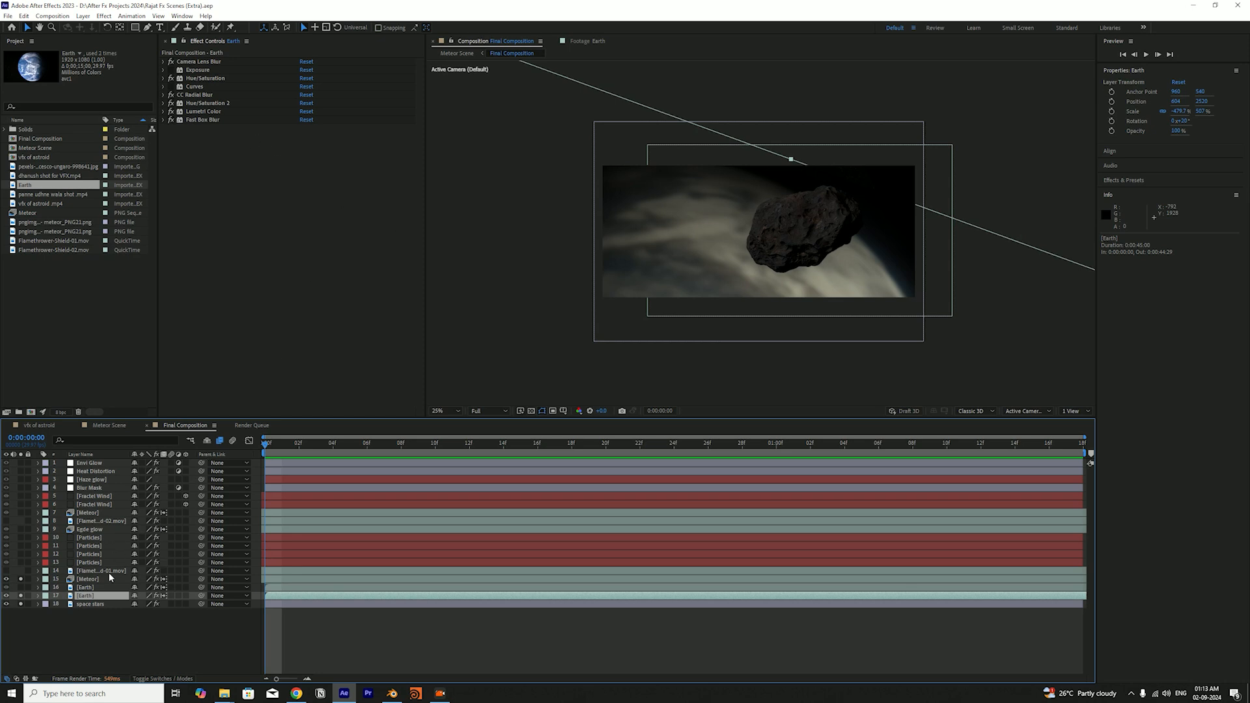
pyautogui.click(88, 588)
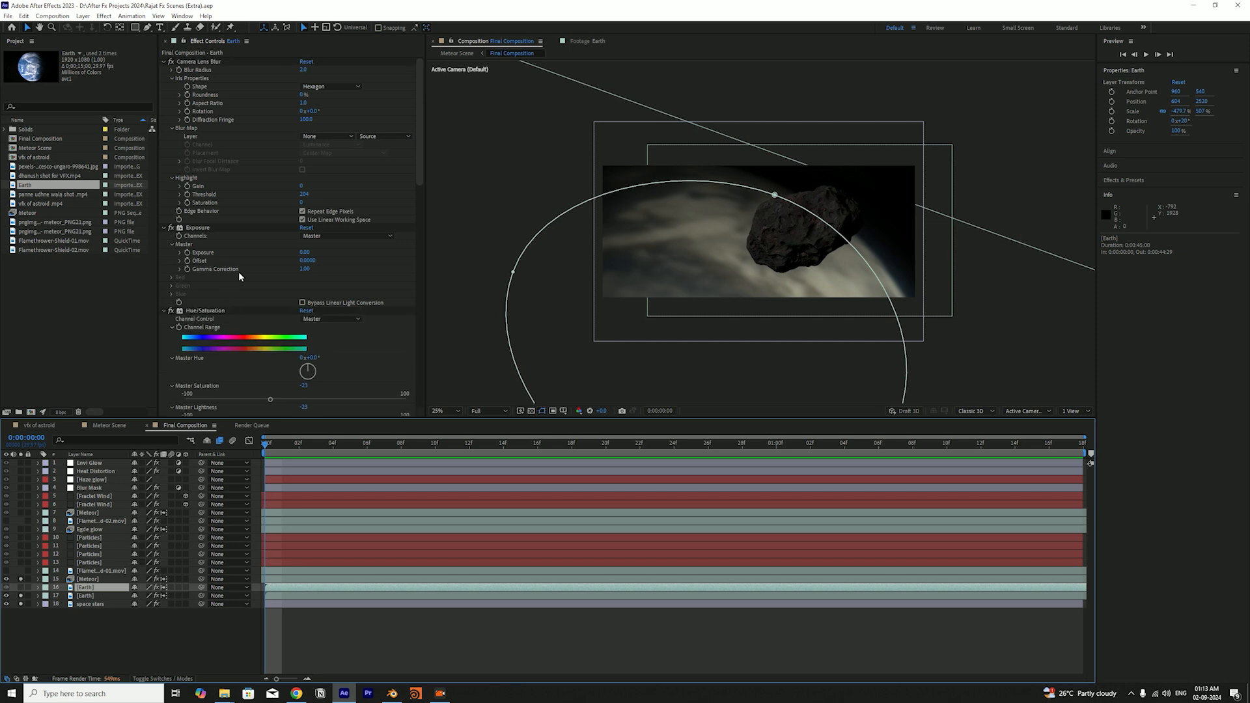
pyautogui.click(21, 587)
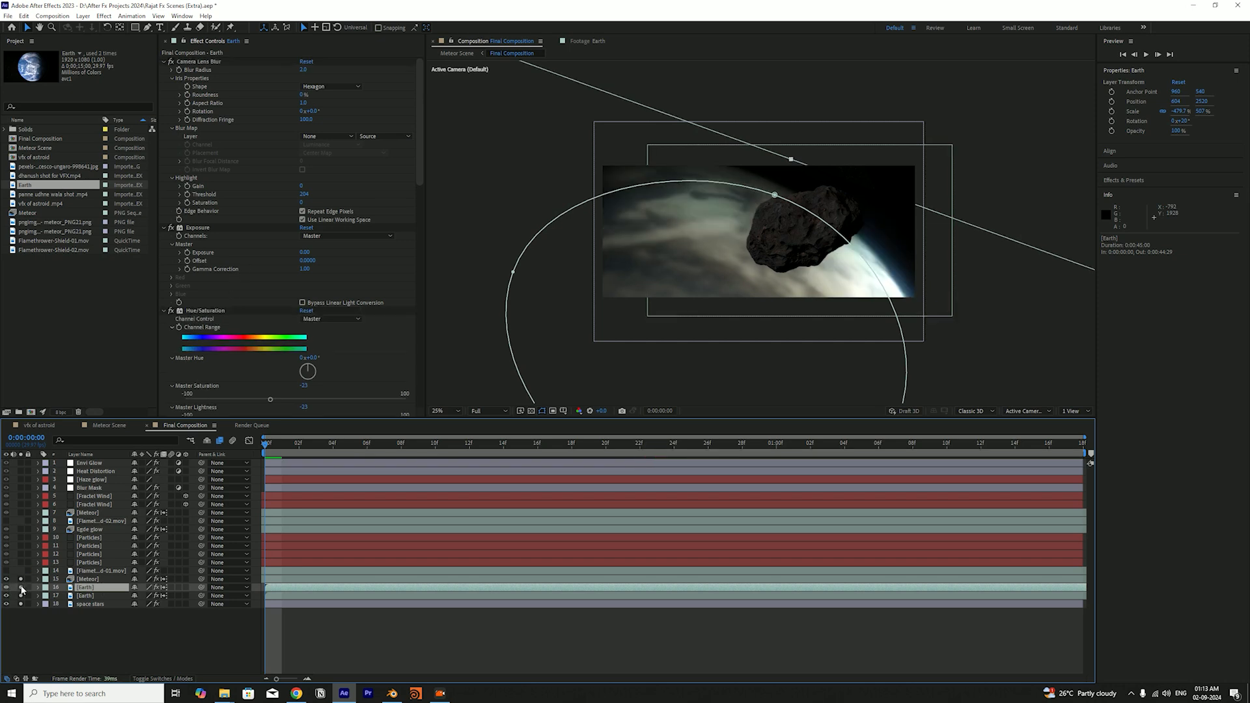
pyautogui.click(21, 588)
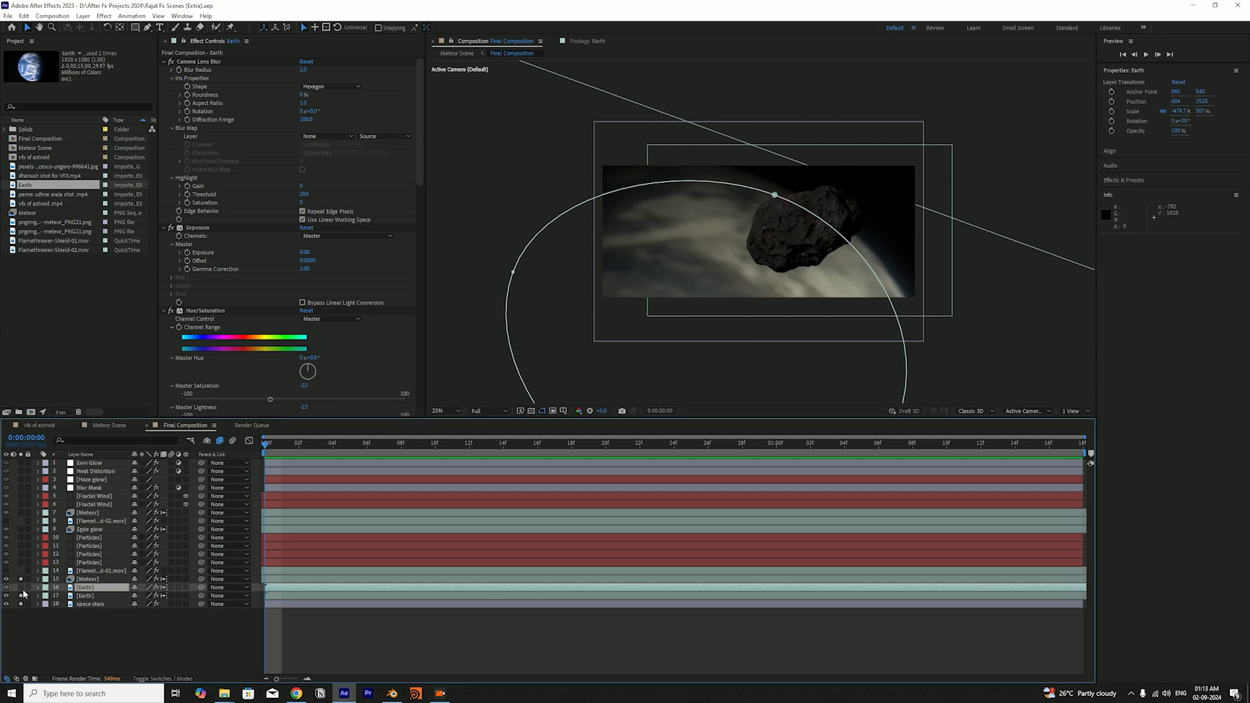
pyautogui.click(79, 619)
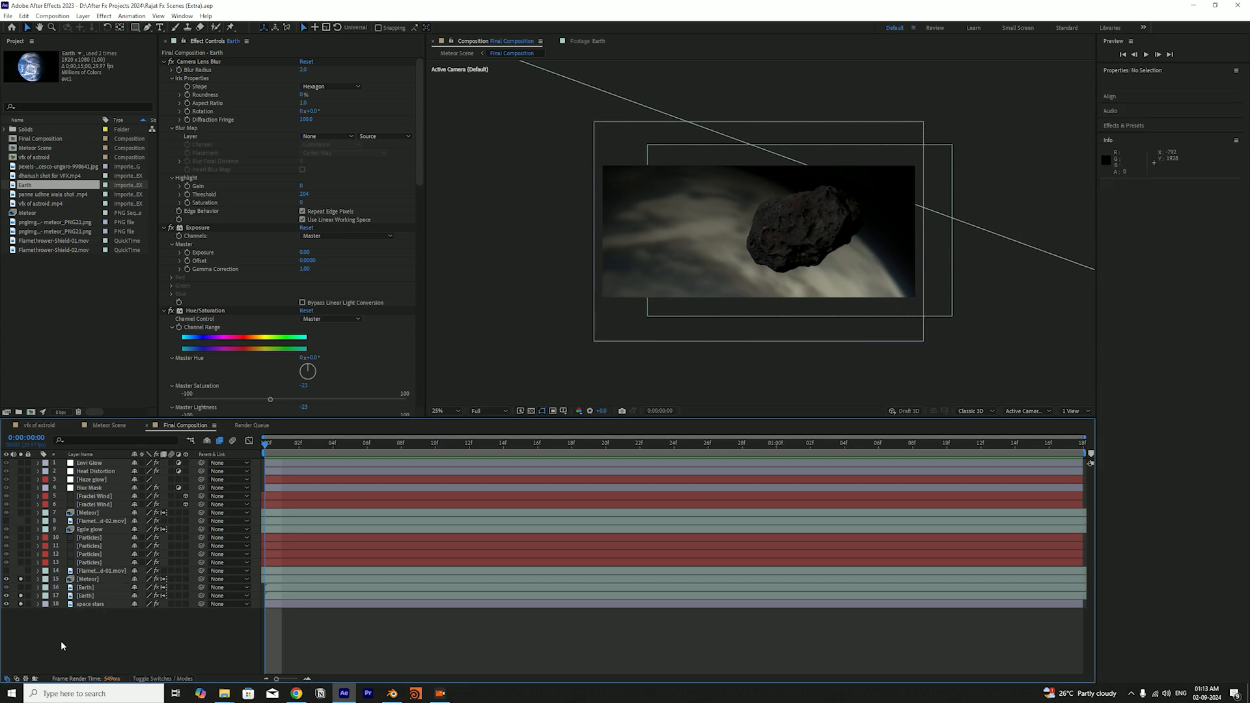
# Duplicate the lower Earth layer, draw a large elliptical mask on the copy, and fit its upper edge to the planet's rim
pyautogui.click(86, 595)
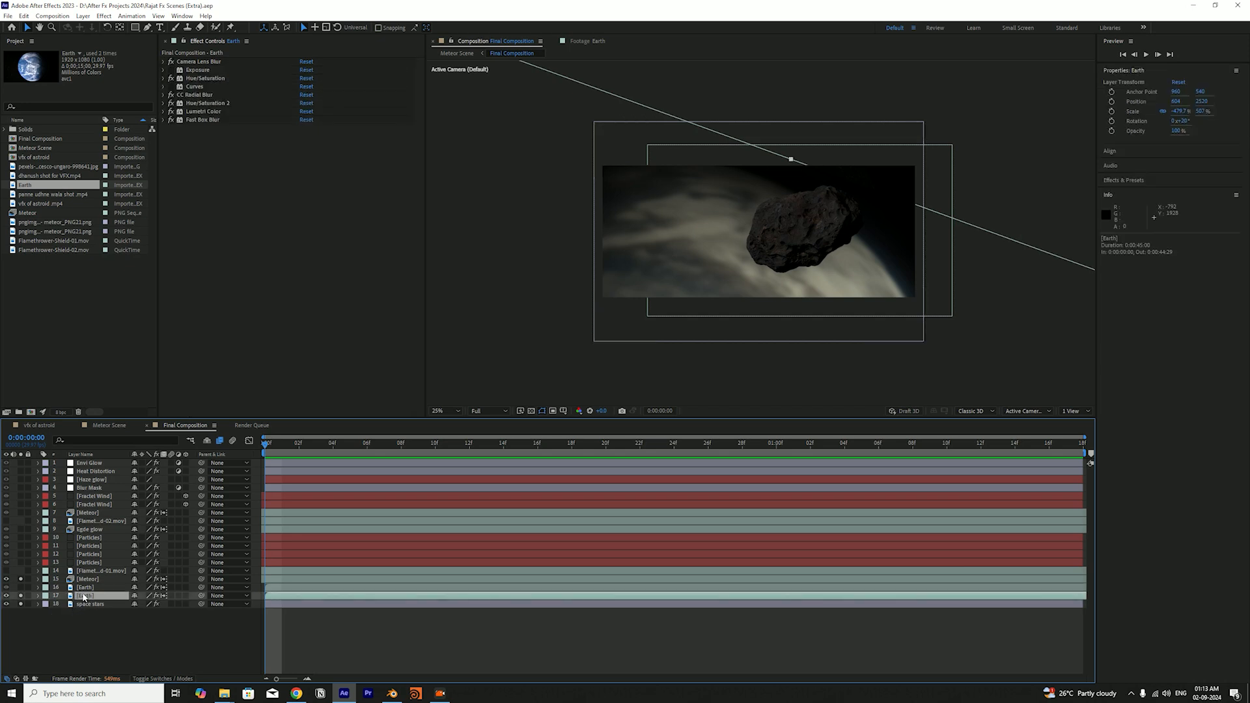
pyautogui.hotkey('ctrl', 'd')
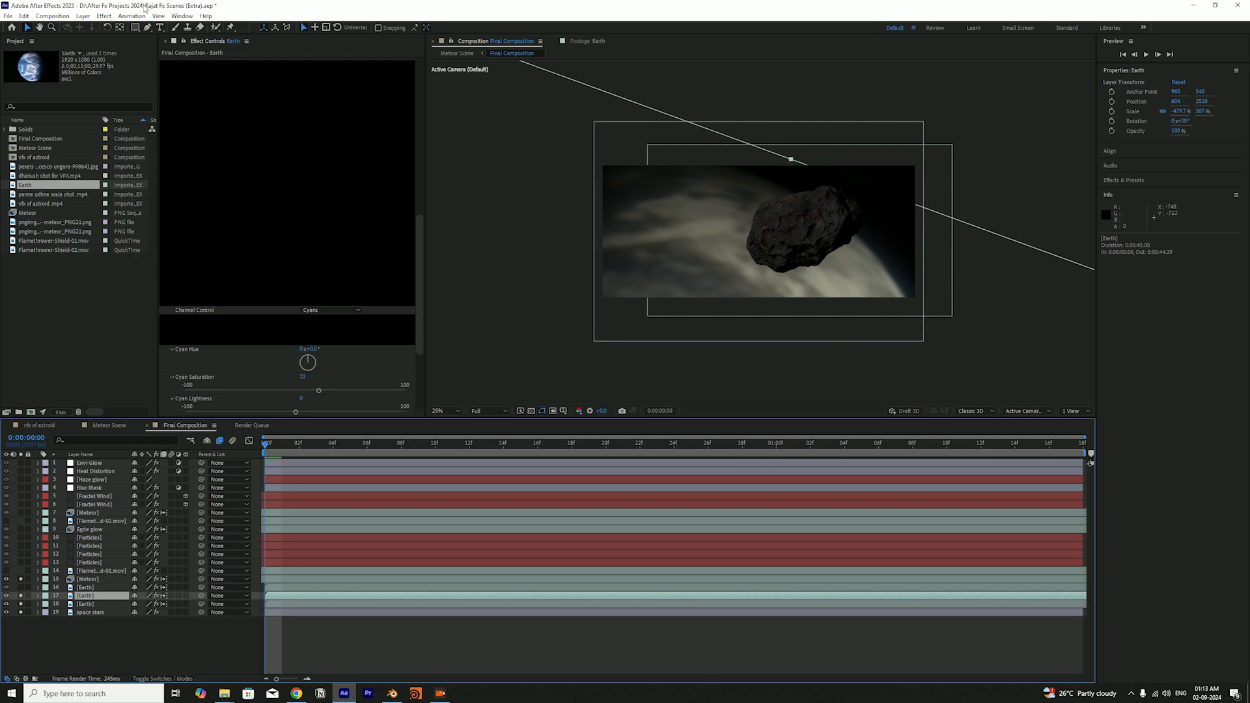
pyautogui.moveTo(135, 27); pyautogui.dragTo(179, 48)
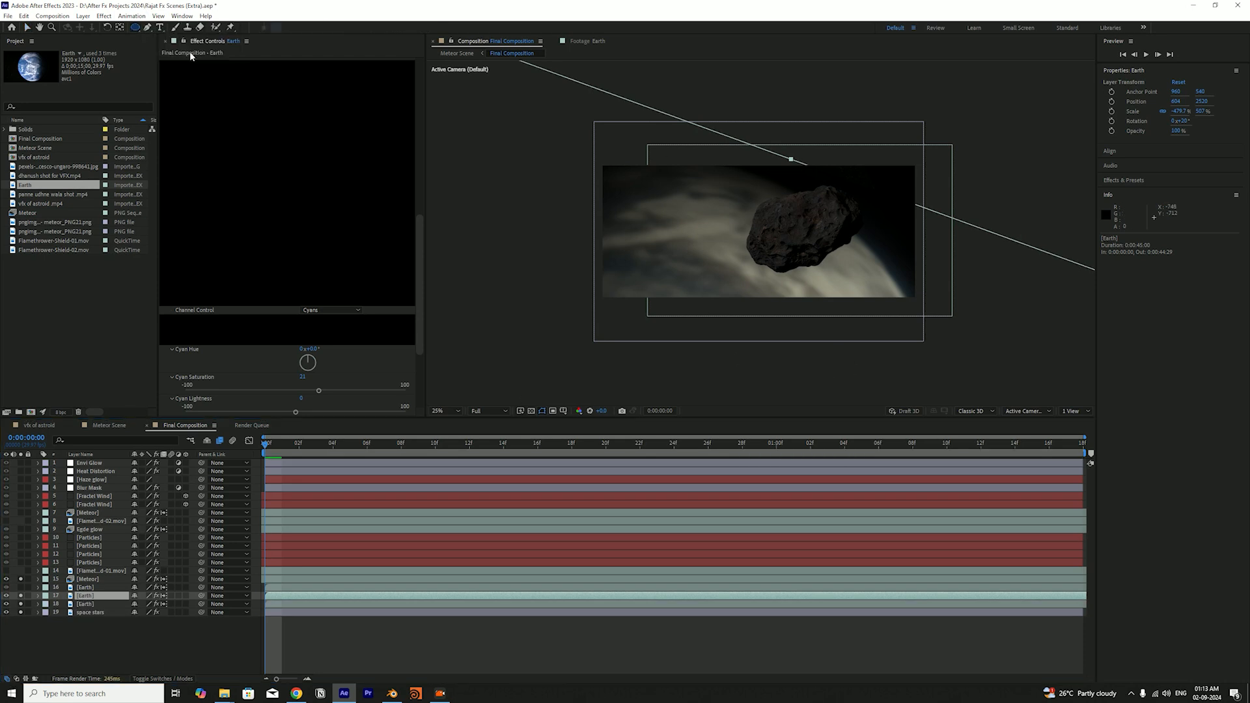
pyautogui.moveTo(547, 170); pyautogui.dragTo(816, 523)
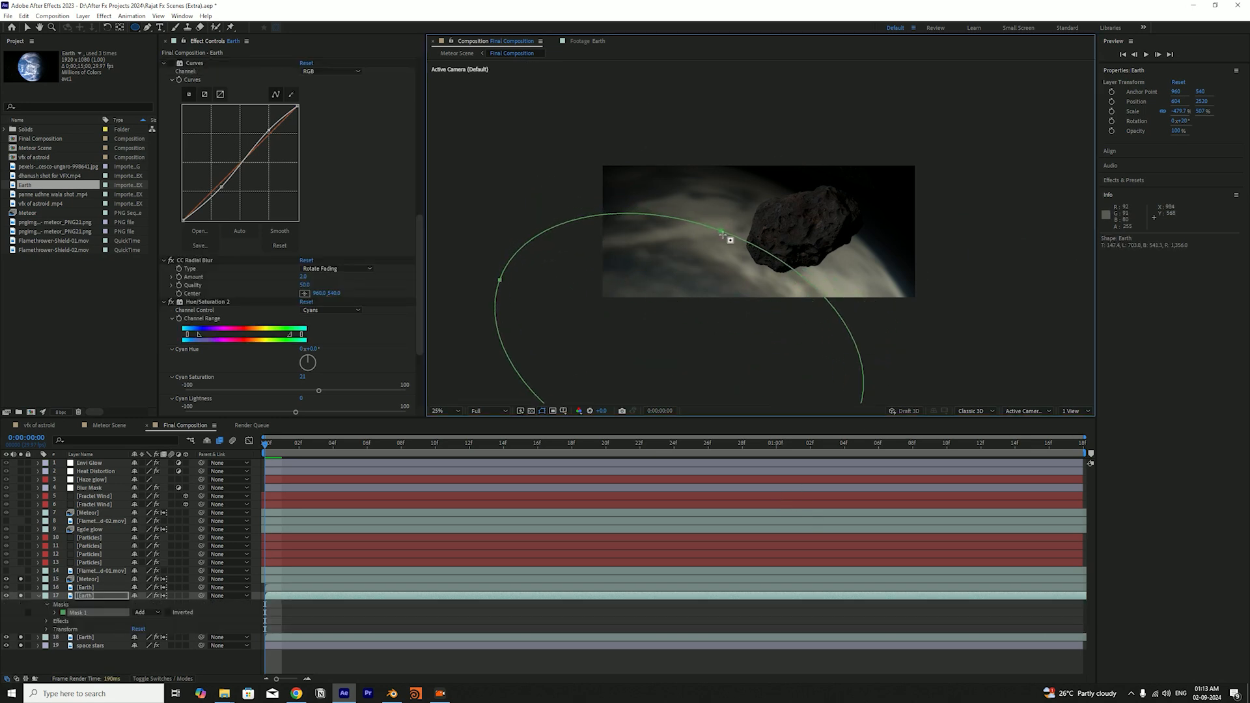
pyautogui.press('v')
pyautogui.moveTo(727, 232); pyautogui.dragTo(756, 195)
pyautogui.click(816, 138)
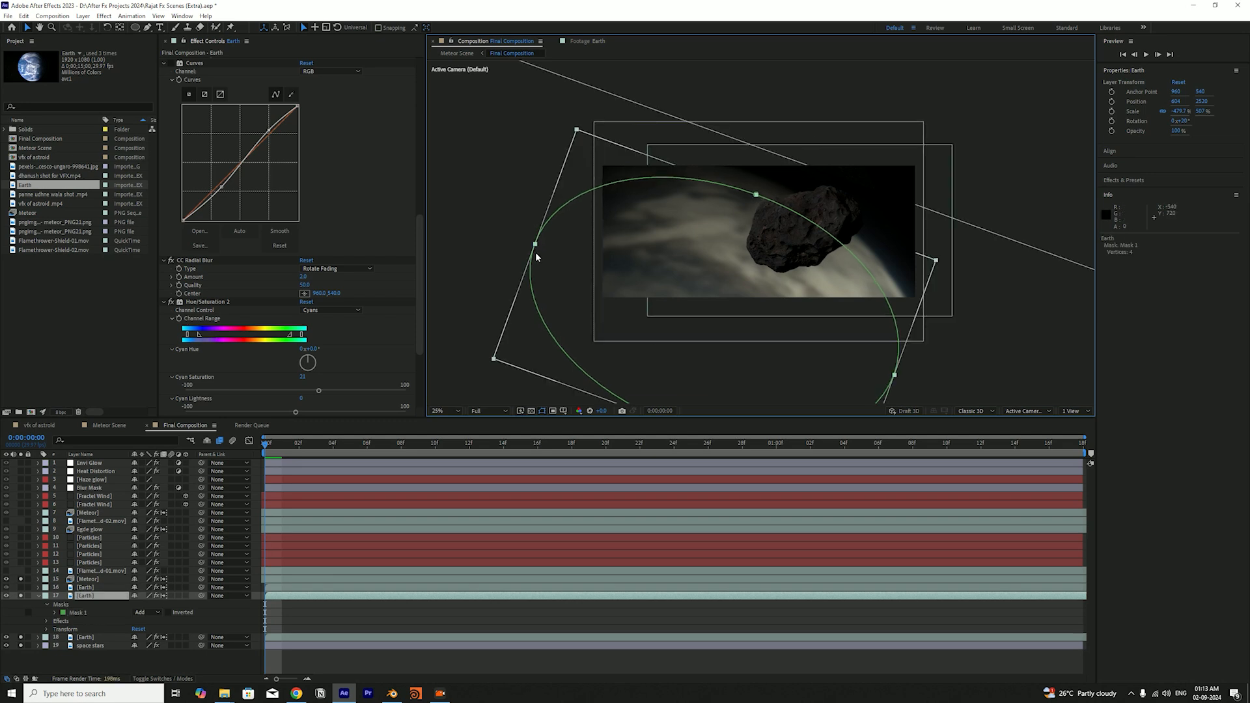
# Adjust the elliptical mask's points around the Earth's curve, save the project, and delete the duplicated Earth layer
pyautogui.click(534, 245)
pyautogui.moveTo(535, 244); pyautogui.dragTo(521, 230)
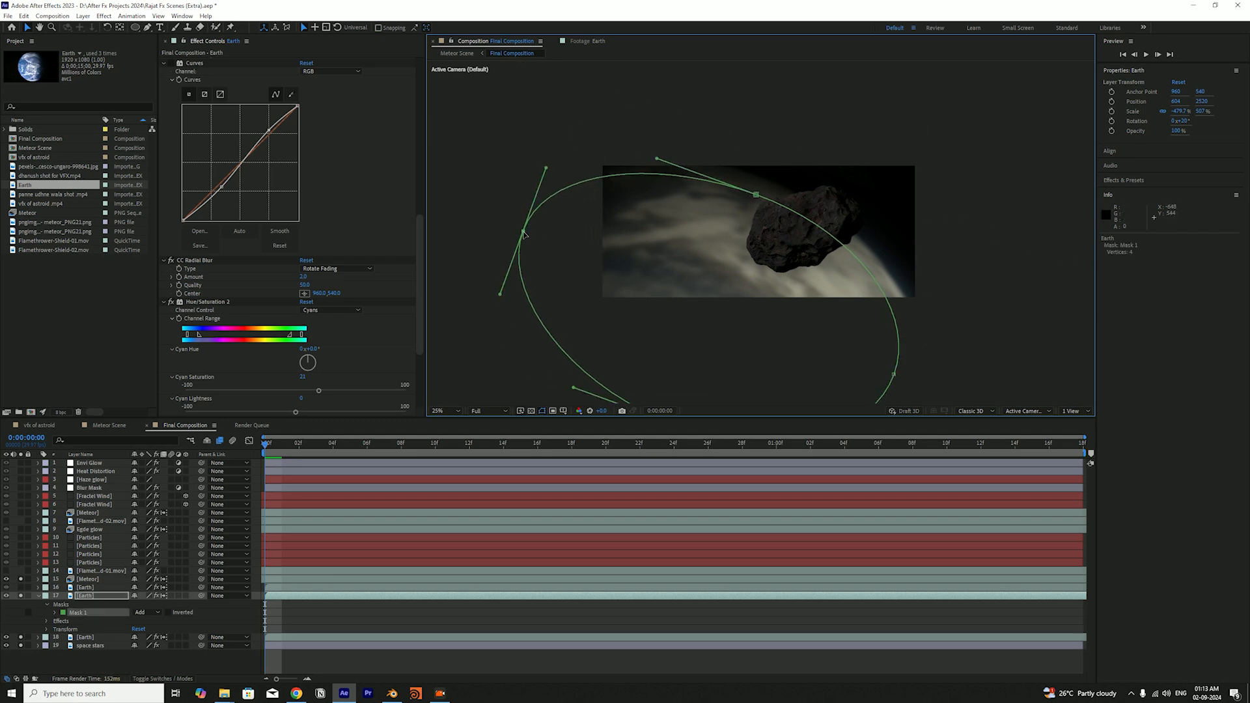
pyautogui.moveTo(896, 379); pyautogui.dragTo(904, 386)
pyautogui.hotkey('ctrl', 's')
pyautogui.moveTo(756, 195); pyautogui.dragTo(754, 201)
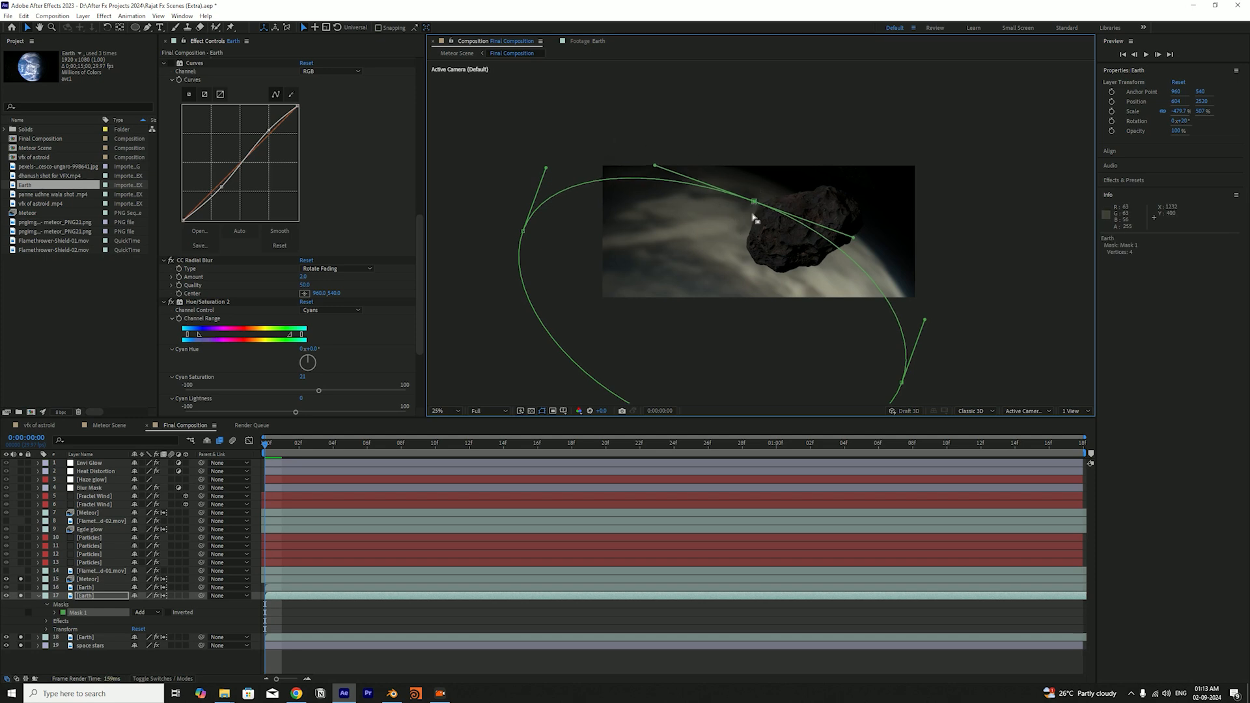
pyautogui.click(107, 596)
pyautogui.press('Delete')
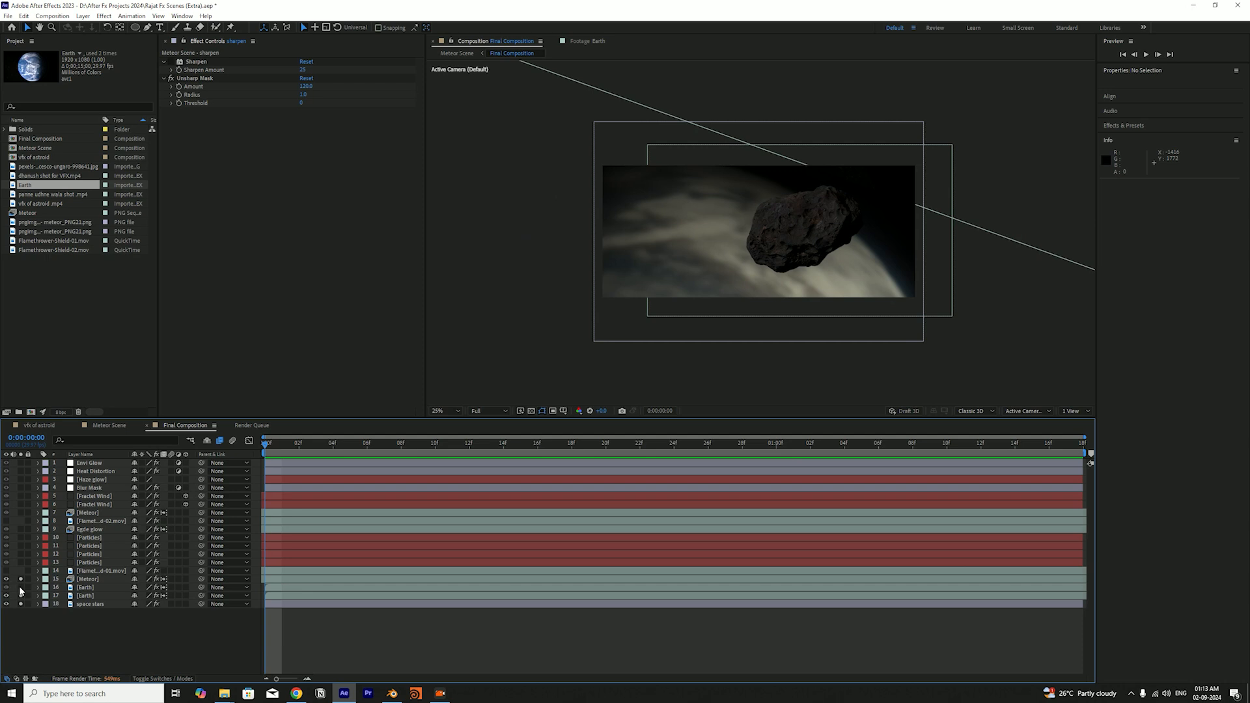
# Show the layers' blending modes and review the available modes for the upper Earth layer, keeping Add
pyautogui.click(82, 596)
pyautogui.press('F4')
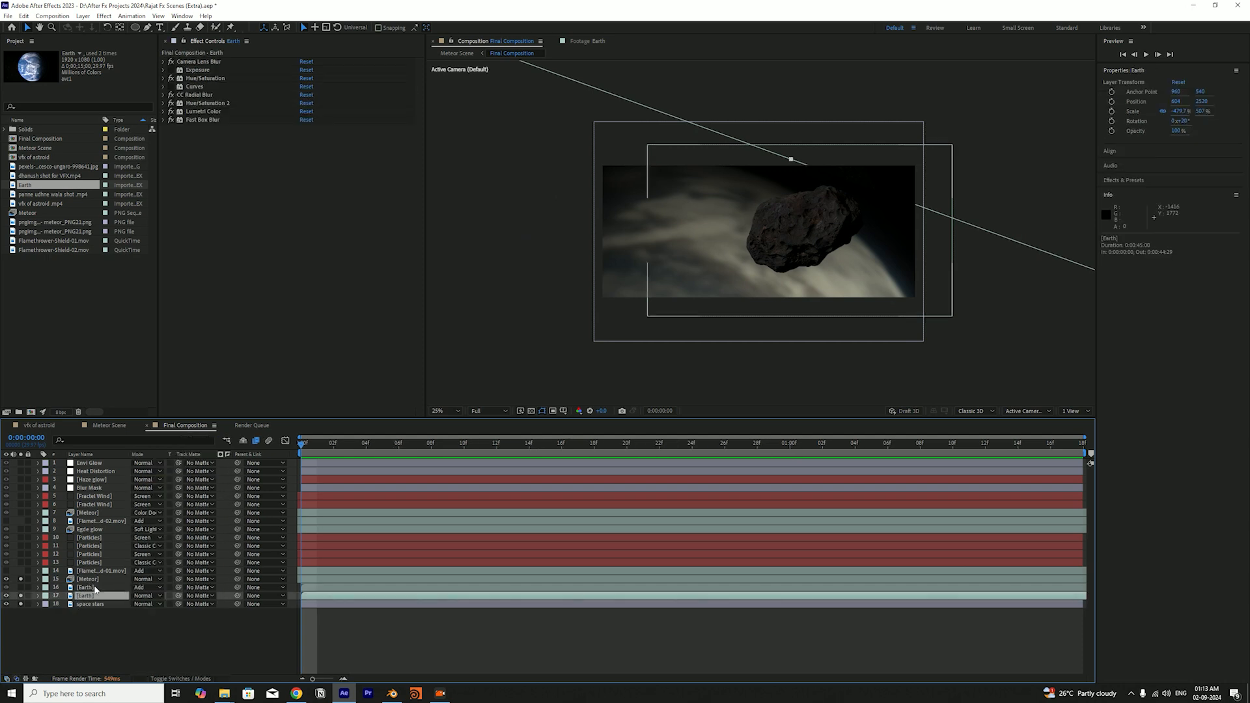
pyautogui.click(85, 589)
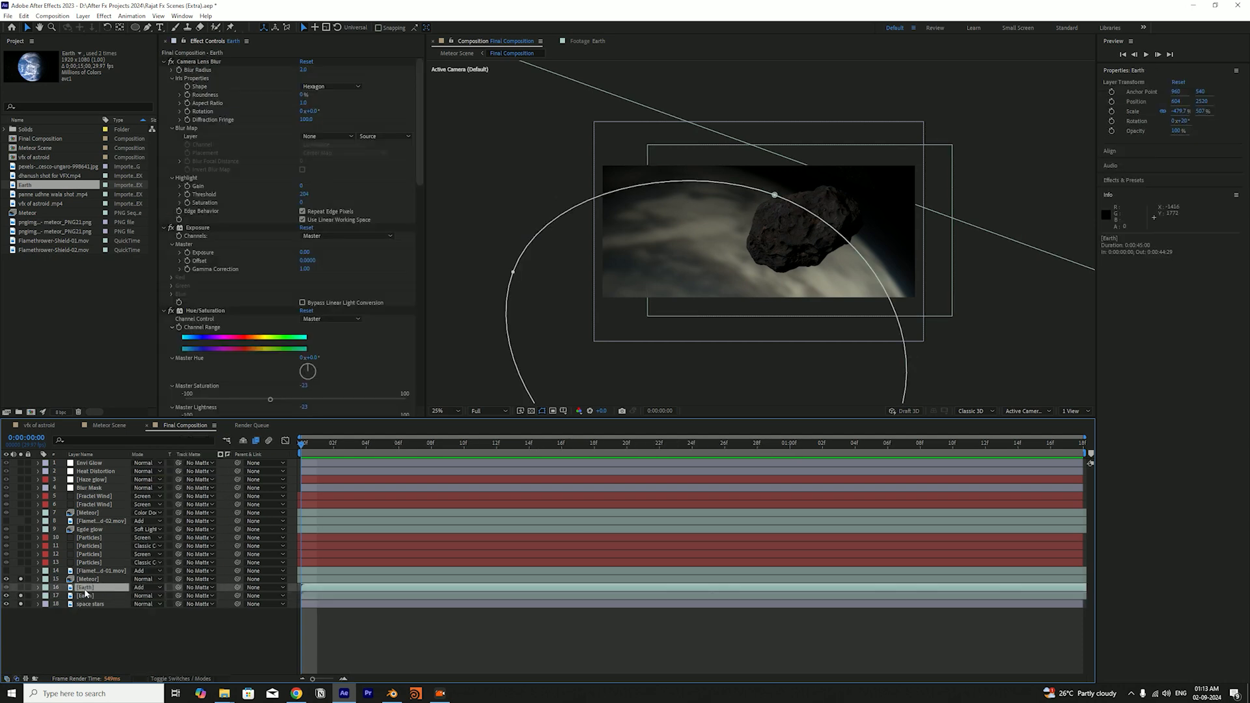
pyautogui.click(140, 588)
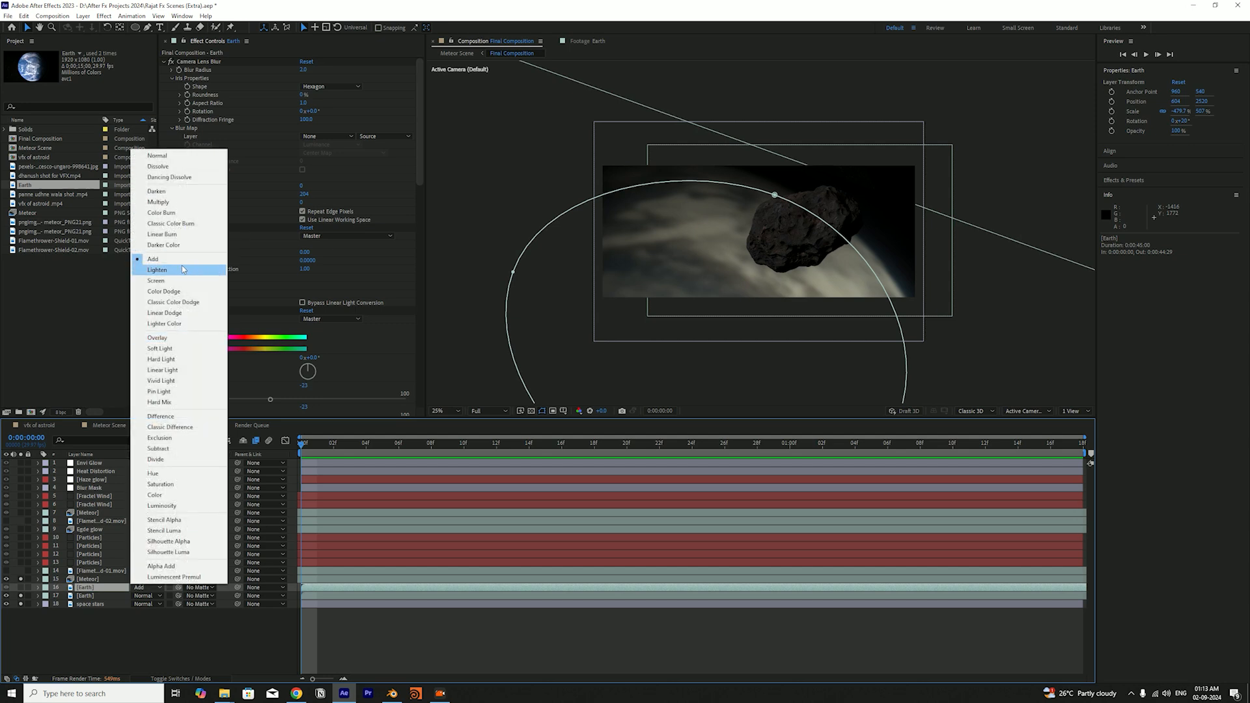
pyautogui.click(84, 627)
pyautogui.click(87, 588)
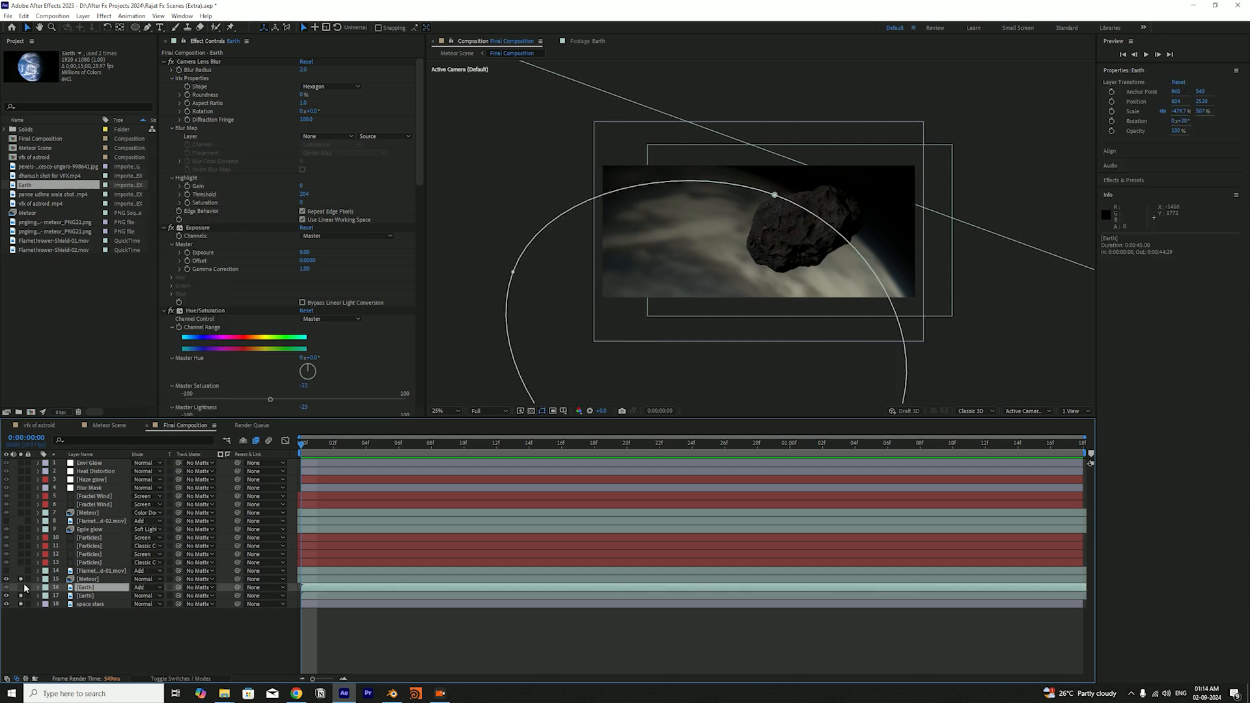
# Solo the upper Earth layer, save the project, and examine the layer's mask outline over the planet
pyautogui.click(21, 588)
pyautogui.hotkey('ctrl', 's')
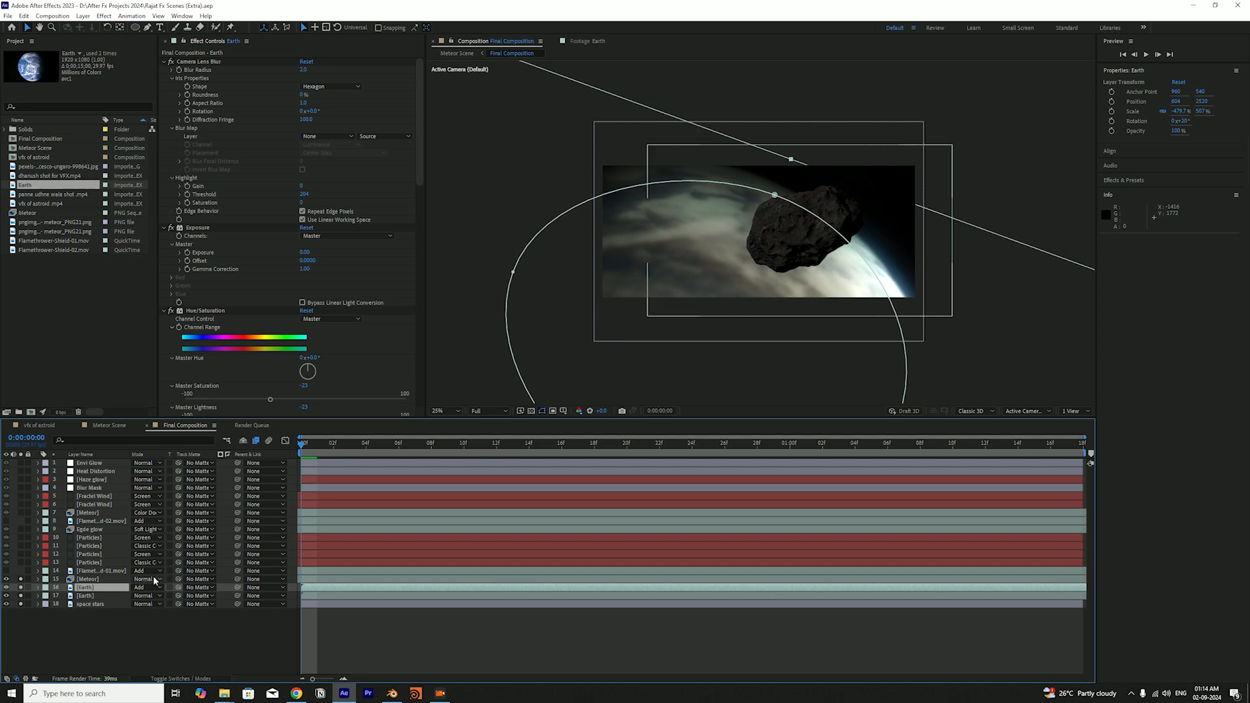
pyautogui.click(232, 615)
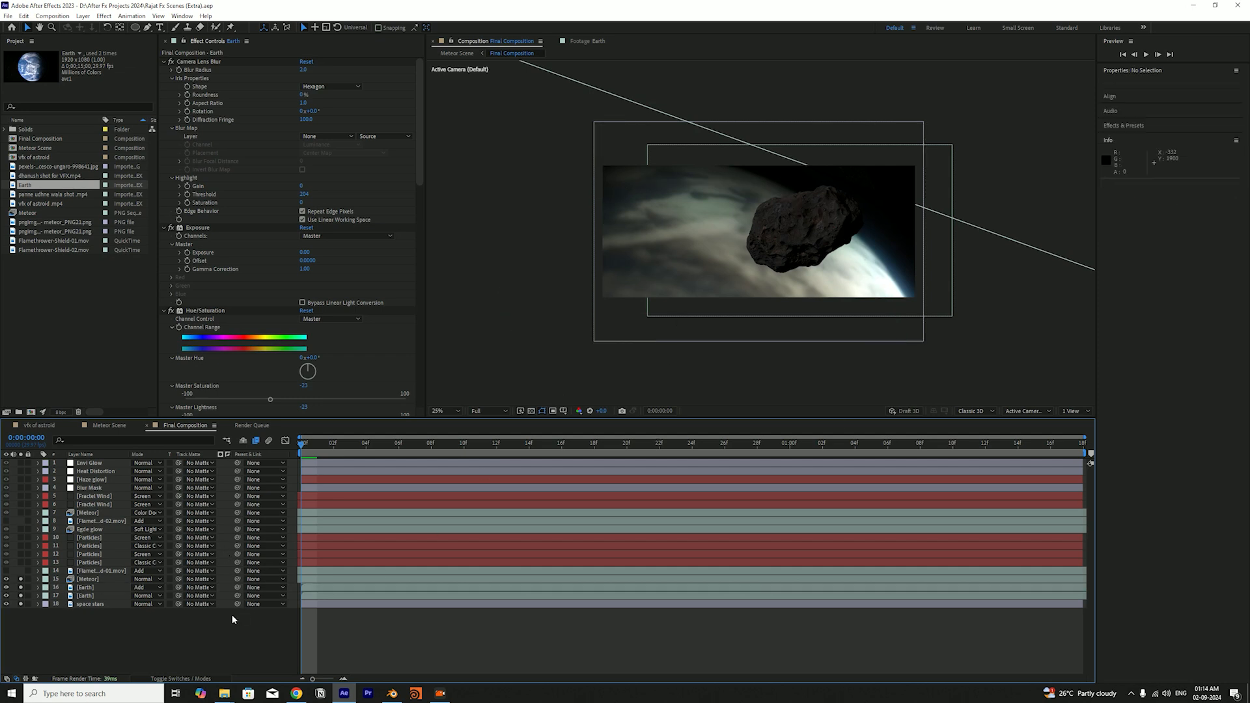
pyautogui.click(103, 588)
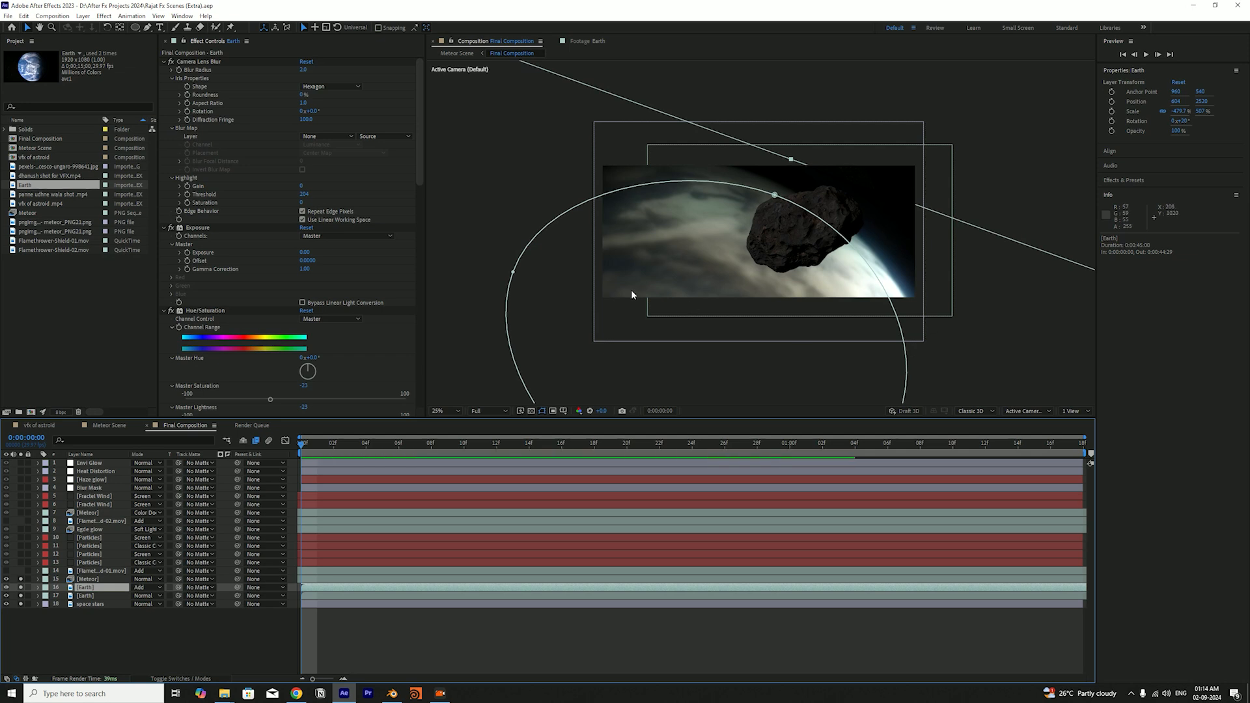
pyautogui.click(169, 656)
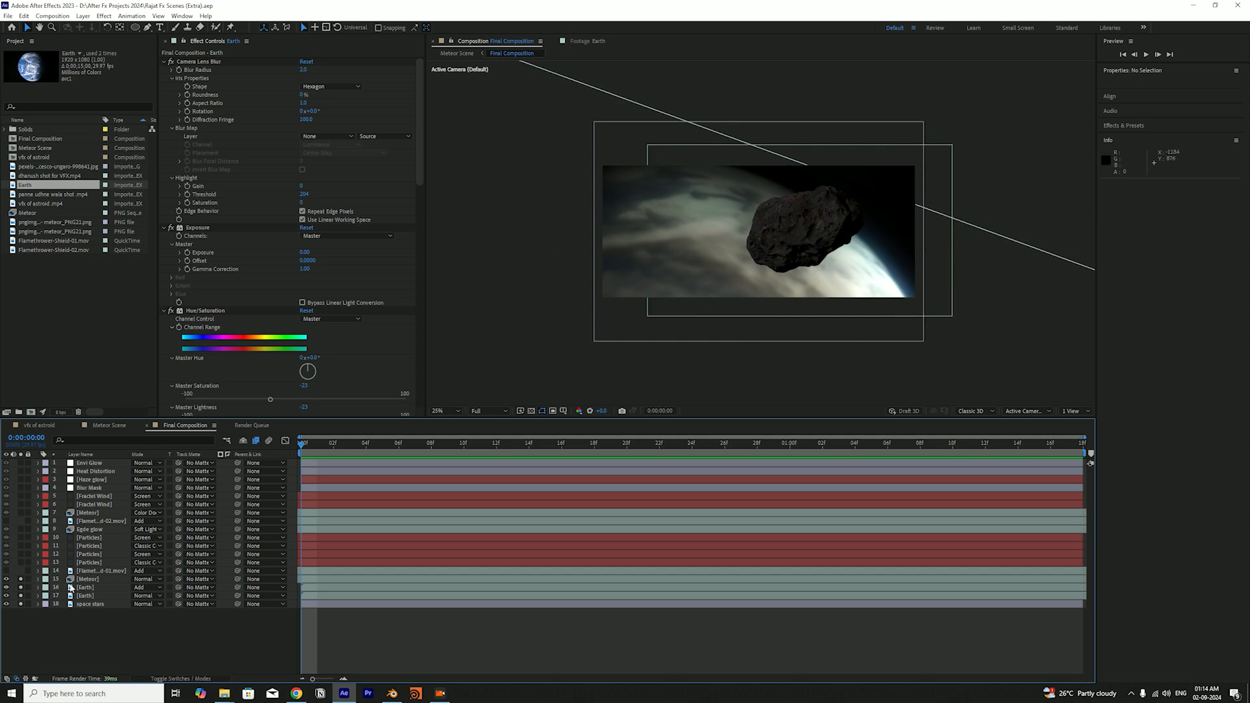
pyautogui.click(98, 588)
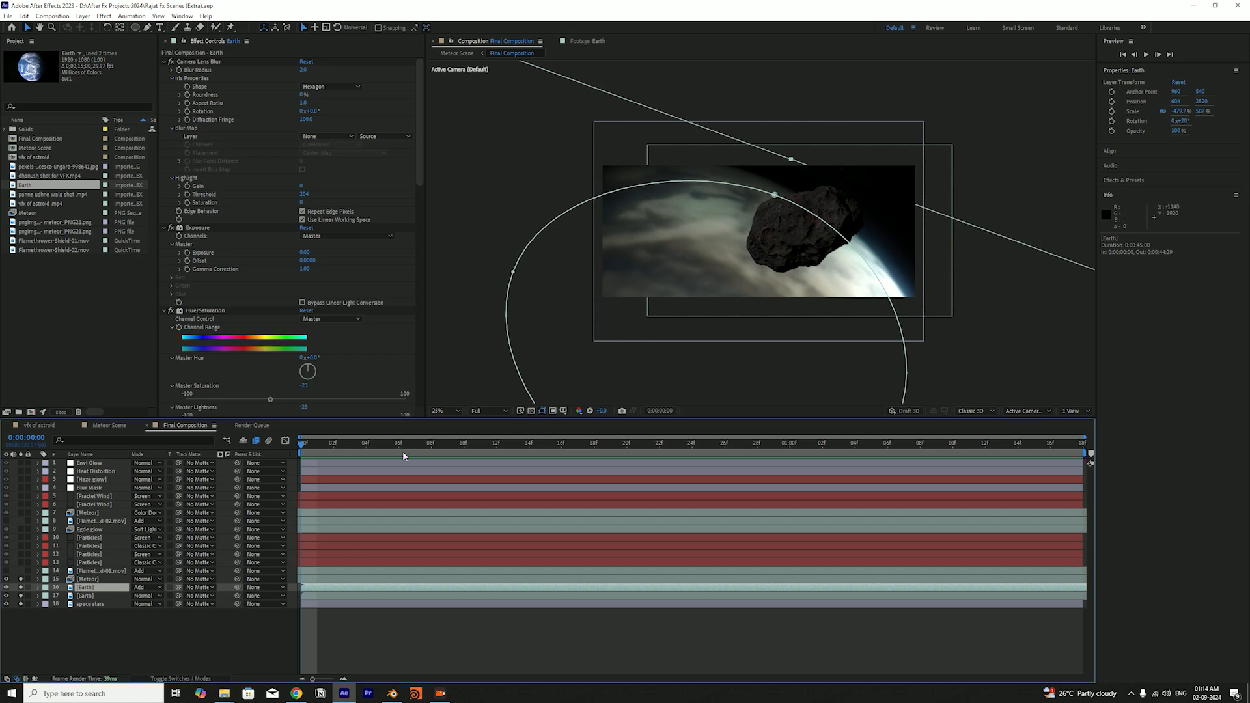
pyautogui.click(180, 607)
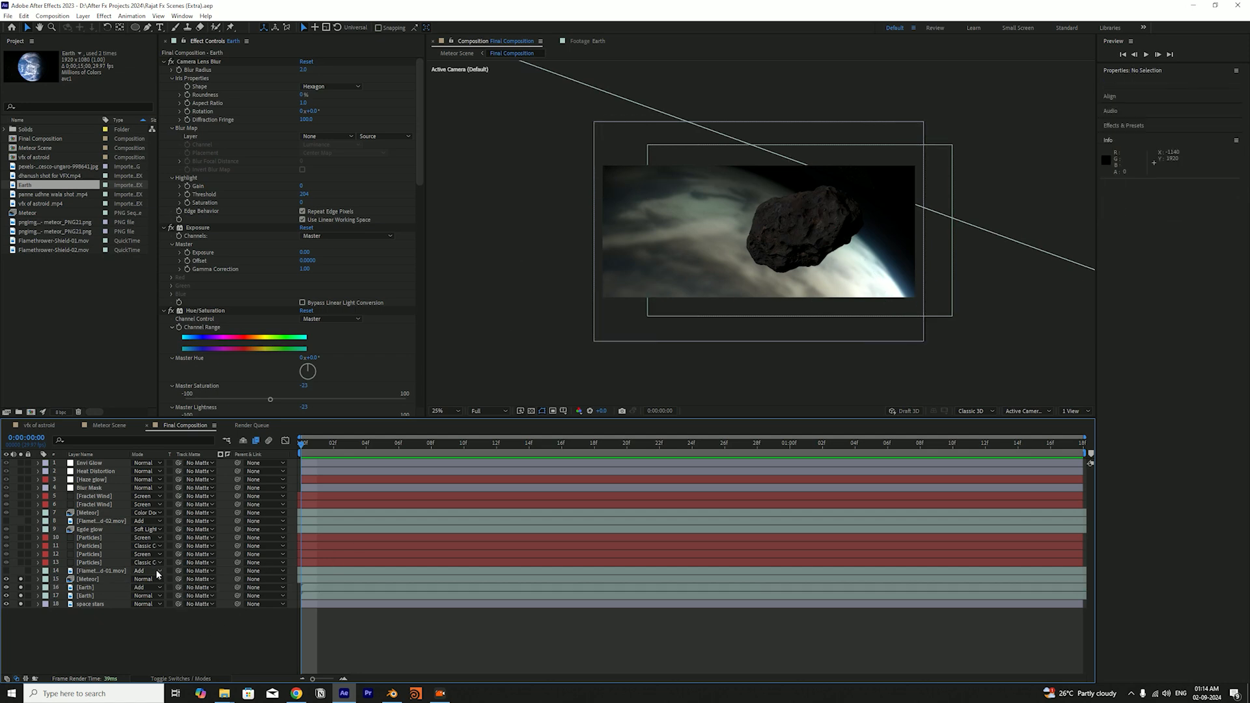
# Collapse the upper Earth layer's effects from Camera Lens Blur through Curves 2, leaving only the Glow settings expanded for review
pyautogui.click(165, 62)
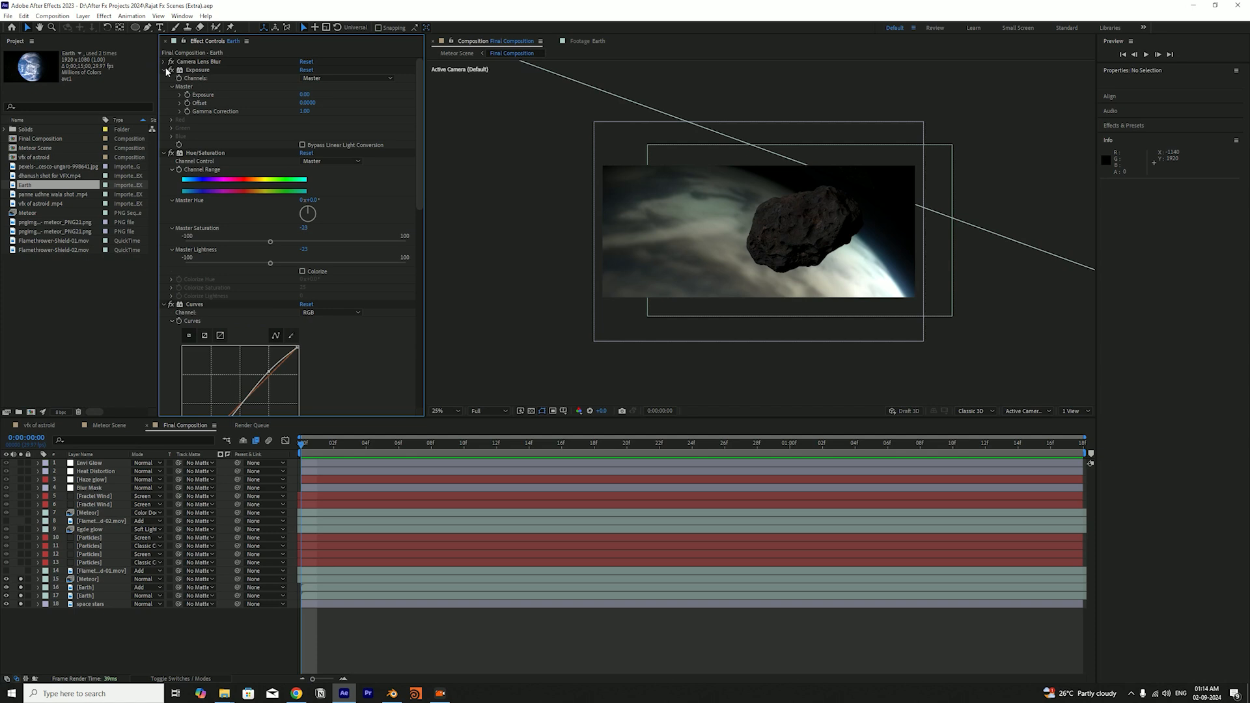
pyautogui.click(162, 70)
pyautogui.click(163, 78)
pyautogui.click(162, 87)
pyautogui.click(163, 94)
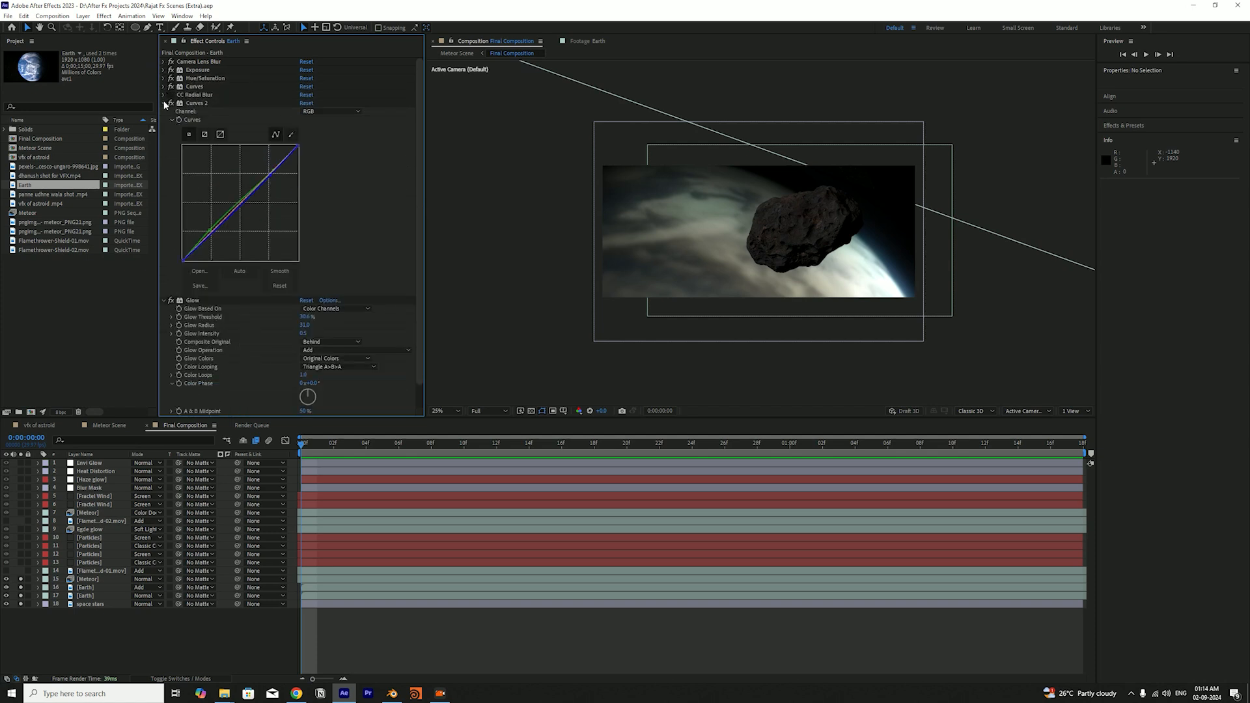
pyautogui.click(162, 103)
pyautogui.click(163, 112)
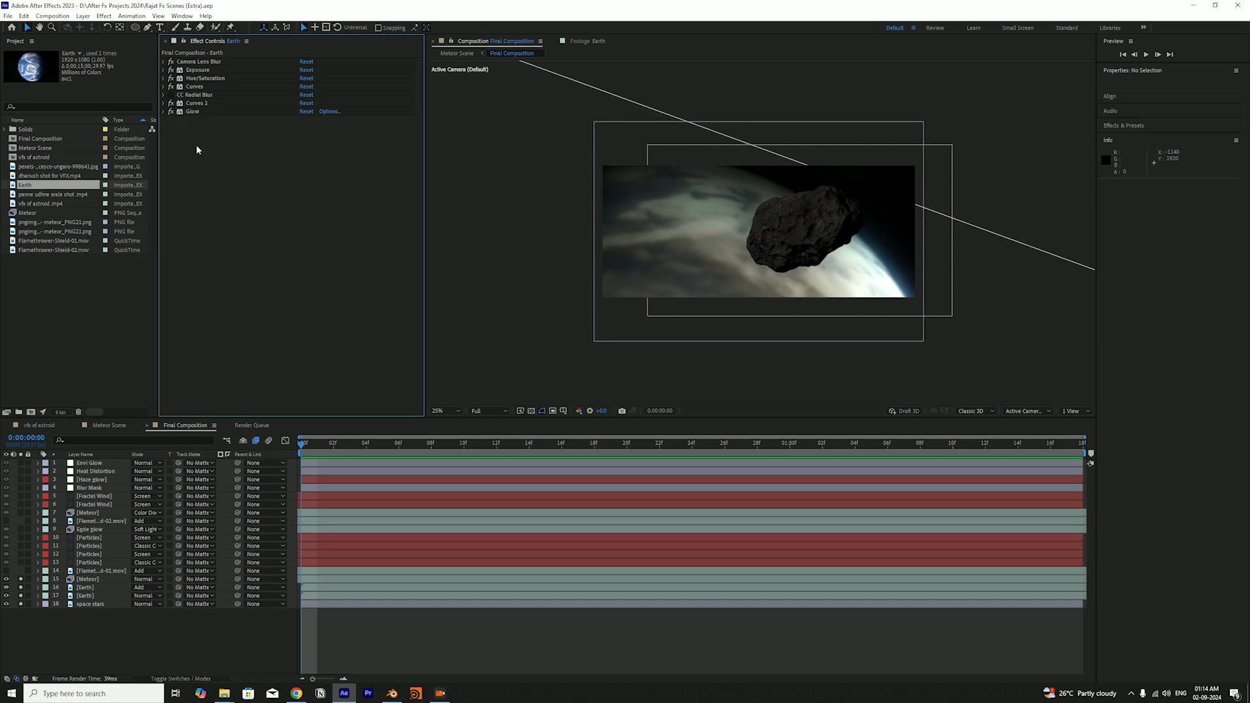
pyautogui.click(163, 113)
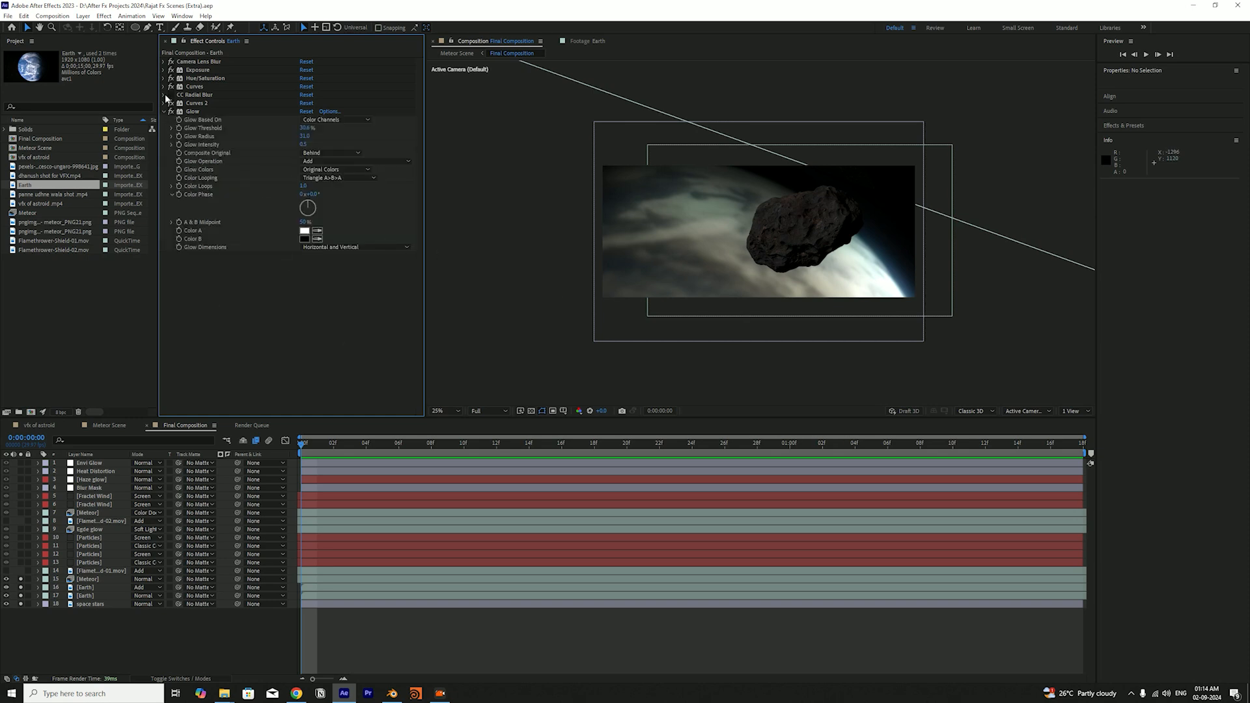
# Compare the scene with the upper Earth layer's Glow effect off and on, leave it enabled, and save the project
pyautogui.click(171, 110)
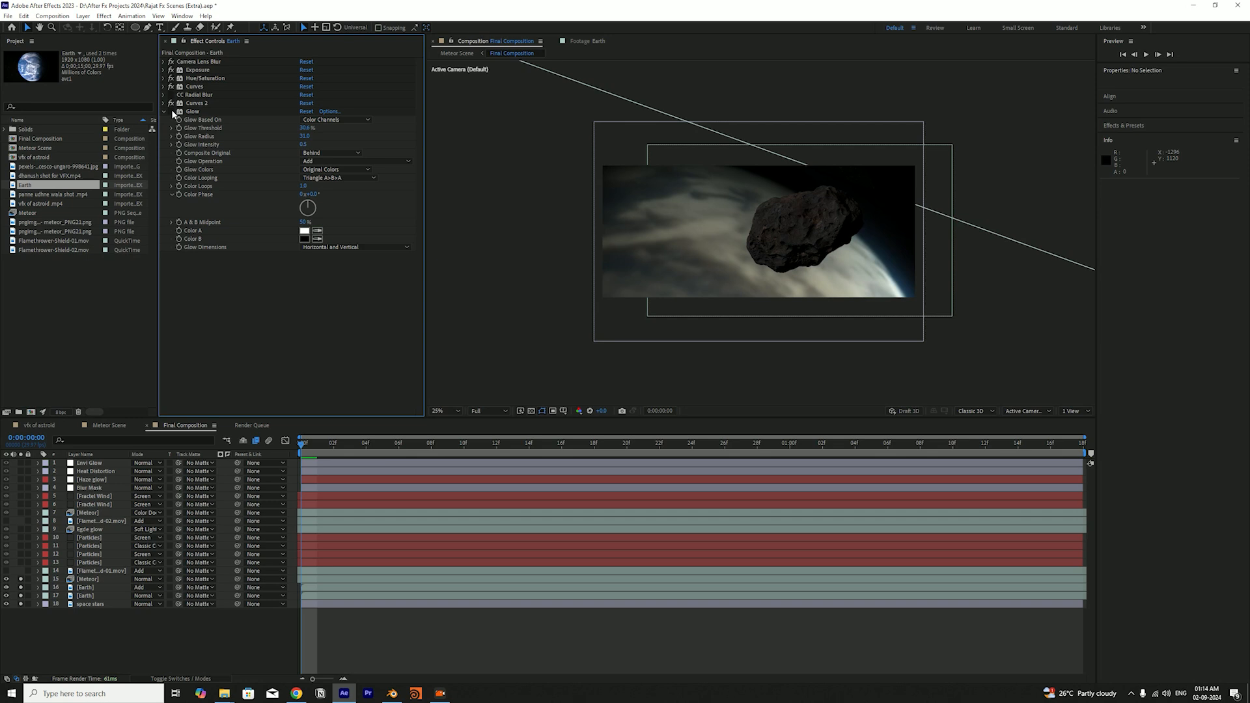
pyautogui.click(171, 110)
pyautogui.click(173, 112)
pyautogui.click(173, 112)
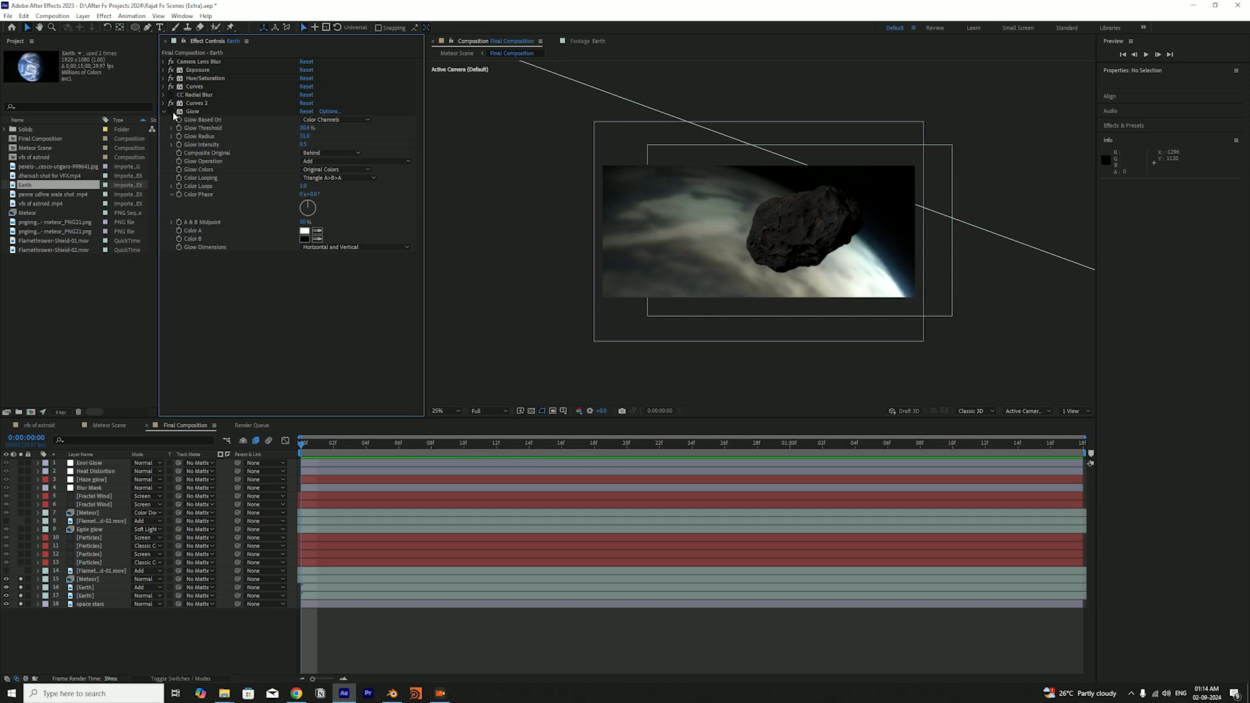
pyautogui.click(174, 111)
pyautogui.hotkey('ctrl', 's')
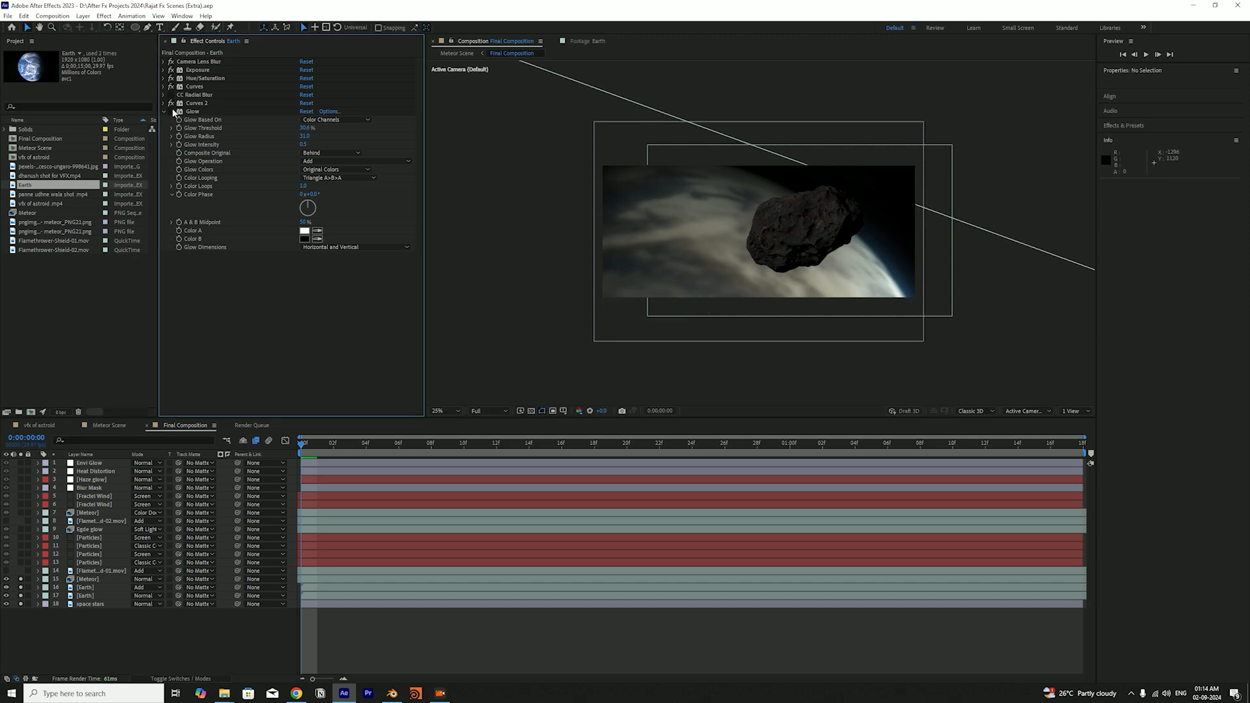
pyautogui.click(172, 110)
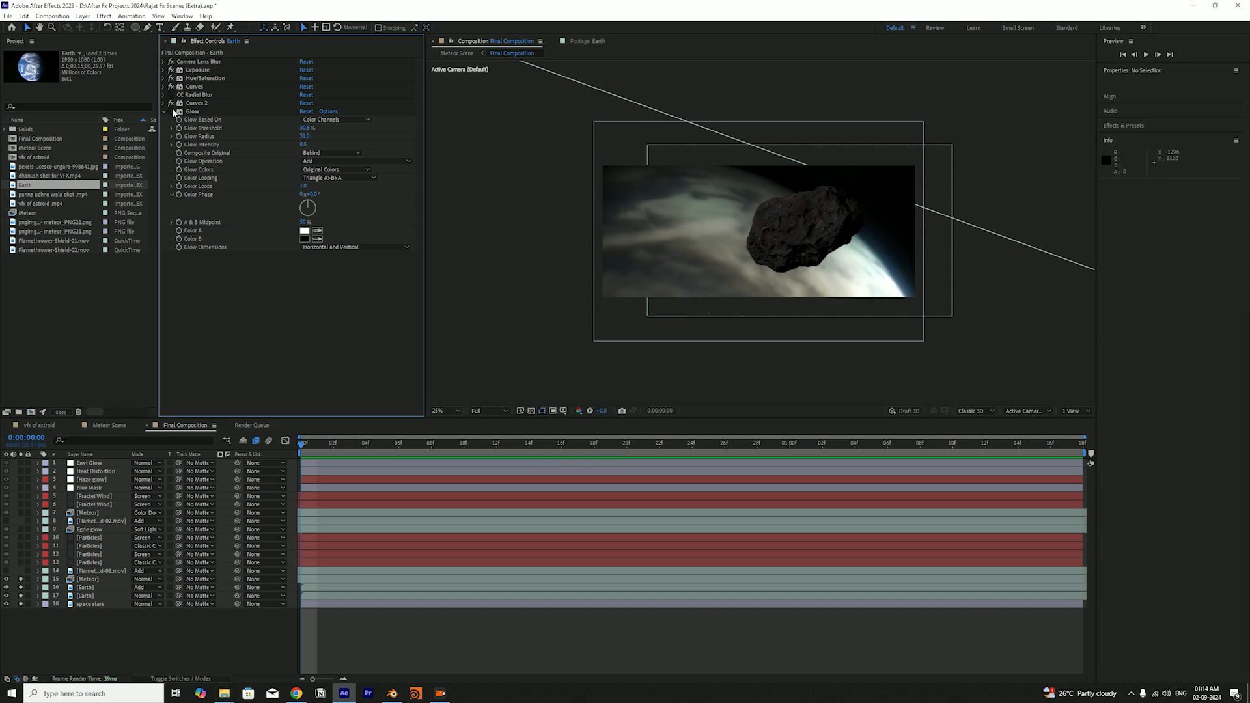
pyautogui.click(172, 109)
pyautogui.click(172, 109)
pyautogui.hotkey('ctrl', 's')
# Compare the scene with and without the Earth layers by toggling their solo states, restore both layers, and save the project
pyautogui.moveTo(20, 587); pyautogui.dragTo(21, 587)
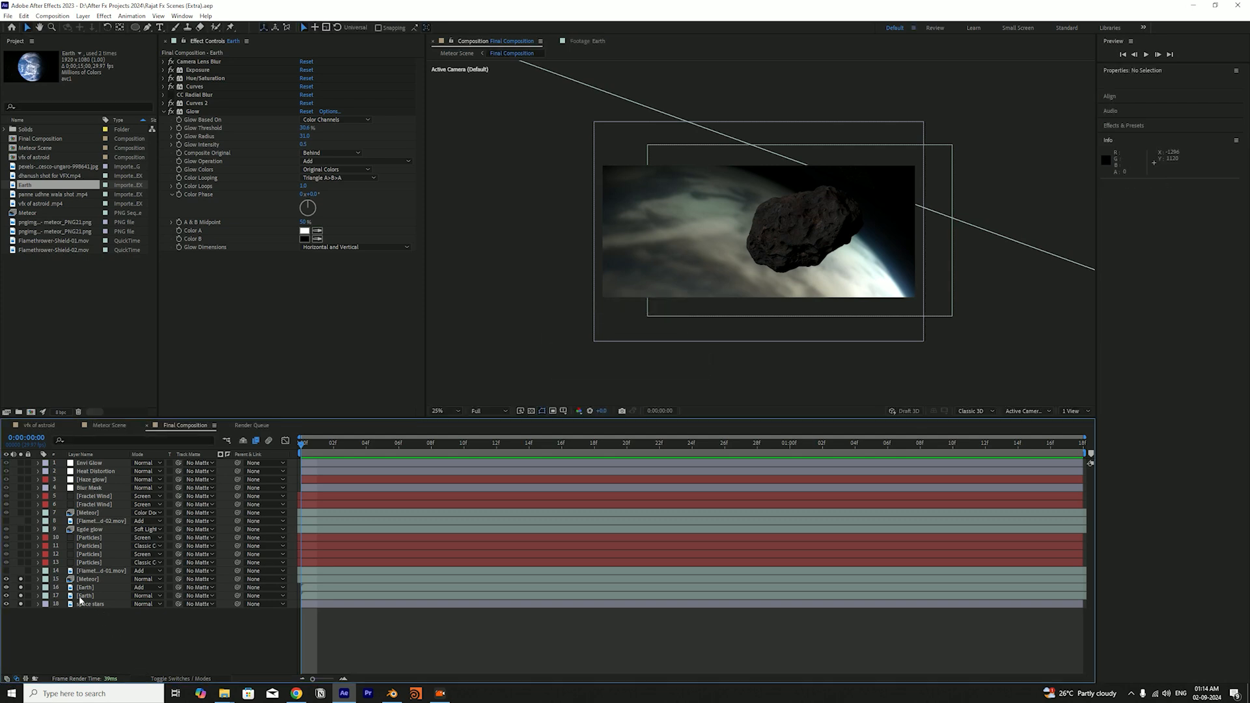
pyautogui.click(20, 579)
pyautogui.click(21, 579)
pyautogui.click(21, 605)
pyautogui.click(22, 596)
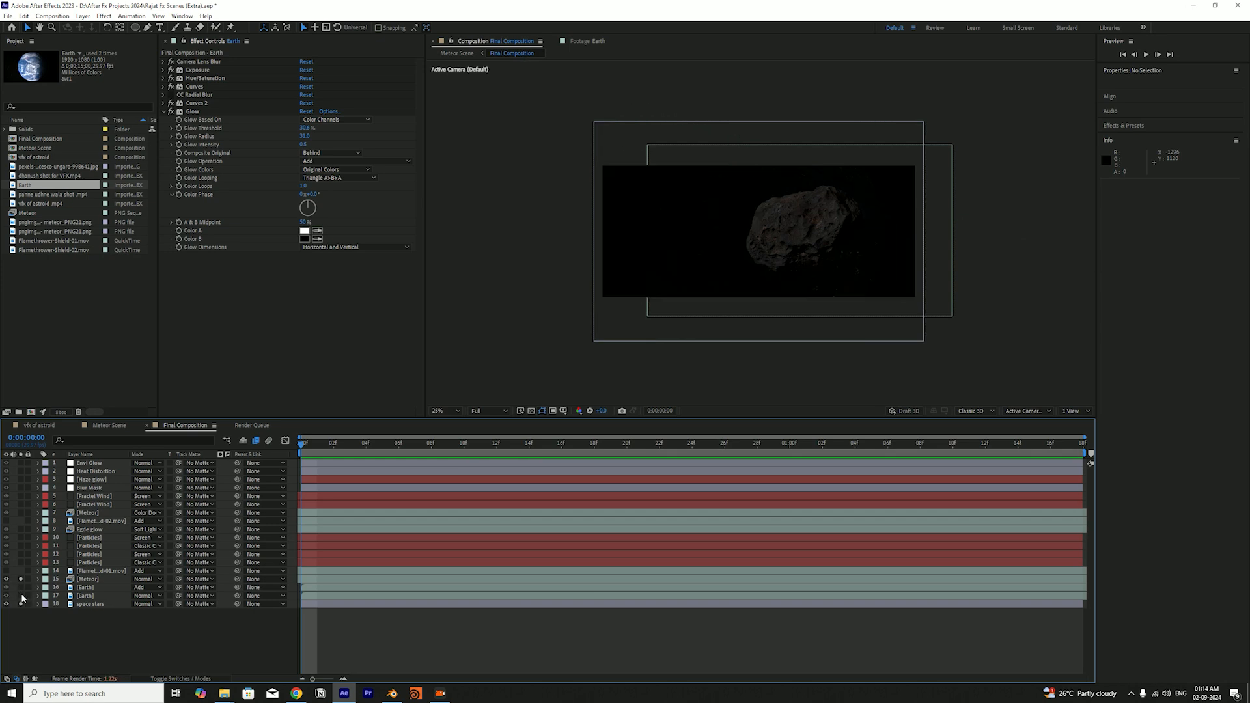
pyautogui.click(21, 588)
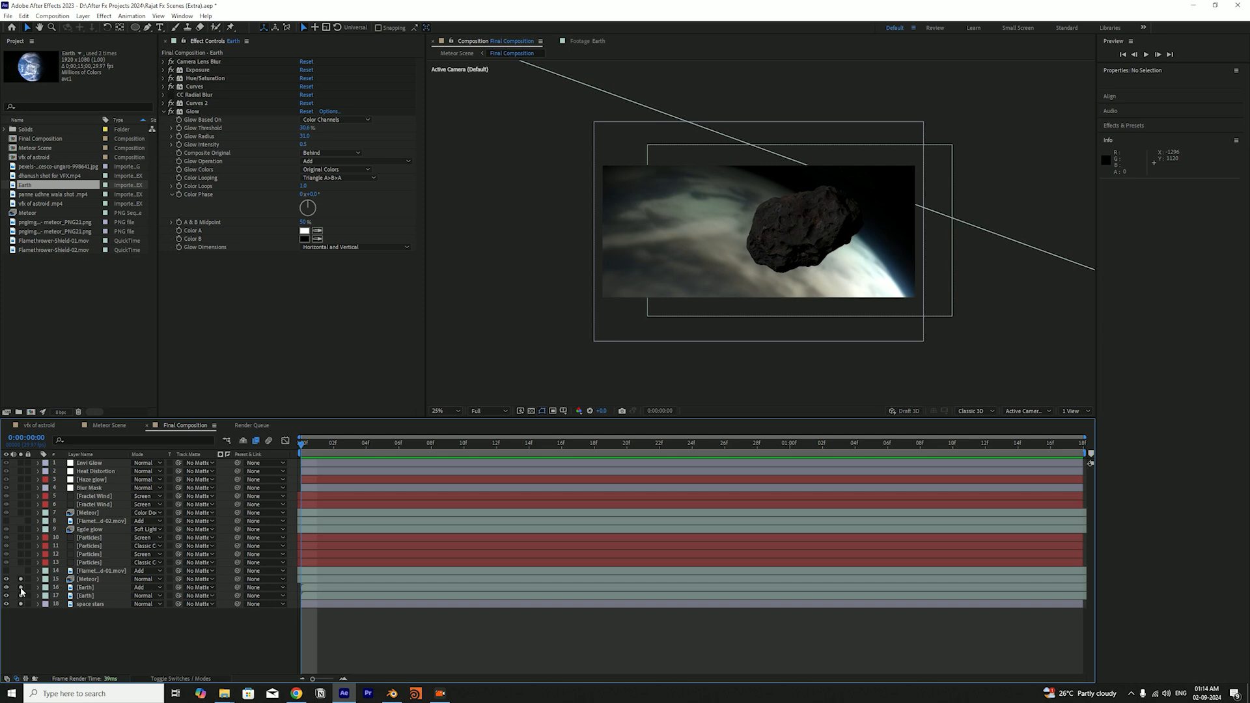
pyautogui.hotkey('ctrl', 's')
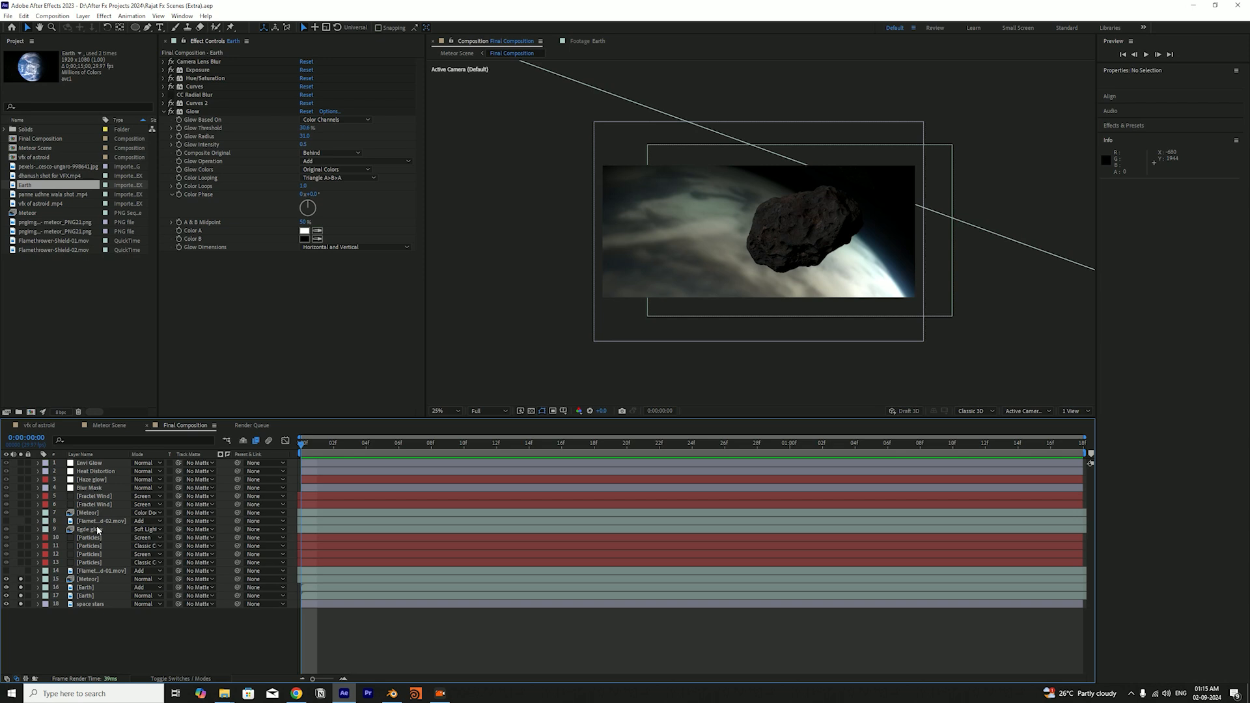
# Compare the partial scene with the full composite by clearing the solo states of the Meteor, Earth and space stars layers, and restore them
pyautogui.click(89, 579)
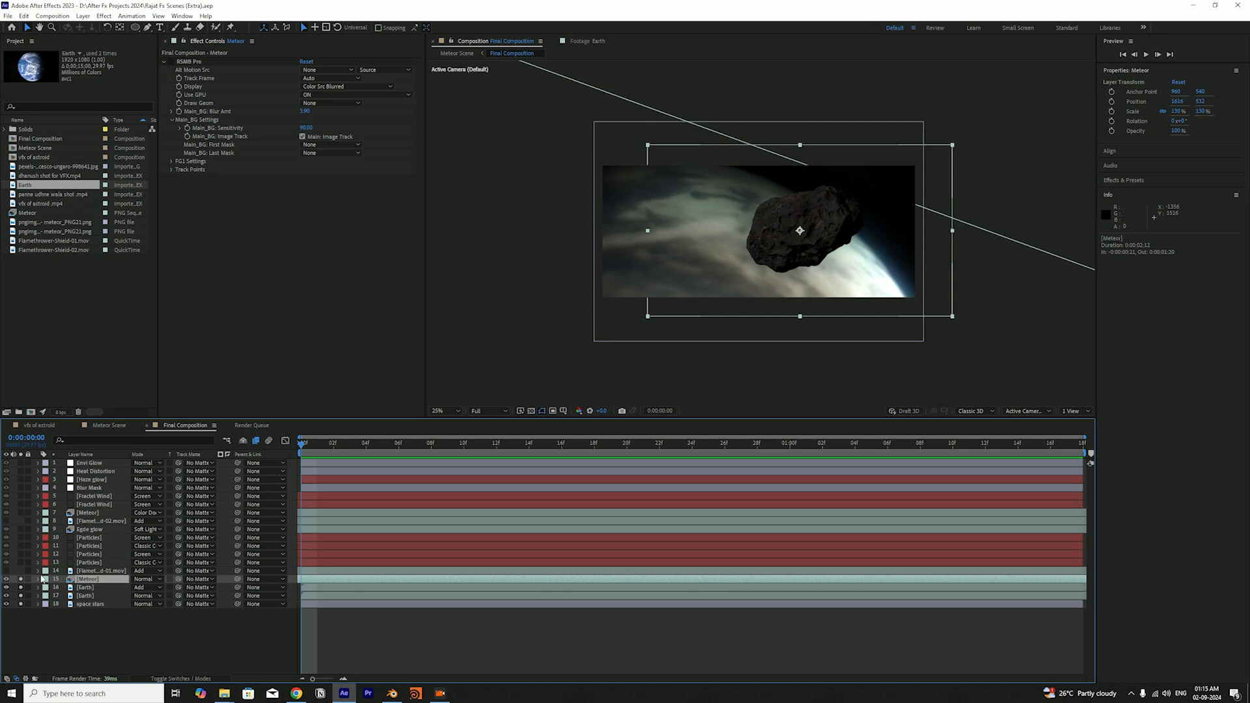
pyautogui.moveTo(21, 579); pyautogui.dragTo(21, 605)
pyautogui.click(50, 624)
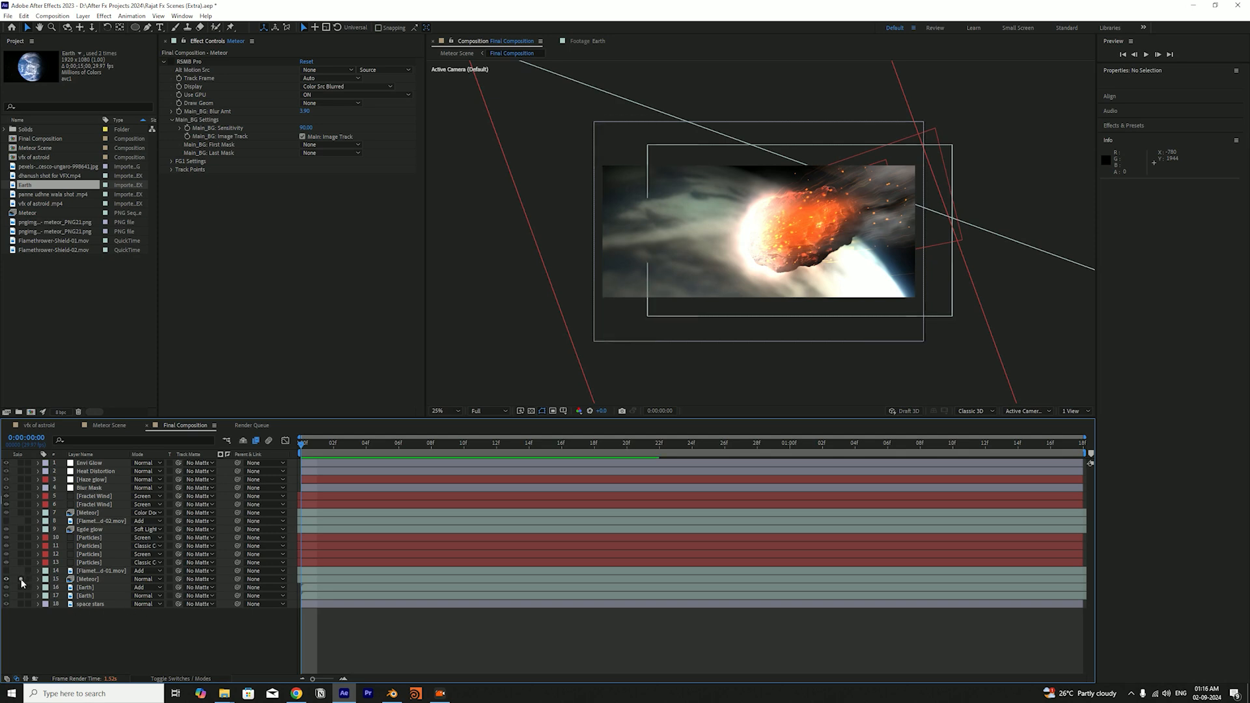
pyautogui.moveTo(21, 579); pyautogui.dragTo(20, 604)
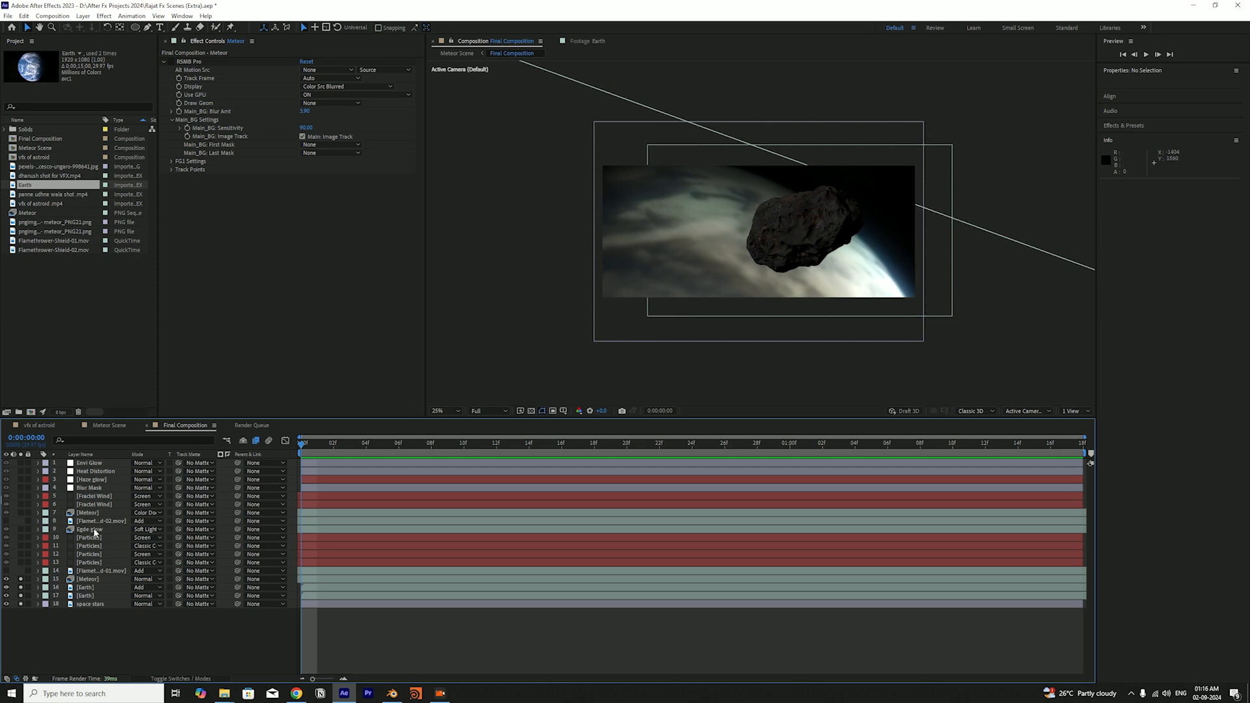
# Try duplicating the Meteor layer above the original, and undo the duplication
pyautogui.click(85, 580)
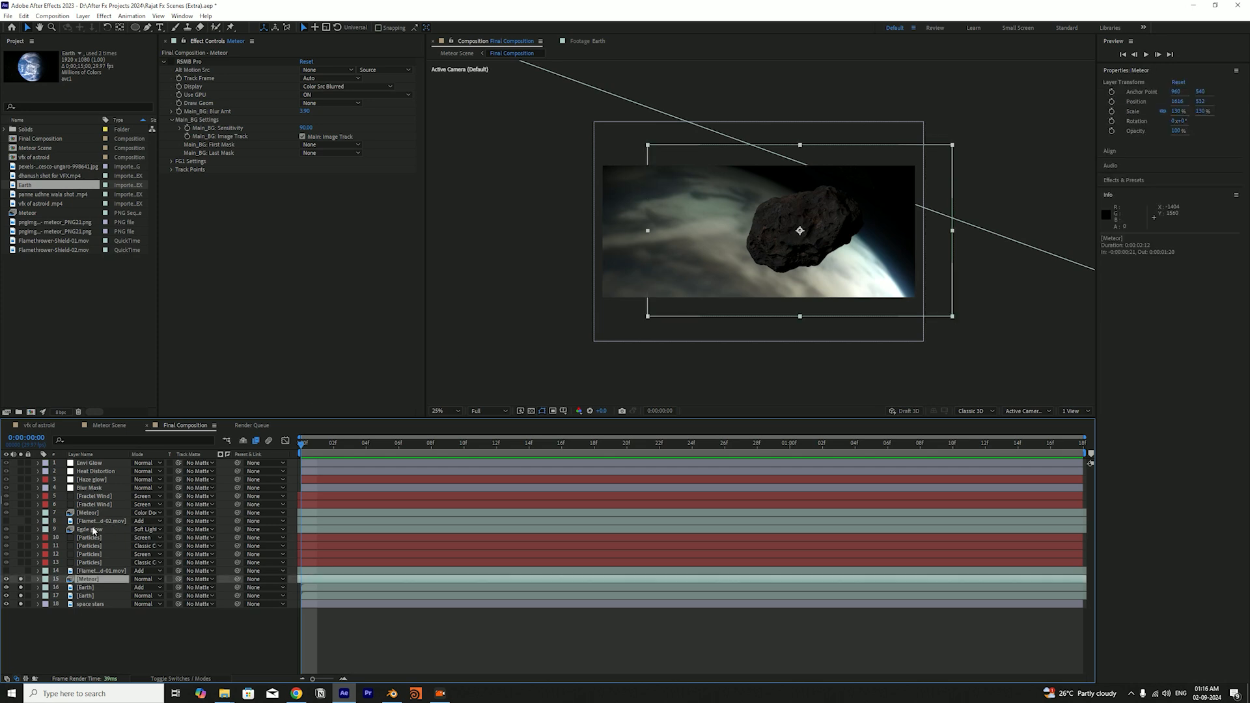
pyautogui.hotkey('ctrl', 'd')
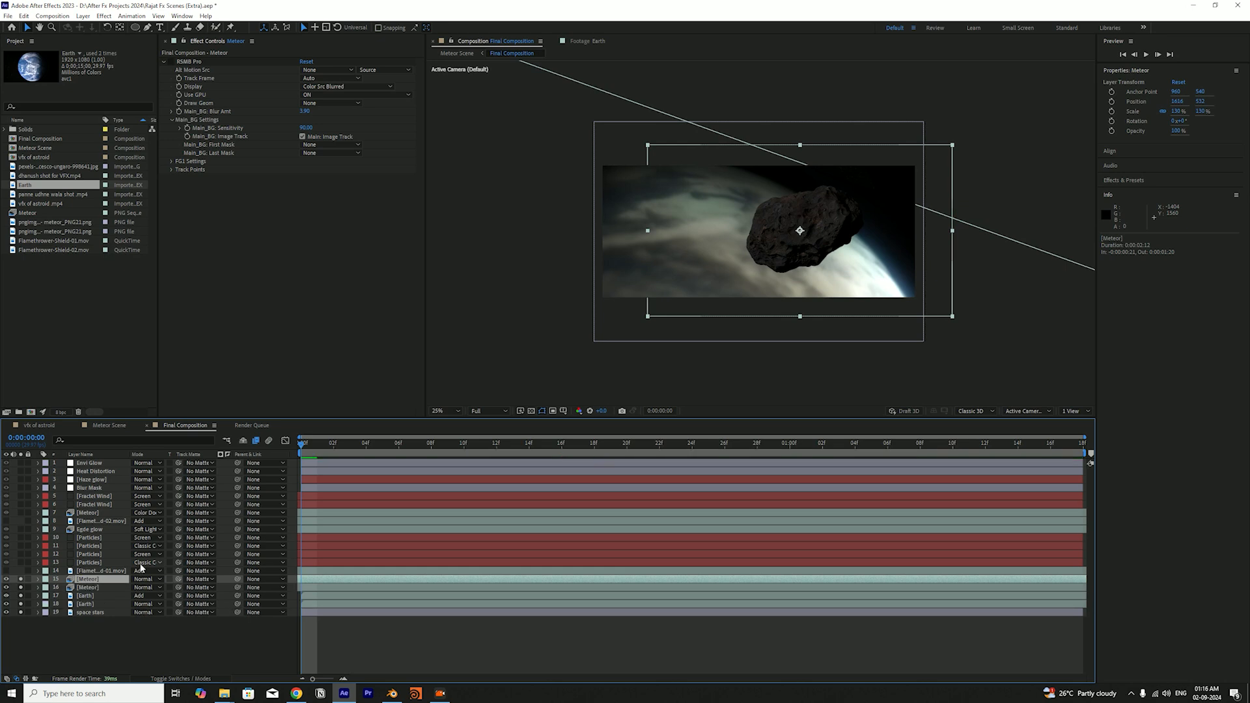
pyautogui.hotkey('ctrl', 'z')
# Review the Egde glow layer's Soft Light blending mode, save the project, and solo the layer along with the meteor and background
pyautogui.click(118, 530)
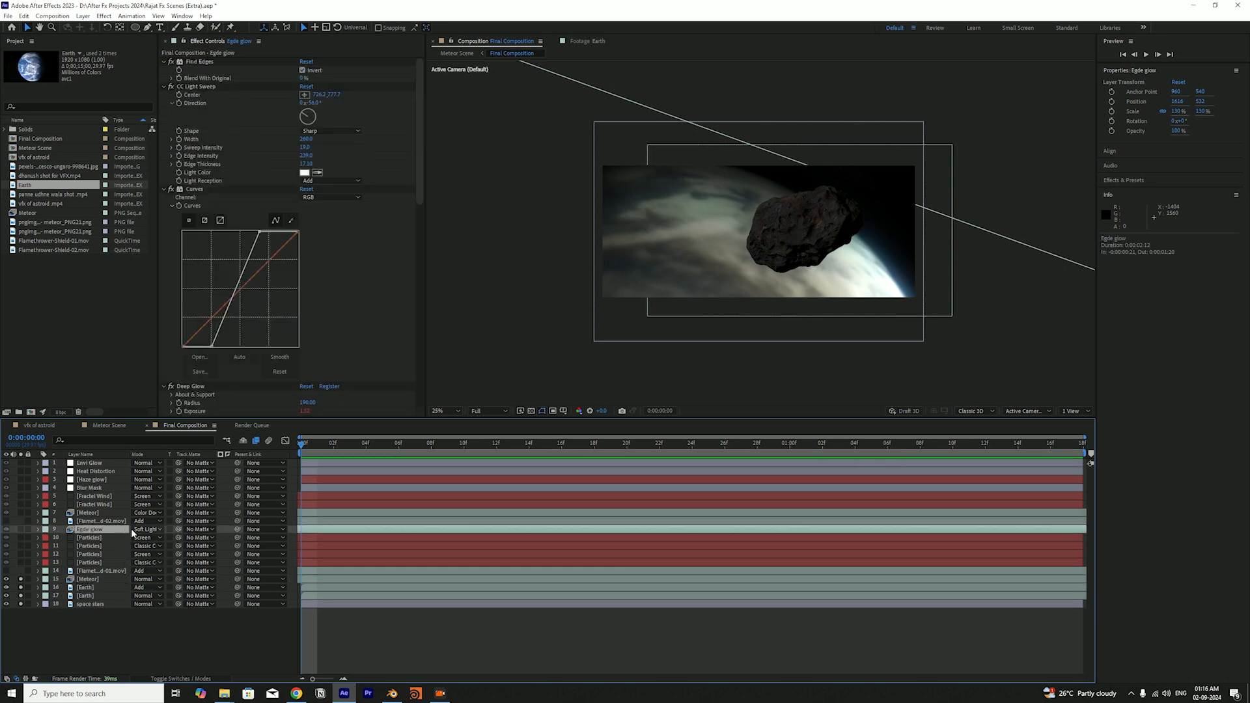
pyautogui.hotkey('ctrl', 's')
pyautogui.click(101, 531)
pyautogui.hotkey('ctrl', 's')
pyautogui.click(142, 531)
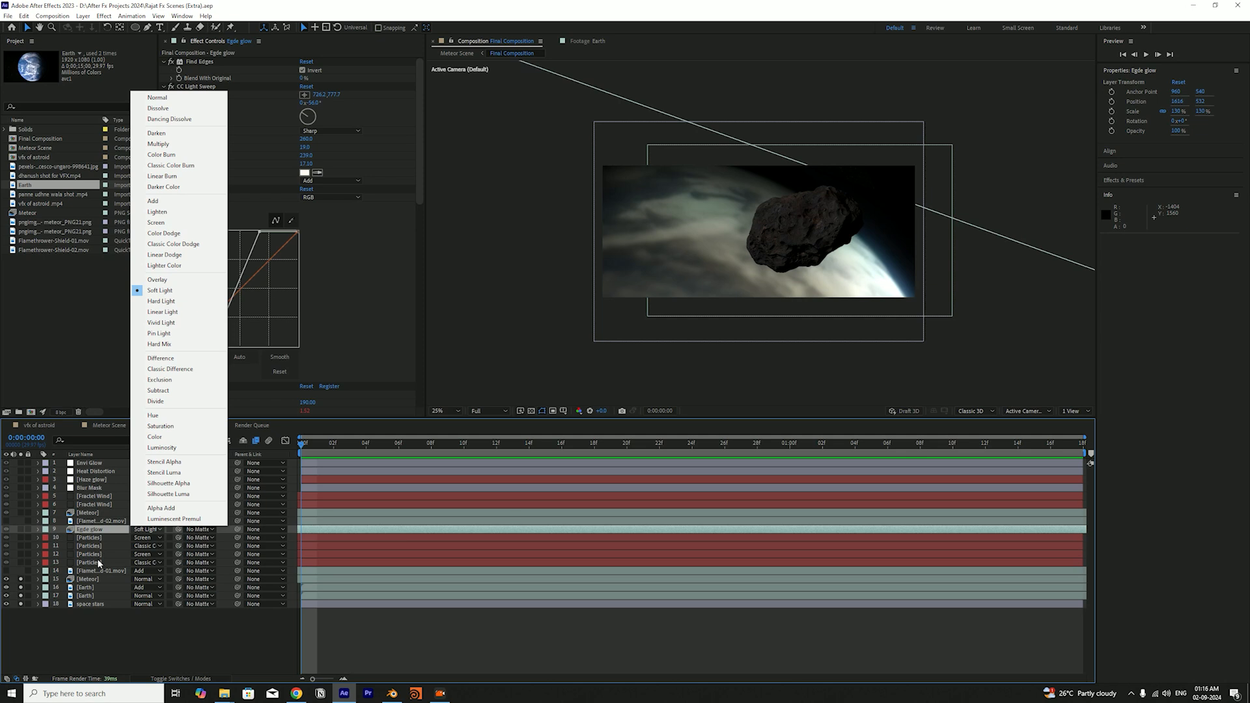
pyautogui.click(95, 531)
pyautogui.click(21, 530)
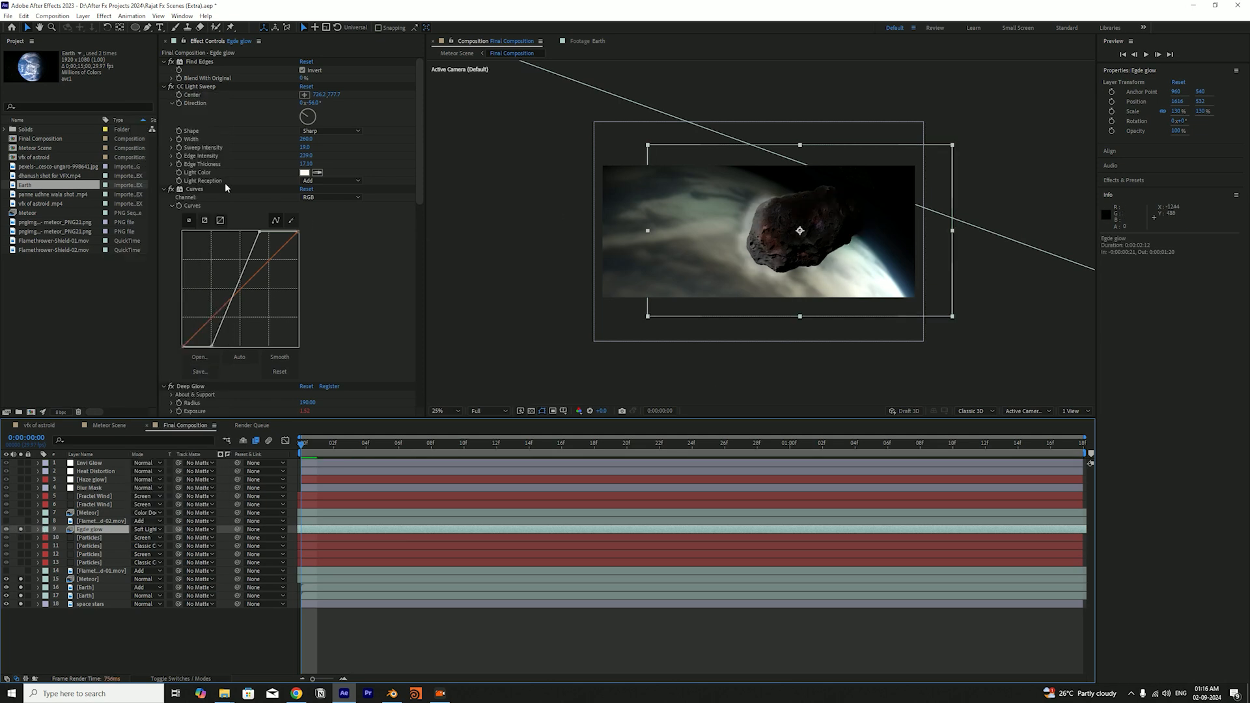
# Disable the Egde glow layer's effects, compare the scene with the layer's solo state off and on, and re-enable the effects
pyautogui.press('F4')
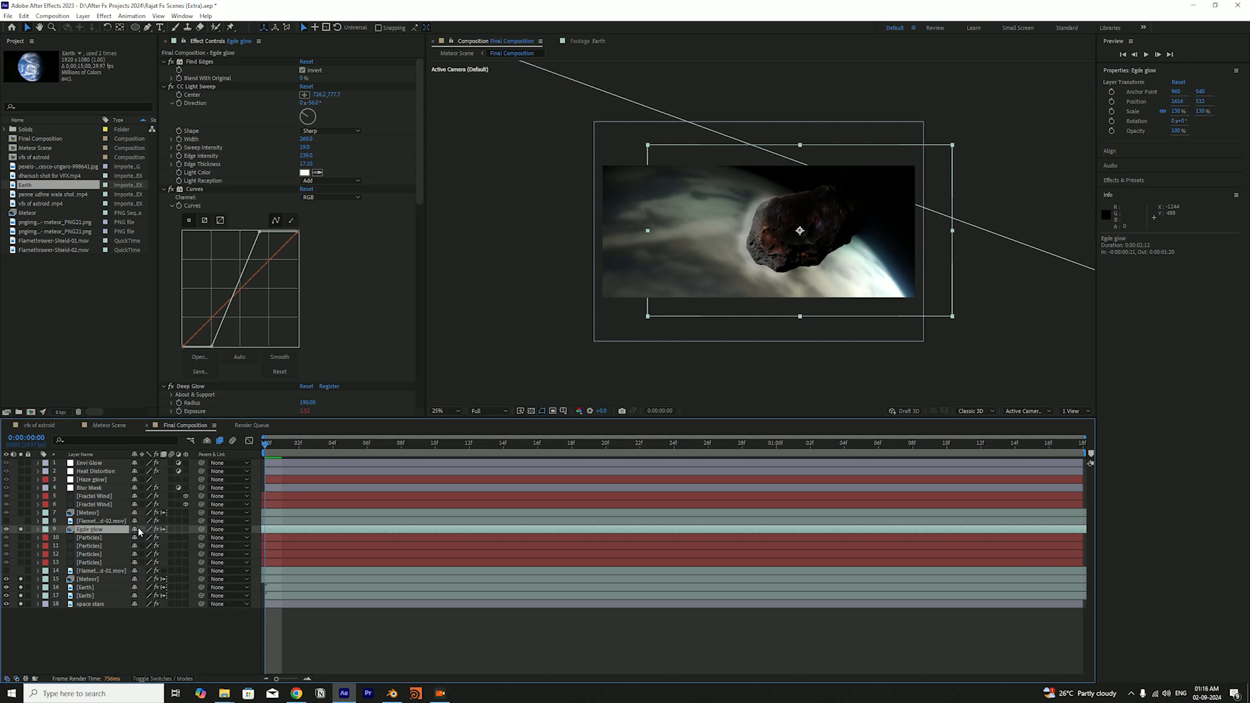
pyautogui.click(157, 529)
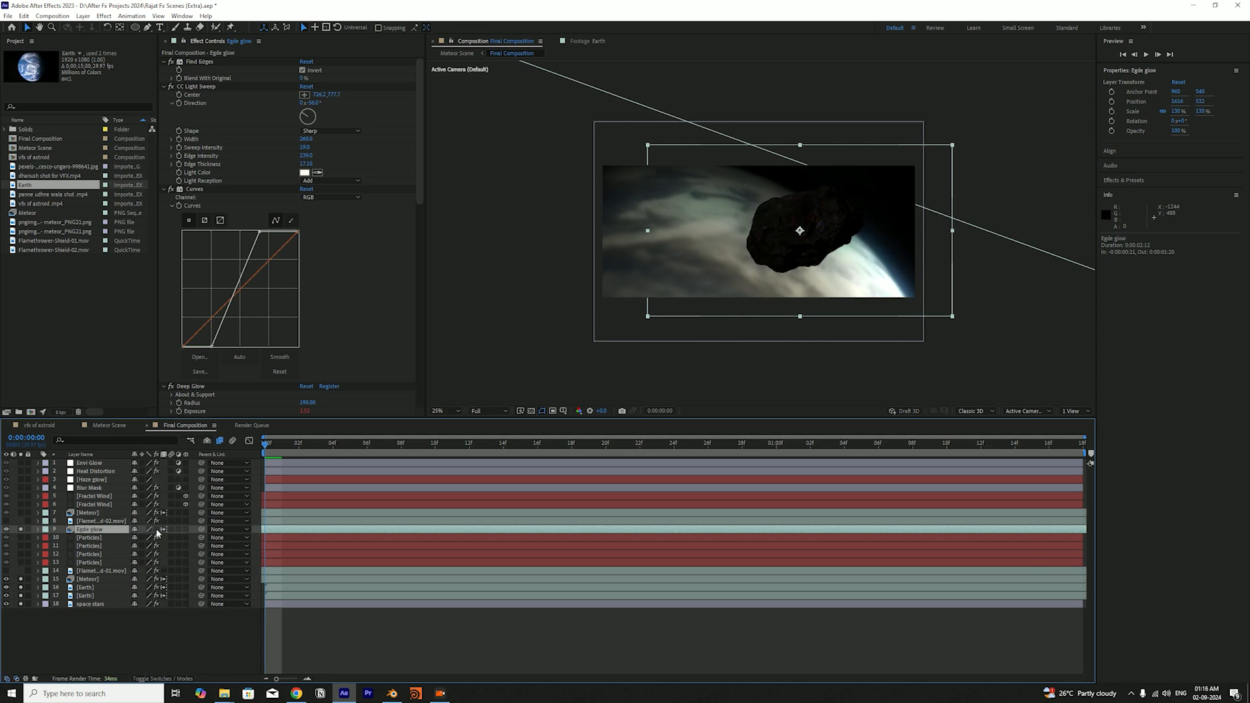
pyautogui.hotkey('ctrl', 's')
pyautogui.click(21, 530)
pyautogui.click(21, 531)
pyautogui.click(21, 530)
pyautogui.click(21, 530)
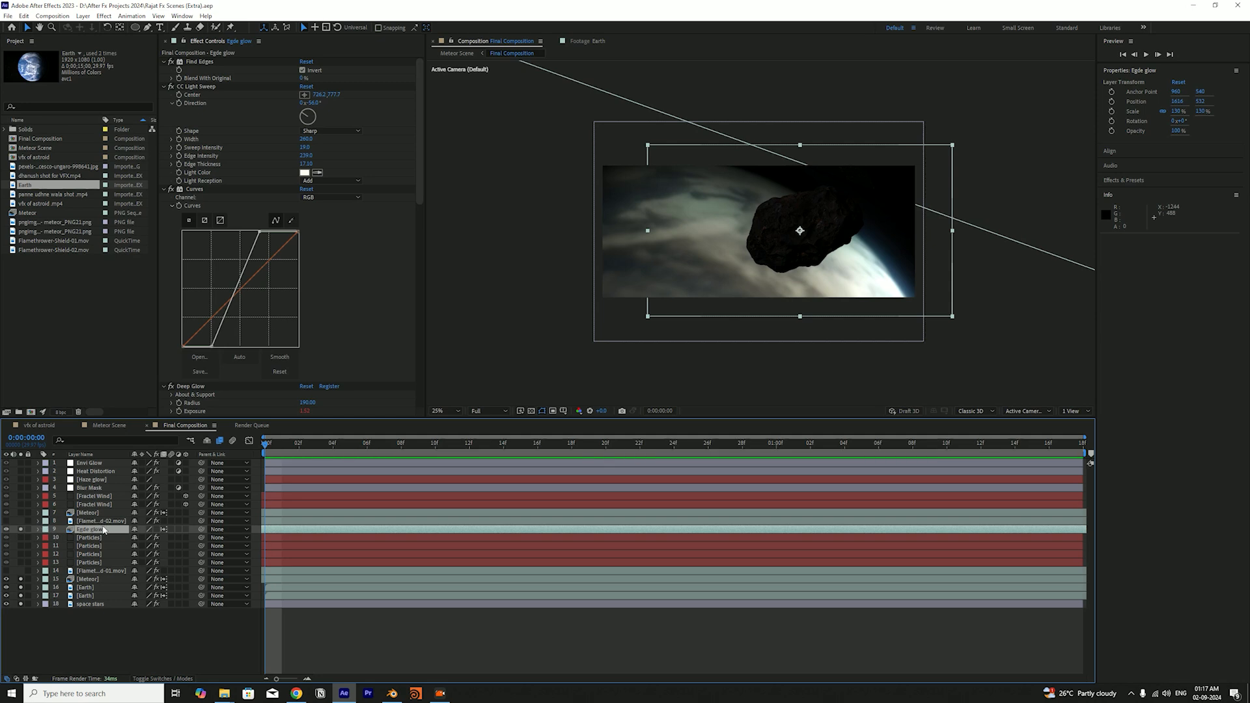
pyautogui.click(155, 529)
# Collapse the Egde glow layer's effects, save the project, and disable all effects except Find Edges, expanding its settings
pyautogui.click(200, 61)
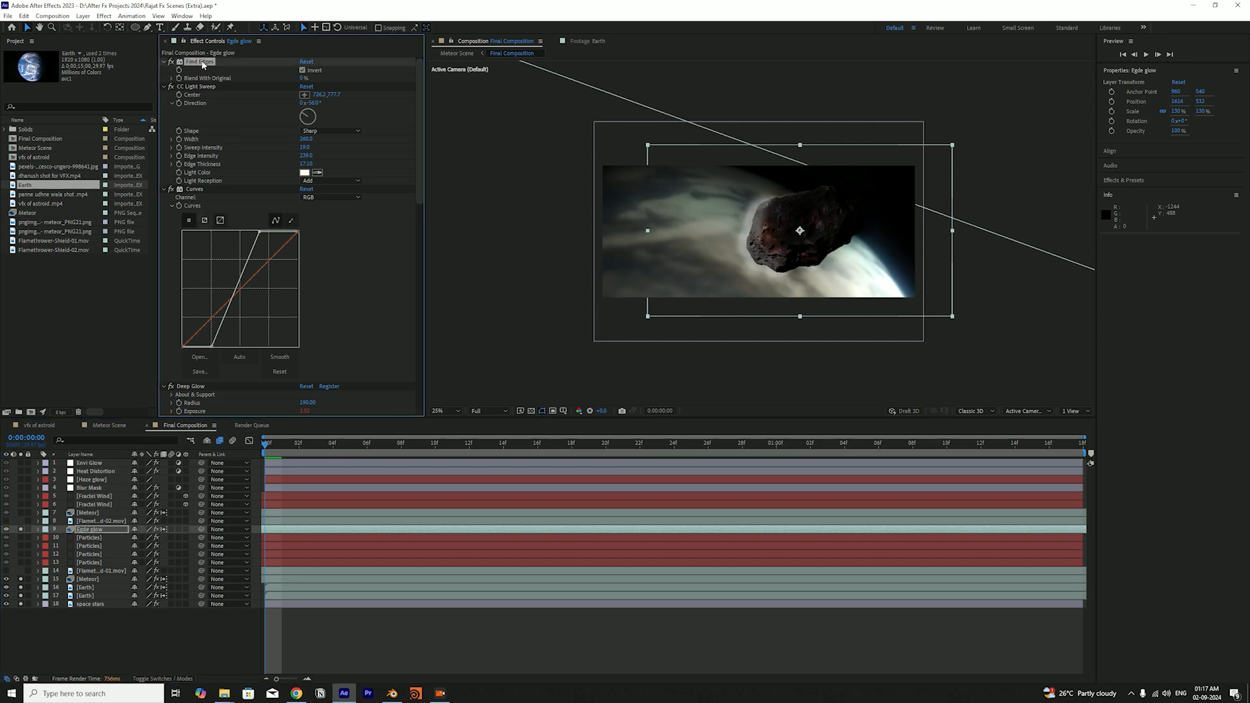
pyautogui.keyDown('ctrl'); pyautogui.click(164, 62); pyautogui.keyUp('ctrl')
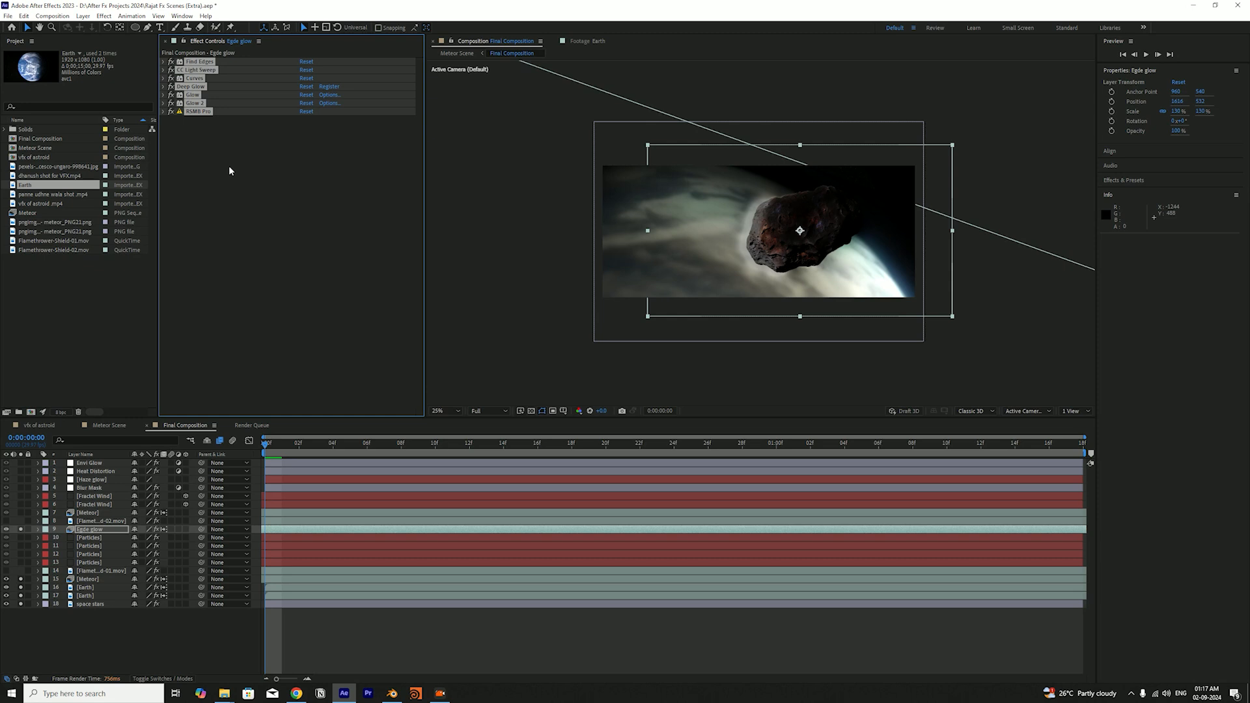
pyautogui.hotkey('ctrl', 's')
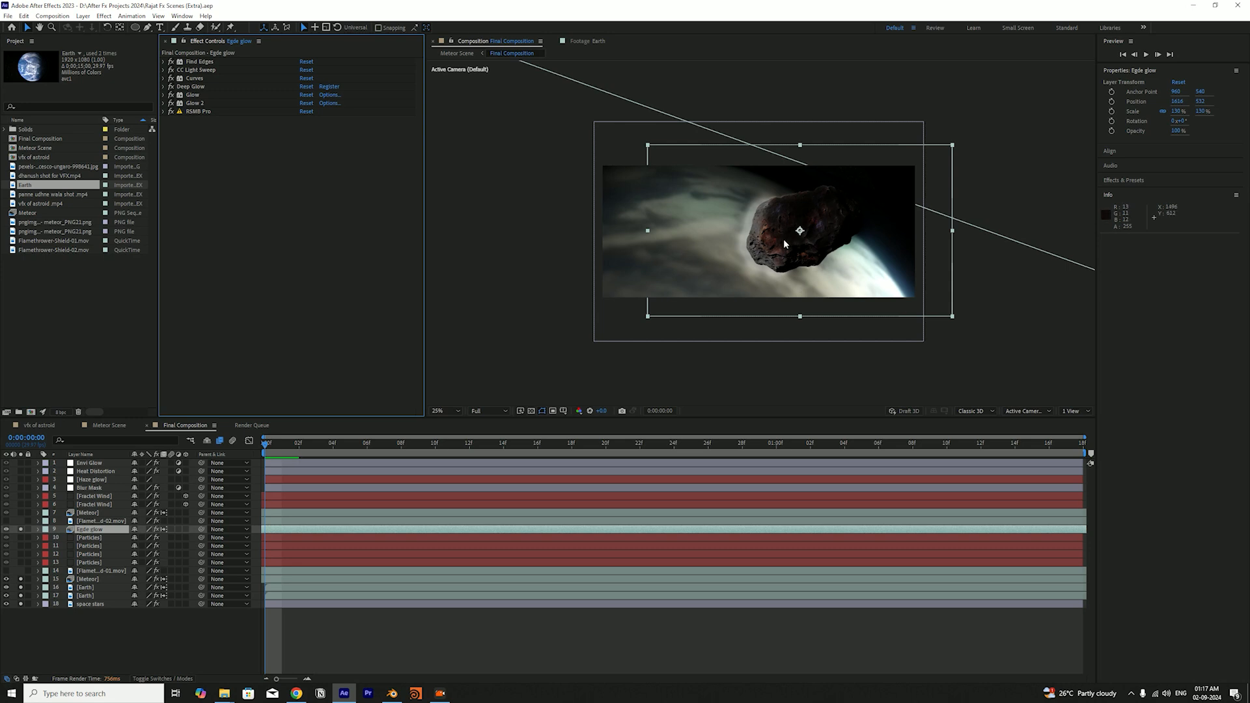
pyautogui.moveTo(171, 70); pyautogui.dragTo(170, 136)
pyautogui.click(170, 62)
pyautogui.click(163, 62)
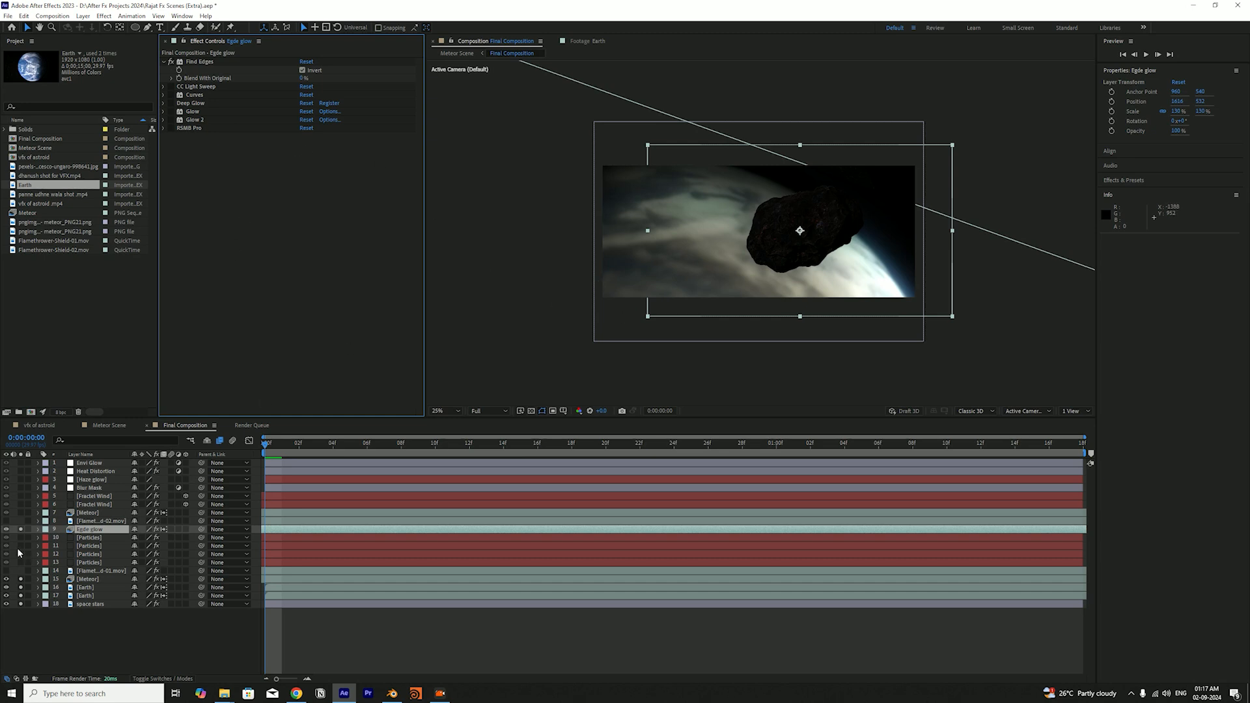
# With the Meteor layer unsoloed, compare the Find Edges effect with Invert off and on, leave it on, and save the project
pyautogui.click(21, 580)
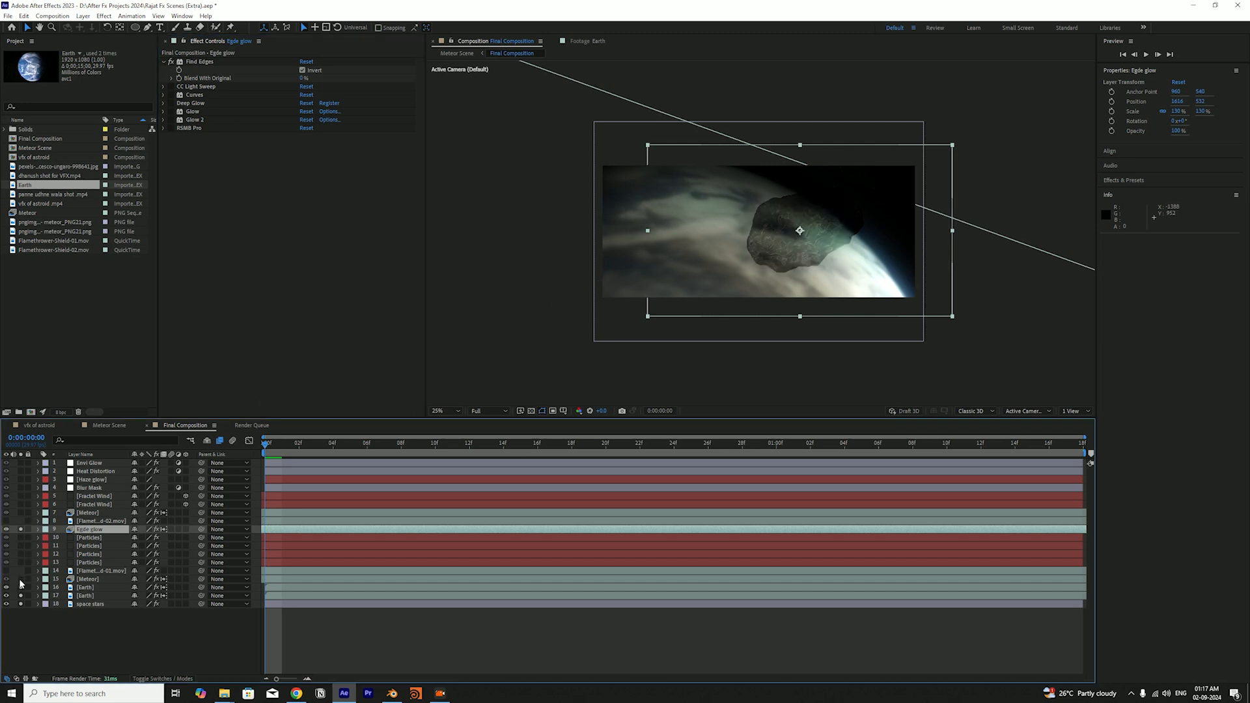
pyautogui.click(22, 580)
pyautogui.click(22, 580)
pyautogui.click(202, 62)
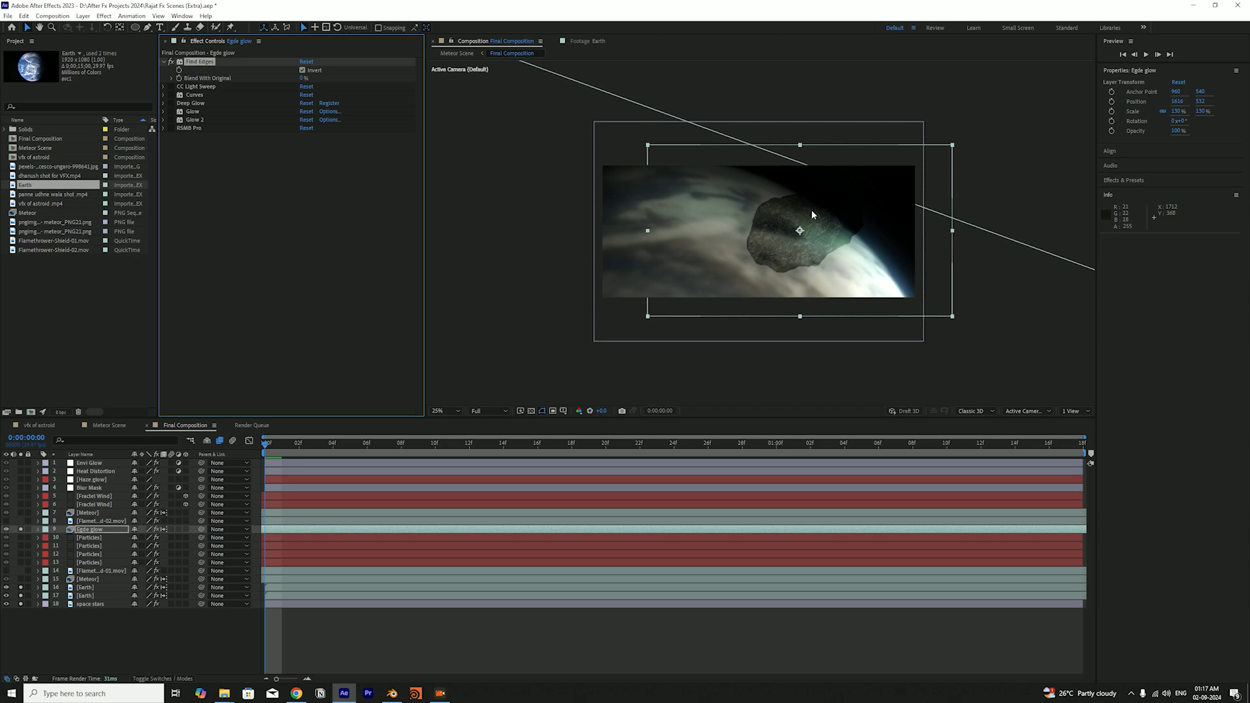
pyautogui.click(304, 71)
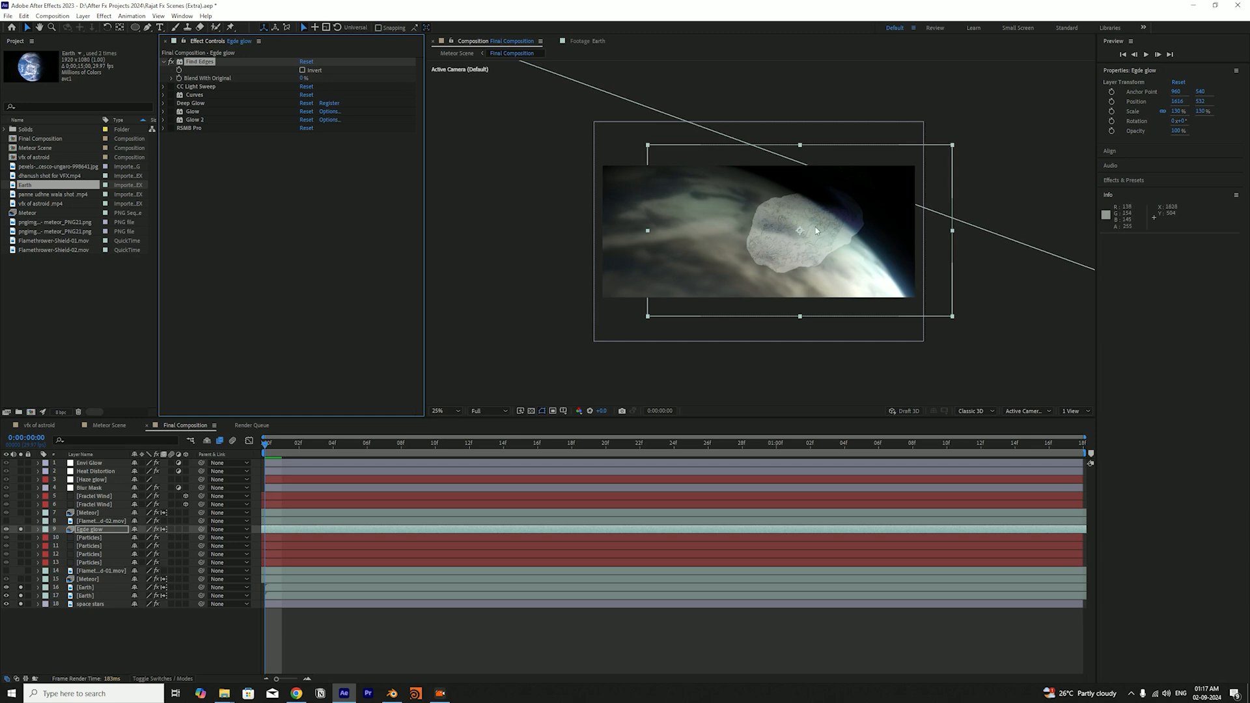
pyautogui.click(303, 69)
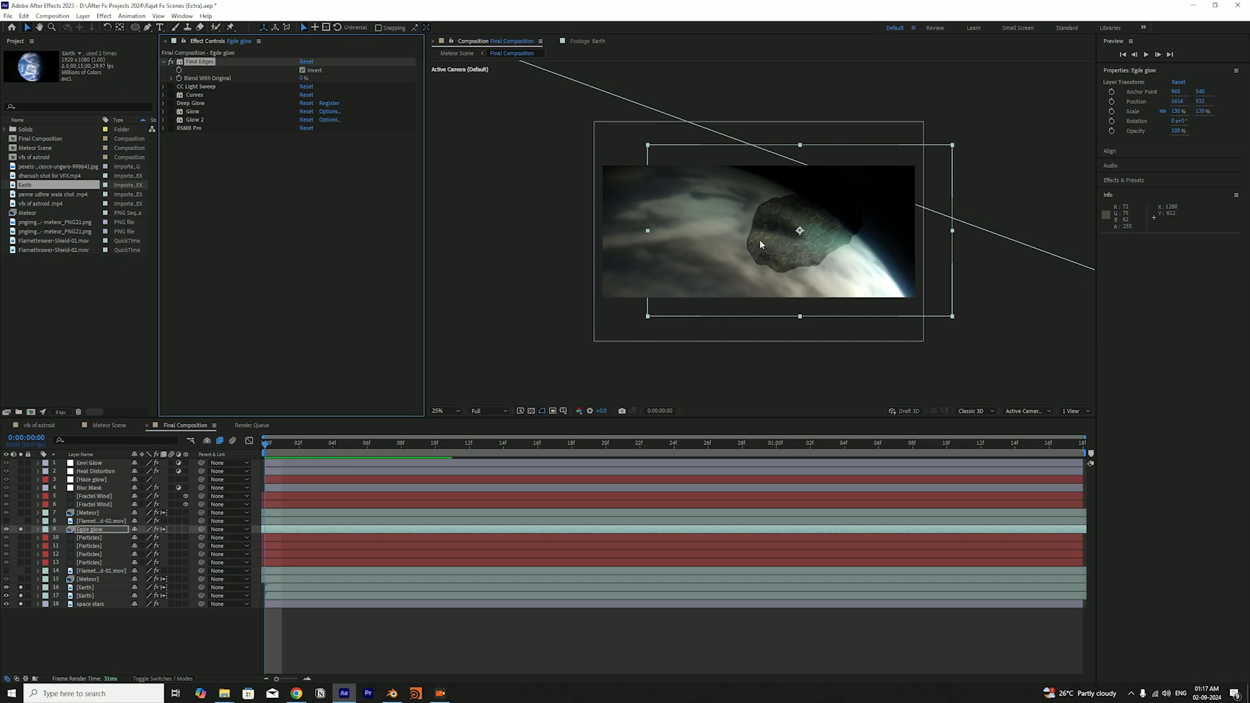
pyautogui.hotkey('ctrl', 's')
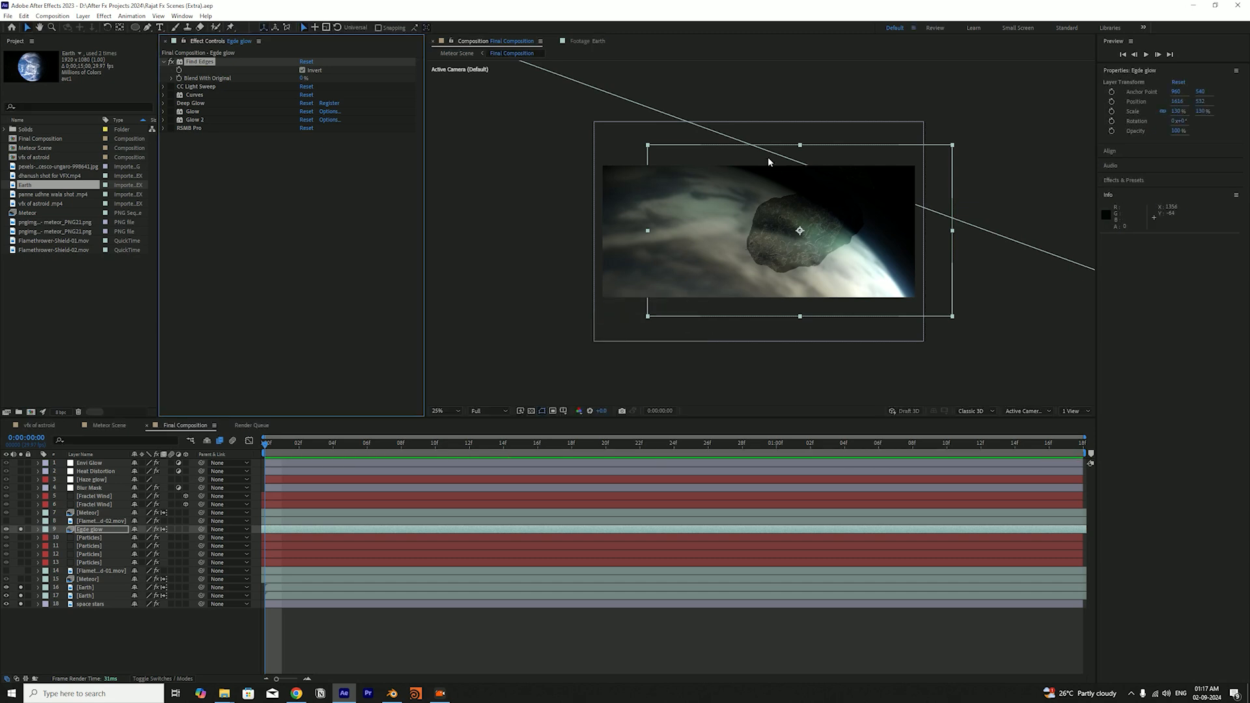
# Compare the meteor with the Egde glow layer's Find Edges effect off and on, leaving it enabled
pyautogui.click(305, 187)
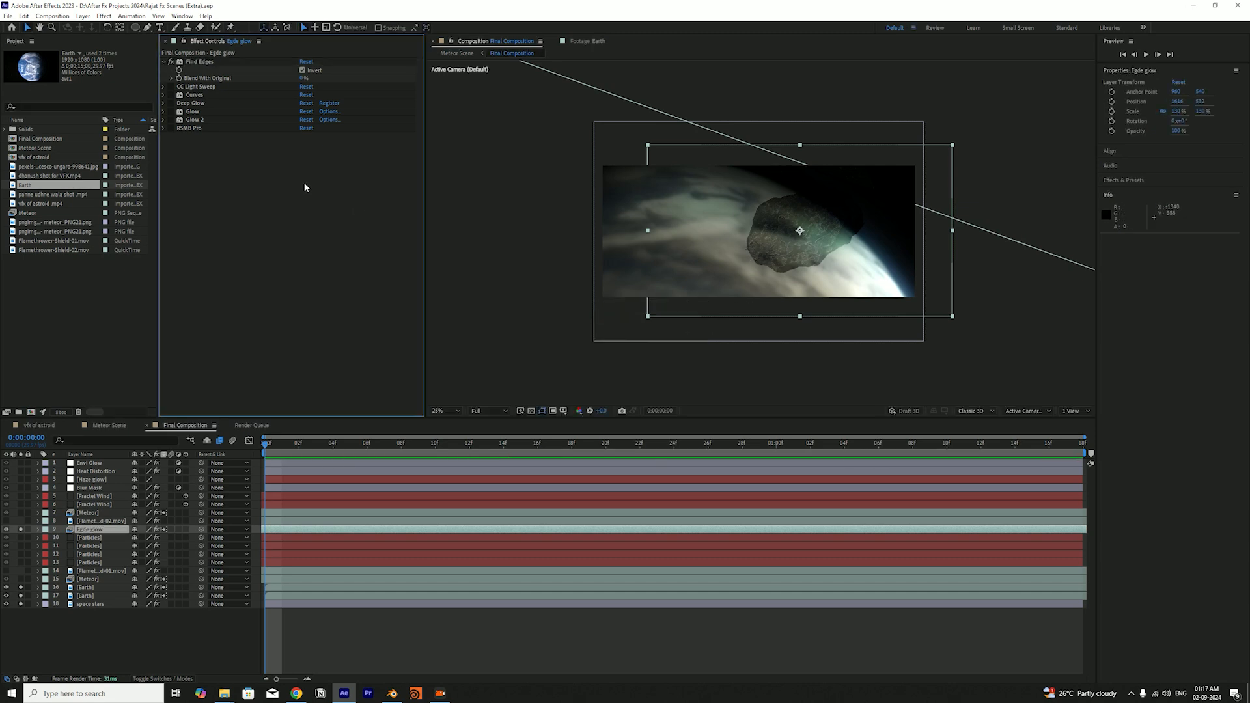
pyautogui.click(171, 62)
pyautogui.click(171, 62)
pyautogui.click(171, 62)
pyautogui.click(171, 61)
# Enable the CC Light Sweep effect on the Egde glow layer, compare it off and on, save, and expand its settings
pyautogui.click(171, 86)
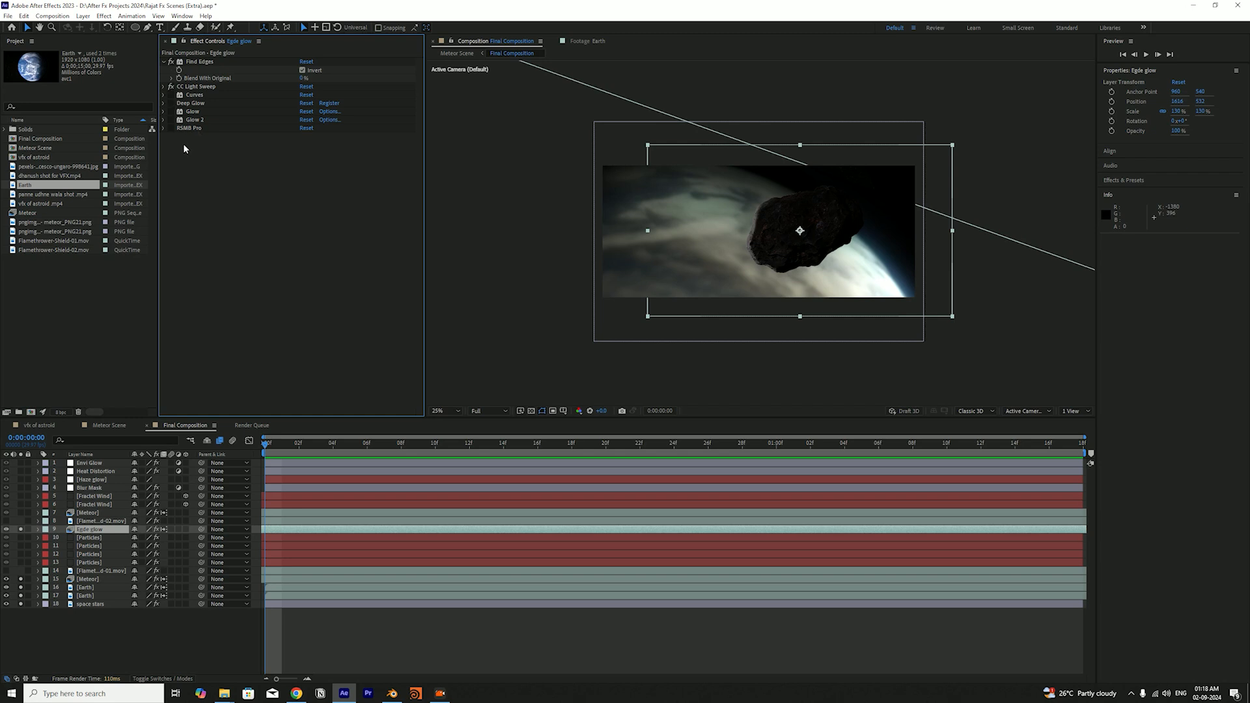
pyautogui.click(171, 86)
pyautogui.click(172, 86)
pyautogui.hotkey('ctrl', 's')
pyautogui.click(166, 84)
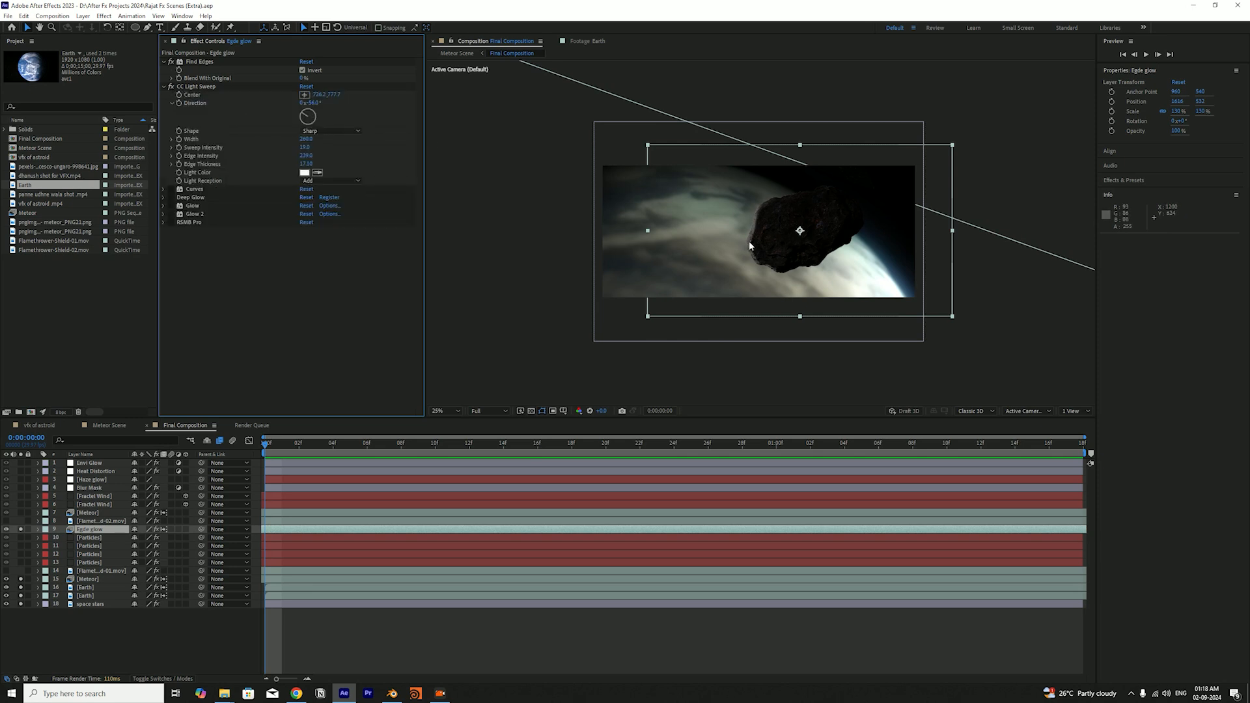
# Try moving the CC Light Sweep center up along the meteor's left edge, and undo the move
pyautogui.click(195, 87)
pyautogui.moveTo(763, 267); pyautogui.dragTo(731, 225)
pyautogui.hotkey('ctrl', 'z')
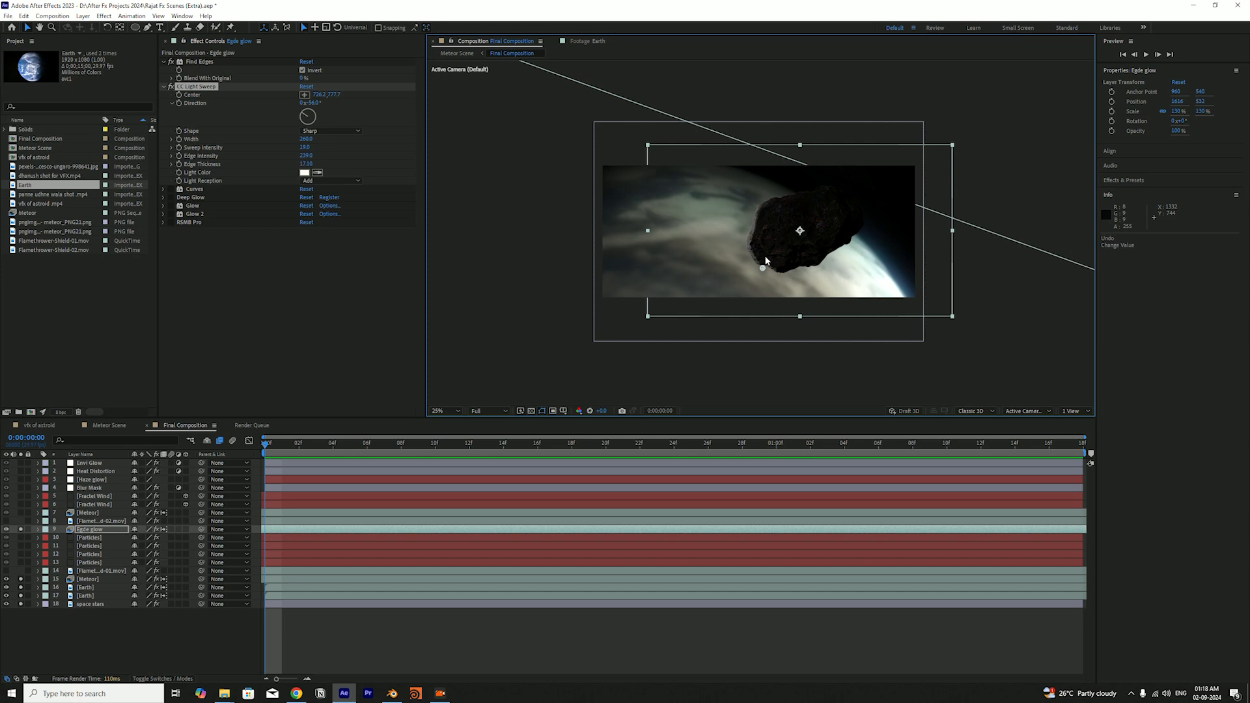
# Check the light sweep at 0:00:00:23 and in playback, return to the first frame, and save the project
pyautogui.click(657, 450)
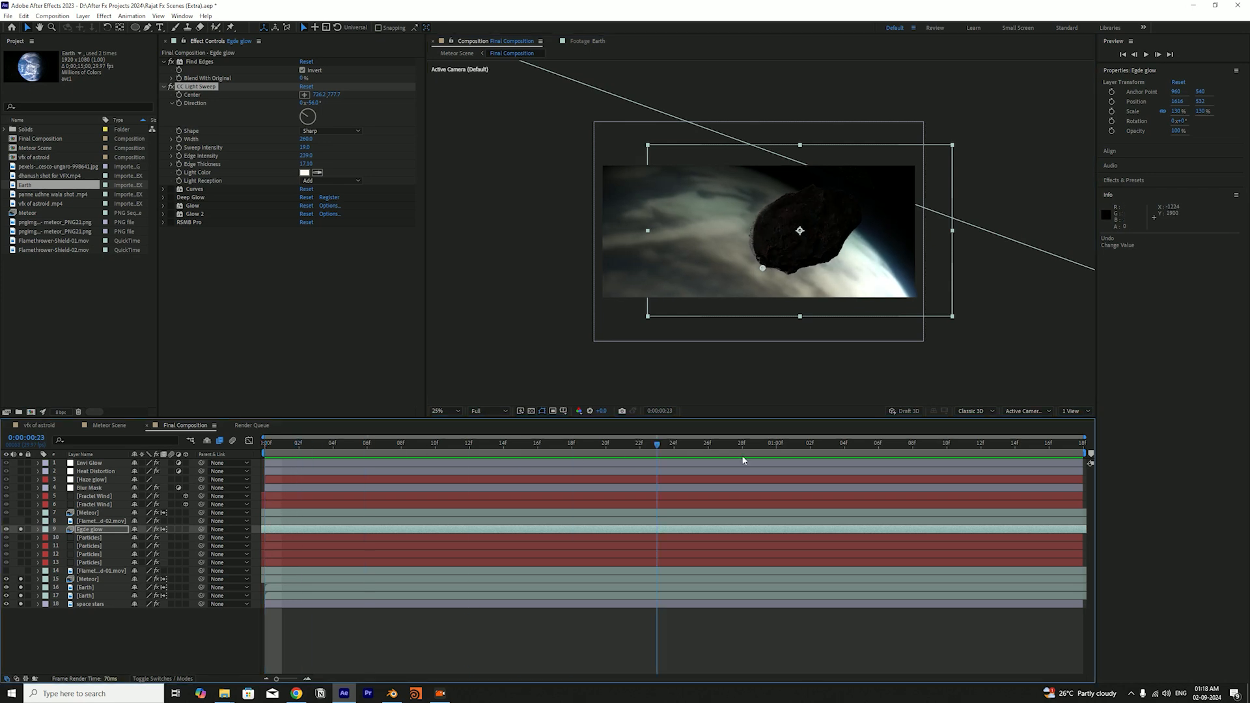
pyautogui.press('space')
pyautogui.press('Home')
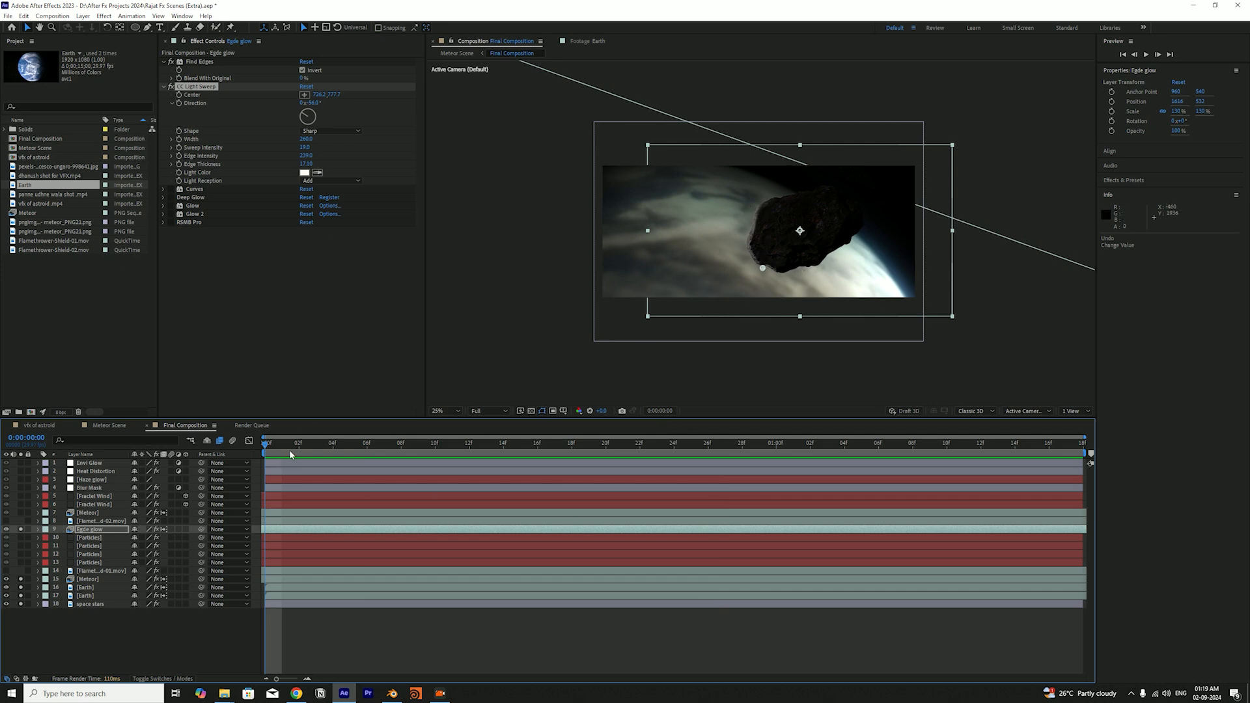
pyautogui.hotkey('ctrl', 's')
pyautogui.click(195, 93)
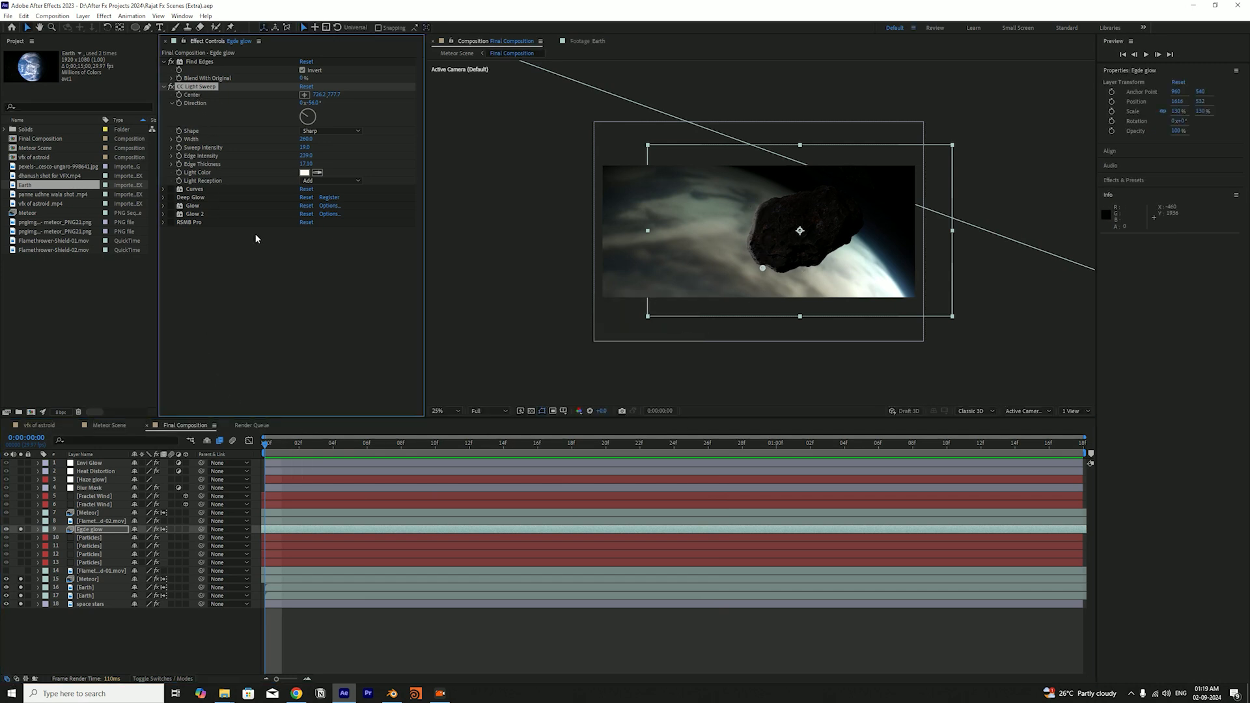
pyautogui.moveTo(280, 446)
pyautogui.mouseDown()
pyautogui.moveTo(501, 456)
pyautogui.moveTo(263, 459)
pyautogui.mouseUp()
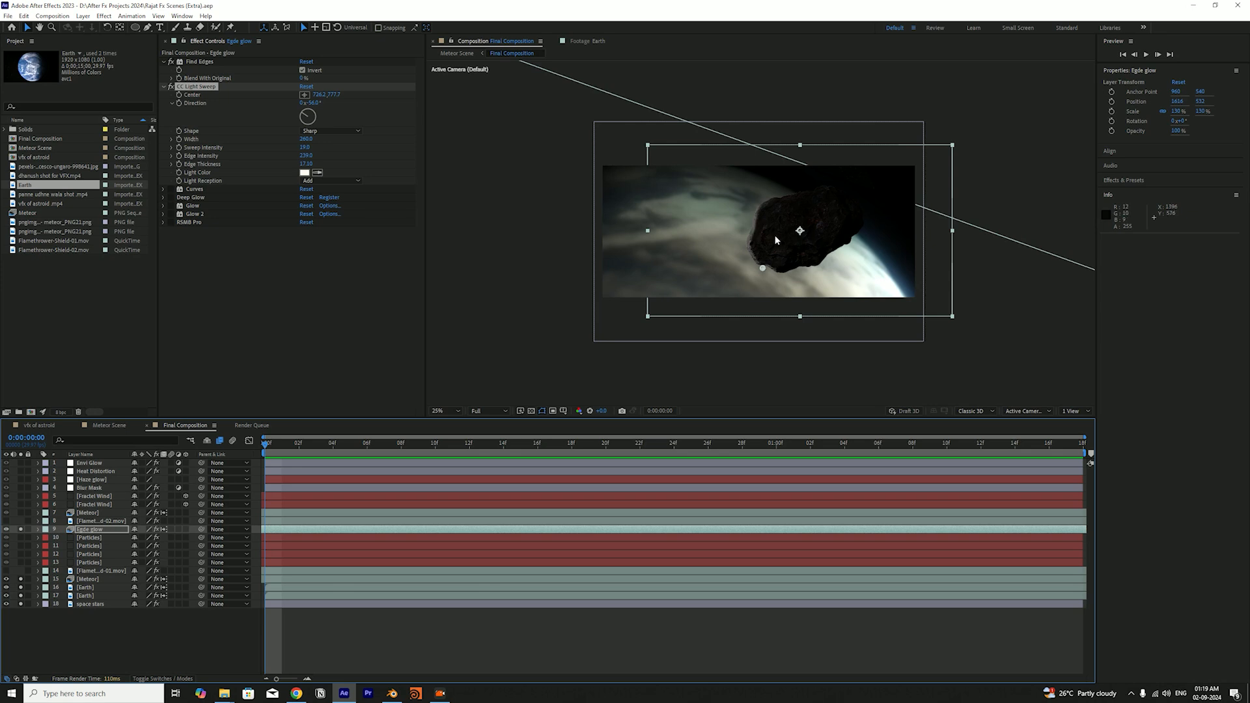
# Disable the existing CC Light Sweep and apply a second CC Light Sweep effect to the Egde glow layer for demonstration
pyautogui.click(170, 87)
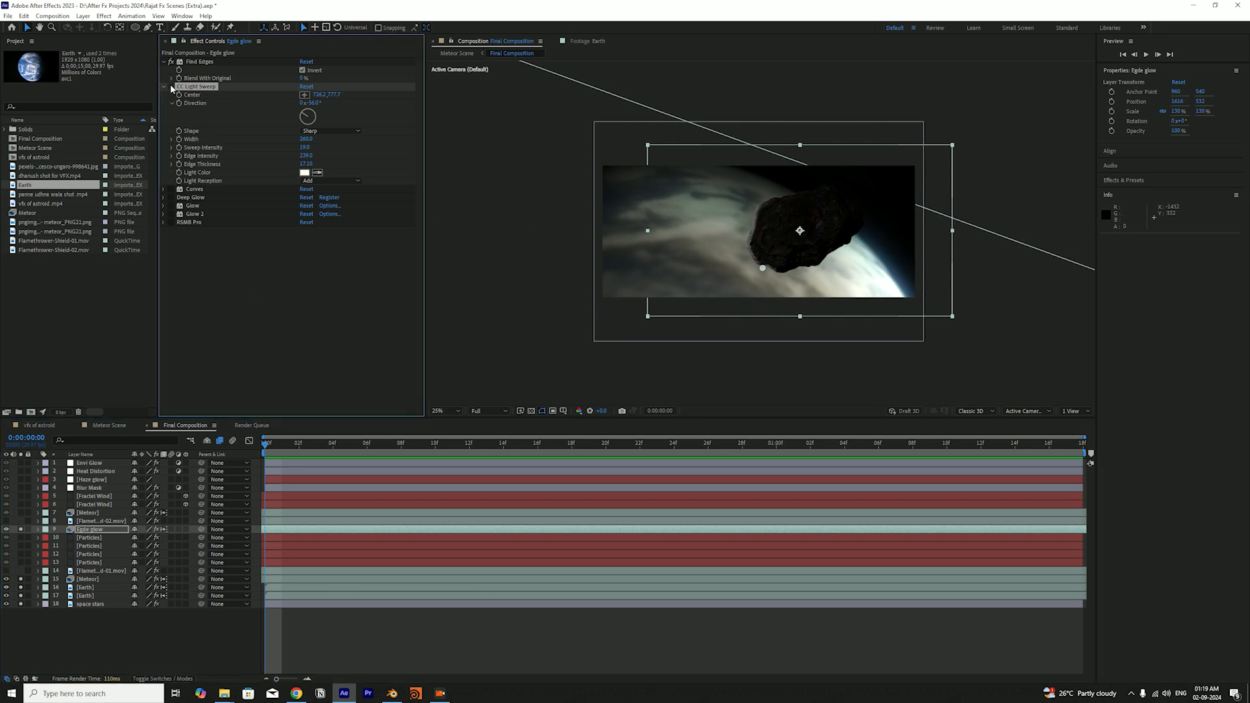
pyautogui.click(170, 87)
pyautogui.click(171, 86)
pyautogui.click(279, 241)
pyautogui.hotkey('ctrl', 'space')
pyautogui.write('cc')
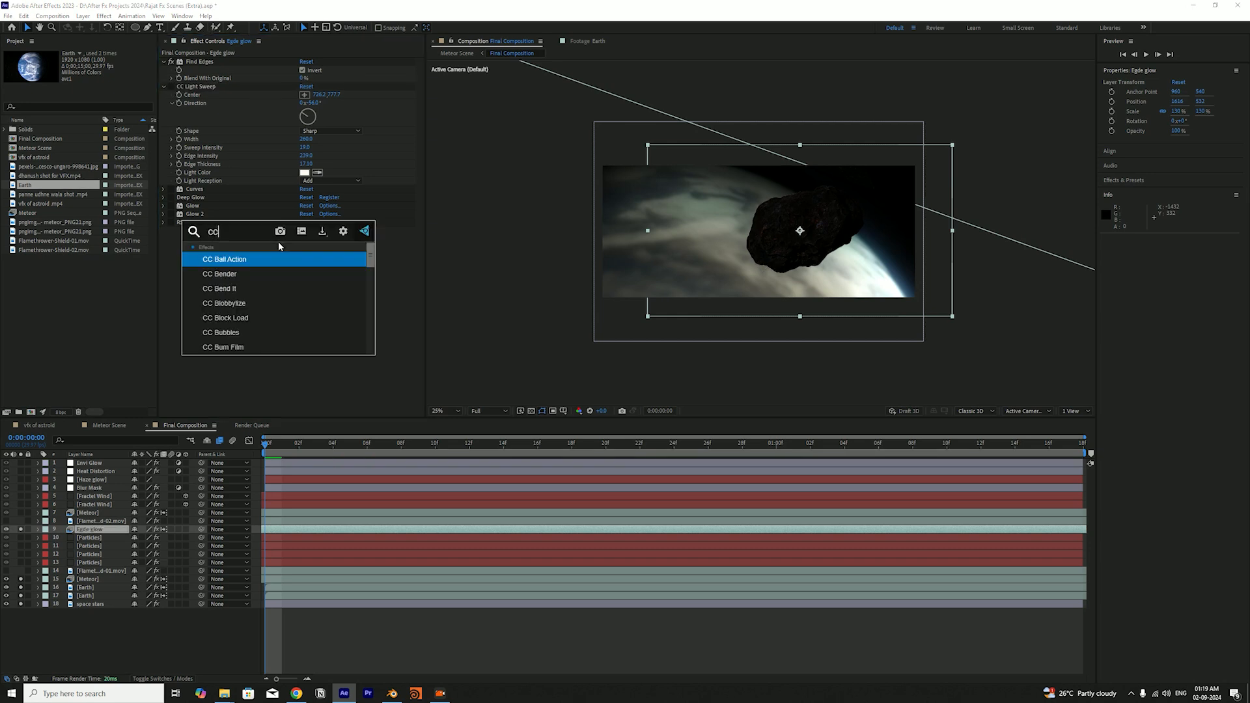
pyautogui.write(' light')
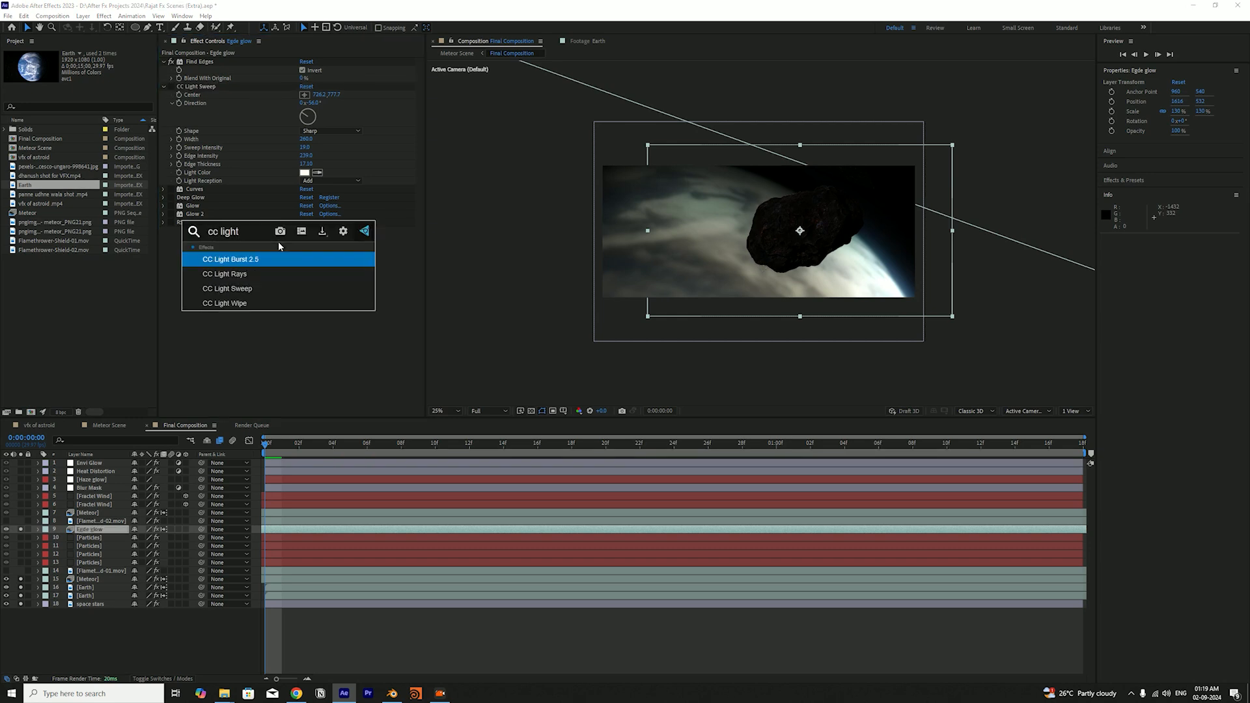
pyautogui.press('Down')
pyautogui.press('Down')
pyautogui.press('Return')
pyautogui.hotkey('ctrl', 's')
# Reposition the second light sweep's center along the meteor's left edge, delete that effect, and save the project
pyautogui.moveTo(805, 194); pyautogui.dragTo(750, 214)
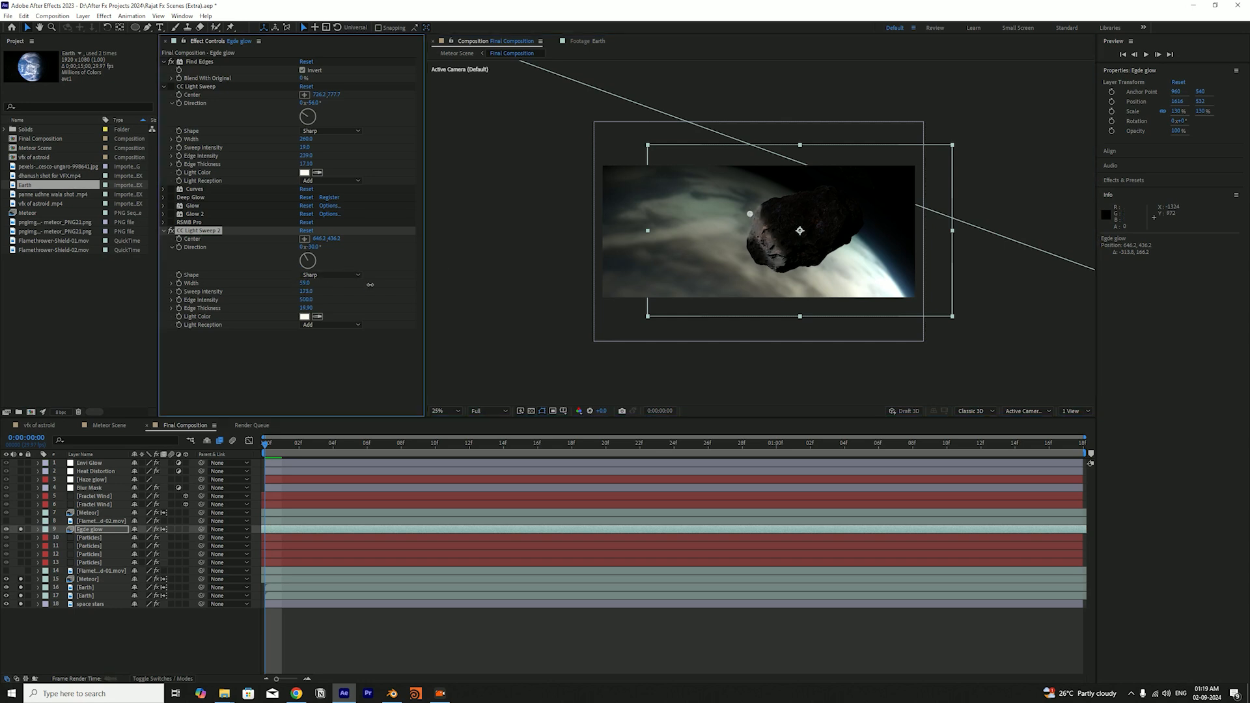
pyautogui.moveTo(750, 213); pyautogui.dragTo(761, 268)
pyautogui.click(202, 238)
pyautogui.press('Delete')
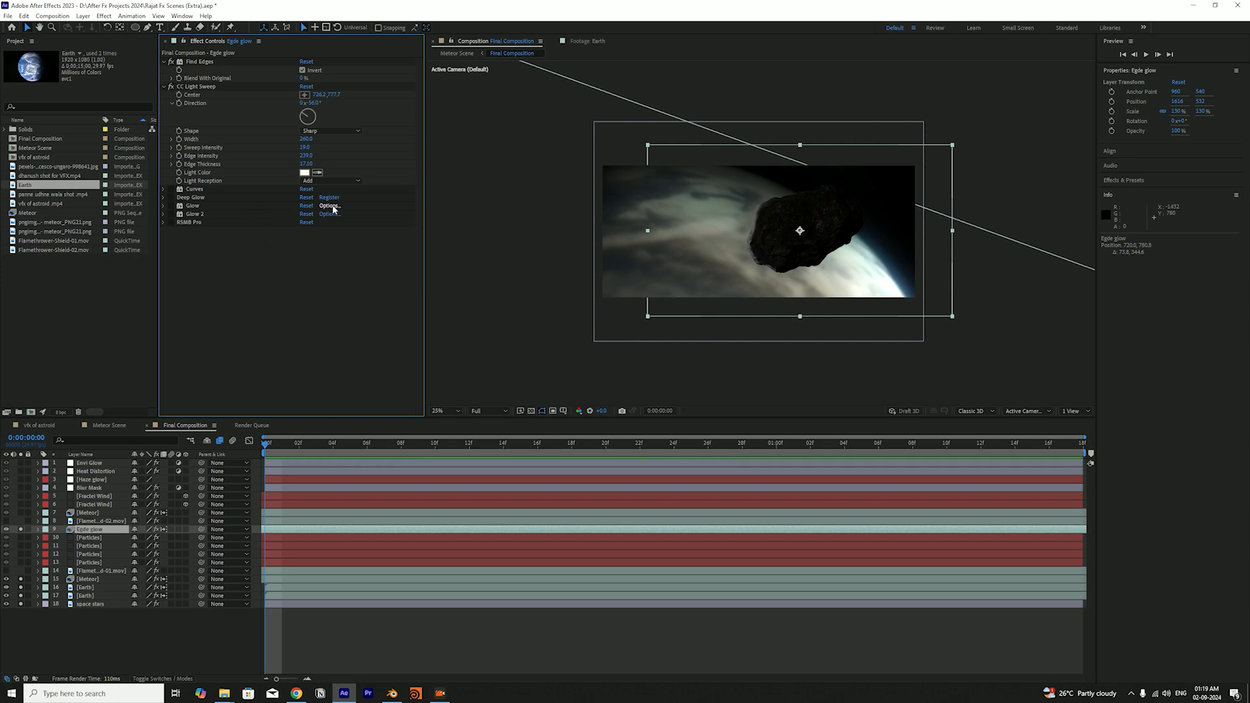
pyautogui.hotkey('ctrl', 's')
# Enable the Curves effect on the Egde glow layer, save the project, and expand the Deep Glow settings
pyautogui.click(171, 189)
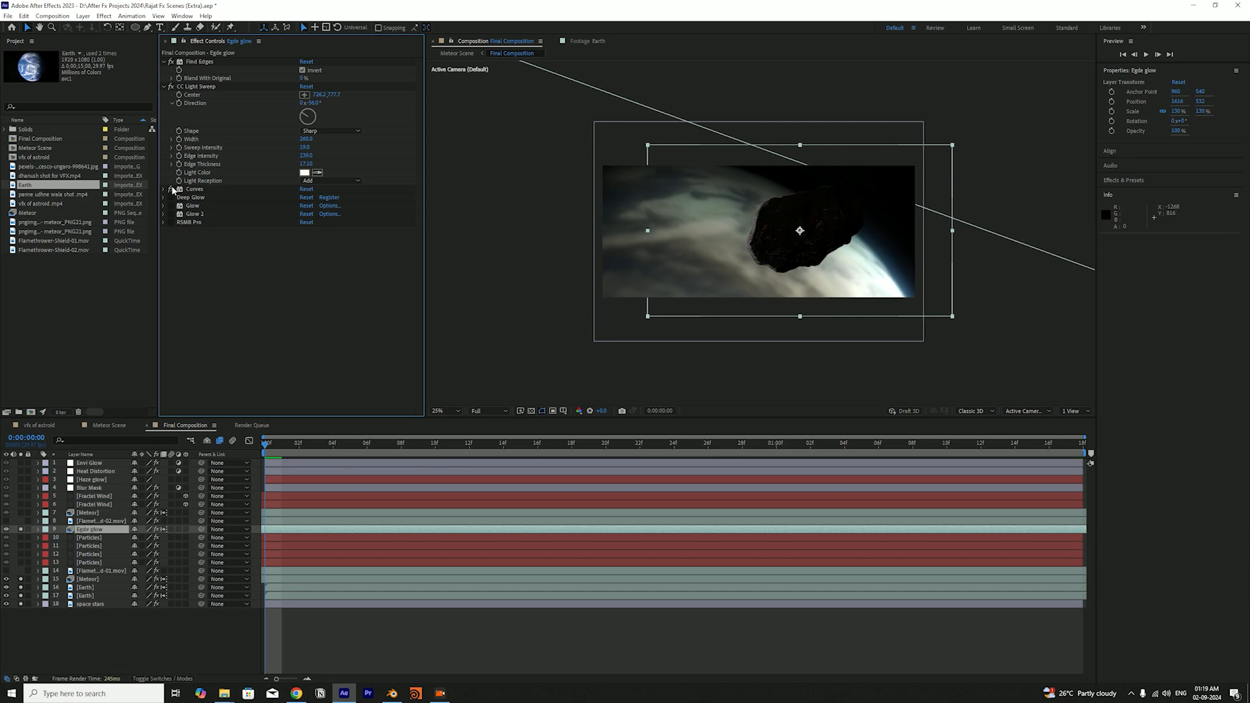
pyautogui.click(171, 189)
pyautogui.hotkey('ctrl', 's')
pyautogui.click(163, 197)
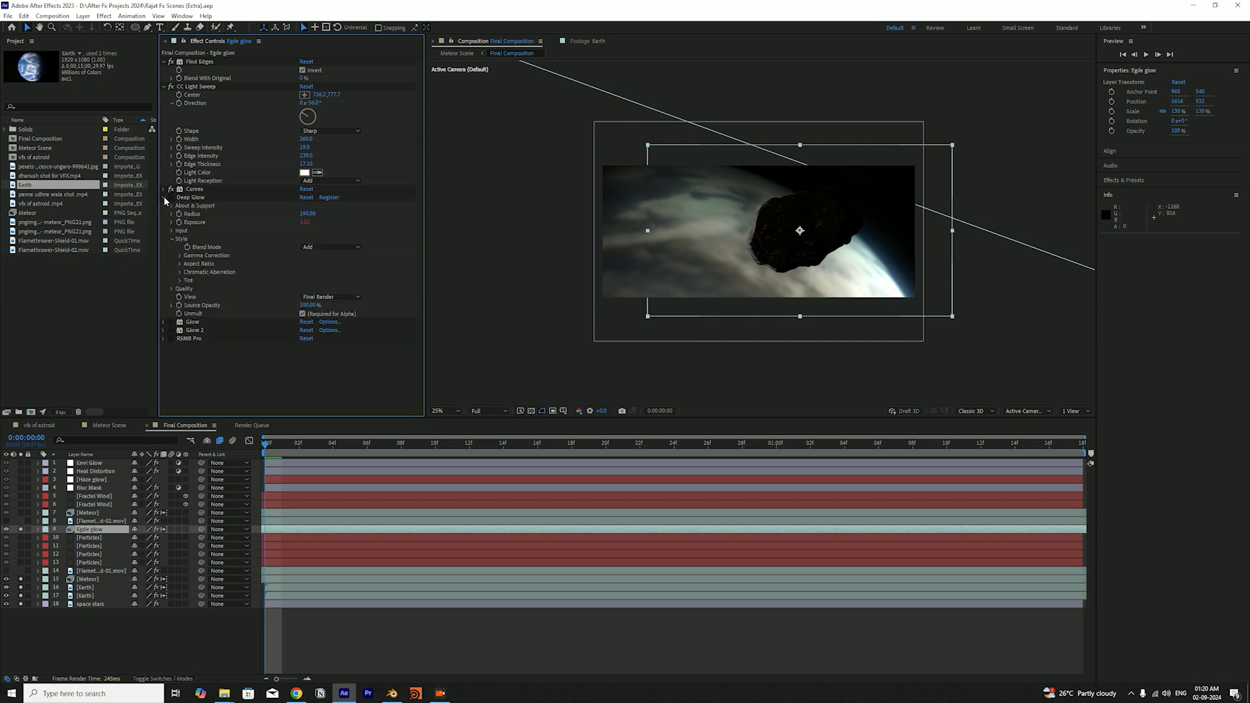
# Enable the Deep Glow, Glow, Glow 2 and RSMB Pro effects on the Egde glow layer and save the project
pyautogui.click(164, 198)
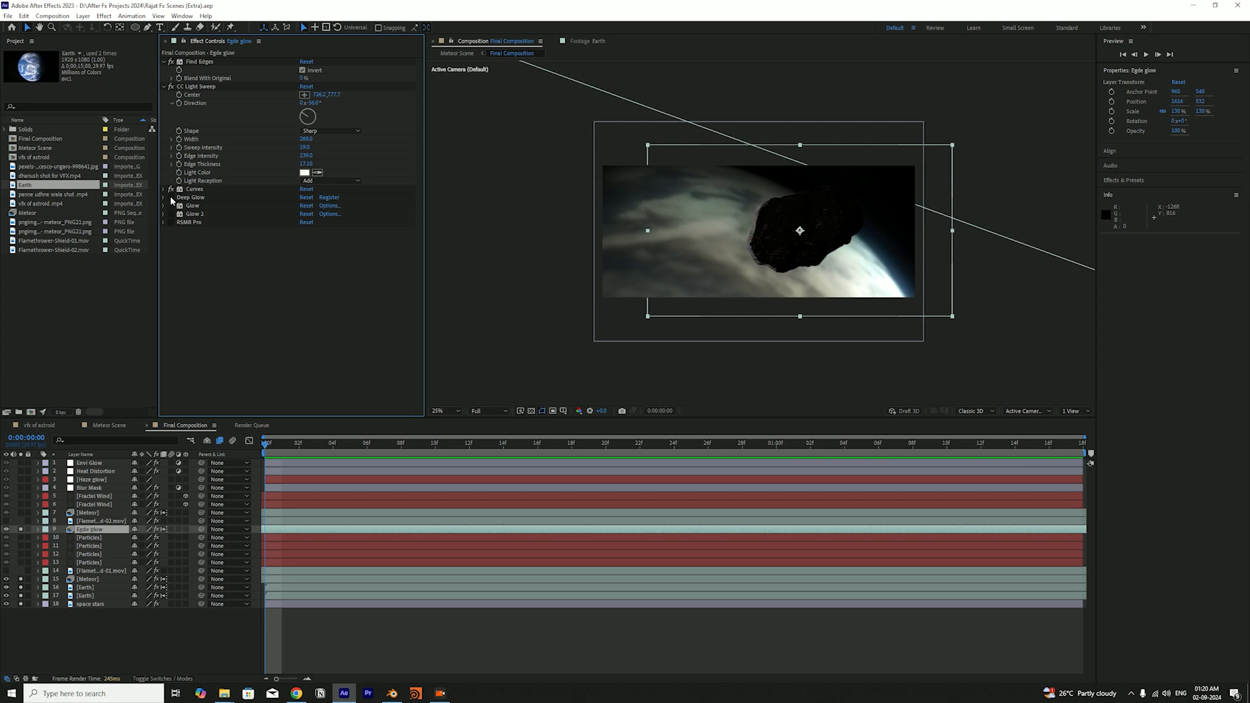
pyautogui.click(170, 196)
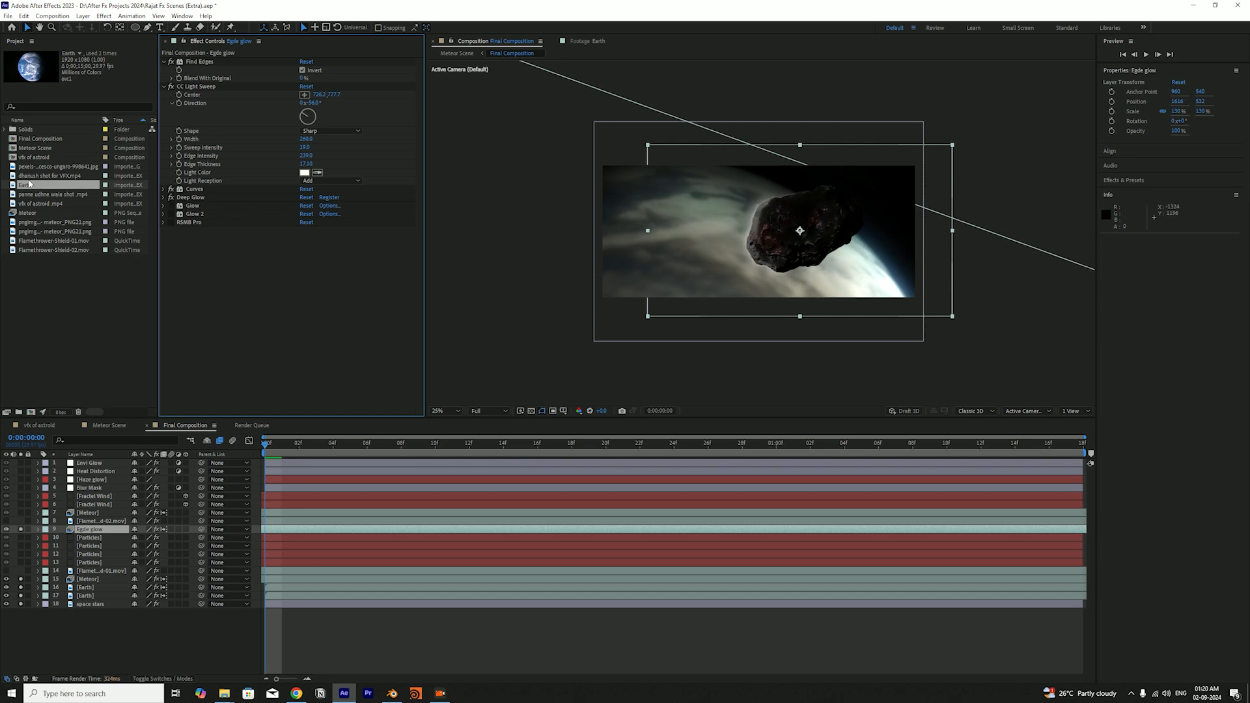
pyautogui.click(171, 206)
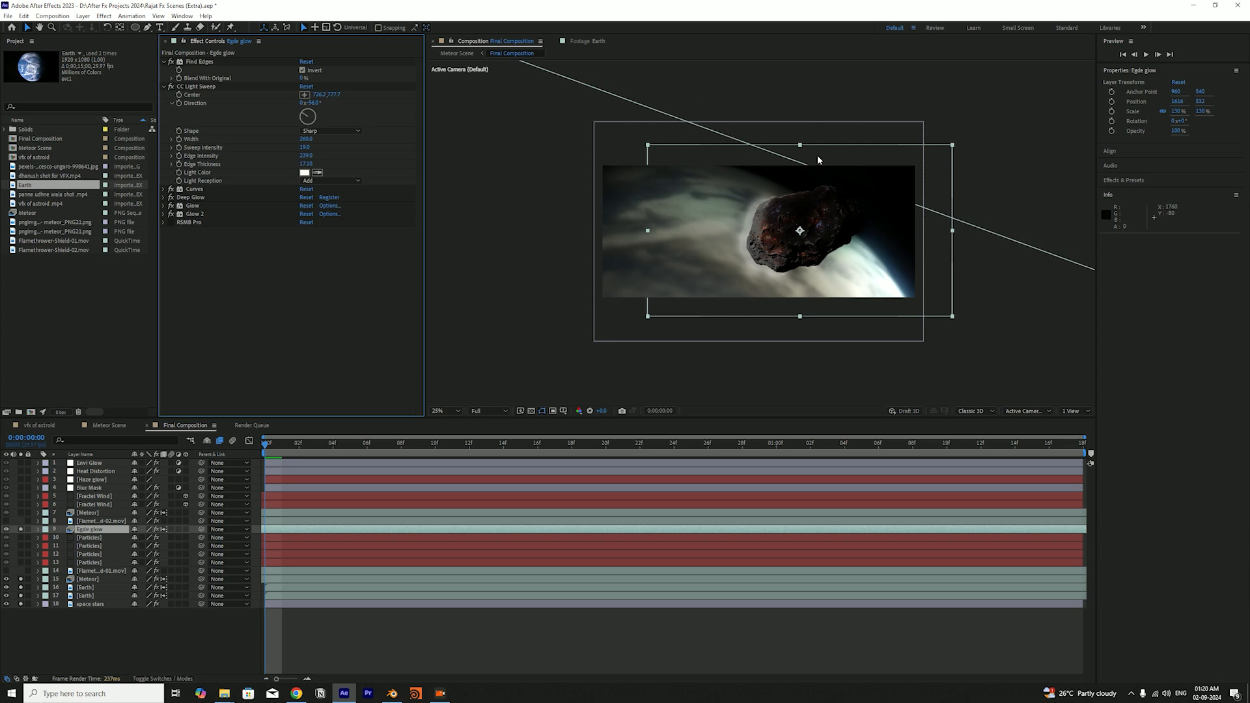
pyautogui.click(948, 81)
pyautogui.click(210, 248)
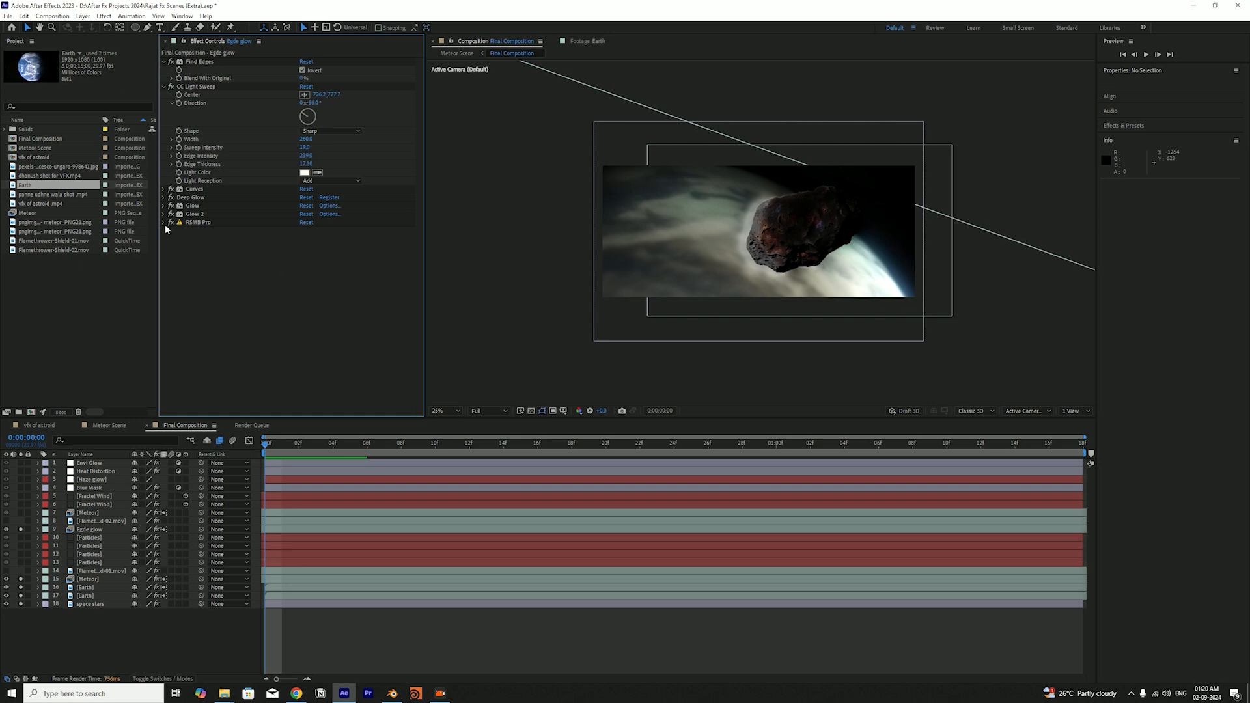
pyautogui.hotkey('ctrl', 's')
# Try the CC Force Motion Blur effect on the Egde glow layer, undo it, and save the project
pyautogui.hotkey('ctrl', 'space')
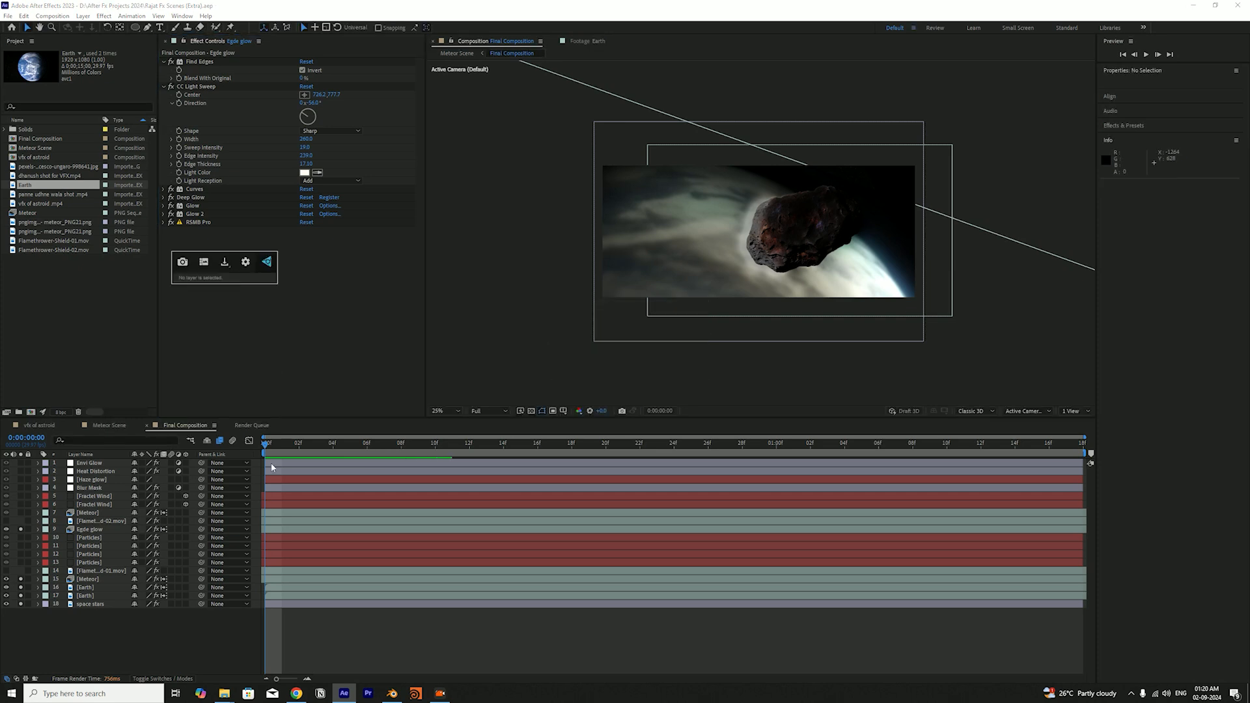
pyautogui.click(116, 529)
pyautogui.hotkey('ctrl', 'space')
pyautogui.write('cc for')
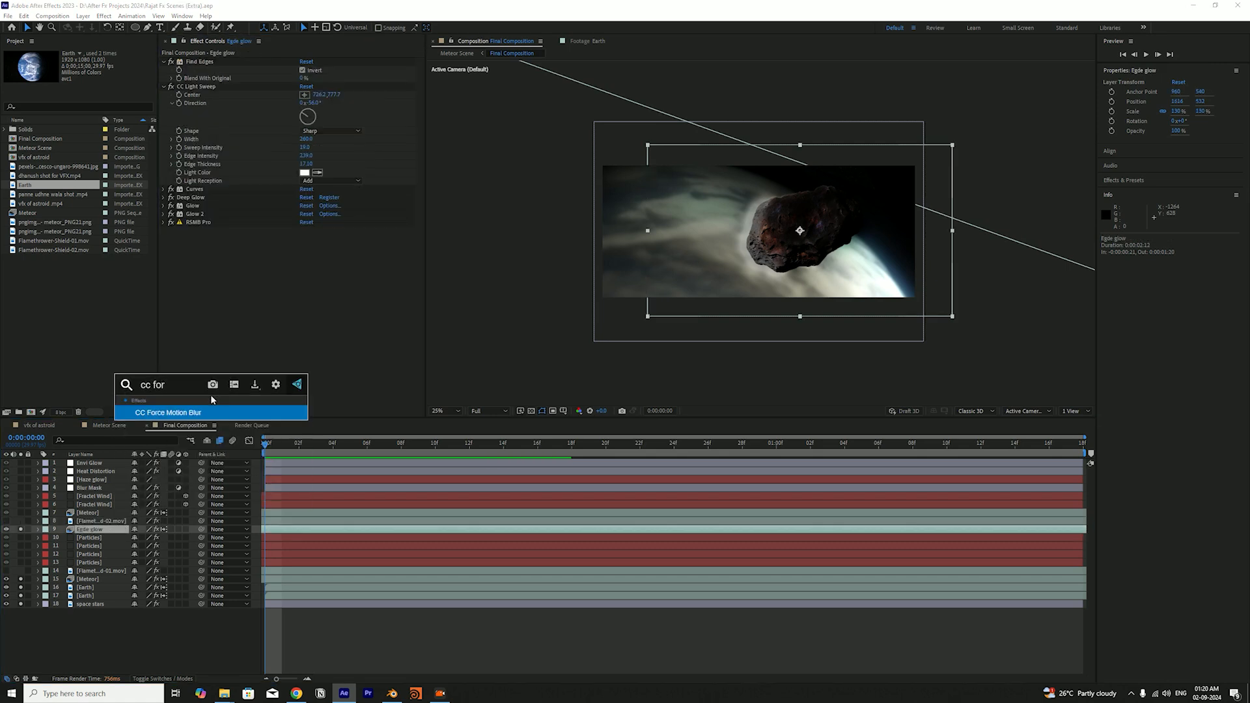
pyautogui.press('Return')
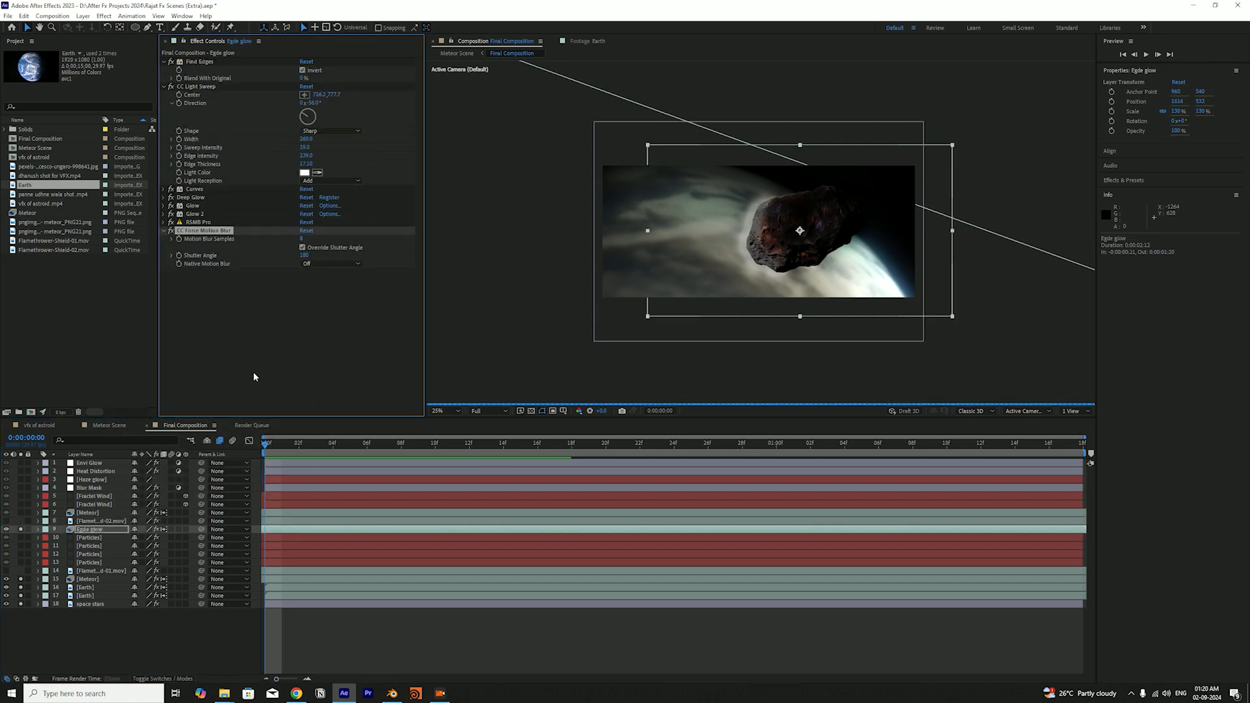
pyautogui.hotkey('ctrl', 'z')
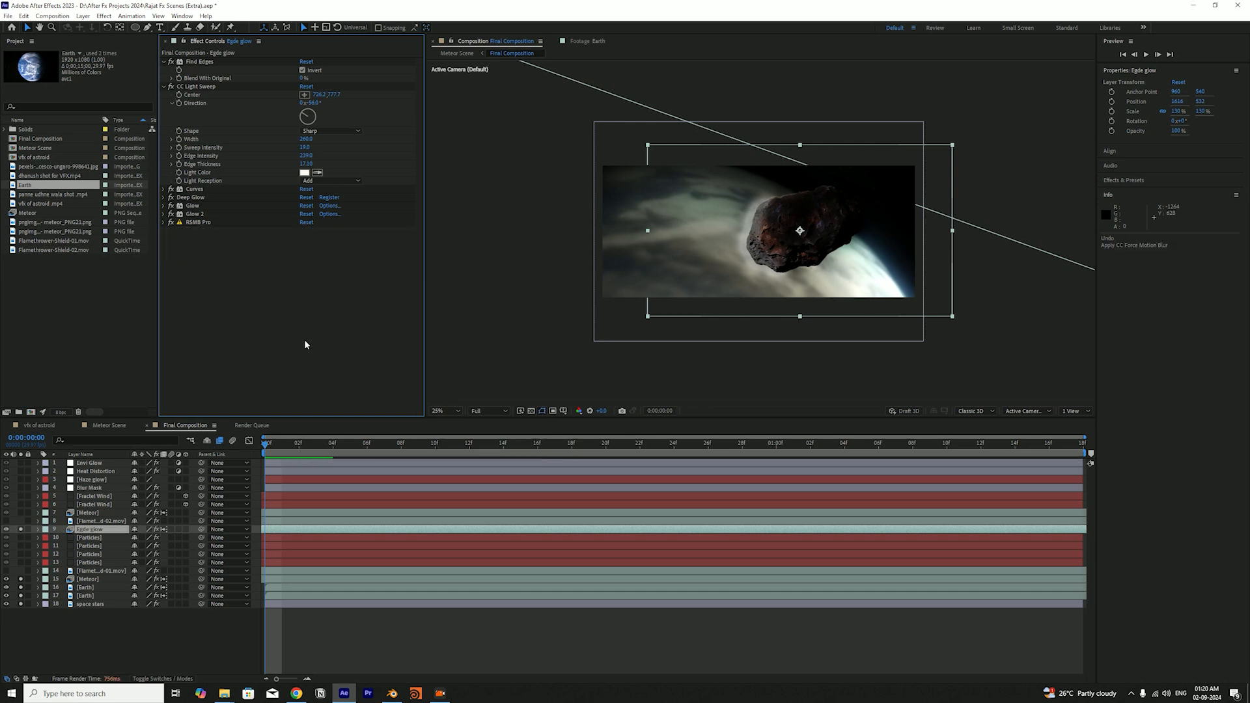
pyautogui.hotkey('ctrl', 's')
# Examine the RSMB Pro settings on the Egde glow layer, collapse them, and deselect the layer
pyautogui.click(165, 222)
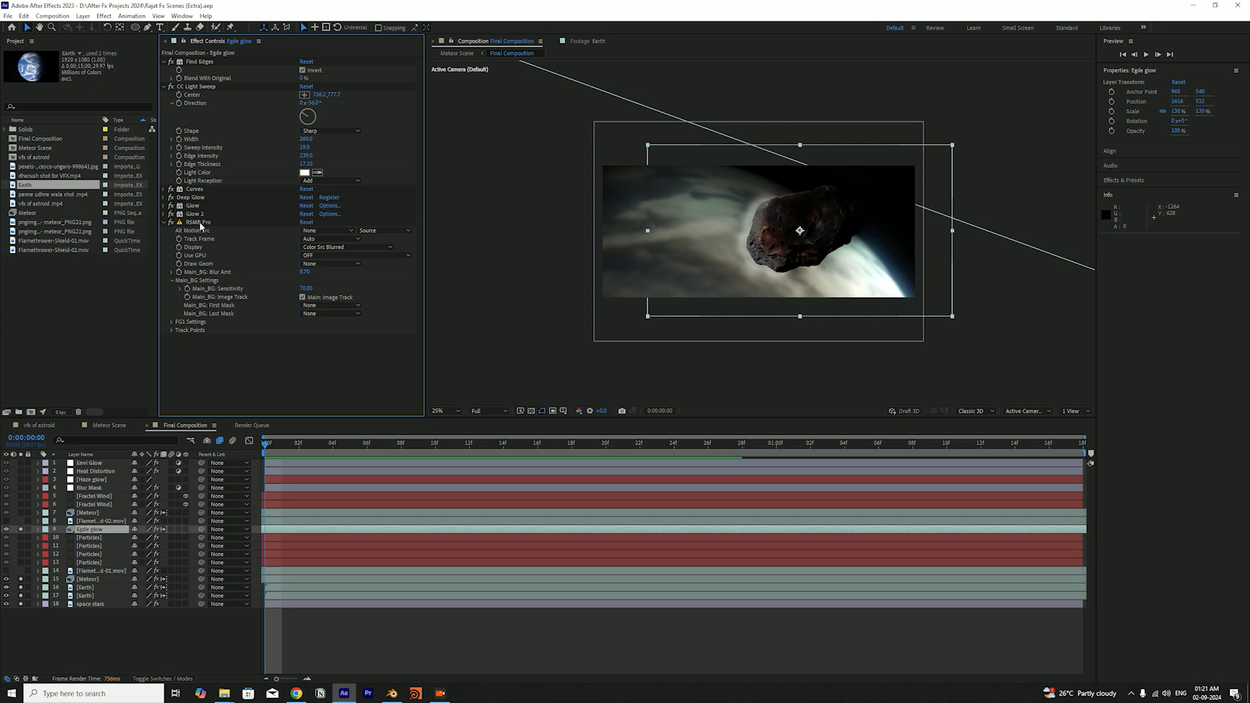
pyautogui.click(163, 222)
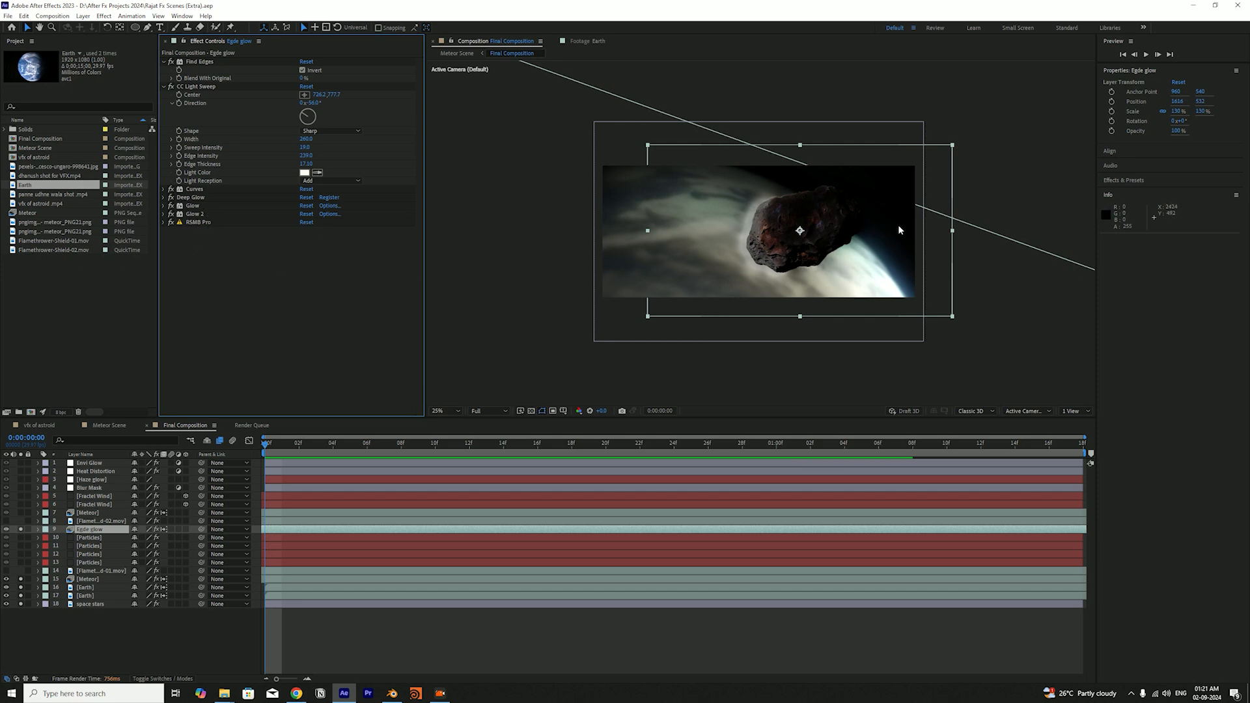
pyautogui.click(1014, 170)
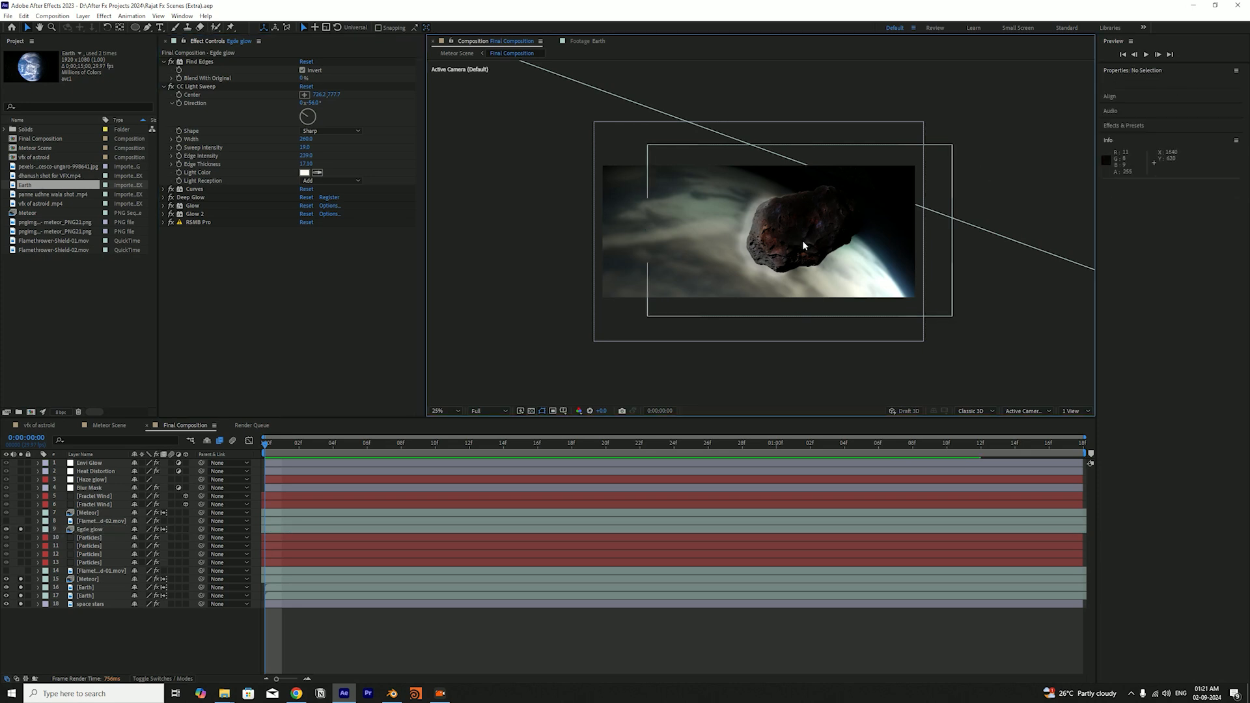
pyautogui.click(383, 276)
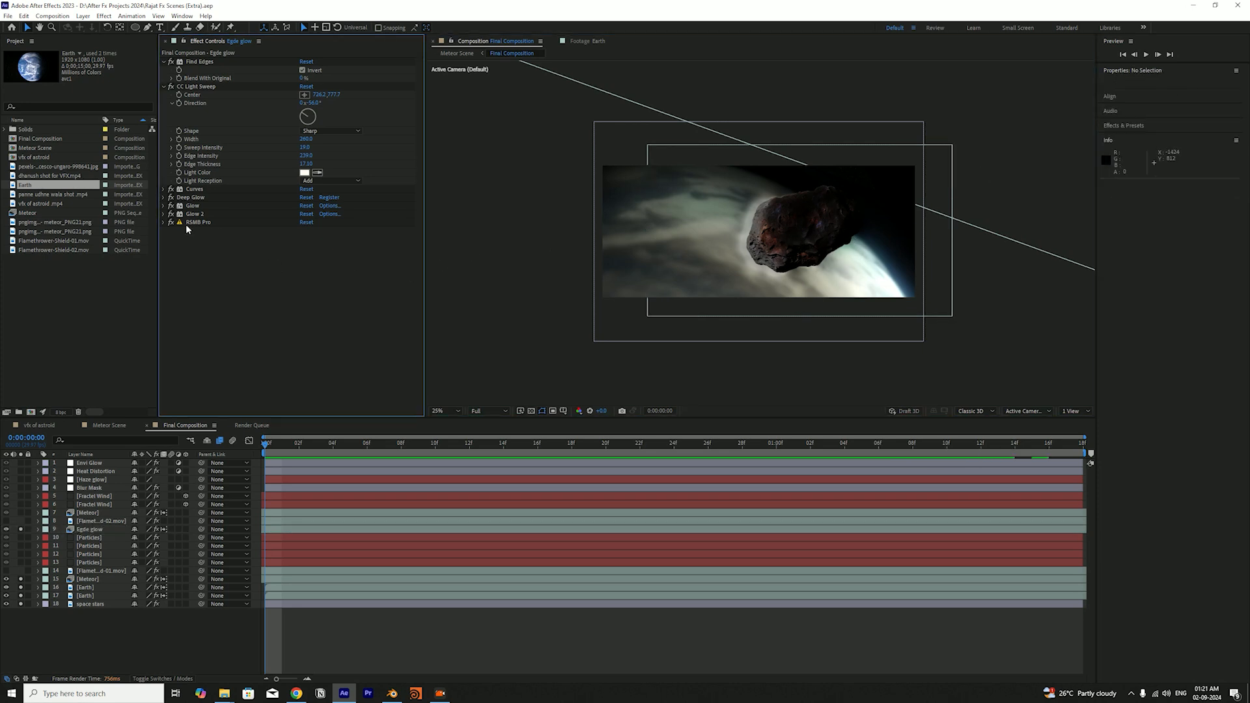
# Compare the meteor with RSMB Pro off and on for the Egde glow layer, leave it enabled, and save the project
pyautogui.click(172, 222)
pyautogui.click(172, 223)
pyautogui.click(172, 223)
pyautogui.click(172, 223)
pyautogui.click(172, 223)
pyautogui.hotkey('ctrl', 's')
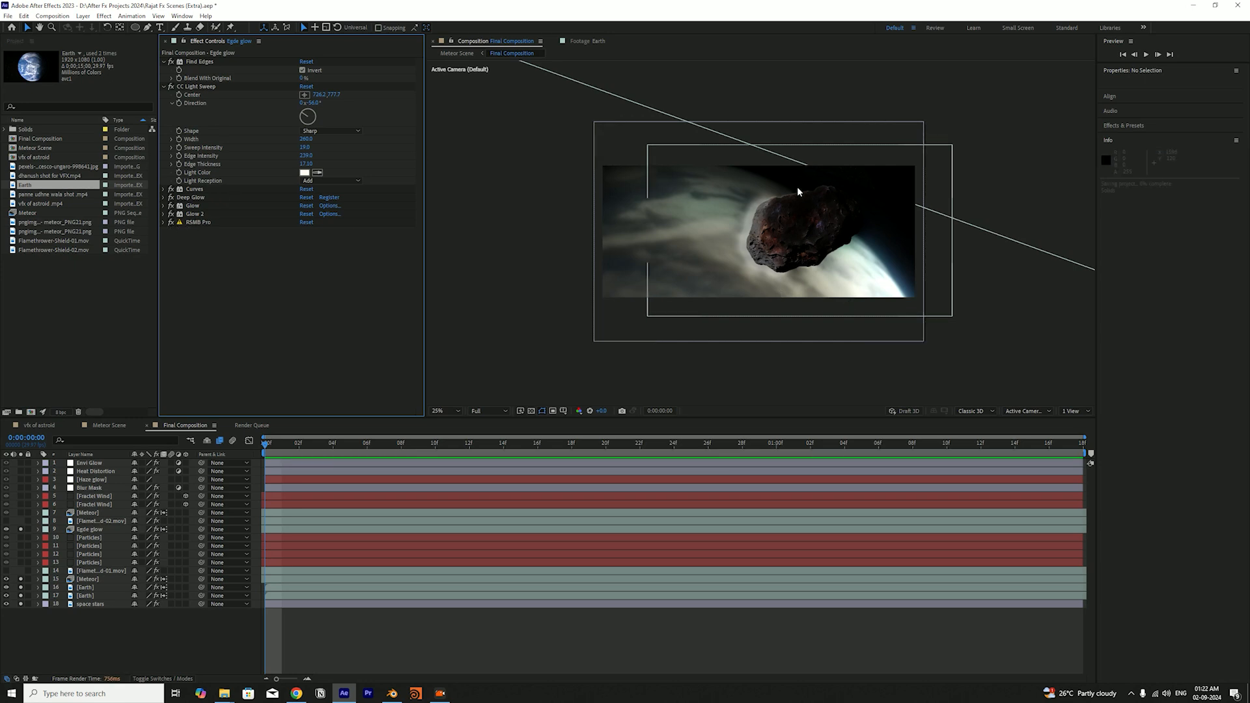
# Enable RSMB Pro on the lower Meteor layer (layer 15), save the project, and preview the meteor's motion blur
pyautogui.click(91, 579)
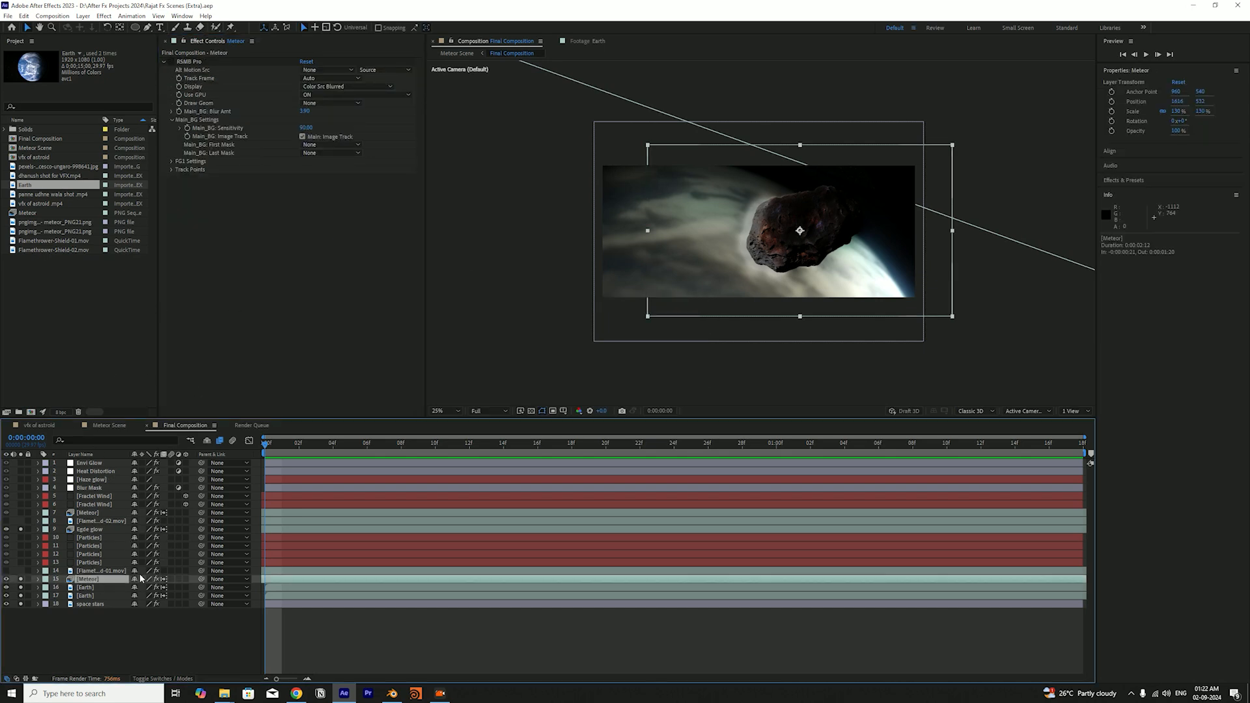
pyautogui.click(174, 61)
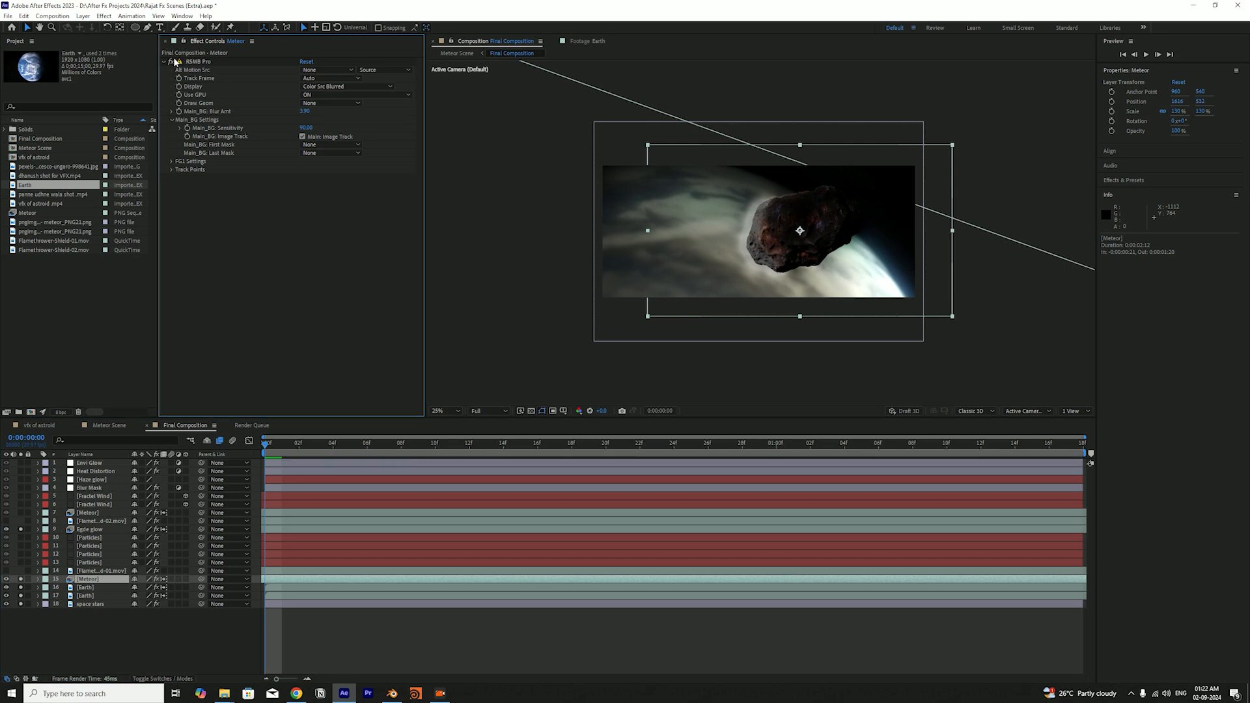
pyautogui.hotkey('ctrl', 's')
pyautogui.click(291, 443)
pyautogui.press('space')
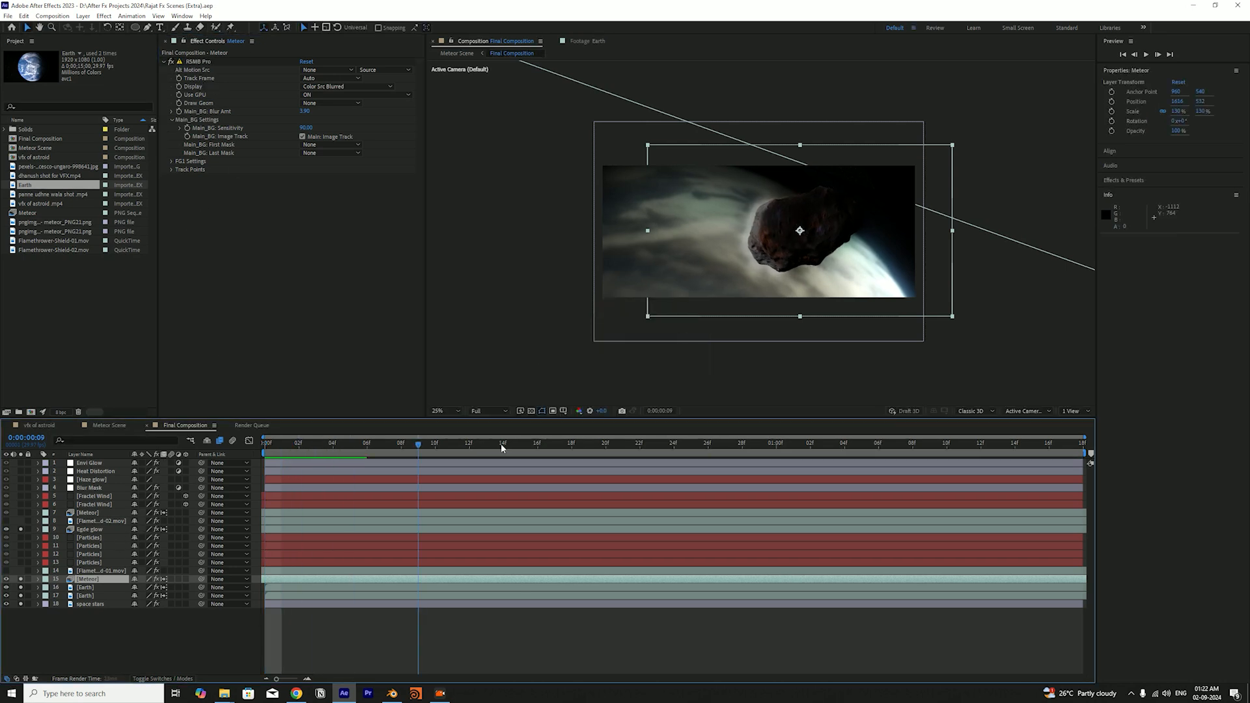
pyautogui.press('space')
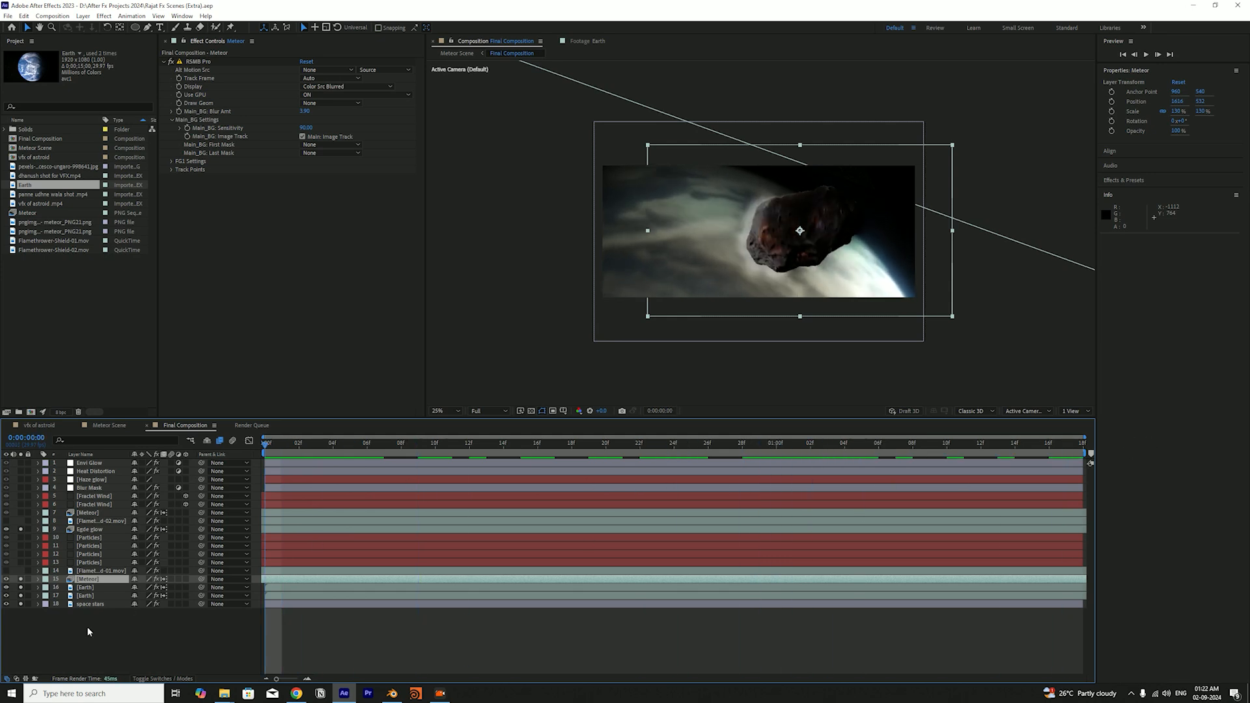
# Disable RSMB Pro on the lower Meteor layer and play the animation several times without motion blur
pyautogui.click(171, 61)
pyautogui.press('space')
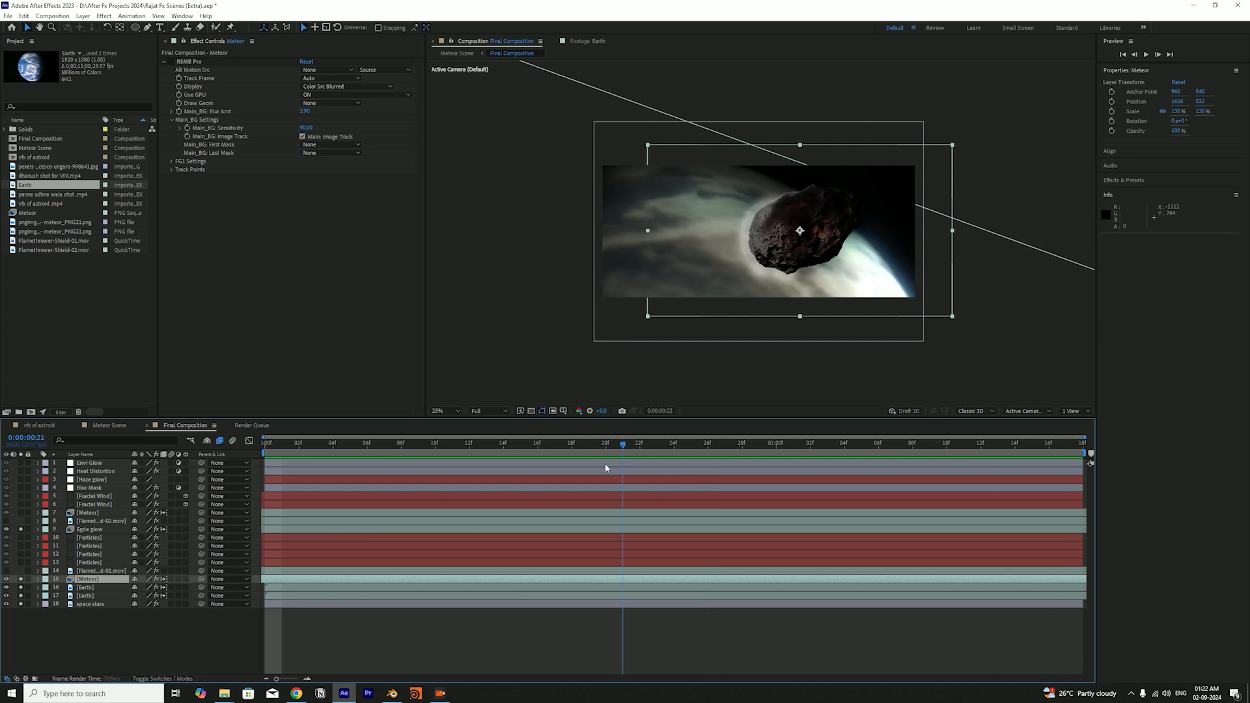
pyautogui.press('space')
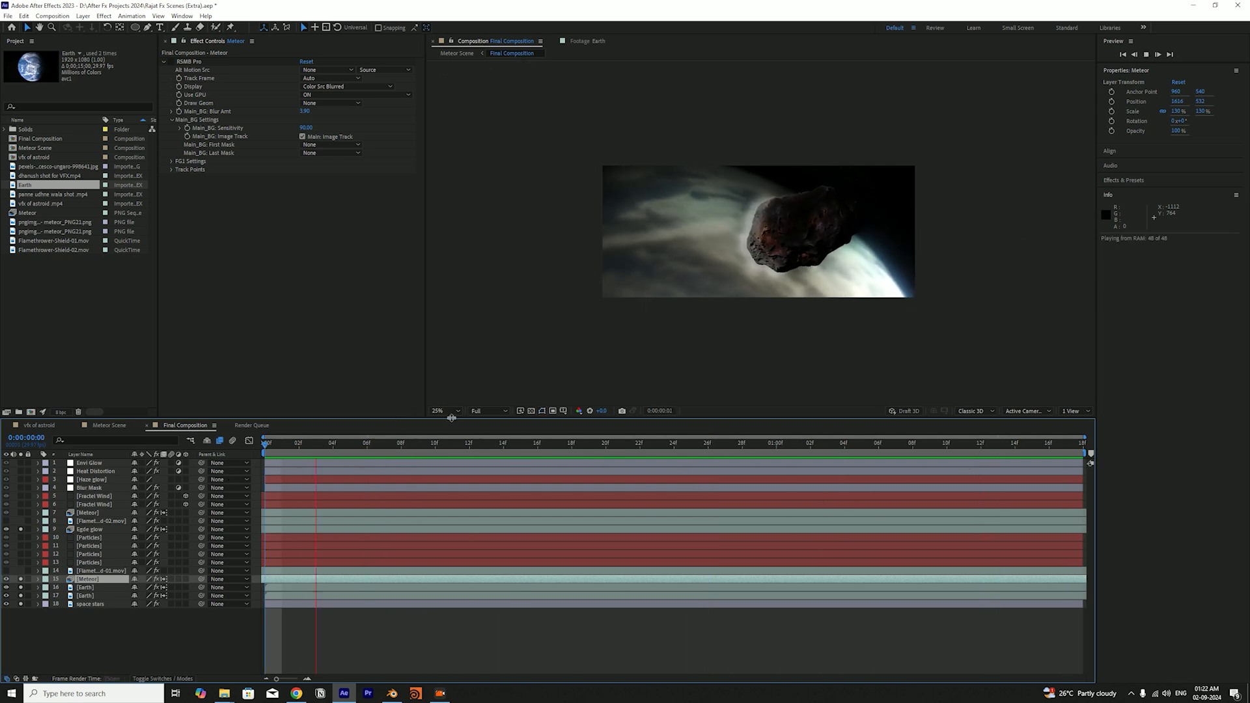
pyautogui.press('space')
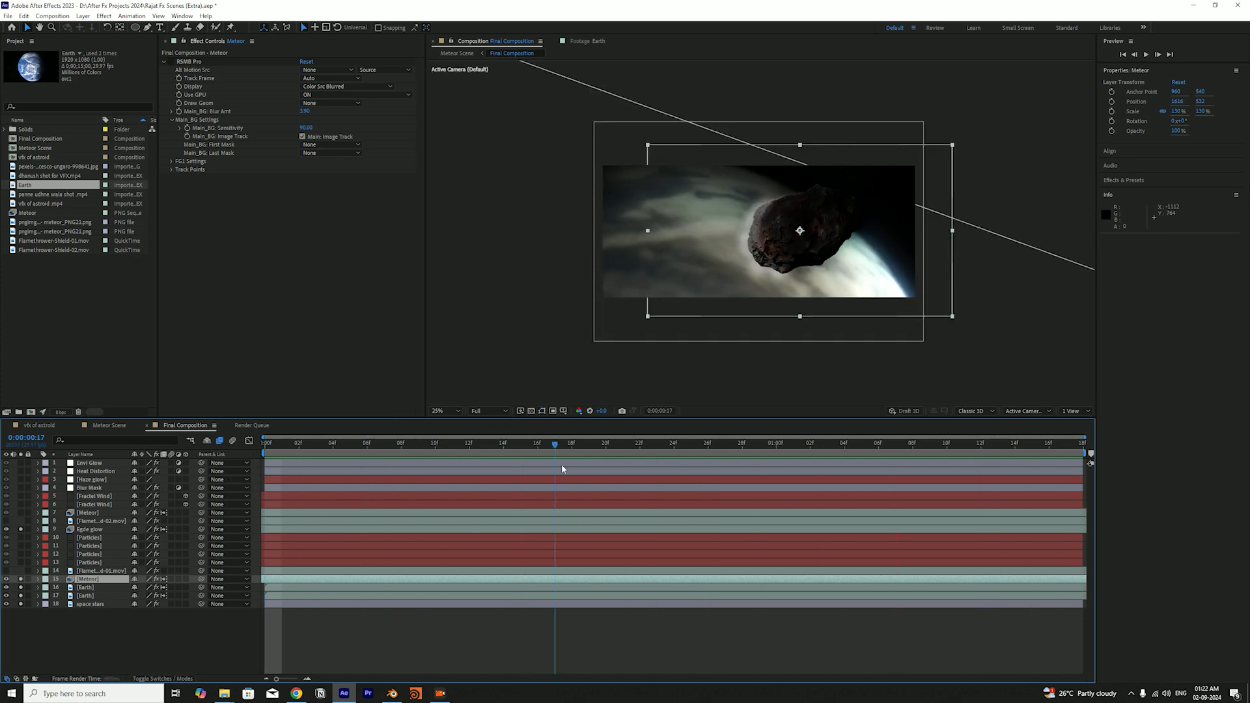
pyautogui.press('space')
pyautogui.press('space')
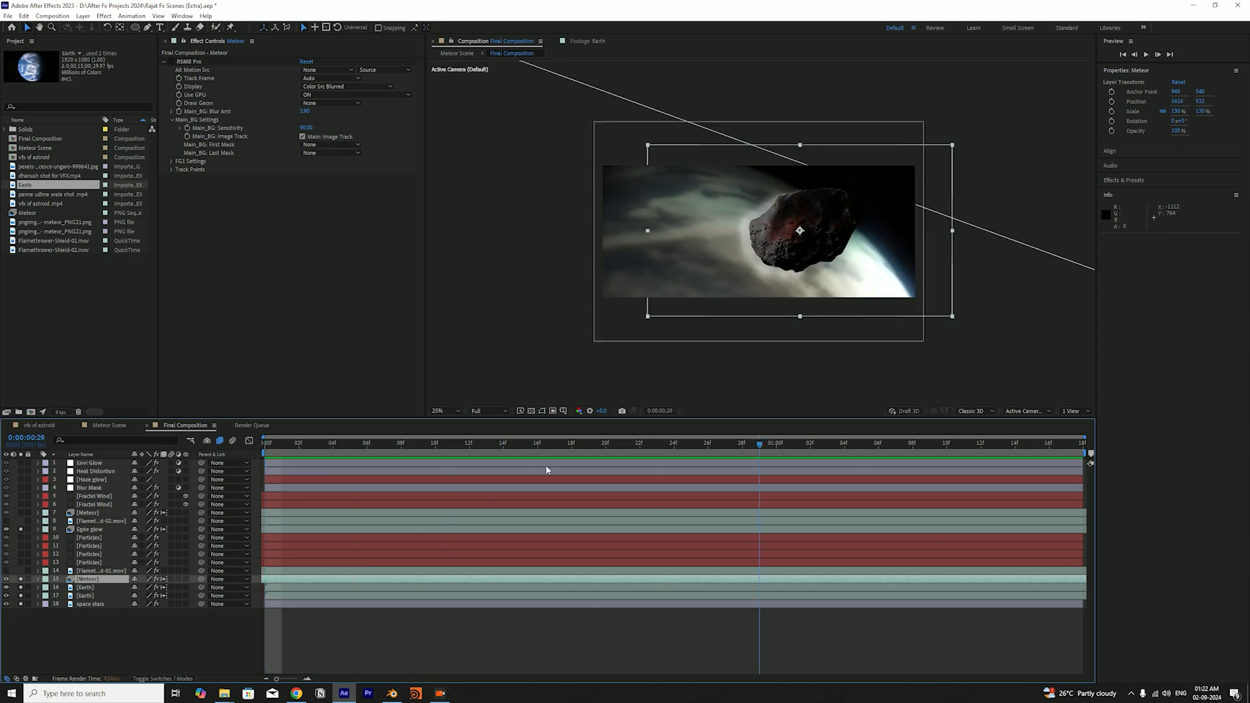
# Re-enable RSMB Pro on the lower Meteor layer, preview the animation with motion blur, and deselect the layer
pyautogui.click(171, 62)
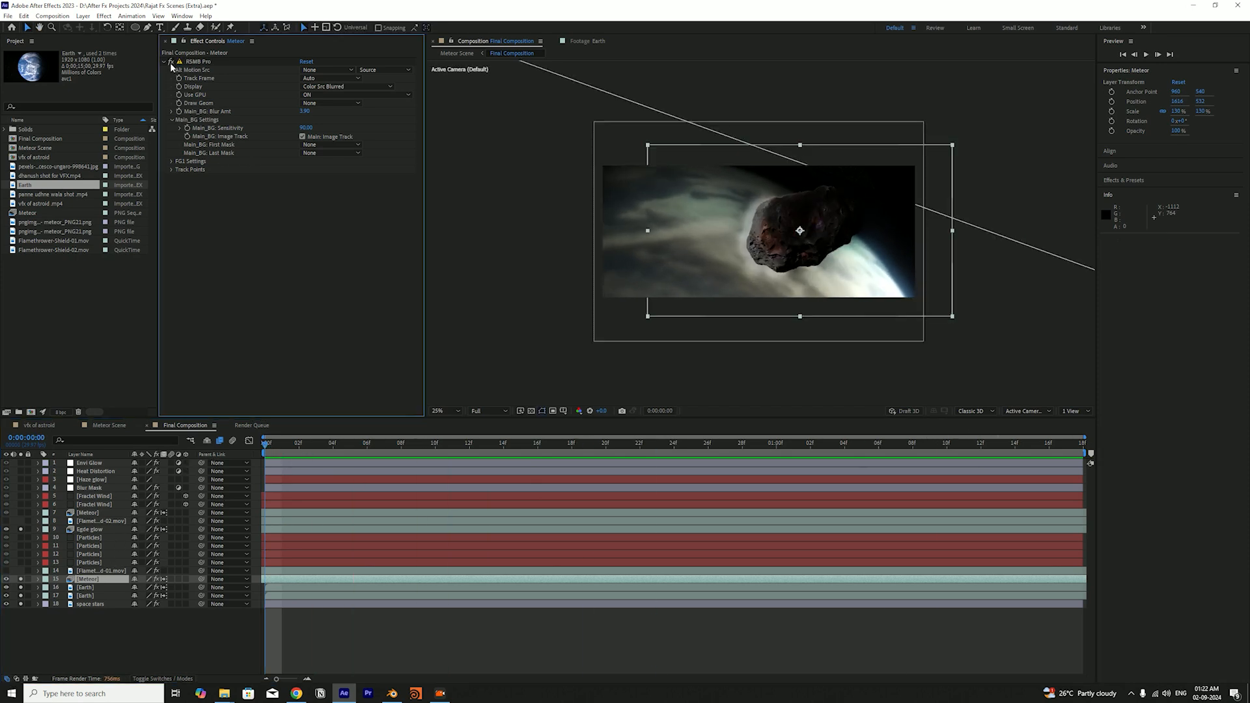
pyautogui.click(187, 616)
pyautogui.press('space')
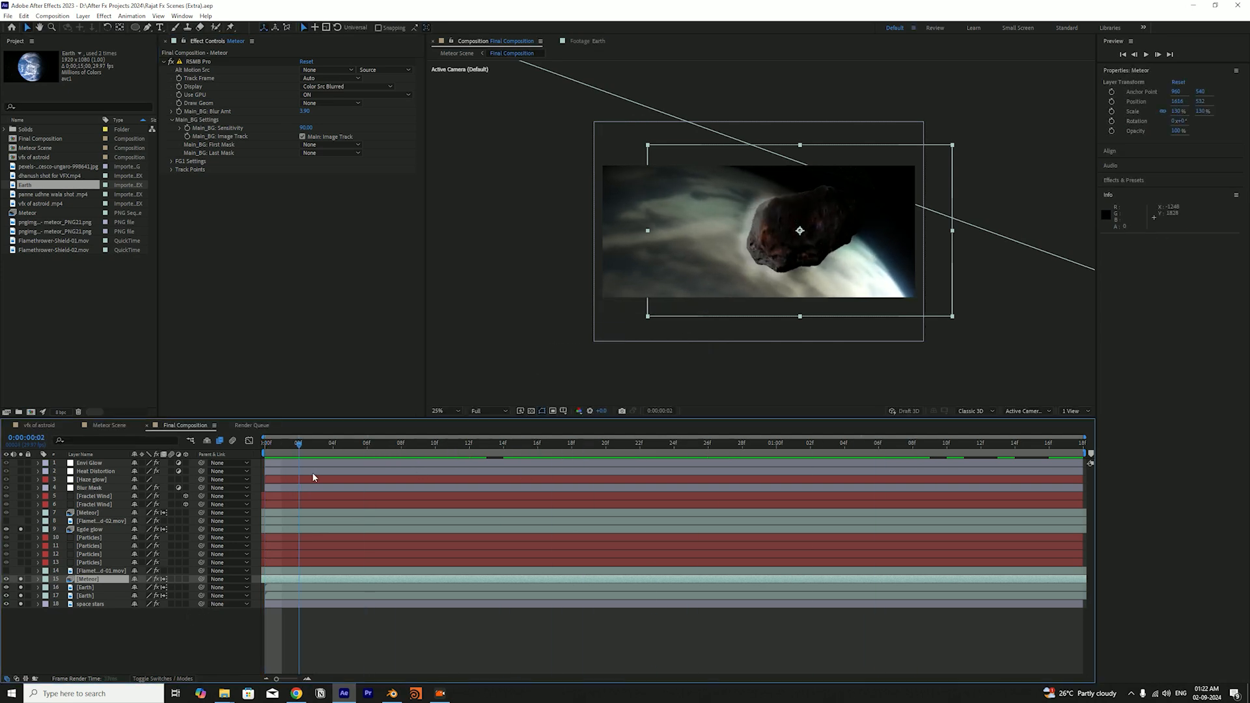
pyautogui.press('space')
pyautogui.click(178, 488)
pyautogui.press('space')
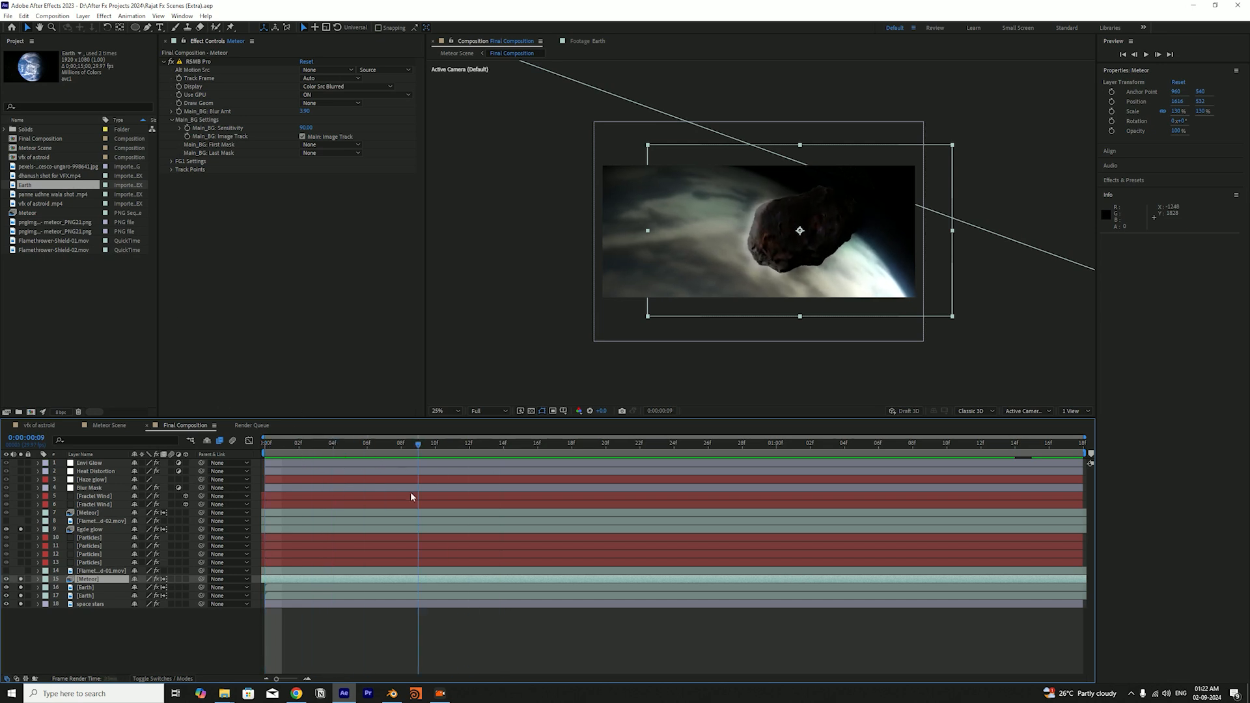
pyautogui.click(84, 615)
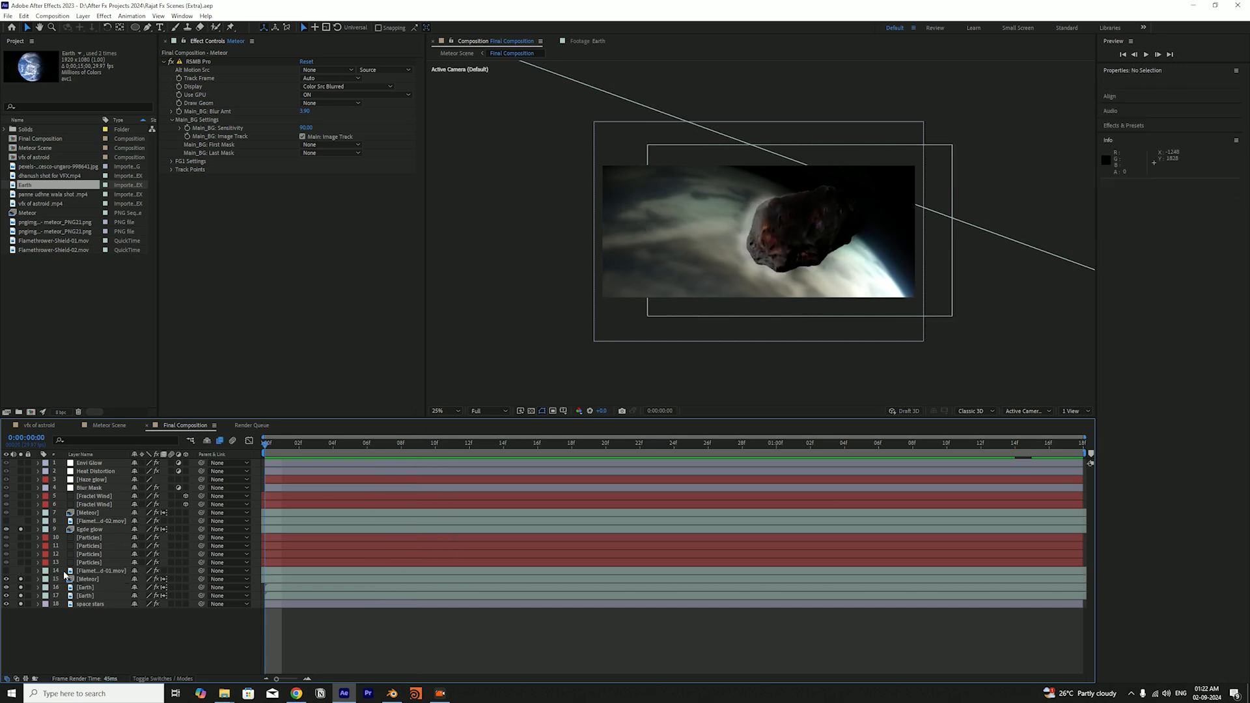
# Toggle the Egde glow layer's solo state off and back on to compare the meteor's edge, and save the project
pyautogui.click(89, 530)
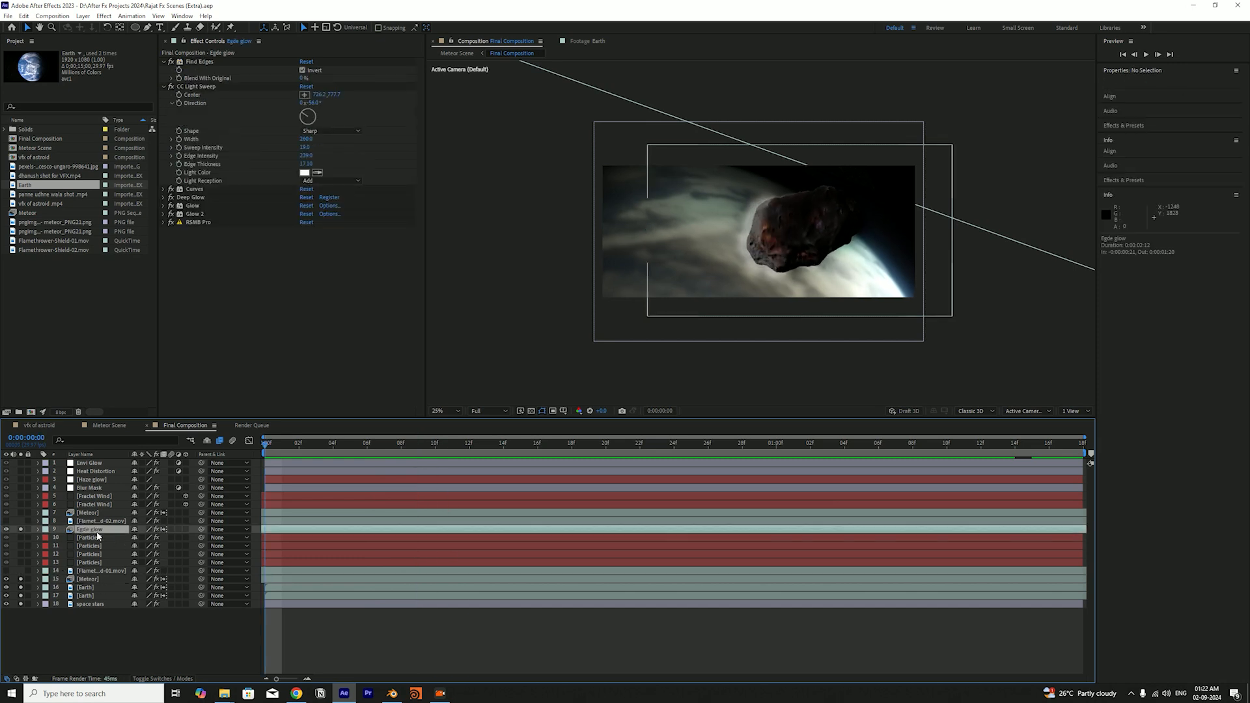
pyautogui.click(22, 530)
pyautogui.click(21, 531)
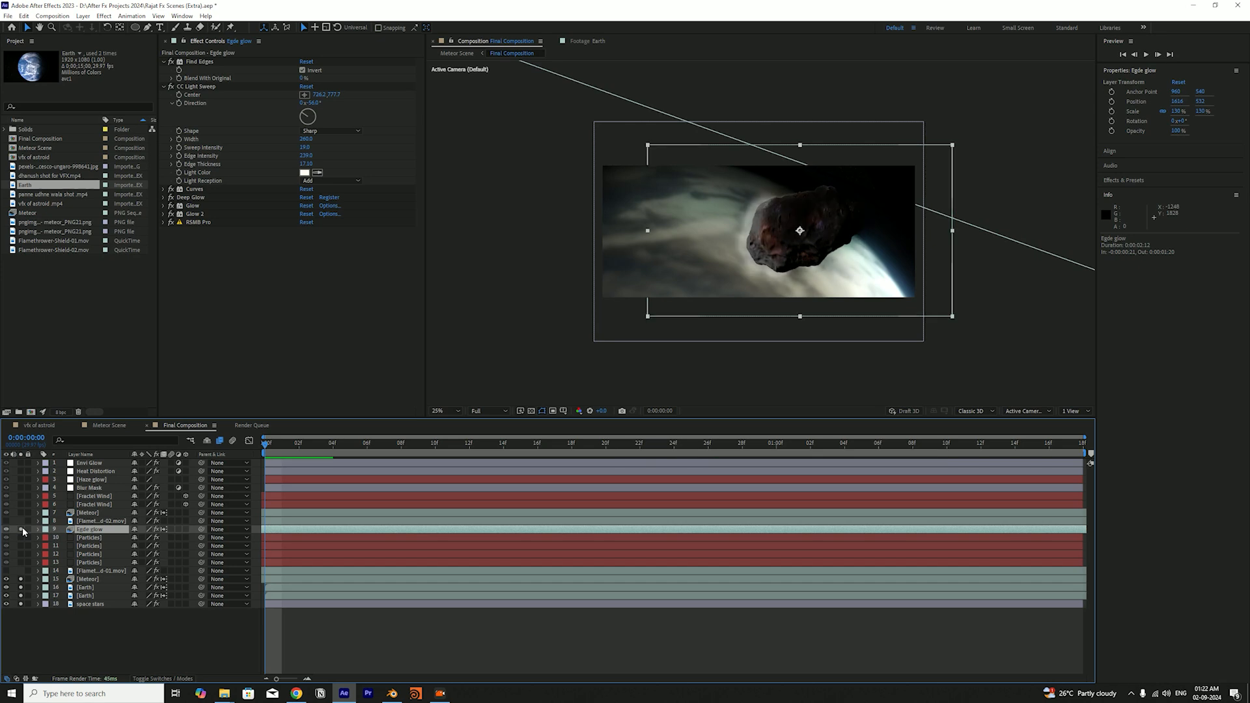
pyautogui.hotkey('ctrl', 's')
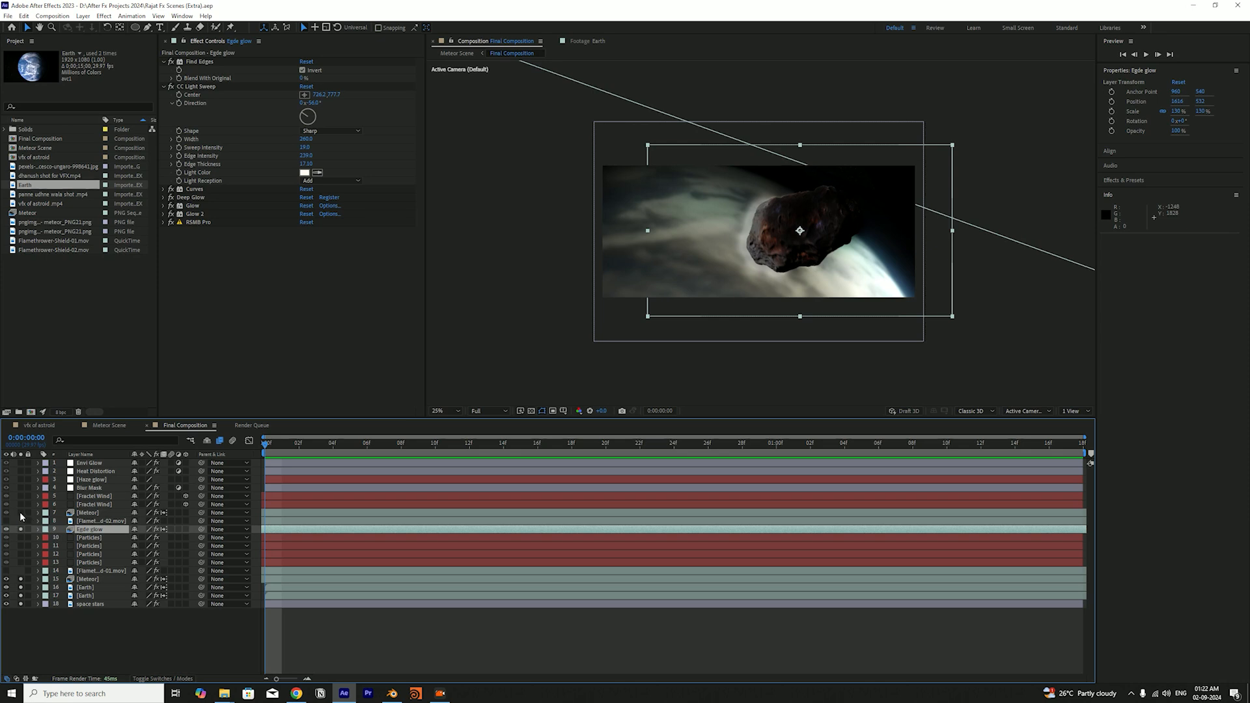
# Compare the effects of the upper and lower Meteor layers, and solo the upper one (layer 7) with the visible layers
pyautogui.click(20, 514)
pyautogui.click(20, 514)
pyautogui.hotkey('ctrl', 's')
pyautogui.click(86, 513)
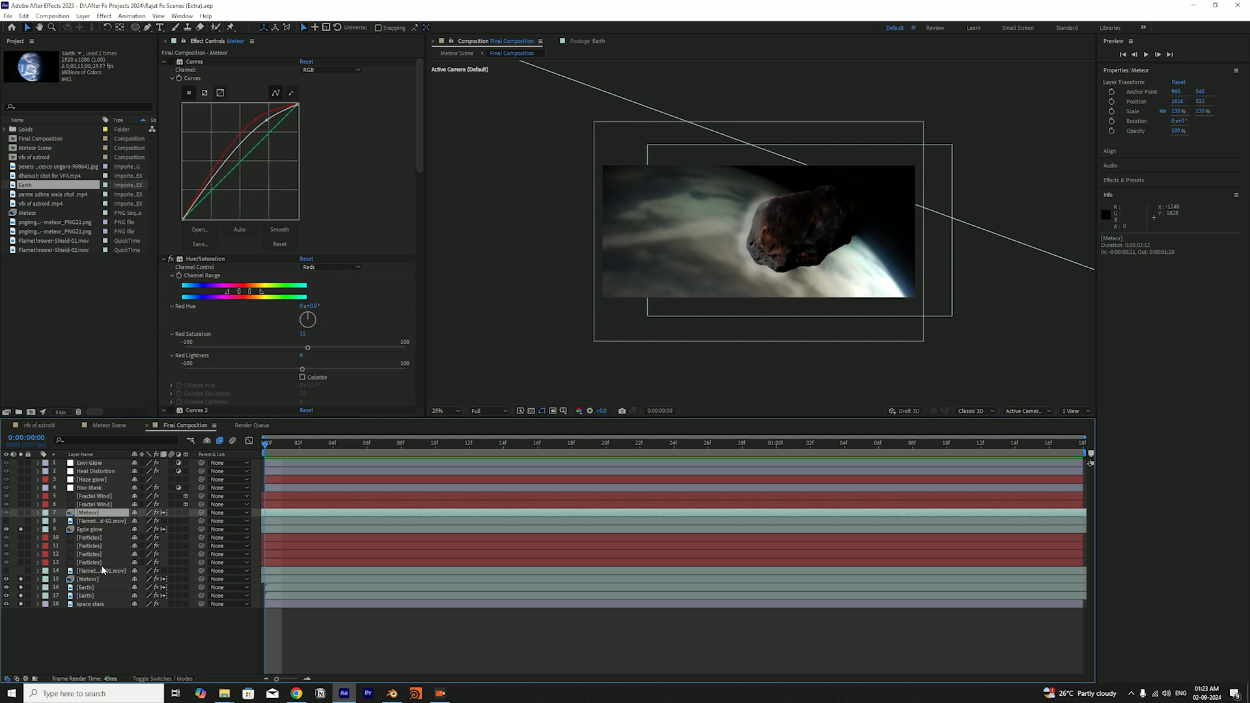
pyautogui.click(103, 581)
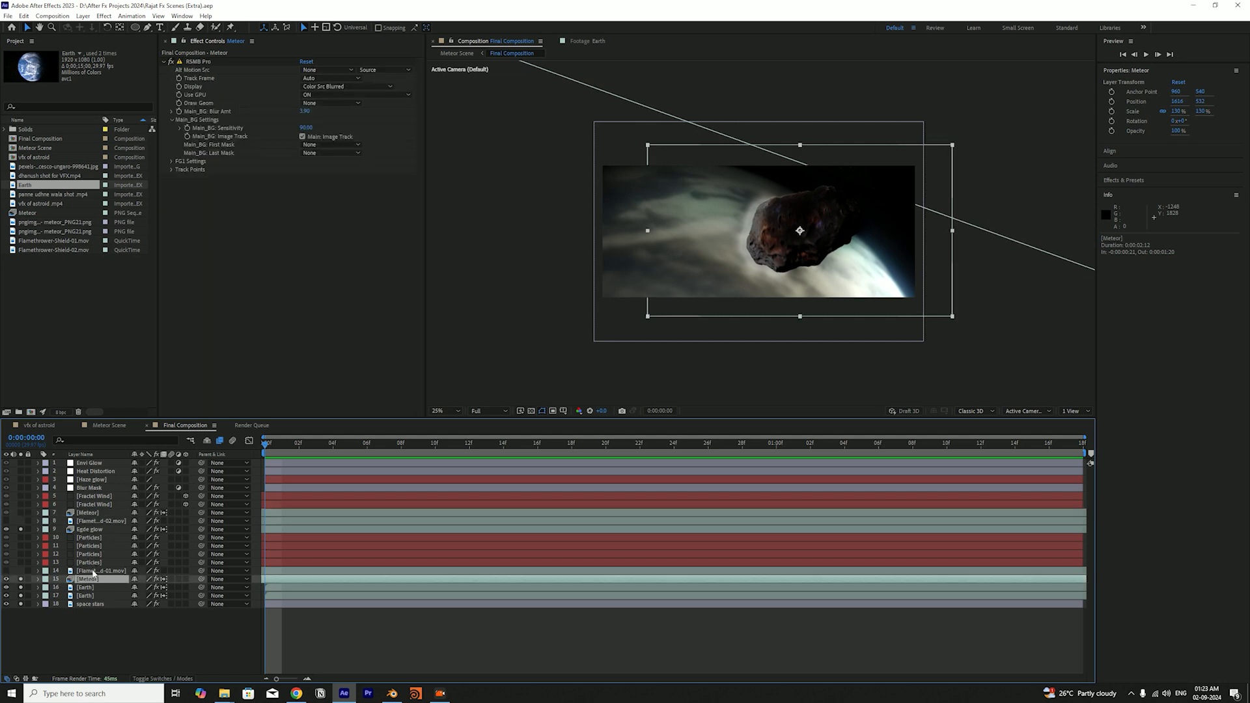
pyautogui.click(99, 514)
pyautogui.click(21, 514)
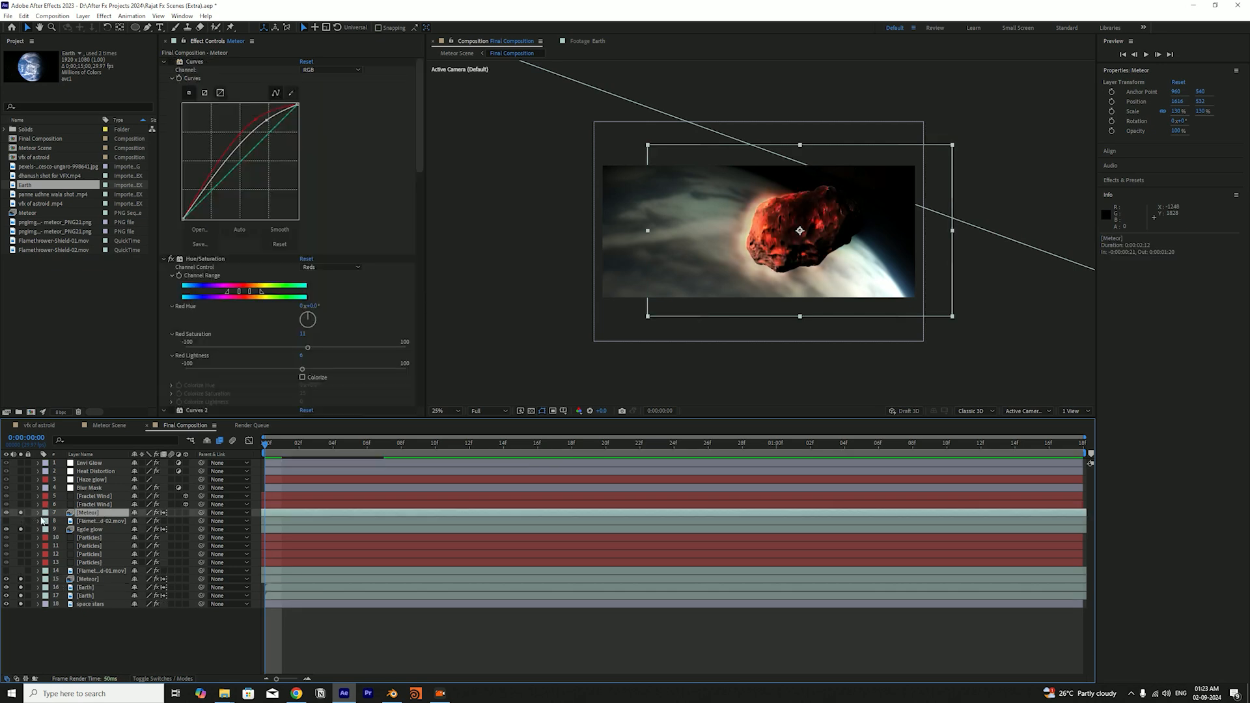
# Turn off all effects on the upper Meteor layer and examine its blending mode options without changing the mode
pyautogui.press('F4')
pyautogui.press('F4')
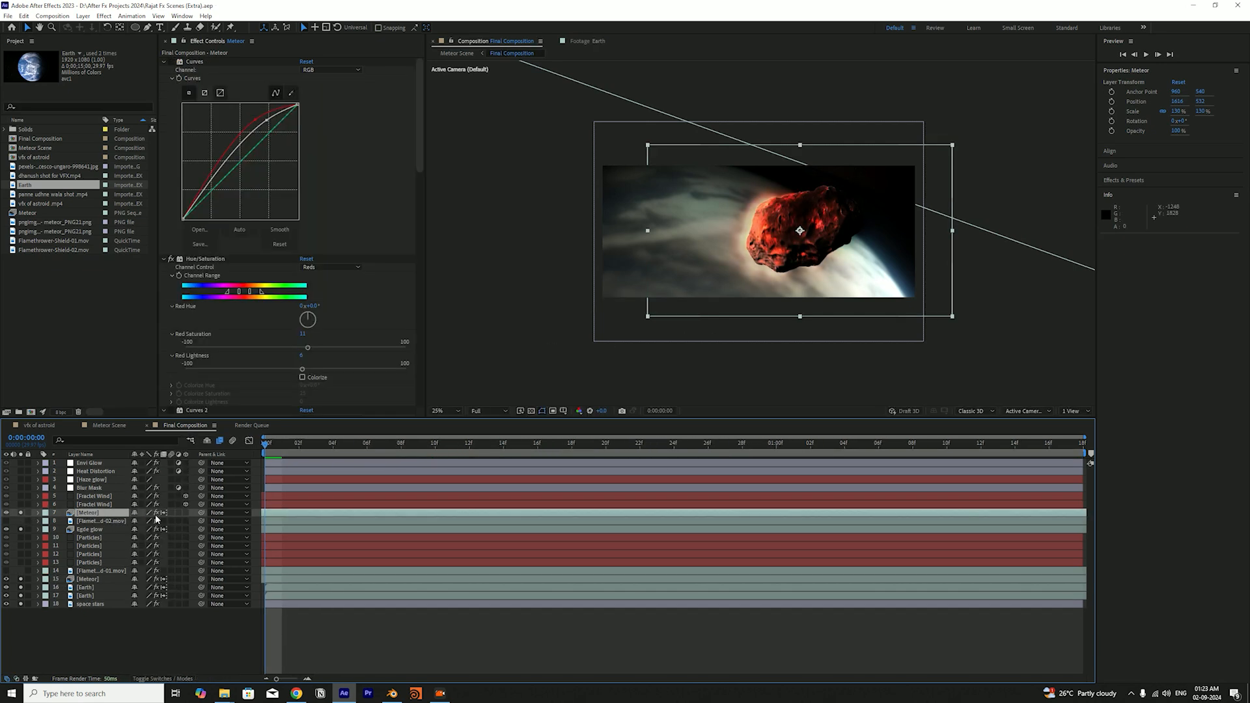
pyautogui.click(156, 513)
pyautogui.press('F4')
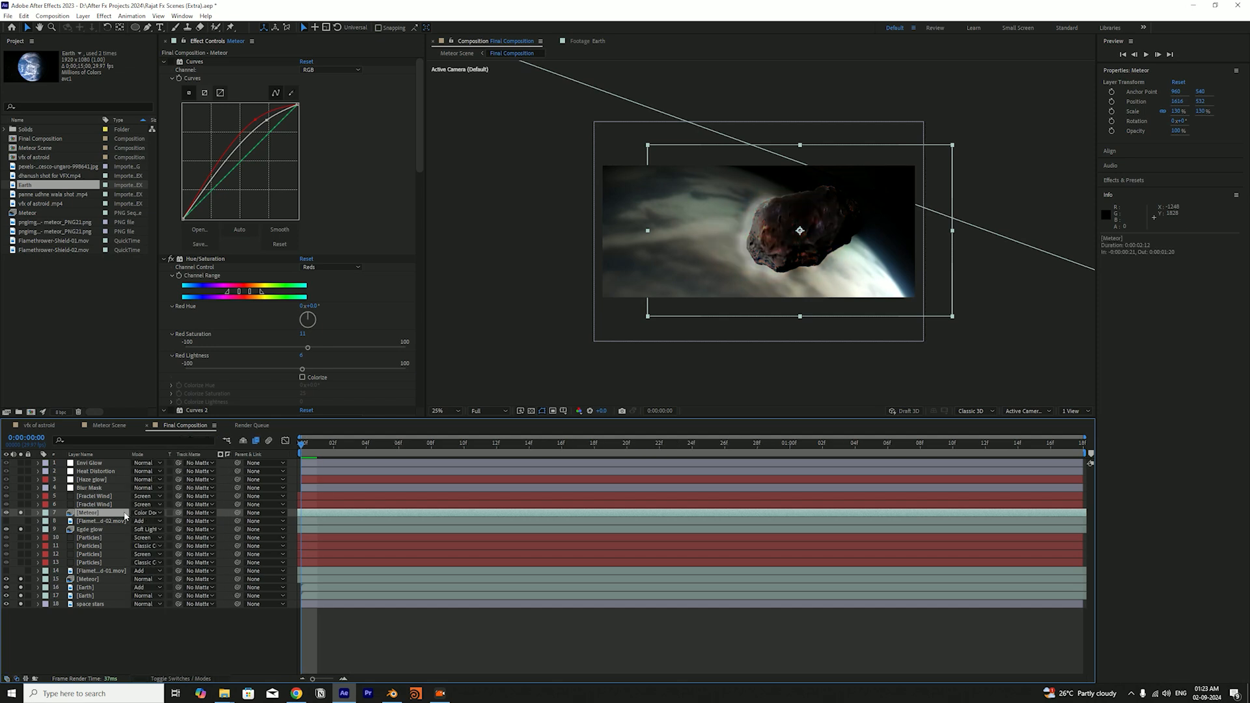
pyautogui.click(126, 515)
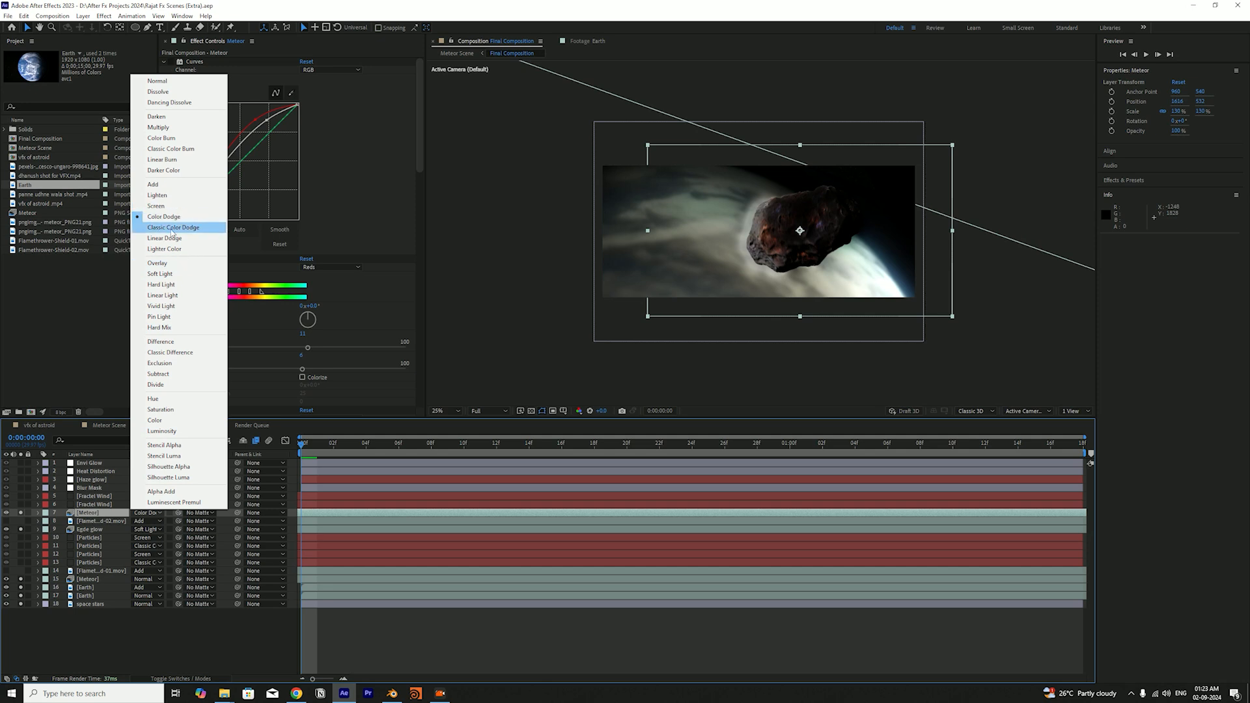
pyautogui.click(97, 341)
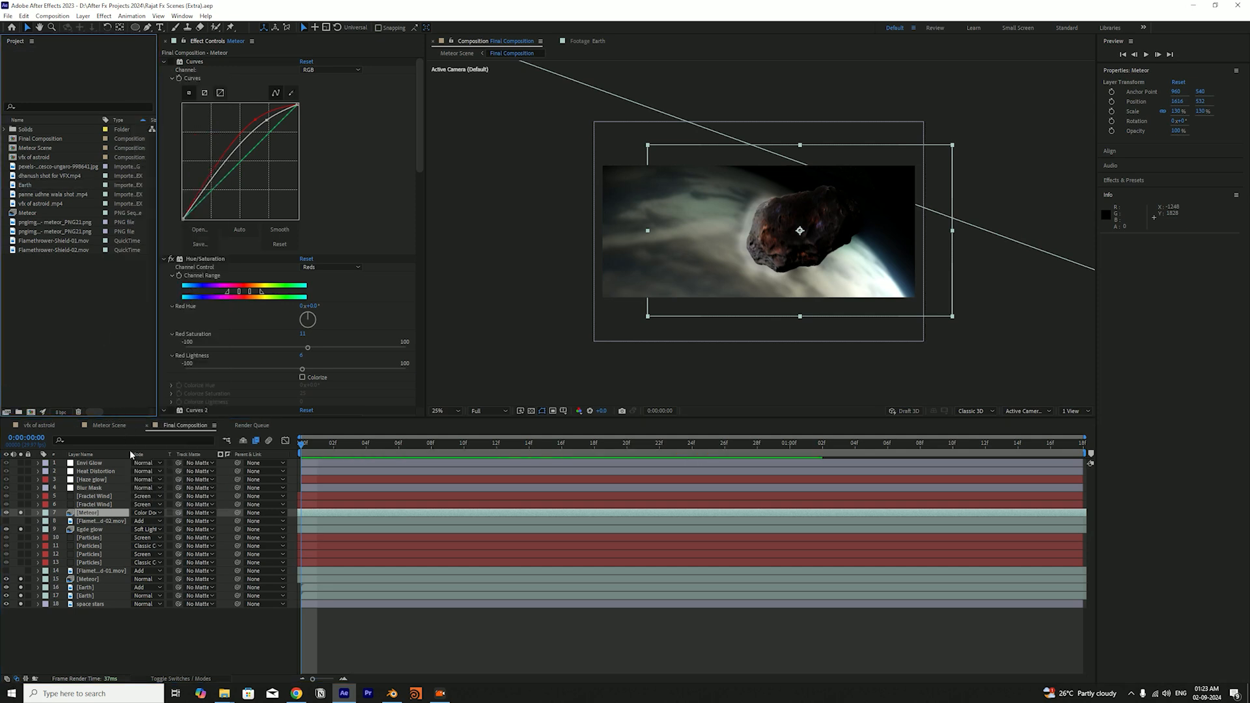
# Display the layer switches, turn the upper Meteor layer's effects back on, and preview the animation
pyautogui.click(167, 513)
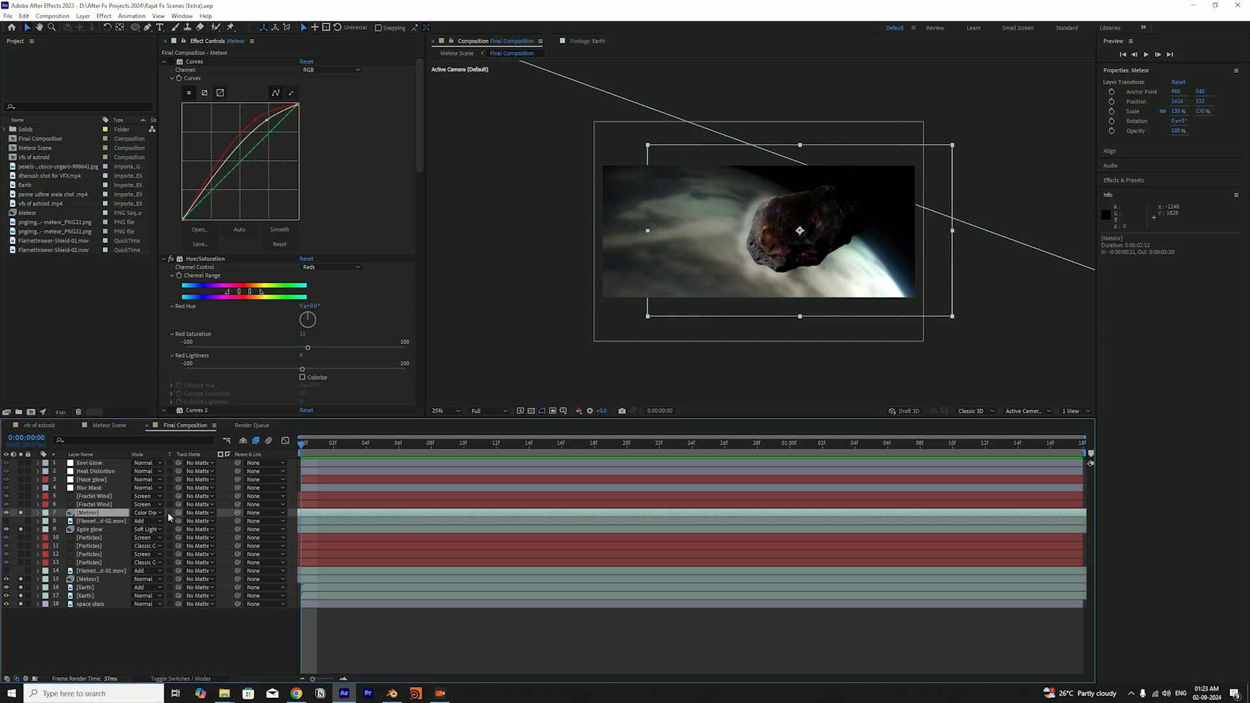
pyautogui.press('F4')
pyautogui.click(156, 514)
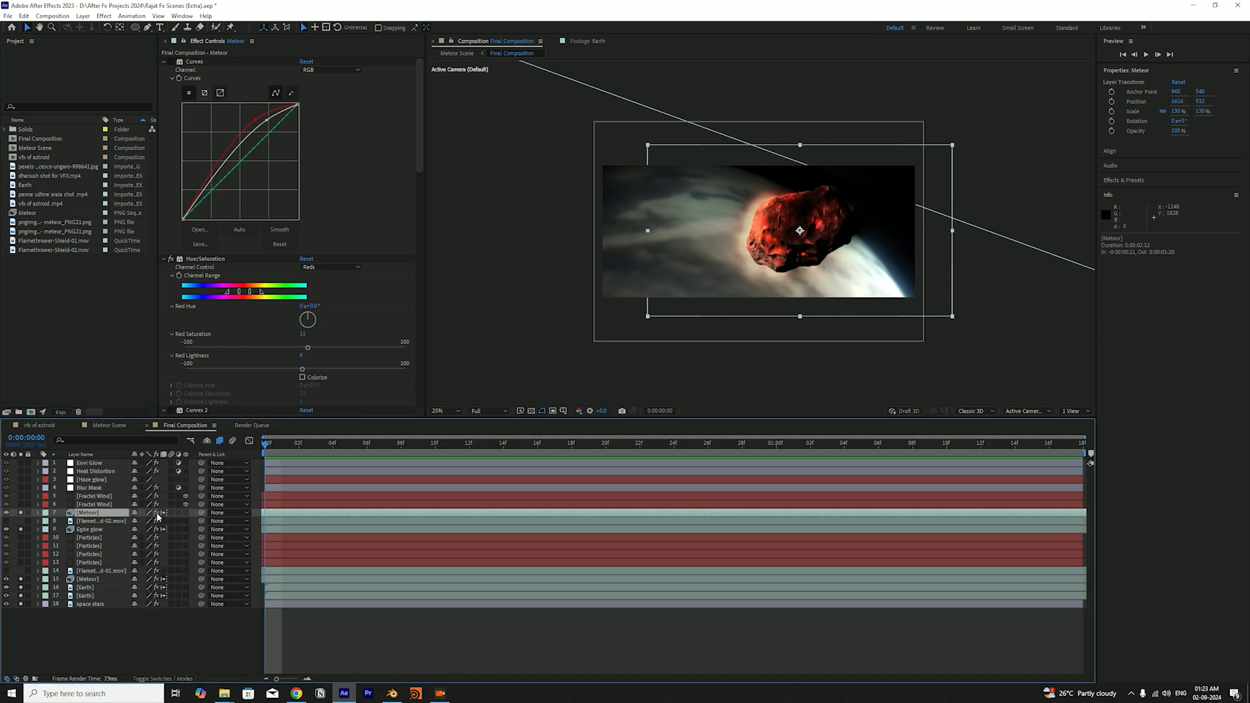
pyautogui.click(358, 448)
pyautogui.press('space')
# Collapse all effects on the upper Meteor layer and disable Hue/Saturation, VC Color Vibrance, Deep Glow, Glow and Curves 3
pyautogui.click(185, 62)
pyautogui.hotkey('ctrl', 'a')
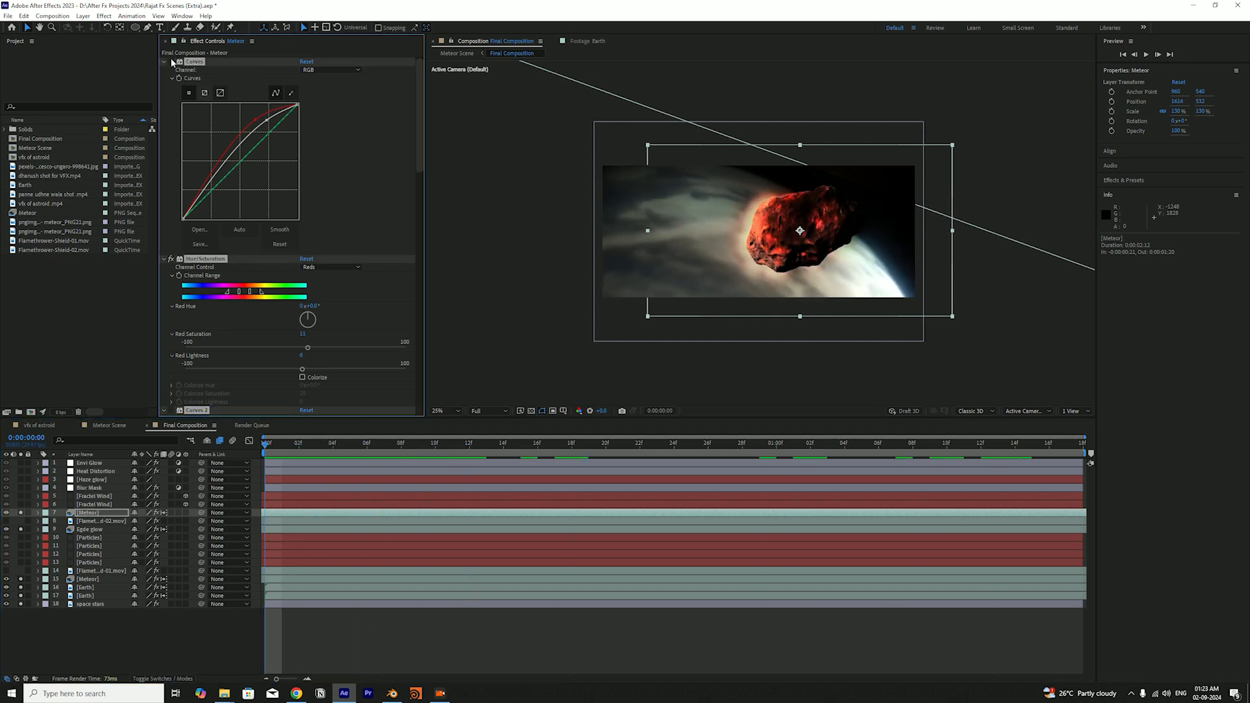
pyautogui.click(165, 62)
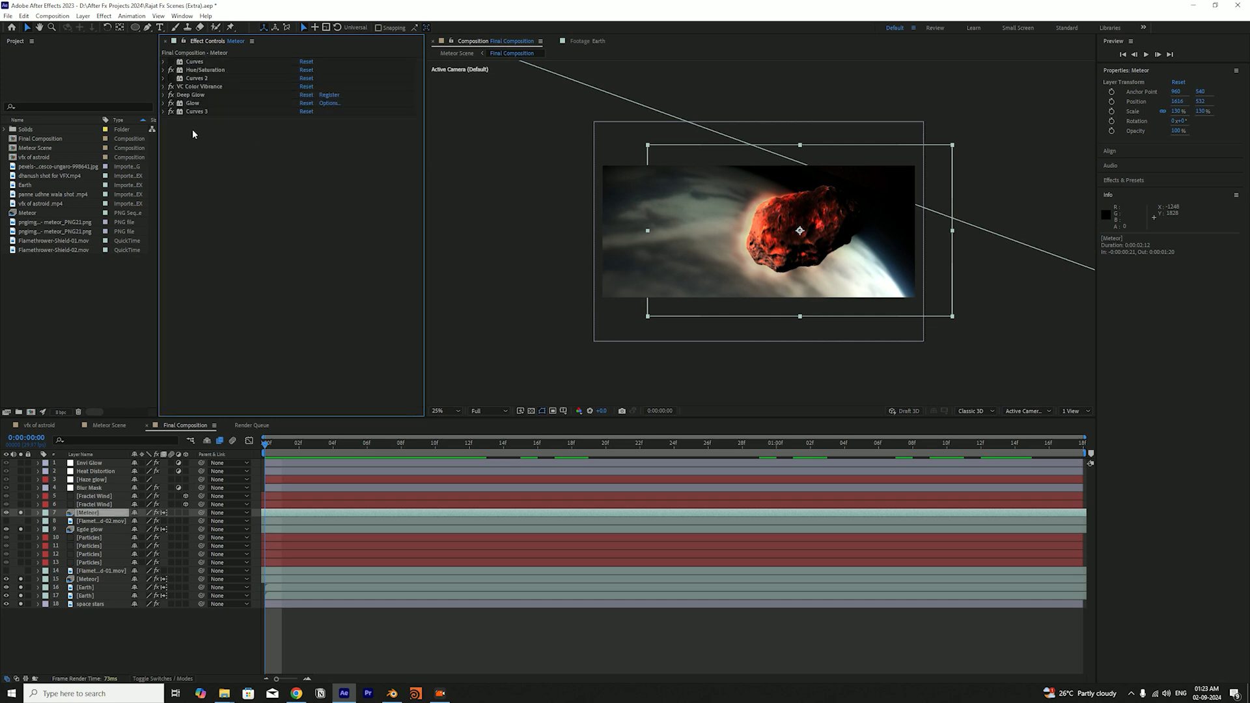
pyautogui.moveTo(171, 87); pyautogui.dragTo(172, 113)
pyautogui.click(172, 69)
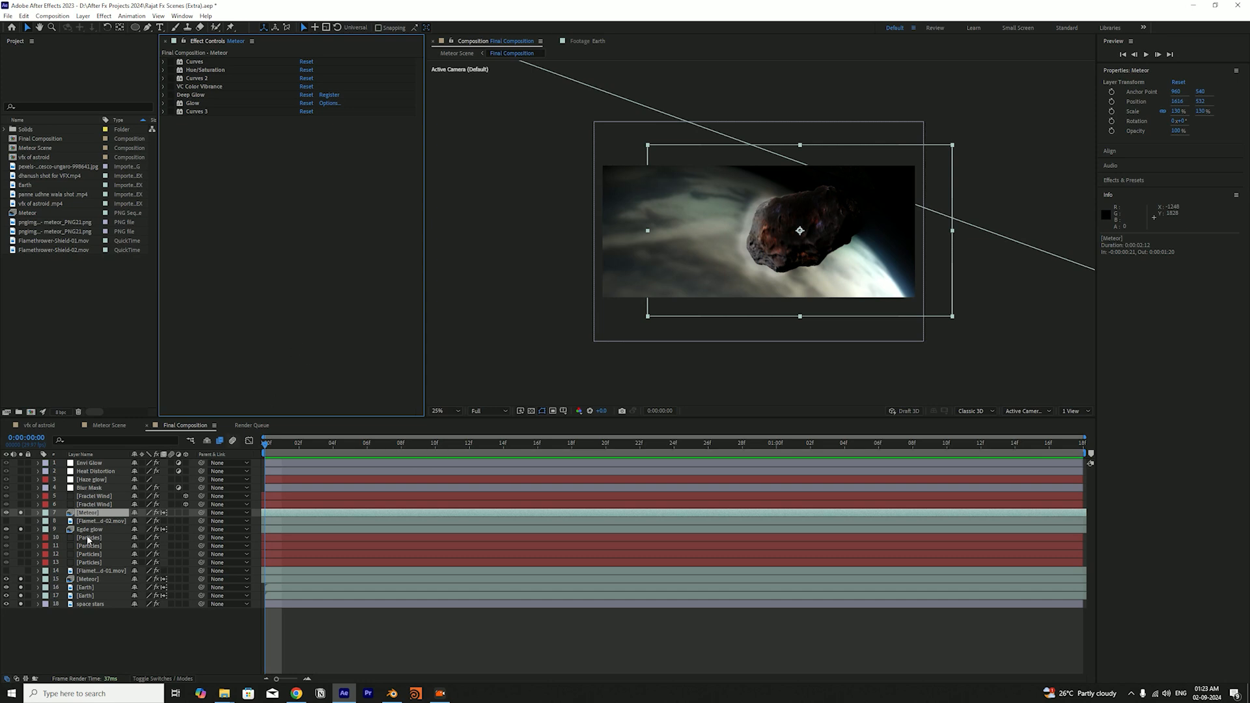
pyautogui.click(91, 517)
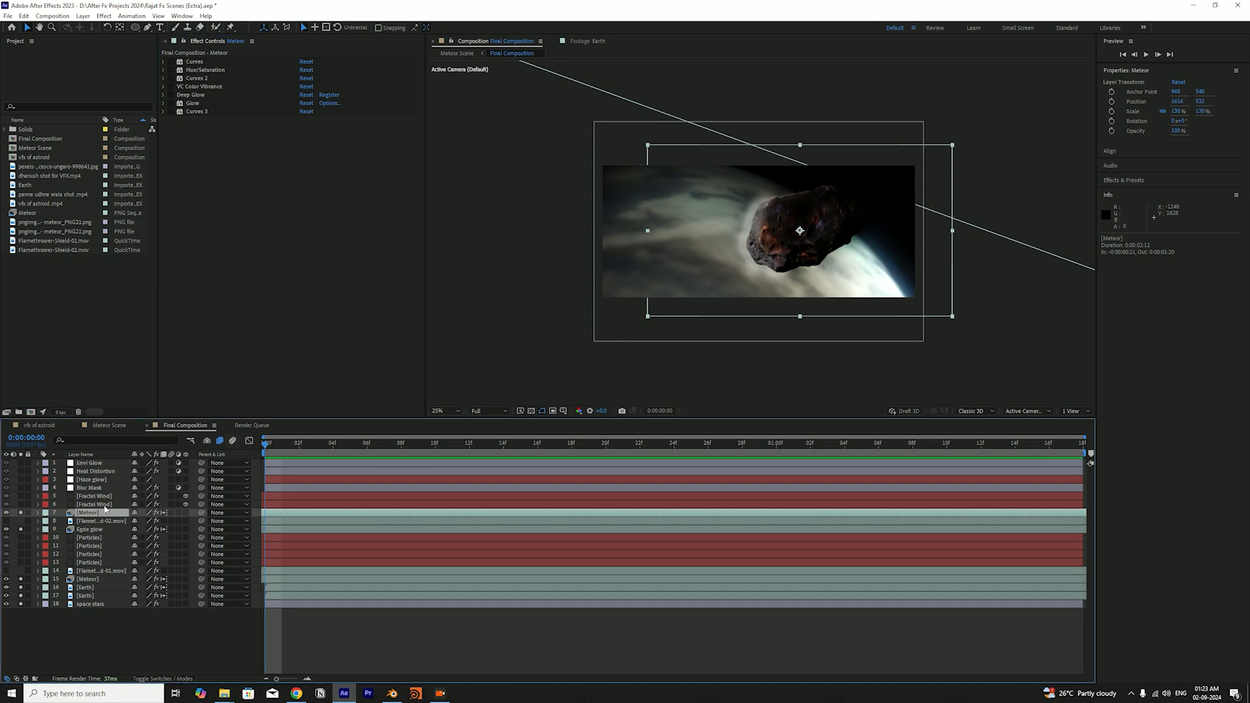
# Enable Hue/Saturation on the upper Meteor layer, expand its Reds settings, toggle it to compare, and save the project
pyautogui.click(171, 69)
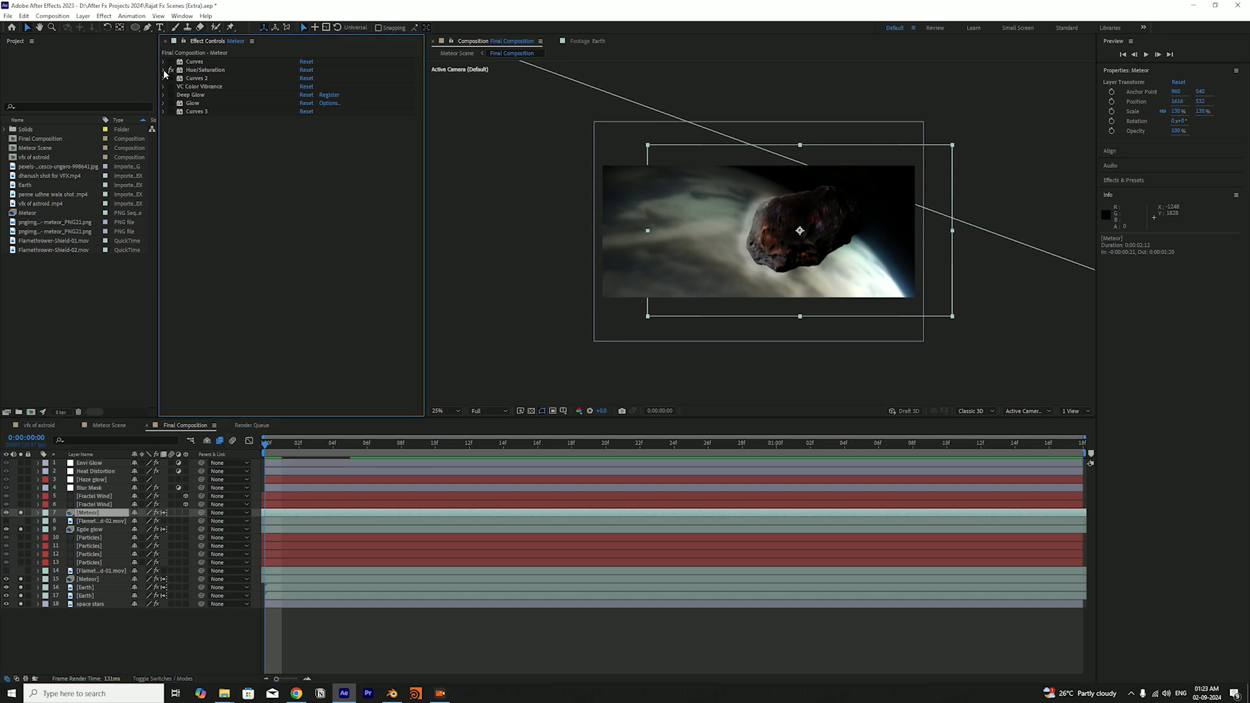
pyautogui.click(164, 70)
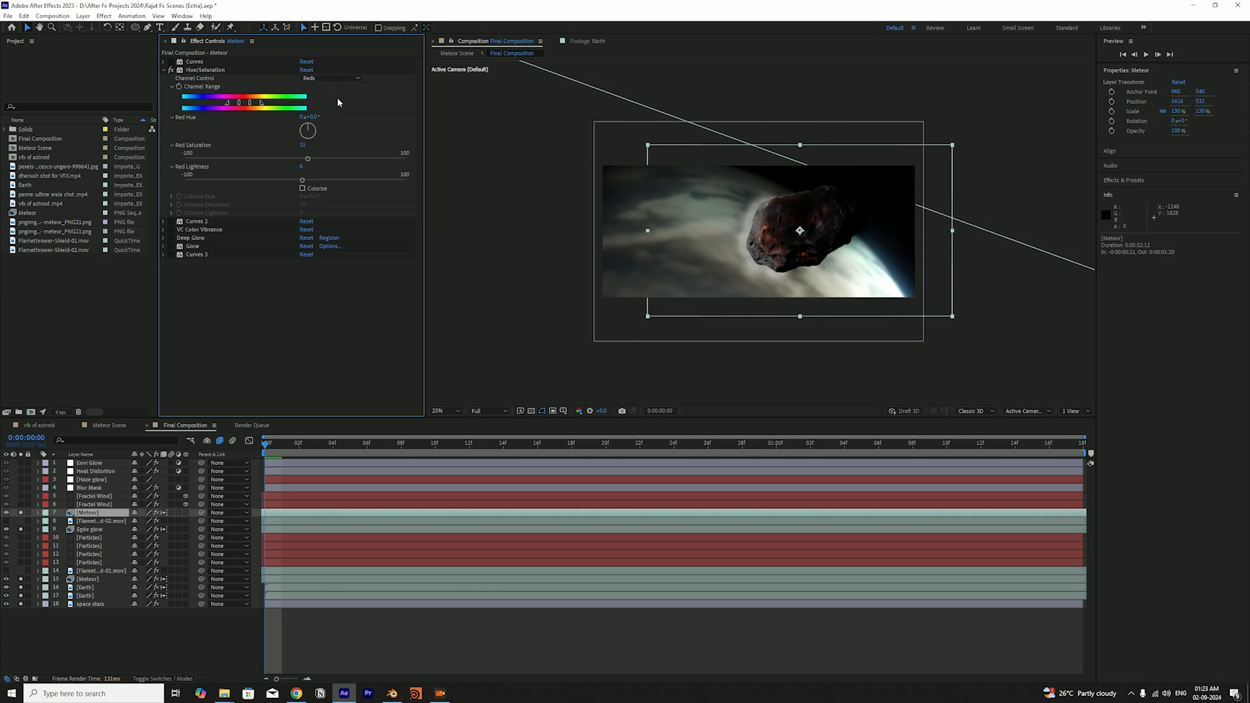
pyautogui.hotkey('ctrl', 's')
pyautogui.click(170, 71)
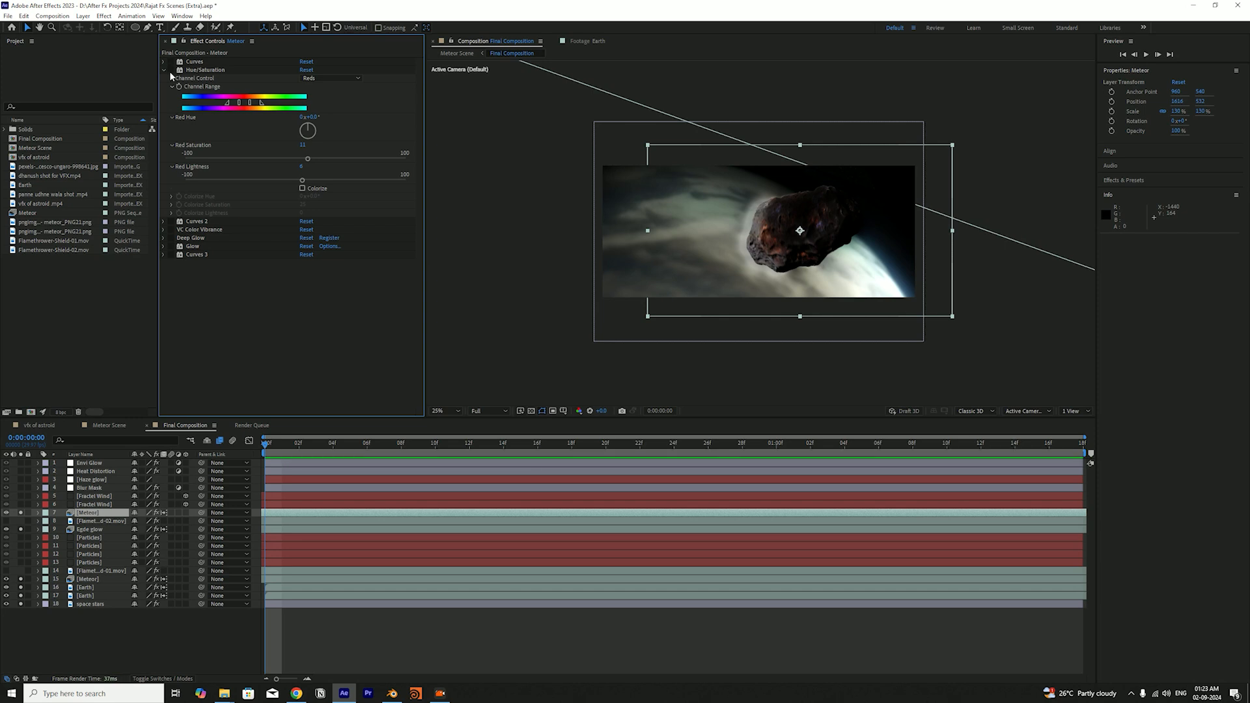
pyautogui.hotkey('ctrl', 's')
pyautogui.click(171, 70)
pyautogui.click(171, 70)
pyautogui.click(170, 71)
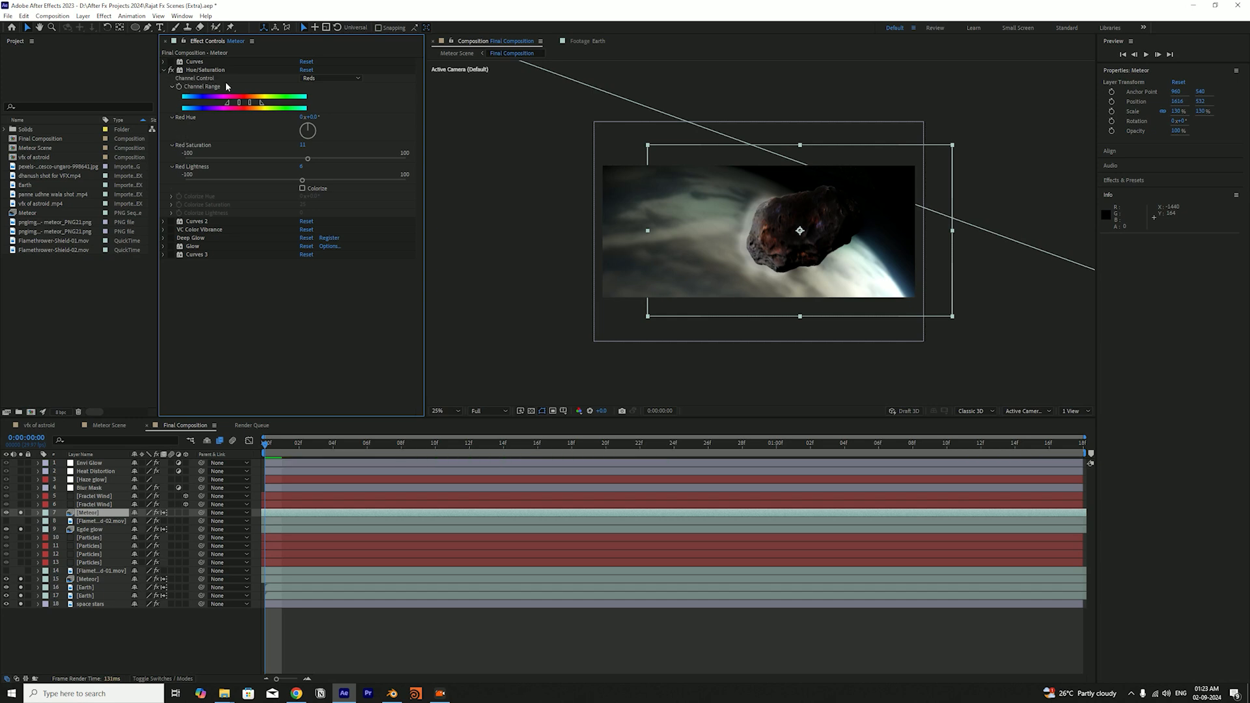
# Enable VC Color Vibrance on the upper Meteor layer, examine its settings and yellow colour, and save the project
pyautogui.click(163, 230)
pyautogui.hotkey('ctrl', 's')
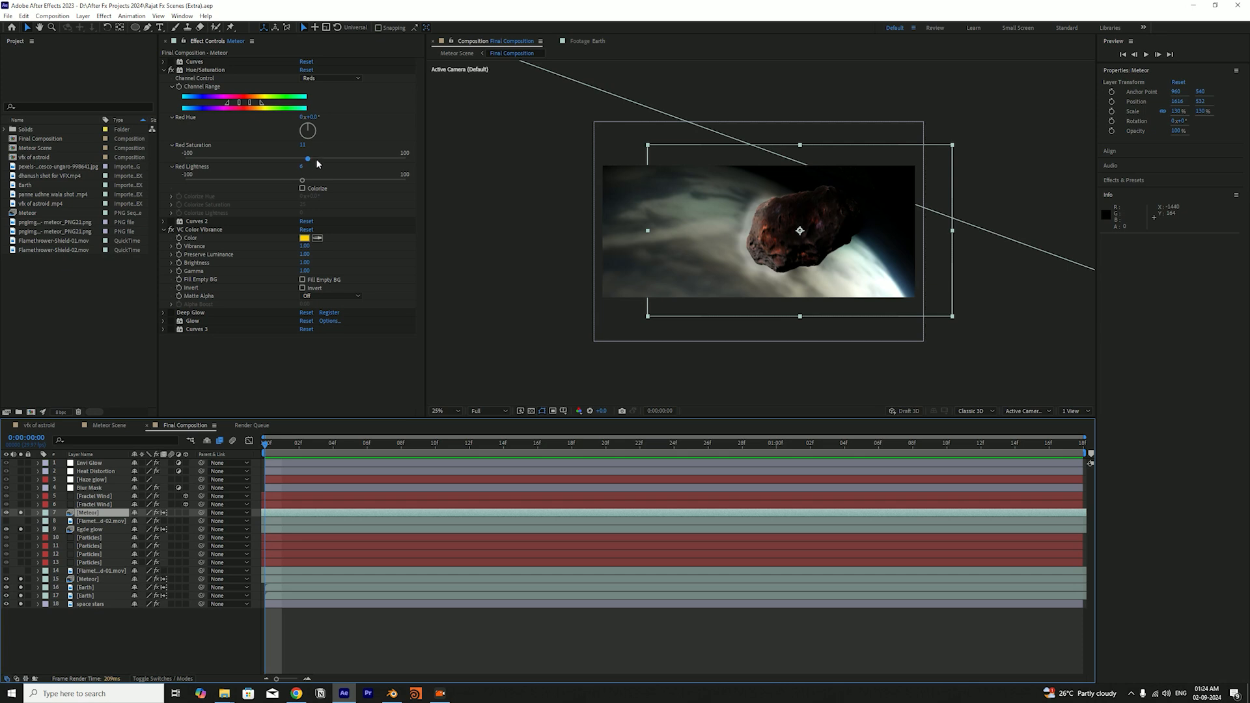
pyautogui.click(210, 230)
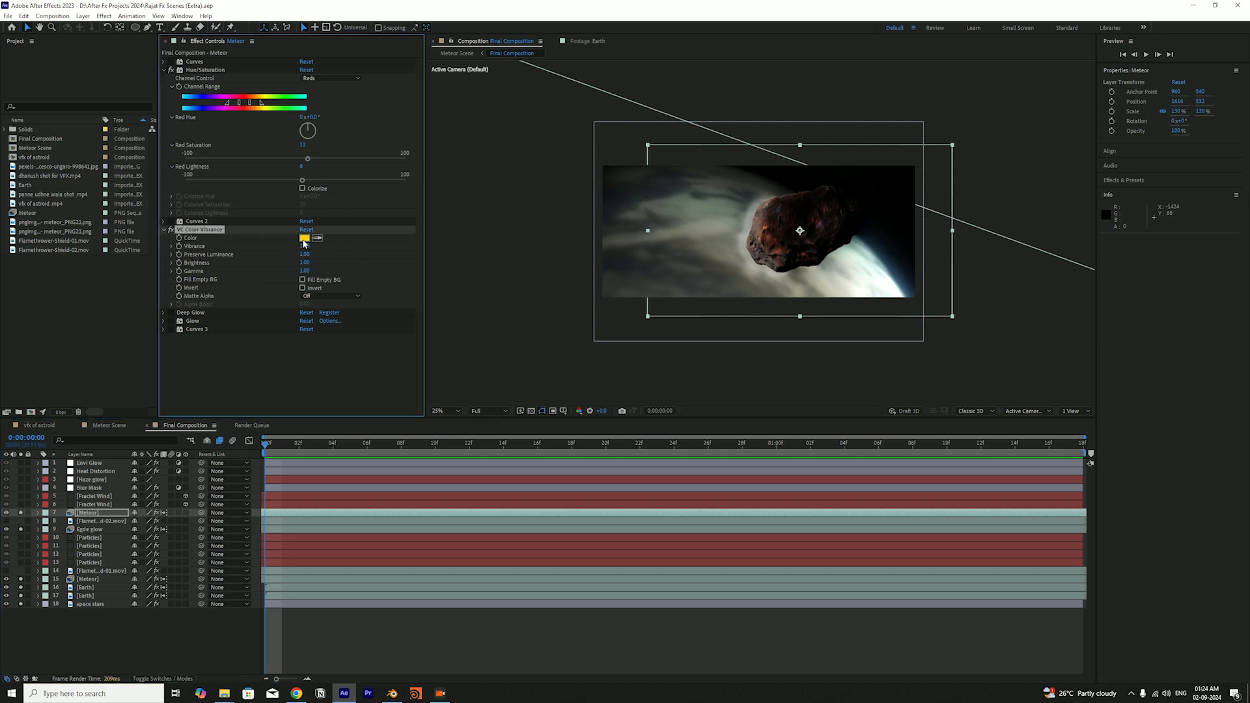
pyautogui.click(304, 238)
pyautogui.click(723, 303)
pyautogui.hotkey('ctrl', 's')
# Enable Deep Glow on the upper Meteor layer, examine its settings, collapse it and VC Color Vibrance, and save
pyautogui.click(171, 313)
pyautogui.hotkey('ctrl', 's')
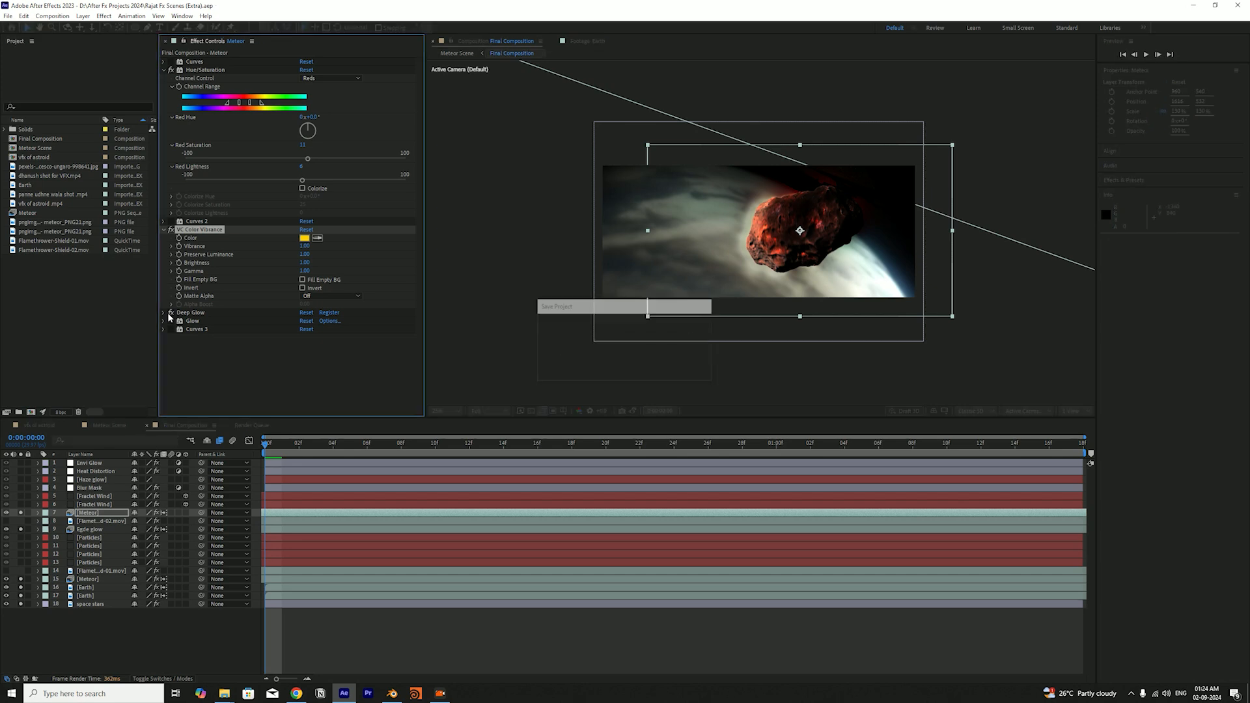
pyautogui.click(164, 313)
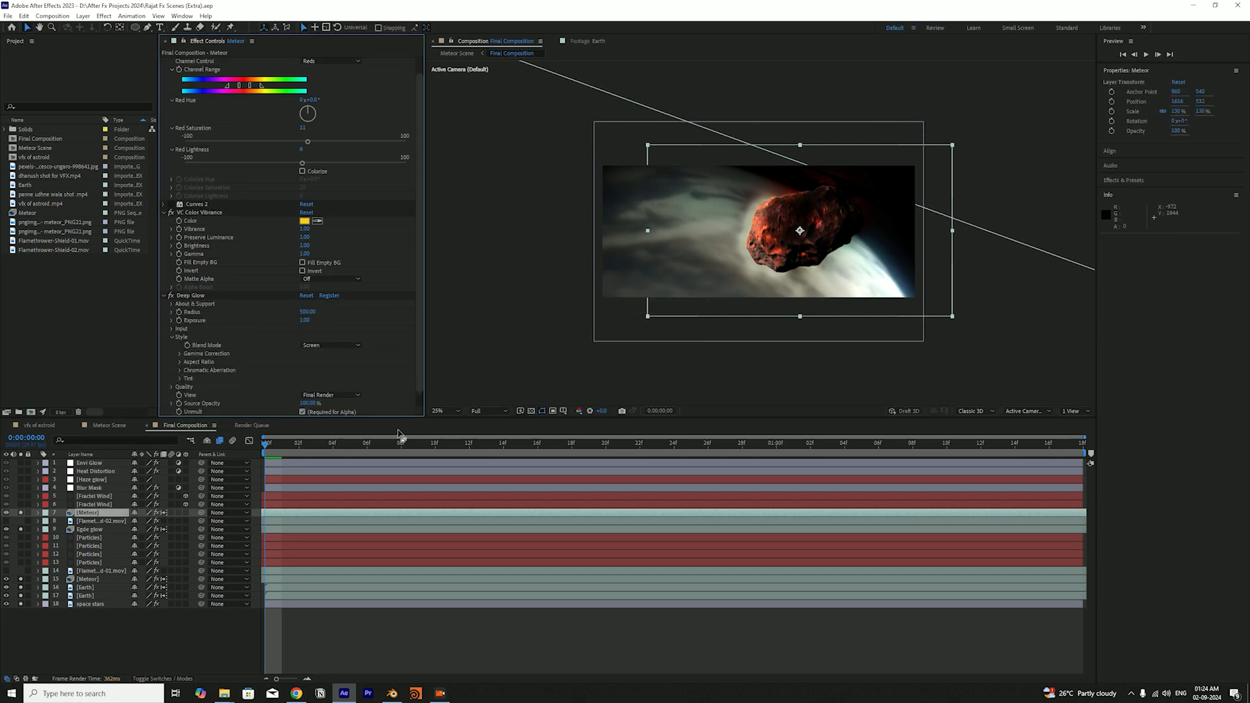
pyautogui.scroll(1, 166, 241)
pyautogui.click(163, 232)
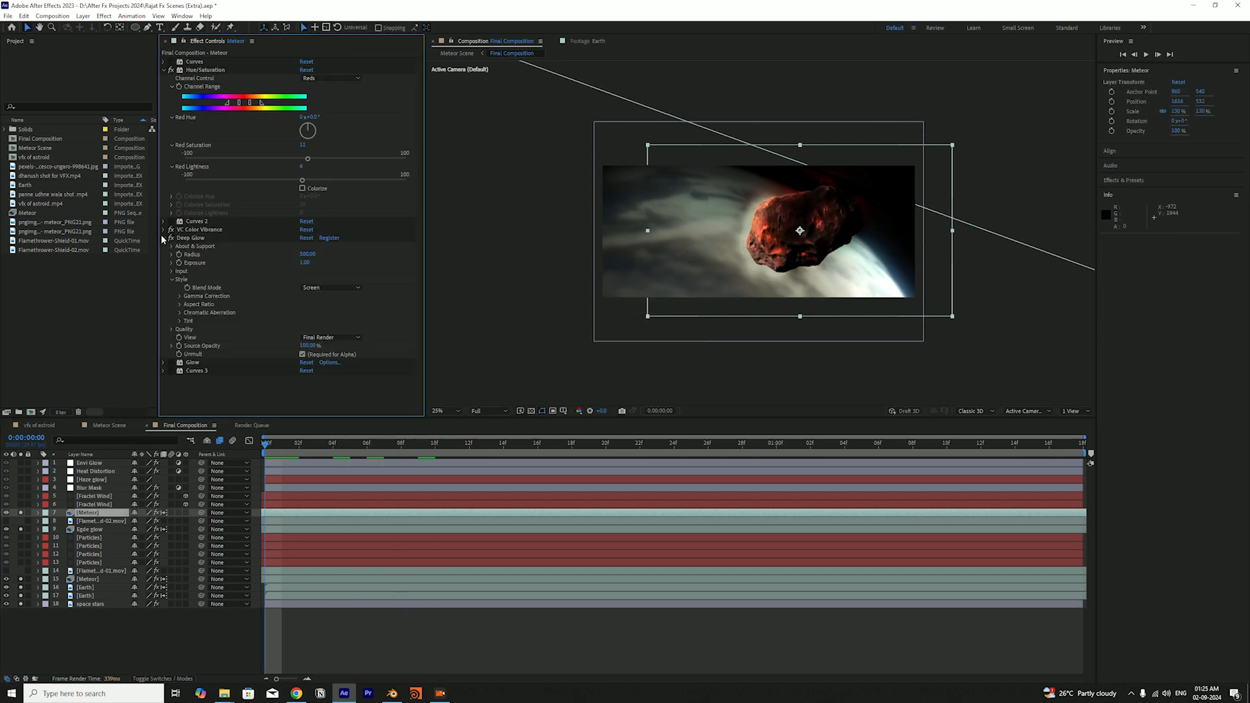
pyautogui.hotkey('ctrl', 's')
pyautogui.click(163, 238)
# Enable Glow and Curves 3, slightly adjust the upper point of the Curves 3 RGB curve, and save the project
pyautogui.click(171, 254)
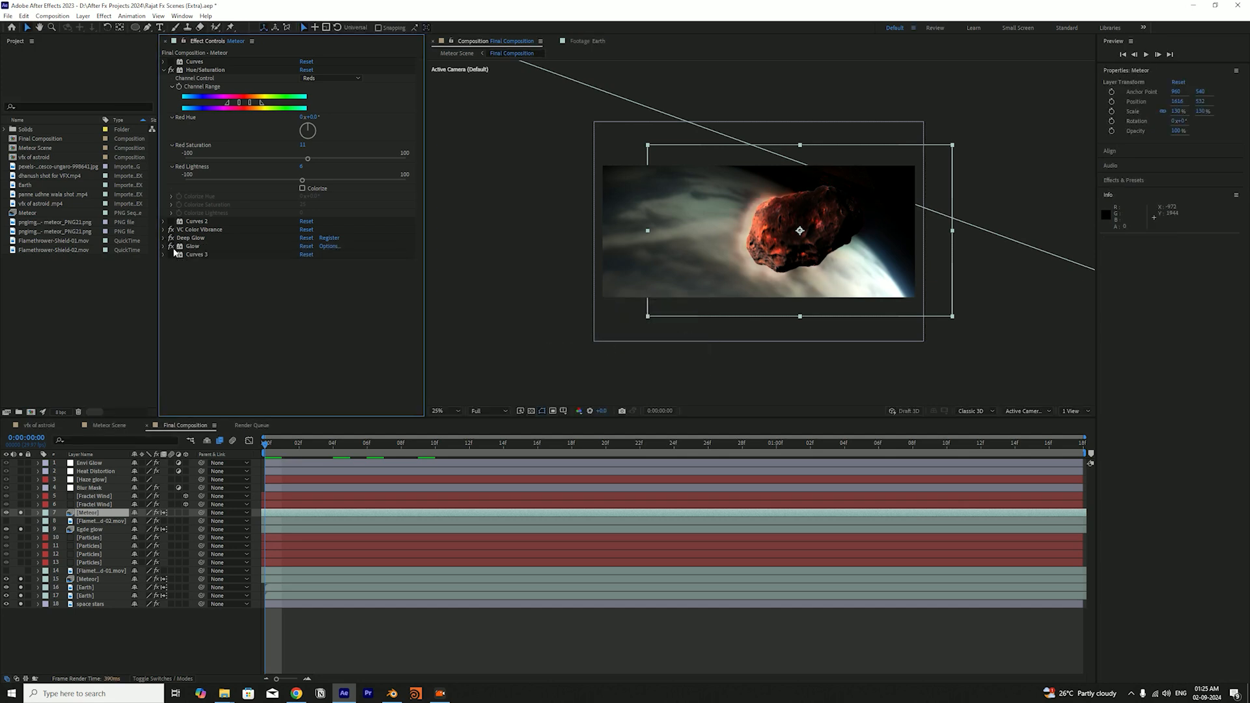
pyautogui.click(172, 255)
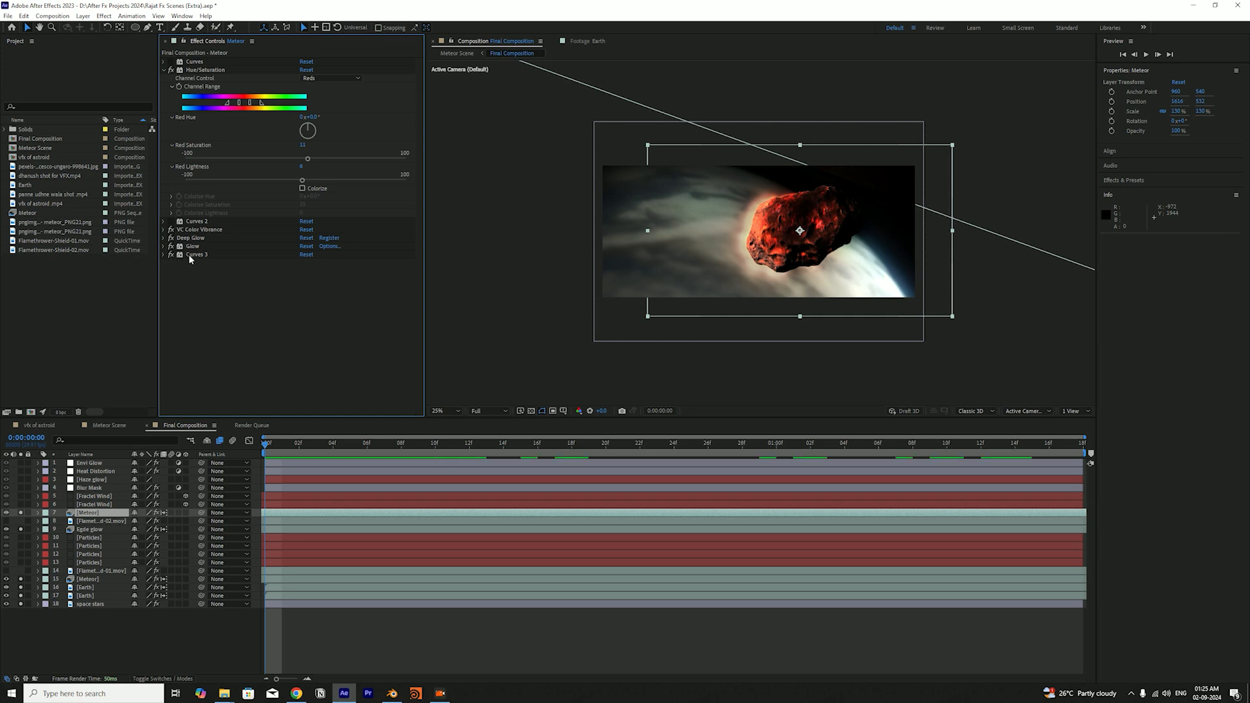
pyautogui.click(163, 255)
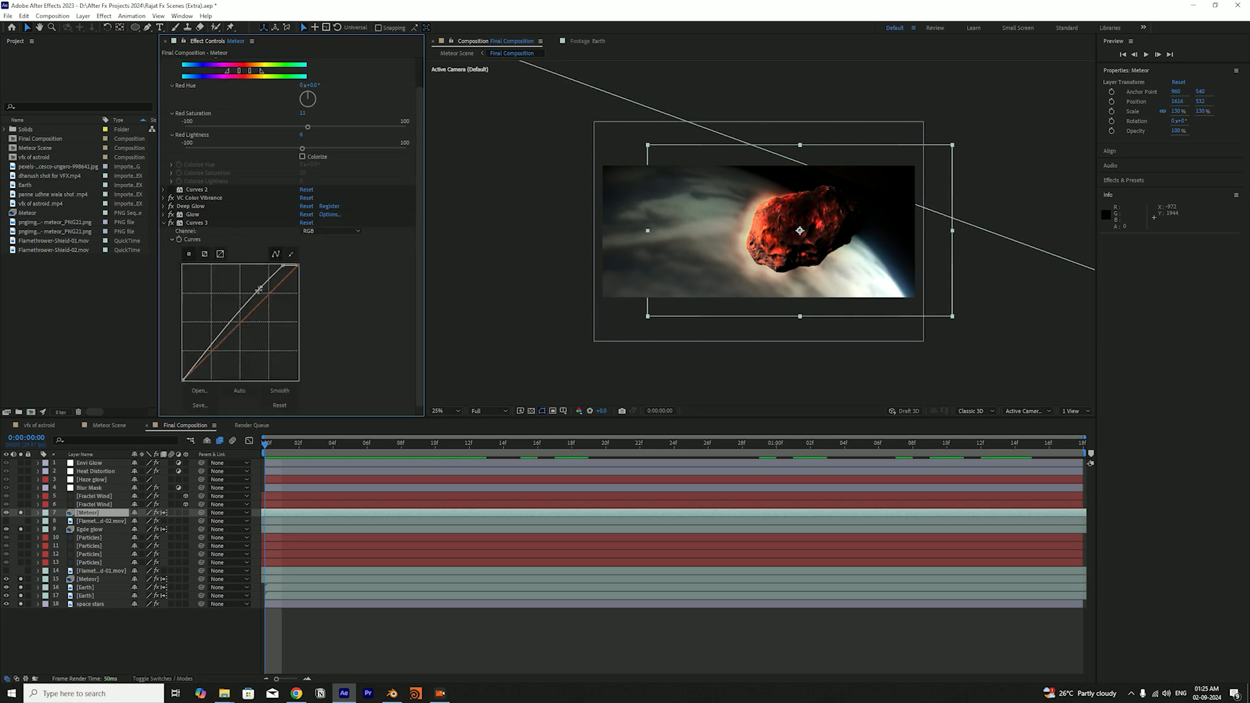
pyautogui.moveTo(259, 288)
pyautogui.mouseDown()
pyautogui.moveTo(251, 272)
pyautogui.moveTo(269, 295)
pyautogui.moveTo(261, 287)
pyautogui.mouseUp()
pyautogui.hotkey('ctrl', 's')
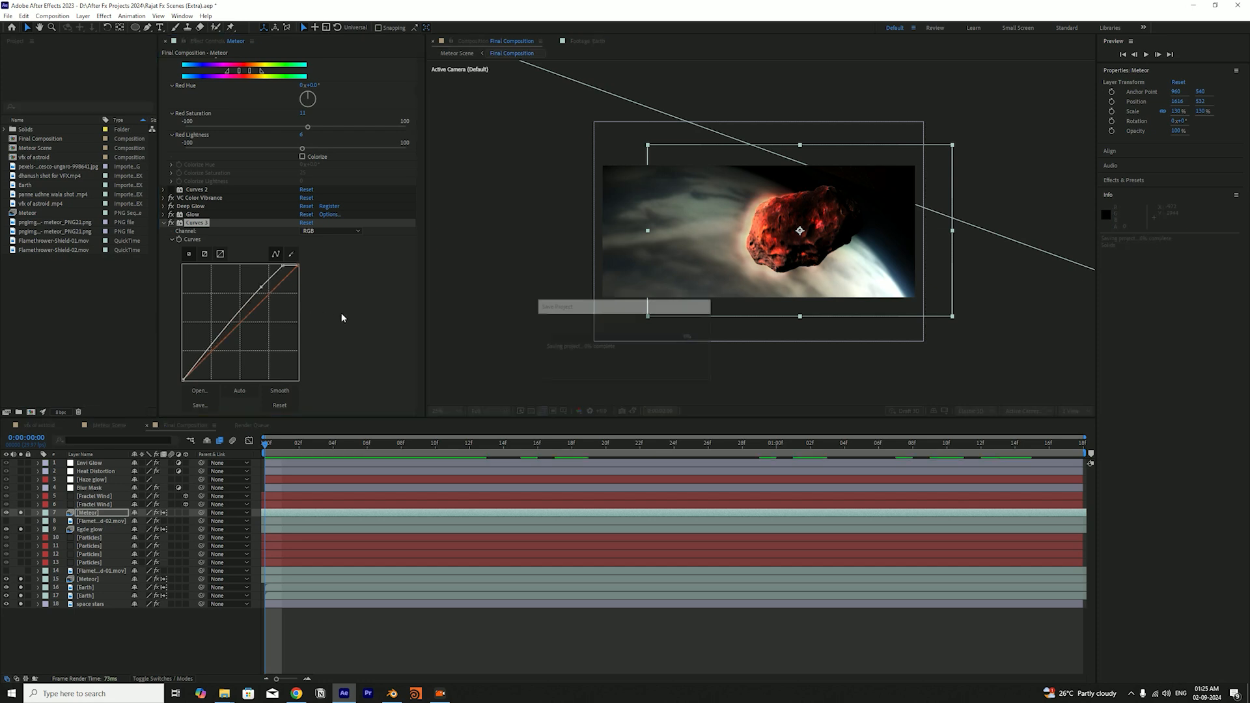
# Collapse the Curves 3 and Hue/Saturation settings and select the upper Meteor layer
pyautogui.scroll(1, 331, 302)
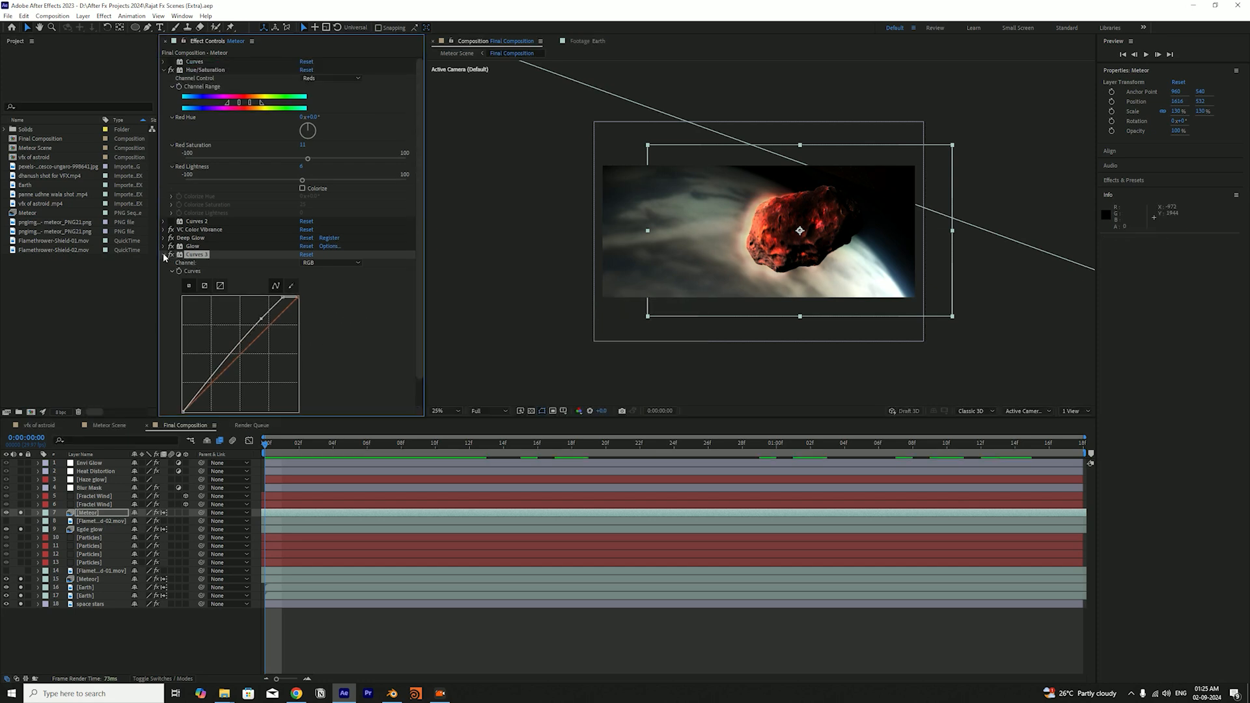
pyautogui.click(164, 256)
pyautogui.click(164, 70)
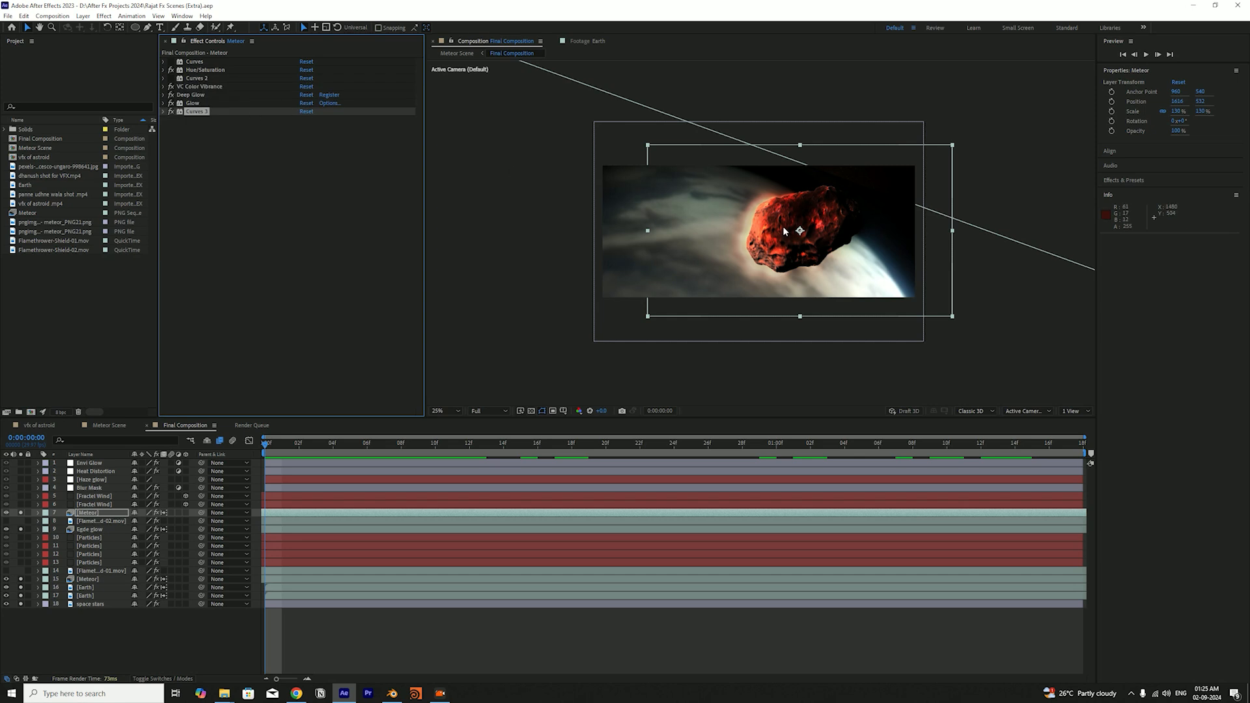
pyautogui.click(98, 514)
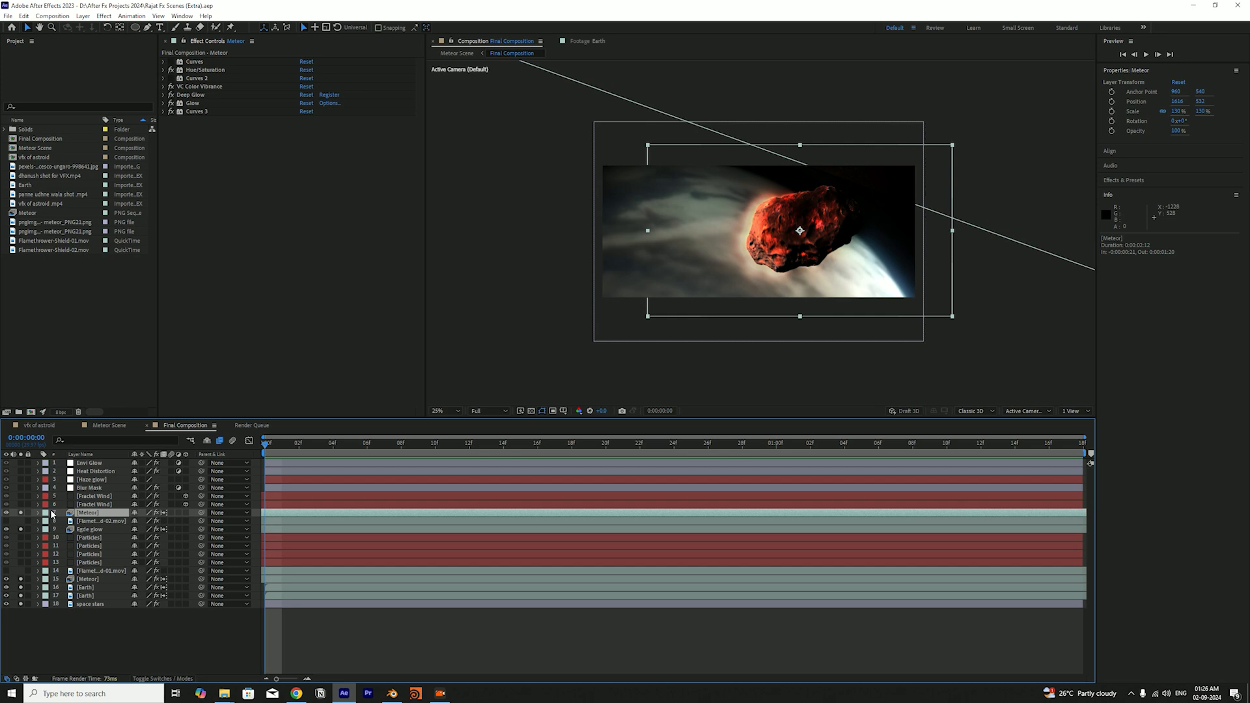
# Scrub and preview the glowing meteor animation, return to the first frame, and deselect the layer
pyautogui.moveTo(278, 447); pyautogui.dragTo(266, 469)
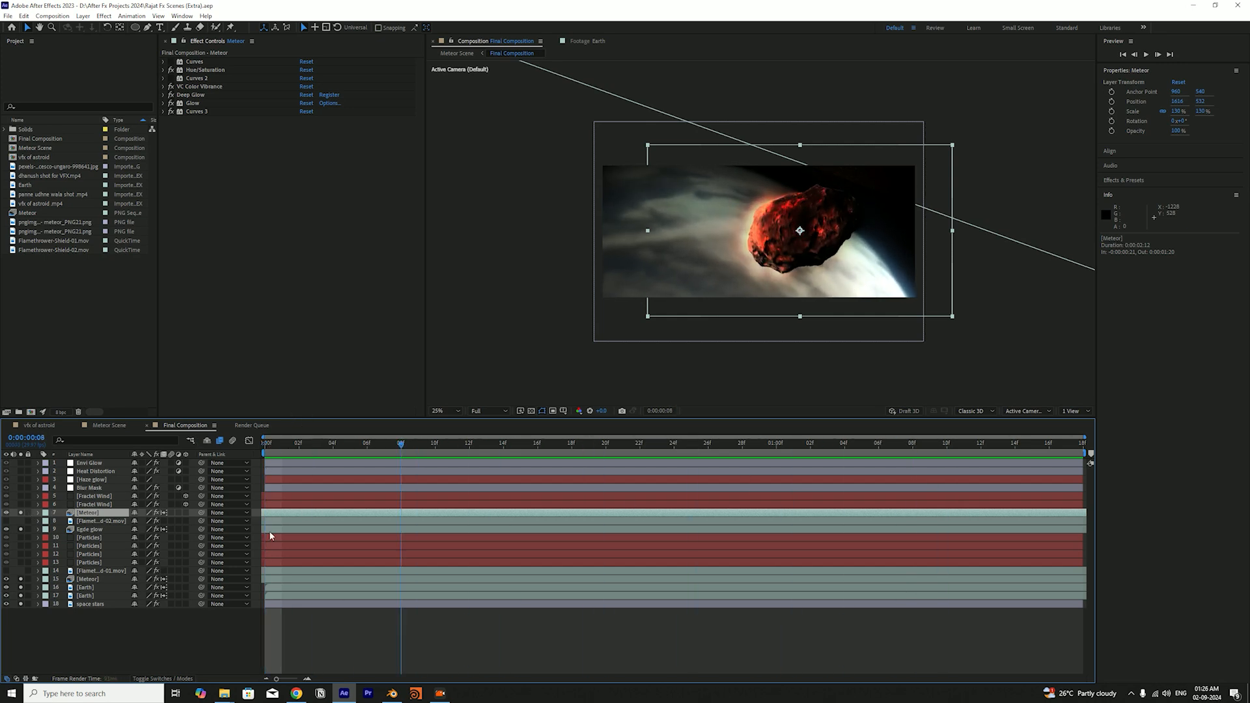
pyautogui.moveTo(280, 447); pyautogui.dragTo(1049, 446)
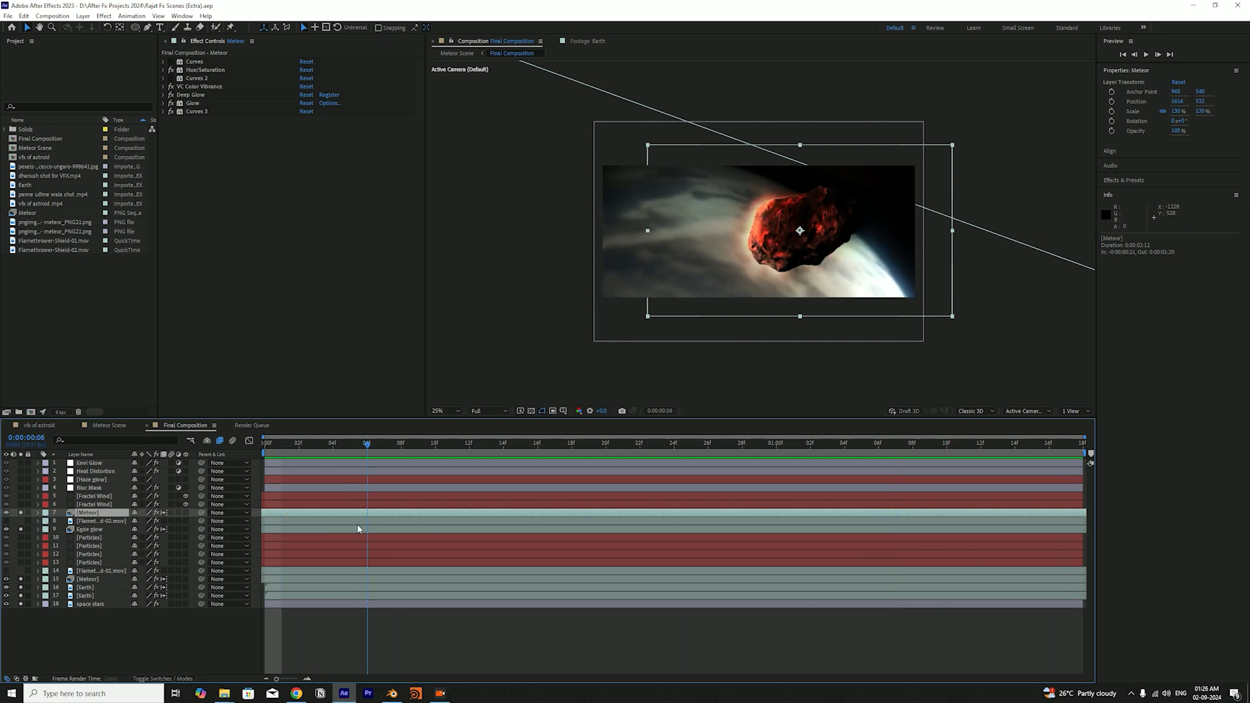
pyautogui.press('space')
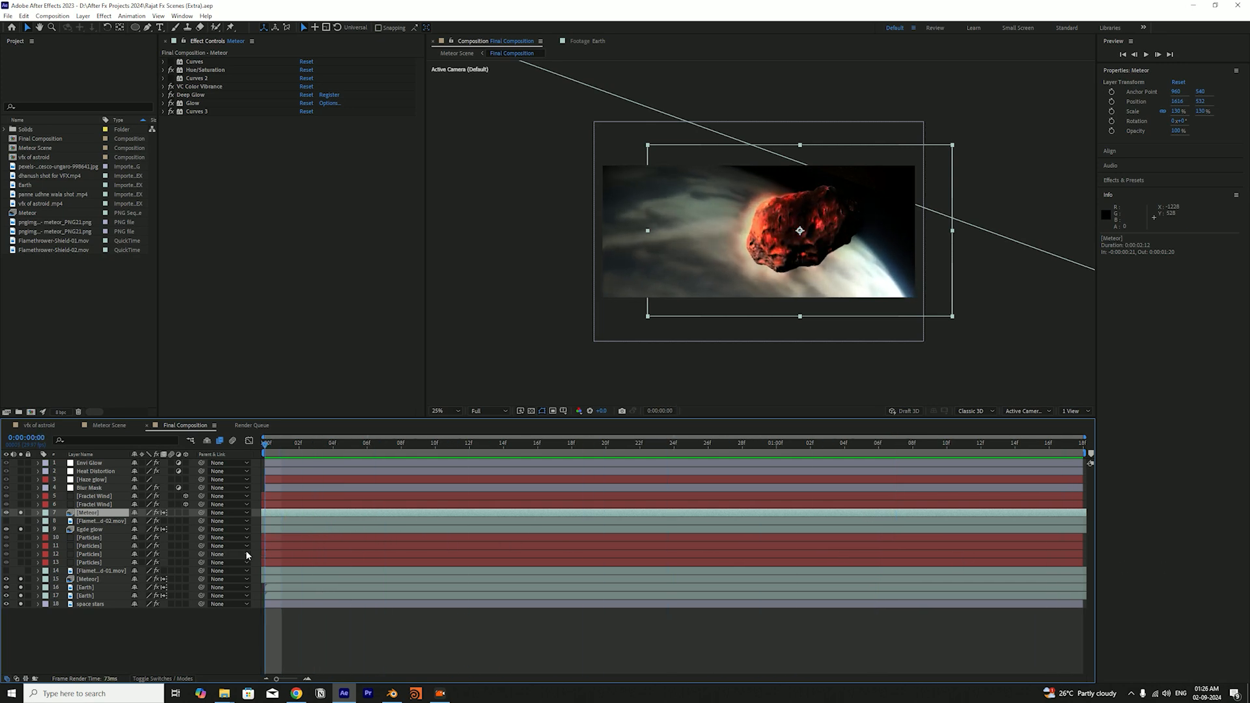
pyautogui.moveTo(298, 449); pyautogui.dragTo(192, 461)
pyautogui.moveTo(296, 446); pyautogui.dragTo(257, 514)
pyautogui.click(133, 650)
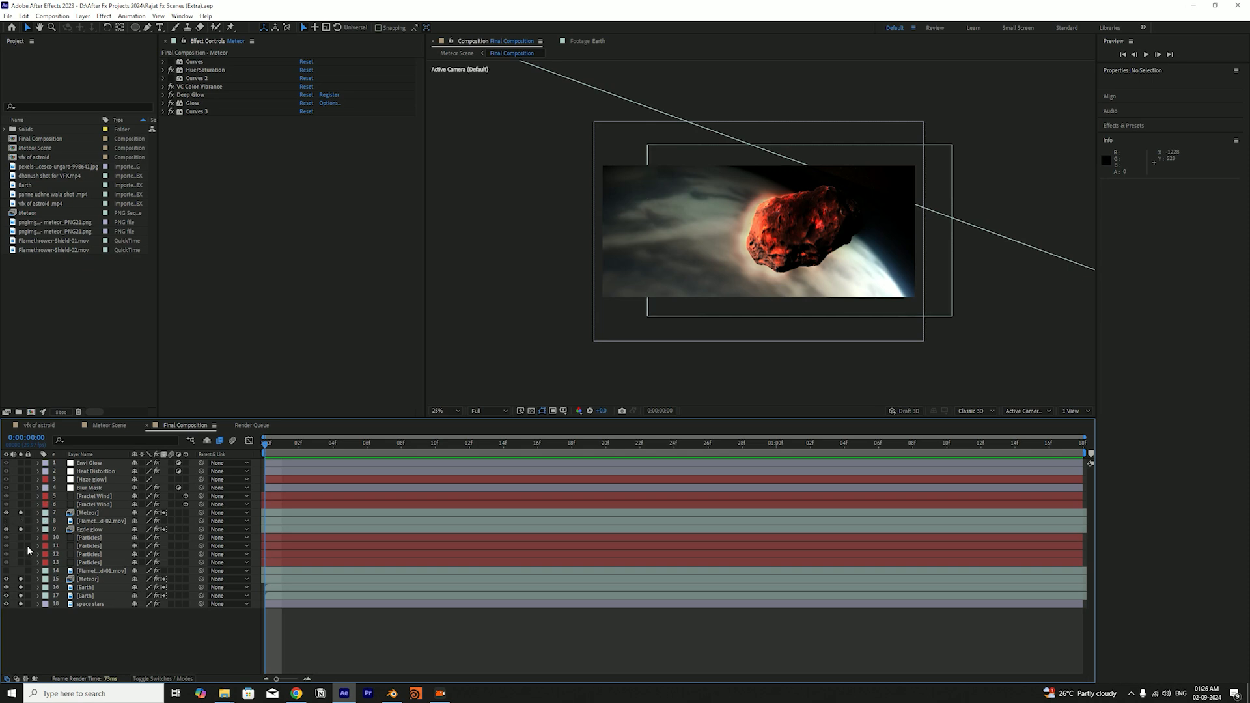
# Check the effects on the lowest Particles layer, and create a new solid named particles
pyautogui.click(89, 563)
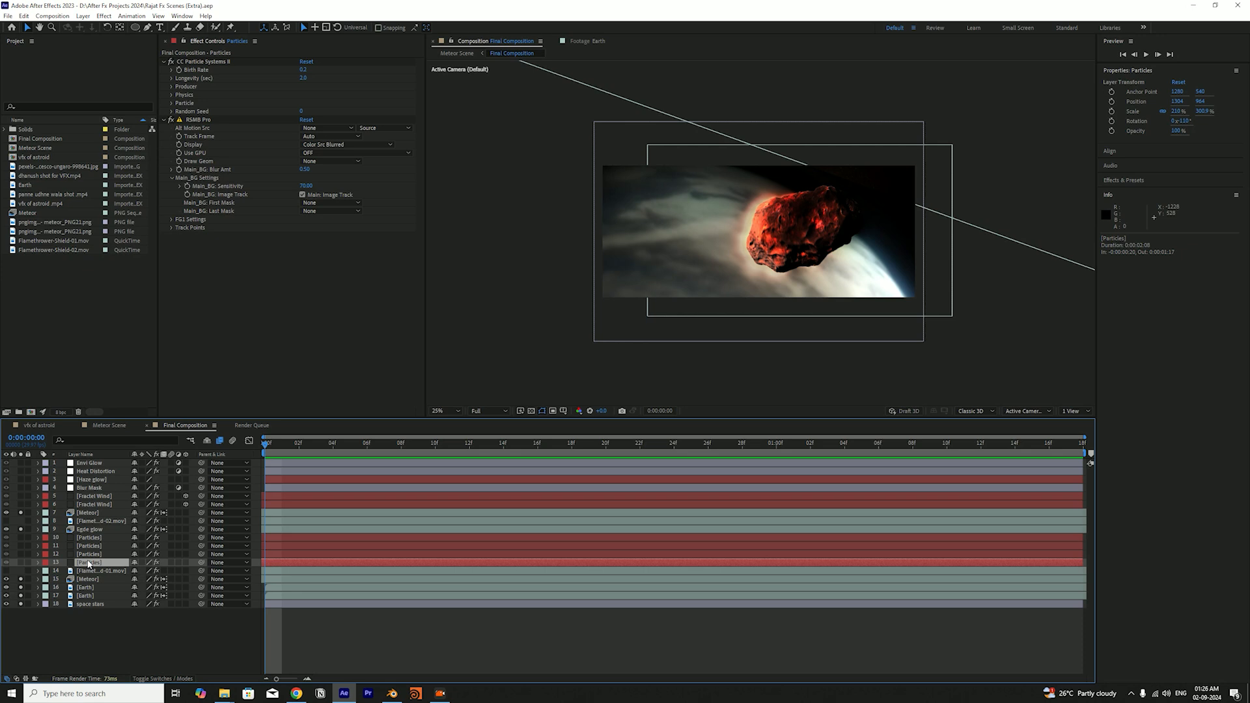
pyautogui.click(128, 654)
pyautogui.hotkey('ctrl', 'y')
pyautogui.write('particles')
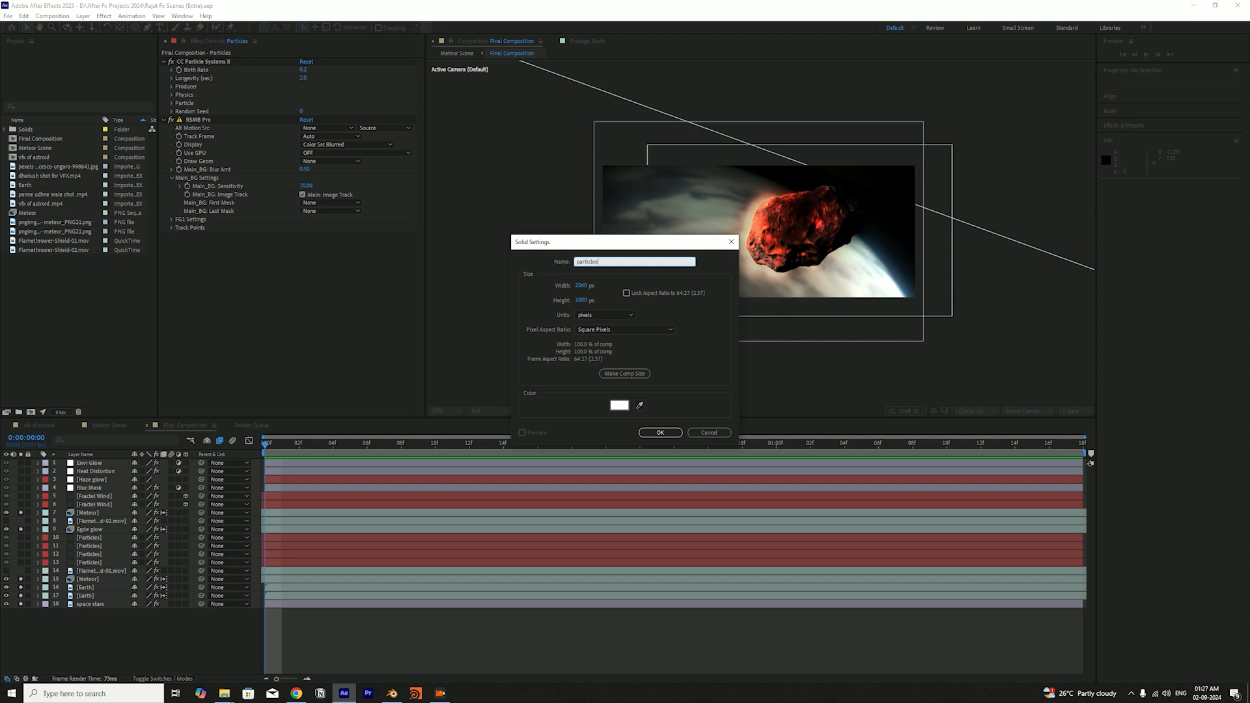
pyautogui.press('Return')
# Apply the CC Particle Systems II effect to the new particles solid
pyautogui.hotkey('ctrl', 'space')
pyautogui.write('cc part')
pyautogui.press('Return')
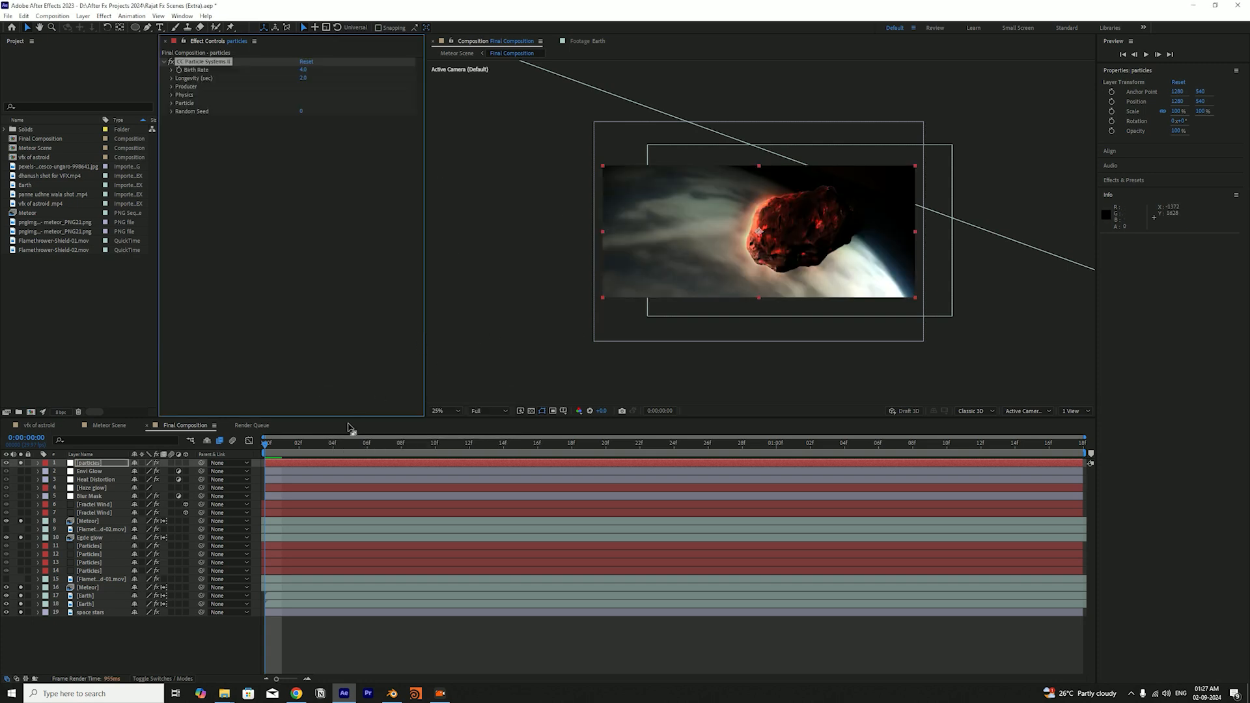
# Unsolo the Meteor, Egde glow, Earth and space stars layers so only particles is soloed, and scrub through its animation
pyautogui.moveTo(354, 452); pyautogui.dragTo(606, 449)
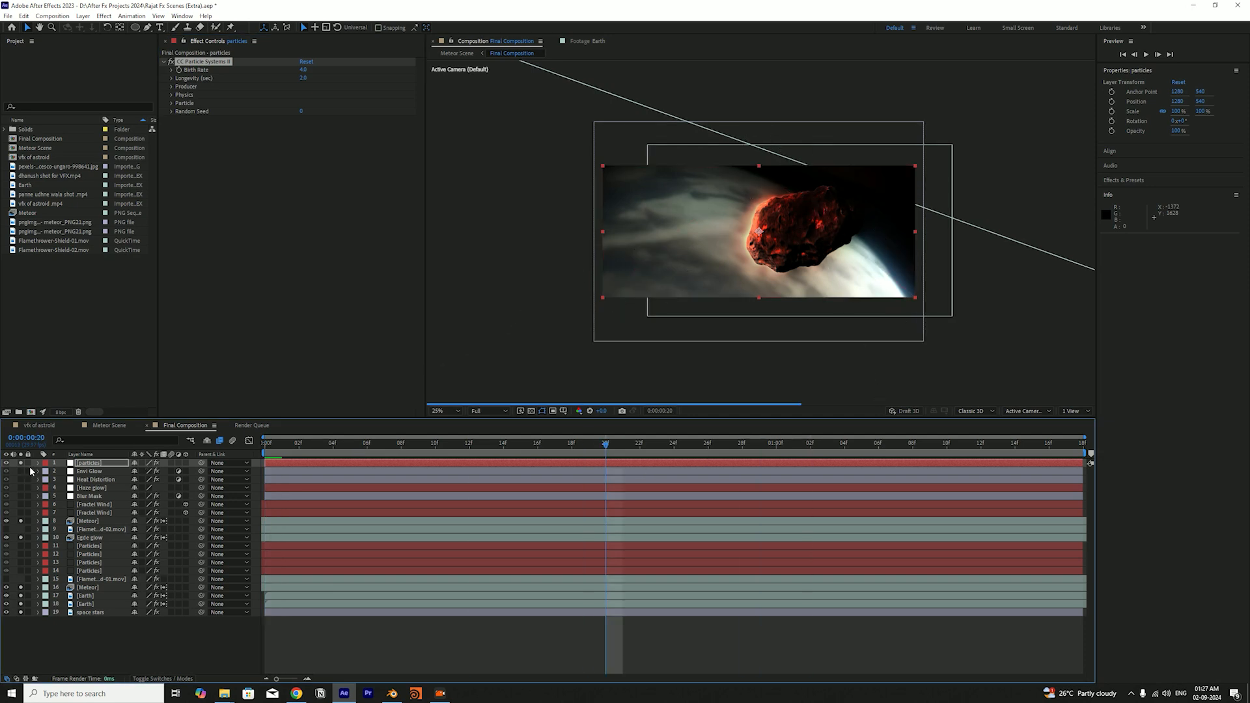
pyautogui.click(21, 521)
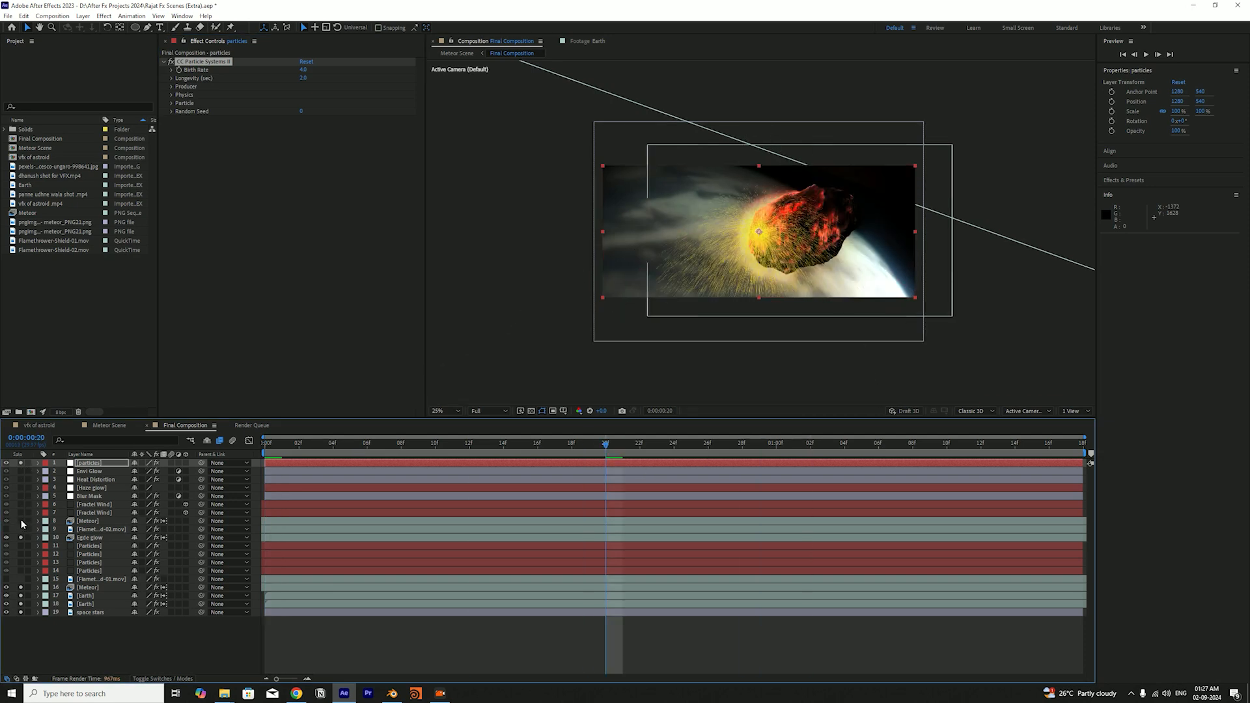
pyautogui.click(21, 538)
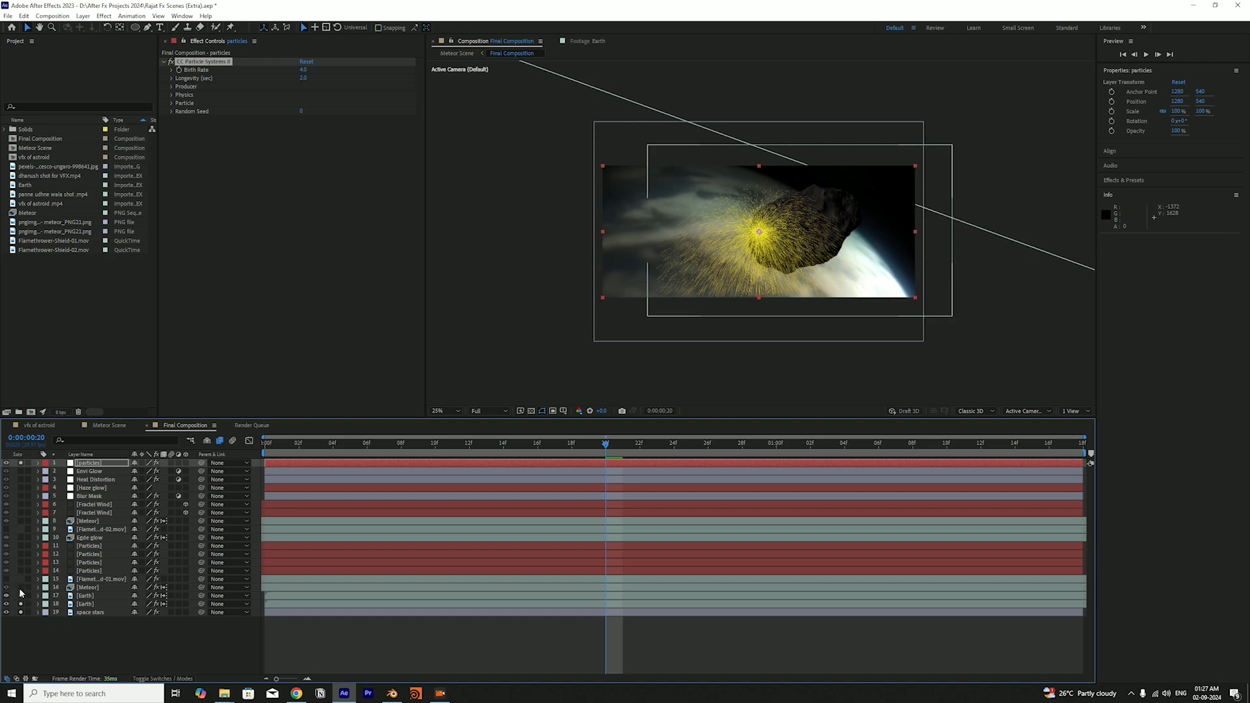
pyautogui.moveTo(20, 588); pyautogui.dragTo(21, 612)
pyautogui.click(49, 624)
pyautogui.moveTo(492, 443); pyautogui.dragTo(721, 482)
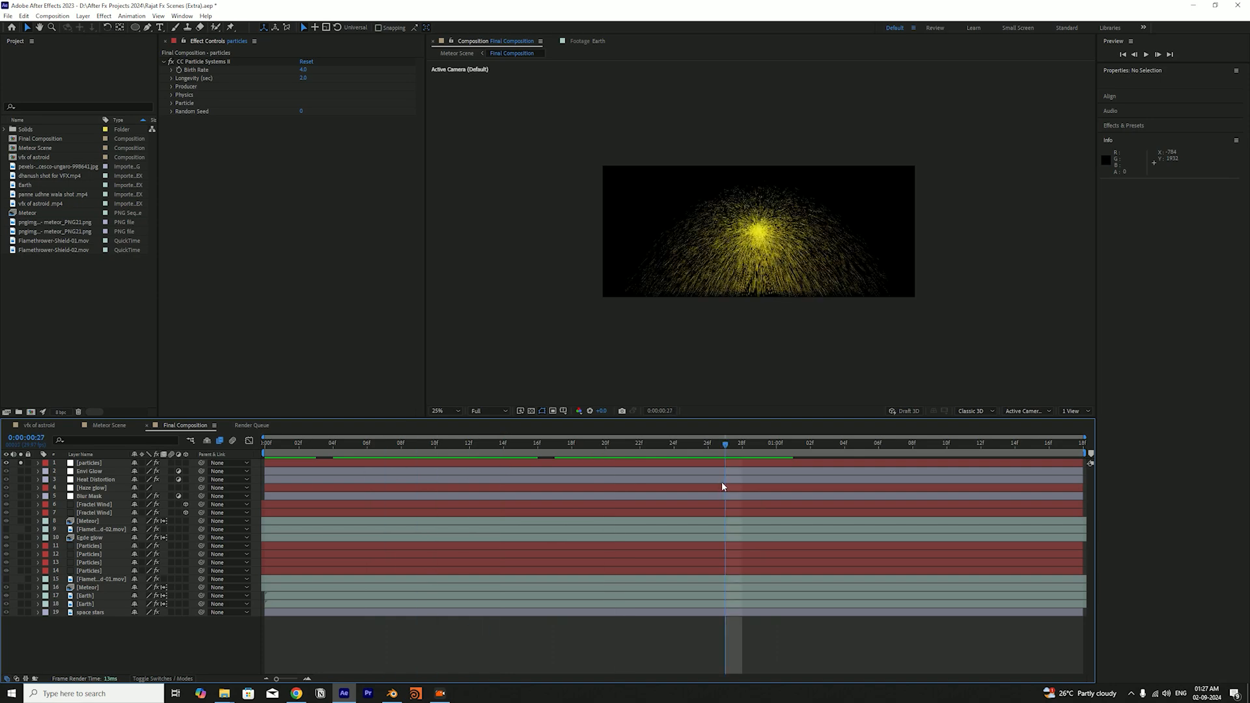
pyautogui.moveTo(461, 454); pyautogui.dragTo(265, 450)
# Expand the Producer, Physics and Particle settings of CC Particle Systems II on the particles layer
pyautogui.click(172, 87)
pyautogui.click(172, 86)
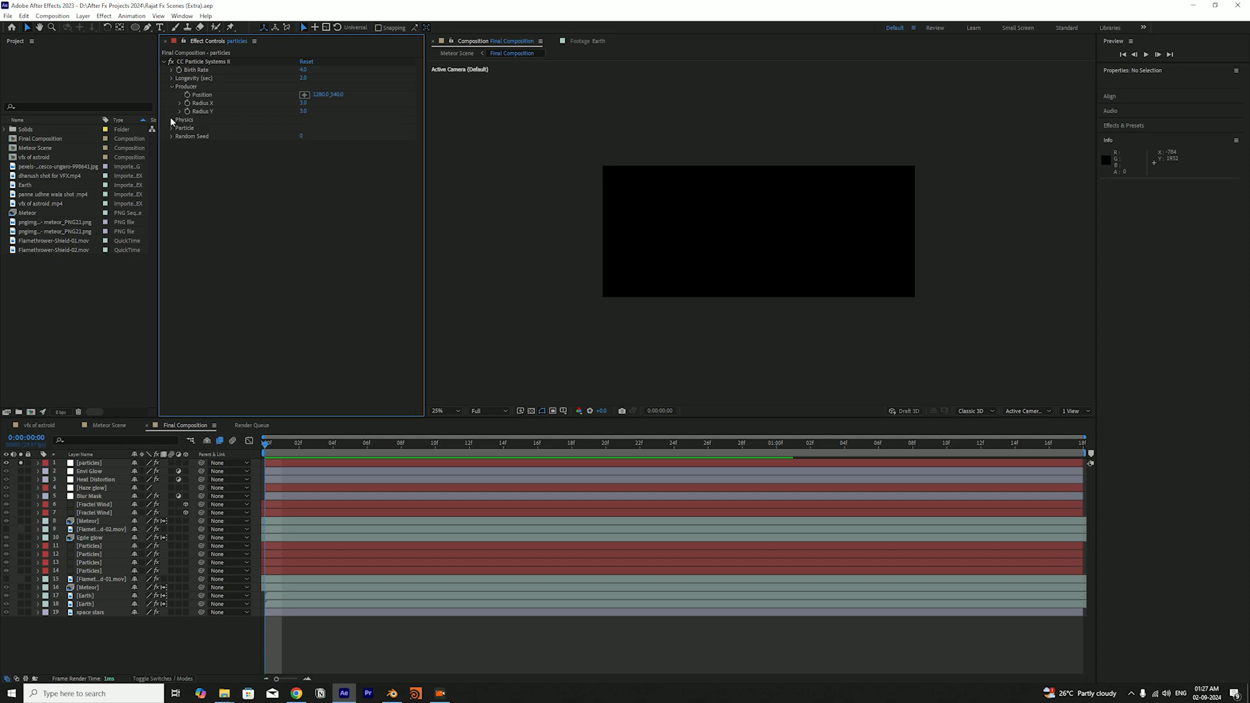
pyautogui.click(171, 120)
pyautogui.click(173, 187)
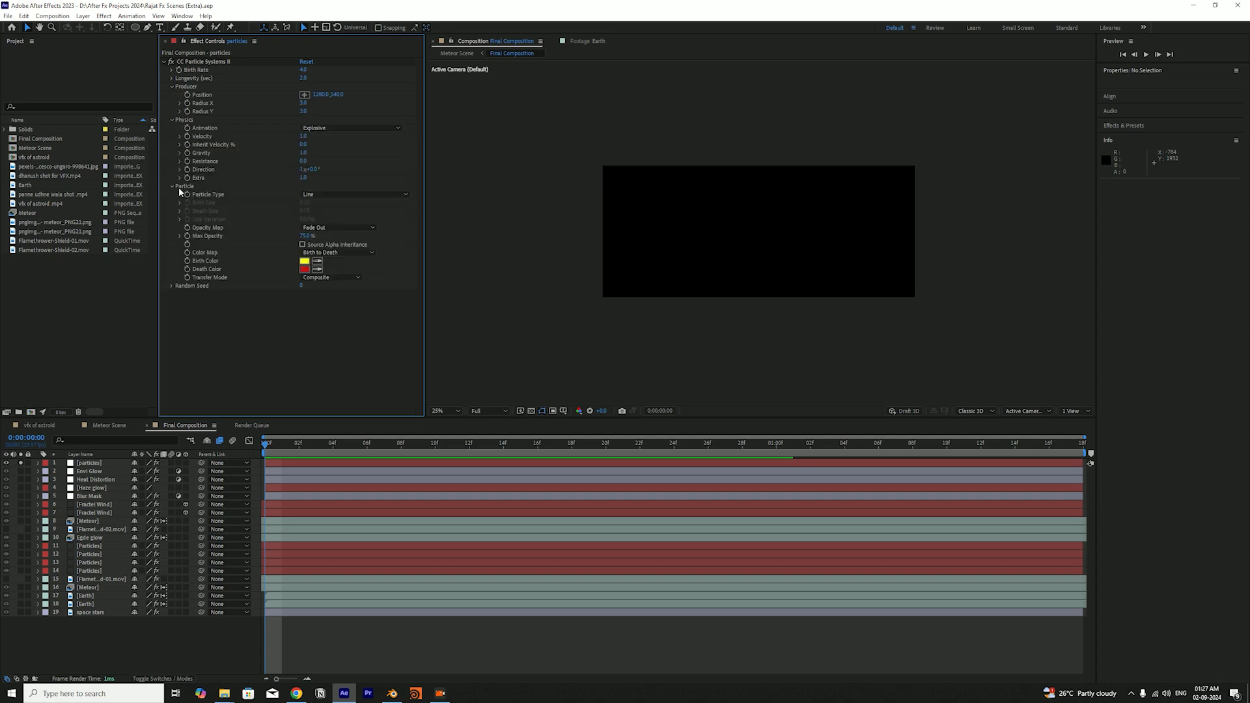
# At 0:00:01:02, lower the Gravity and Velocity of CC Particle Systems II on the particles layer to get a narrow stream
pyautogui.click(172, 285)
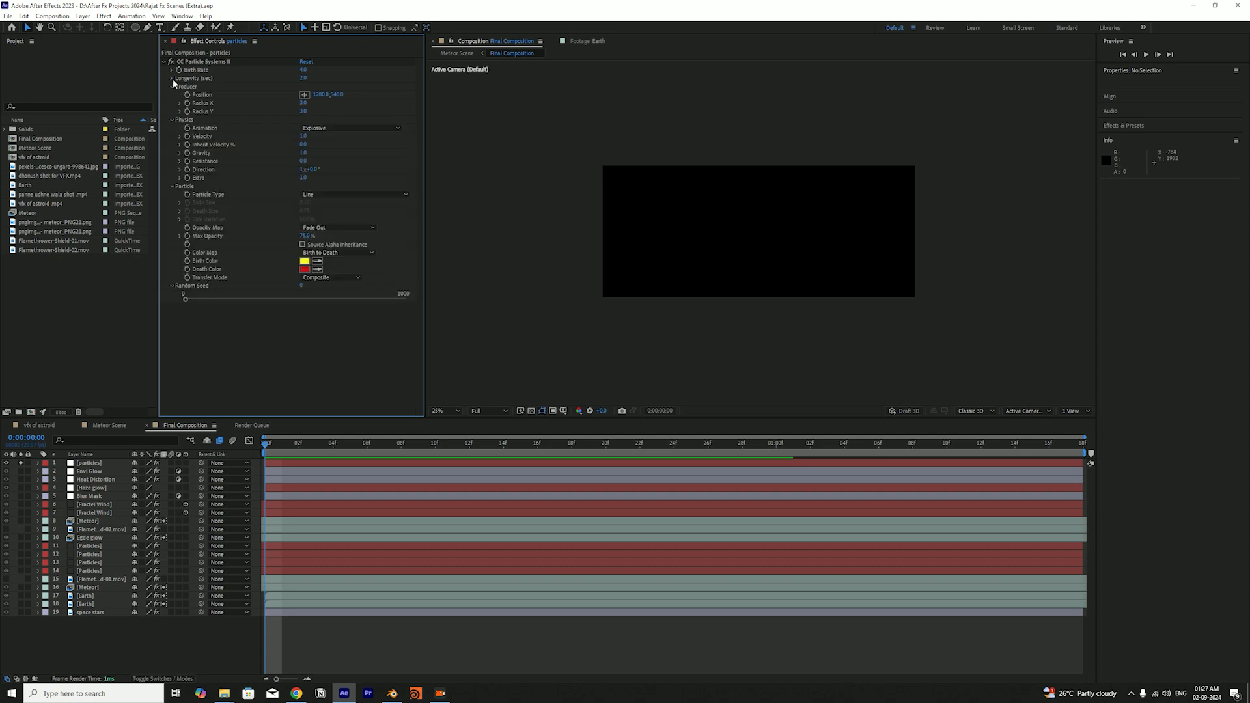
pyautogui.click(172, 79)
pyautogui.moveTo(362, 455); pyautogui.dragTo(810, 456)
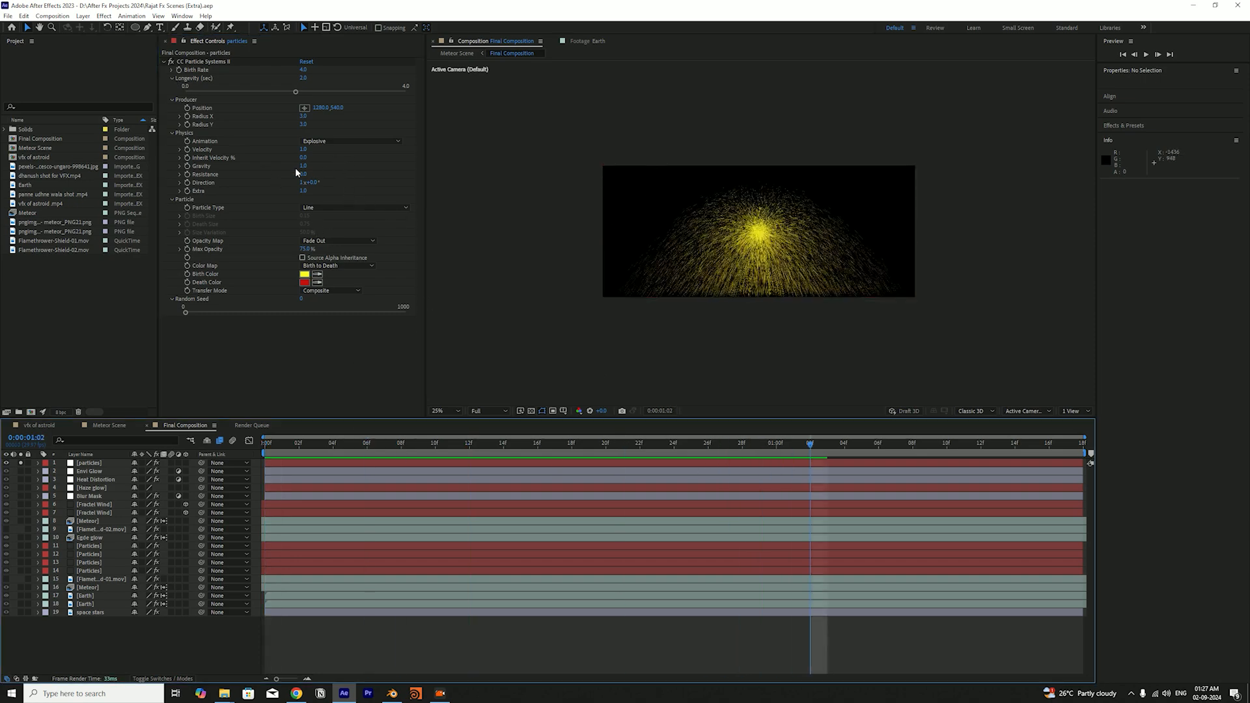
pyautogui.moveTo(305, 167); pyautogui.dragTo(297, 162)
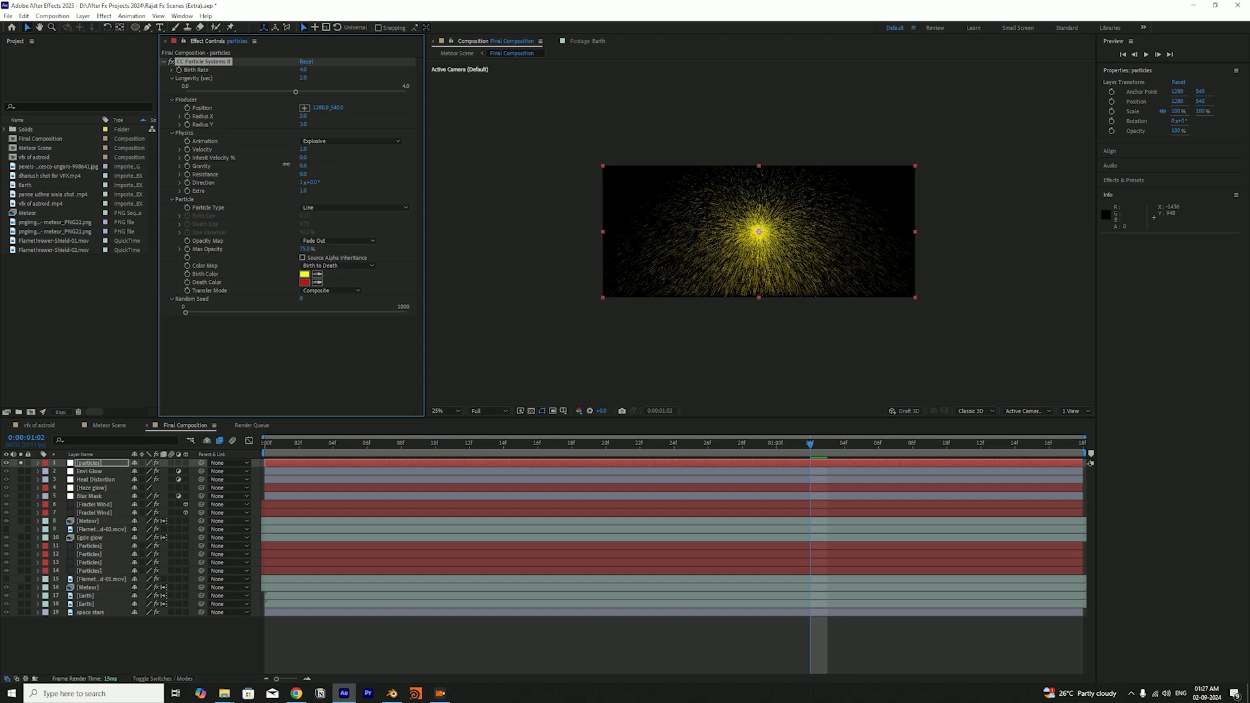
pyautogui.moveTo(303, 149); pyautogui.dragTo(256, 149)
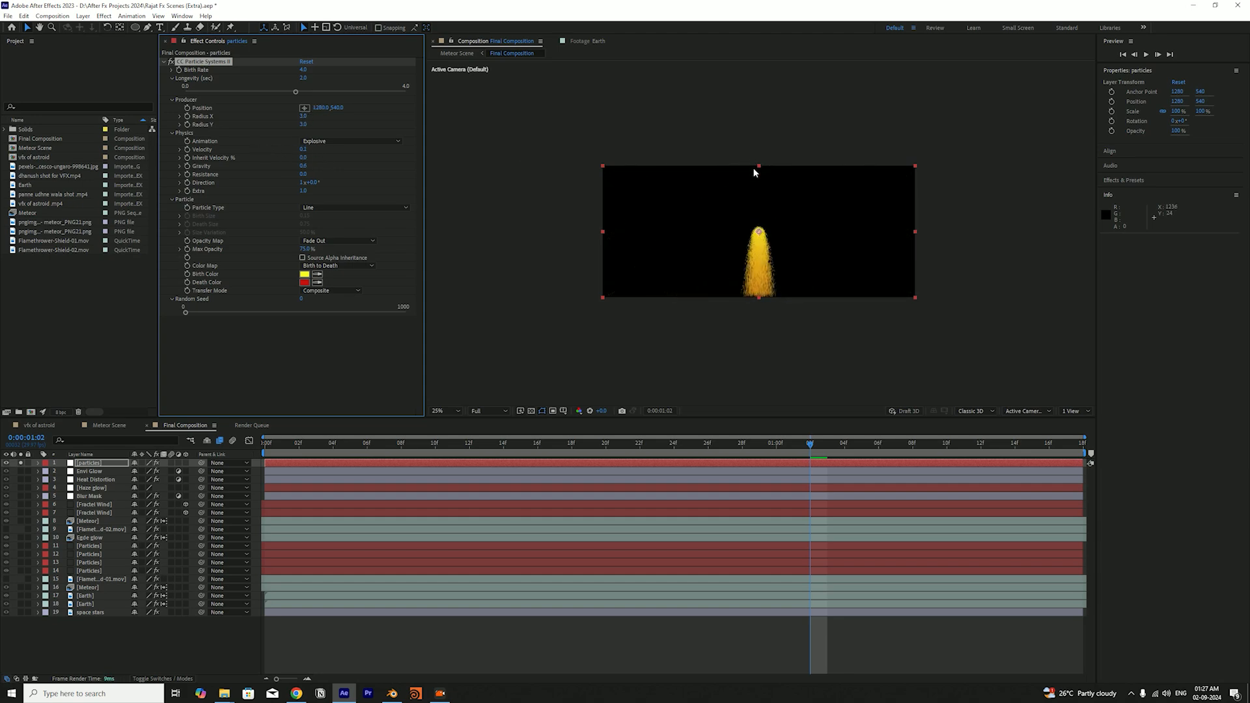
# Rotate the particles layer counter-clockwise to -120° and move its stream toward the upper-right corner of the frame
pyautogui.click(784, 214)
pyautogui.press('shift+KP_Subtract')
pyautogui.press('shift+KP_Subtract')
pyautogui.press('shift+KP_Subtract')
pyautogui.press('shift+KP_Subtract')
pyautogui.press('shift+KP_Subtract')
pyautogui.press('shift+KP_Subtract')
pyautogui.press('shift+KP_Subtract')
pyautogui.press('shift+KP_Subtract')
pyautogui.press('shift+KP_Subtract')
pyautogui.press('shift+KP_Subtract')
pyautogui.press('shift+KP_Subtract')
pyautogui.press('shift+KP_Subtract')
pyautogui.moveTo(783, 213); pyautogui.dragTo(878, 192)
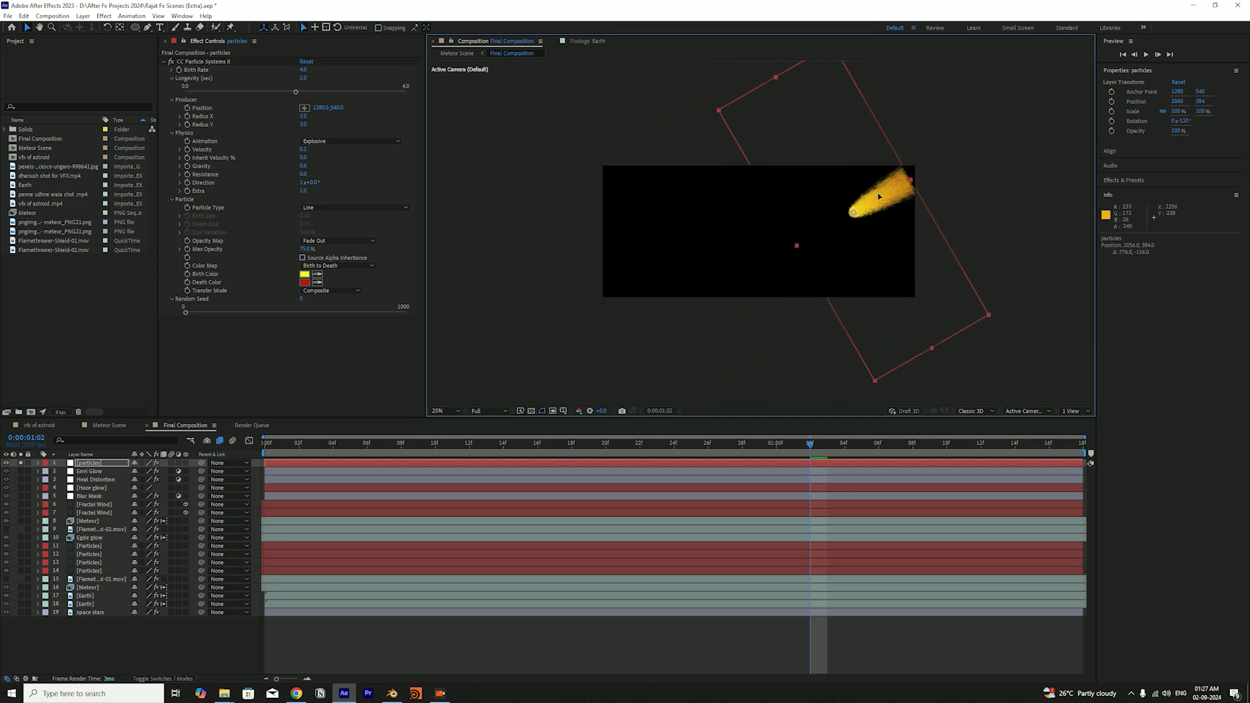
# Scale the particles layer up to 170%, set its rotation to -110°, and nudge its position to 1776, 384
pyautogui.press('alt+shift+KP_Add')
pyautogui.press('alt+shift+KP_Add')
pyautogui.press('alt+shift+KP_Add')
pyautogui.press('alt+shift+KP_Add')
pyautogui.press('alt+shift+KP_Add')
pyautogui.press('alt+shift+KP_Add')
pyautogui.press('alt+shift+KP_Add')
pyautogui.hotkey('shift', 'Left')
pyautogui.hotkey('shift', 'Left')
pyautogui.hotkey('shift', 'Left')
pyautogui.hotkey('shift', 'Left')
pyautogui.hotkey('shift', 'Left')
pyautogui.hotkey('shift', 'Left')
pyautogui.hotkey('shift', 'Left')
pyautogui.hotkey('shift', 'Left')
pyautogui.hotkey('shift', 'Right')
pyautogui.press('shift+KP_Add')
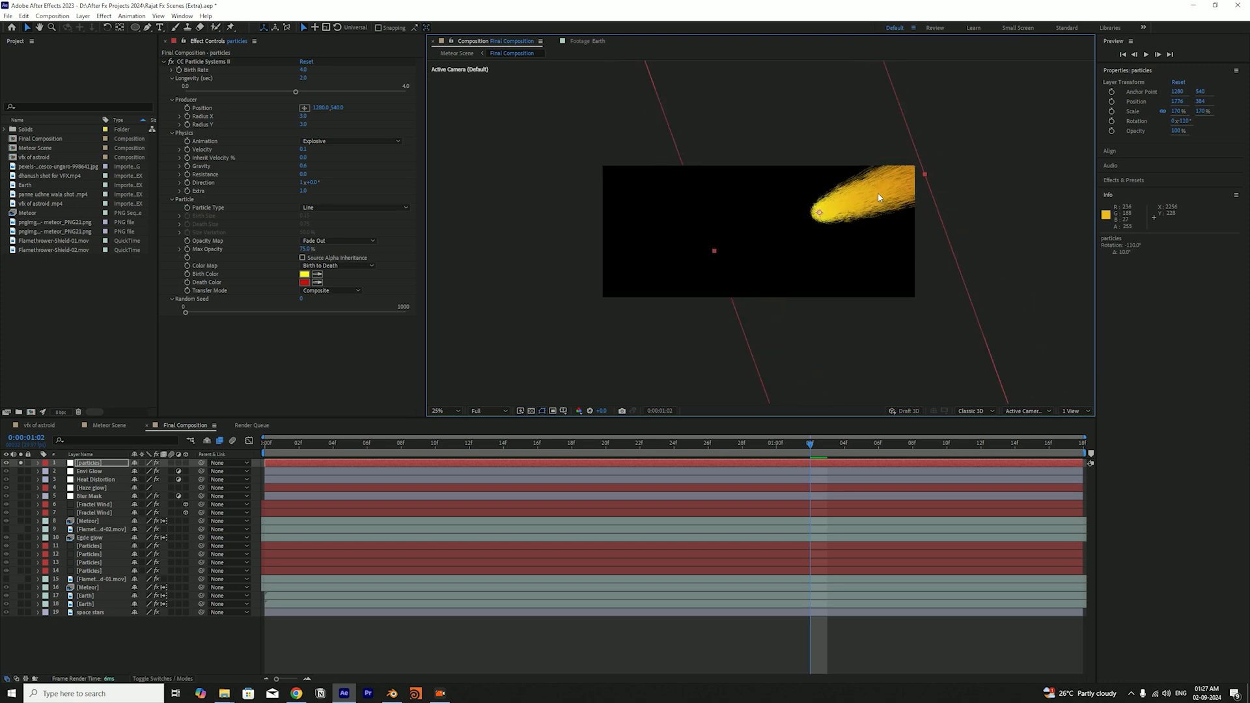
pyautogui.hotkey('shift', 'Left')
pyautogui.hotkey('shift', 'Left')
pyautogui.hotkey('shift', 'Left')
pyautogui.hotkey('shift', 'Left')
pyautogui.hotkey('shift', 'Left')
pyautogui.hotkey('shift', 'Left')
pyautogui.hotkey('shift', 'Left')
pyautogui.hotkey('shift', 'Left')
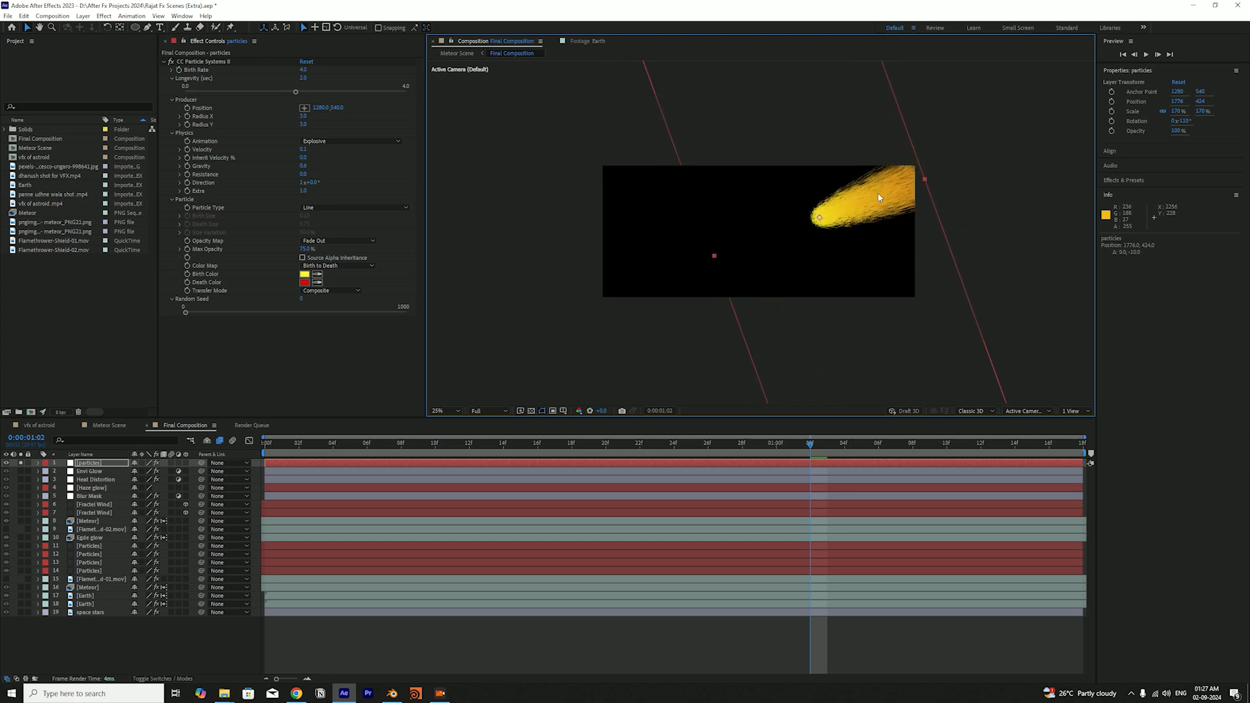
pyautogui.hotkey('shift', 'Right')
pyautogui.hotkey('shift', 'Right')
pyautogui.hotkey('shift', 'Right')
pyautogui.hotkey('shift', 'Right')
pyautogui.hotkey('shift', 'Right')
pyautogui.hotkey('shift', 'Right')
pyautogui.hotkey('shift', 'Right')
pyautogui.hotkey('shift', 'Right')
# Compare the particles layer against the full scene, solo it again, and move it to position 1544, 416
pyautogui.click(20, 464)
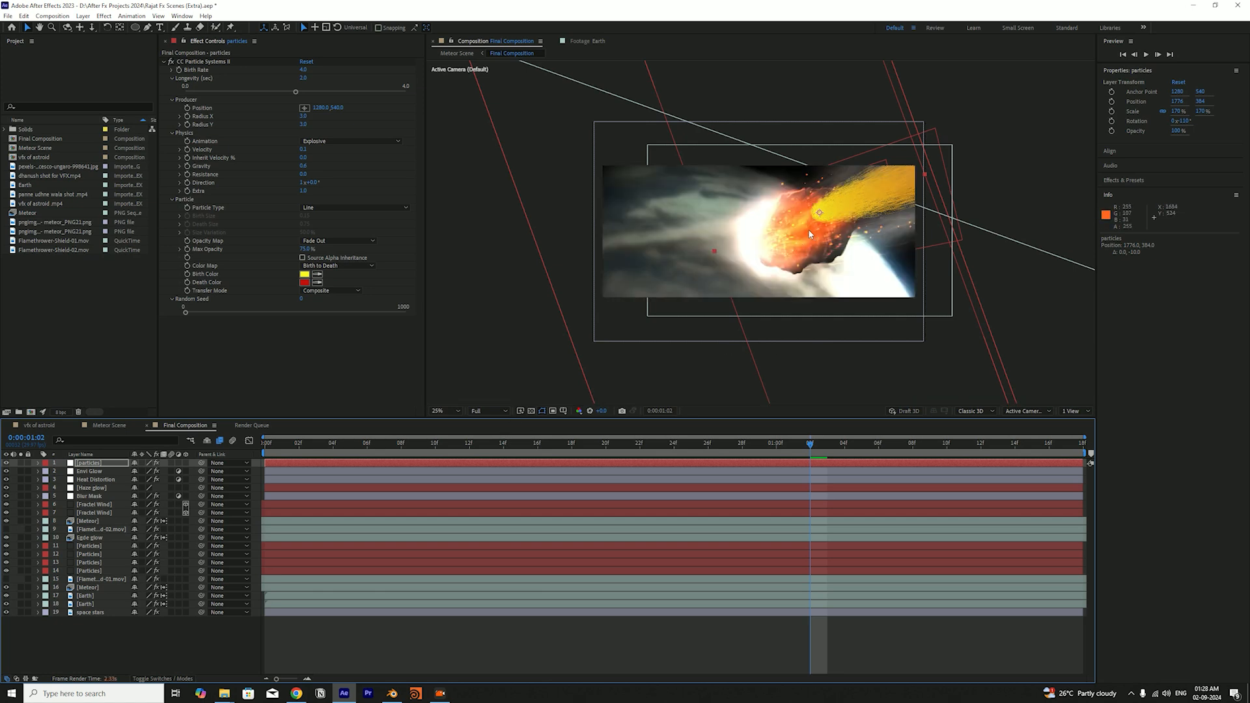
pyautogui.click(22, 463)
pyautogui.moveTo(826, 193); pyautogui.dragTo(853, 223)
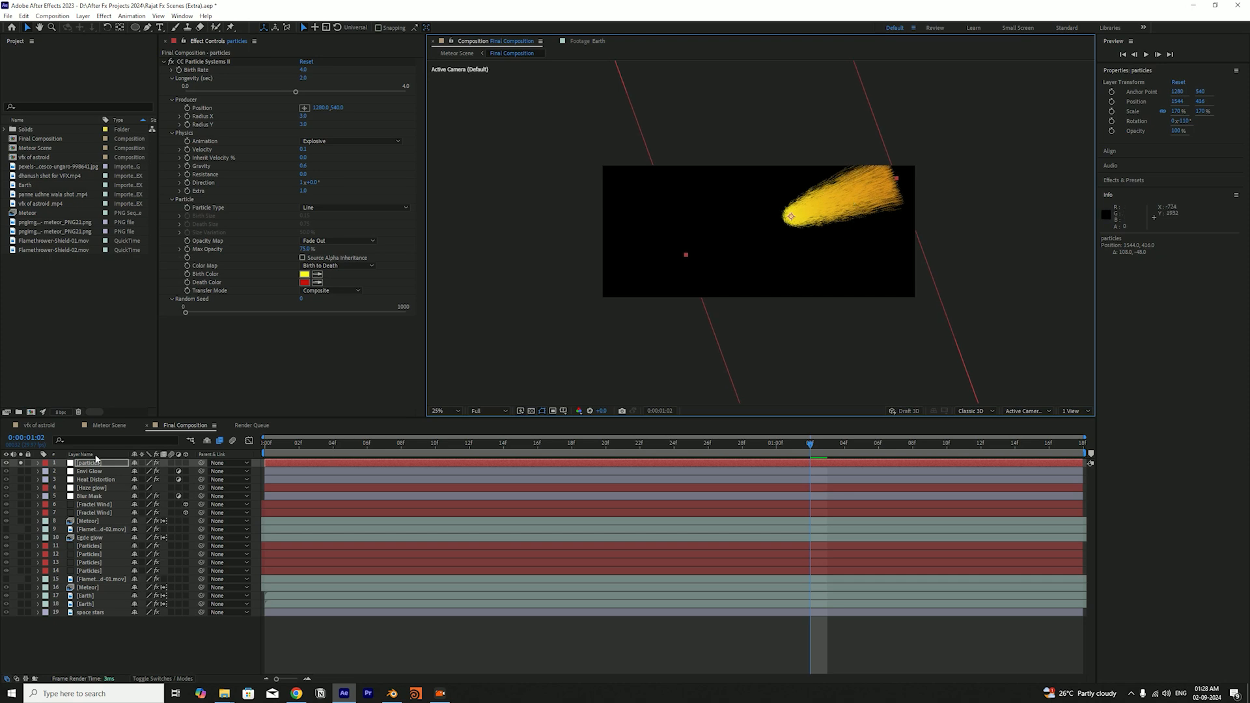
# Delete the practice particles layer, and solo both Meteor layers, Egde glow, both Earth layers and space stars
pyautogui.press('Delete')
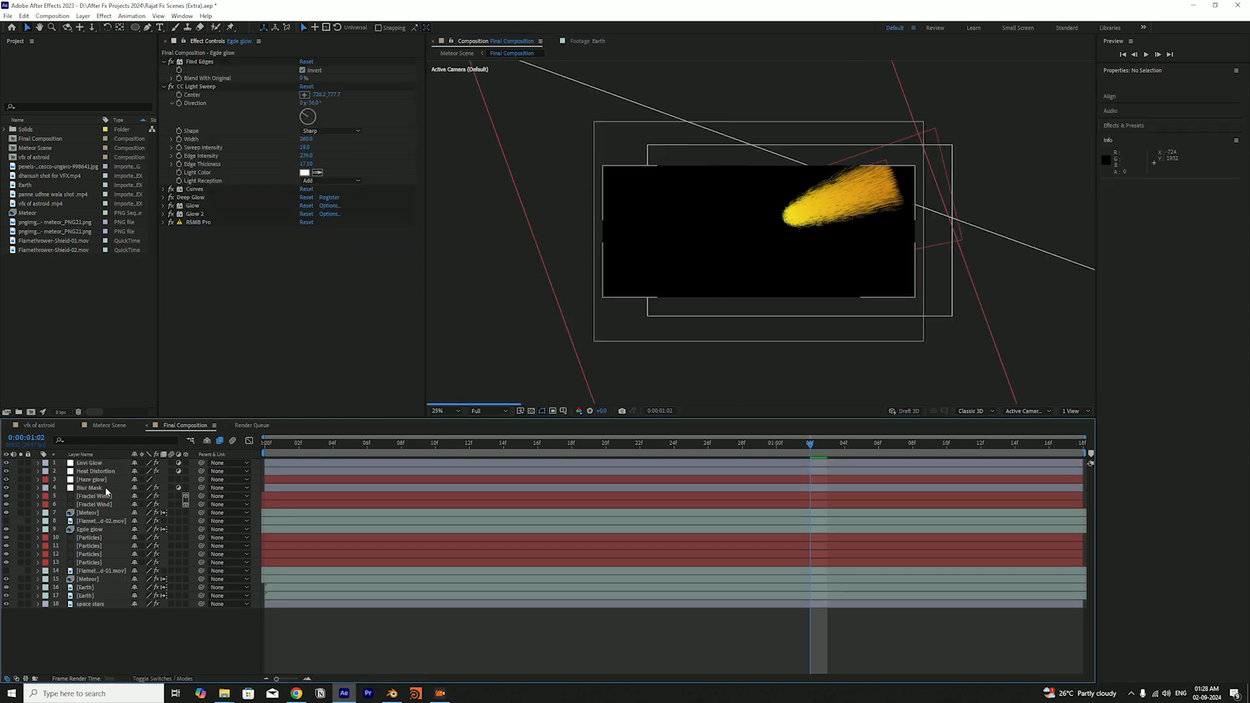
pyautogui.moveTo(21, 579); pyautogui.dragTo(22, 614)
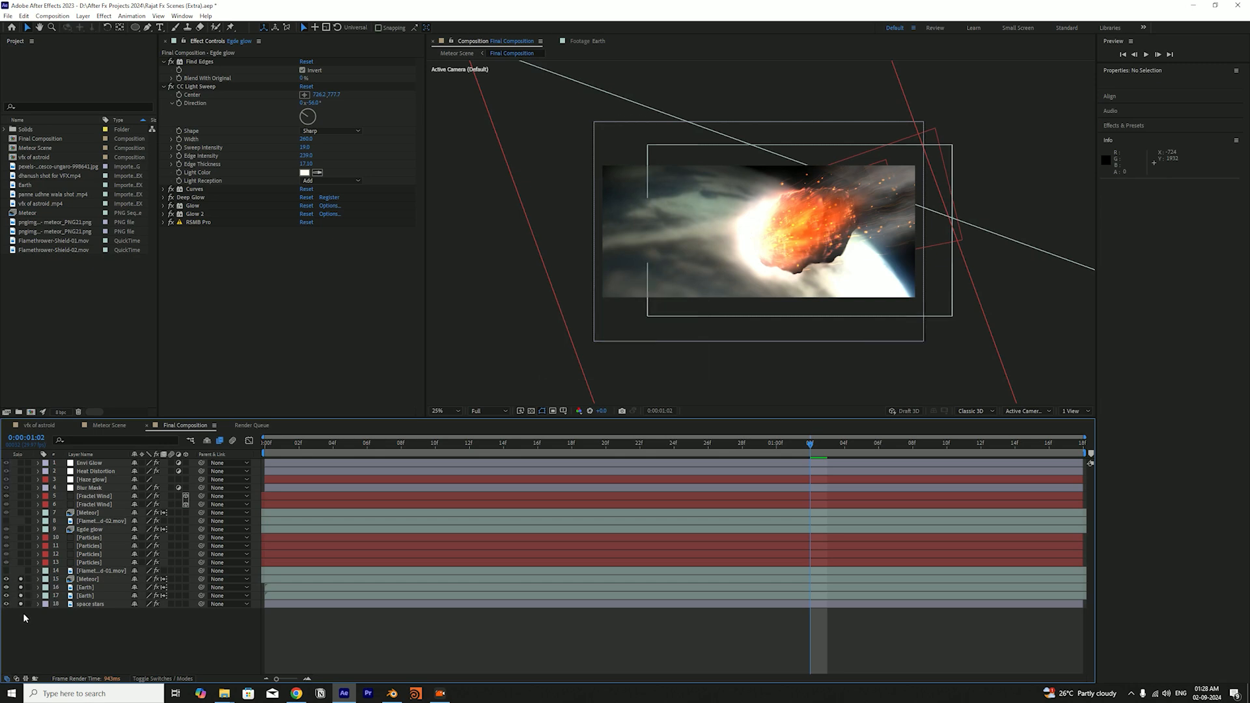
pyautogui.click(21, 513)
pyautogui.click(21, 529)
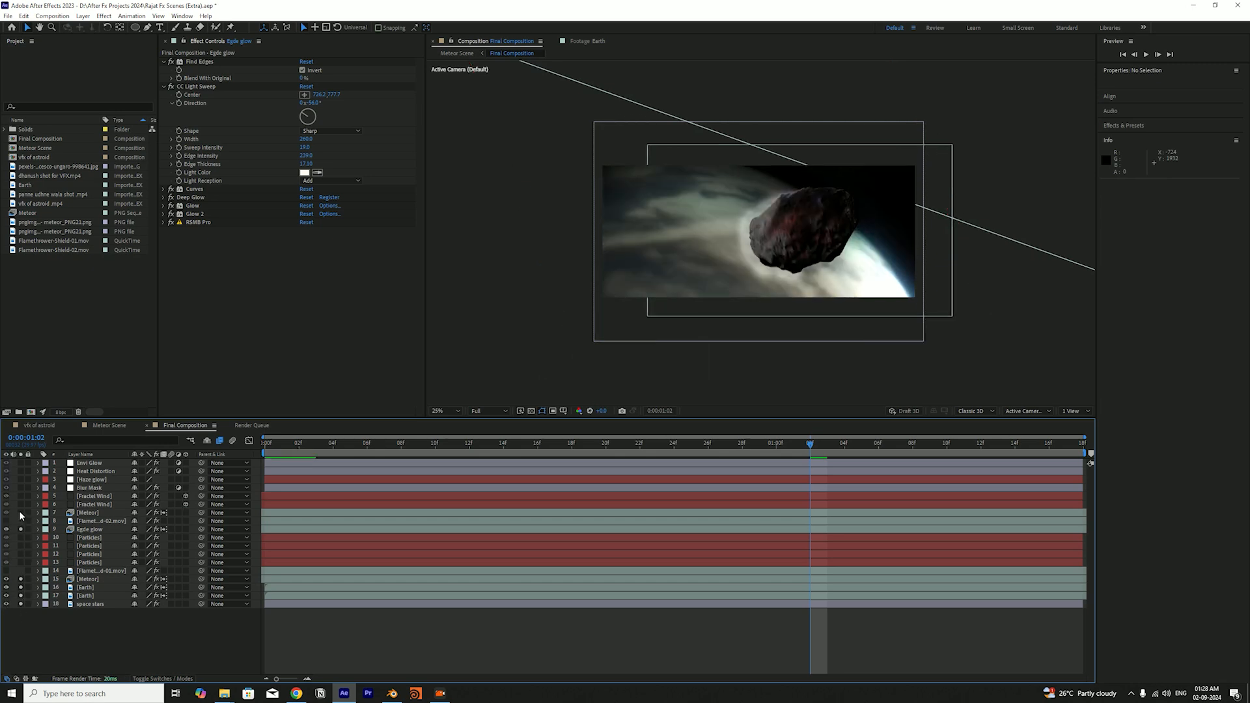
# Solo the four Particles layers one by one, save the project, and unsolo the upper three so only the lowest stays soloed
pyautogui.click(87, 564)
pyautogui.click(22, 564)
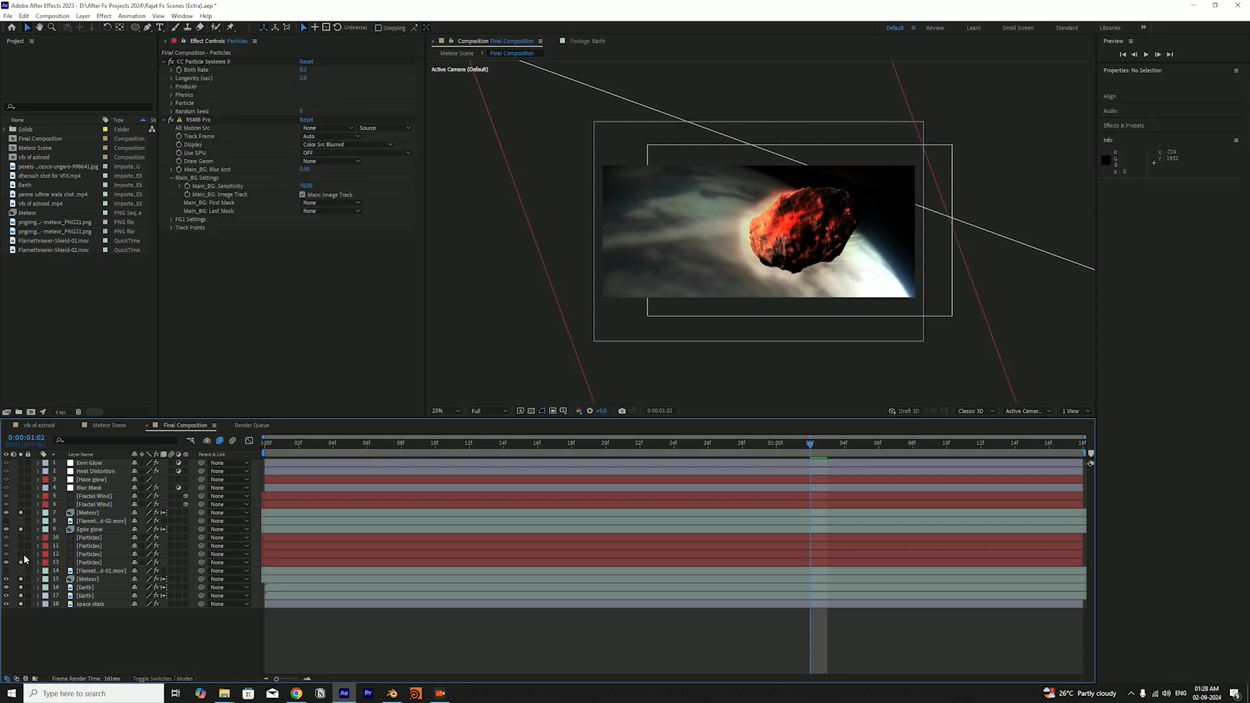
pyautogui.click(22, 554)
pyautogui.click(22, 546)
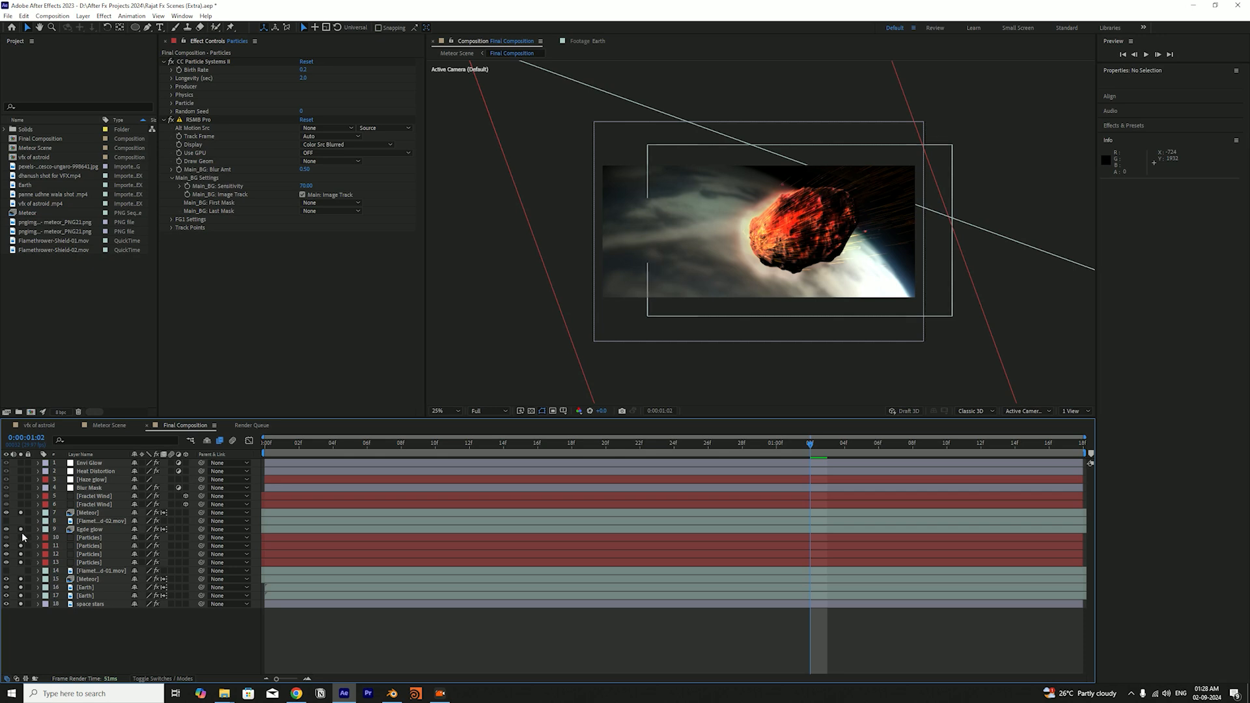
pyautogui.click(22, 537)
pyautogui.hotkey('ctrl', 's')
pyautogui.moveTo(22, 539); pyautogui.dragTo(22, 555)
pyautogui.click(95, 564)
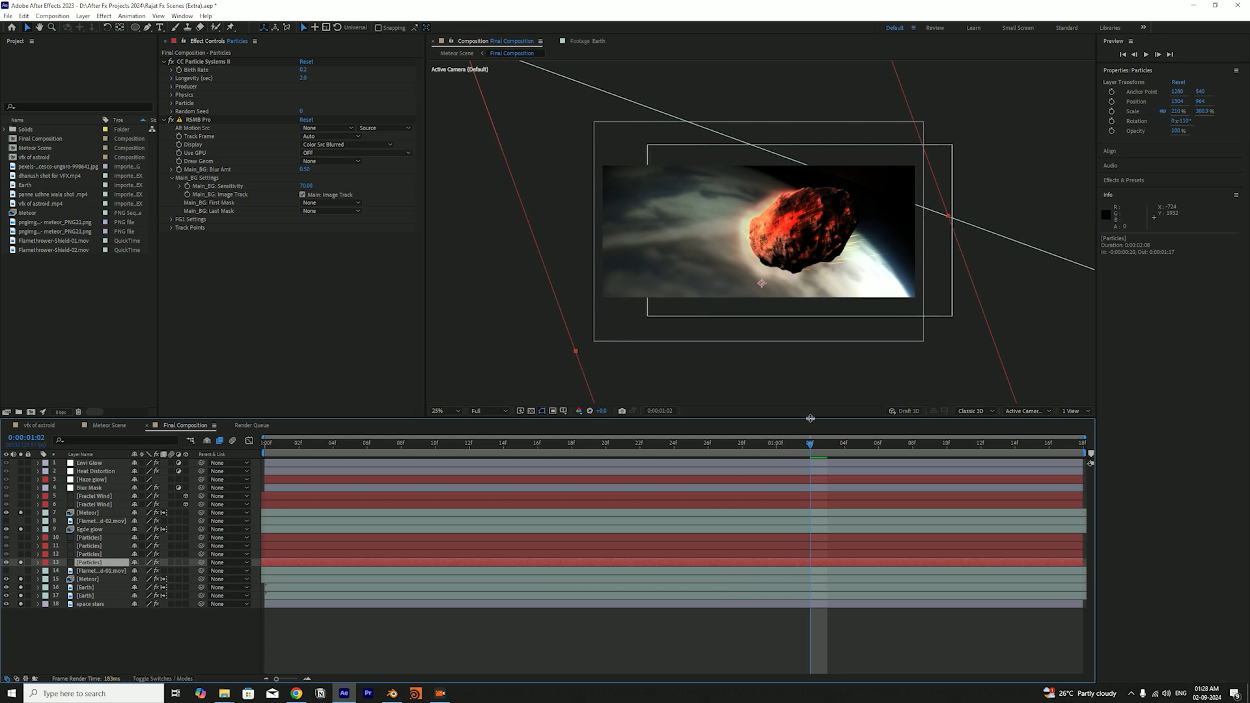
# Turn off RSMB Pro on the lowest Particles layer, and preview the animation from the first frame
pyautogui.click(171, 119)
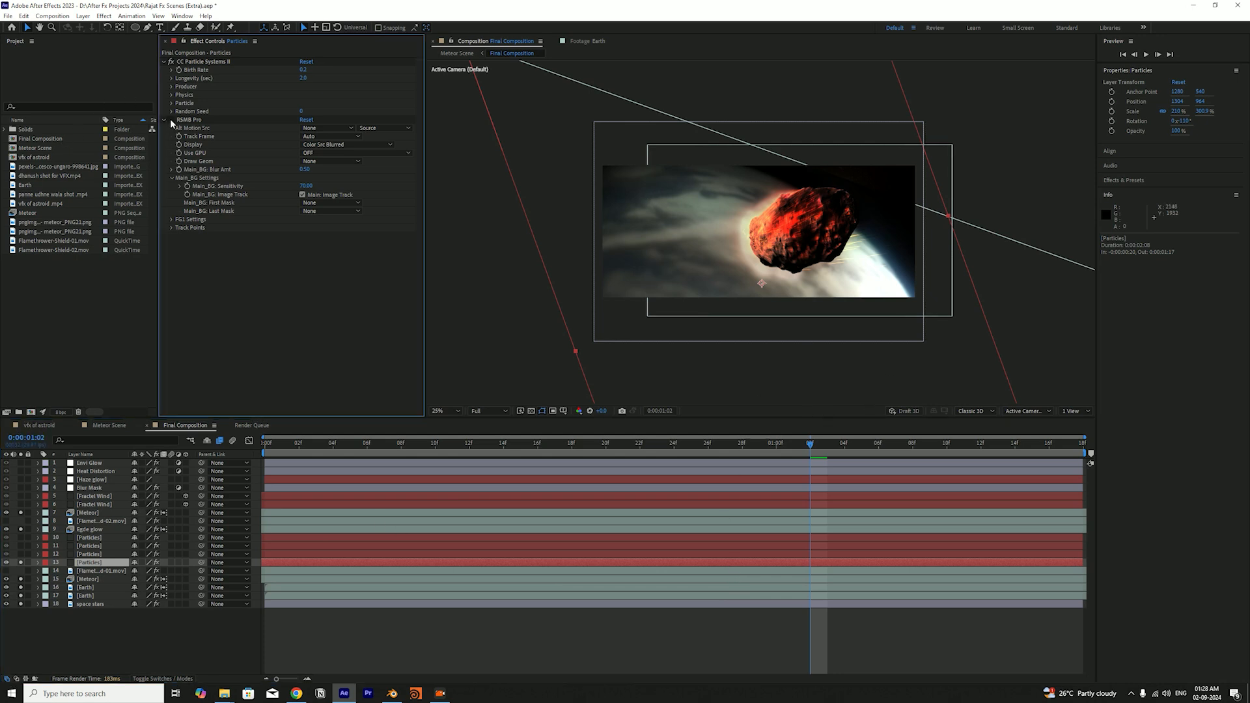
pyautogui.click(209, 63)
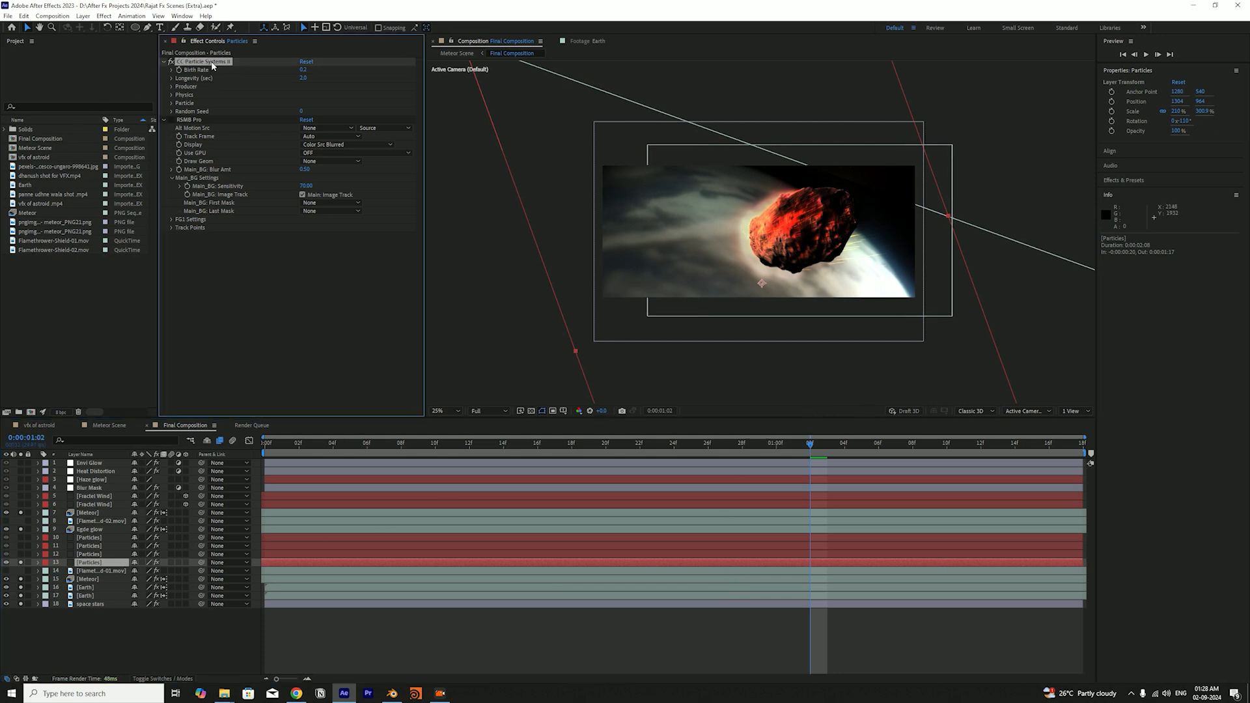
pyautogui.moveTo(288, 445); pyautogui.dragTo(236, 446)
pyautogui.press('space')
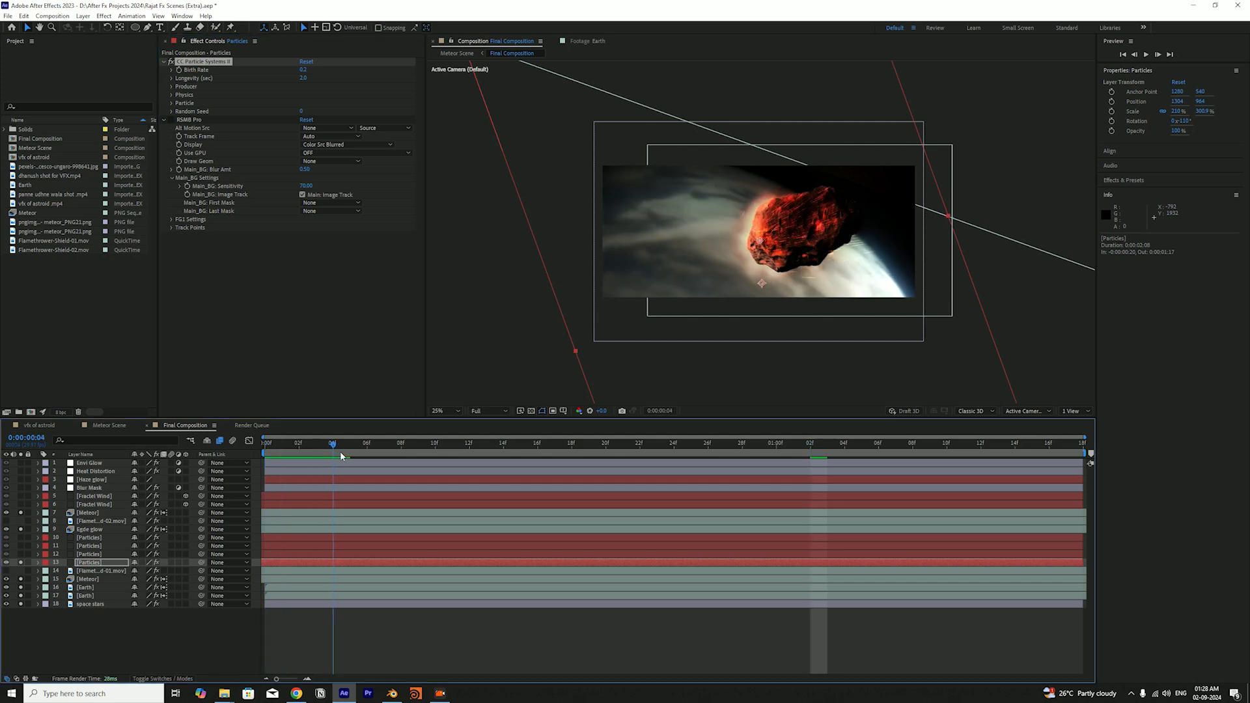
pyautogui.moveTo(456, 445); pyautogui.dragTo(269, 438)
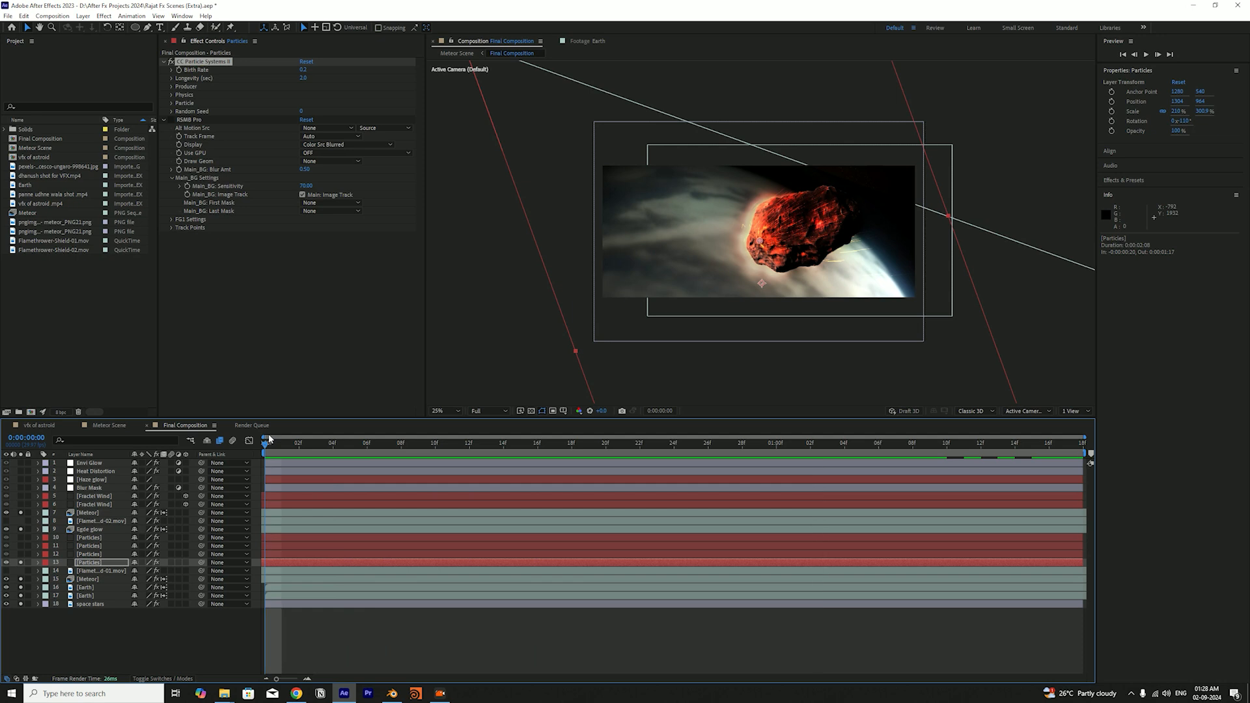
pyautogui.hotkey('ctrl', 's')
pyautogui.press('space')
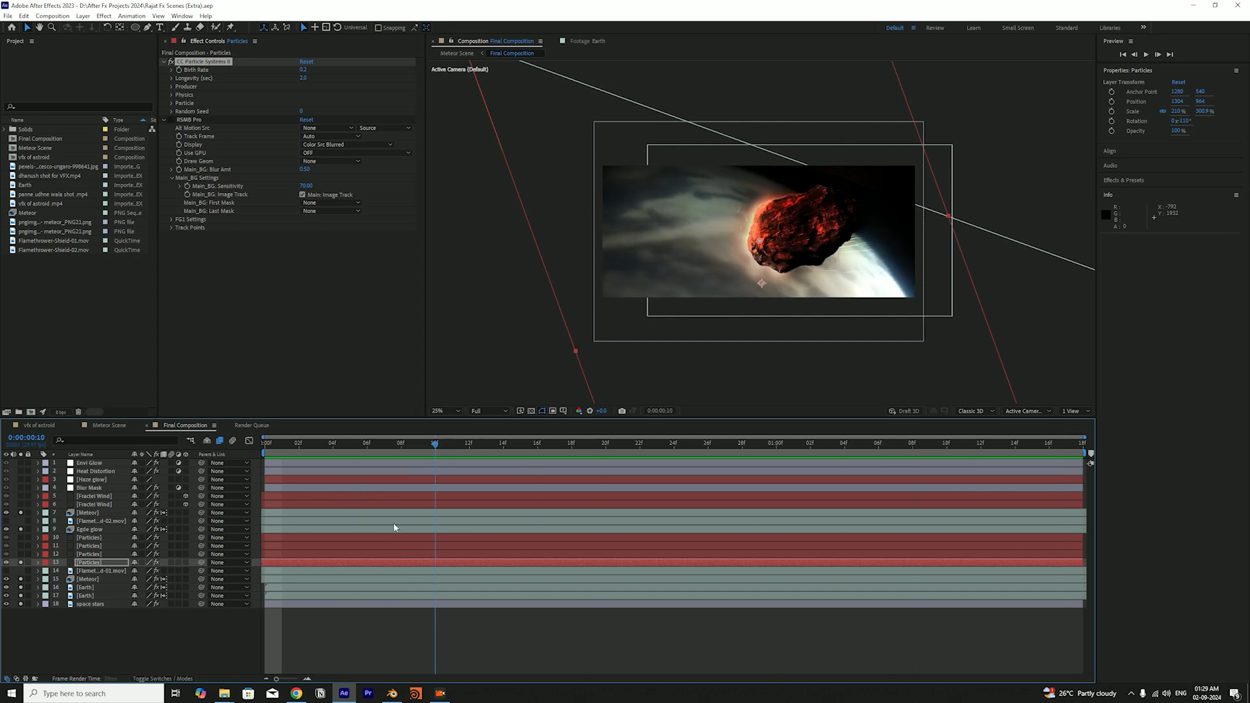
# Briefly solo the second-lowest Particles layer for comparison, and return to the first frame
pyautogui.click(18, 552)
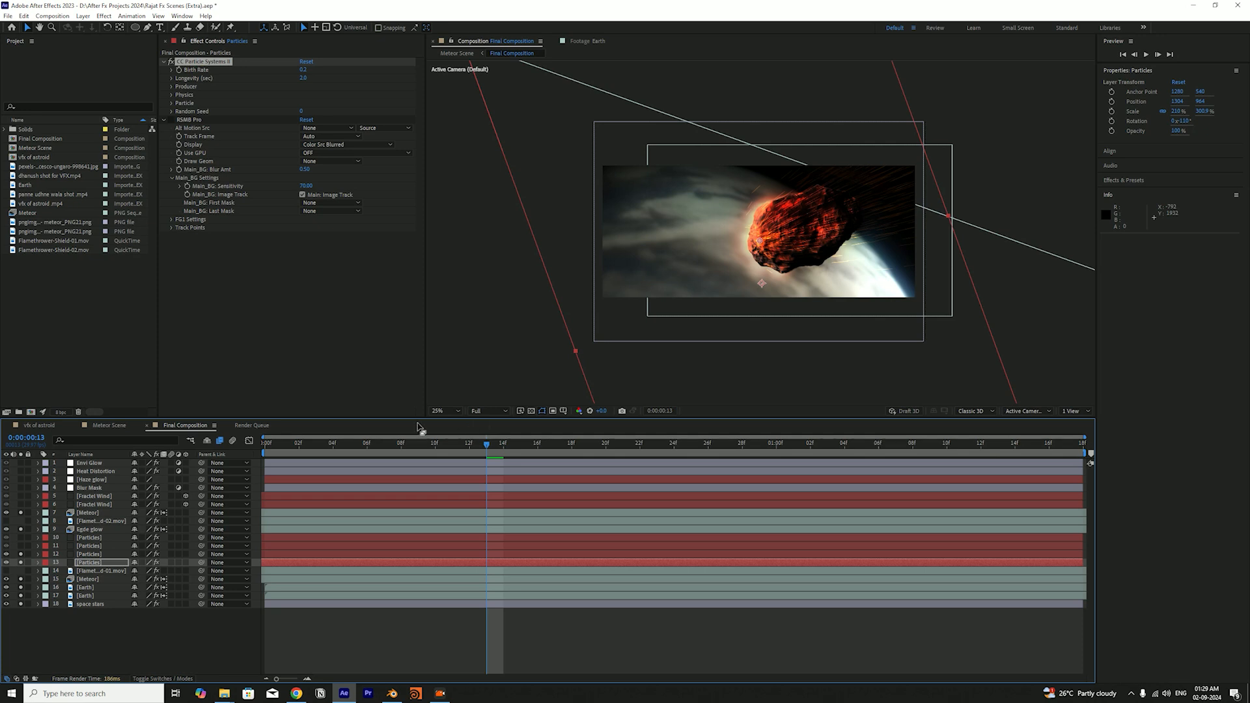
pyautogui.click(19, 554)
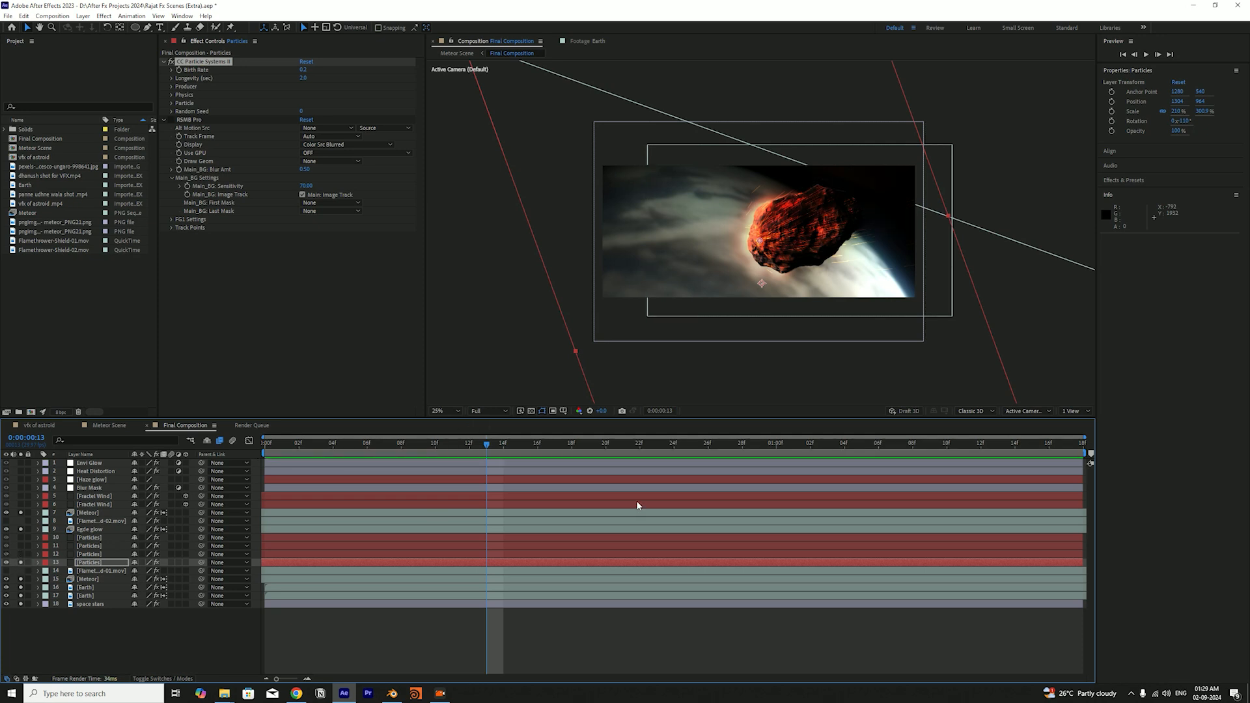
pyautogui.moveTo(502, 454); pyautogui.dragTo(470, 465)
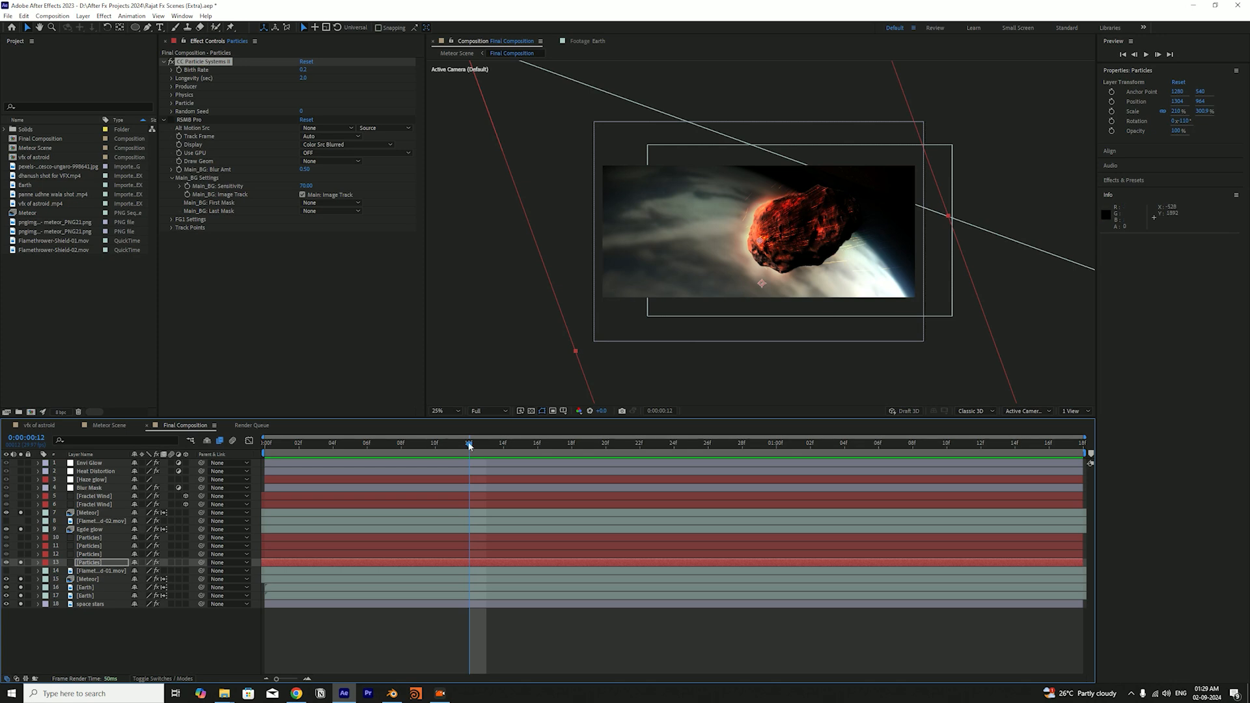
pyautogui.moveTo(339, 447); pyautogui.dragTo(236, 455)
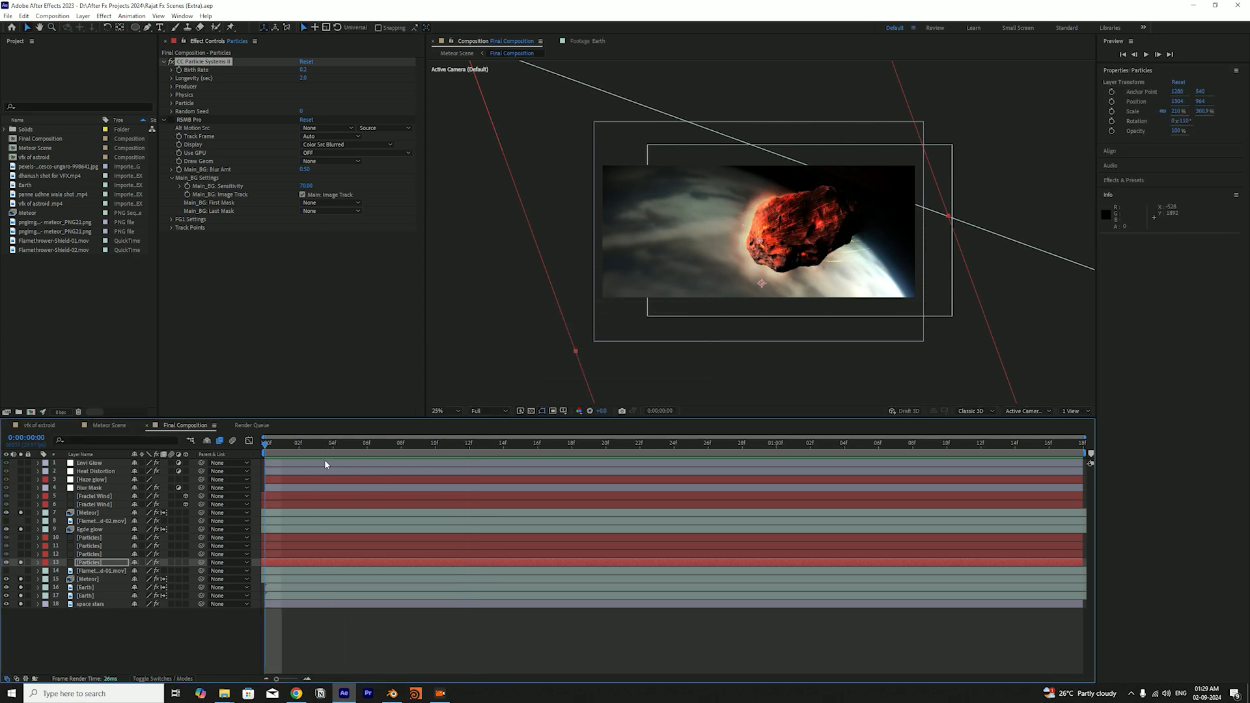
# Show the layers' blending modes, check the mode of the lowest Particles layer, and scrub through its animation
pyautogui.press('F4')
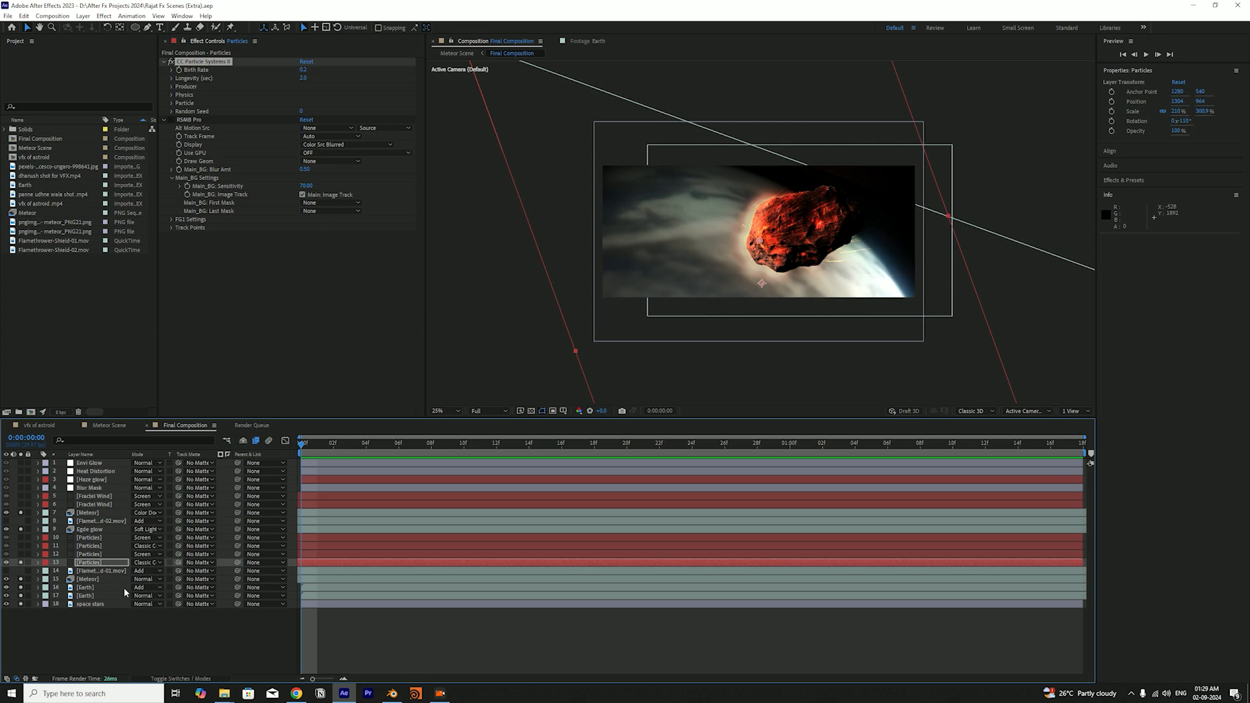
pyautogui.click(116, 564)
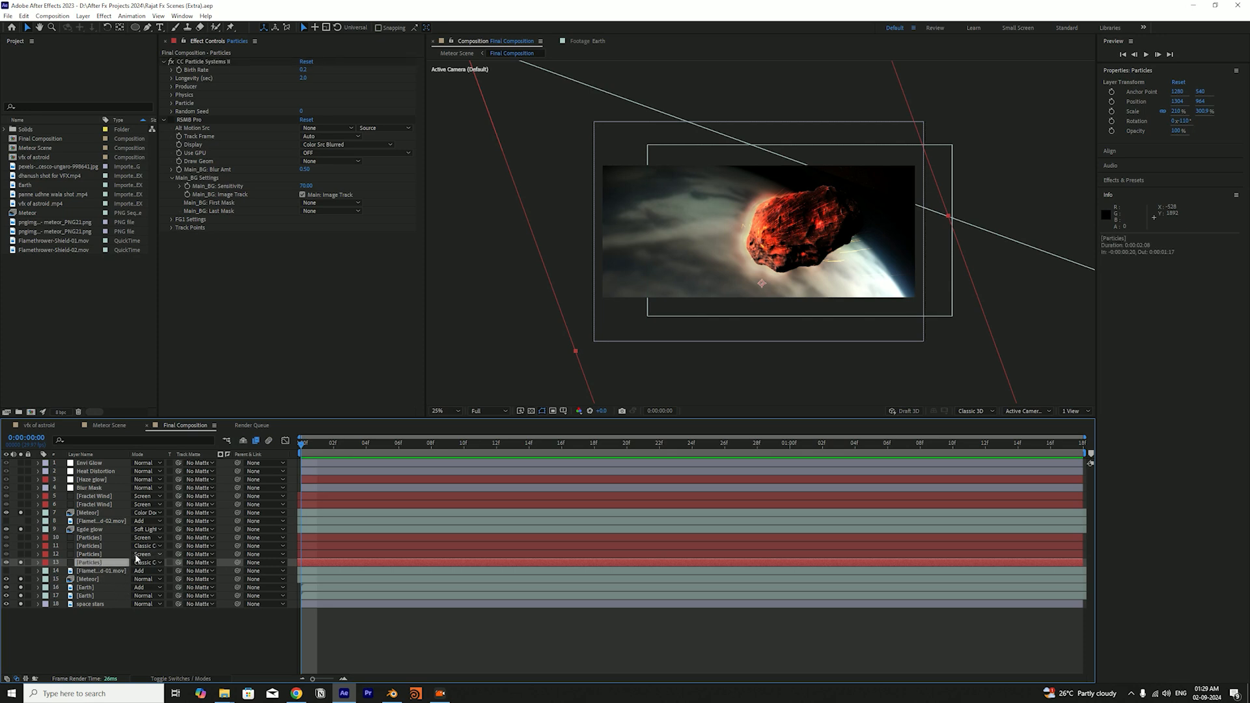
pyautogui.click(141, 562)
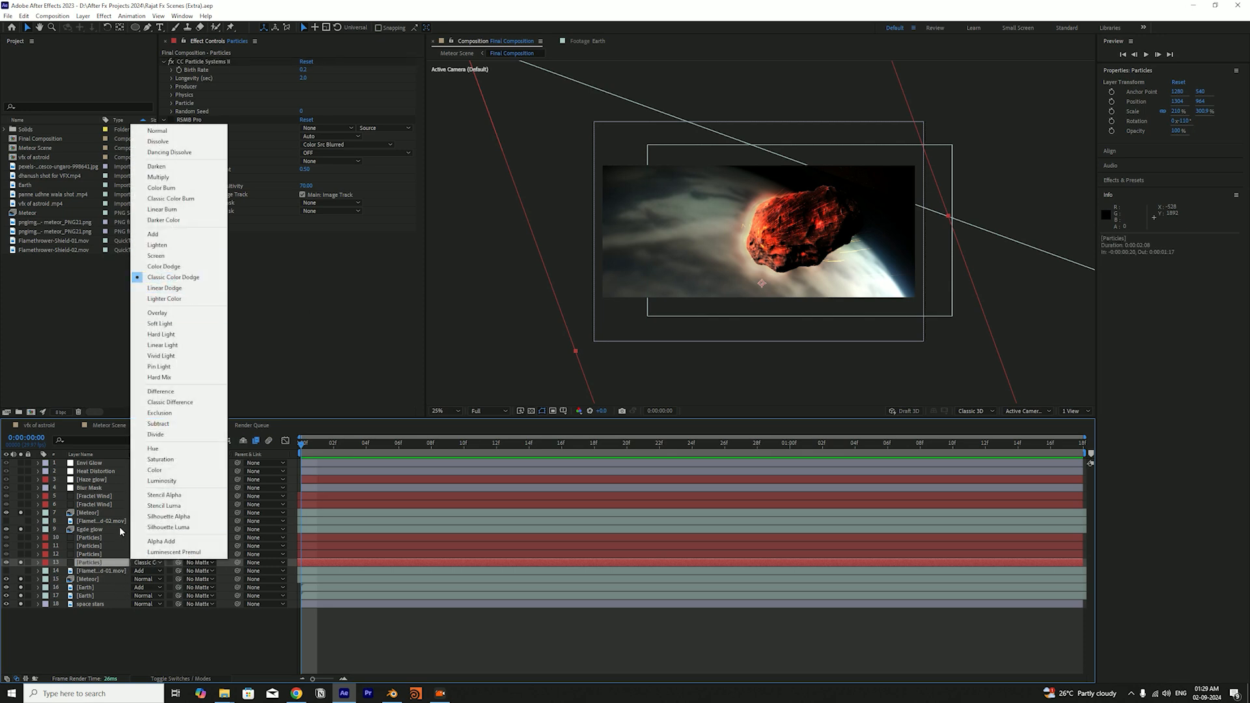
pyautogui.click(101, 562)
pyautogui.click(100, 556)
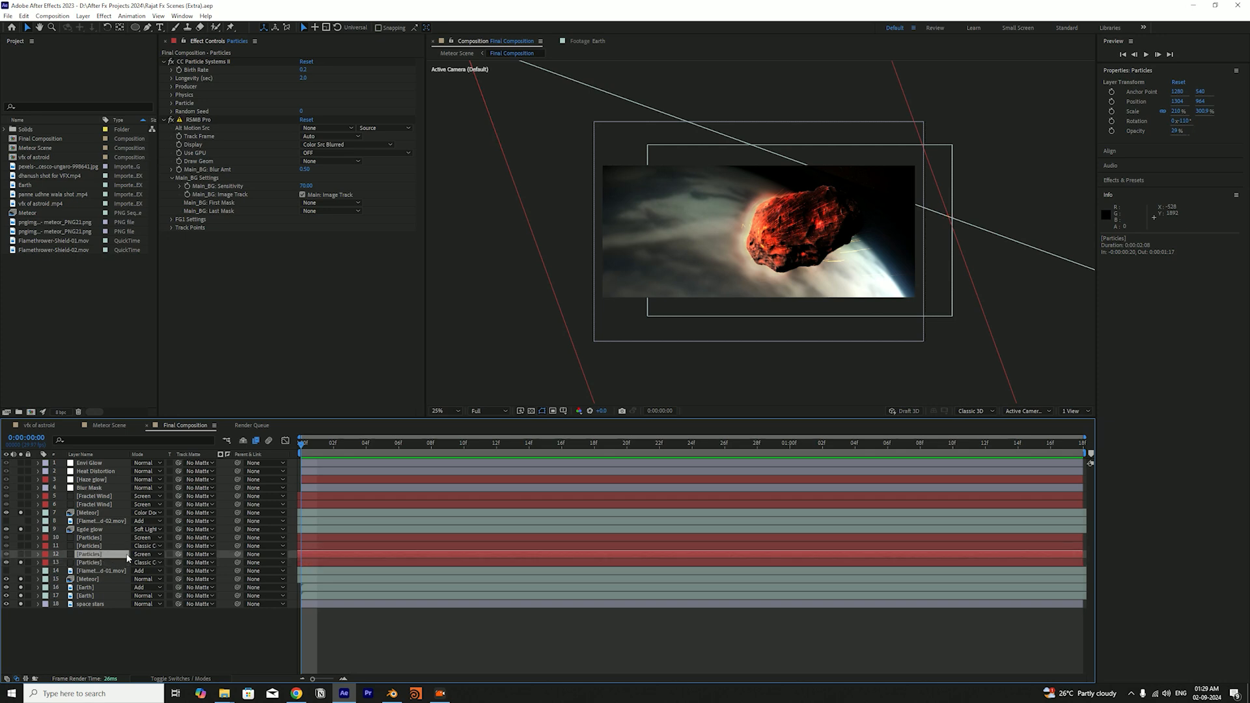
pyautogui.click(102, 562)
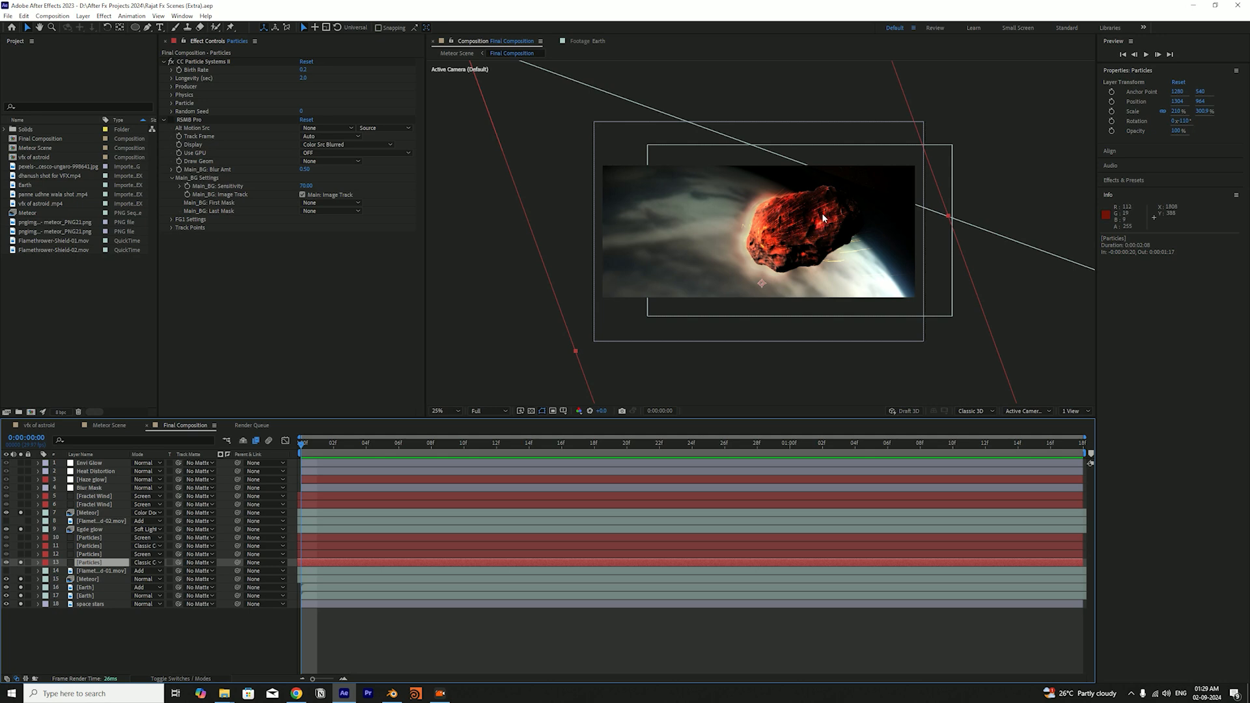
pyautogui.moveTo(344, 451); pyautogui.dragTo(598, 444)
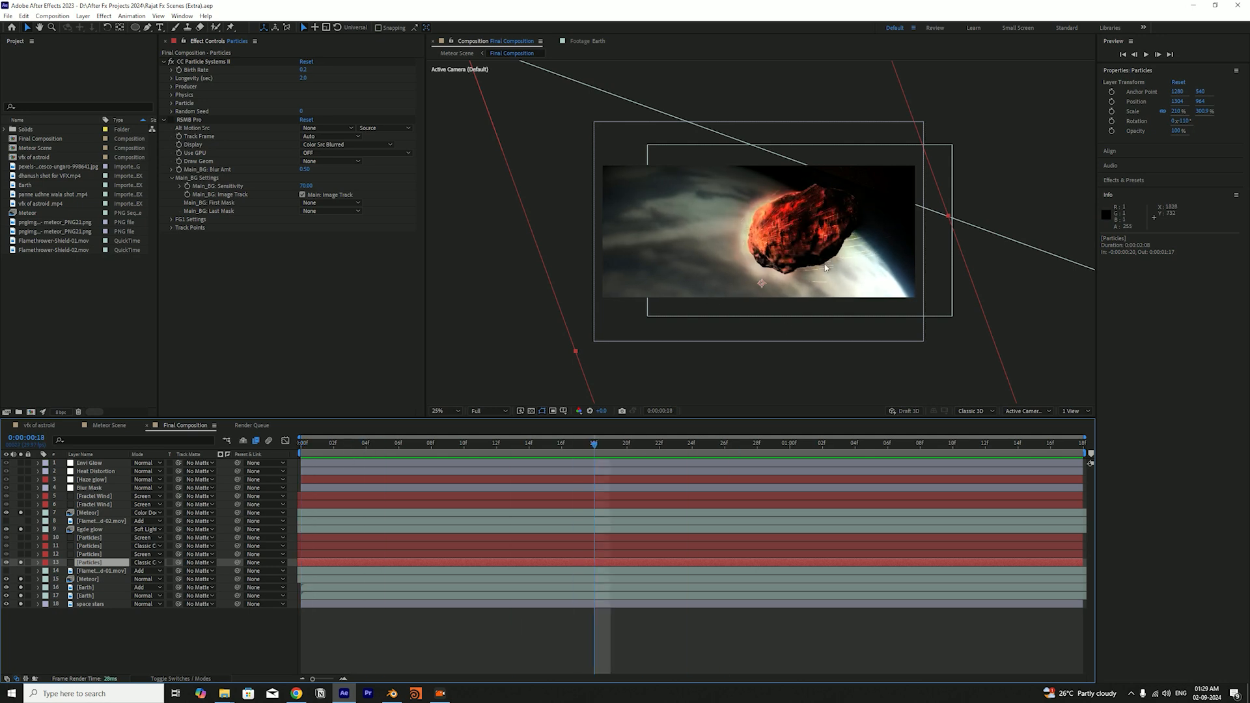
pyautogui.moveTo(365, 446); pyautogui.dragTo(288, 452)
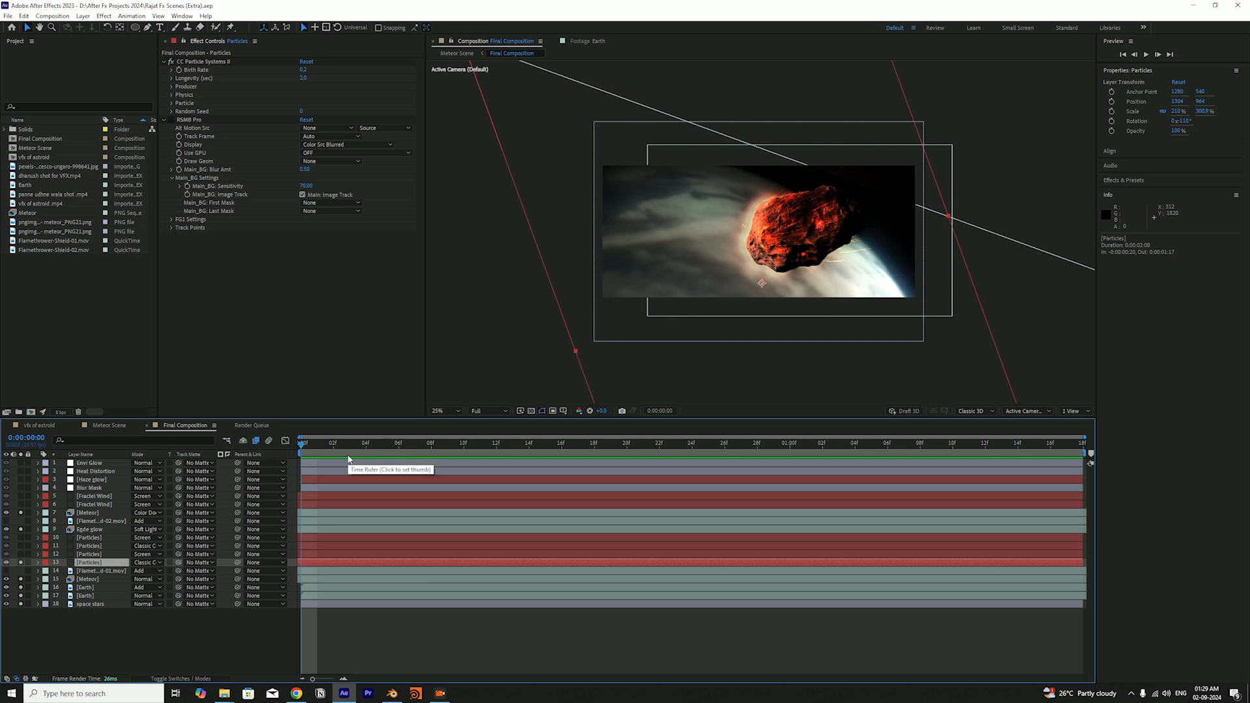
# Solo the second-lowest Particles layer as well, save the project, and preview the combined particles along the timeline
pyautogui.click(21, 555)
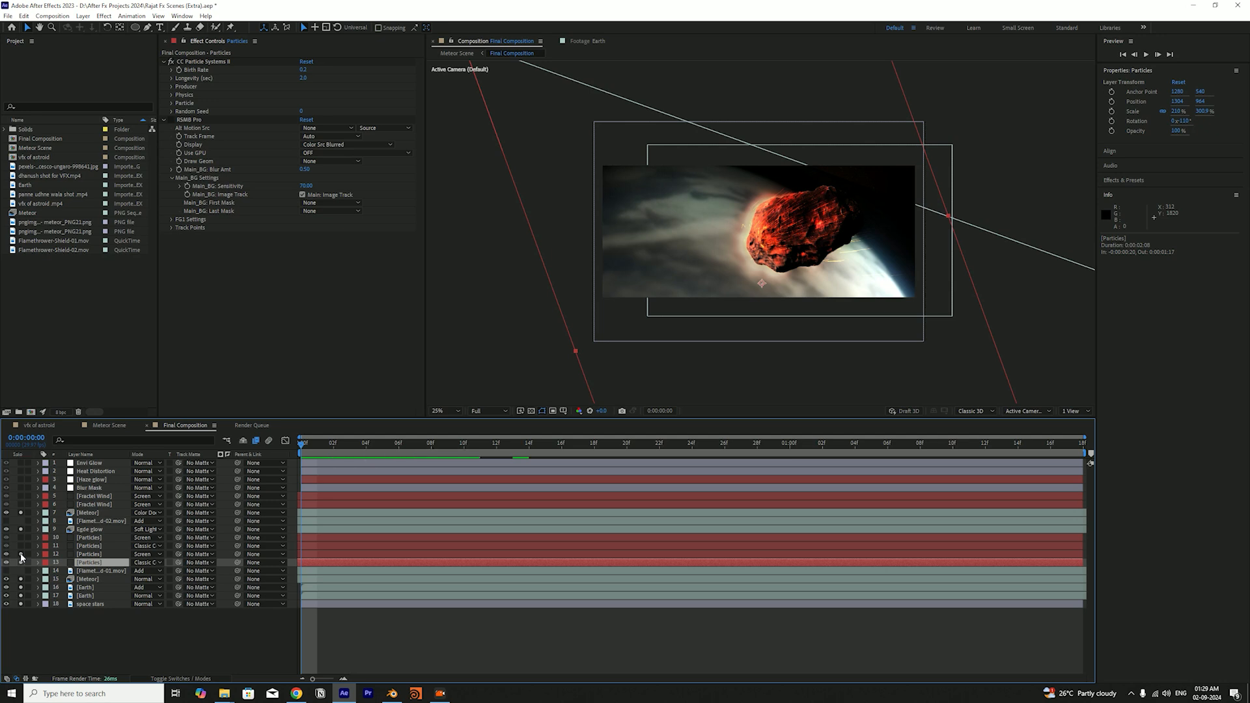
pyautogui.hotkey('ctrl', 's')
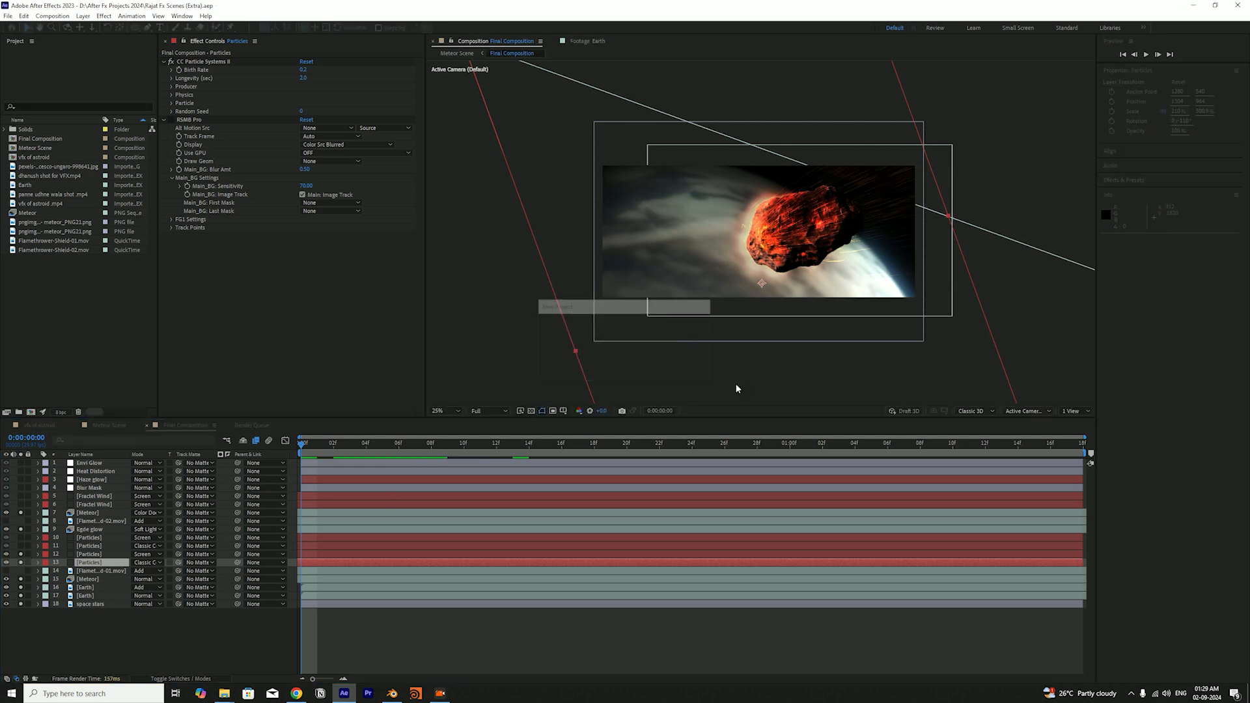
pyautogui.click(477, 393)
pyautogui.moveTo(322, 448); pyautogui.dragTo(721, 463)
pyautogui.press('space')
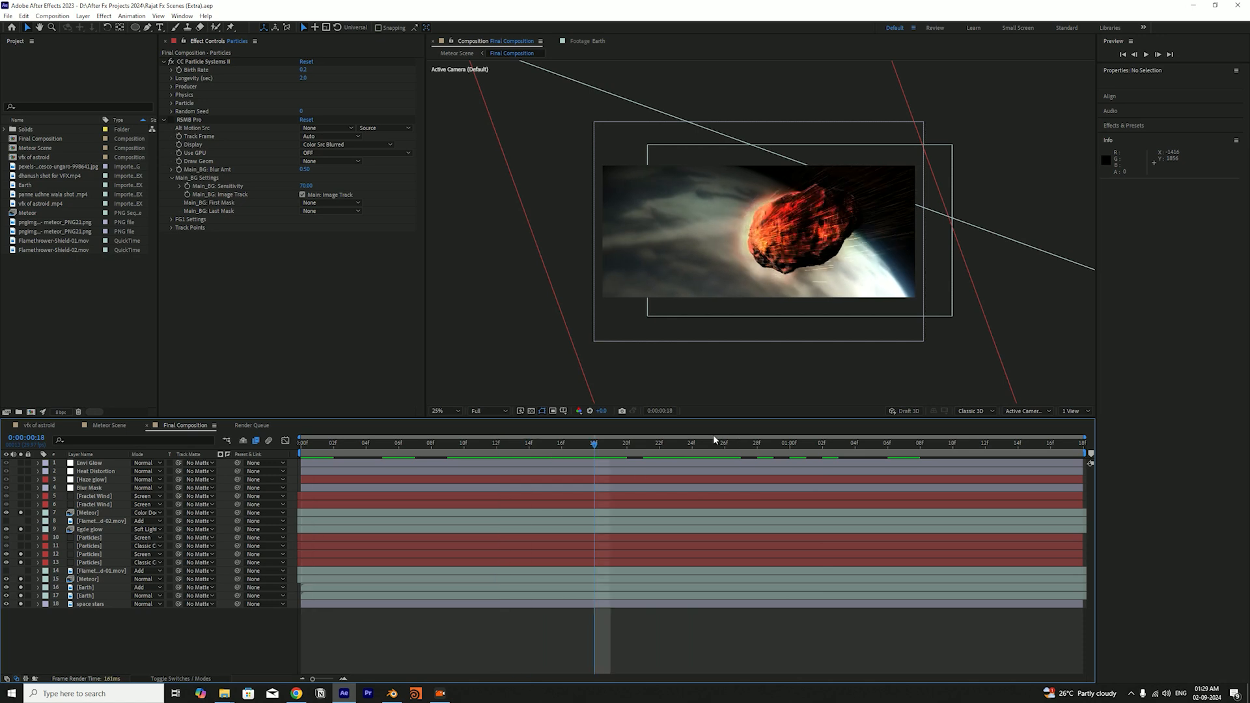
# Solo the third-lowest Particles layer as well, and preview the combined particles along the timeline
pyautogui.moveTo(597, 443); pyautogui.dragTo(409, 454)
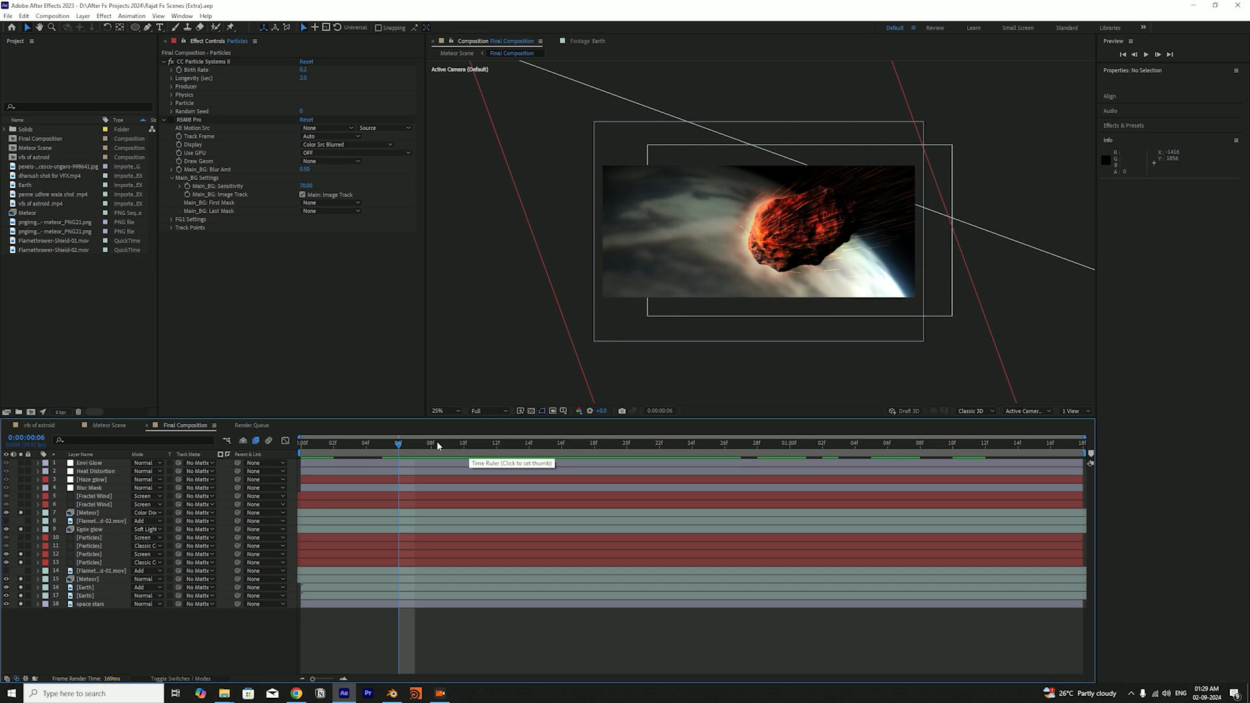
pyautogui.moveTo(426, 452); pyautogui.dragTo(465, 480)
pyautogui.click(20, 551)
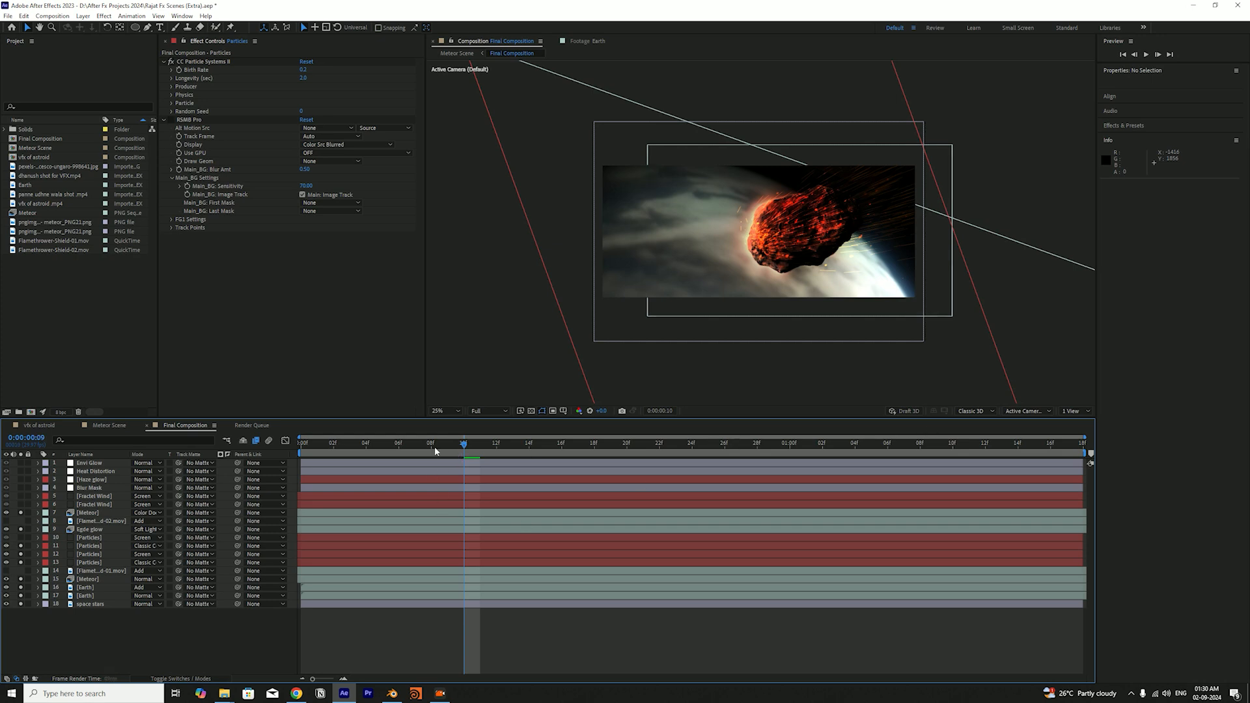
pyautogui.press('space')
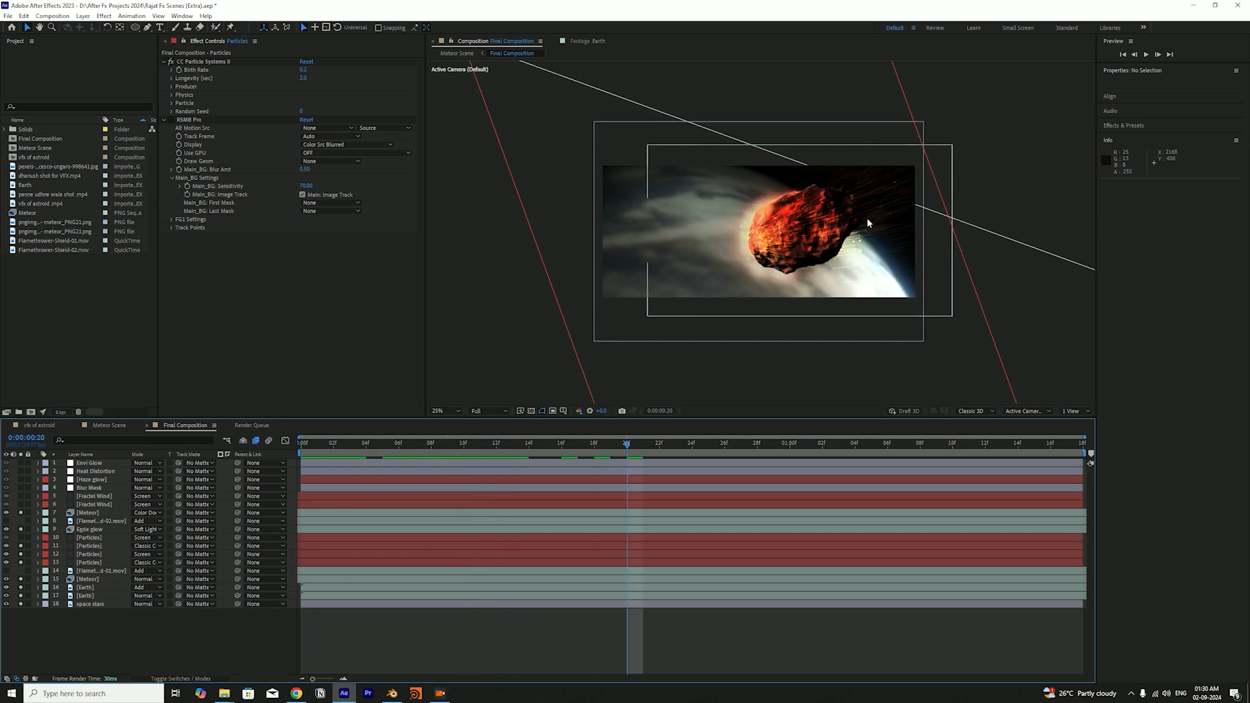
# Inspect the Physics and Particle settings of the third-lowest Particles layer, including its available particle types
pyautogui.click(89, 549)
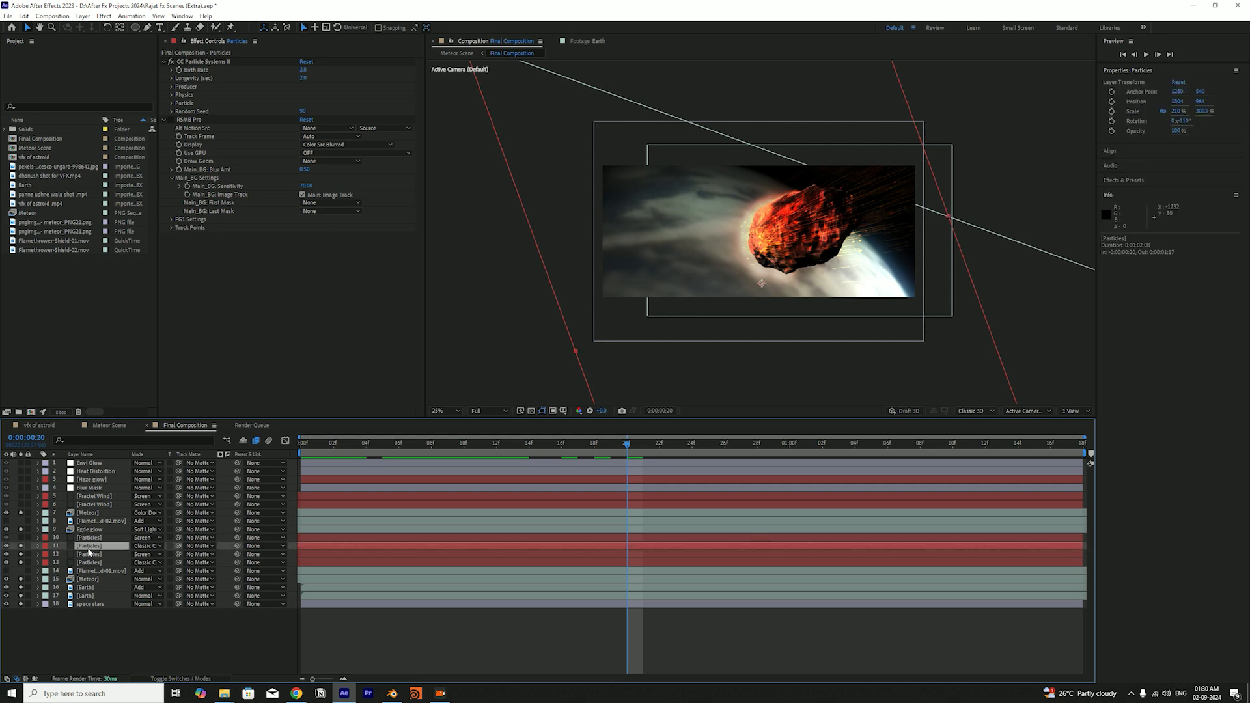
pyautogui.click(172, 95)
pyautogui.click(171, 162)
pyautogui.click(324, 170)
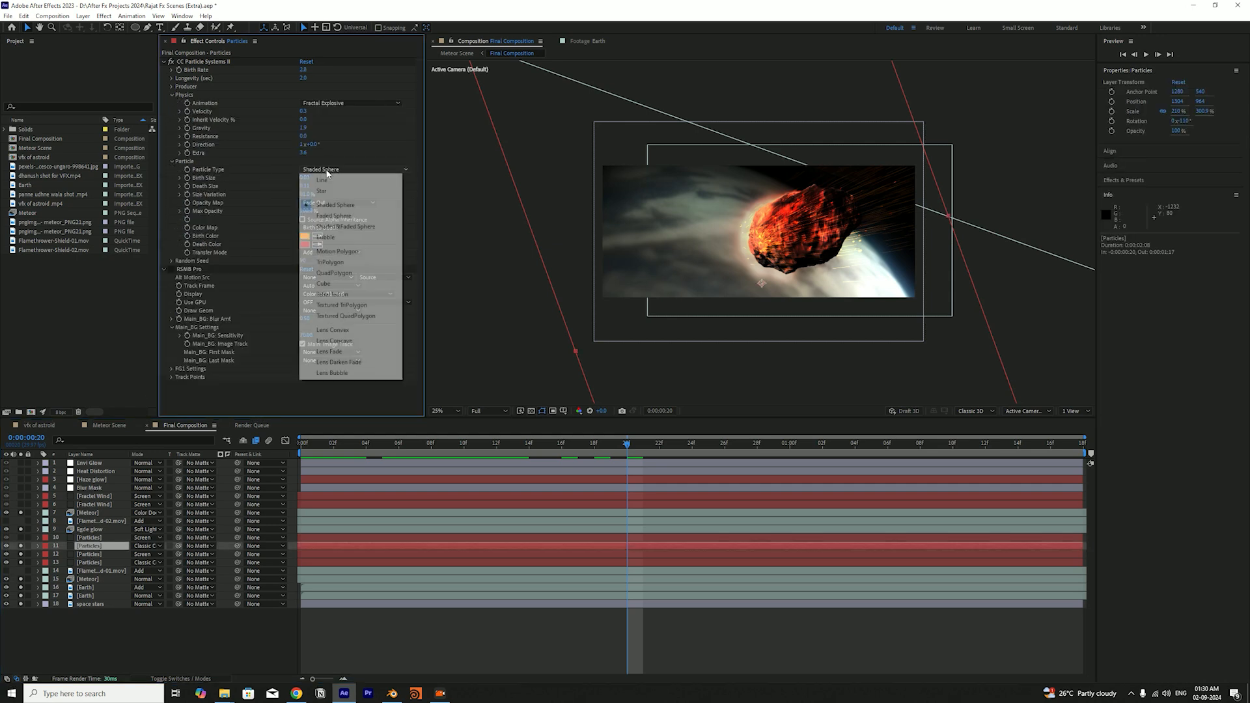
pyautogui.click(372, 154)
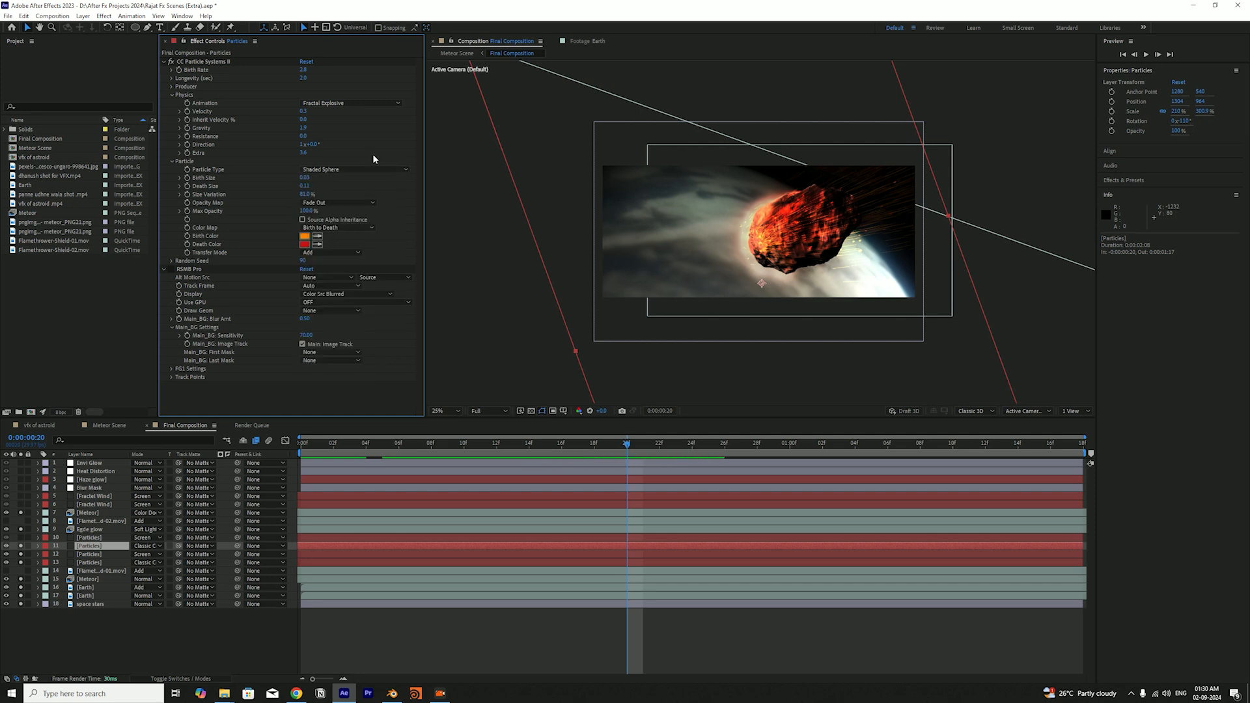
# Save the project, scrub to the one-second mark, and return to the first frame
pyautogui.hotkey('ctrl', 's')
pyautogui.moveTo(478, 447); pyautogui.dragTo(787, 490)
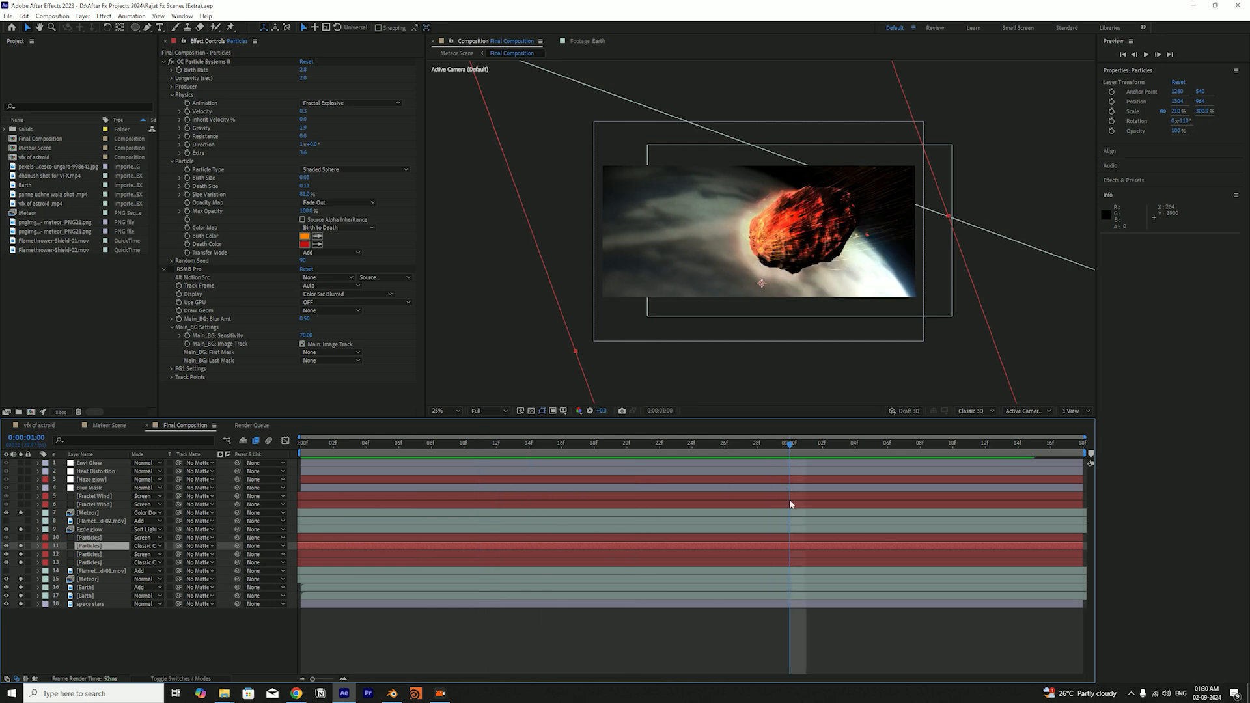
pyautogui.moveTo(768, 442); pyautogui.dragTo(301, 464)
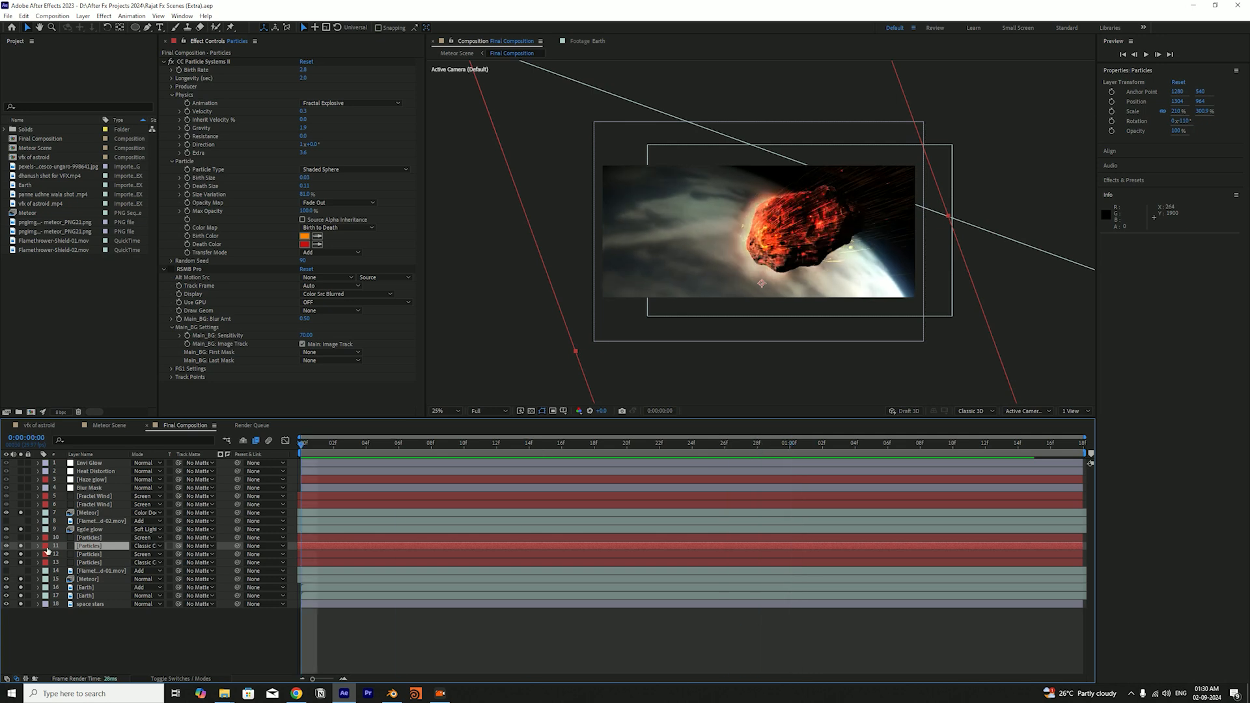
# Solo the topmost Particles layer too, scrub through its animation, return to the first frame, and save the project
pyautogui.click(20, 539)
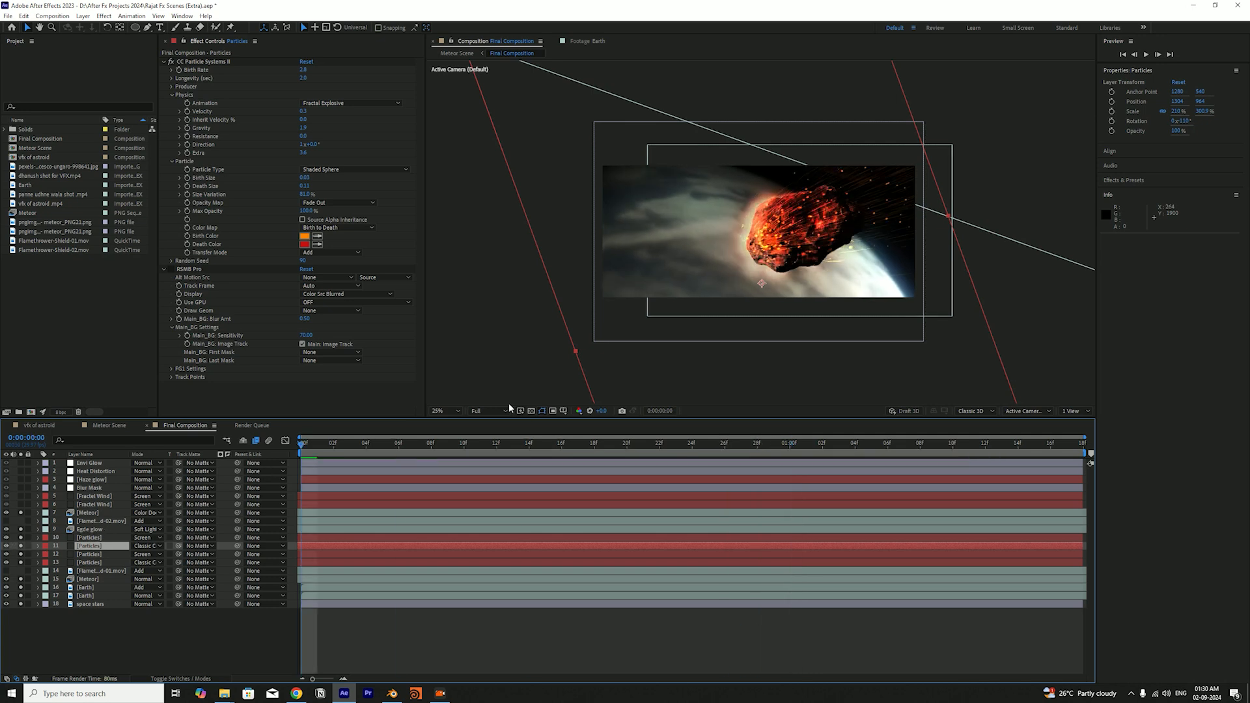
pyautogui.moveTo(404, 446); pyautogui.dragTo(498, 542)
pyautogui.press('Home')
pyautogui.hotkey('ctrl', 's')
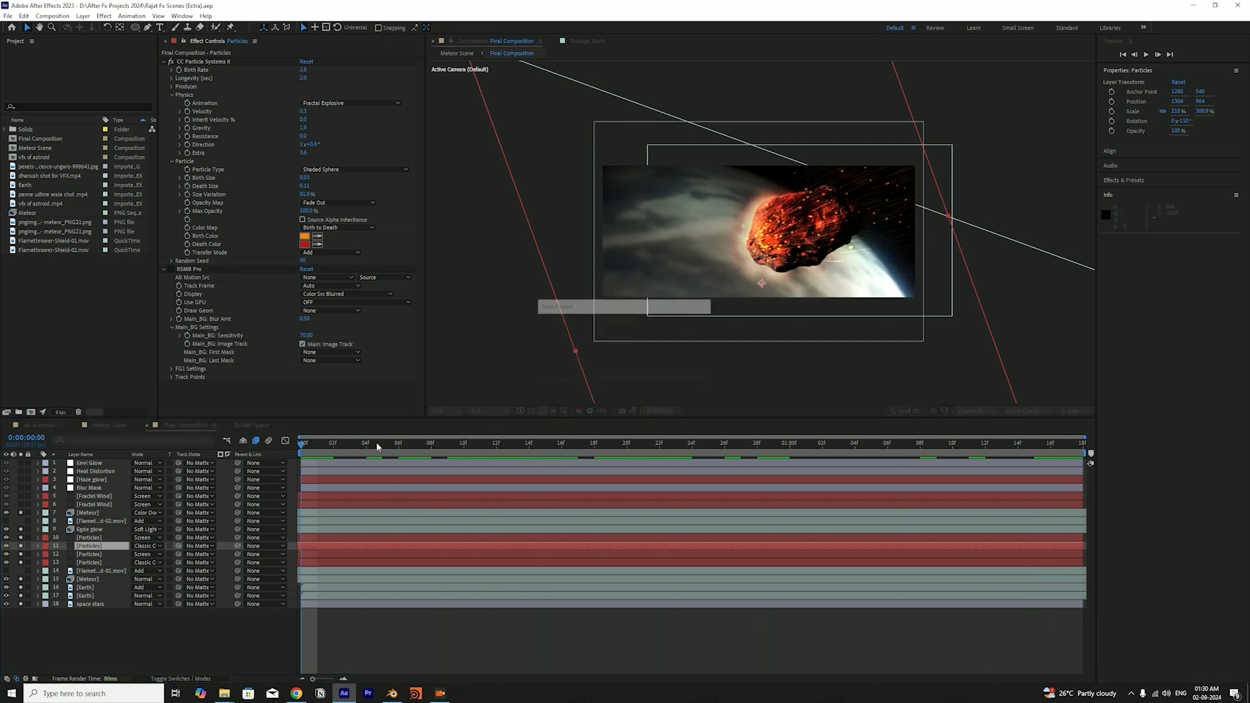
# Review the visible layers by group: the four Particles layers, both Earth layers, space stars, and the Meteor and Edge glow layers
pyautogui.click(123, 623)
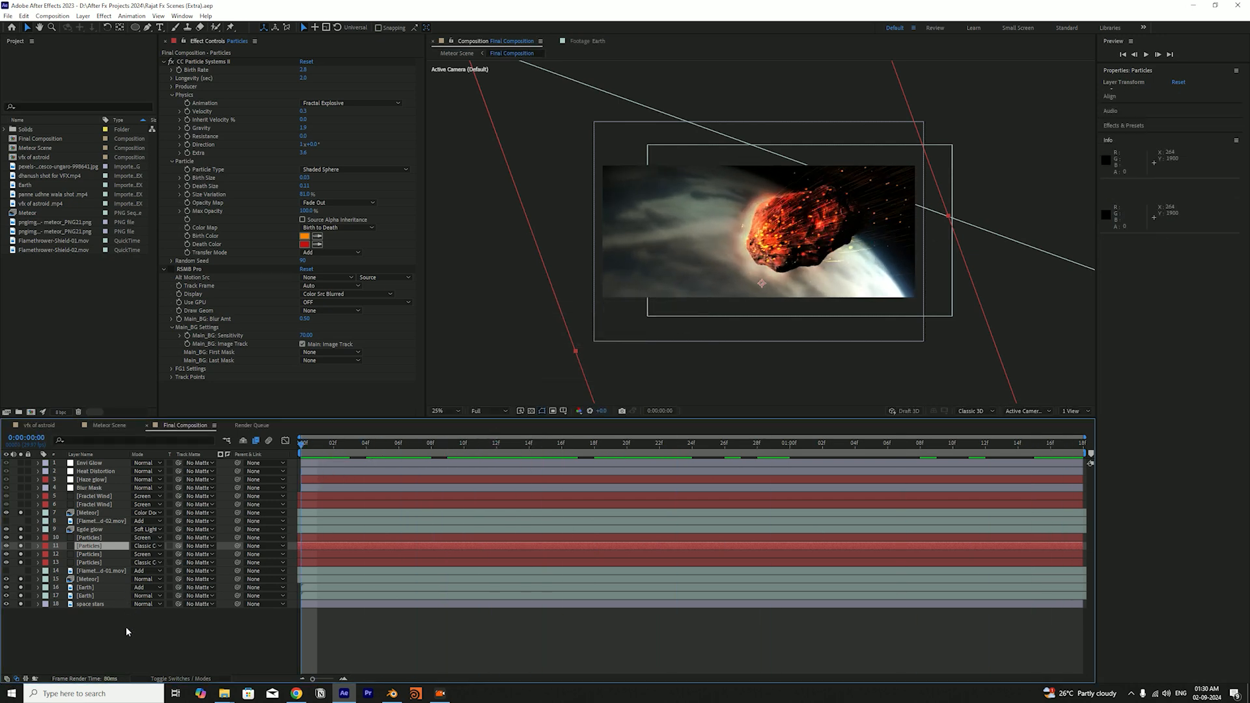
pyautogui.click(89, 538)
pyautogui.keyDown('shift'); pyautogui.click(127, 562); pyautogui.keyUp('shift')
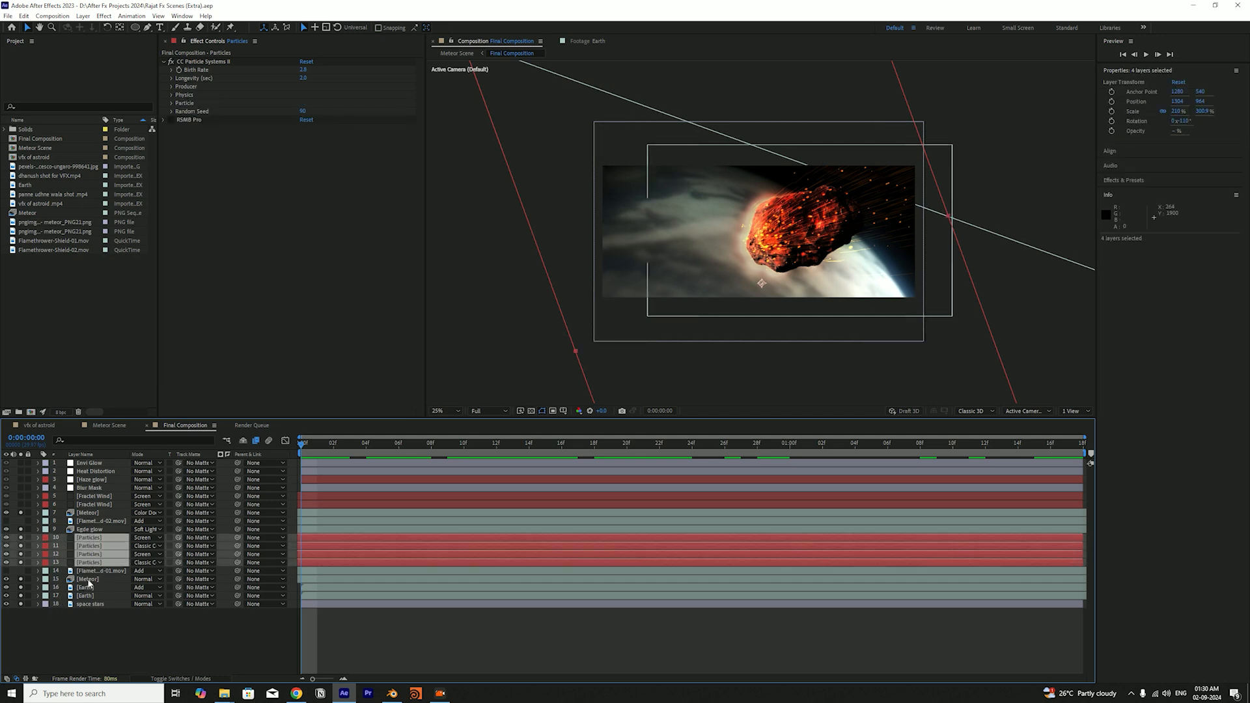
pyautogui.click(81, 588)
pyautogui.keyDown('shift'); pyautogui.click(87, 596); pyautogui.keyUp('shift')
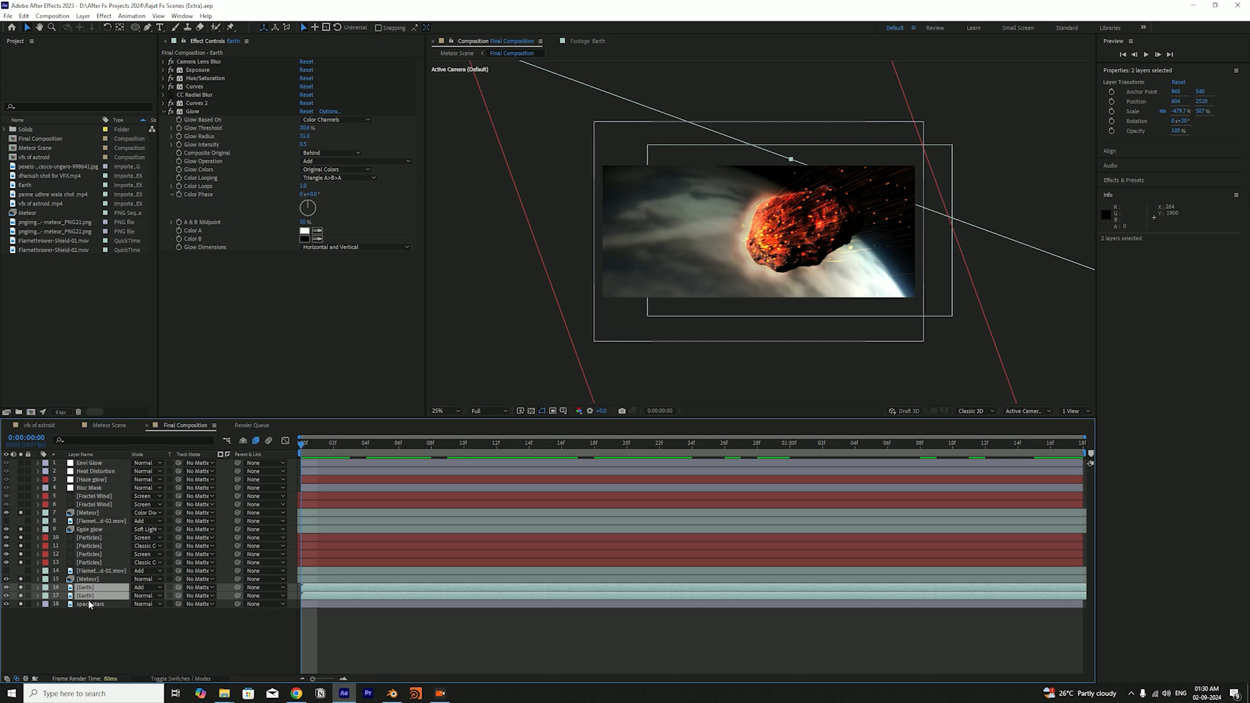
pyautogui.click(90, 604)
pyautogui.click(88, 579)
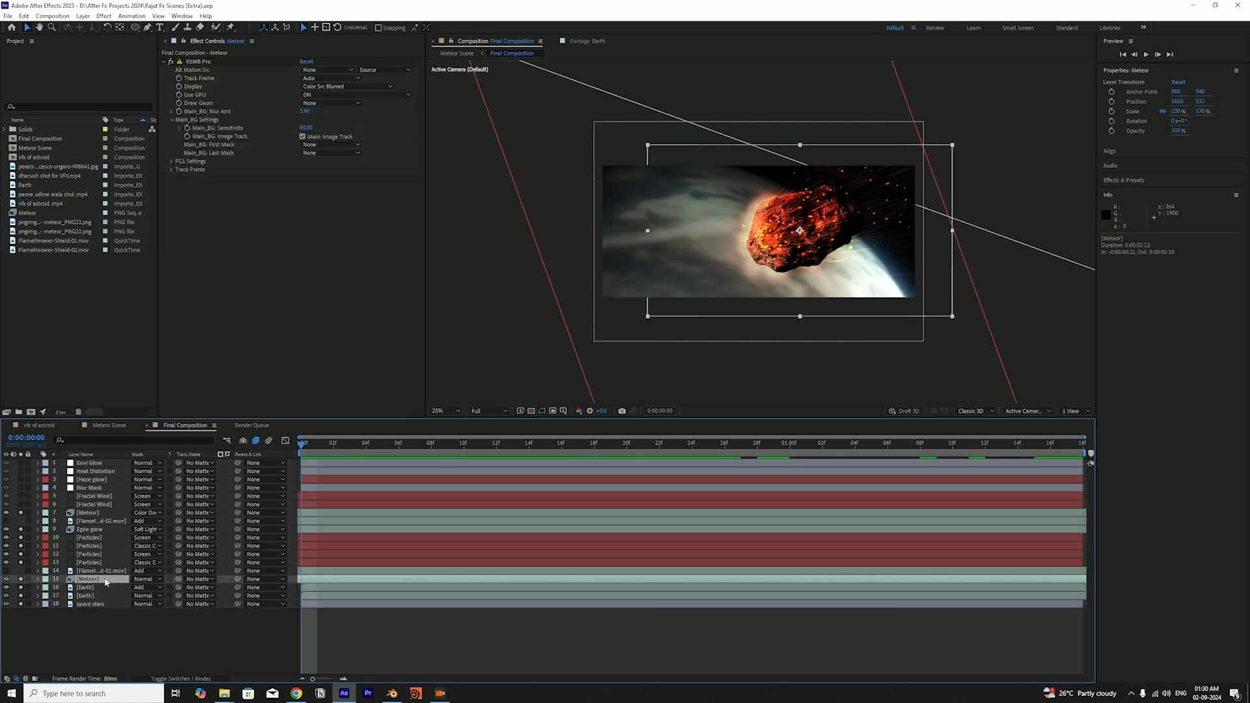
pyautogui.keyDown('ctrl'); pyautogui.click(104, 530); pyautogui.keyUp('ctrl')
pyautogui.keyDown('ctrl'); pyautogui.click(110, 514); pyautogui.keyUp('ctrl')
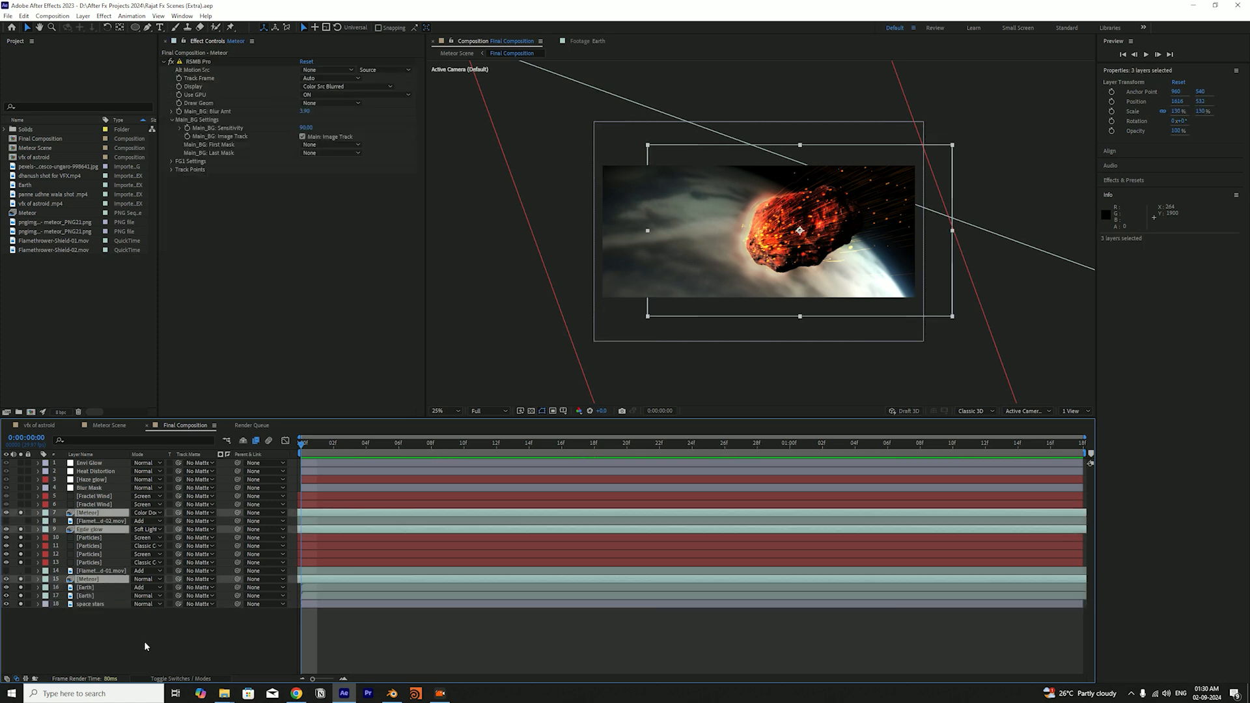
pyautogui.click(170, 645)
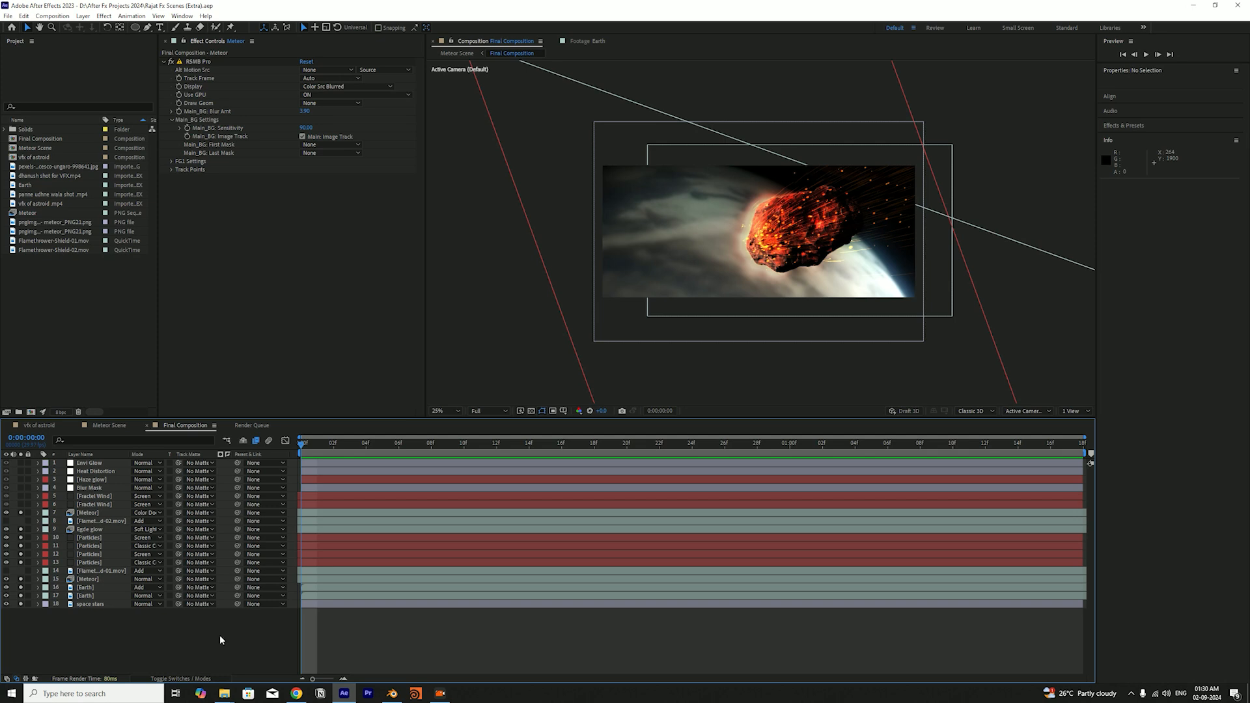
# Check the particles in the opening frames of the composition, returning to the first frame
pyautogui.moveTo(316, 446); pyautogui.dragTo(366, 475)
pyautogui.press('Home')
pyautogui.click(319, 445)
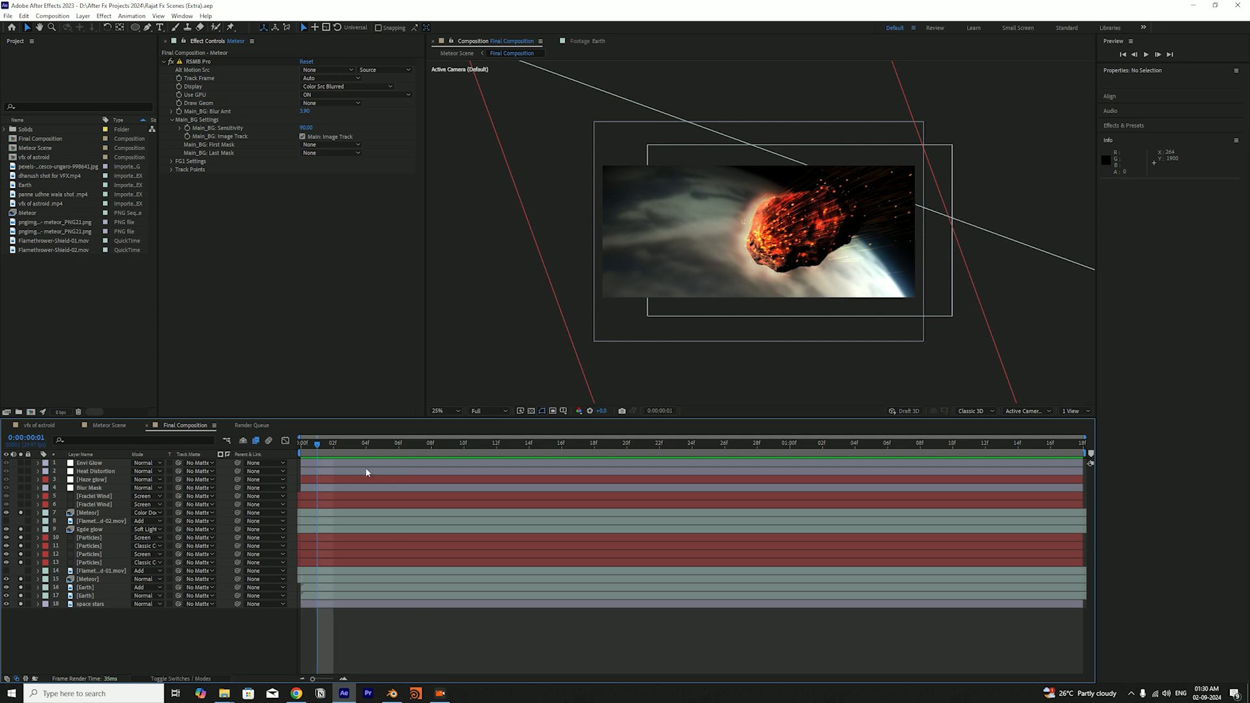
pyautogui.press('Home')
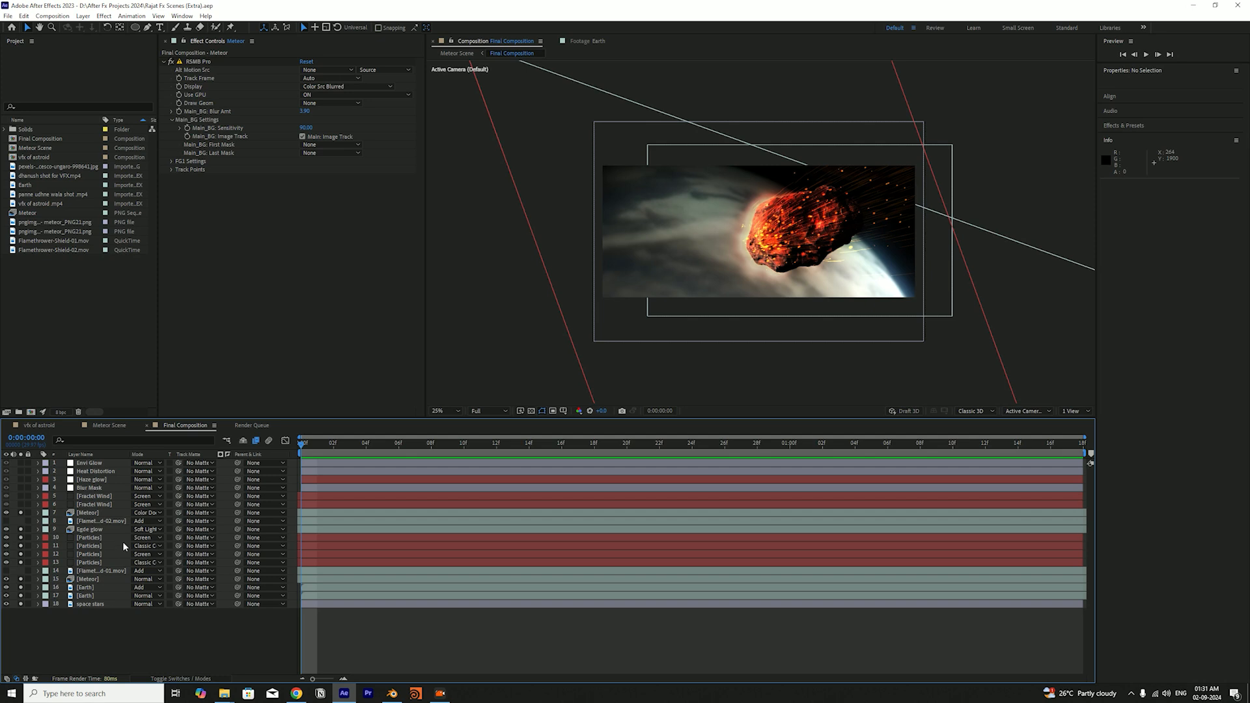
pyautogui.click(331, 448)
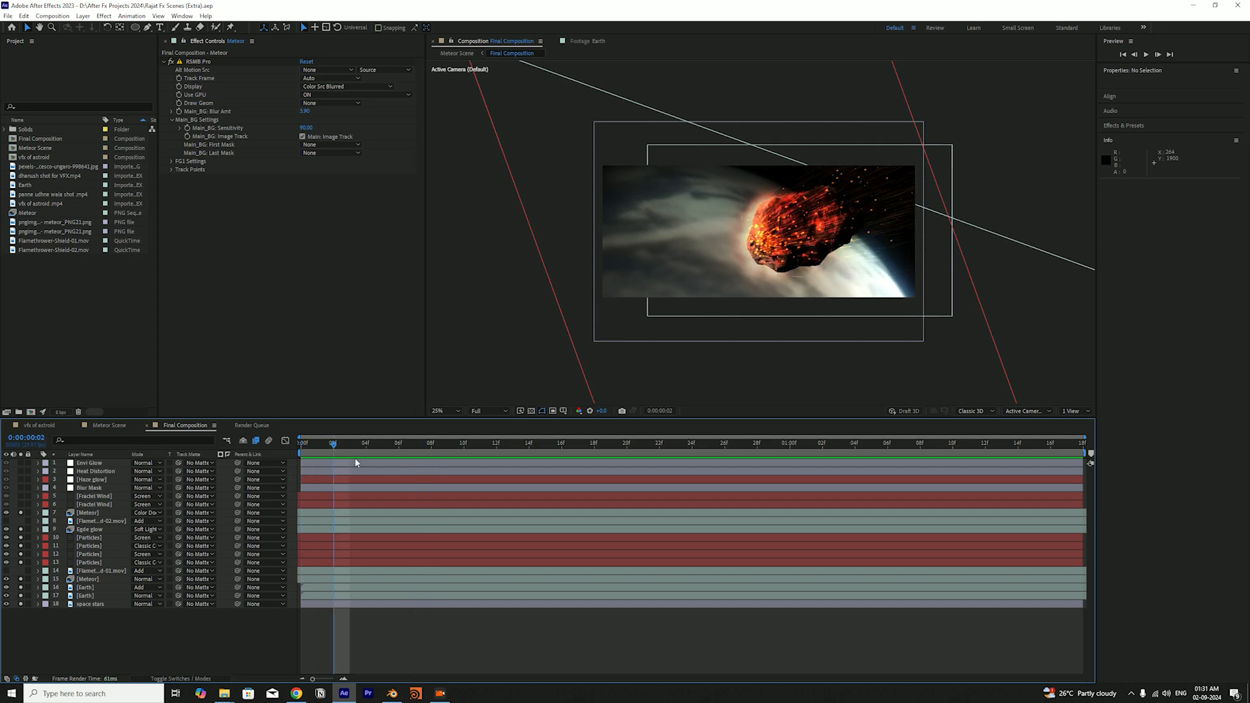
pyautogui.click(298, 450)
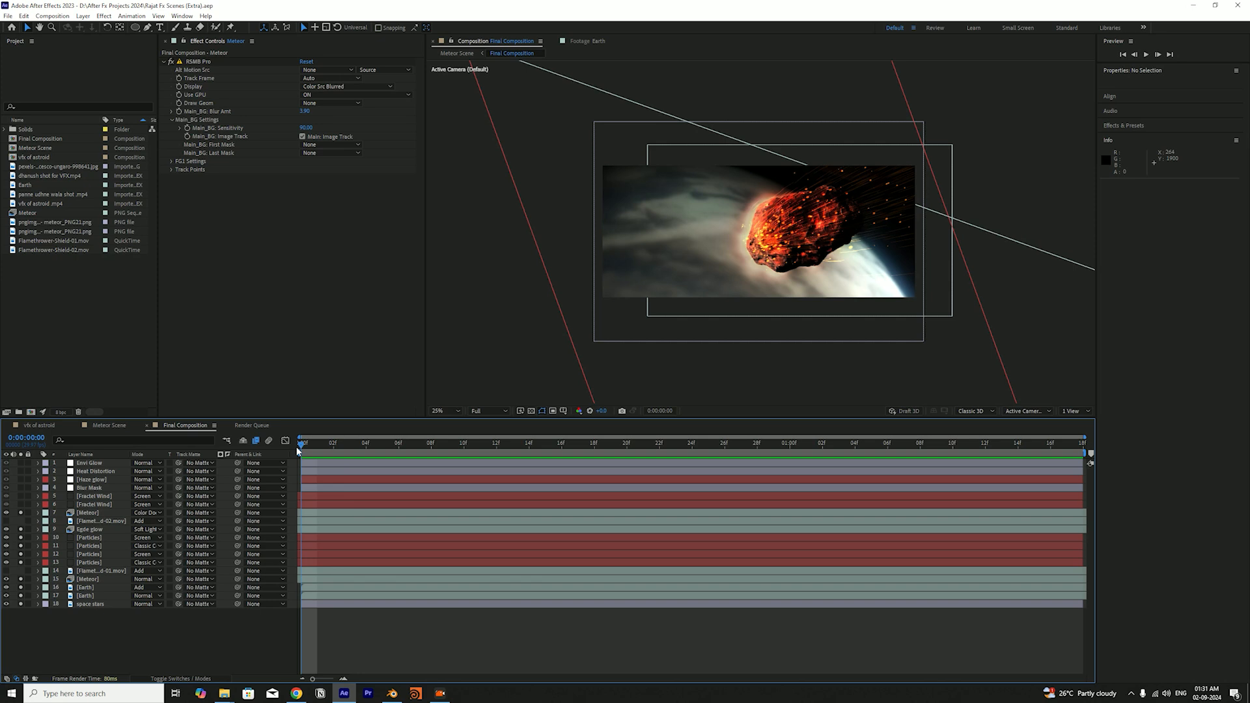
# Show and solo the Flamethrower-Shield-01.mov layer, save the project, and scrub through the flames
pyautogui.click(6, 571)
pyautogui.click(7, 572)
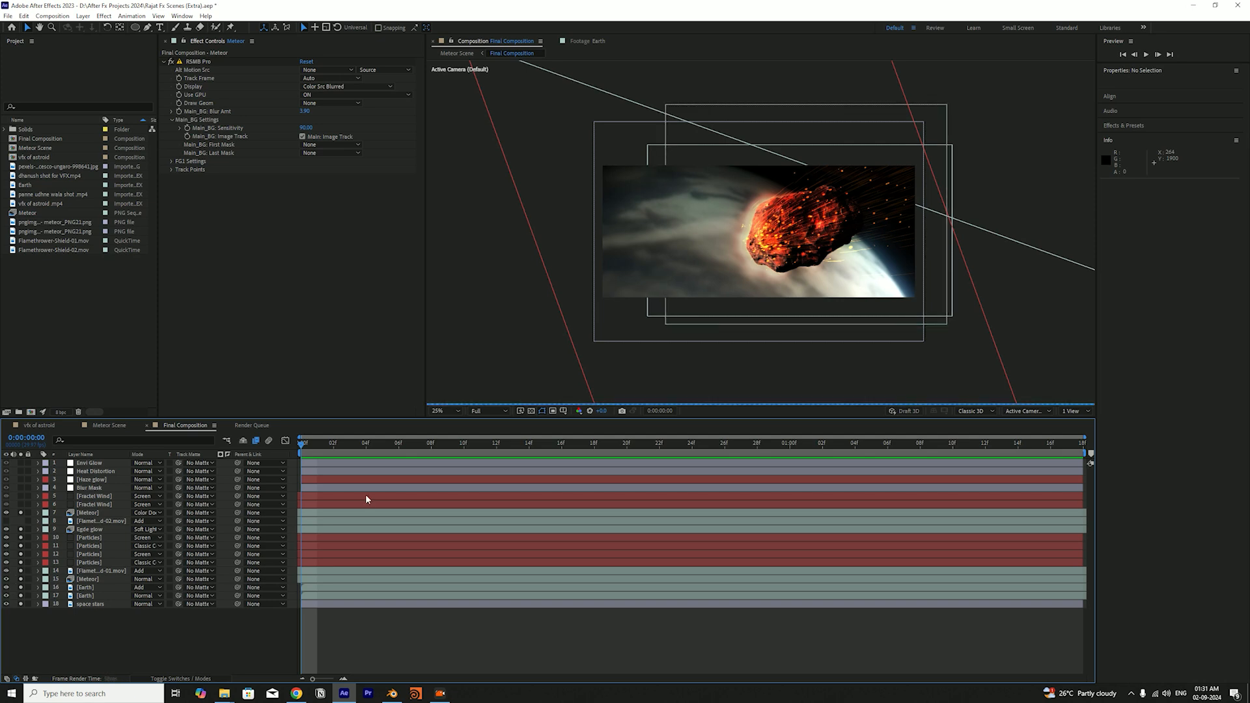
pyautogui.moveTo(318, 449); pyautogui.dragTo(695, 458)
pyautogui.hotkey('ctrl', 's')
pyautogui.moveTo(655, 451); pyautogui.dragTo(873, 474)
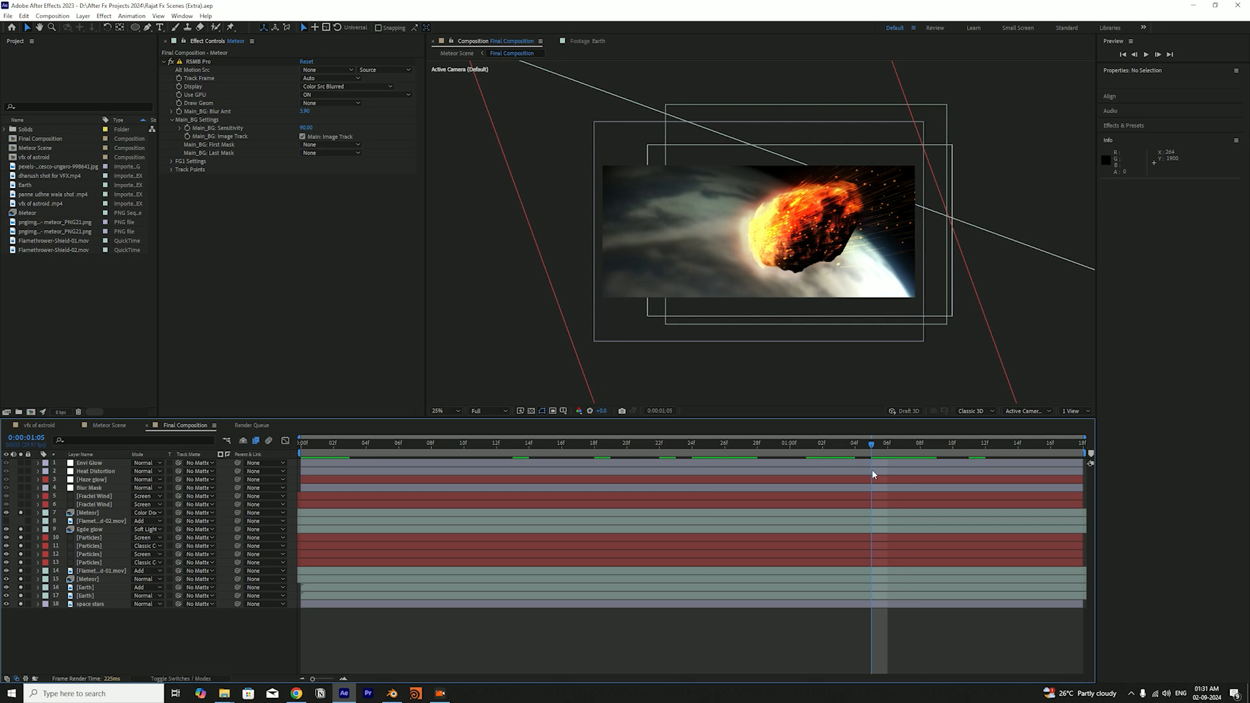
# Preview the burning meteor from the first frame with the first flamethrower layer on
pyautogui.moveTo(872, 473); pyautogui.dragTo(256, 479)
pyautogui.press('space')
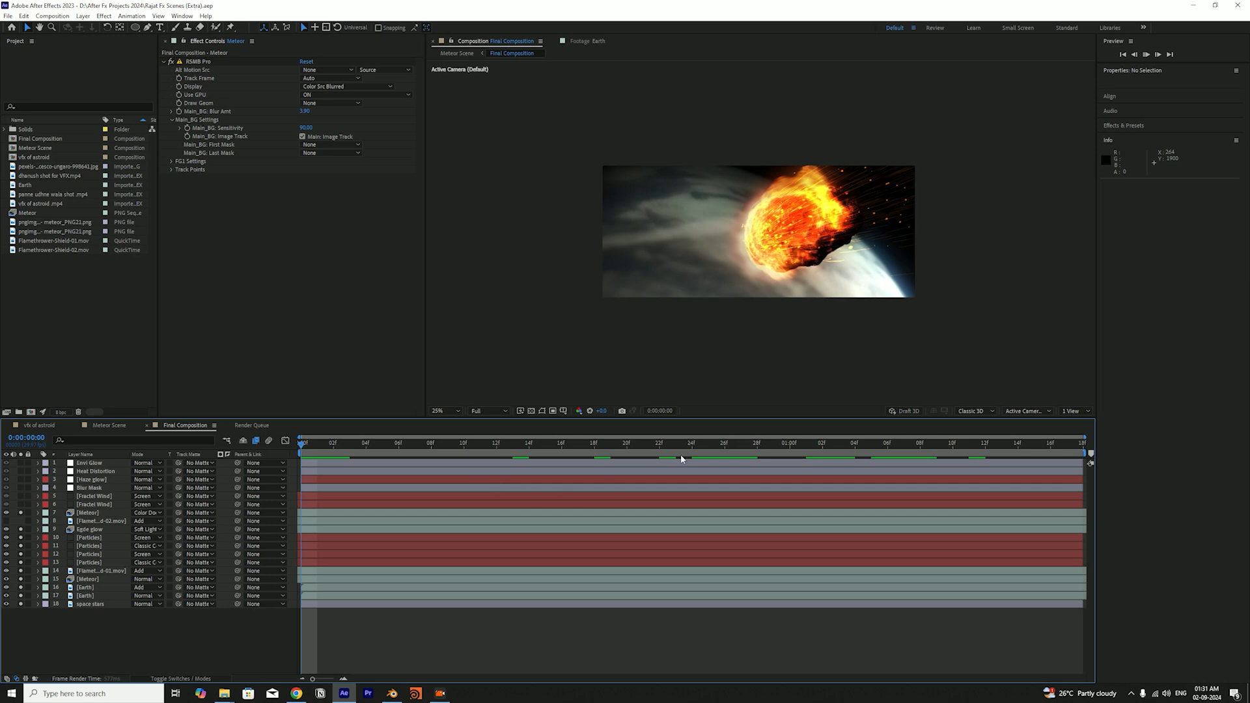
pyautogui.press('space')
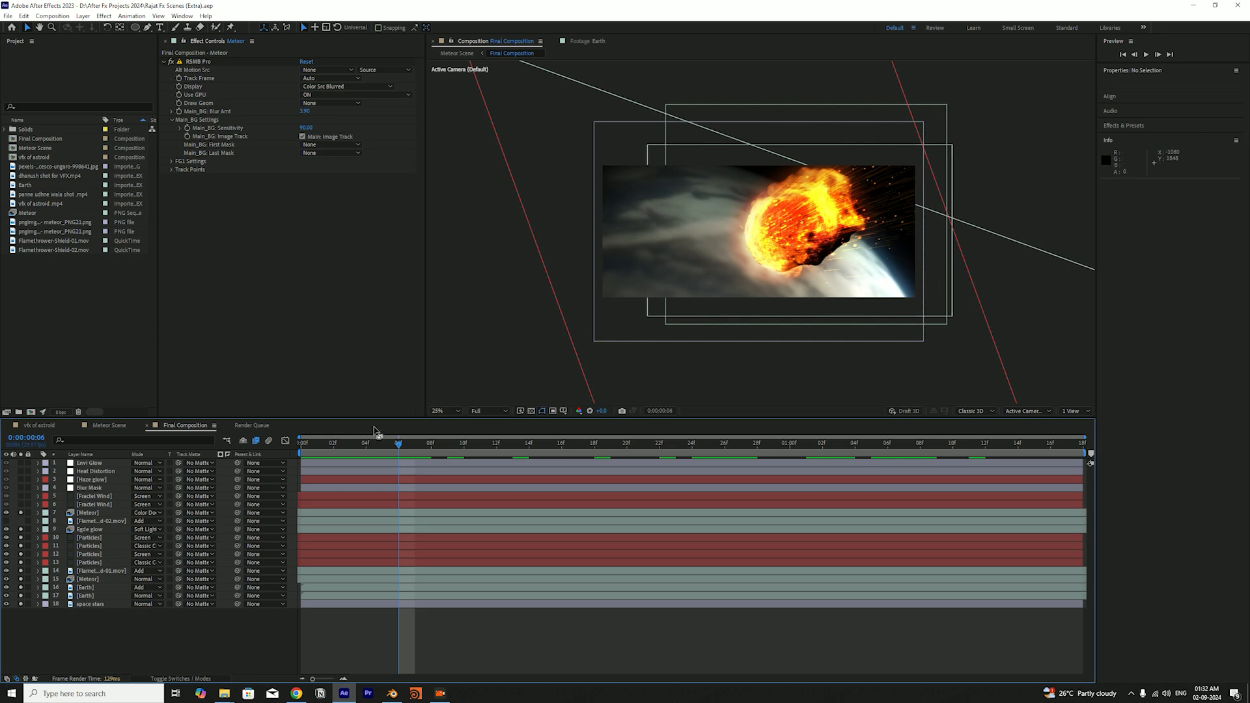
pyautogui.moveTo(360, 446)
pyautogui.mouseDown()
pyautogui.moveTo(346, 451)
pyautogui.moveTo(851, 450)
pyautogui.moveTo(352, 432)
pyautogui.mouseUp()
pyautogui.press('space')
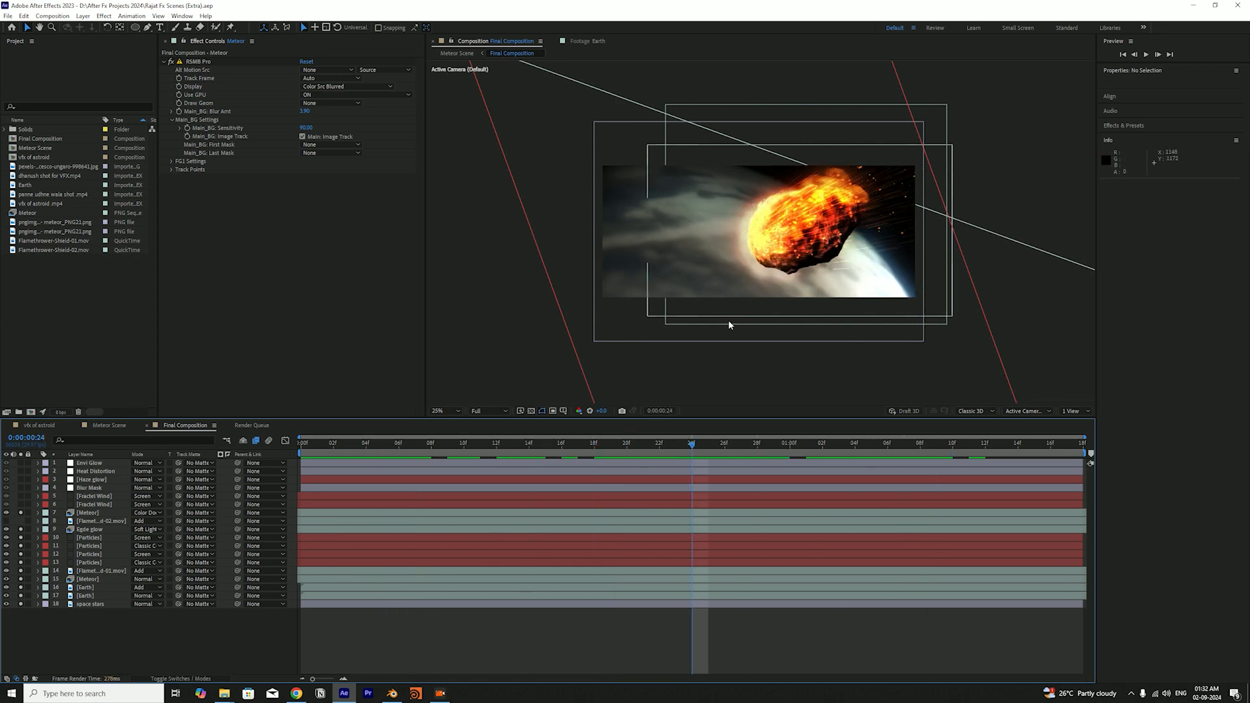
# Show and solo the Flamethrower-Shield-02.mov layer at the first frame, save the project, and scrub through the combined flames
pyautogui.press('Home')
pyautogui.click(8, 521)
pyautogui.click(22, 521)
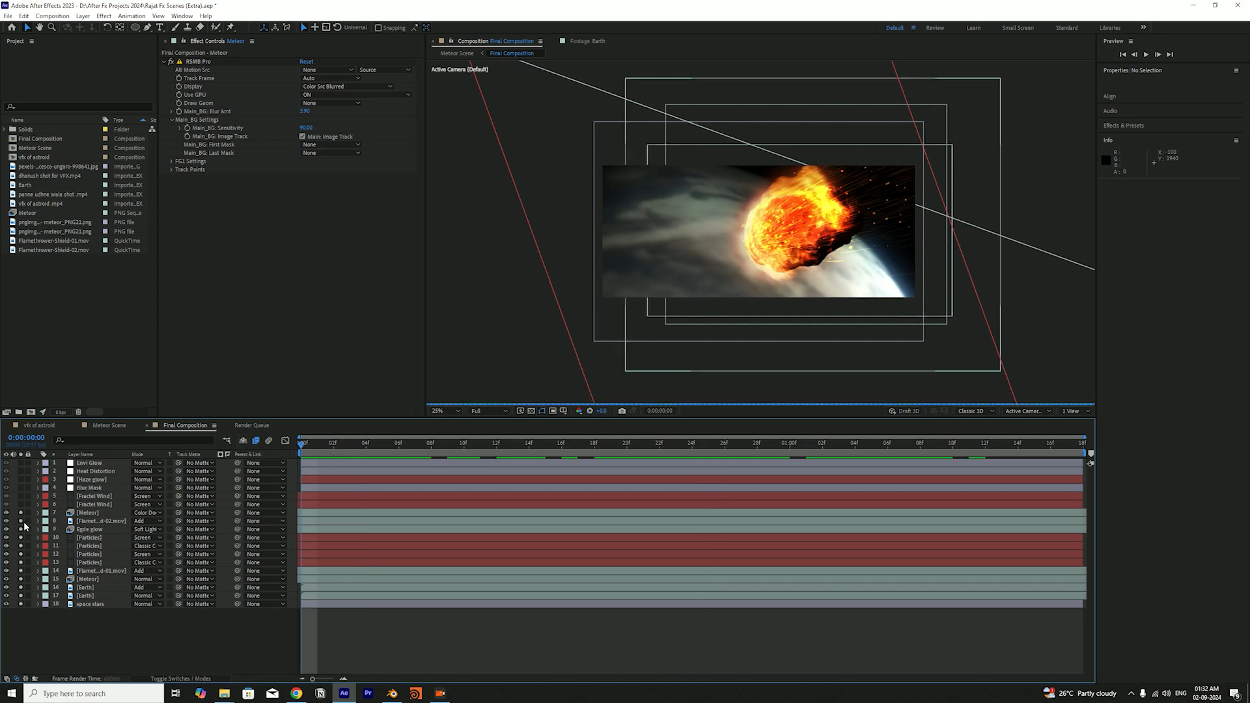
pyautogui.click(81, 521)
pyautogui.hotkey('ctrl', 's')
pyautogui.moveTo(361, 449); pyautogui.dragTo(725, 515)
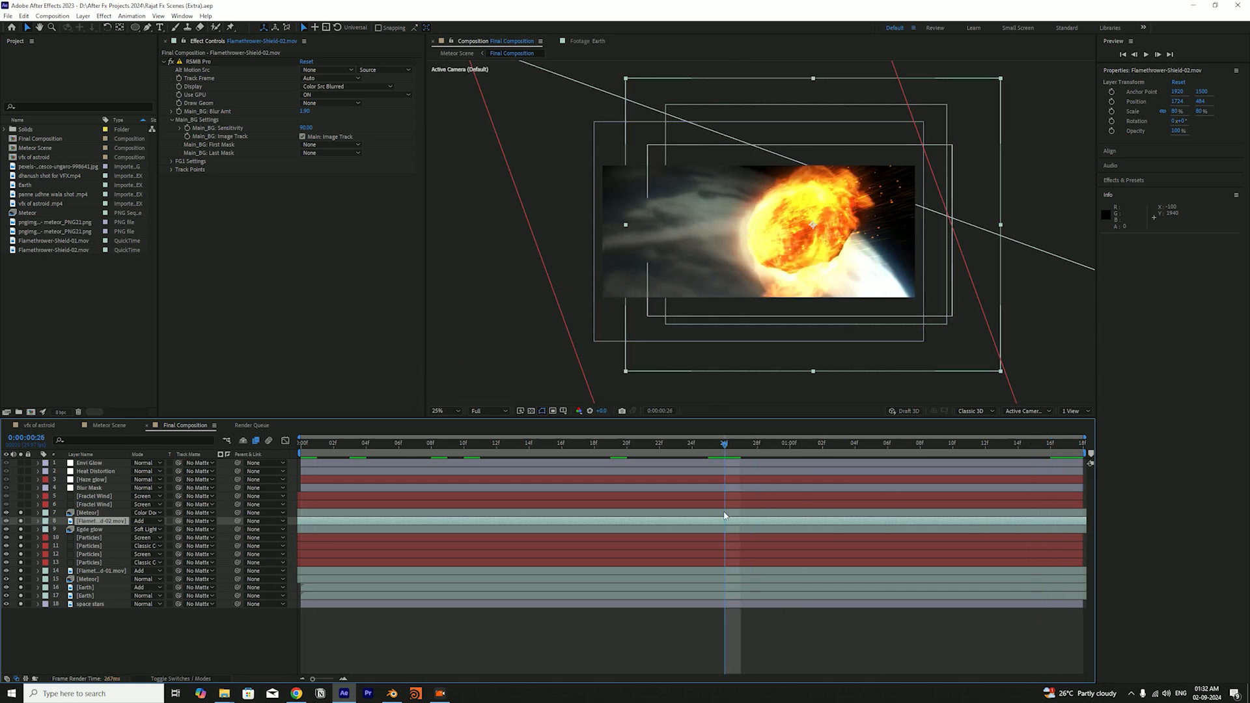
# Hide both flamethrower layers, save the project, and scrub the flameless meteor before returning to the first frame
pyautogui.click(5, 521)
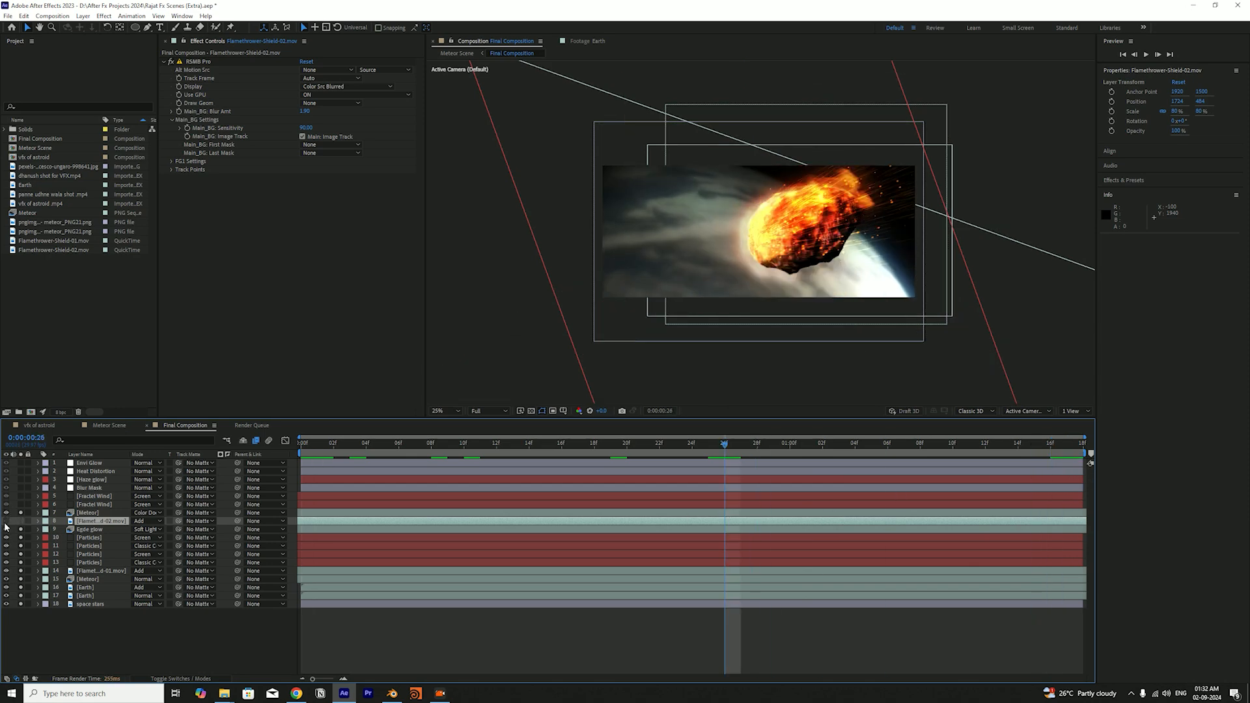
pyautogui.click(6, 571)
pyautogui.hotkey('ctrl', 's')
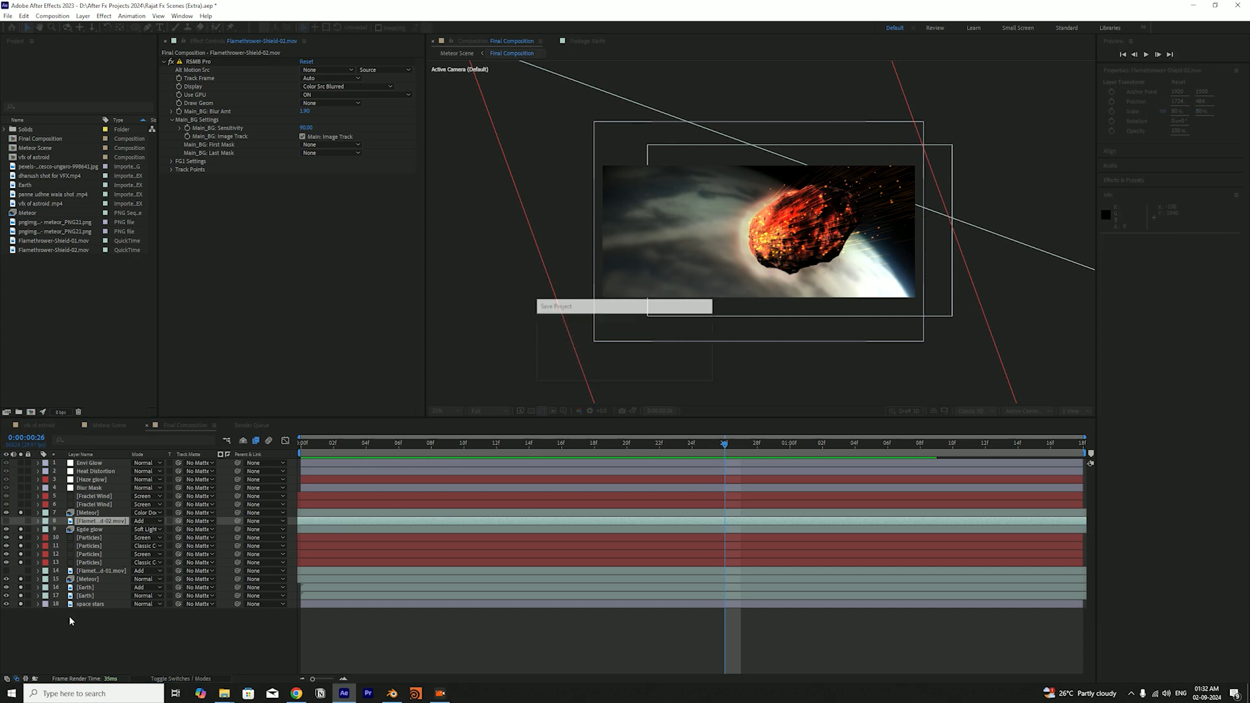
pyautogui.click(115, 617)
pyautogui.moveTo(305, 446); pyautogui.dragTo(409, 494)
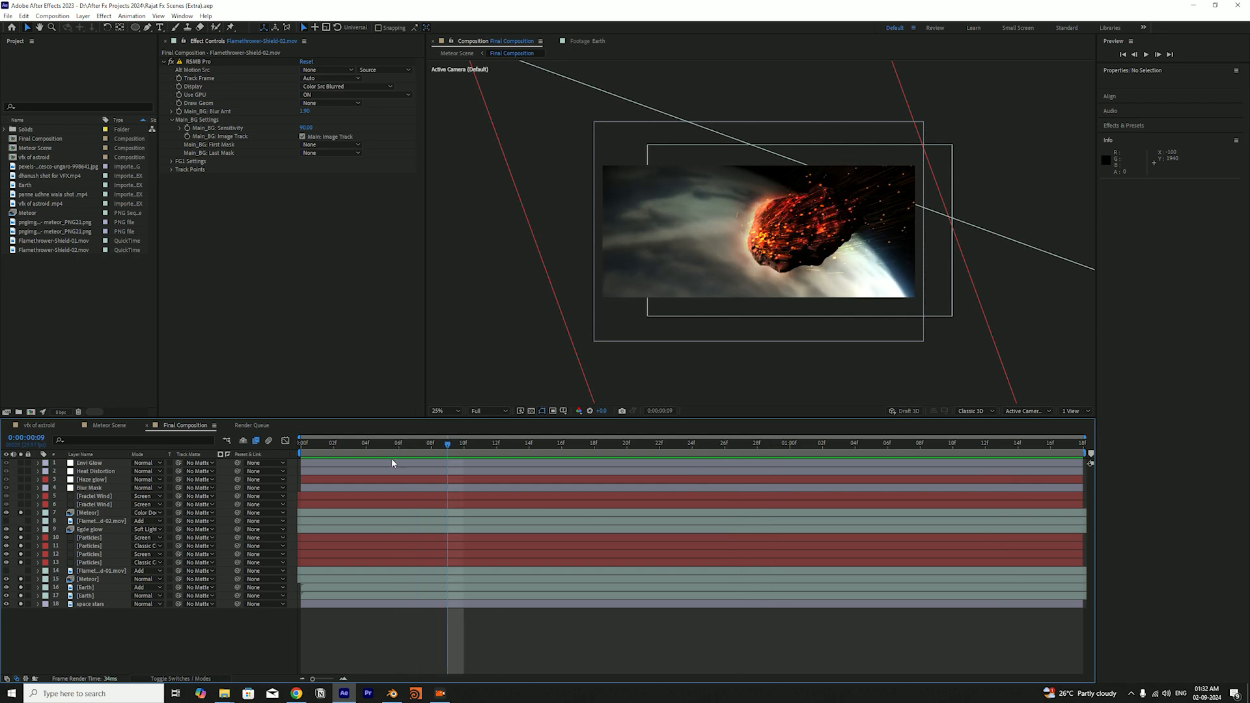
pyautogui.press('Home')
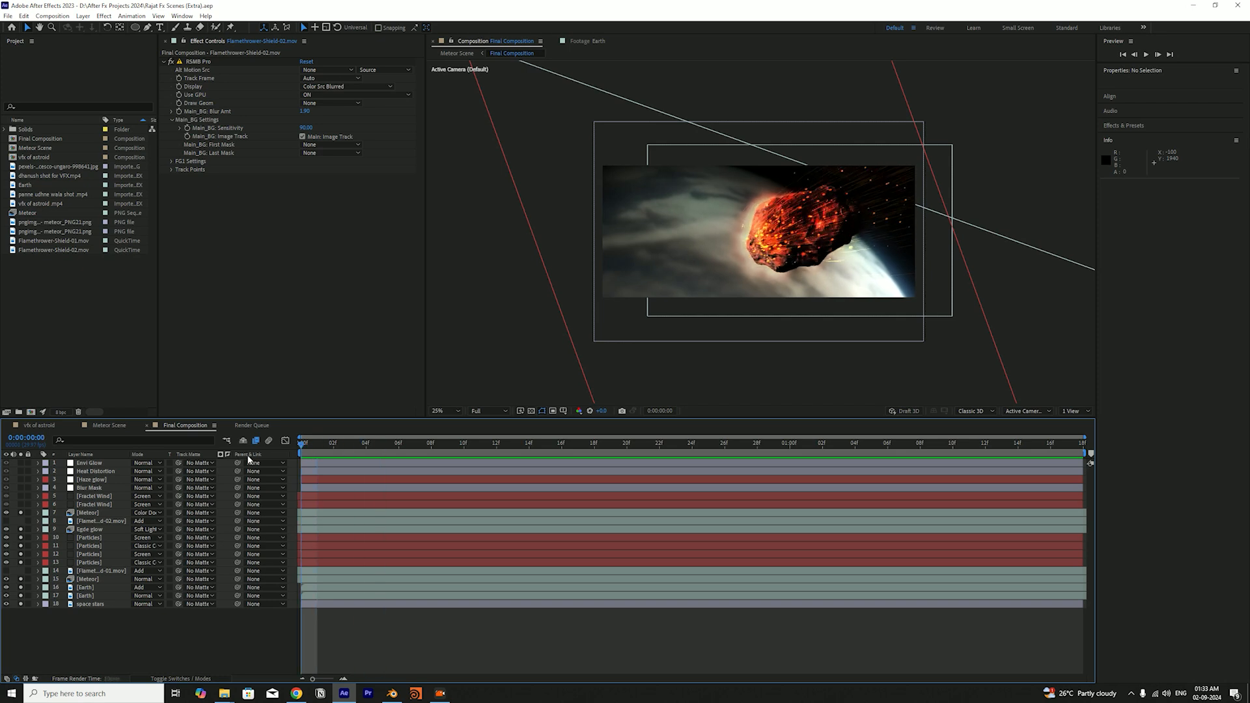
# Solo the lower Fractal Wind layer, and preview the wind streaks around the meteor from the first frame
pyautogui.click(20, 504)
pyautogui.click(21, 505)
pyautogui.click(21, 505)
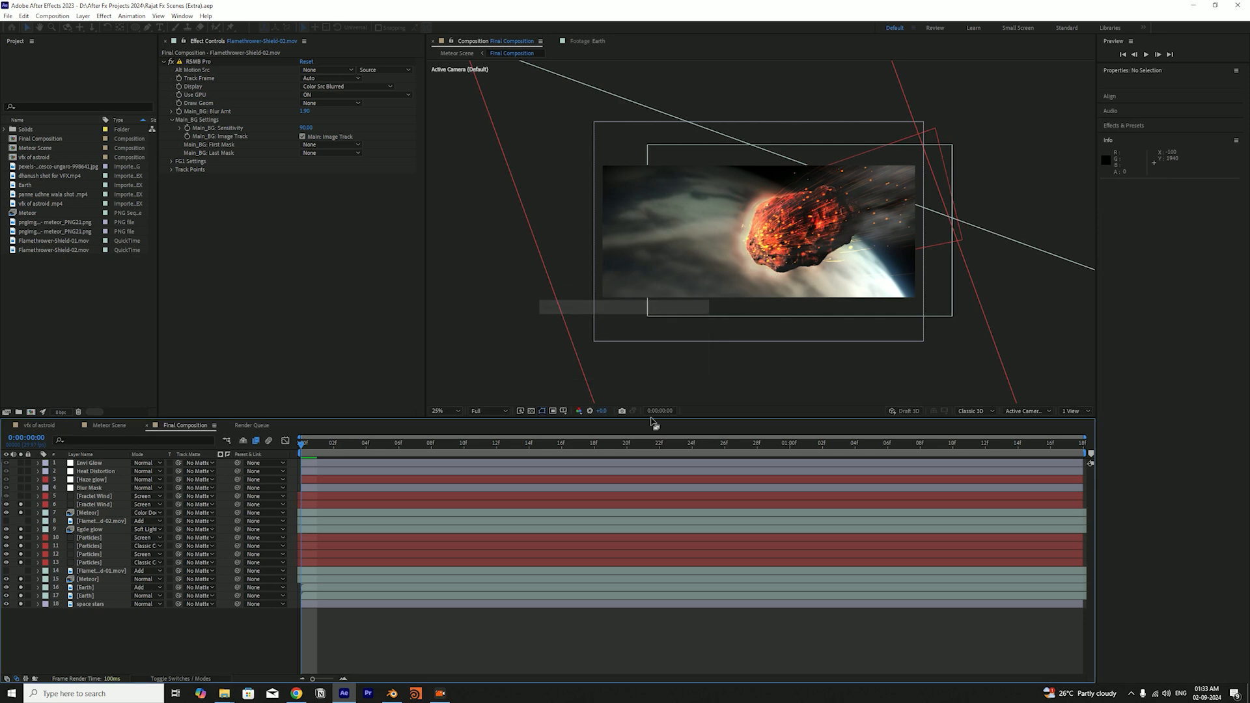
pyautogui.moveTo(338, 447); pyautogui.dragTo(849, 459)
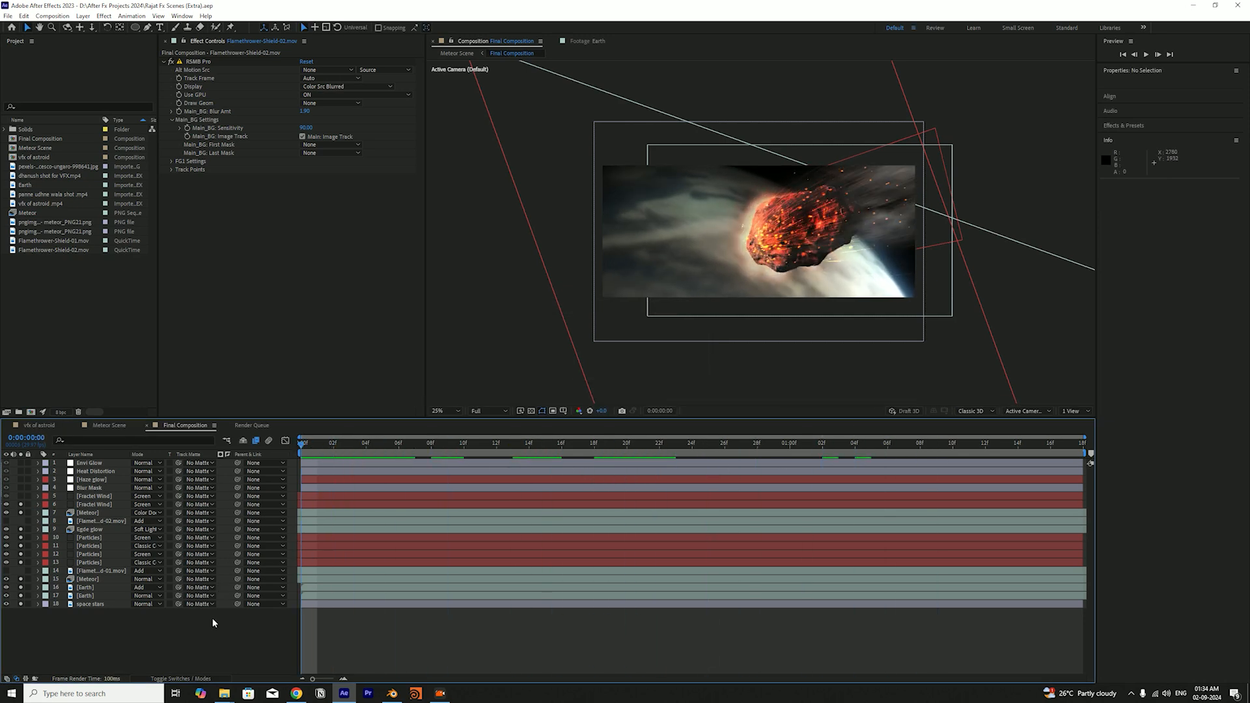
pyautogui.press('space')
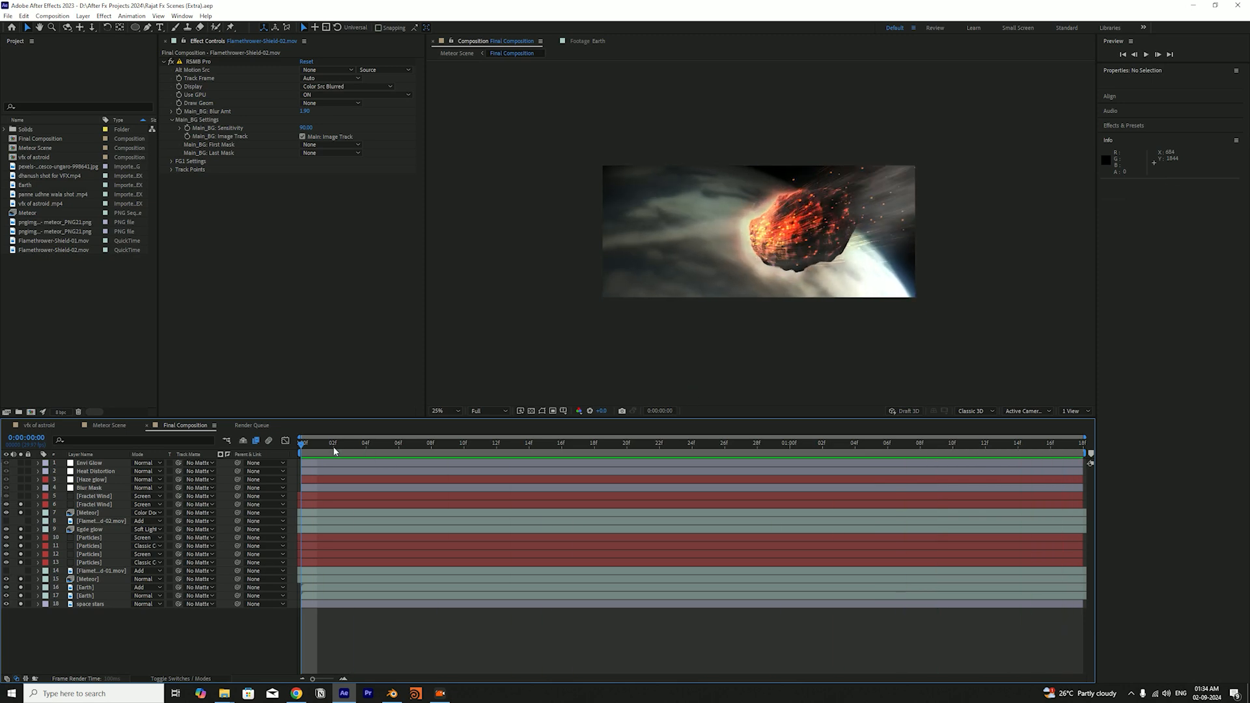
pyautogui.press('space')
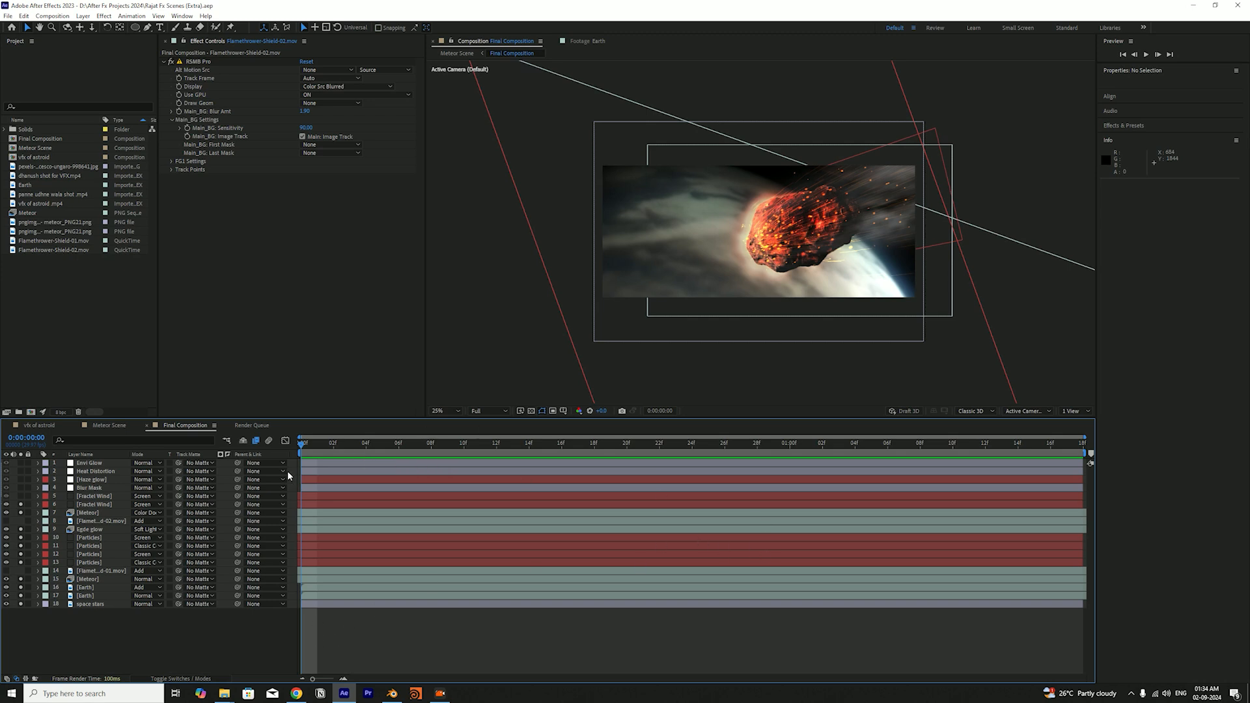
# Stop the preview and toggle the lower Fractal Wind layer's solo off and on to compare the wind streaks
pyautogui.press('space')
pyautogui.click(95, 505)
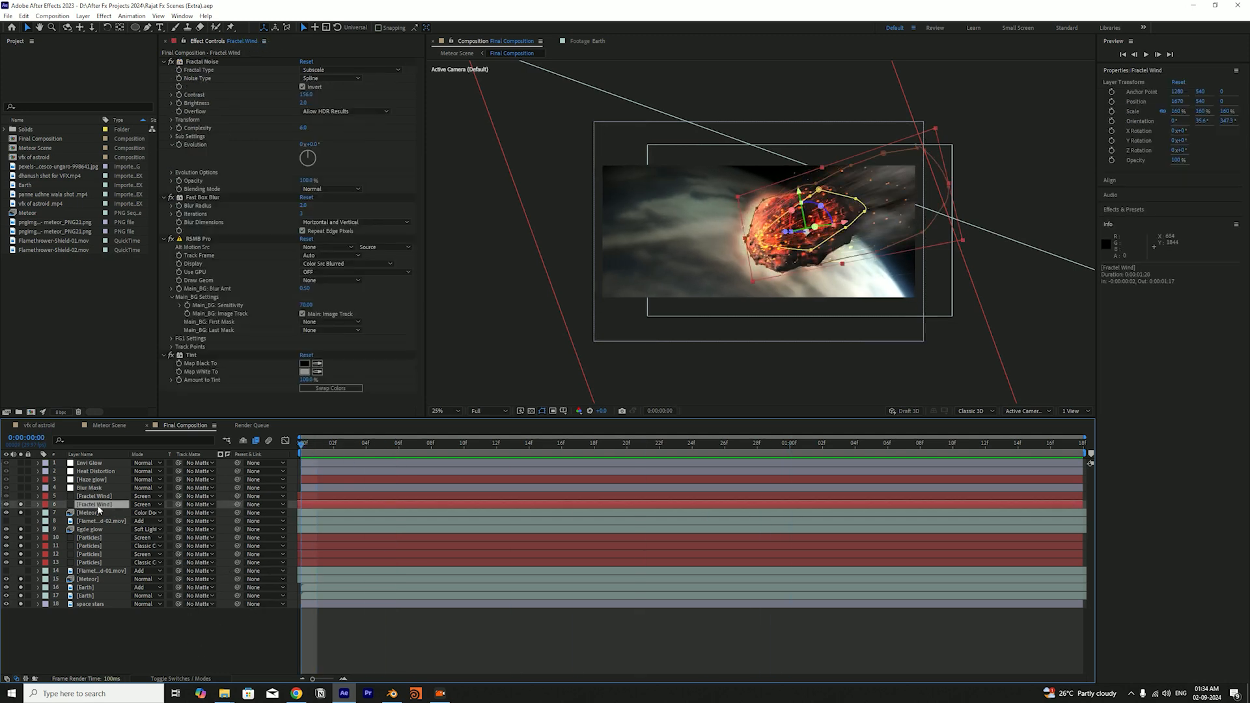
pyautogui.click(19, 505)
pyautogui.click(20, 505)
pyautogui.click(95, 647)
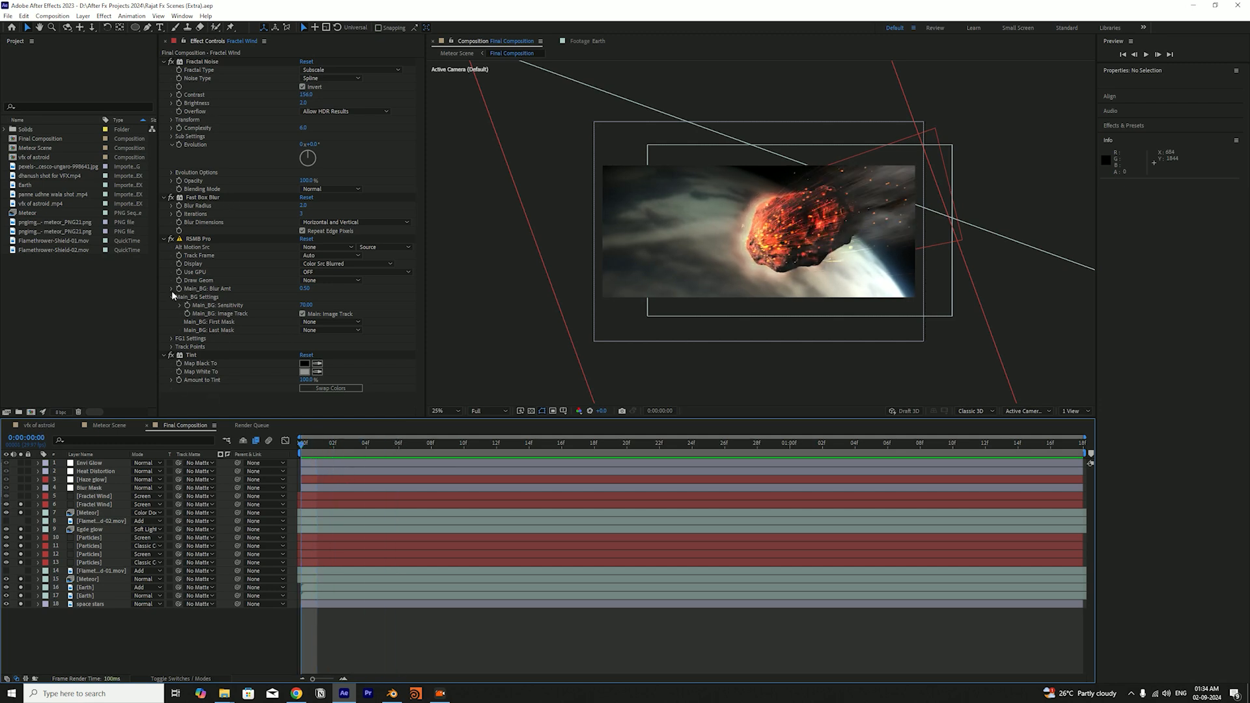
# Collapse the settings of all four effects on the lower Fractal Wind layer
pyautogui.click(195, 62)
pyautogui.hotkey('ctrl', 'a')
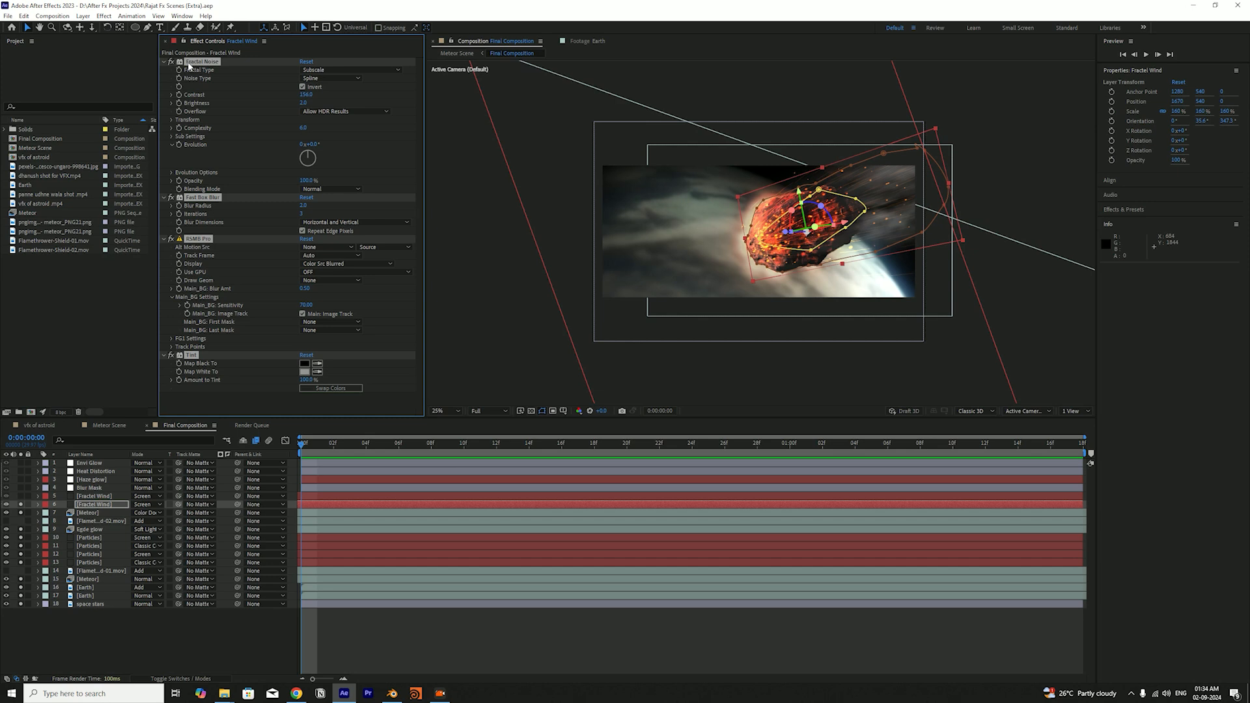
pyautogui.click(165, 62)
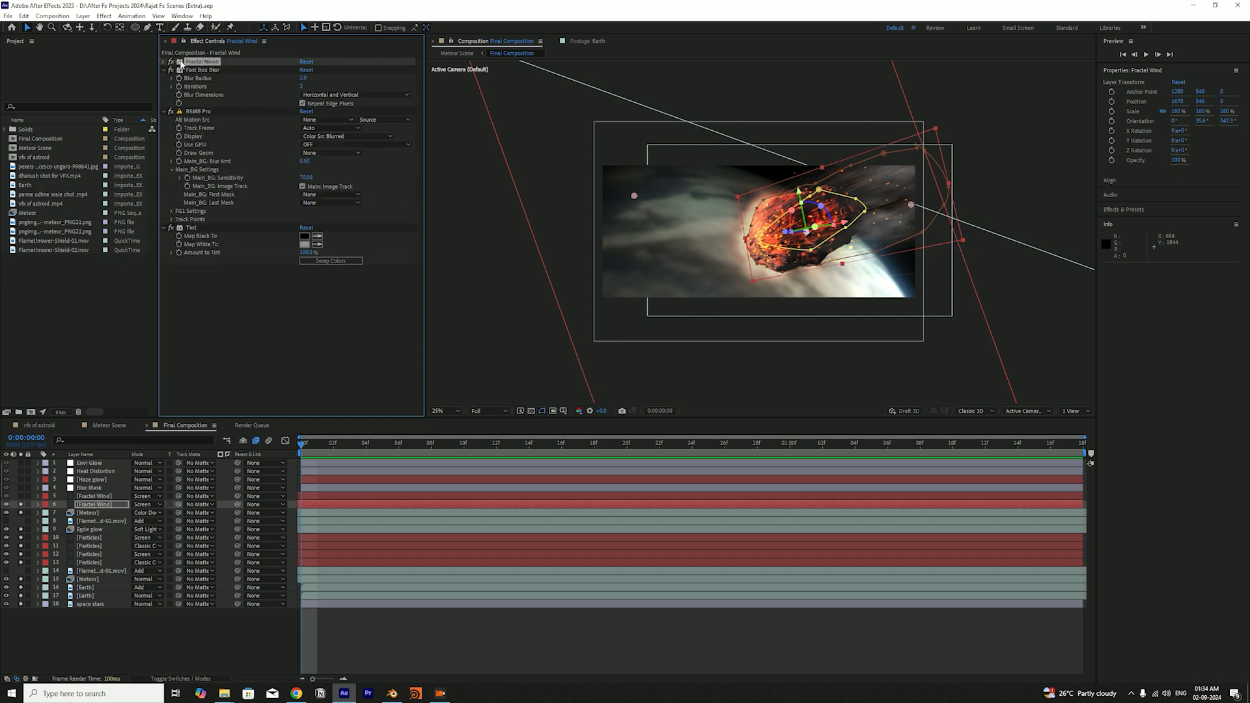
pyautogui.click(164, 69)
pyautogui.click(207, 149)
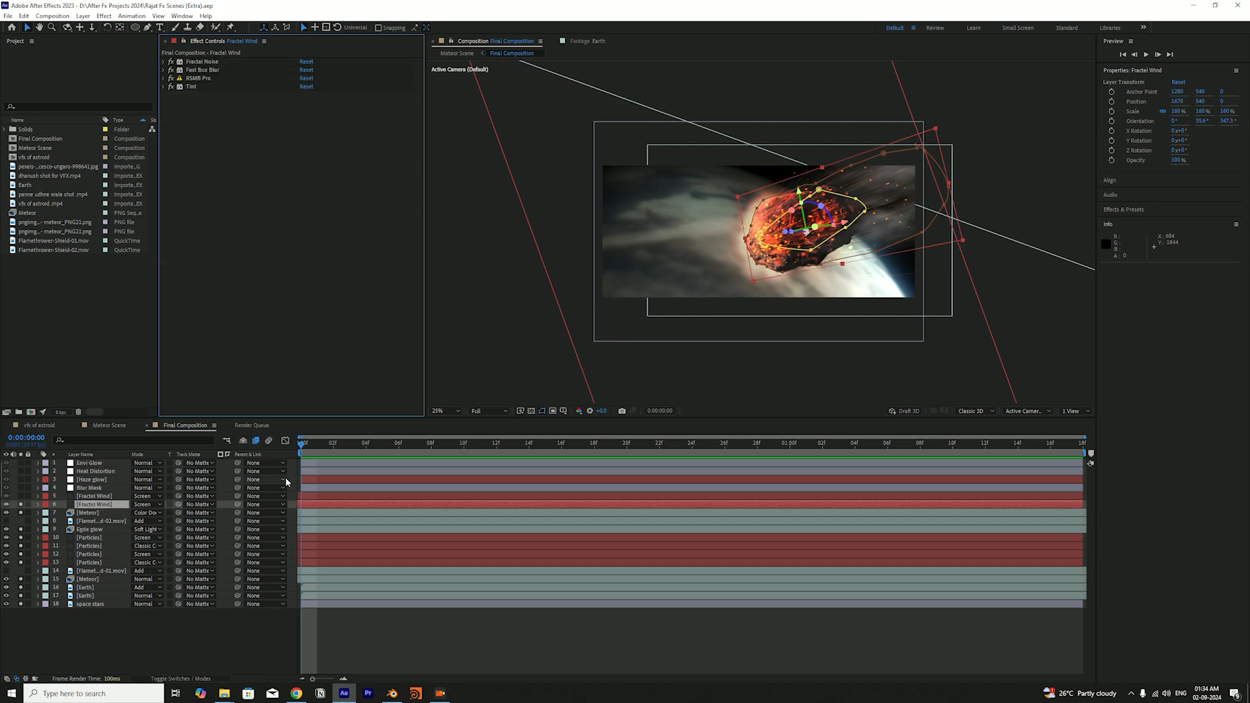
# Show the layer switches, toggle the lower Fractal Wind layer's effects to compare the result, and save the project
pyautogui.click(156, 636)
pyautogui.press('F4')
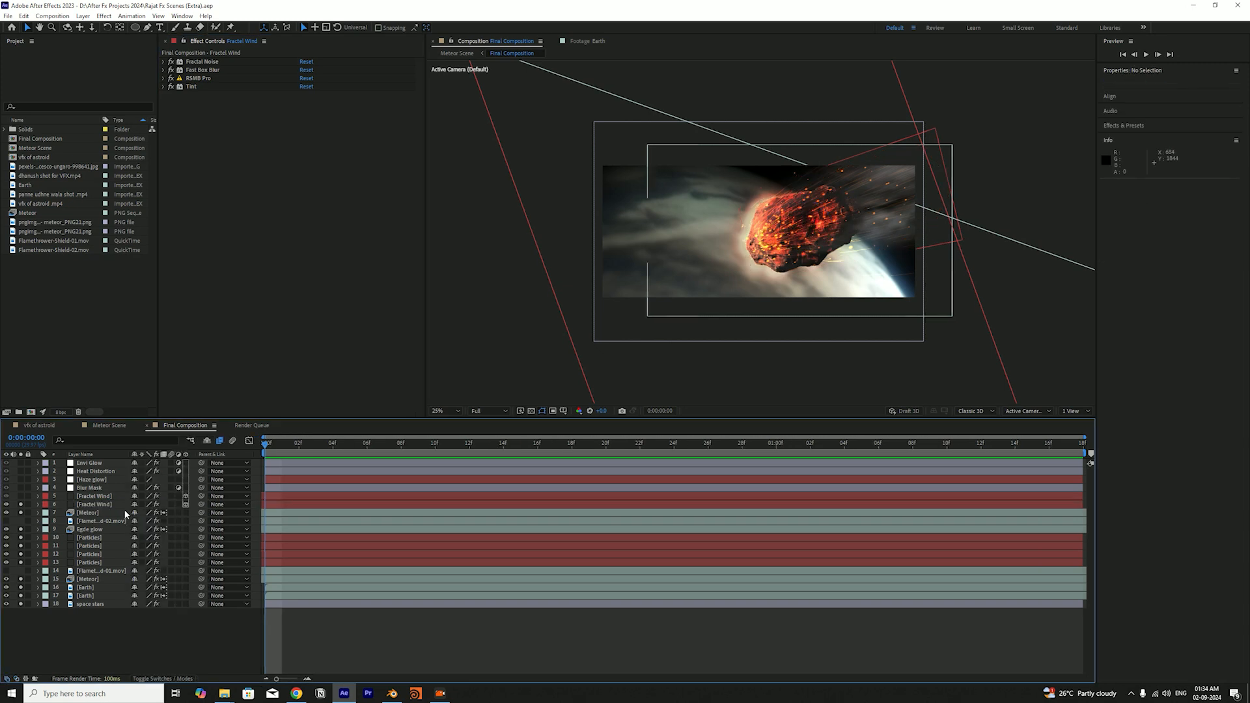
pyautogui.click(156, 505)
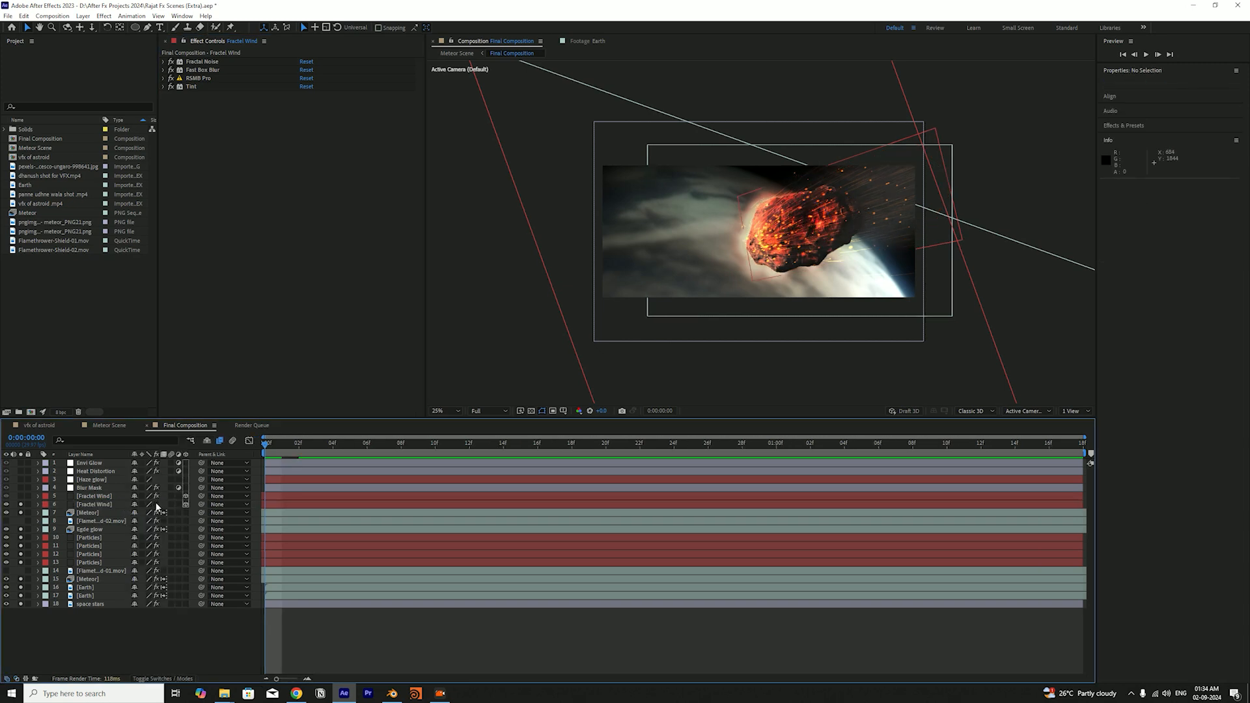
pyautogui.click(156, 505)
pyautogui.click(156, 504)
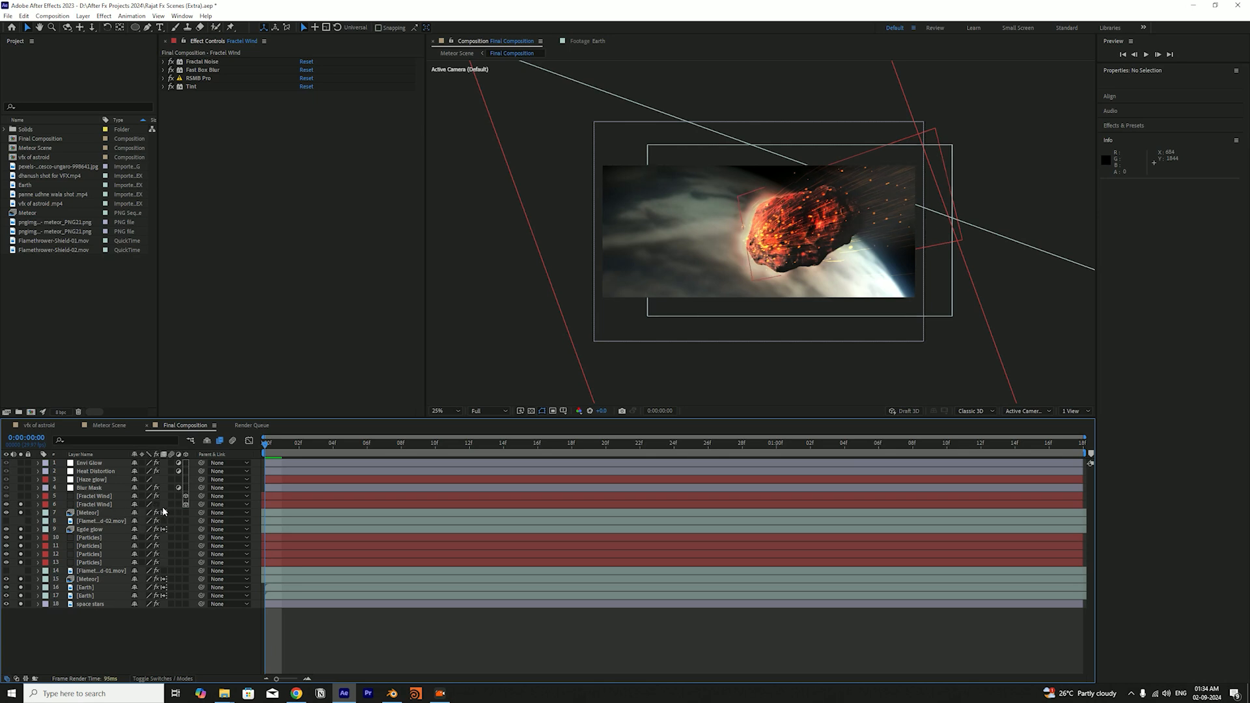
pyautogui.click(226, 238)
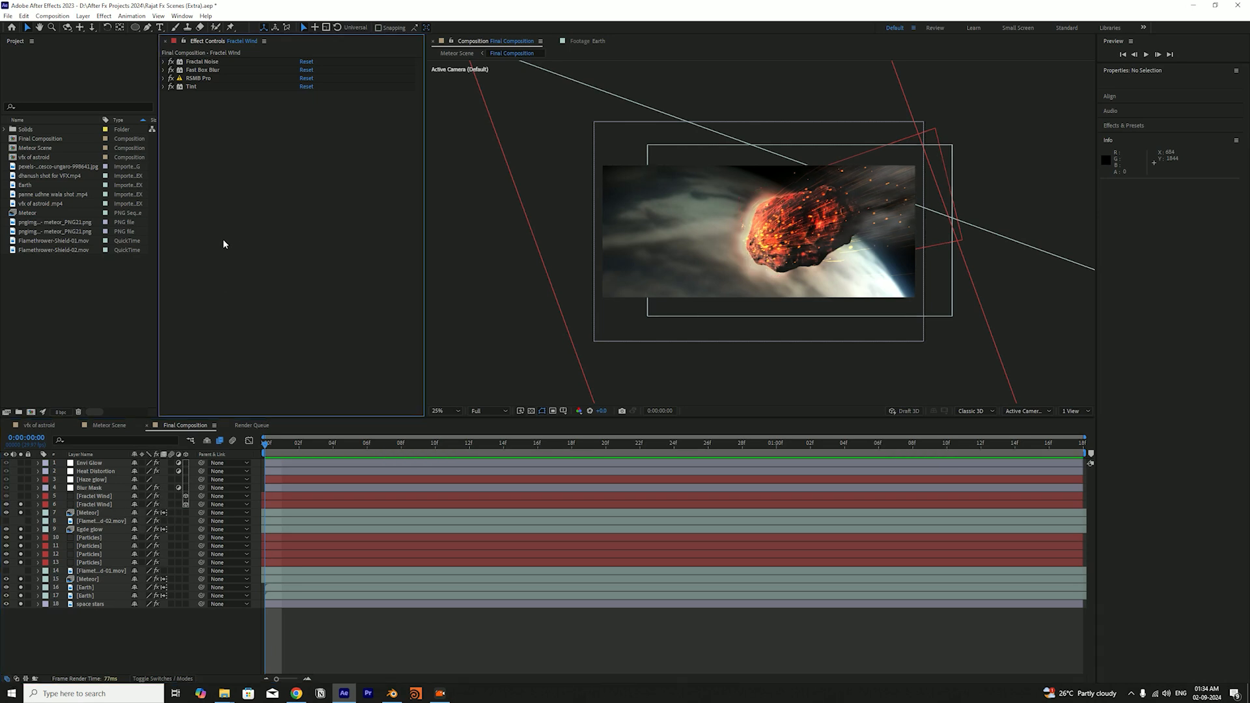
pyautogui.hotkey('ctrl', 's')
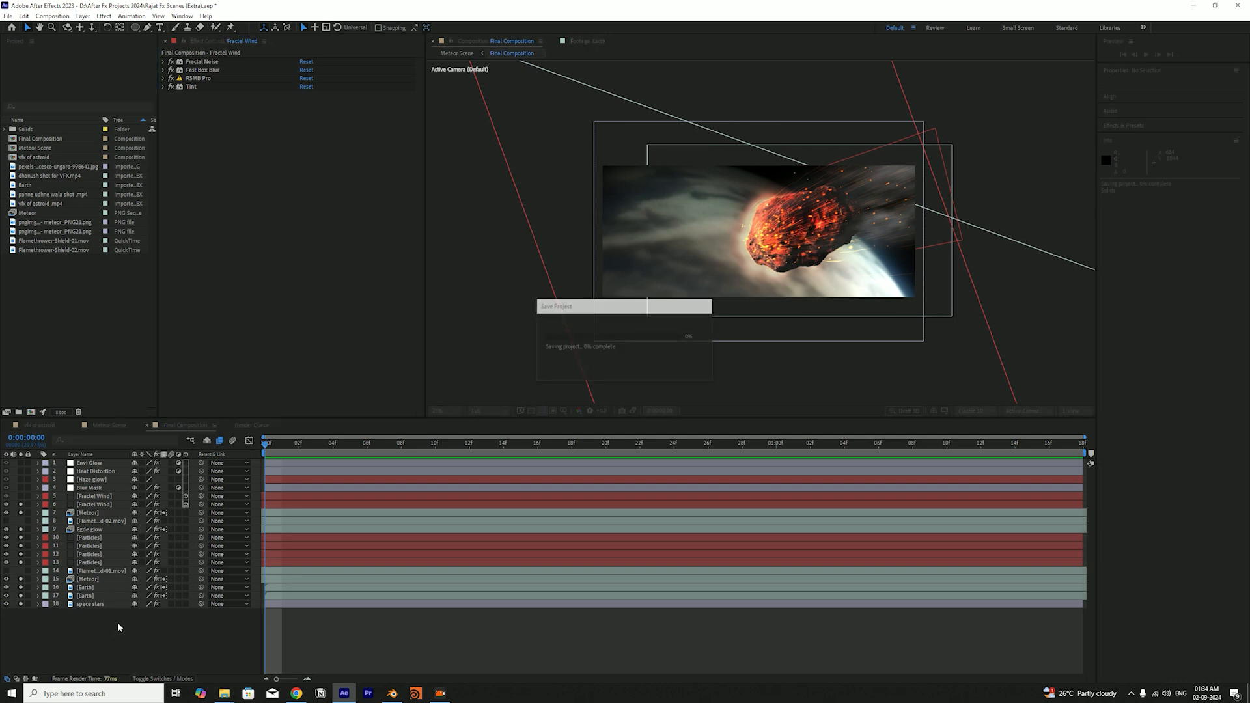
pyautogui.click(126, 637)
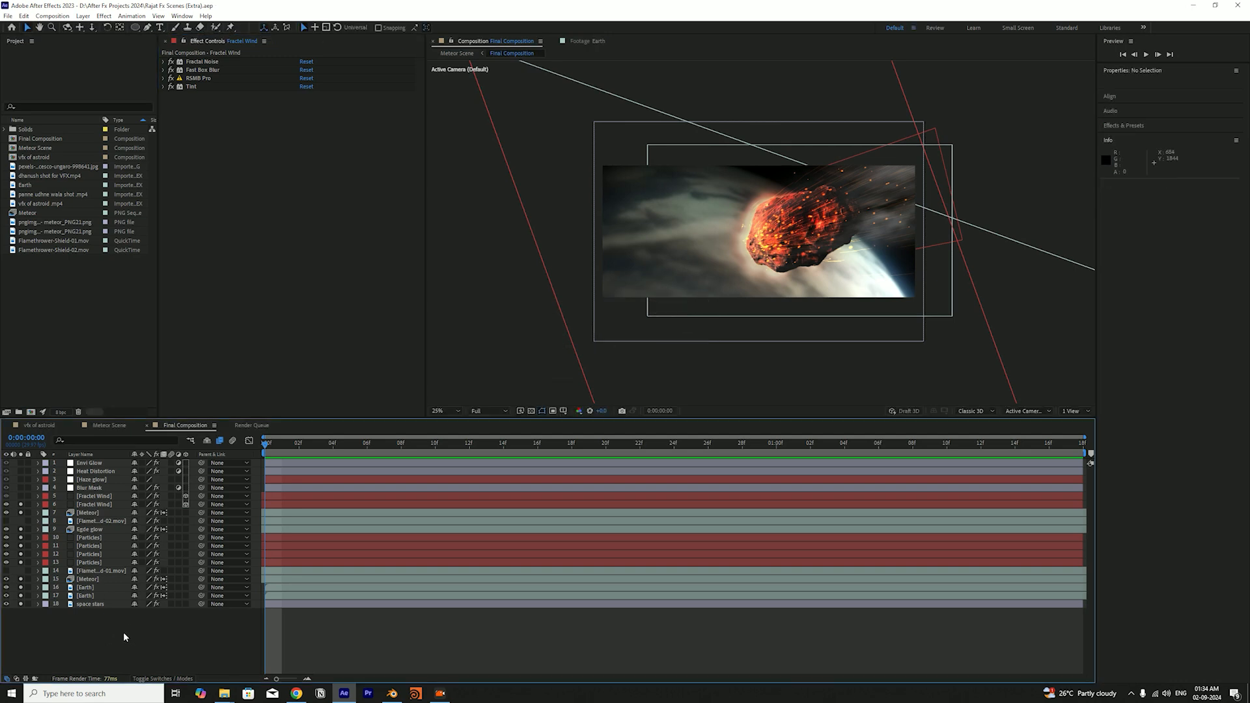
# Turn off solo for all soloed layers from Fractal Wind down, and save the project
pyautogui.click(22, 510)
pyautogui.click(23, 604)
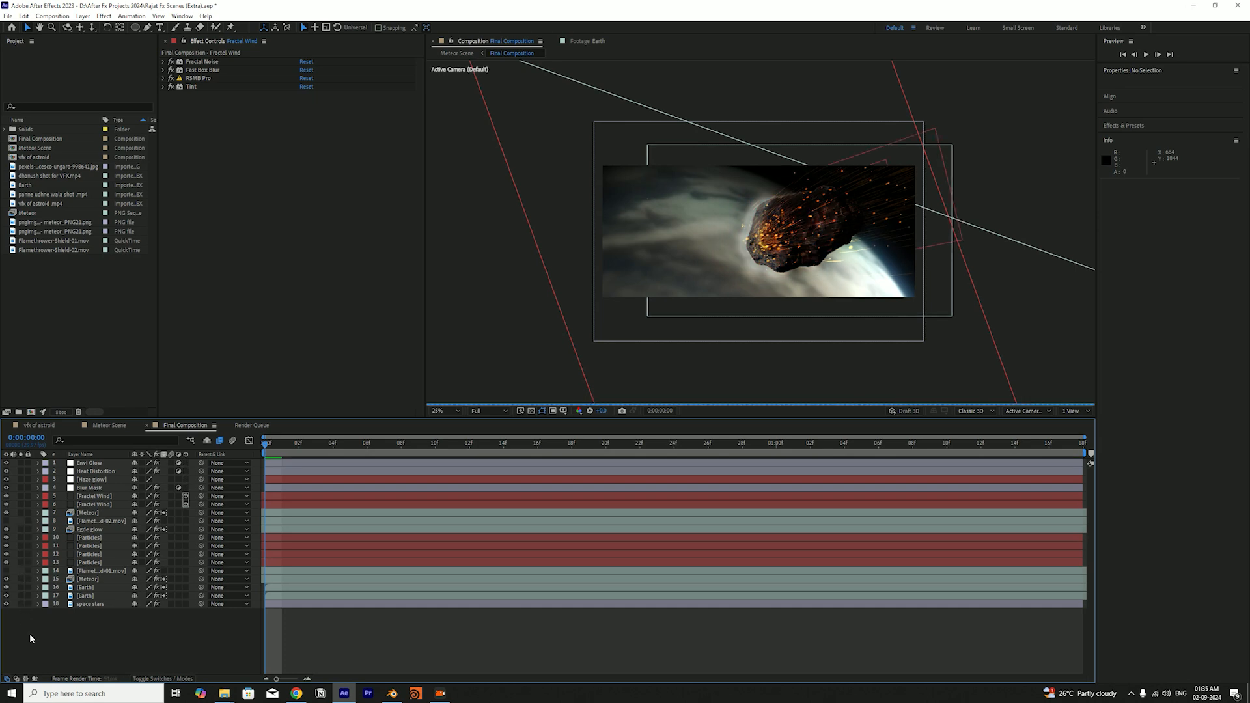
pyautogui.hotkey('ctrl', 's')
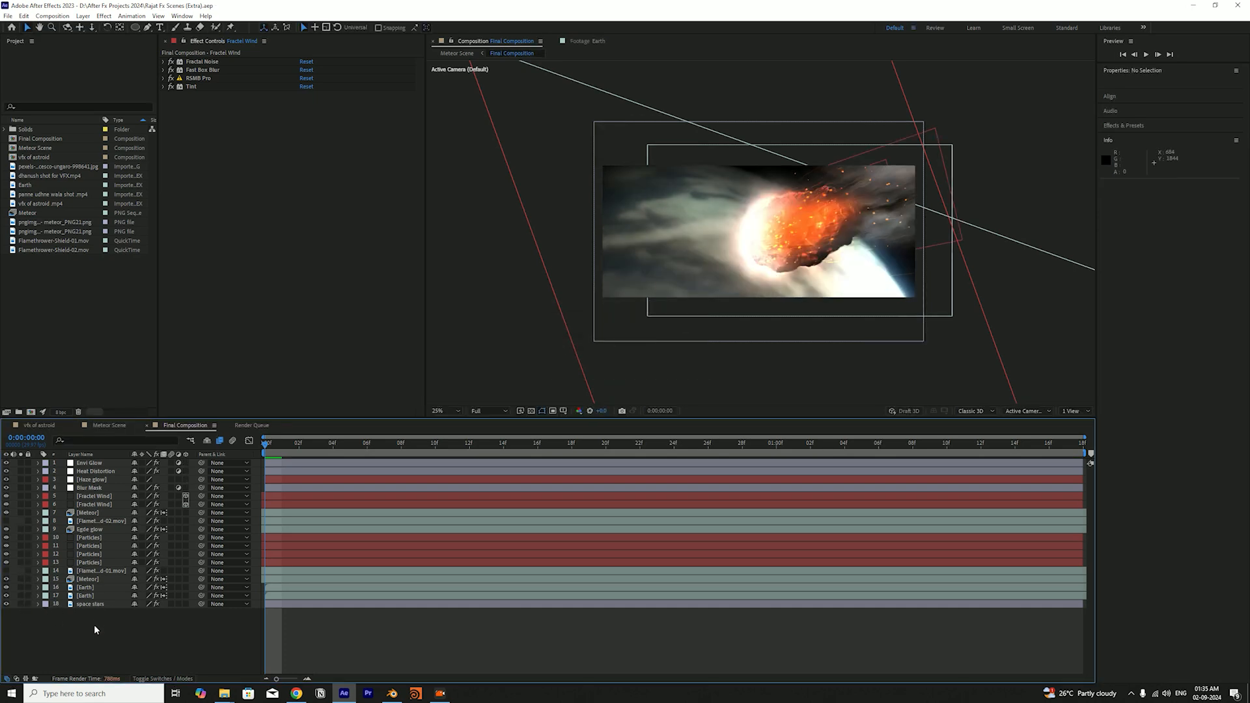
# Create a white comp-size solid layer named Fractal Wind at the top of the stack and solo it
pyautogui.hotkey('ctrl', 'y')
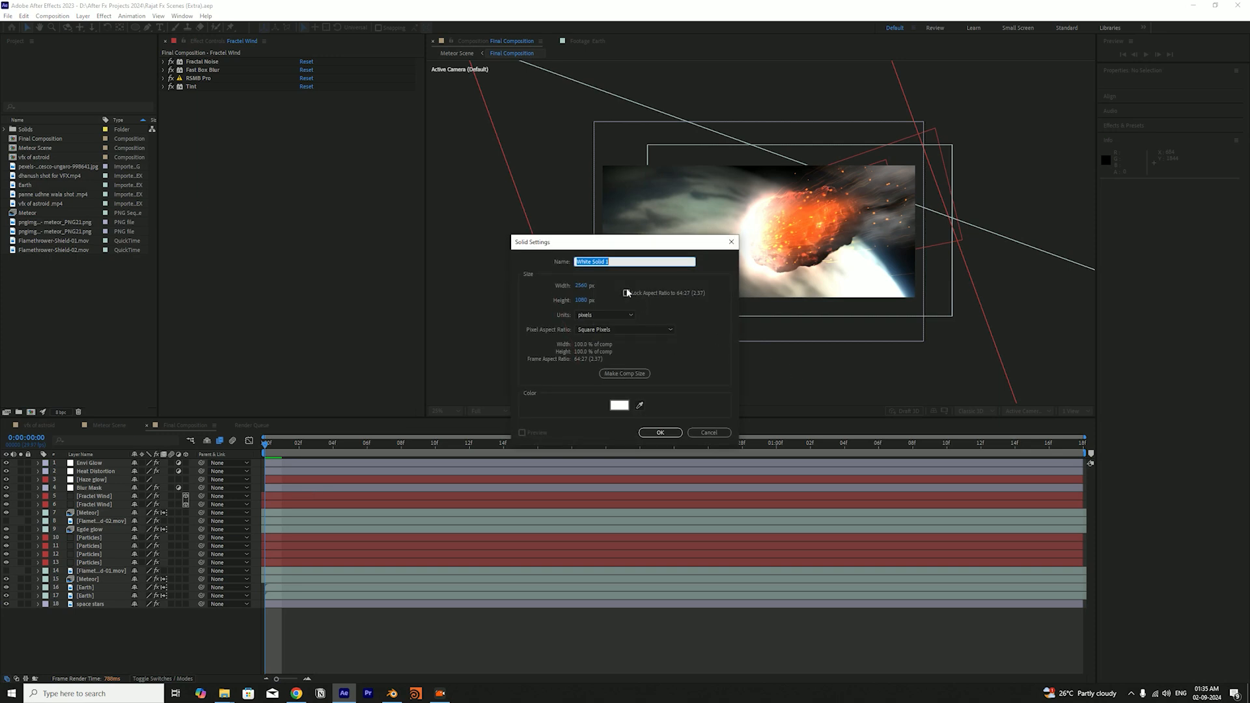
pyautogui.write('Fractel')
pyautogui.press('Return')
pyautogui.press('Return')
pyautogui.press('Right')
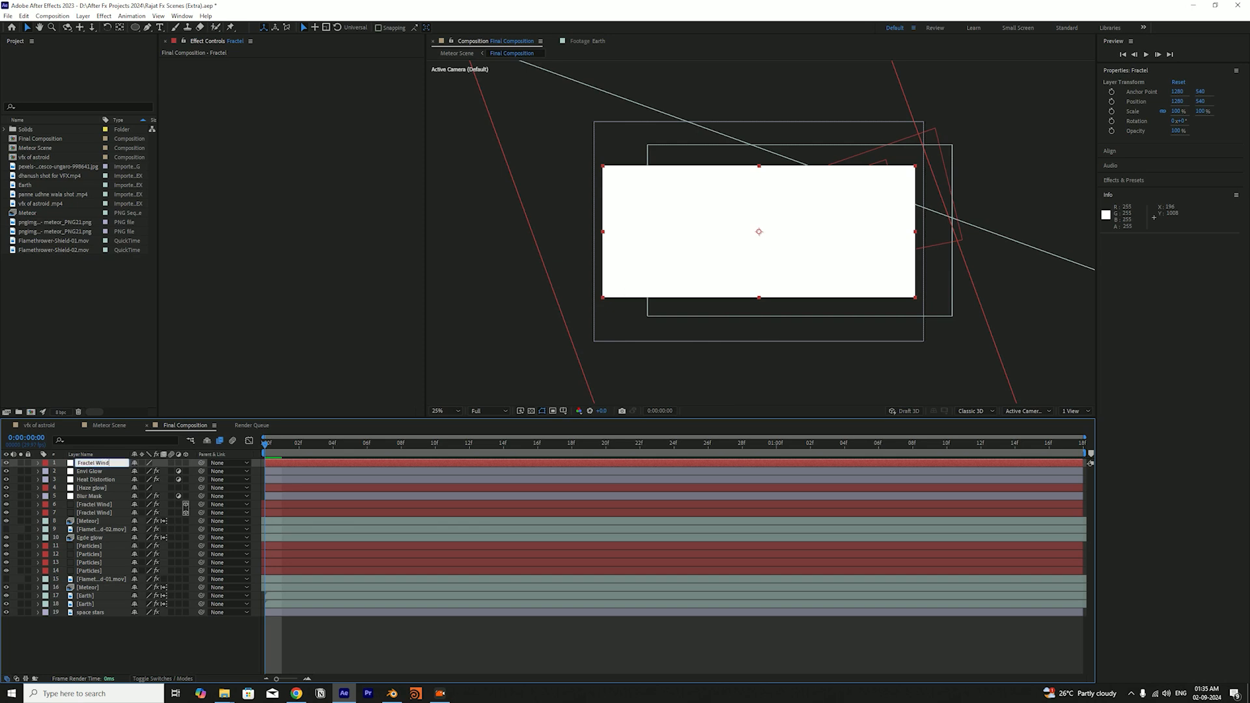
pyautogui.press('Return')
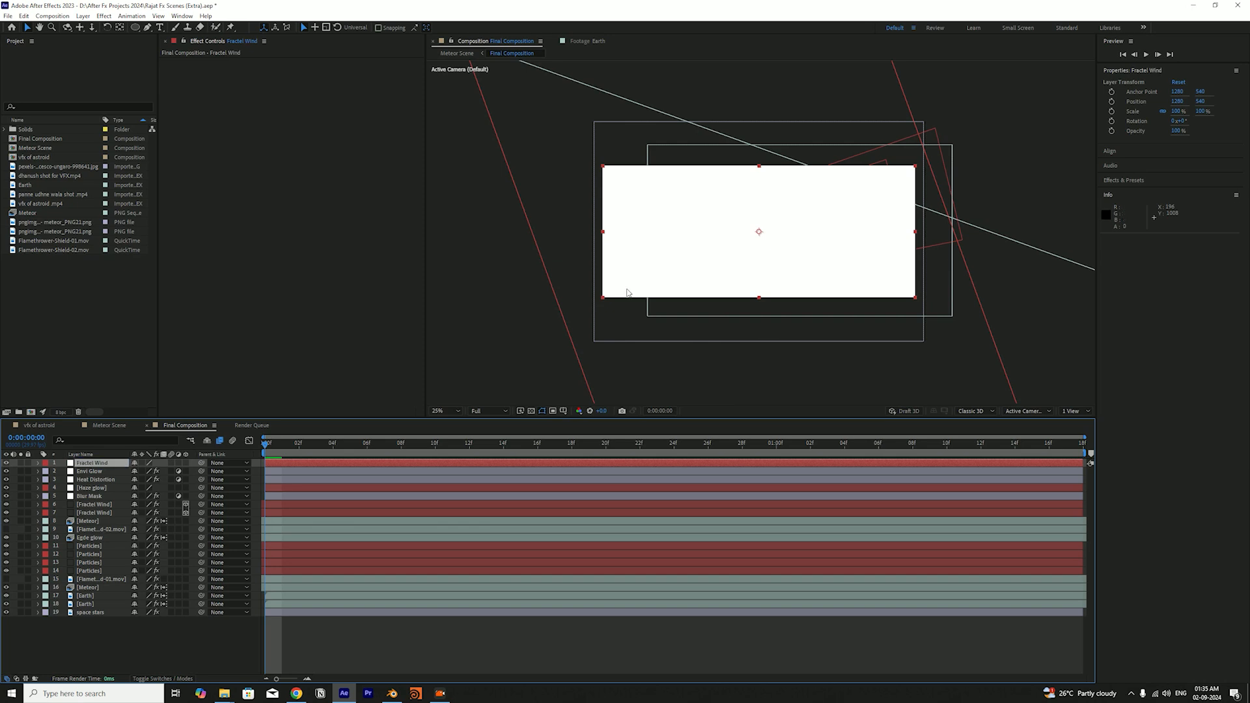
pyautogui.click(20, 463)
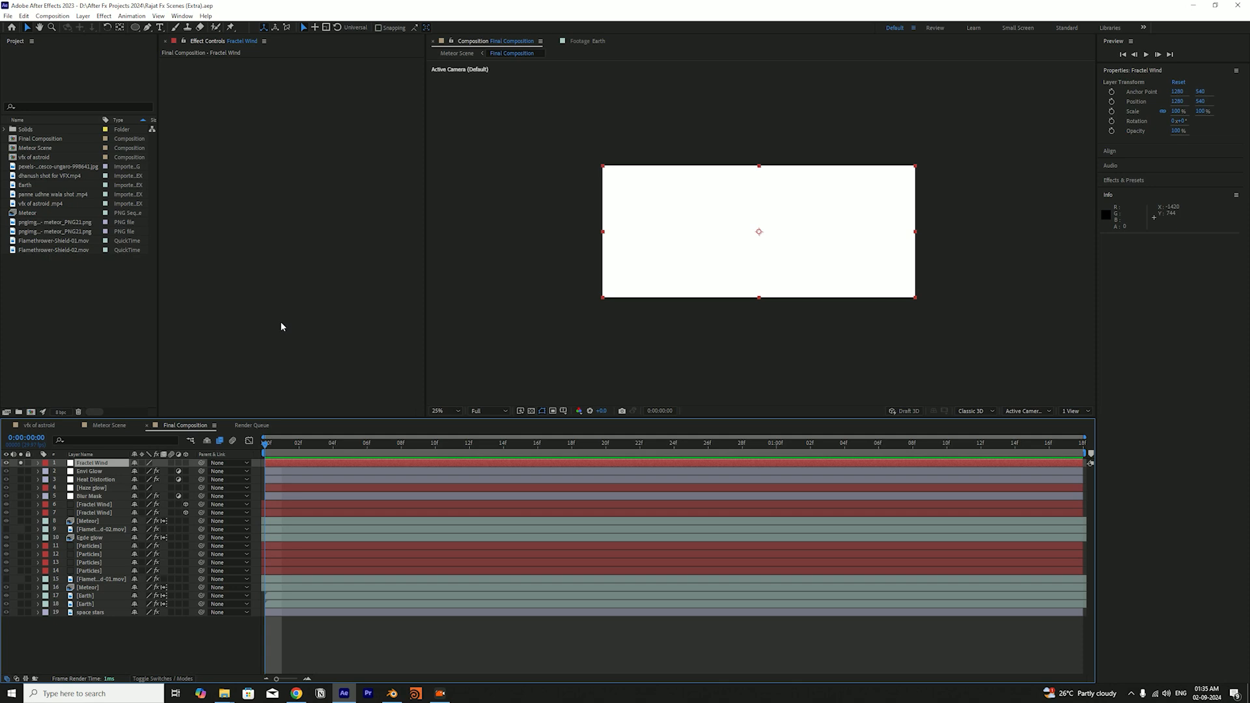
# Apply the Fractal Noise effect to the new Fractal Wind solid and save the project
pyautogui.hotkey('ctrl', 'space')
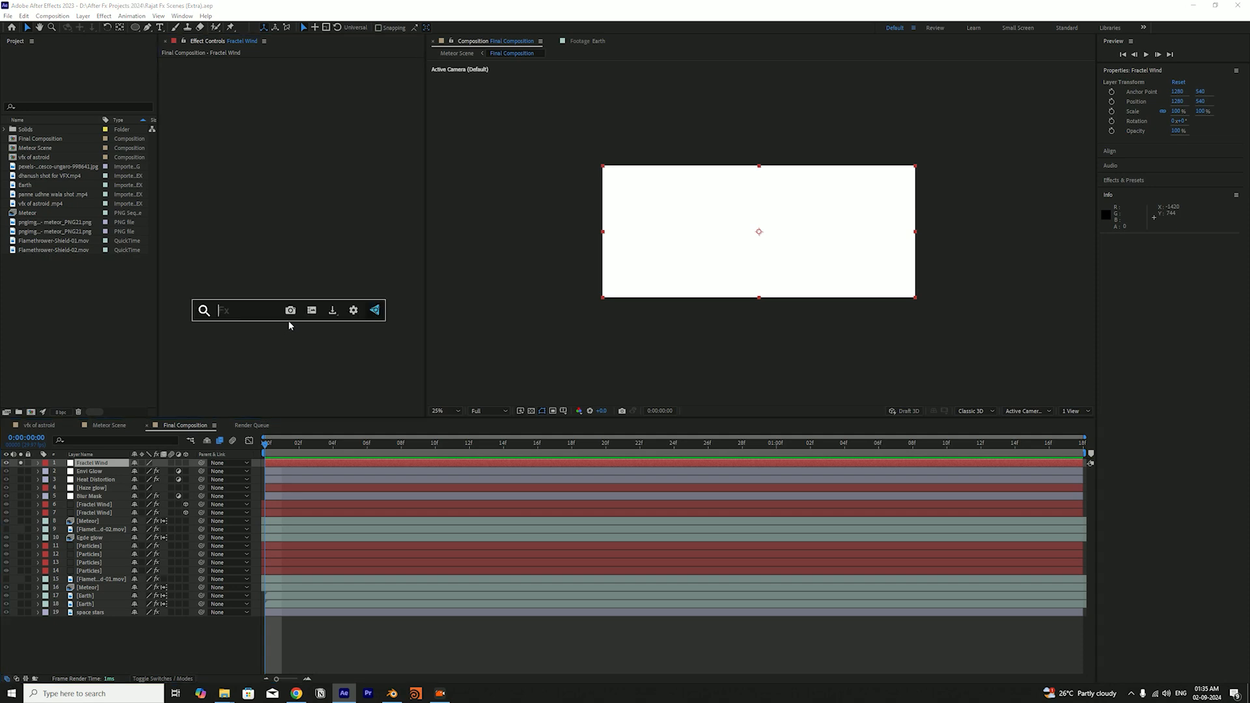
pyautogui.write('frcat')
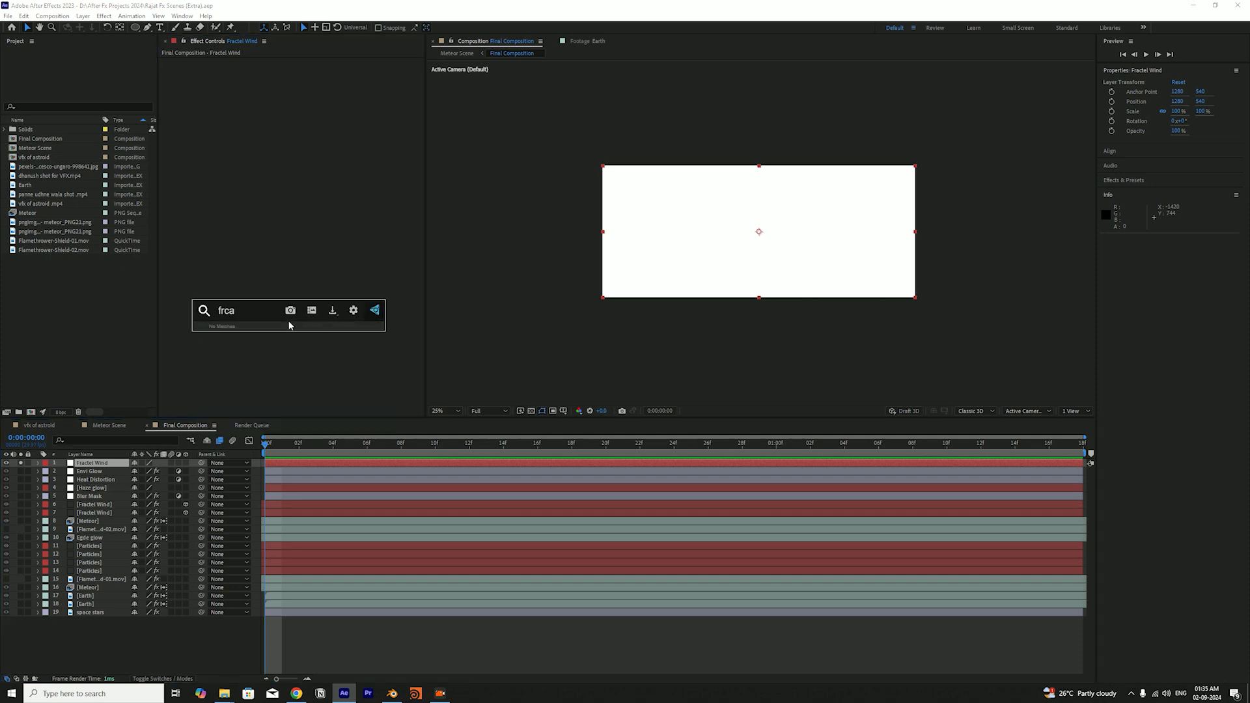
pyautogui.press('BackSpace')
pyautogui.press('BackSpace')
pyautogui.write('a')
pyautogui.press('Down')
pyautogui.press('Return')
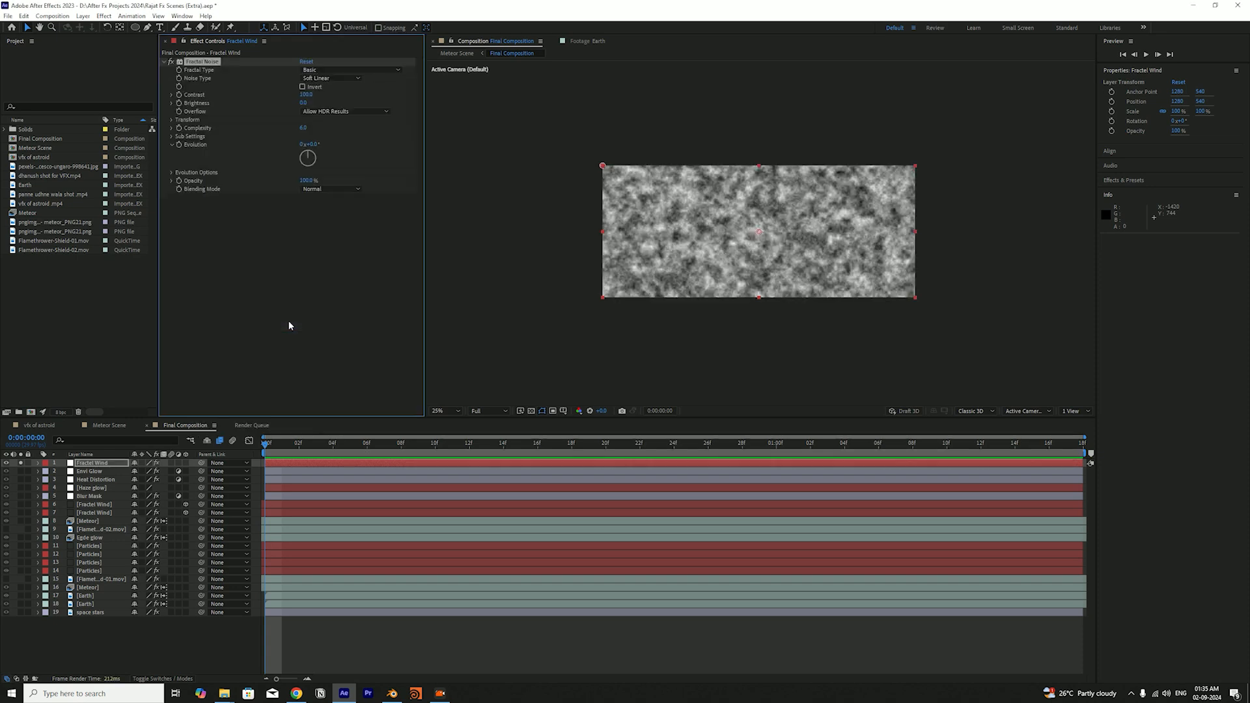
pyautogui.hotkey('ctrl', 's')
# Try the Turbulent Sharp and Dynamic Progressive fractal types on the Fractal Noise effect
pyautogui.click(363, 69)
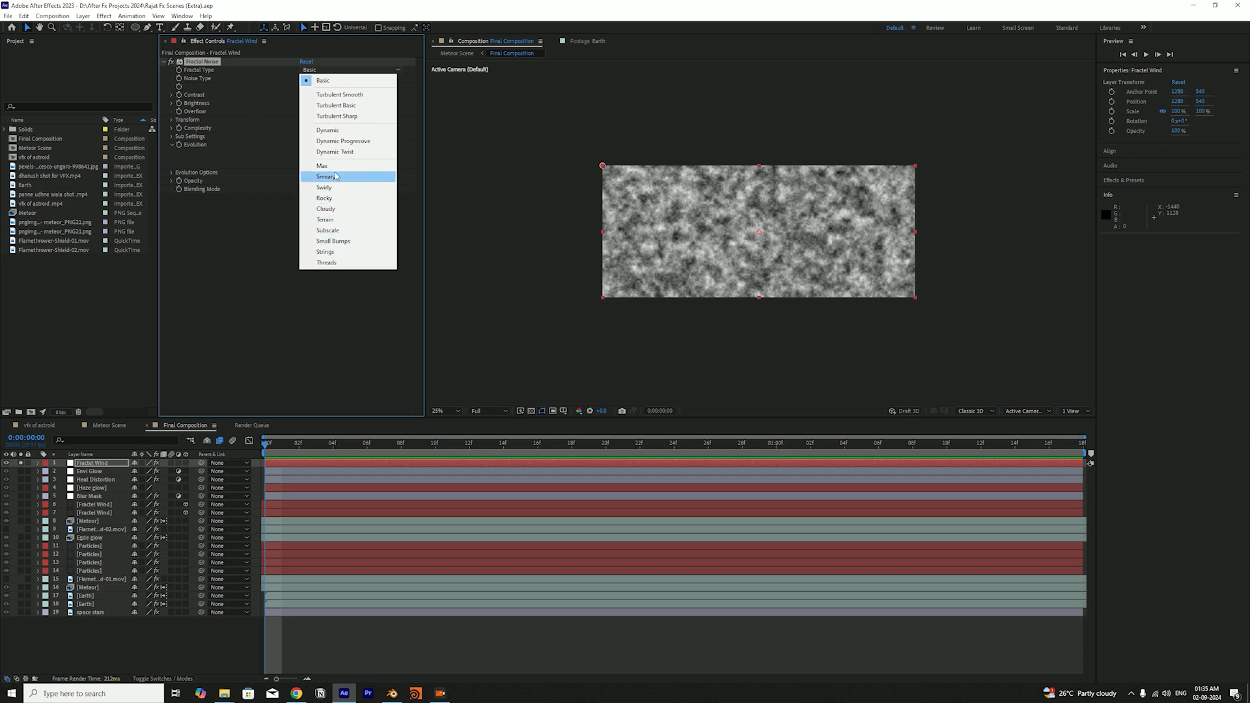
pyautogui.click(350, 116)
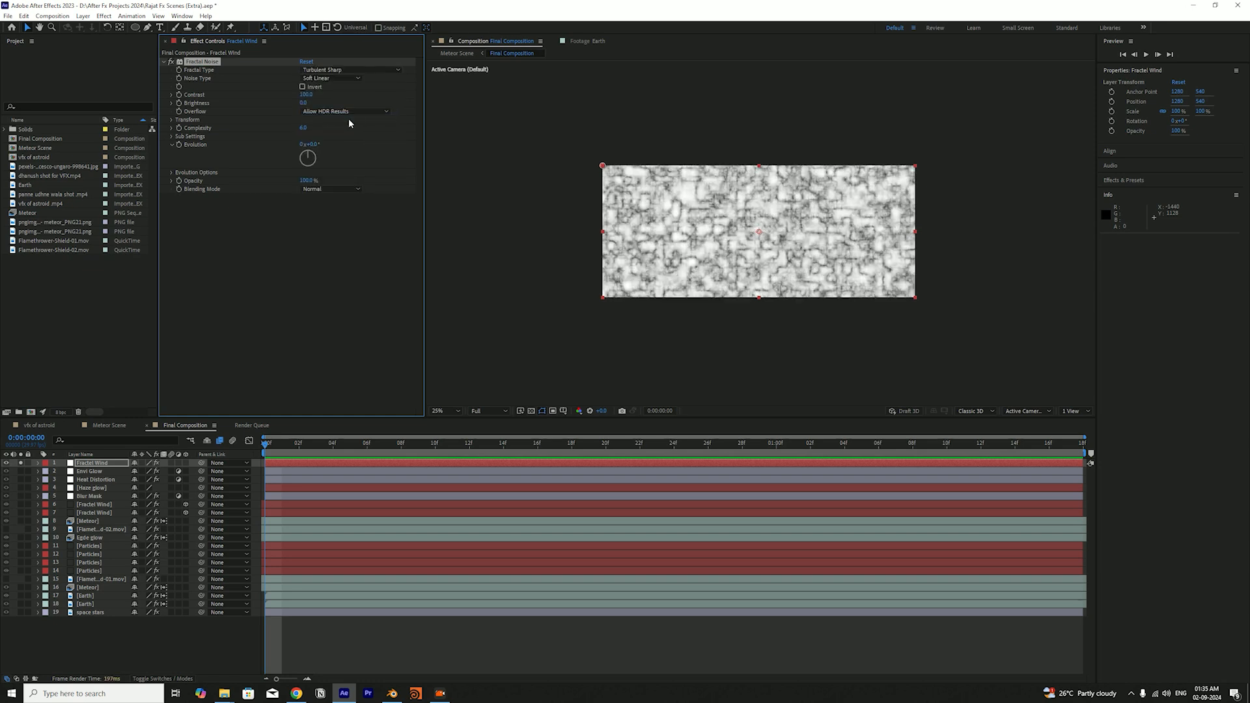
pyautogui.click(352, 70)
pyautogui.click(356, 137)
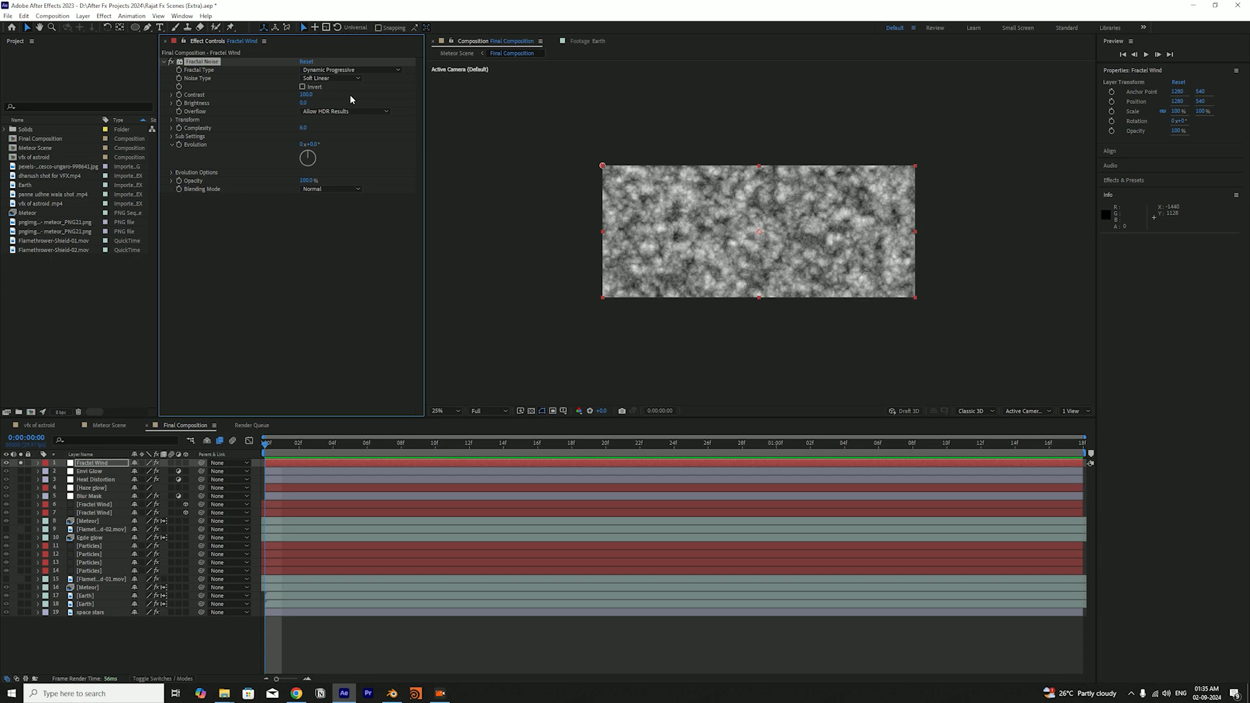
pyautogui.click(357, 71)
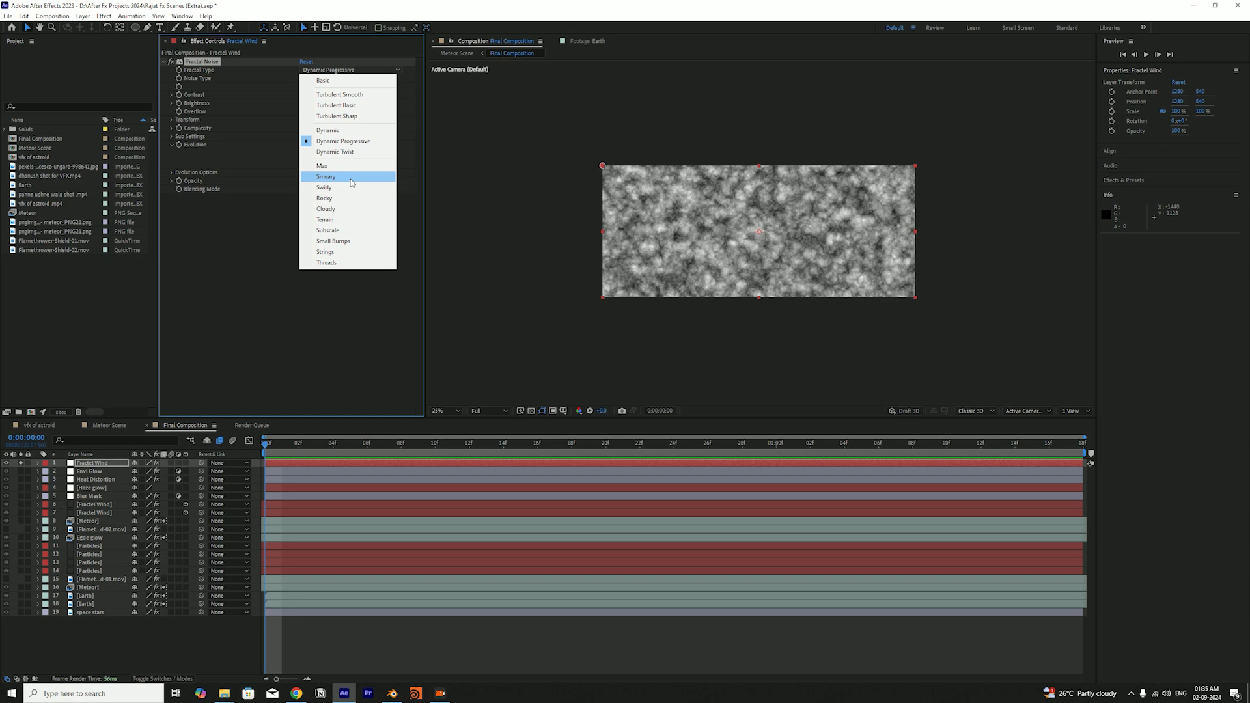
pyautogui.click(269, 213)
# Turn off Uniform Scaling in the Fractal Noise transform and set Scale Width to 600
pyautogui.click(173, 121)
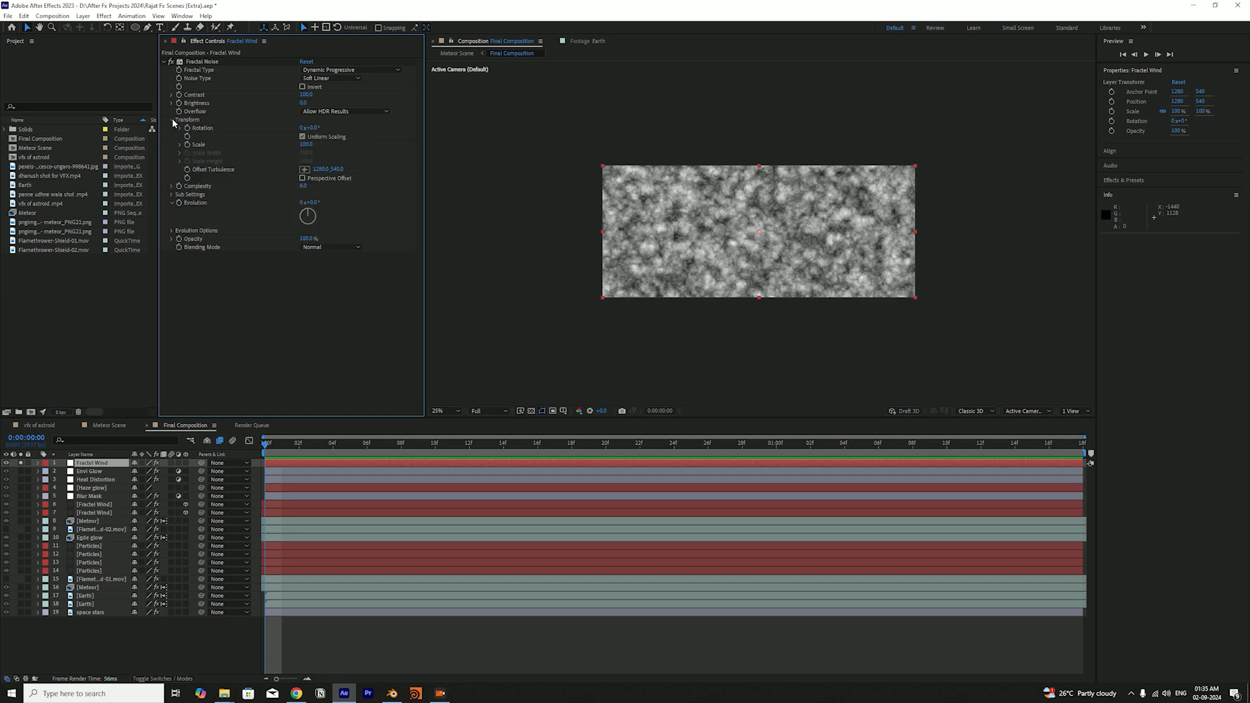
pyautogui.click(302, 136)
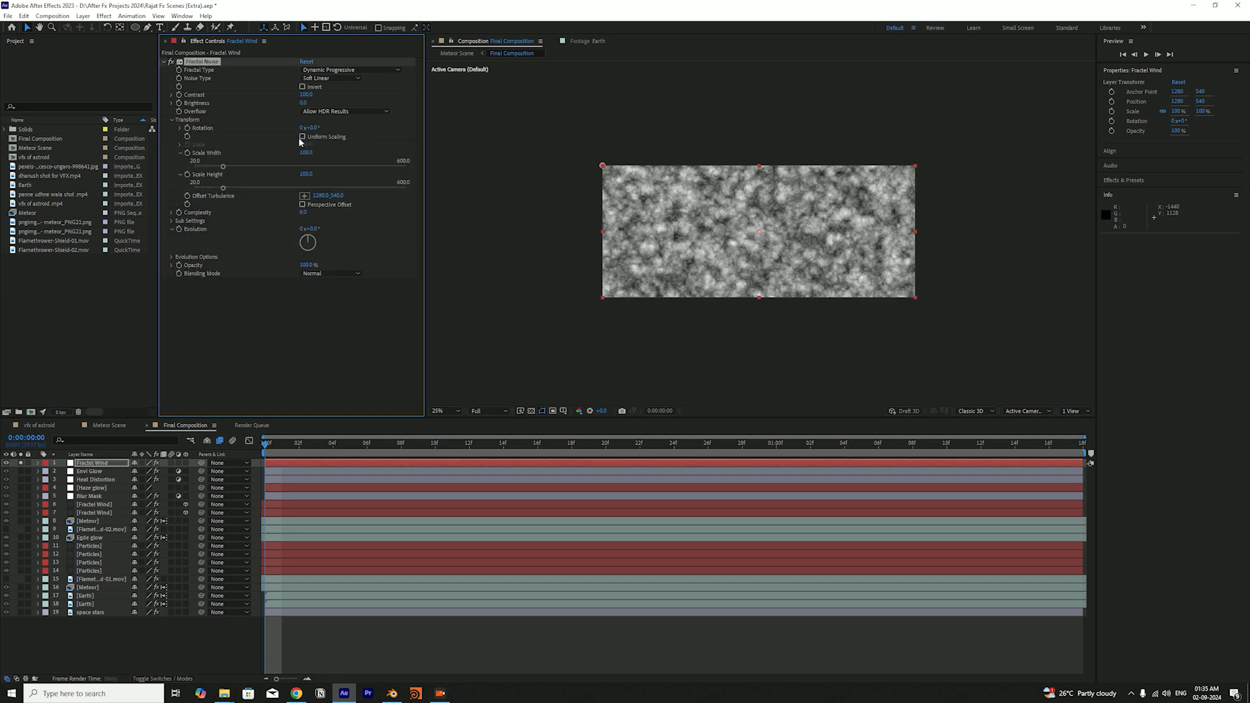
pyautogui.moveTo(232, 168); pyautogui.dragTo(427, 180)
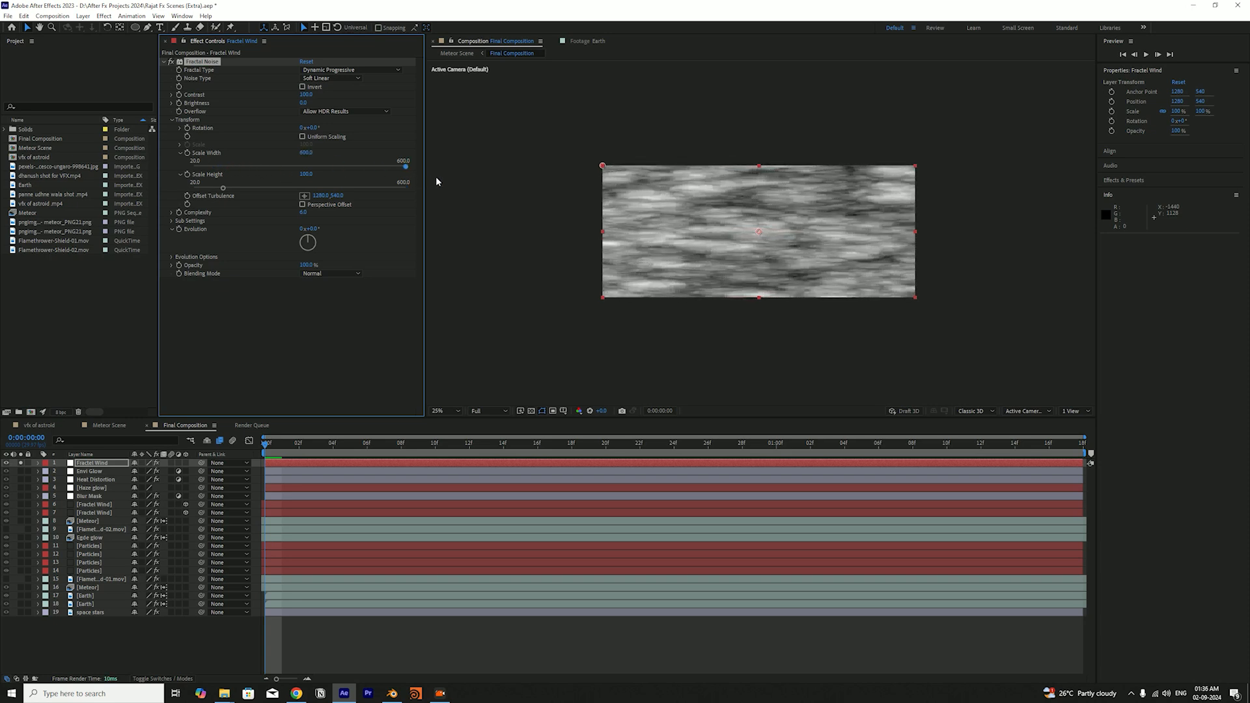
# Compare the Dynamic Twist and Terrain fractal types, set Fractal Type to Subscale, and save the project
pyautogui.click(336, 79)
pyautogui.click(339, 70)
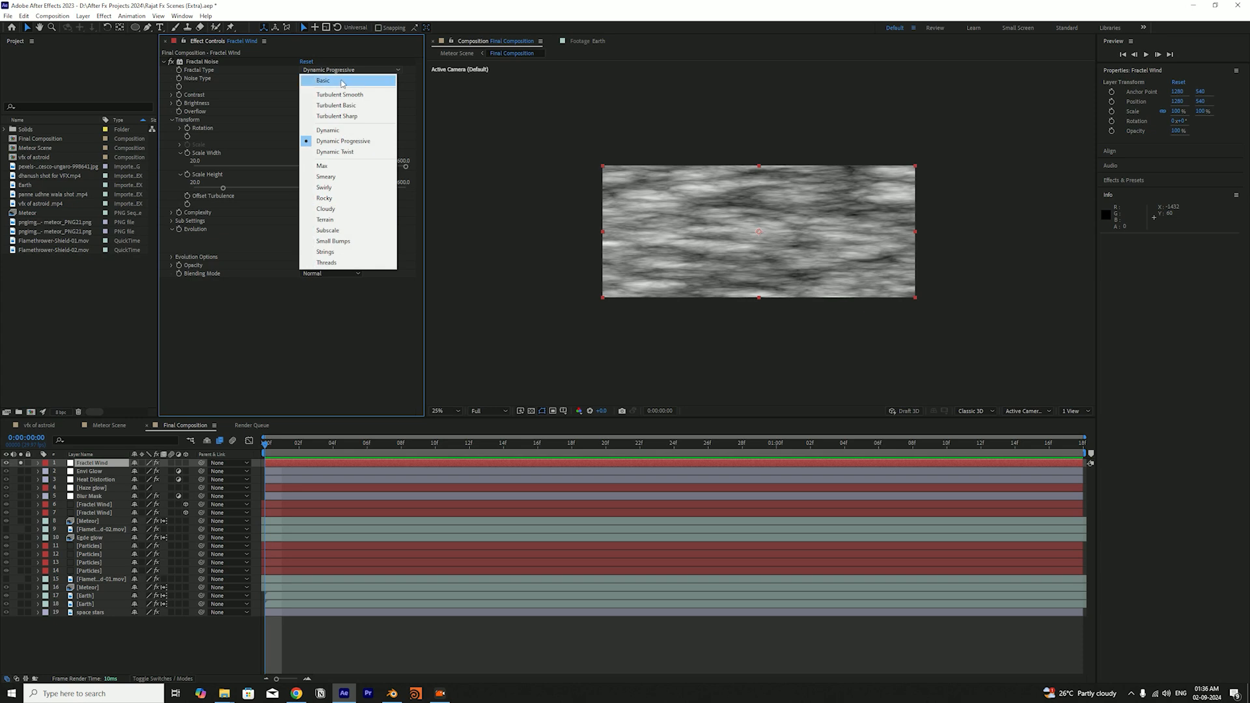
pyautogui.click(368, 152)
pyautogui.click(352, 70)
pyautogui.click(357, 219)
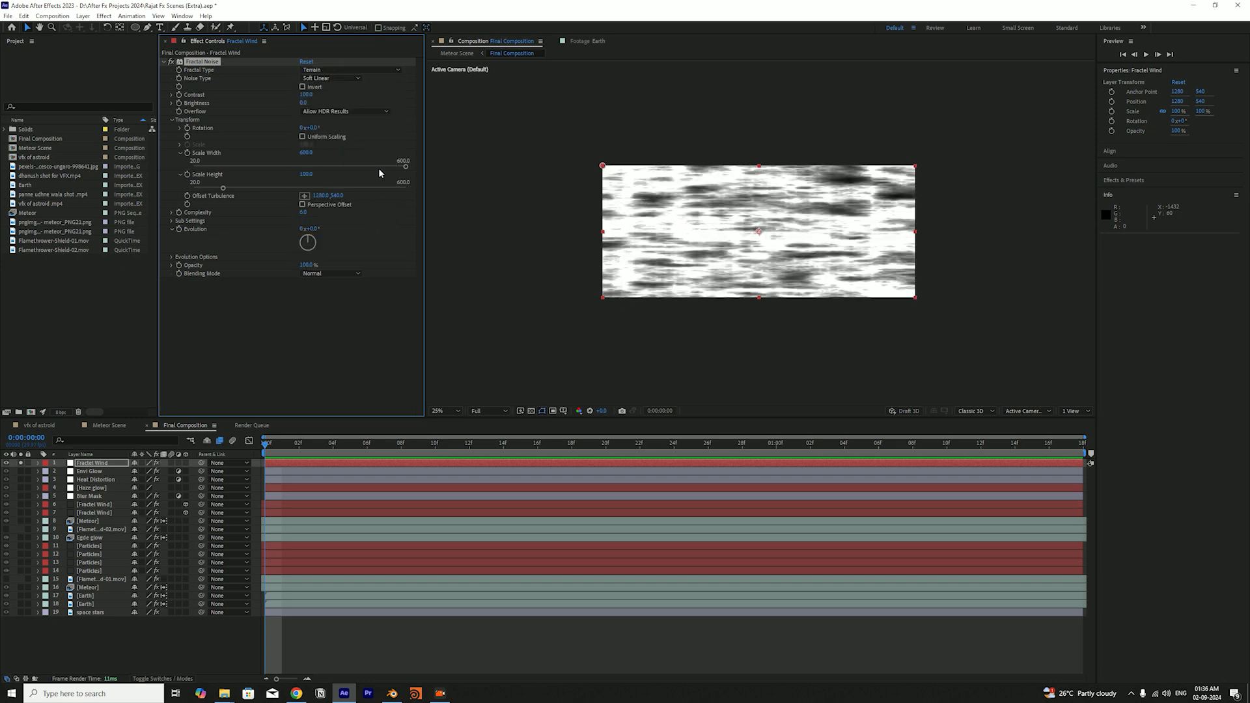
pyautogui.click(352, 69)
pyautogui.click(359, 230)
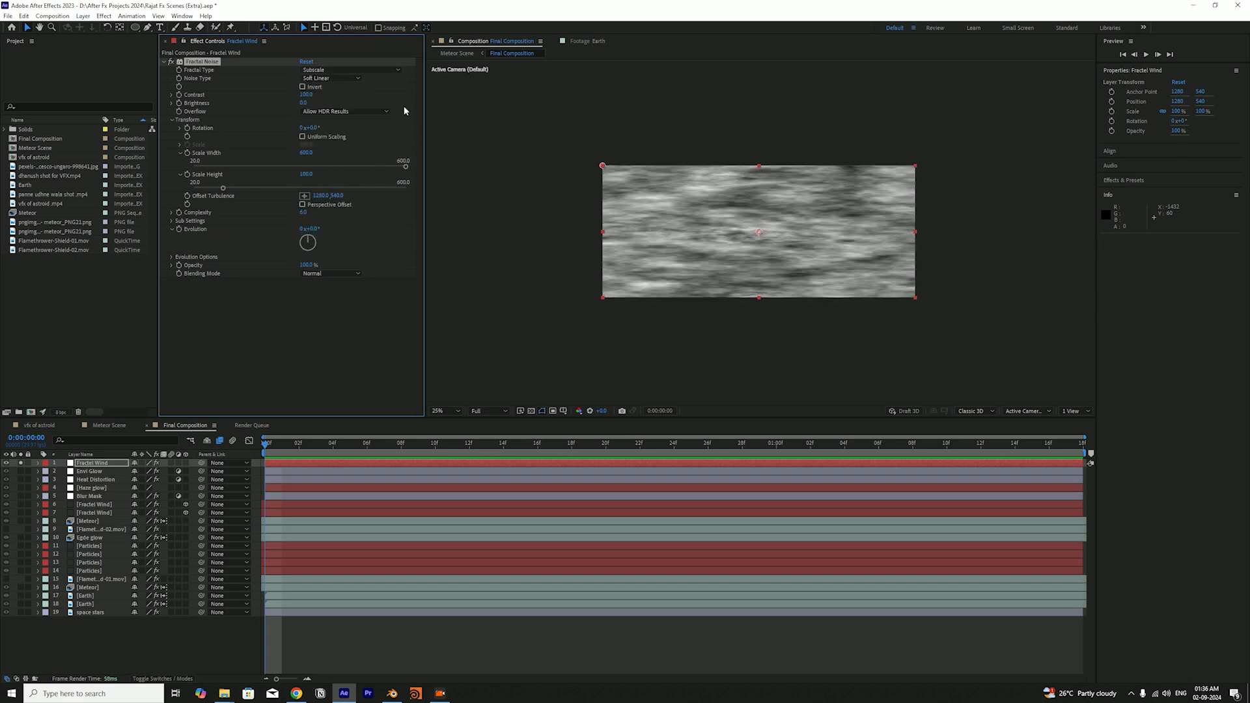
pyautogui.hotkey('ctrl', 's')
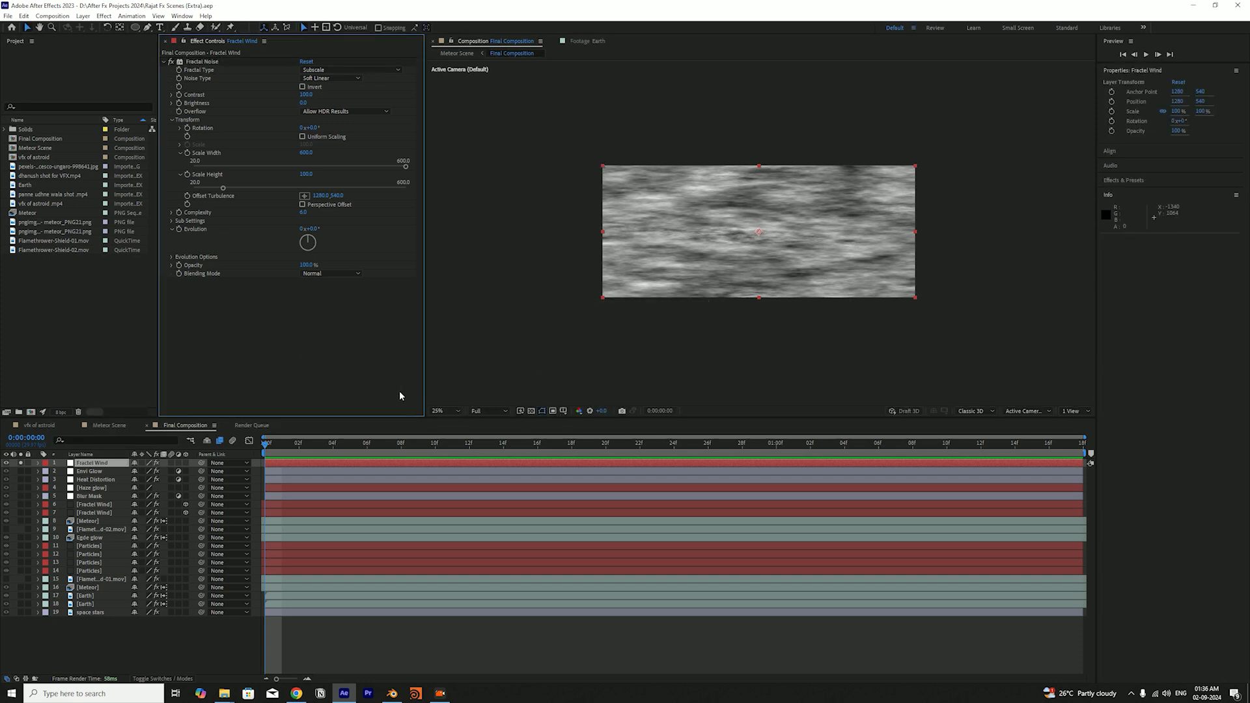
# Keyframe a horizontal Offset Turbulence shift on the Fractal Noise between the composition's first and last frames, ending at the first frame
pyautogui.moveTo(286, 444); pyautogui.dragTo(262, 451)
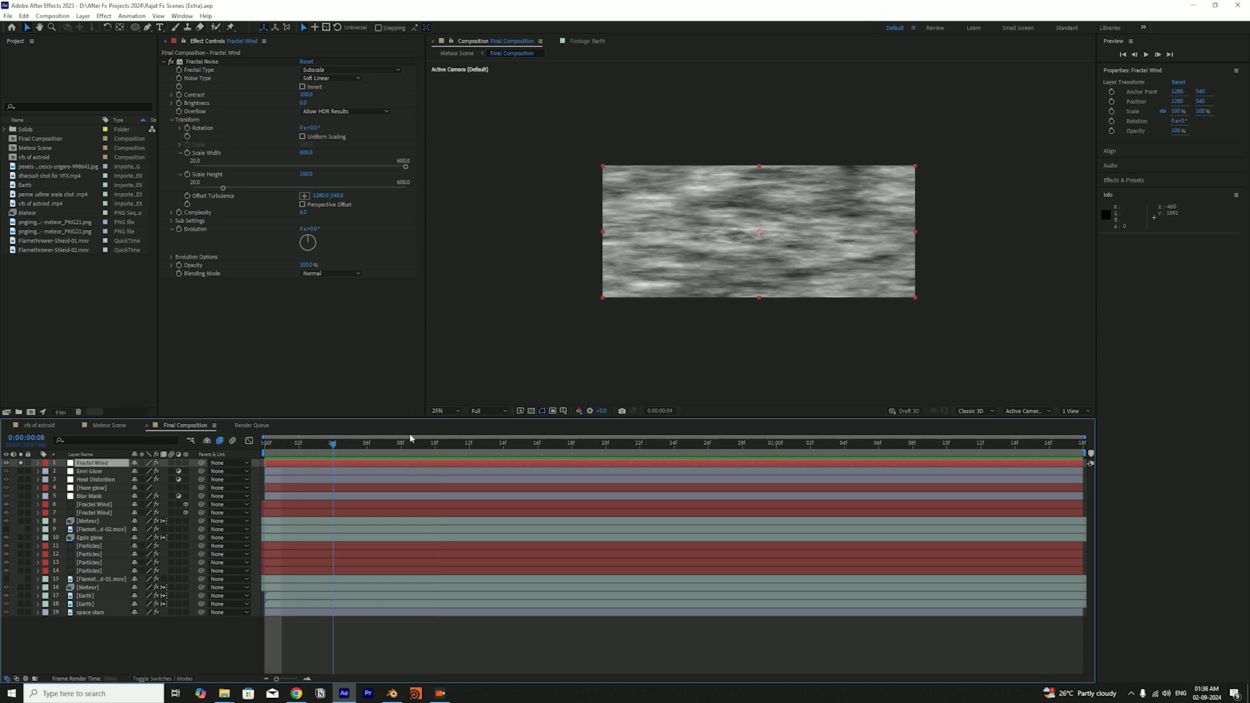
pyautogui.click(310, 357)
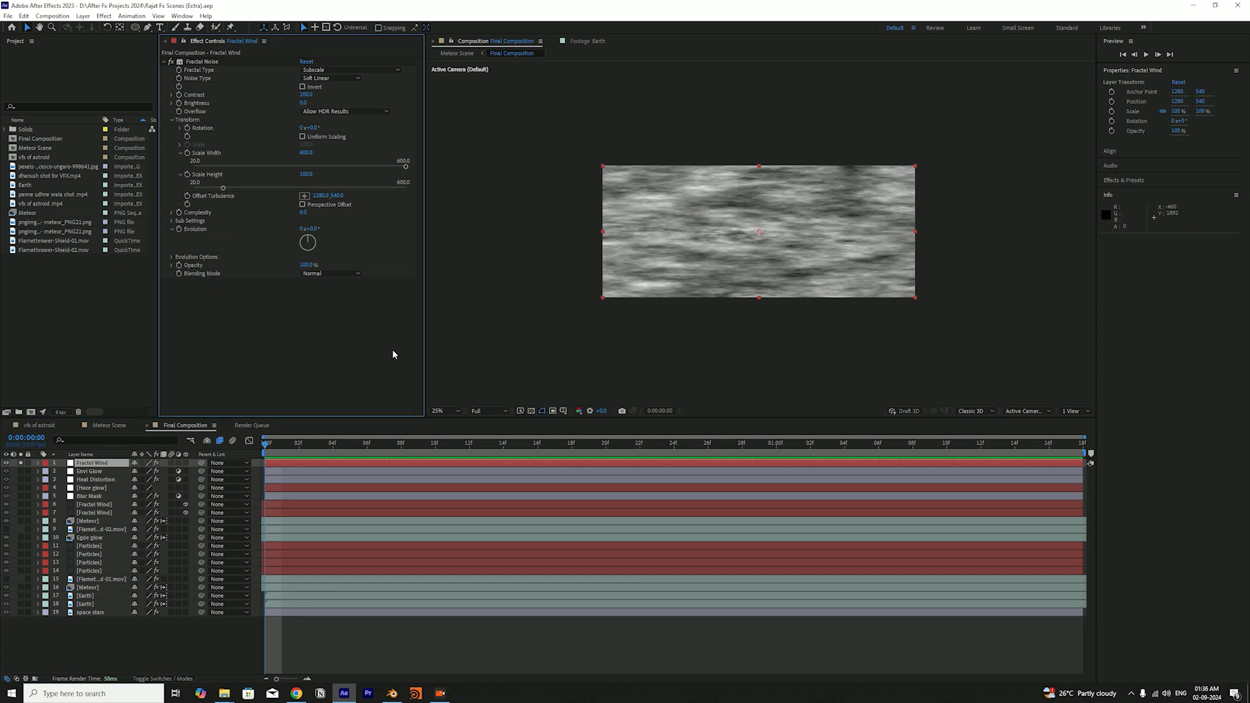
pyautogui.moveTo(319, 195); pyautogui.dragTo(254, 329)
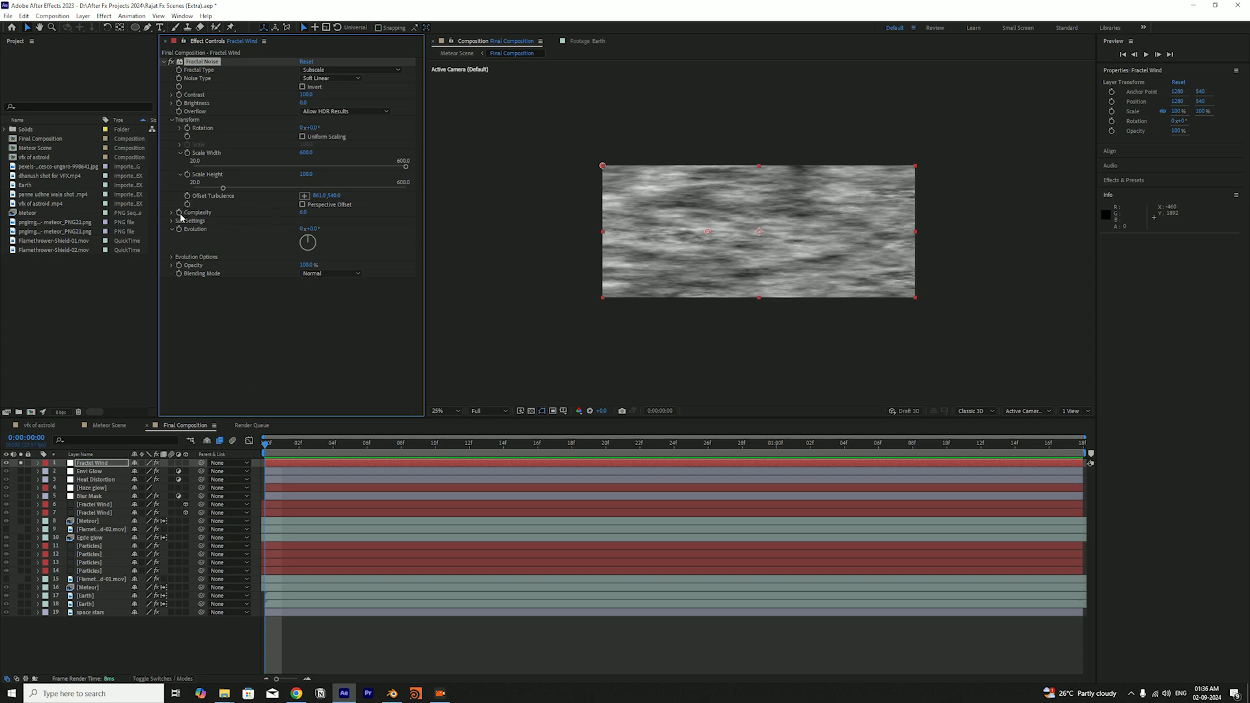
pyautogui.moveTo(272, 456); pyautogui.dragTo(1066, 446)
pyautogui.moveTo(326, 196); pyautogui.dragTo(1248, 254)
pyautogui.moveTo(320, 196); pyautogui.dragTo(911, 195)
pyautogui.moveTo(305, 195); pyautogui.dragTo(766, 454)
pyautogui.moveTo(319, 195); pyautogui.dragTo(298, 454)
pyautogui.click(206, 627)
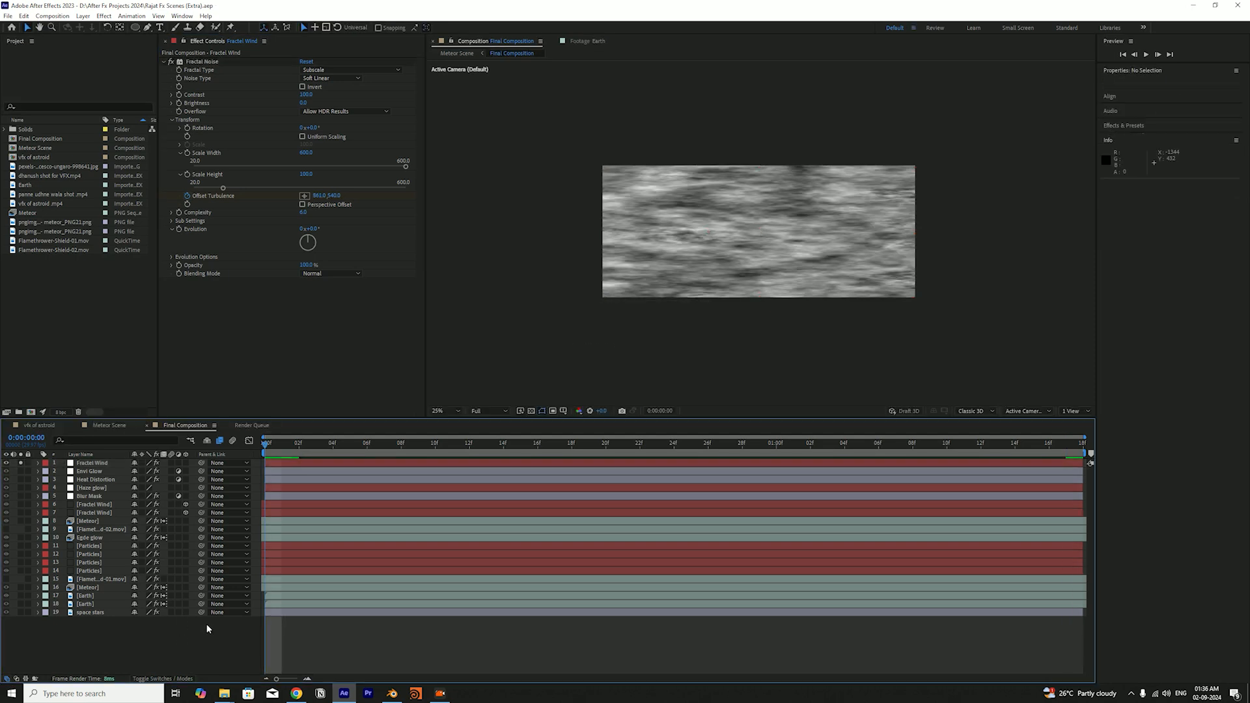
# Reduce the Fractal Noise Scale Width to about 580 and Scale Height to about 75, checking the streak animation in playback
pyautogui.press('space')
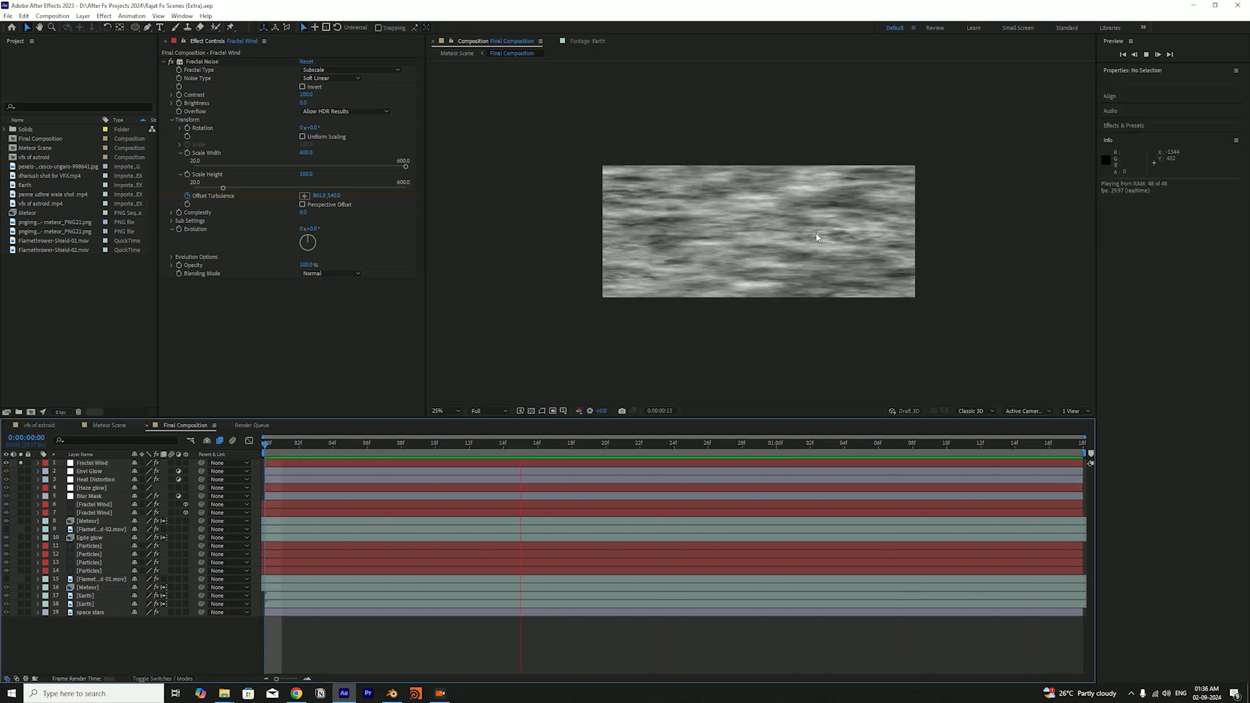
pyautogui.press('space')
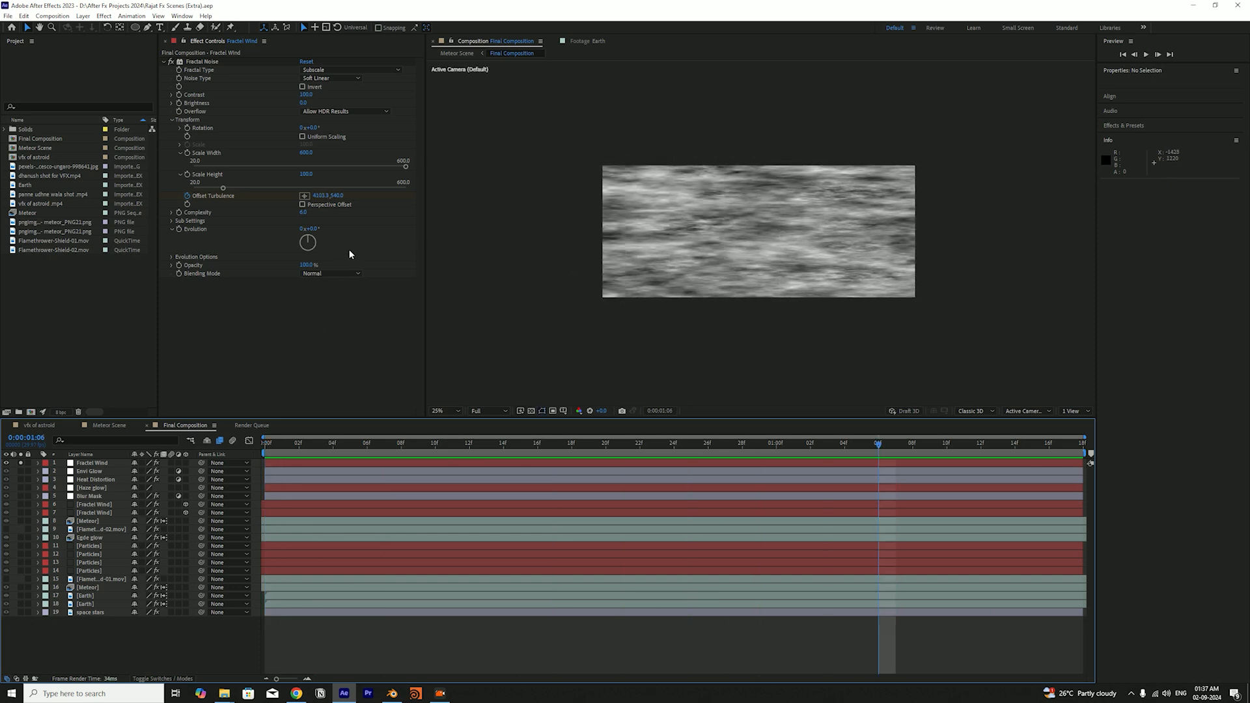
pyautogui.moveTo(306, 152)
pyautogui.mouseDown()
pyautogui.moveTo(323, 155)
pyautogui.moveTo(287, 167)
pyautogui.mouseUp()
pyautogui.press('space')
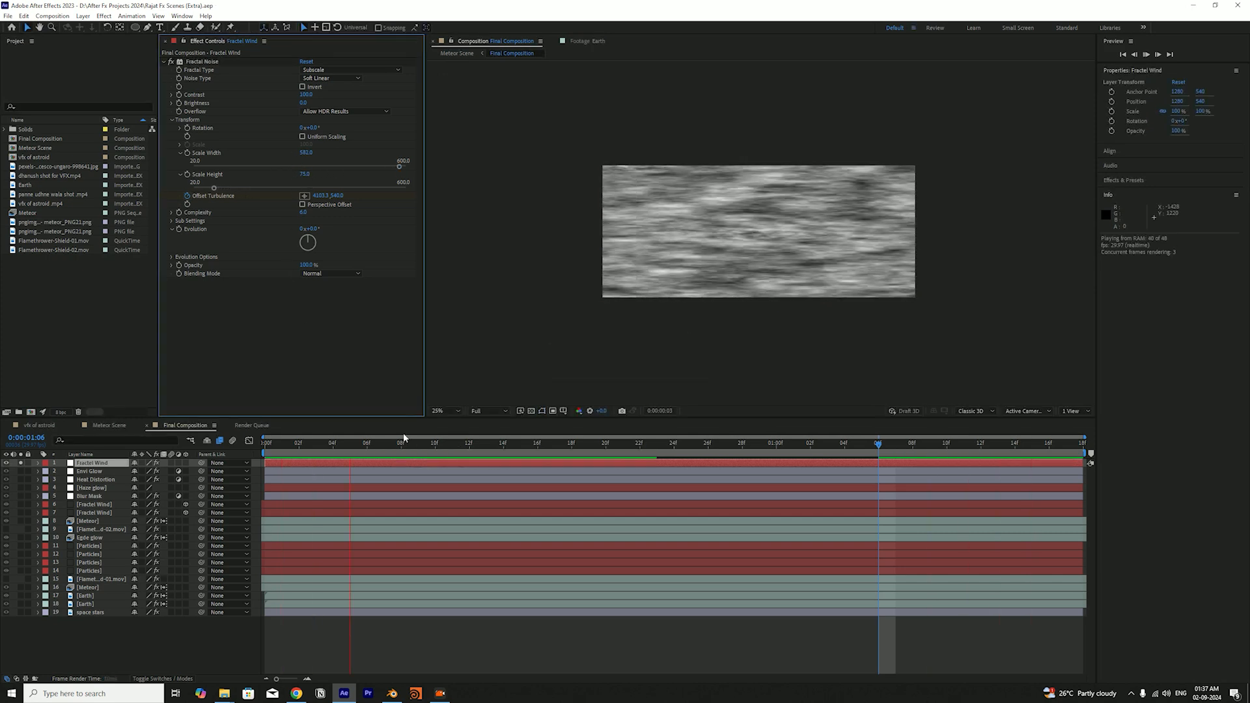
pyautogui.press('space')
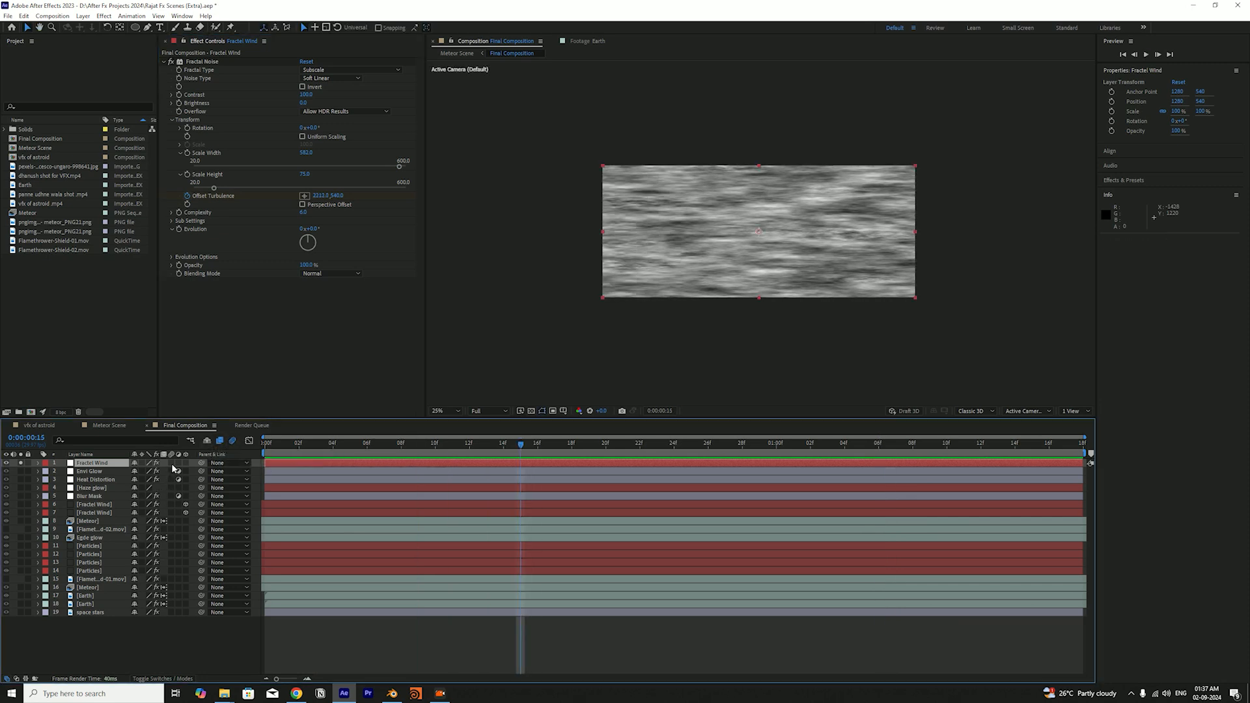
# Play and scrub the composition to examine how the stretched noise streaks move between its first and last frames
pyautogui.press('space')
pyautogui.press('space')
pyautogui.click(282, 453)
pyautogui.moveTo(282, 453); pyautogui.dragTo(205, 468)
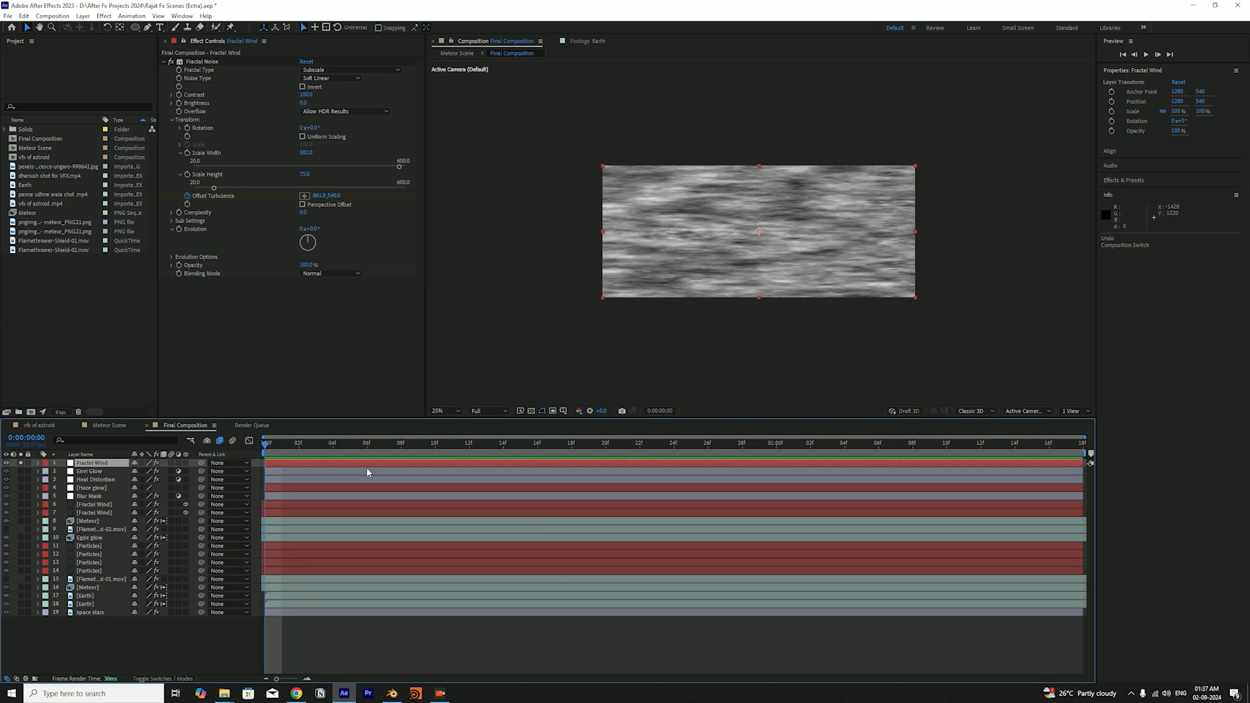
pyautogui.moveTo(267, 447); pyautogui.dragTo(898, 480)
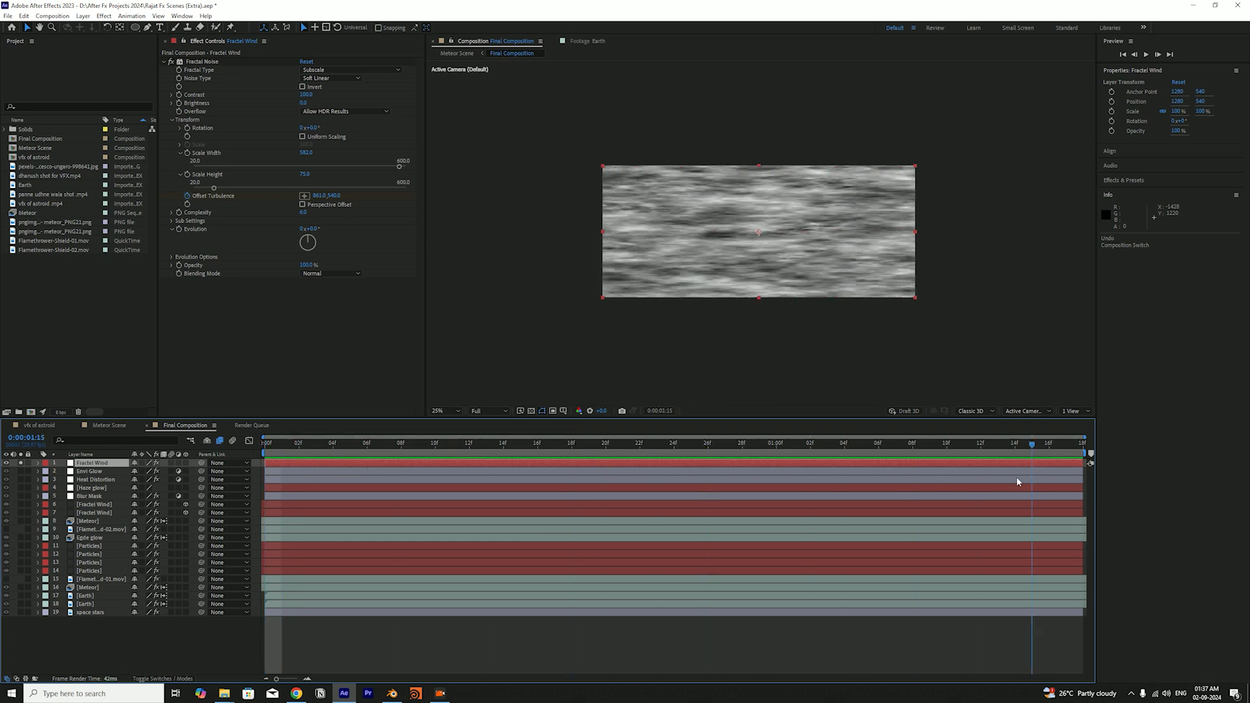
pyautogui.press('space')
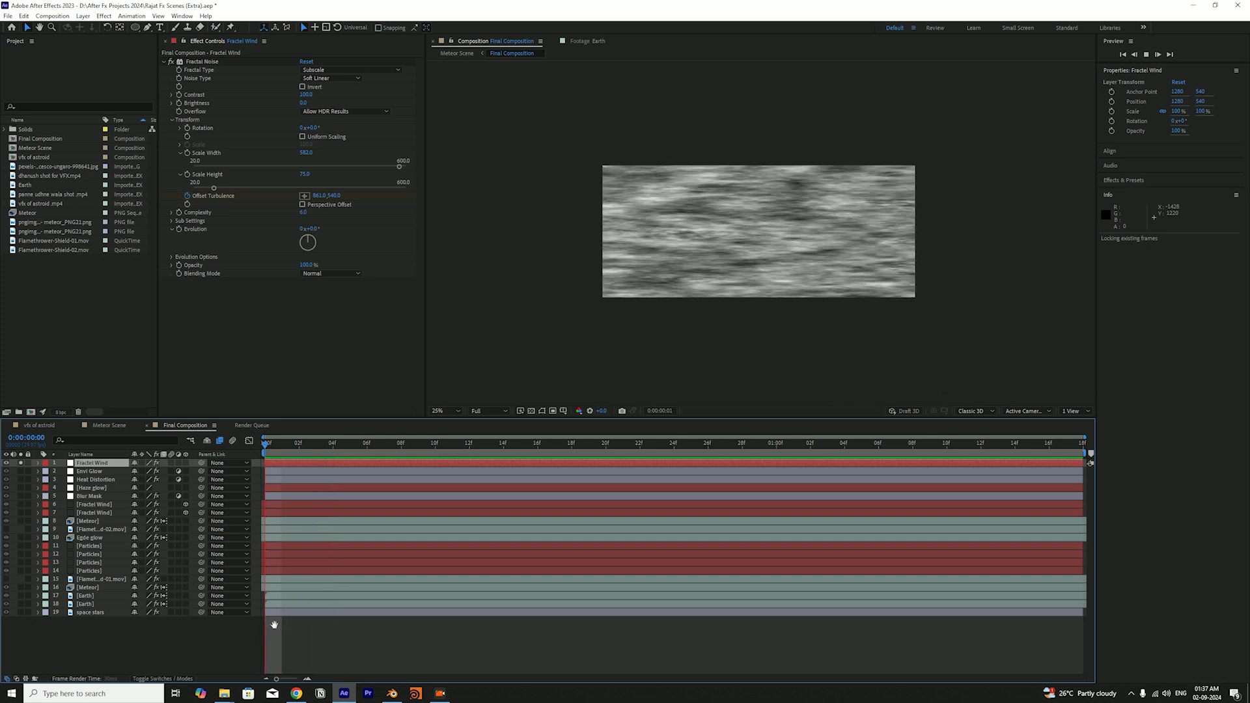
pyautogui.press('space')
pyautogui.moveTo(284, 445); pyautogui.dragTo(233, 442)
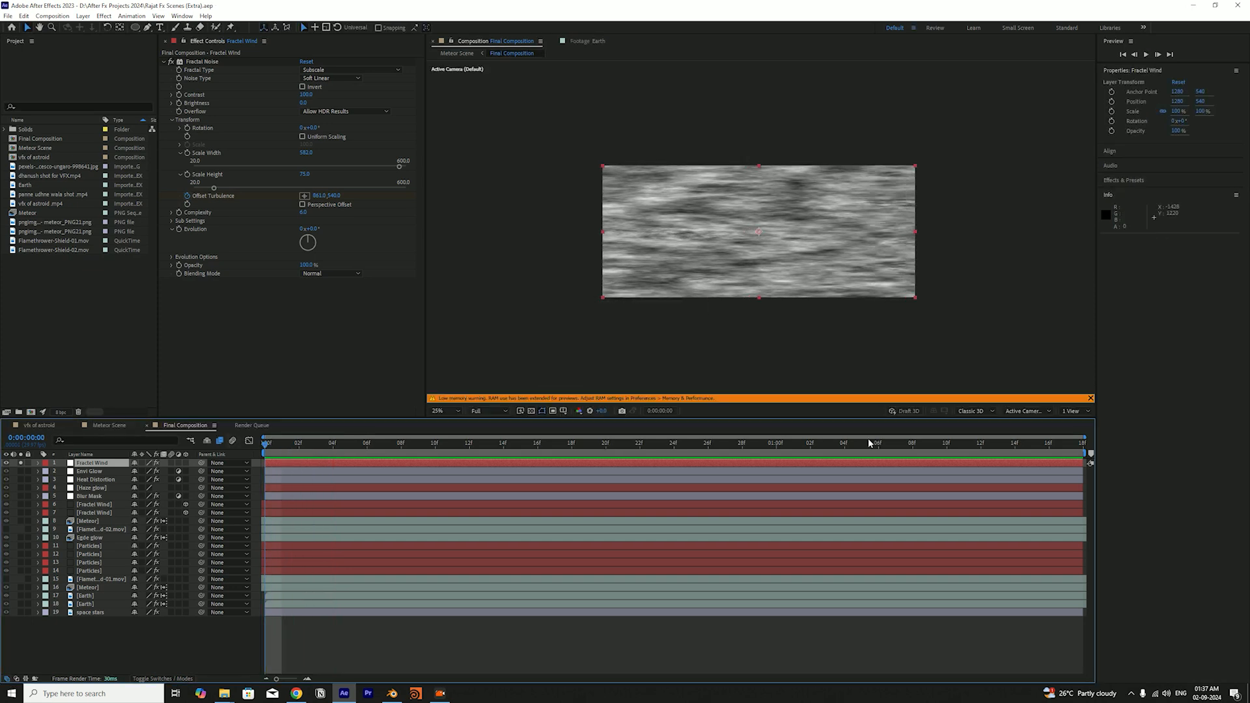
# Dismiss the memory warning, lower the composition preview resolution to Half, and save the project
pyautogui.click(1091, 398)
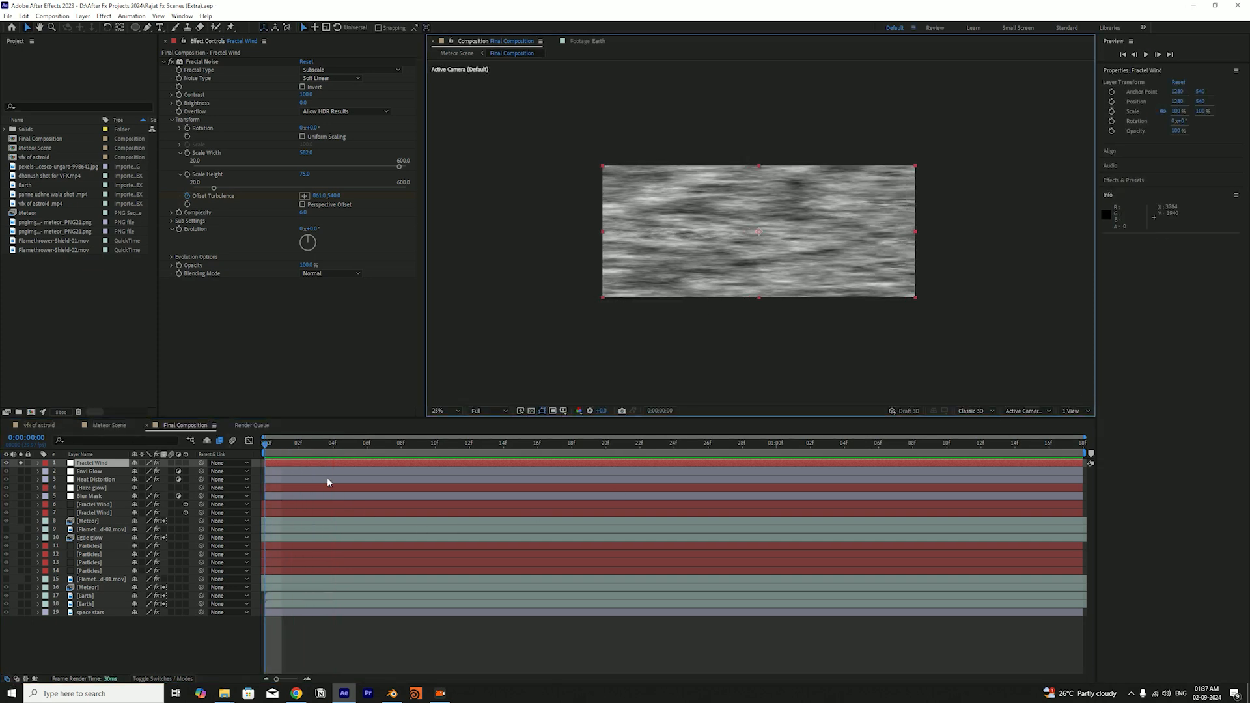
pyautogui.click(482, 411)
pyautogui.click(492, 445)
pyautogui.press('space')
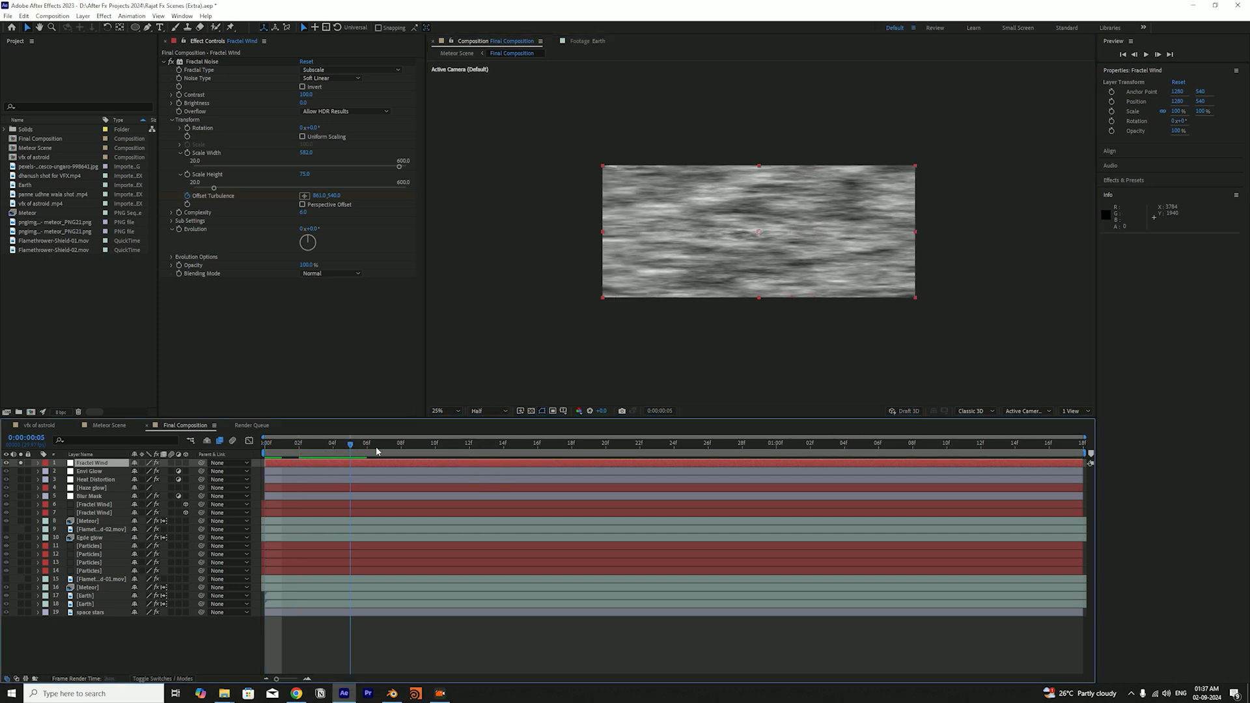
pyautogui.press('space')
pyautogui.hotkey('ctrl', 's')
# Check the effects on an original Fractal Wind layer and apply Fast Box Blur to the new Fractal Wind layer
pyautogui.click(103, 513)
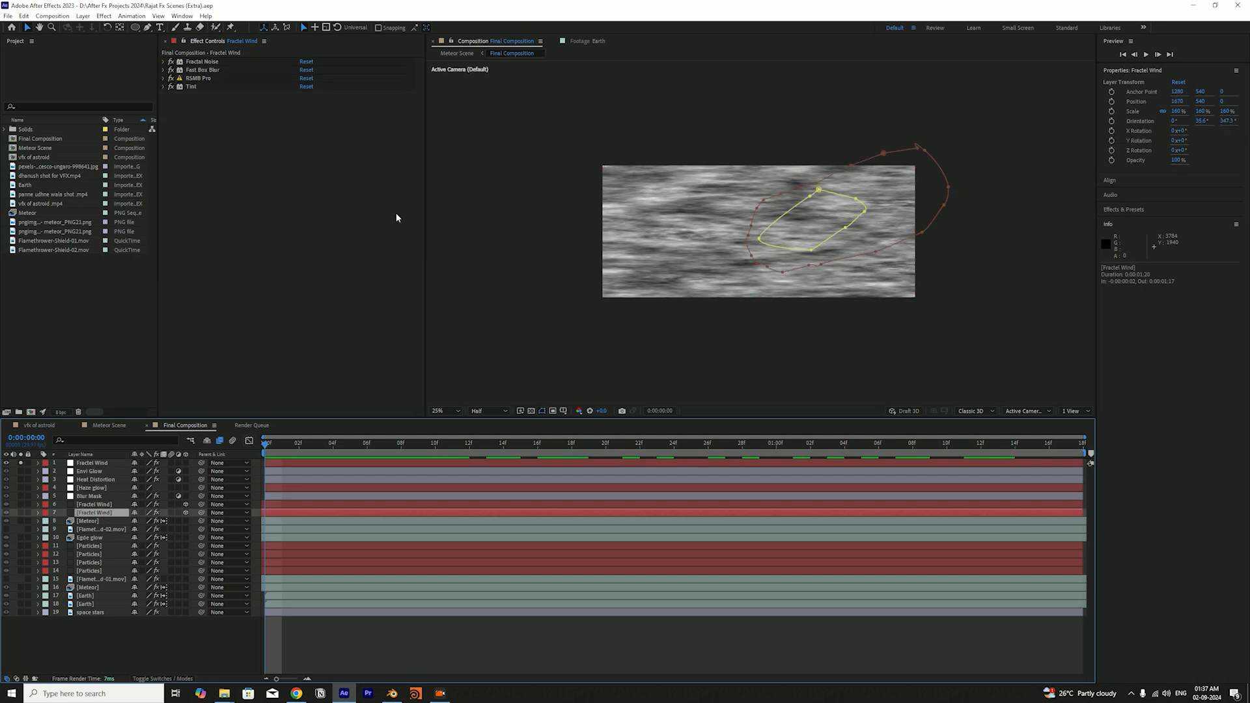
pyautogui.click(101, 464)
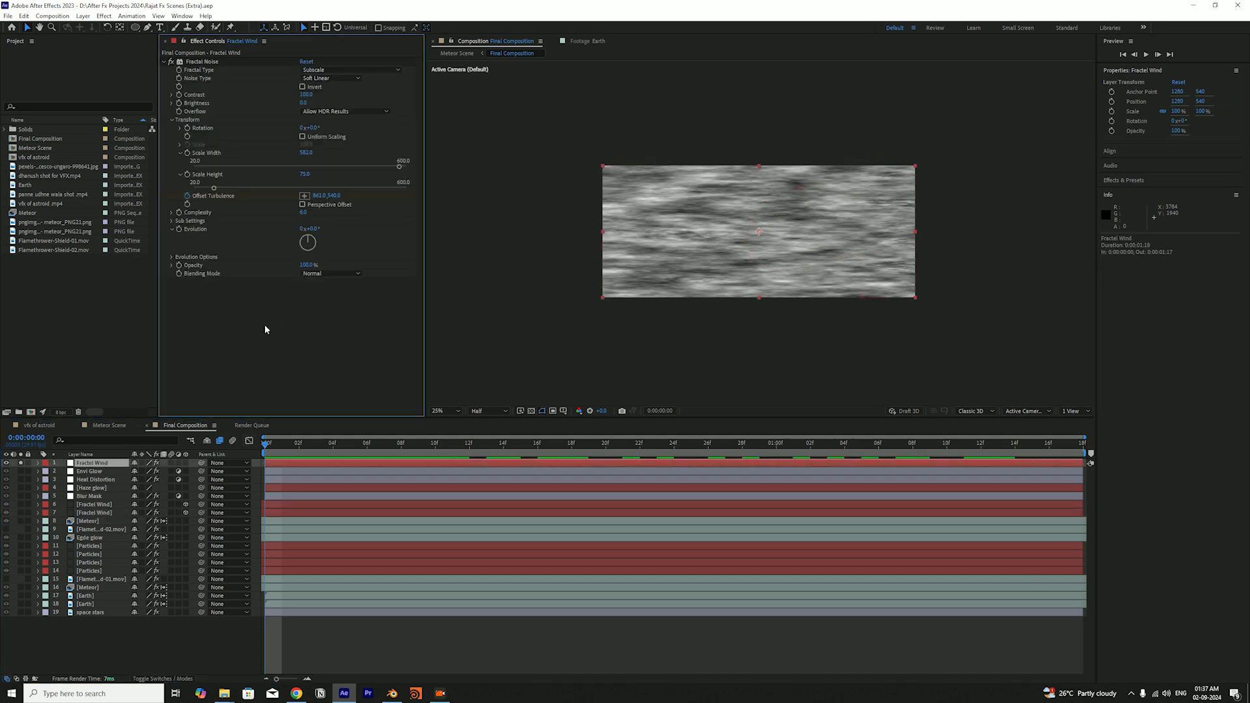
pyautogui.hotkey('ctrl', 'space')
pyautogui.write('fast')
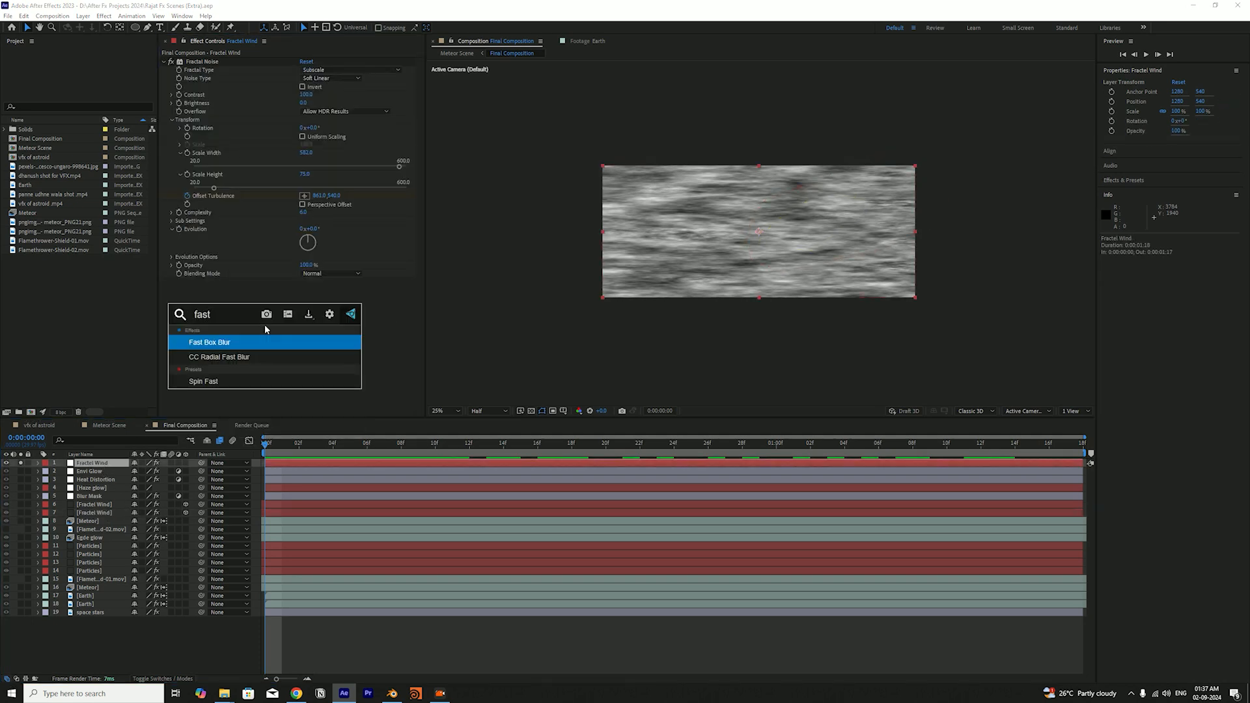
pyautogui.press('Return')
# Set the Fast Box Blur radius to 3 and scrub the timeline to check the softened streaks
pyautogui.click(300, 291)
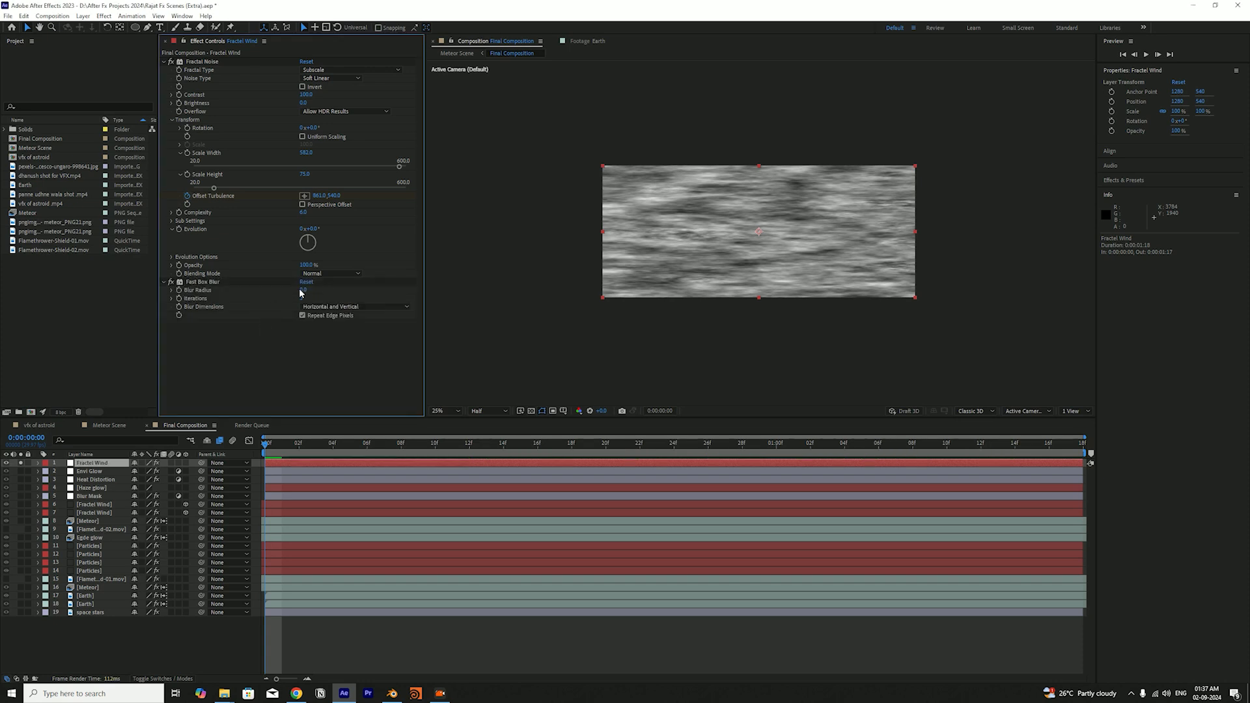
pyautogui.click(301, 291)
pyautogui.press('Return')
pyautogui.click(304, 290)
pyautogui.write('3')
pyautogui.press('Return')
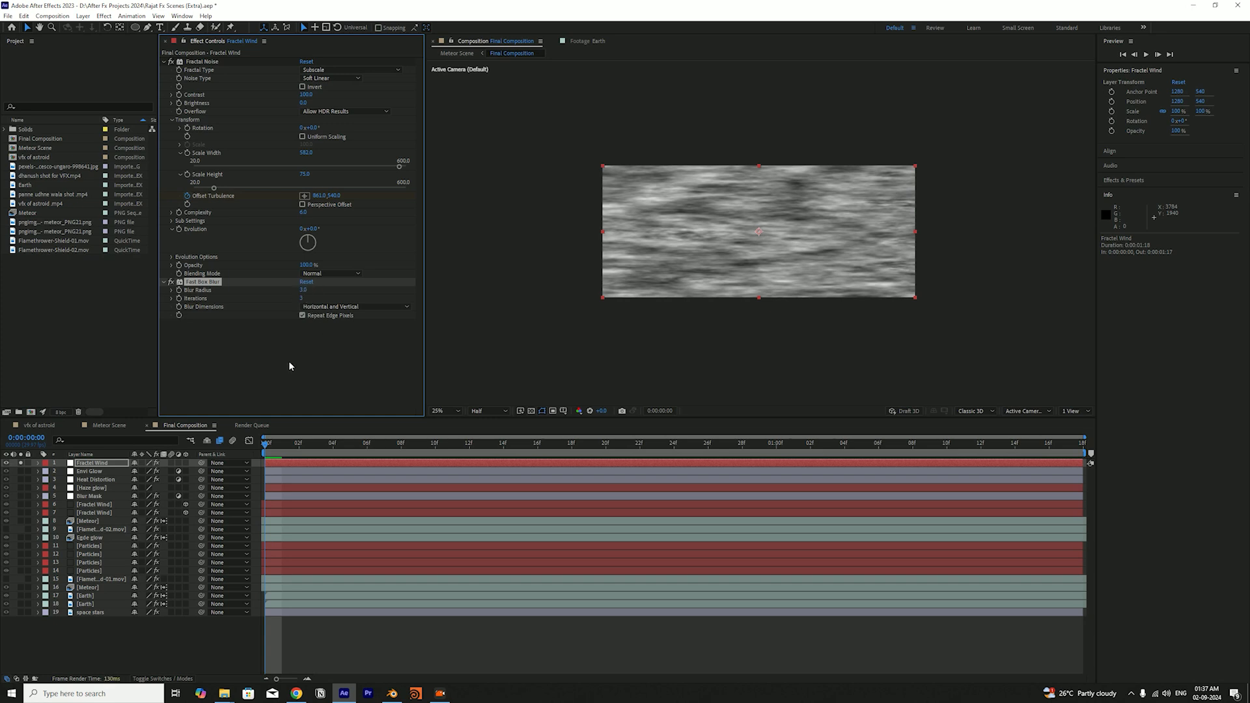
pyautogui.click(283, 445)
pyautogui.moveTo(285, 448)
pyautogui.mouseDown()
pyautogui.moveTo(938, 455)
pyautogui.moveTo(550, 455)
pyautogui.moveTo(584, 434)
pyautogui.moveTo(375, 456)
pyautogui.moveTo(266, 449)
pyautogui.mouseUp()
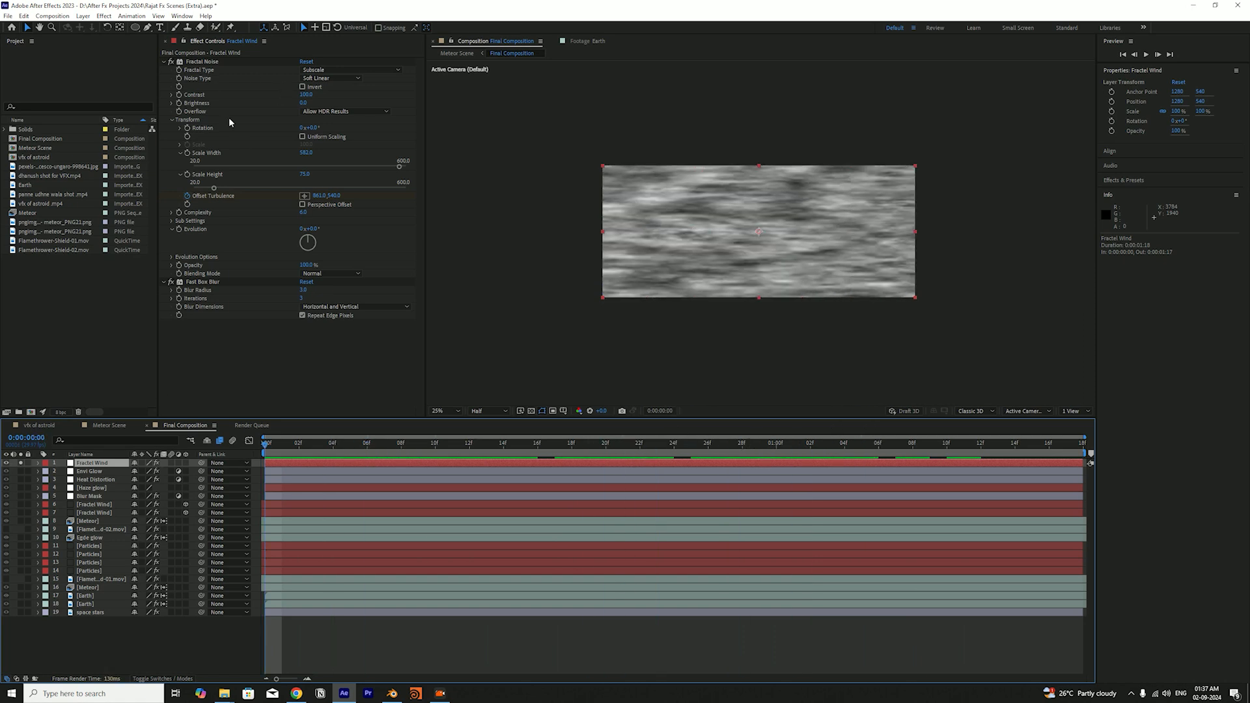
# Start a Pen tool mask on the new Fractal Wind layer with two points along the upper edge of the streaks
pyautogui.click(251, 343)
pyautogui.press('g')
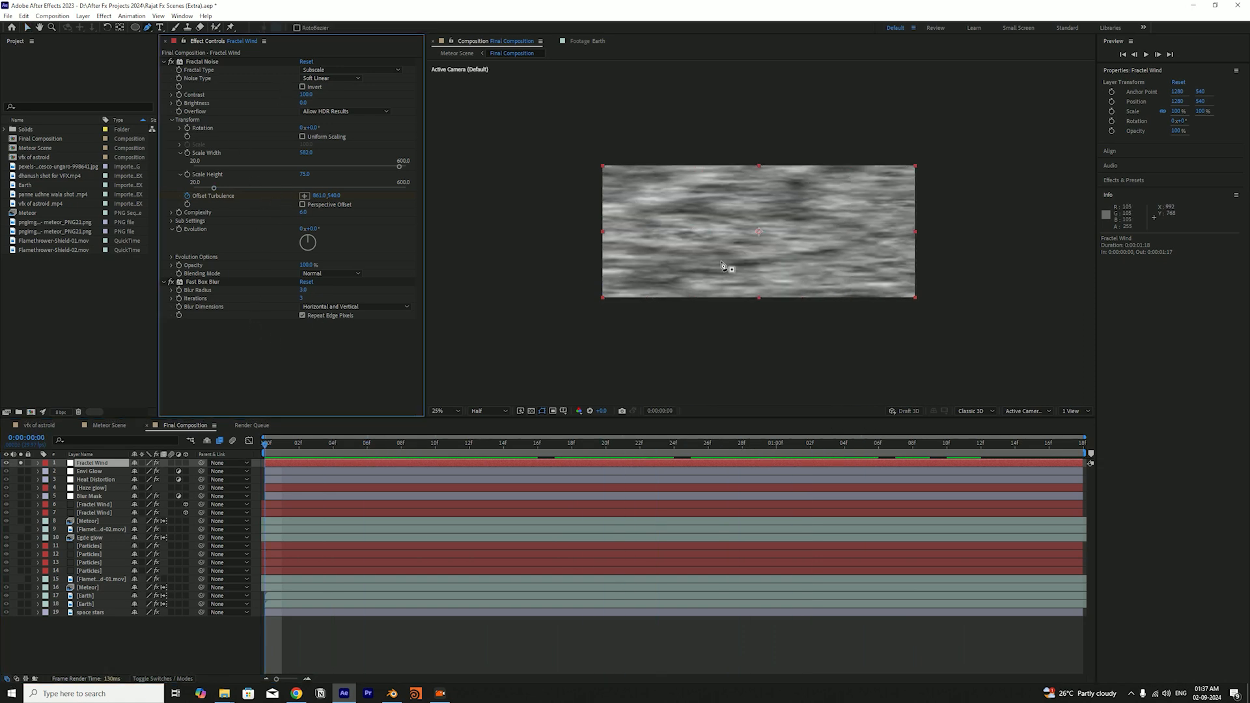
pyautogui.click(650, 211)
pyautogui.click(704, 206)
pyautogui.click(805, 200)
pyautogui.click(855, 202)
pyautogui.click(906, 259)
pyautogui.click(871, 275)
pyautogui.click(820, 253)
pyautogui.click(769, 252)
pyautogui.click(708, 258)
pyautogui.click(662, 259)
pyautogui.hotkey('ctrl', 'z')
pyautogui.hotkey('ctrl', 'z')
pyautogui.hotkey('ctrl', 'z')
pyautogui.hotkey('ctrl', 'z')
pyautogui.hotkey('ctrl', 'z')
pyautogui.hotkey('ctrl', 'z')
pyautogui.hotkey('ctrl', 'z')
pyautogui.hotkey('ctrl', 'z')
# Complete a closed mask around a horizontal band across the frame's middle, tapering to a tip beyond the frame's far side
pyautogui.click(763, 207)
pyautogui.click(822, 206)
pyautogui.moveTo(869, 207)
pyautogui.mouseDown()
pyautogui.moveTo(899, 250)
pyautogui.moveTo(872, 263)
pyautogui.mouseUp()
pyautogui.moveTo(852, 263); pyautogui.dragTo(814, 261)
pyautogui.click(780, 260)
pyautogui.click(723, 256)
pyautogui.click(671, 254)
pyautogui.click(639, 252)
pyautogui.click(595, 251)
pyautogui.moveTo(548, 240); pyautogui.dragTo(544, 227)
pyautogui.moveTo(557, 213)
pyautogui.mouseDown()
pyautogui.moveTo(595, 204)
pyautogui.moveTo(626, 205)
pyautogui.mouseUp()
pyautogui.click(653, 211)
pyautogui.moveTo(899, 243); pyautogui.dragTo(959, 229)
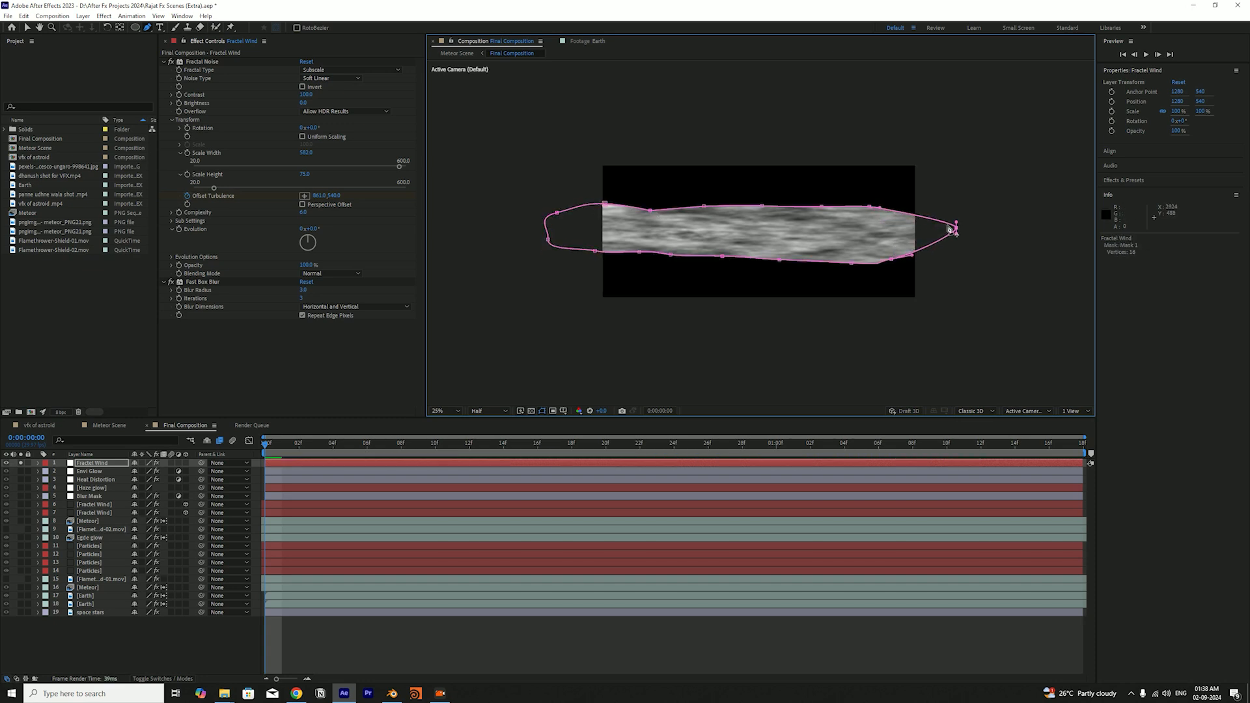
# Set the new Fractal Wind layer's blending mode to Screen and turn off its solo to show the full scene
pyautogui.click(92, 463)
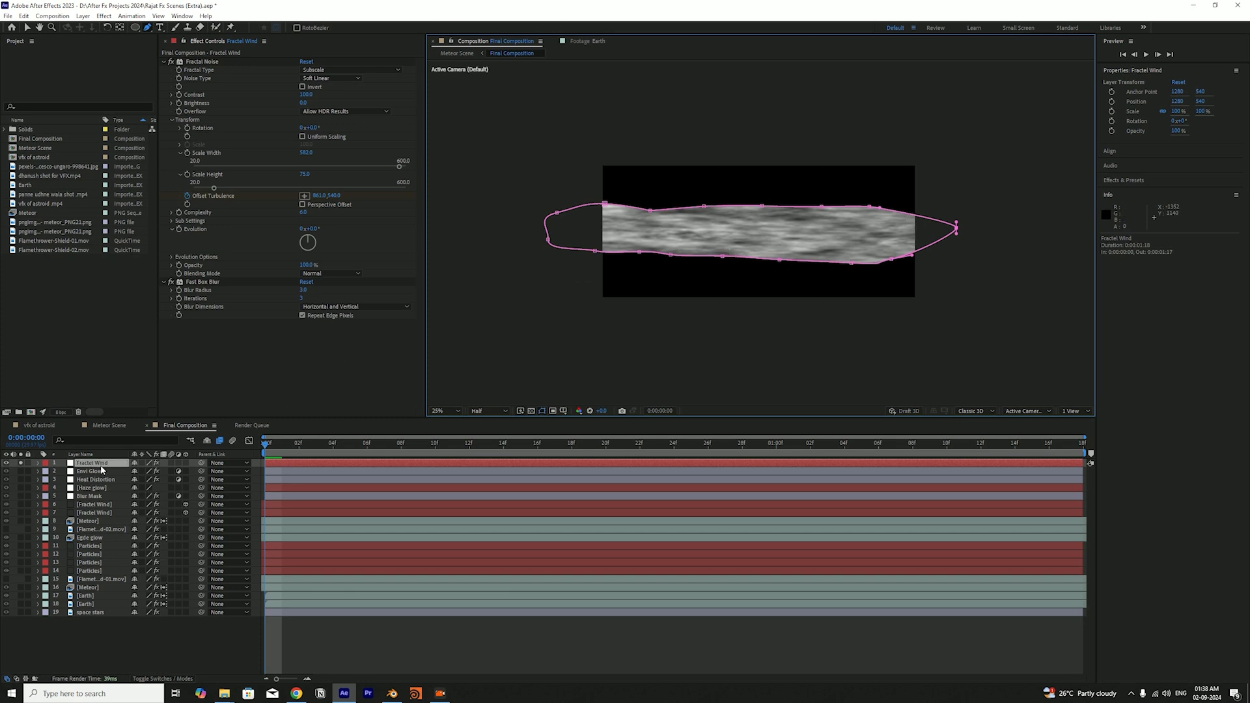
pyautogui.press('F4')
pyautogui.click(143, 463)
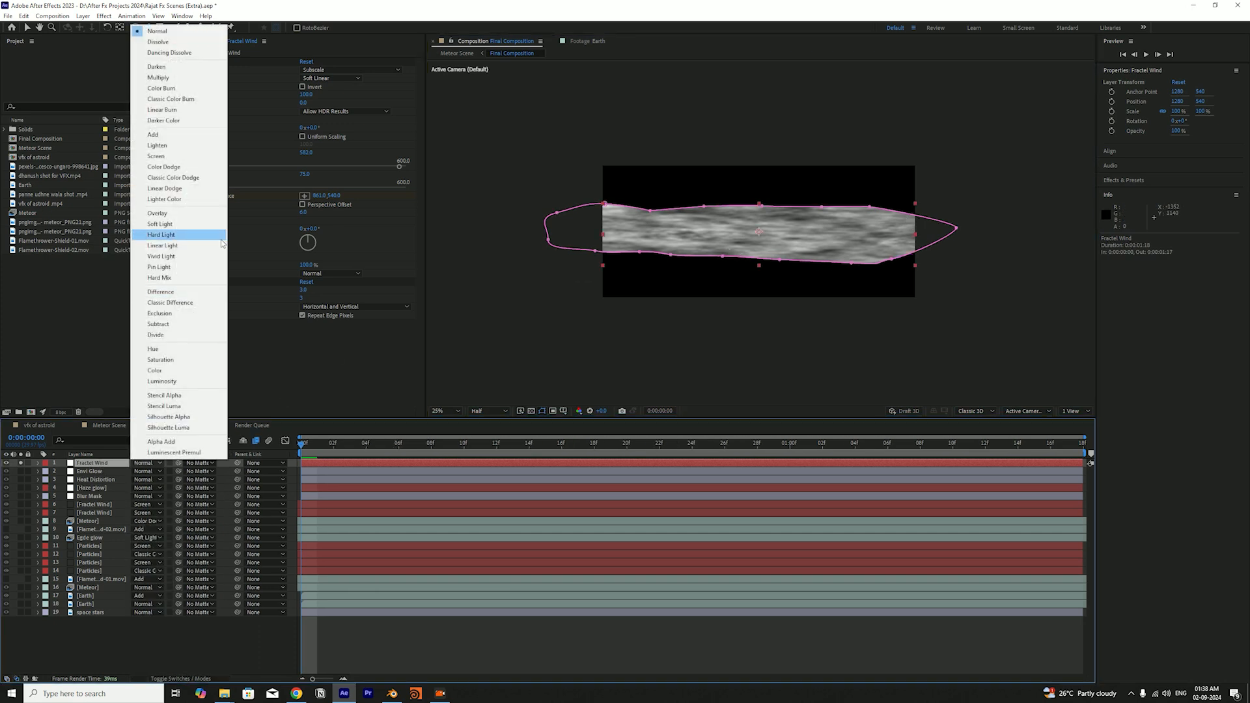
pyautogui.click(198, 156)
pyautogui.click(21, 463)
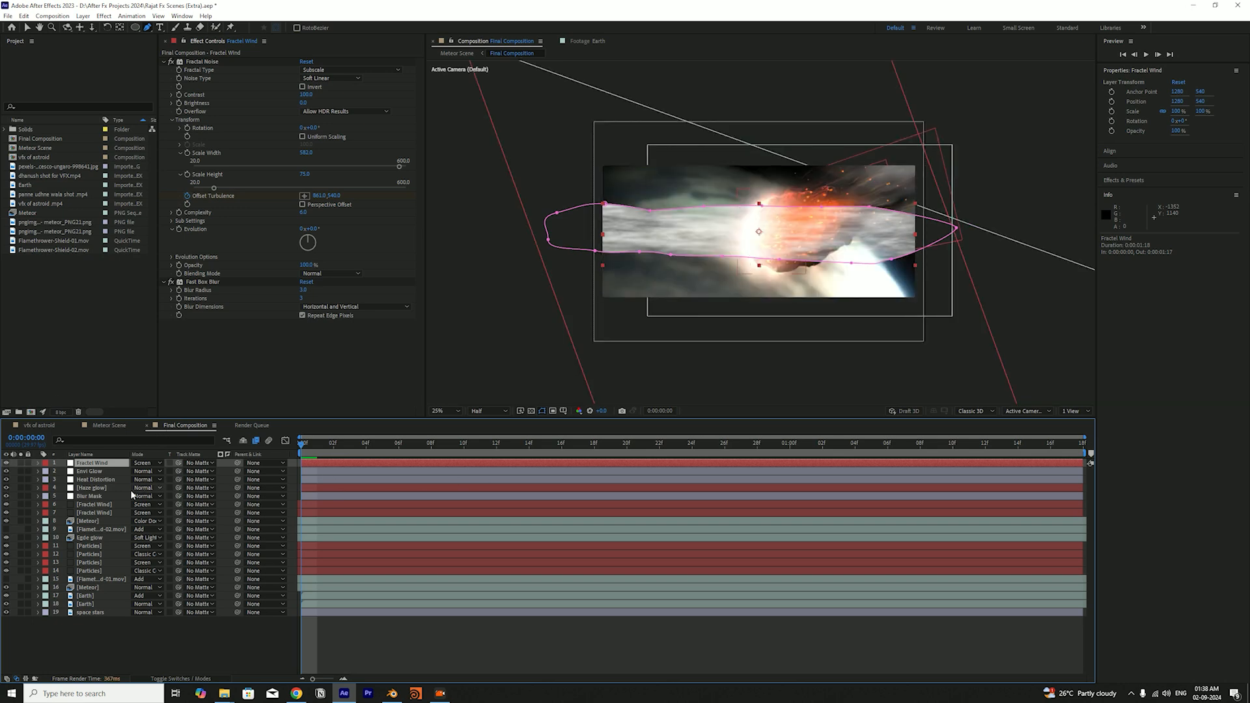
# Feather the new Fractal Wind layer's mask by about 140 pixels to soften its edges
pyautogui.press('f')
pyautogui.moveTo(148, 480); pyautogui.dragTo(226, 480)
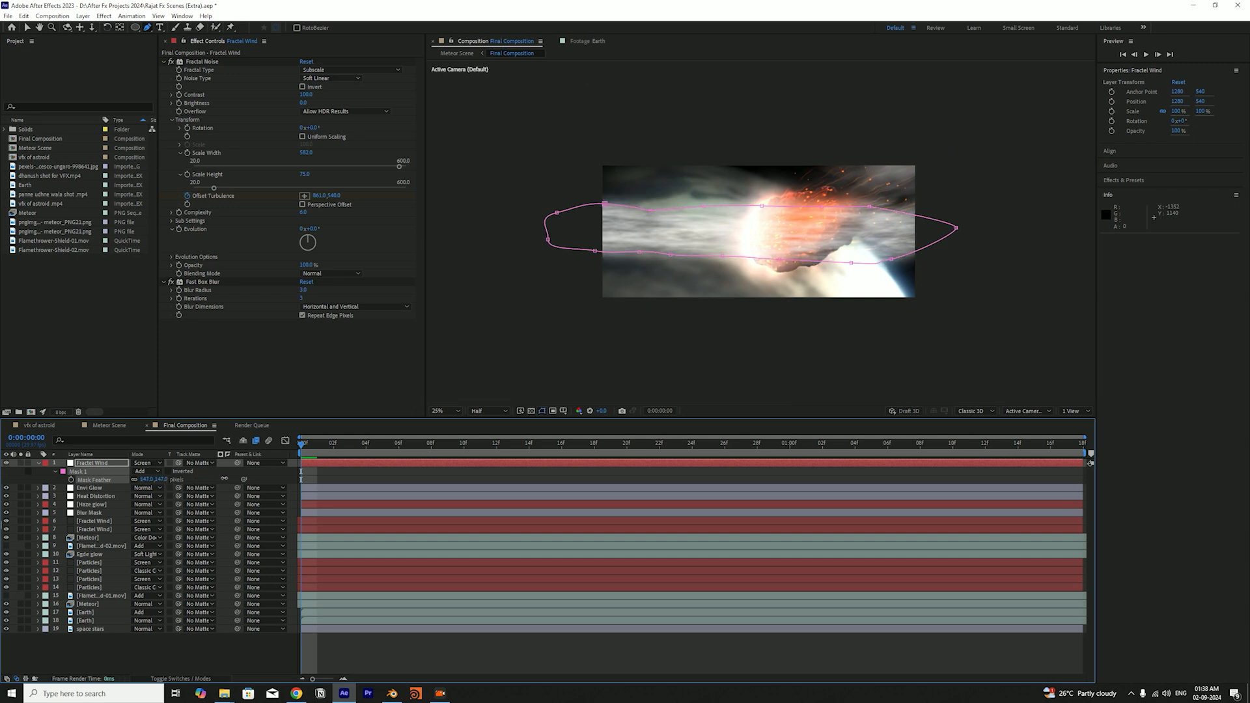
pyautogui.click(226, 480)
# Reduce the new Fractal Wind layer's opacity to about 56% and preview the blended wind over the meteor
pyautogui.click(126, 466)
pyautogui.press('t')
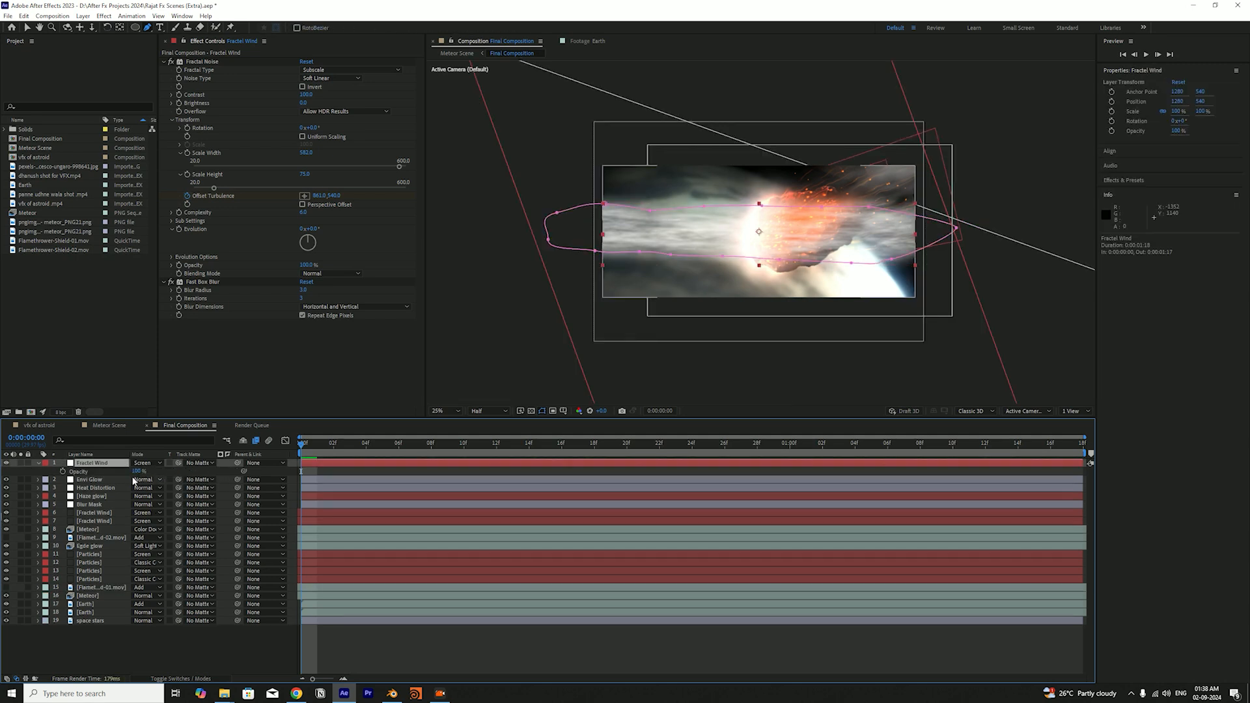
pyautogui.moveTo(135, 471); pyautogui.dragTo(113, 471)
pyautogui.click(308, 471)
pyautogui.press('space')
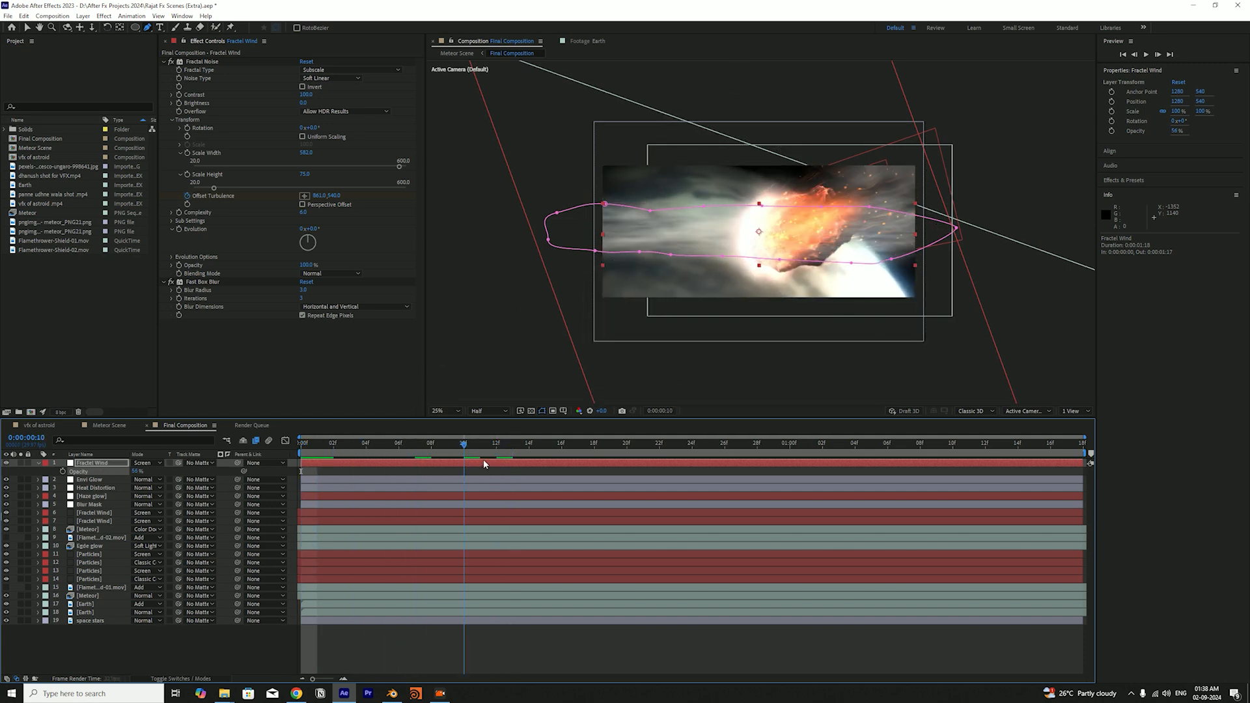
pyautogui.moveTo(519, 458); pyautogui.dragTo(445, 461)
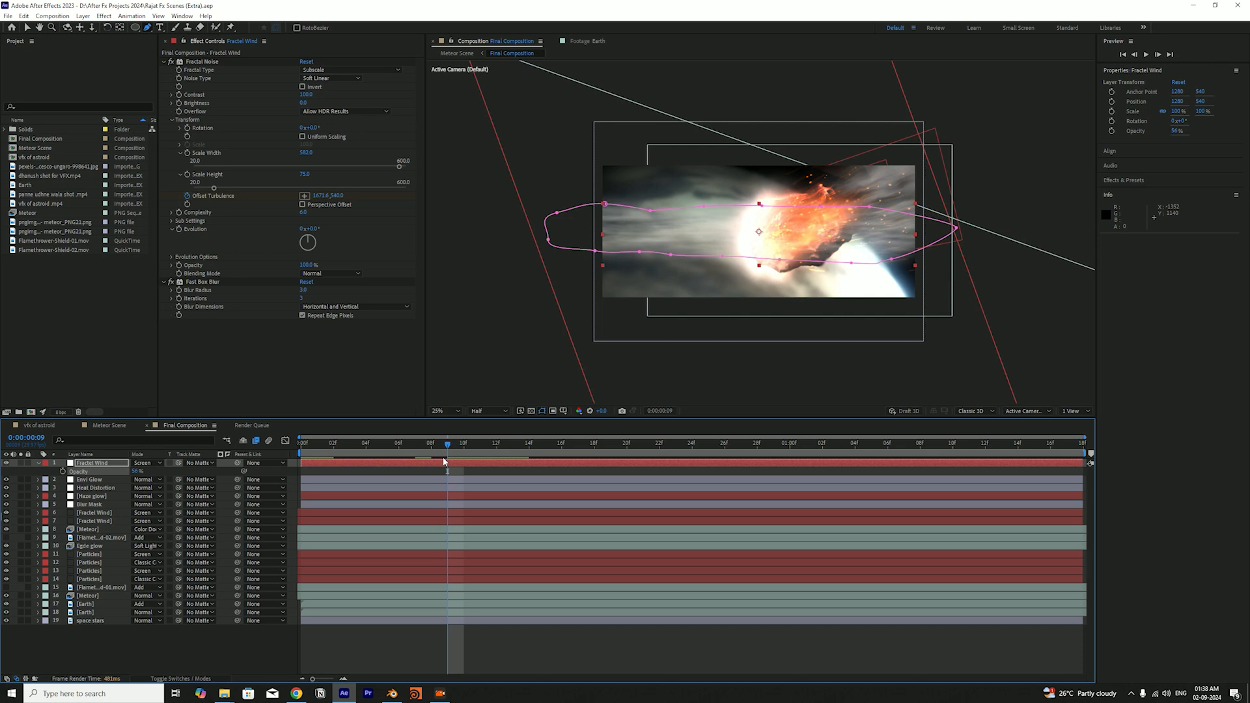
# Solo the new Fractal Wind layer and play and scrub the timeline to examine its masked streak motion
pyautogui.click(94, 464)
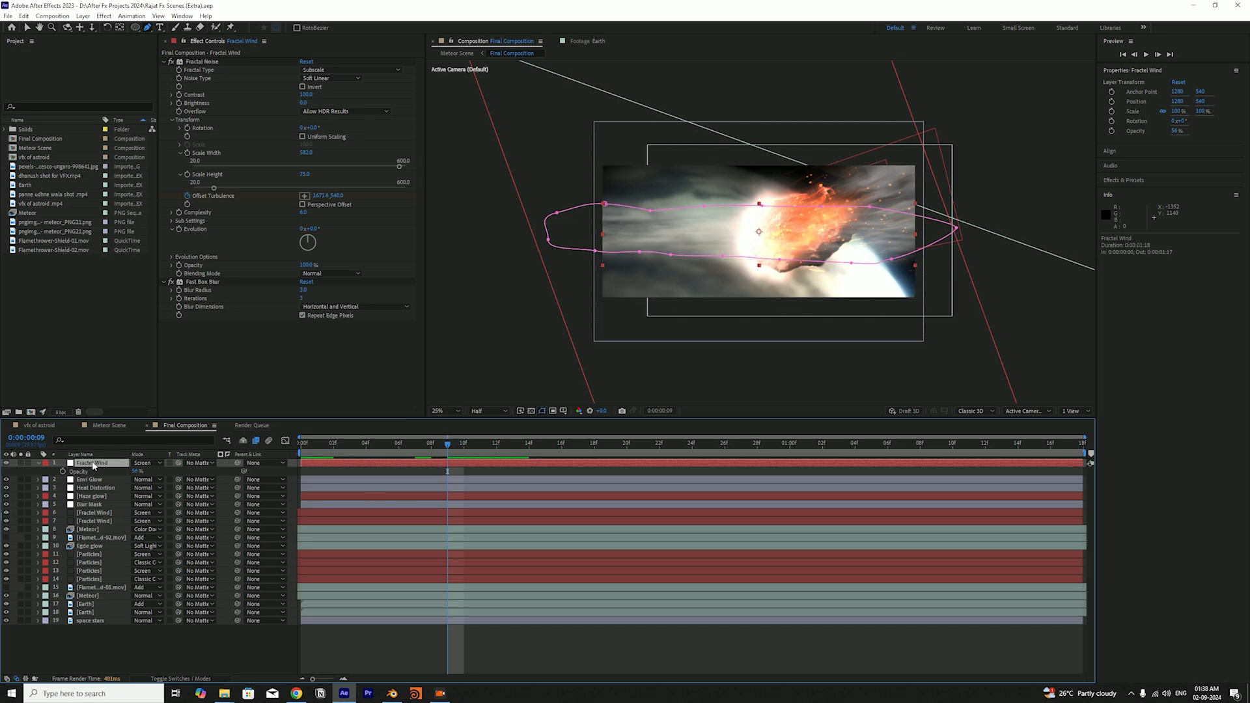
pyautogui.click(20, 463)
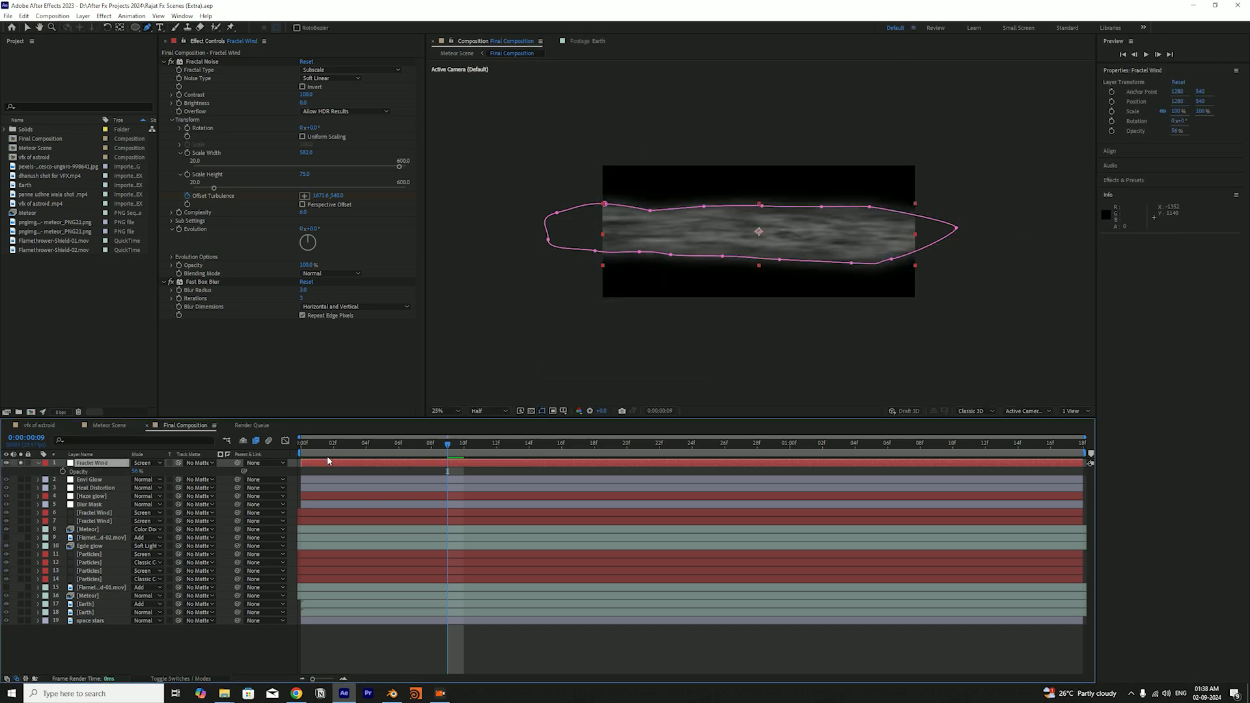
pyautogui.moveTo(354, 448); pyautogui.dragTo(285, 467)
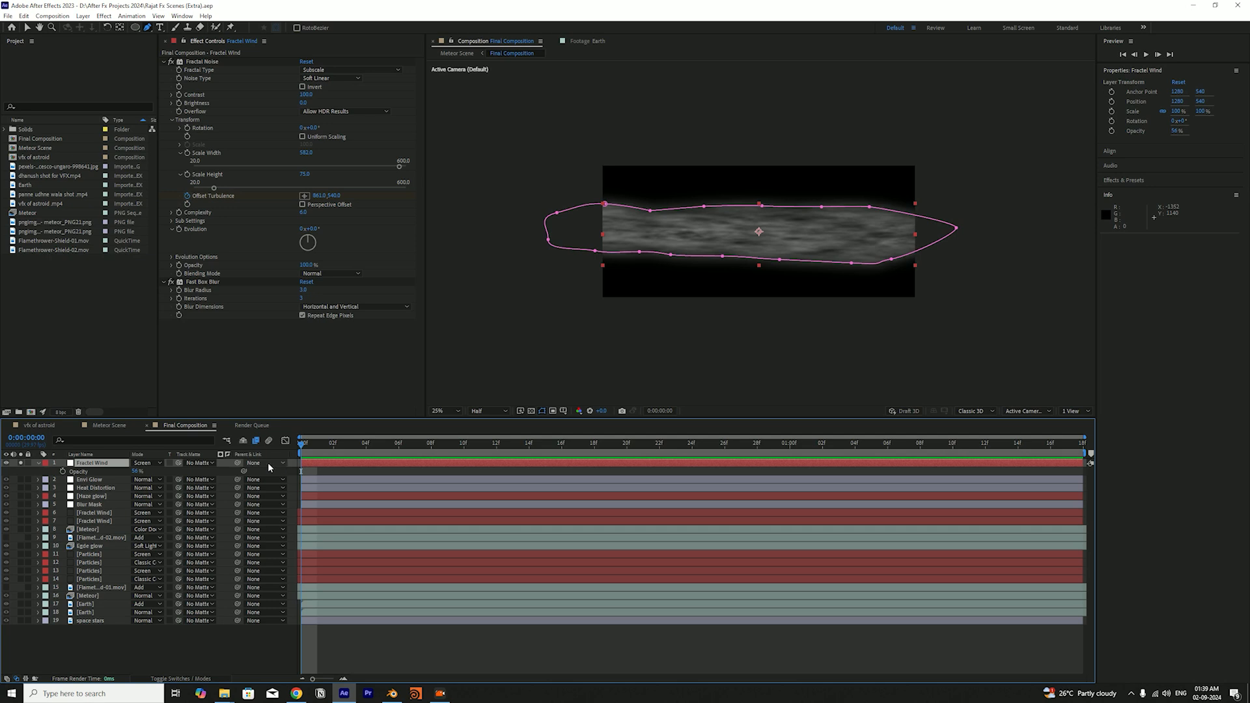
pyautogui.press('space')
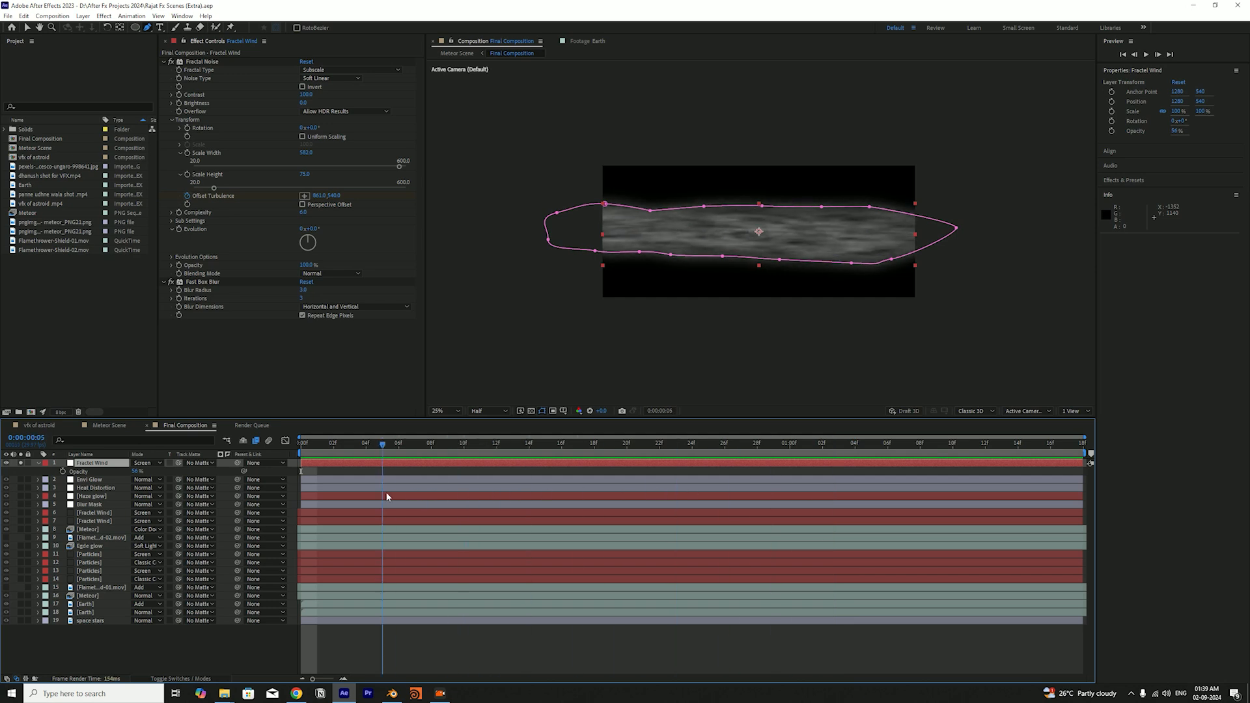
pyautogui.press('space')
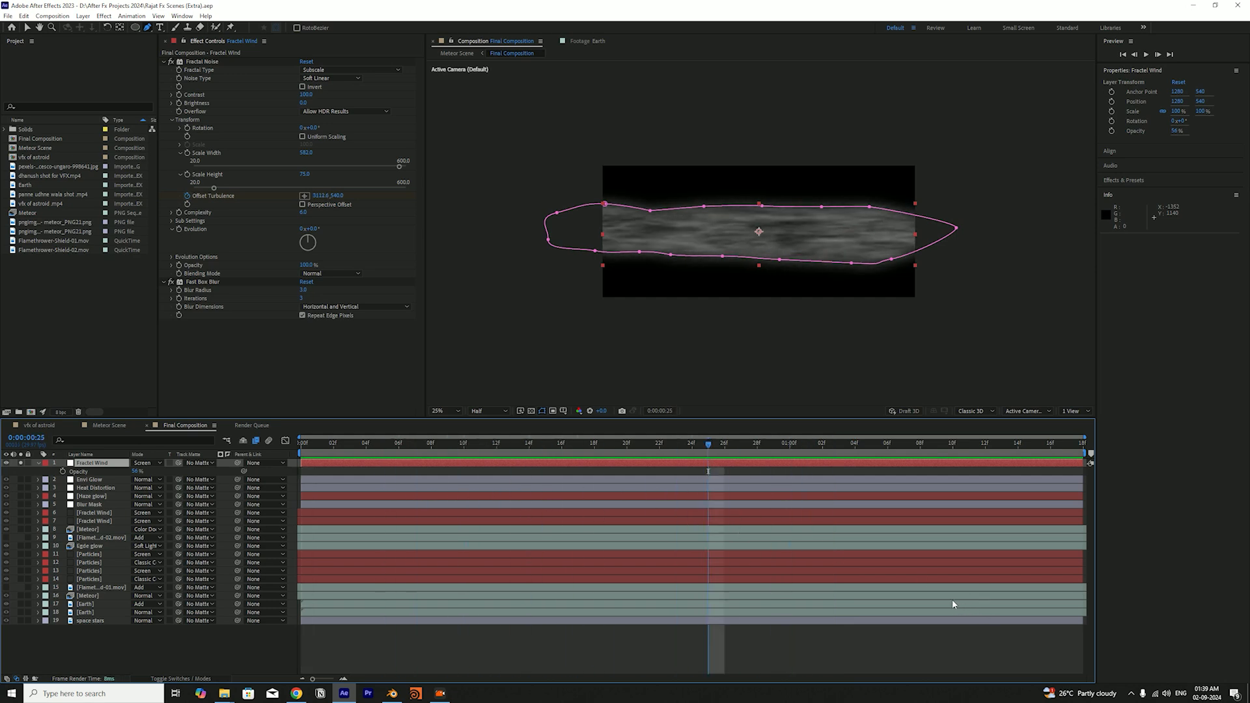
pyautogui.click(632, 447)
pyautogui.moveTo(651, 448)
pyautogui.mouseDown()
pyautogui.moveTo(703, 448)
pyautogui.moveTo(666, 454)
pyautogui.moveTo(863, 514)
pyautogui.moveTo(600, 497)
pyautogui.mouseUp()
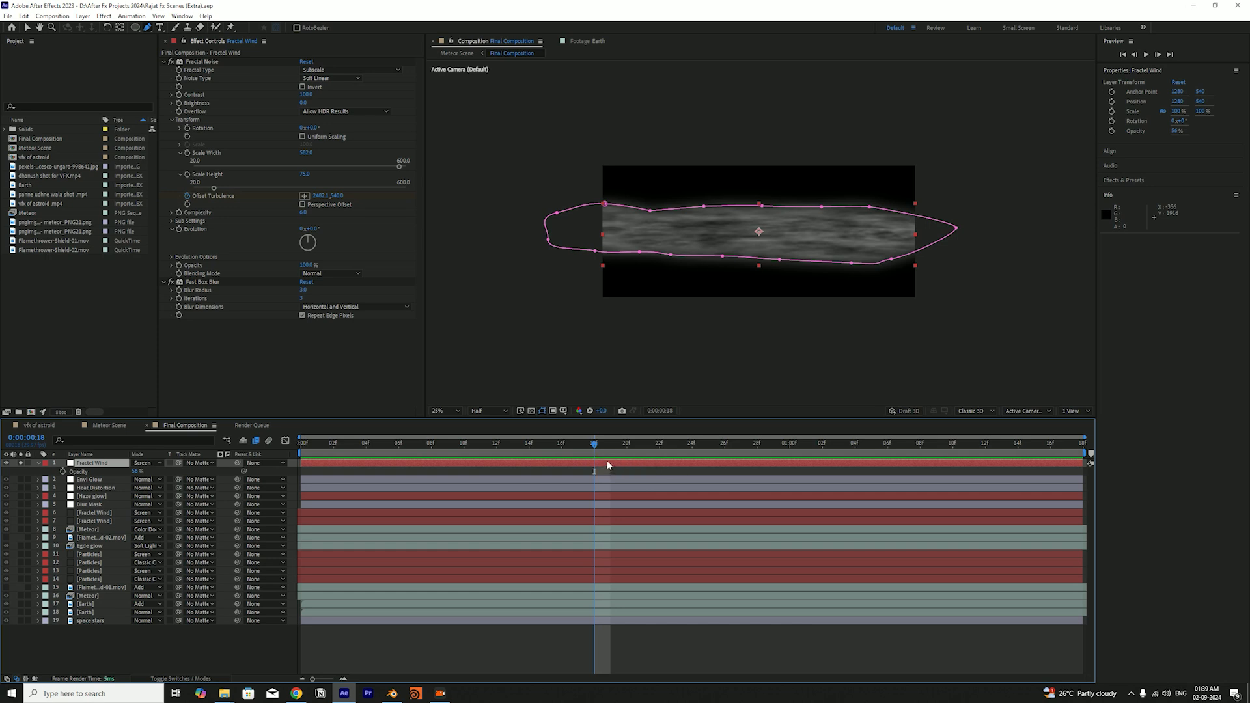
# Delete the new demonstration Fractal Wind layer from the Final Composition
pyautogui.press('pageup')
pyautogui.press('pageup')
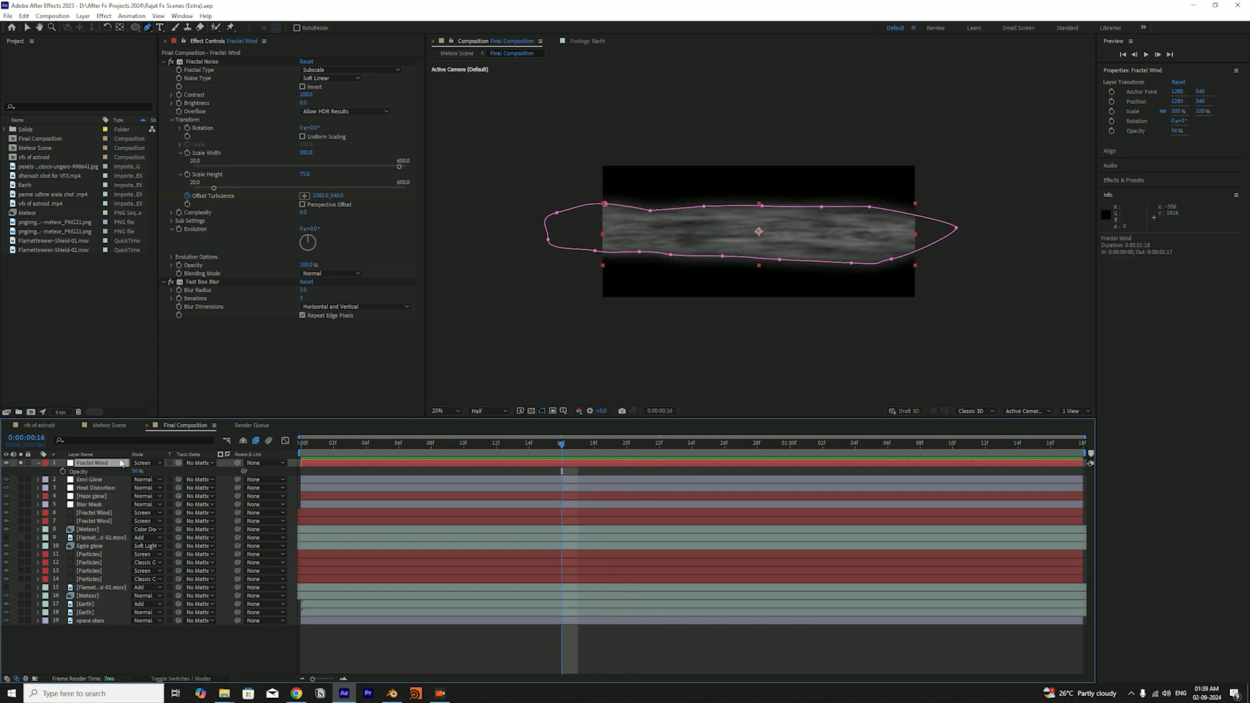
pyautogui.press('Delete')
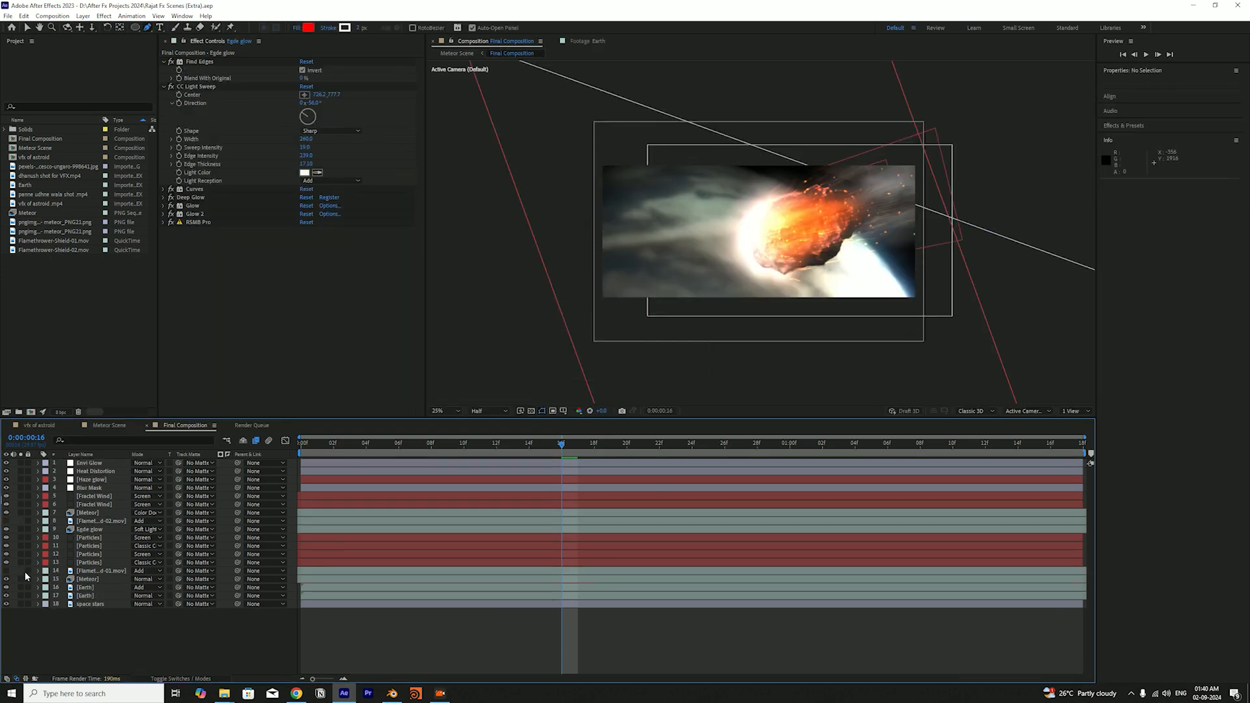
# Solo the visible layers from space stars up through the lower original Fractal Wind layer and scrub the timeline to examine them
pyautogui.moveTo(21, 579); pyautogui.dragTo(24, 510)
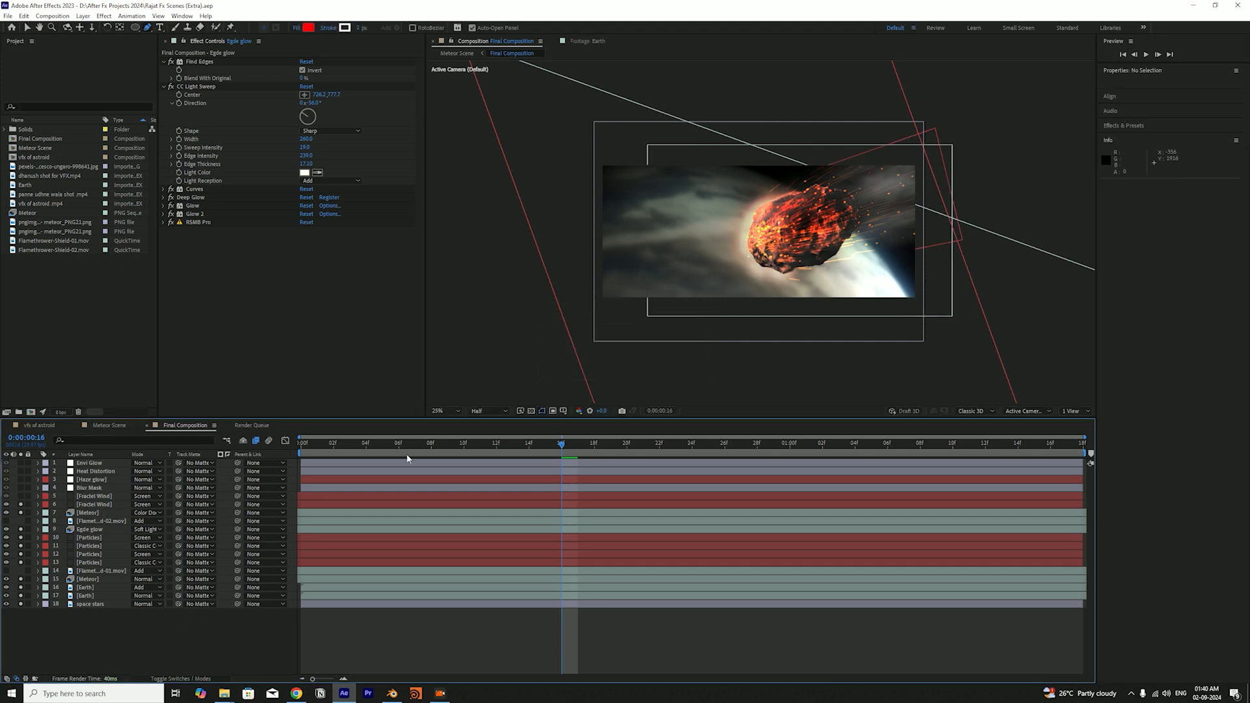
pyautogui.moveTo(318, 445); pyautogui.dragTo(579, 443)
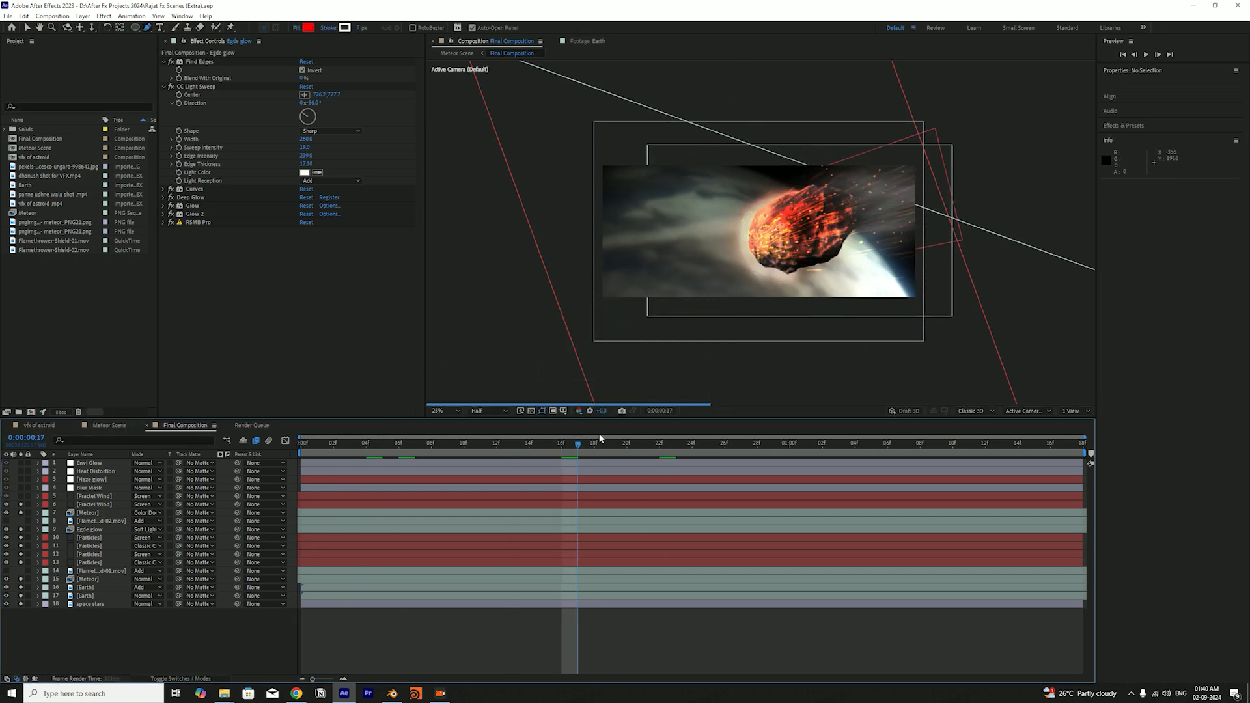
# Unsolo the four Particles layers in the Final Composition and save the project
pyautogui.moveTo(22, 538); pyautogui.dragTo(21, 559)
pyautogui.hotkey('ctrl', 's')
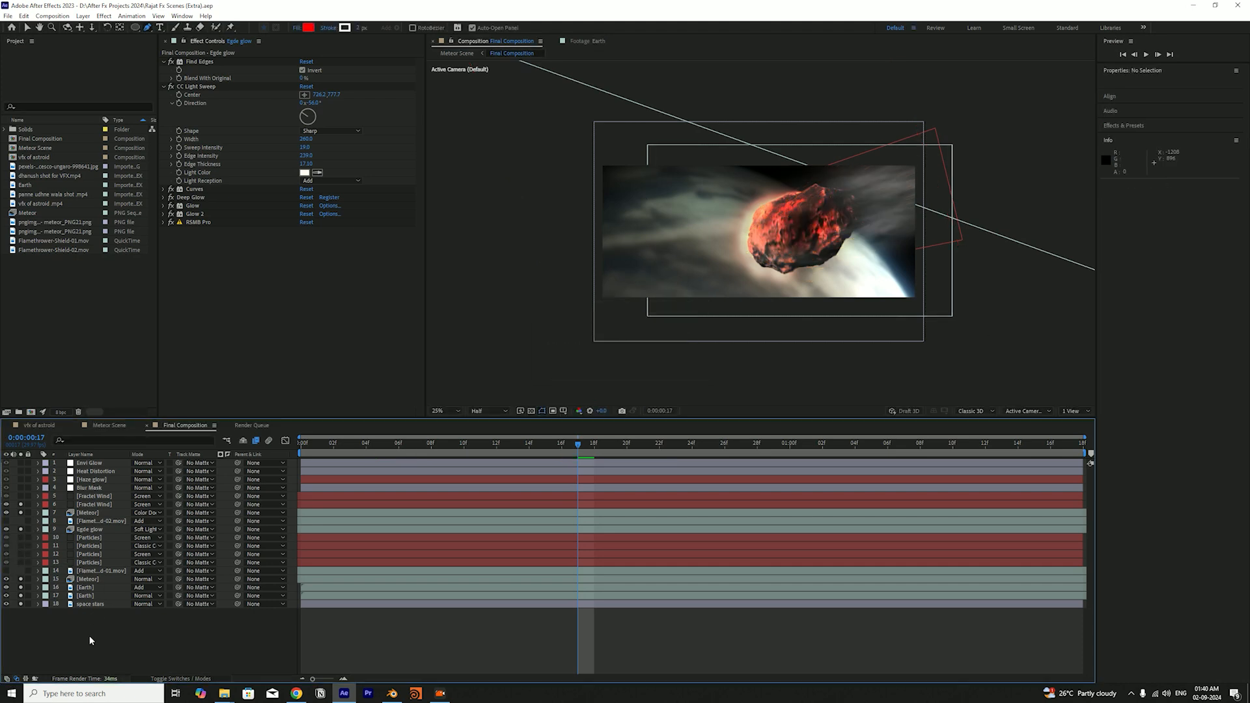
pyautogui.press('v')
pyautogui.click(193, 87)
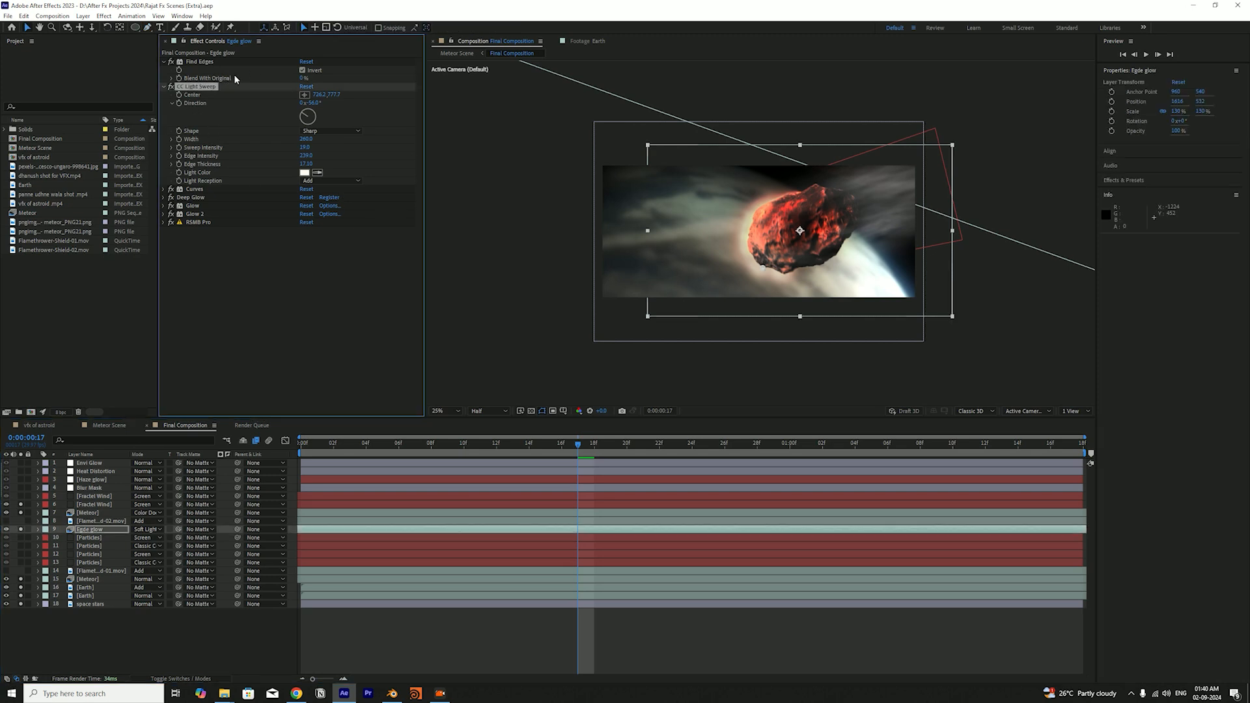
# Examine the RSMB Pro motion blur settings of the lower Fractal Wind layer and inspect its streaks around the meteor
pyautogui.click(99, 505)
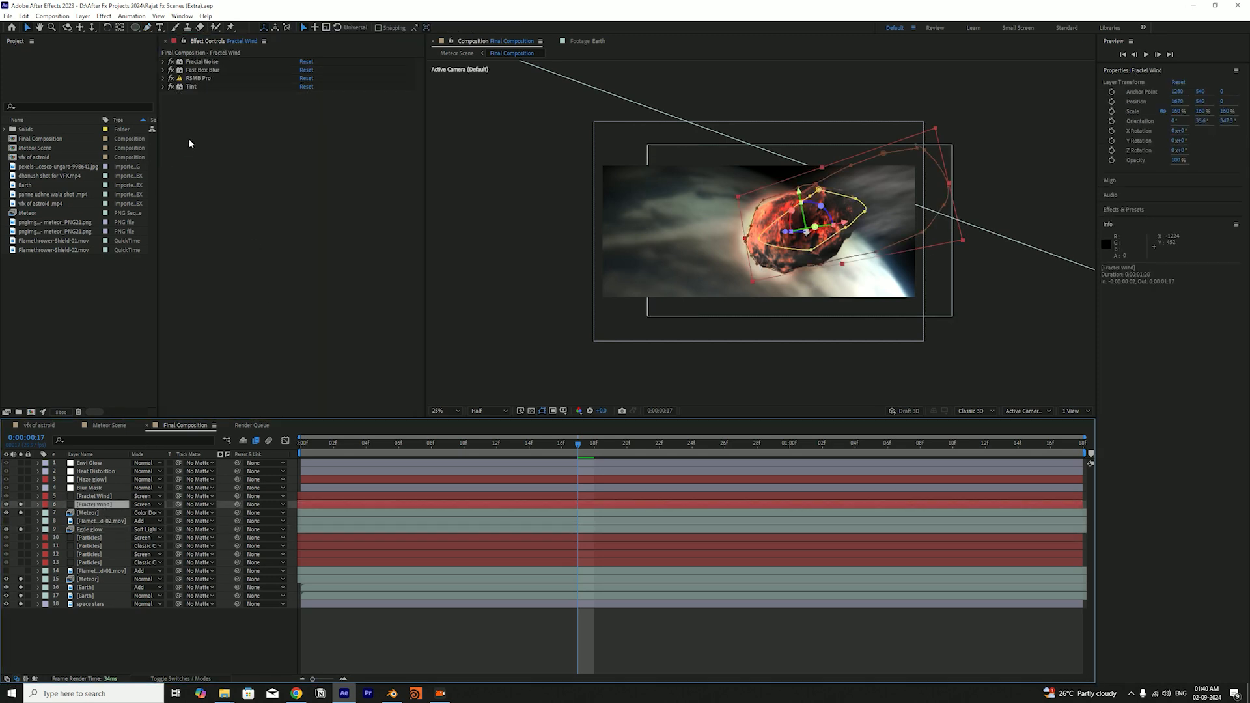
pyautogui.click(164, 79)
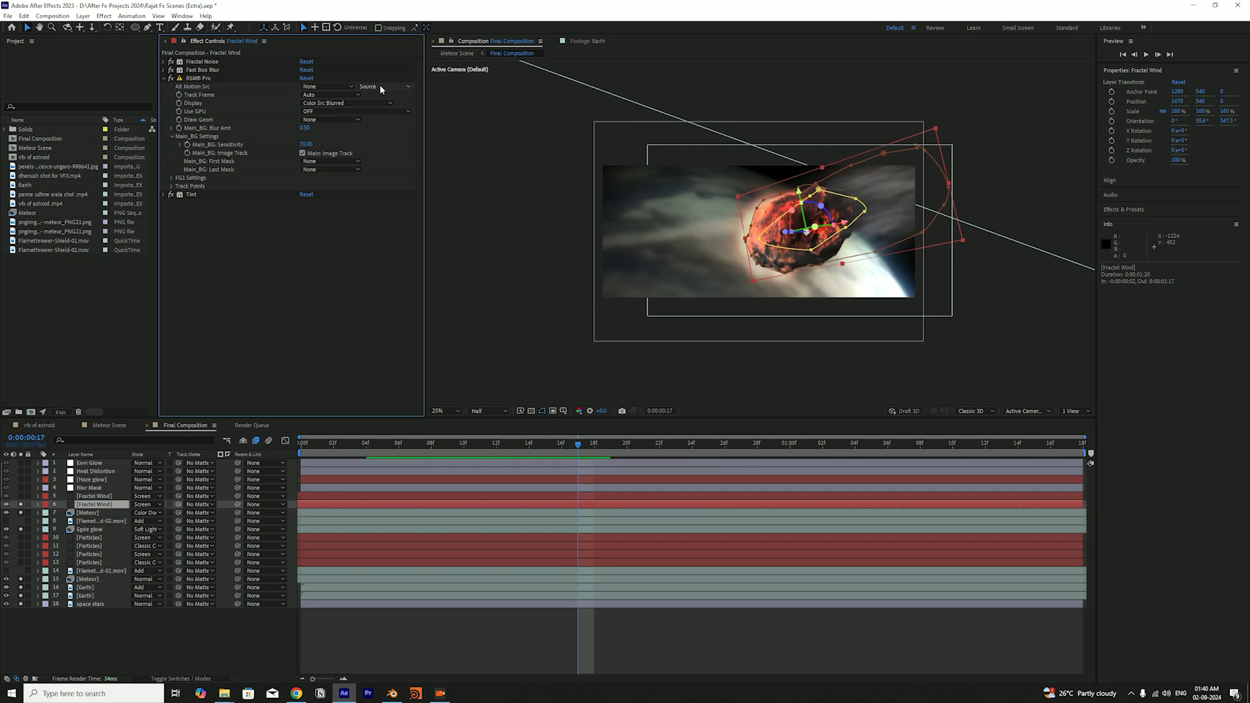
pyautogui.hotkey('ctrl', 's')
pyautogui.scroll(3, 958, 189)
pyautogui.press('space')
pyautogui.moveTo(1057, 278); pyautogui.dragTo(674, 345)
pyautogui.scroll(-3, 776, 174)
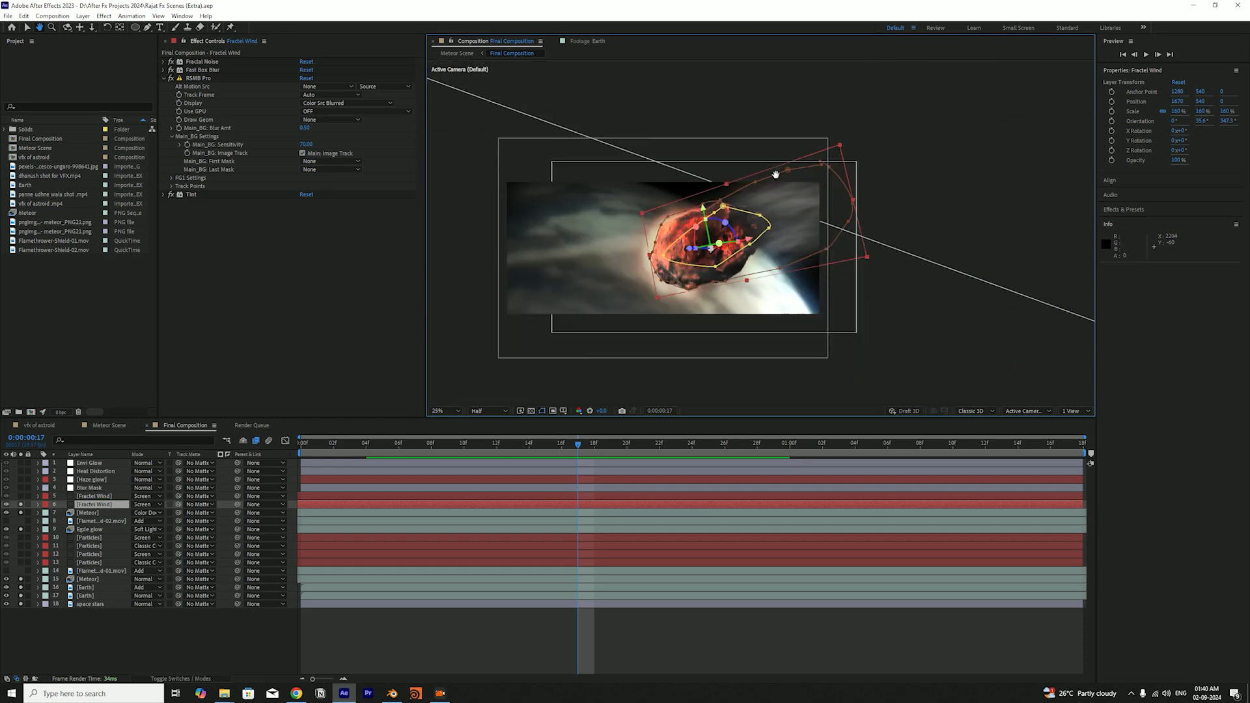
pyautogui.scroll(2, 779, 183)
pyautogui.moveTo(767, 190); pyautogui.dragTo(830, 181)
pyautogui.scroll(-2, 813, 167)
pyautogui.press('space')
pyautogui.scroll(2, 815, 176)
pyautogui.scroll(-2, 815, 176)
pyautogui.click(163, 76)
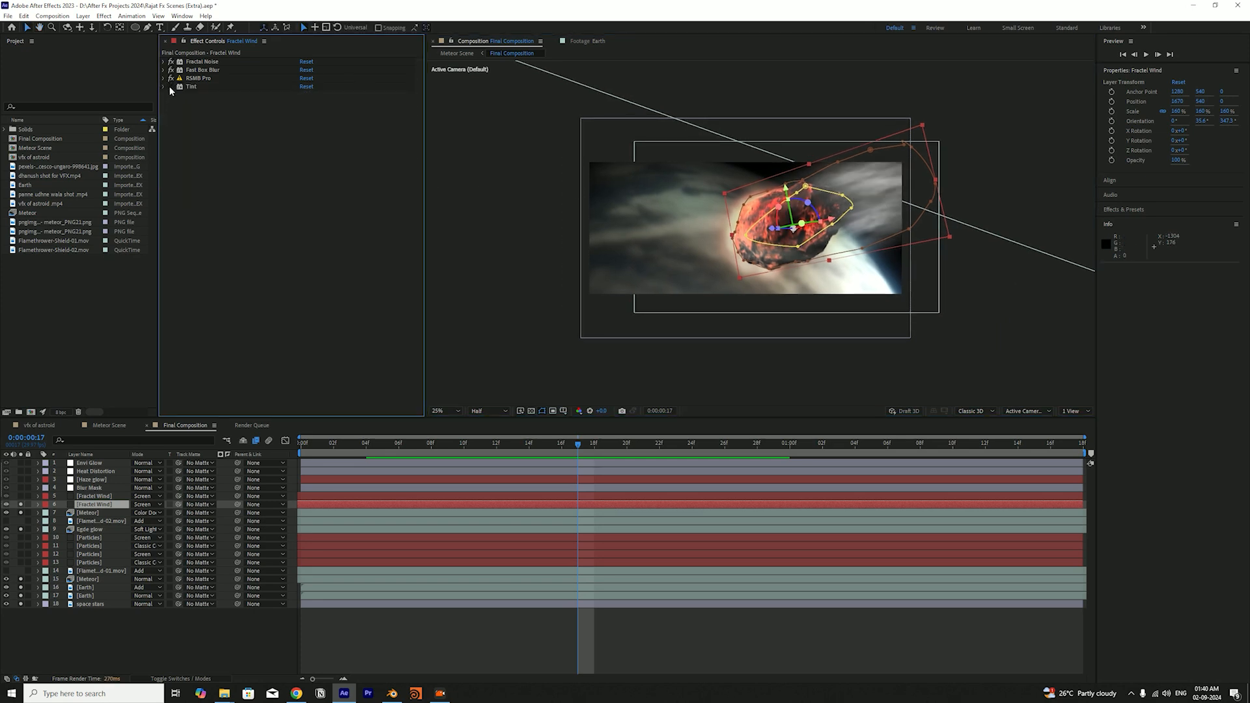
# Compare the lower Fractal Wind layer with and without its Tint effect, and inspect Tint's Map White To colour without changing it
pyautogui.click(170, 87)
pyautogui.hotkey('ctrl', 's')
pyautogui.click(171, 86)
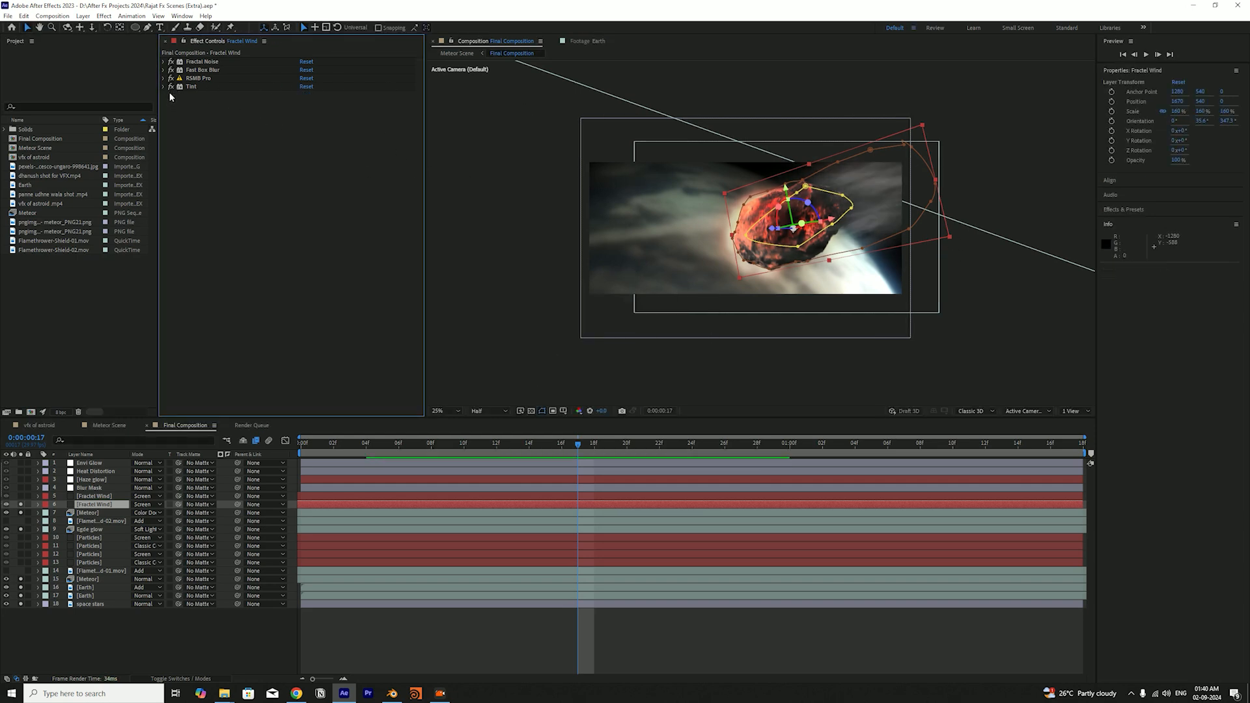
pyautogui.click(163, 87)
pyautogui.click(304, 103)
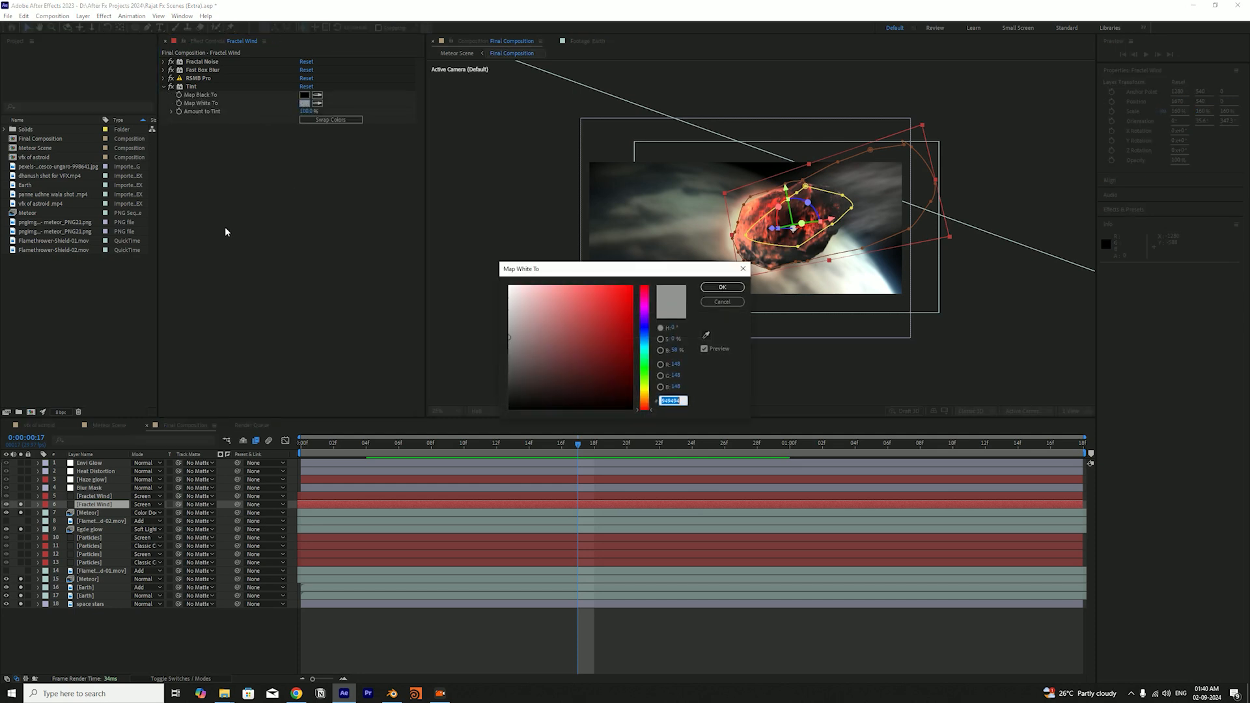
pyautogui.moveTo(521, 320)
pyautogui.mouseDown()
pyautogui.moveTo(492, 352)
pyautogui.moveTo(489, 319)
pyautogui.mouseUp()
pyautogui.click(716, 304)
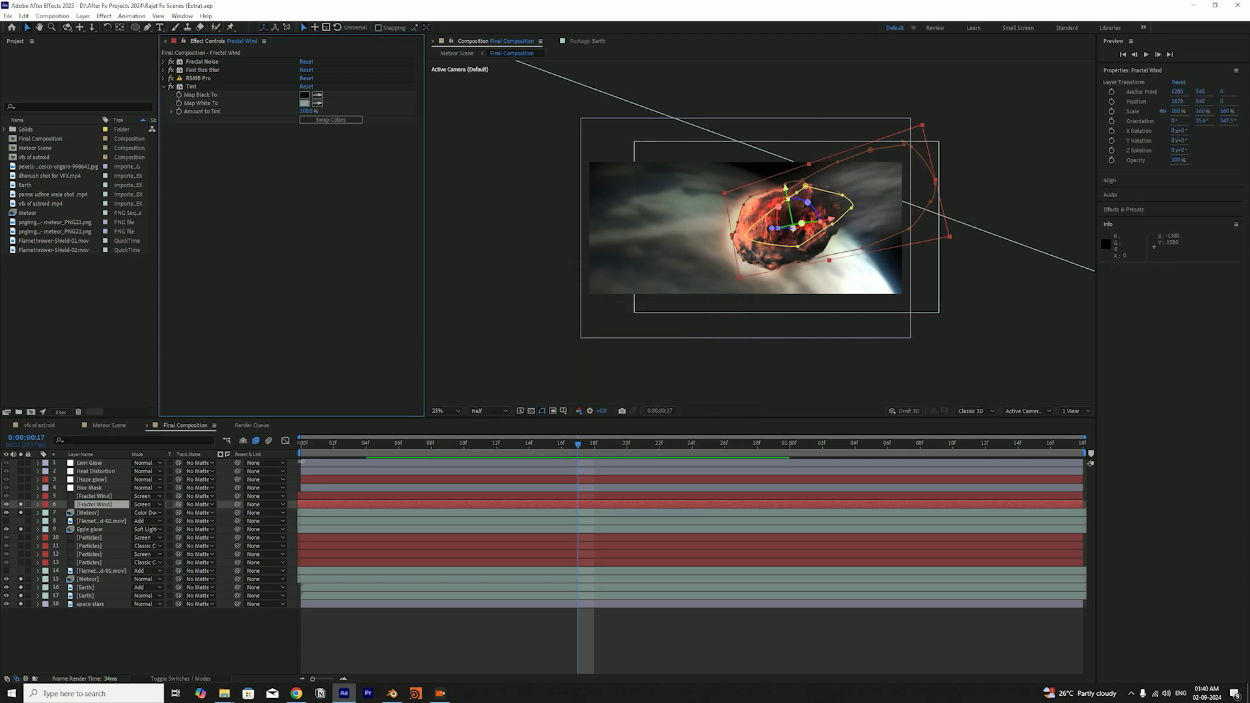
# Scrub the Final Composition back to its first frame to view the wind streaks there
pyautogui.click(380, 446)
pyautogui.moveTo(379, 449); pyautogui.dragTo(293, 451)
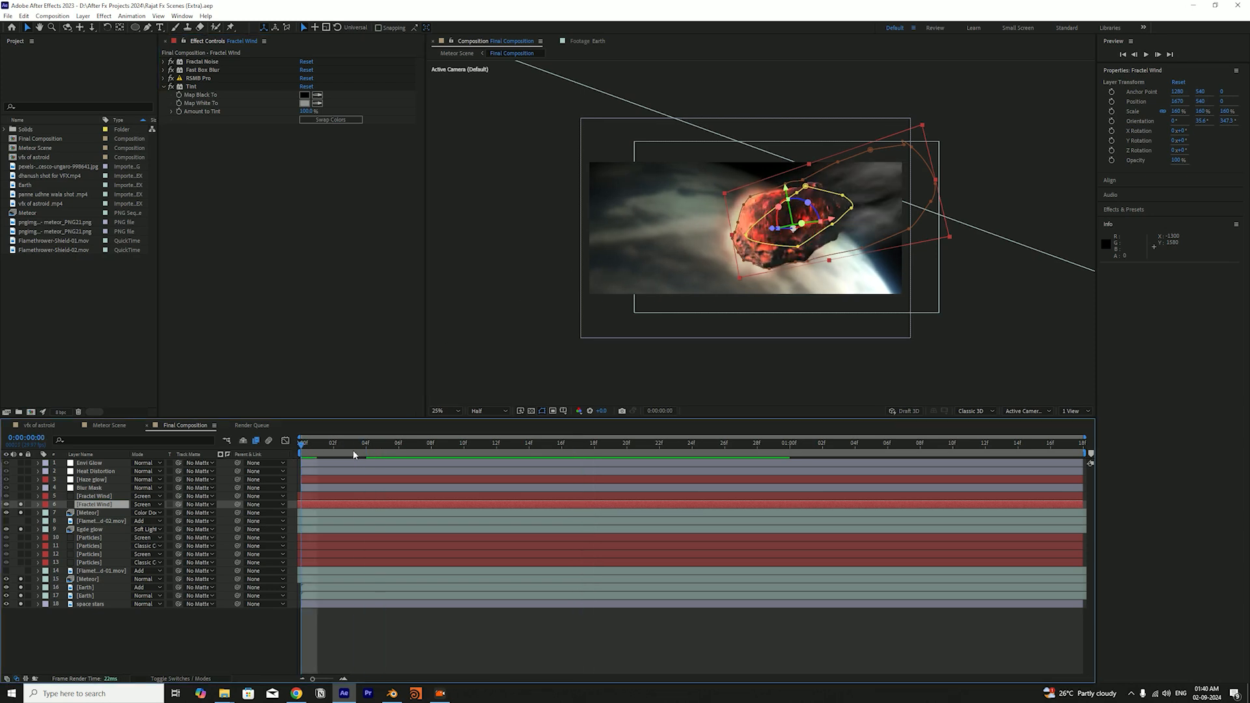
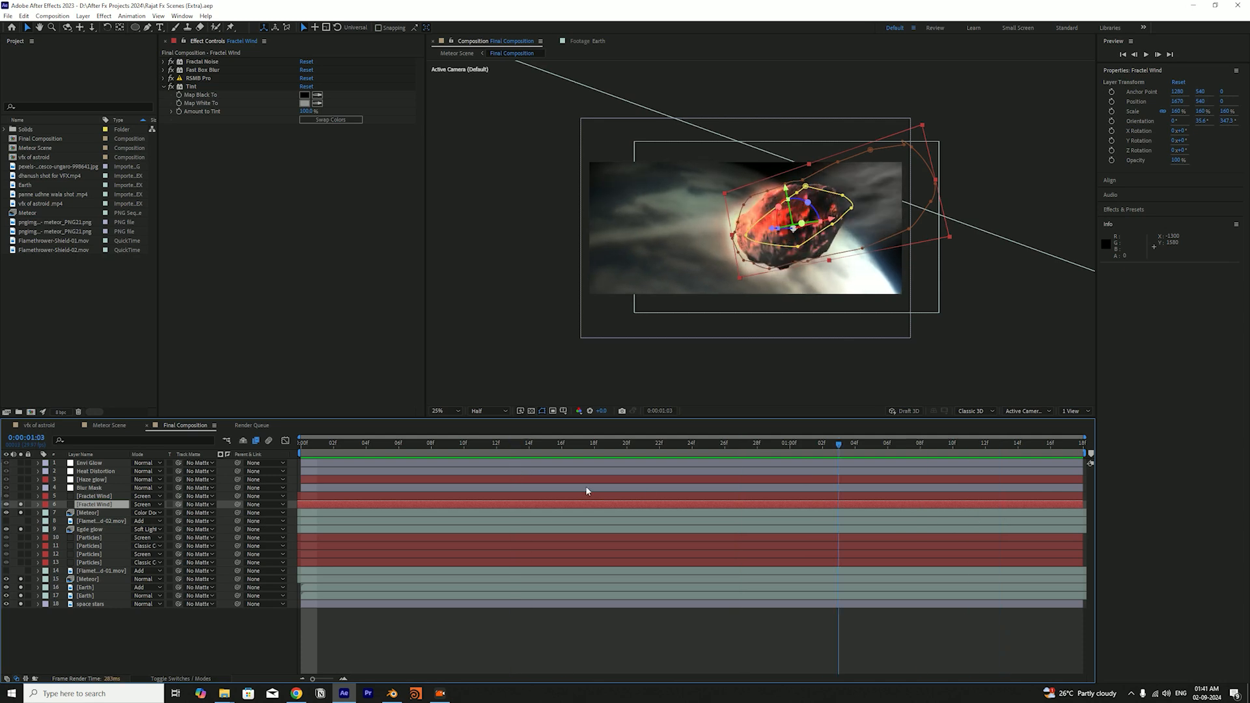
# Solo the four Particles layers and the upper Fractal Wind layer, and view the Final Composition at 0:00:00:15
pyautogui.click(154, 619)
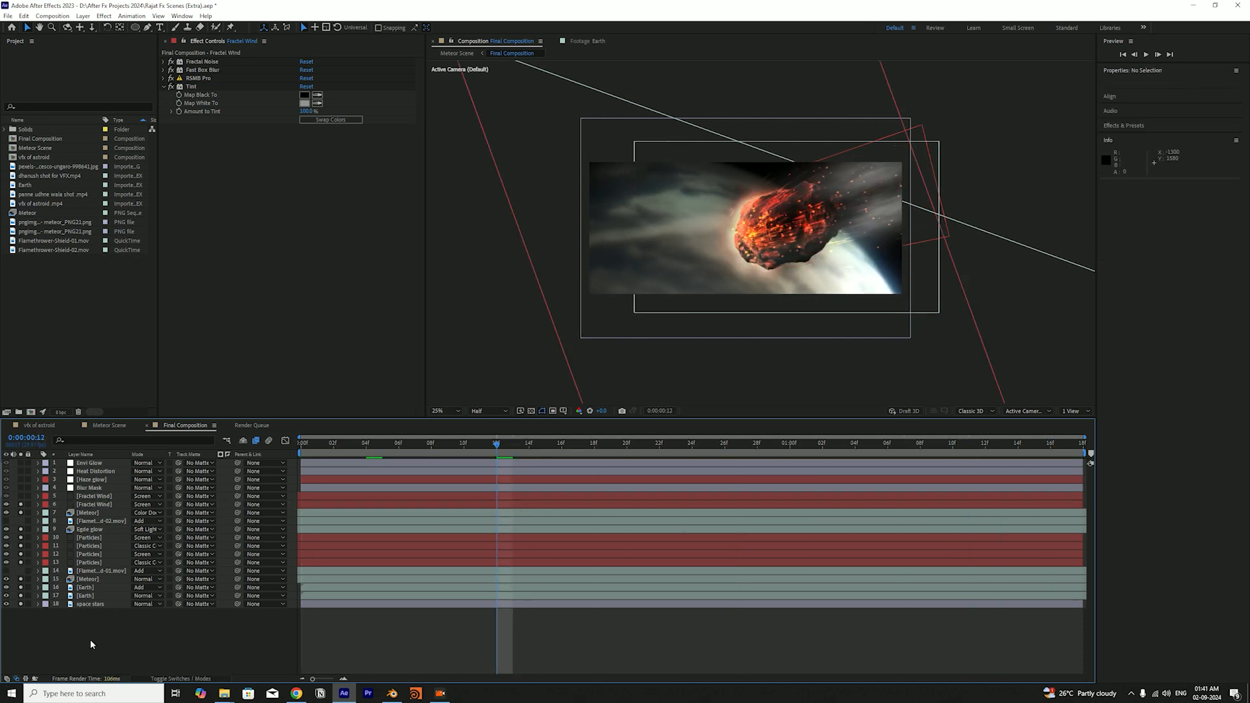
pyautogui.moveTo(525, 453)
pyautogui.mouseDown()
pyautogui.moveTo(422, 448)
pyautogui.moveTo(612, 447)
pyautogui.moveTo(546, 445)
pyautogui.mouseUp()
pyautogui.click(85, 498)
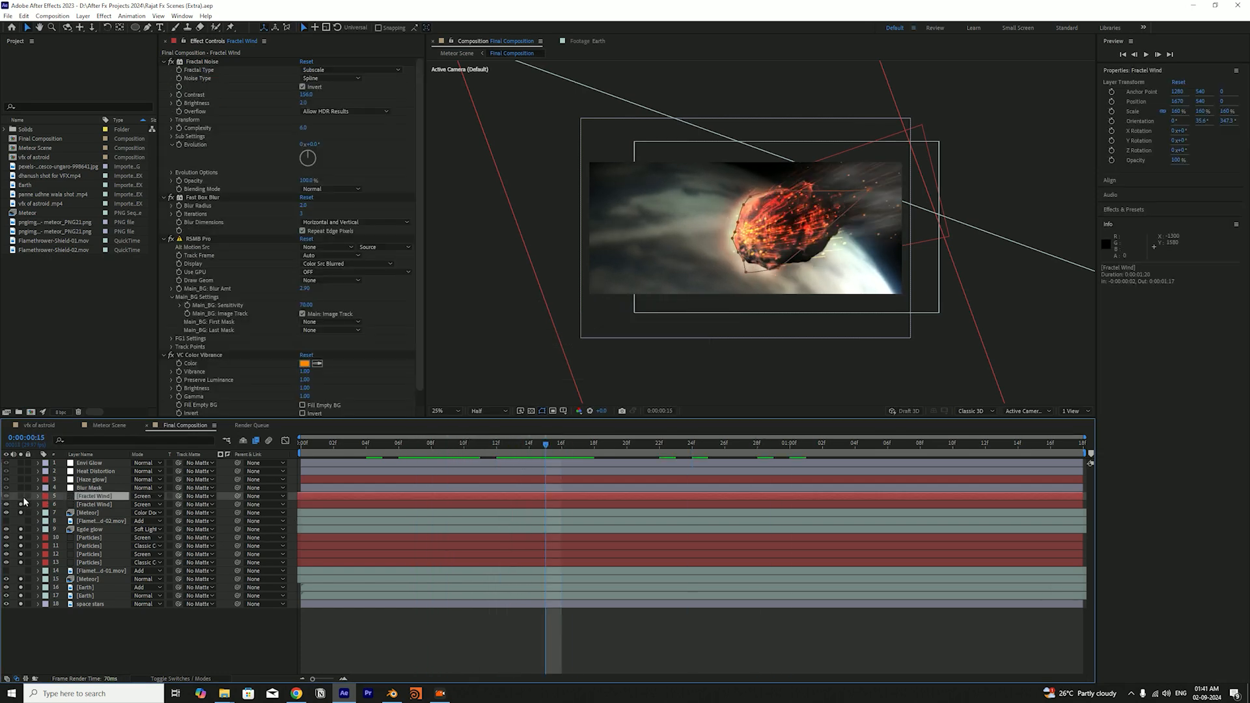
pyautogui.click(195, 612)
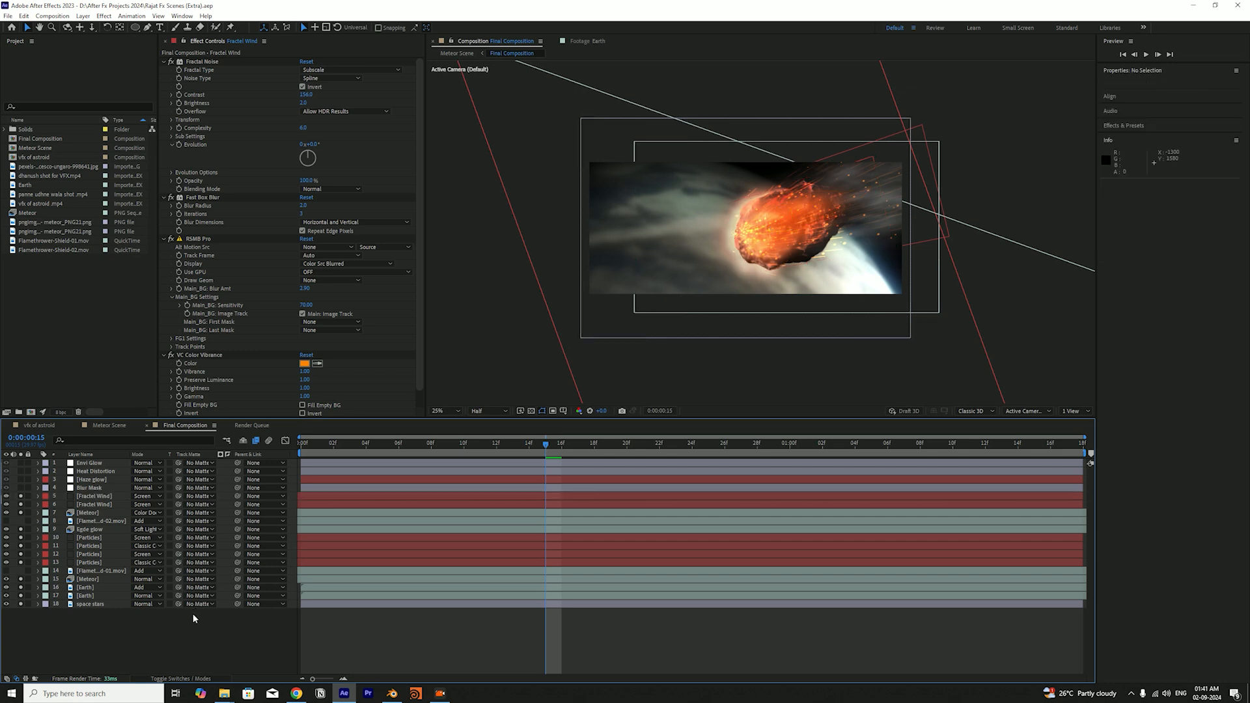
# Unsolo the lower Fractal Wind layer and the four Particles layers, keeping the upper Fractal Wind layer soloed
pyautogui.click(99, 498)
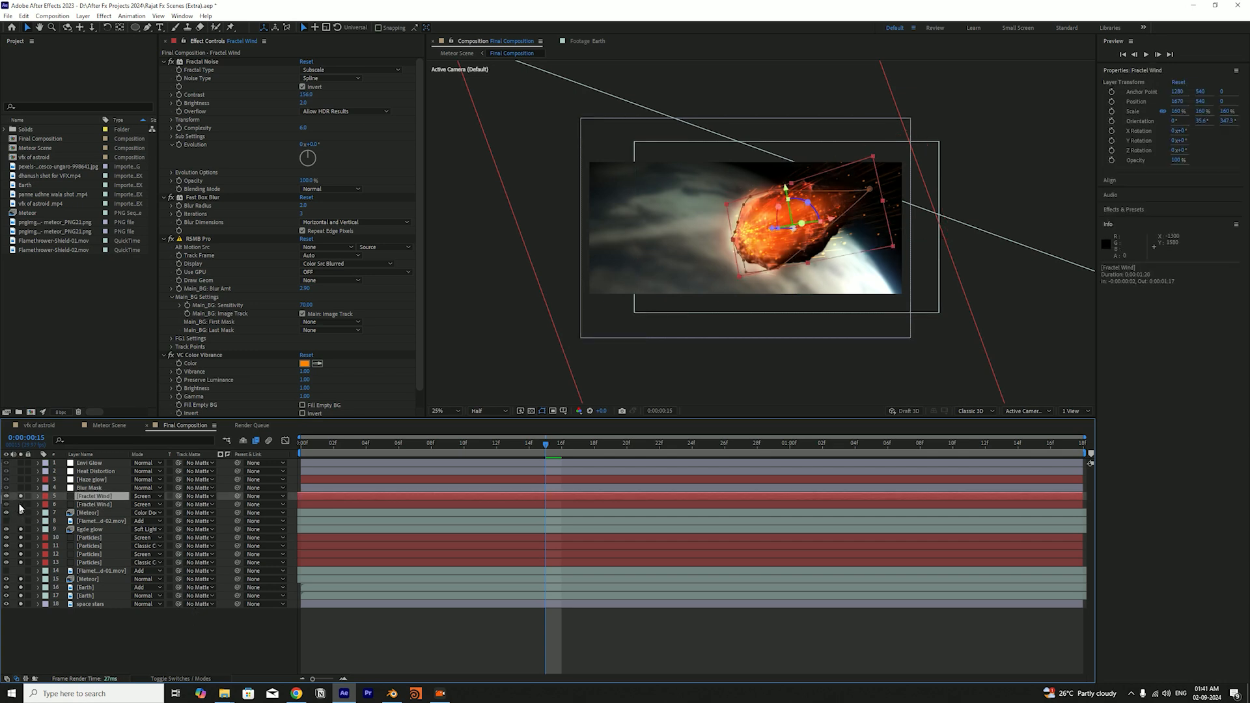
pyautogui.moveTo(20, 539); pyautogui.dragTo(24, 552)
pyautogui.click(284, 619)
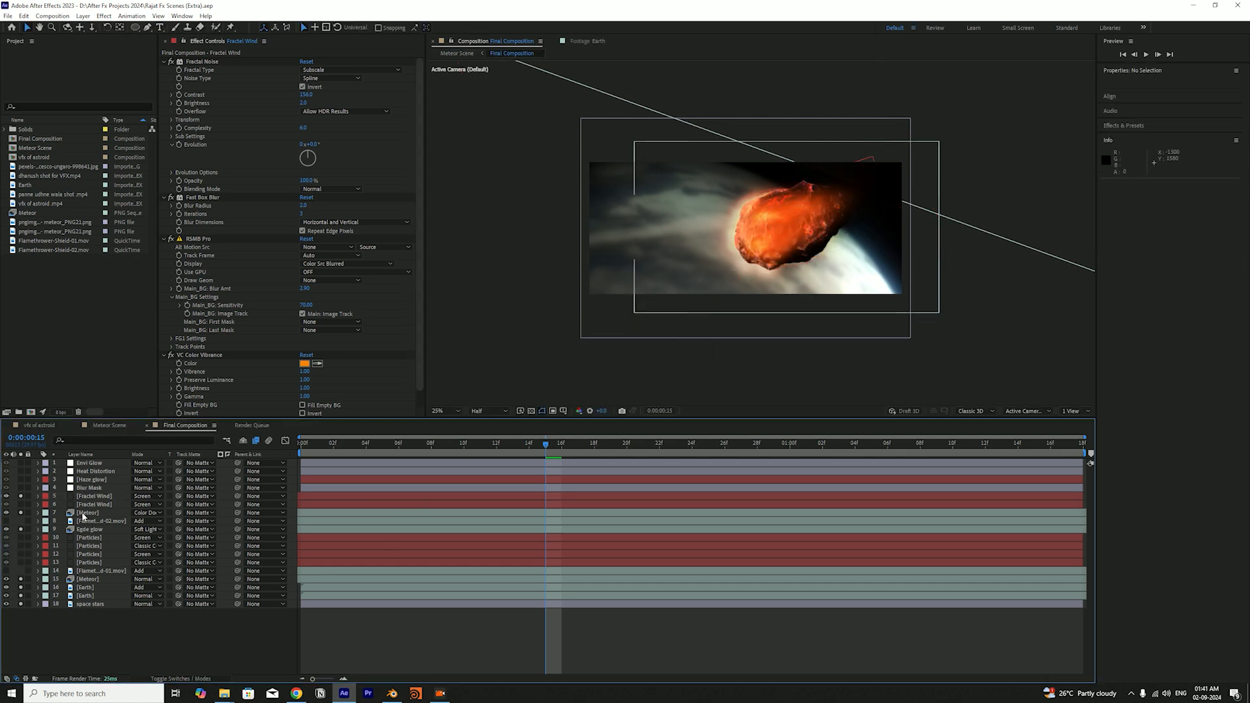
# Compare the meteor with and without the upper Fractal Wind layer, leave the layer soloed, and save the project
pyautogui.click(95, 497)
pyautogui.click(21, 497)
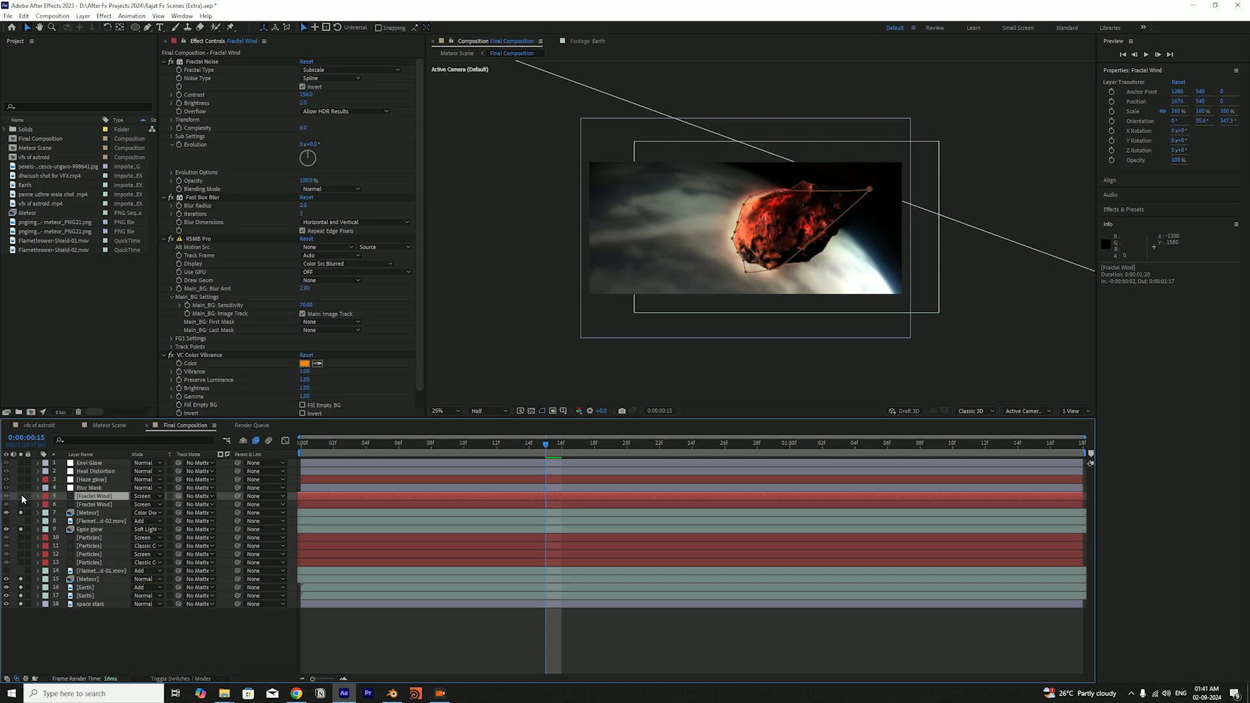
pyautogui.click(21, 497)
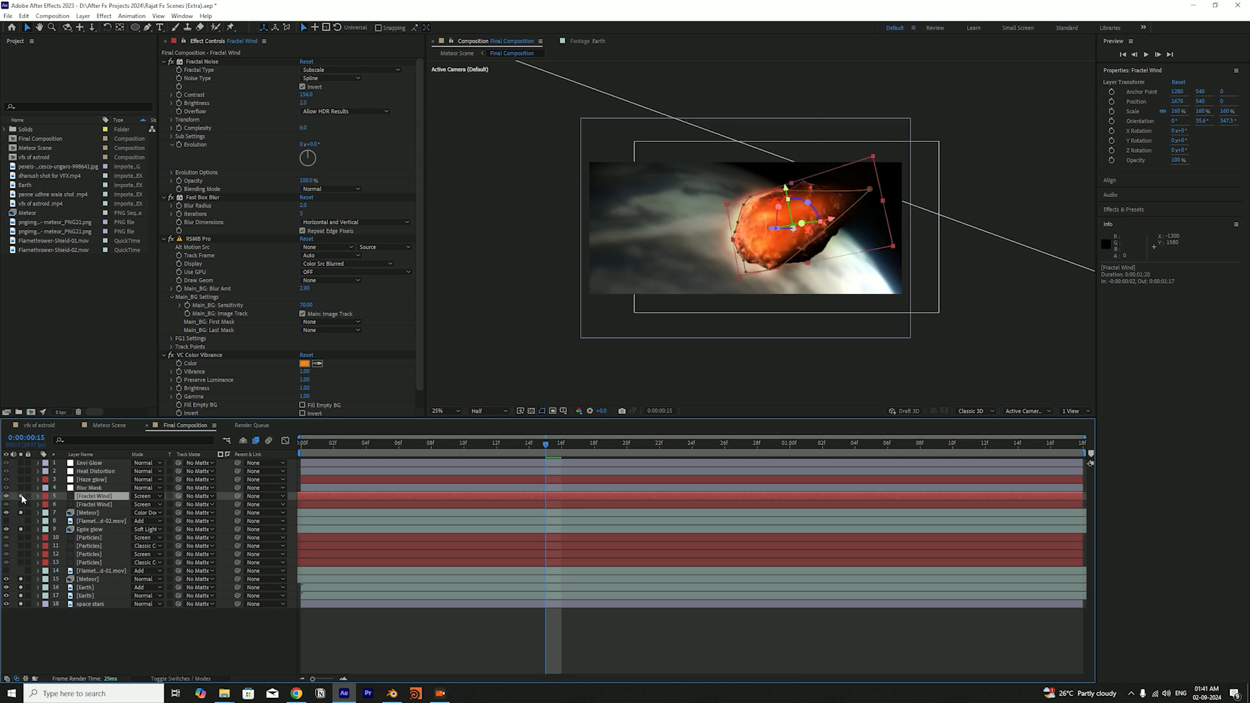
pyautogui.click(22, 497)
pyautogui.click(22, 497)
pyautogui.click(21, 497)
pyautogui.click(21, 497)
pyautogui.hotkey('ctrl', 's')
# Inspect the upper Fractal Wind layer's mask and its effects down to VC Color Vibrance without changing them
pyautogui.moveTo(874, 192); pyautogui.dragTo(886, 192)
pyautogui.hotkey('ctrl', 'z')
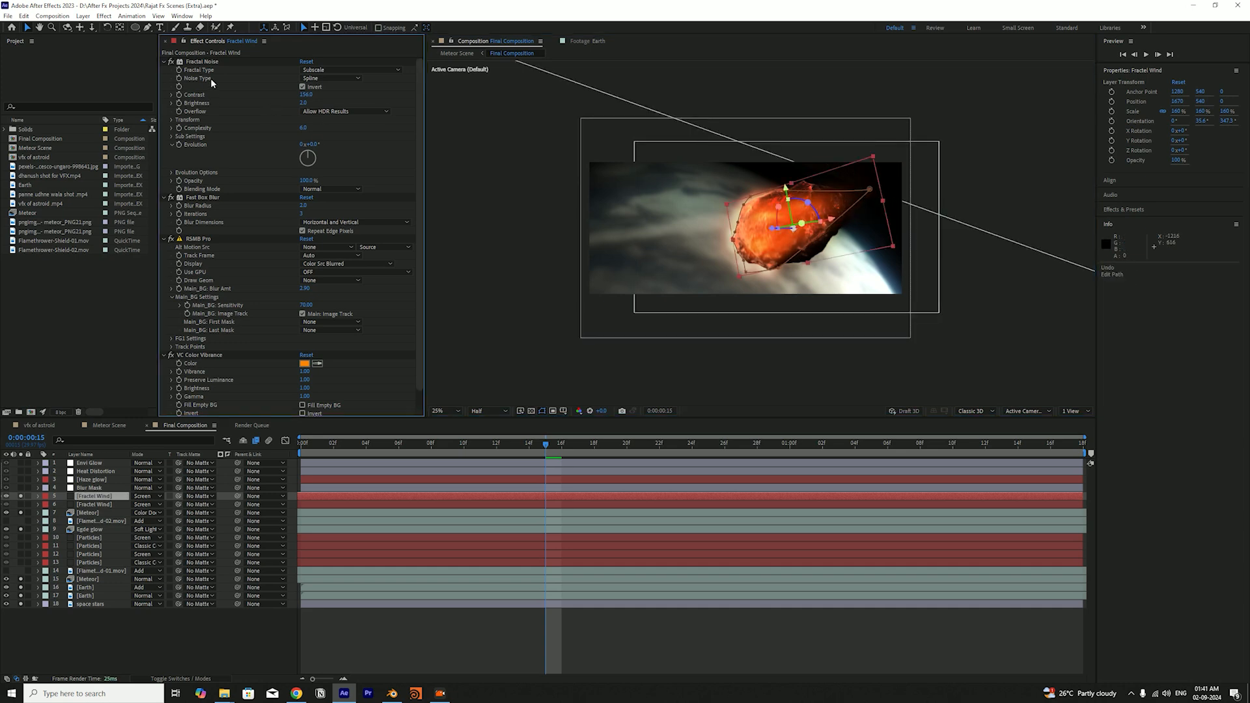
pyautogui.scroll(-1, 264, 209)
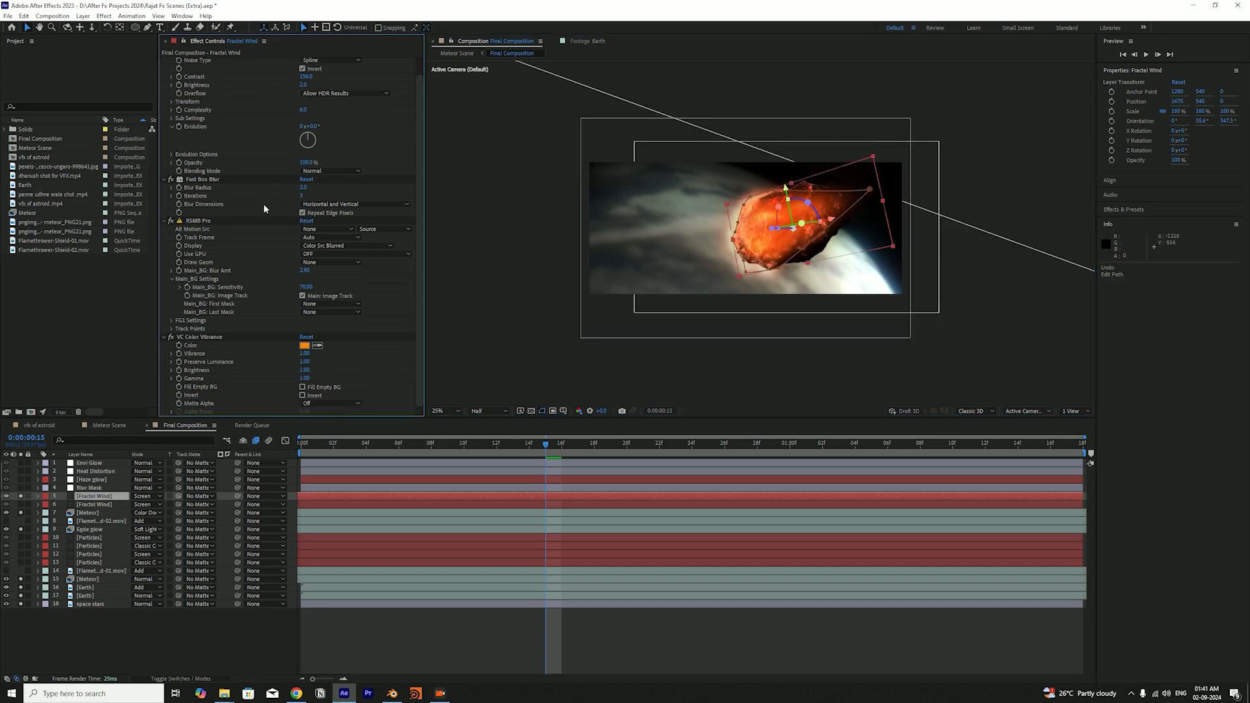
pyautogui.click(218, 339)
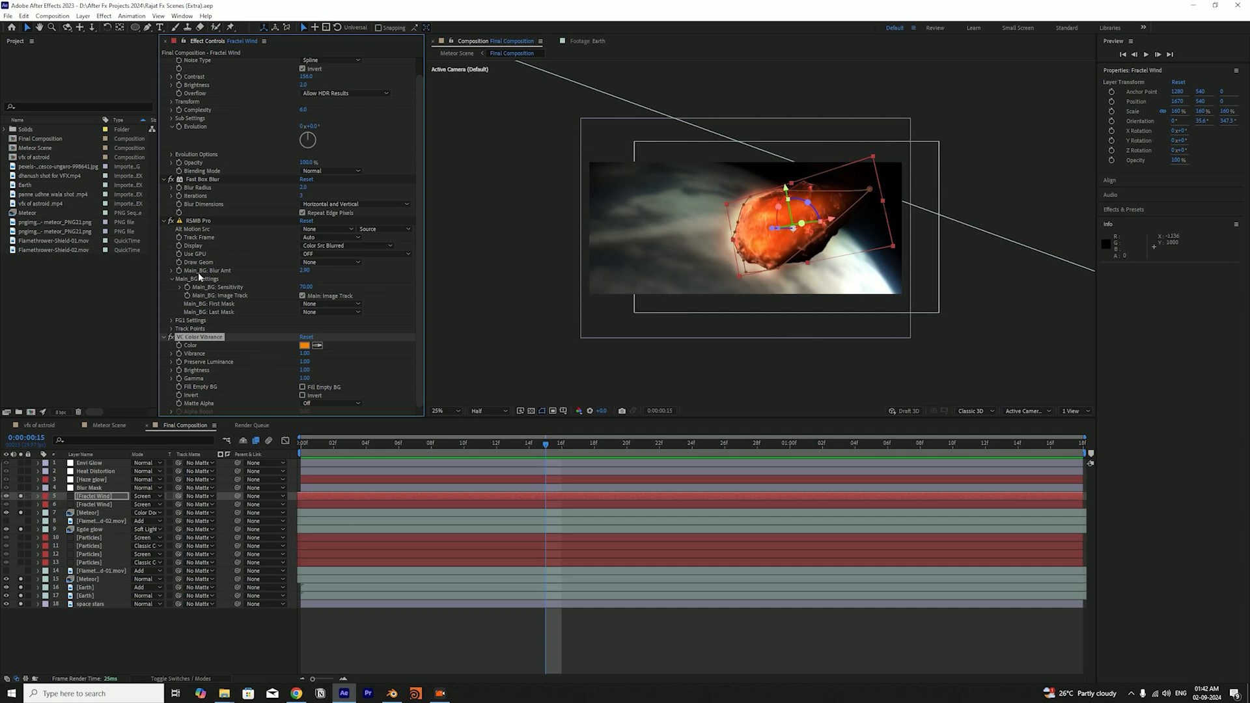
# Solo the lower Fractal Wind layer together with the upper one and save the project
pyautogui.click(20, 513)
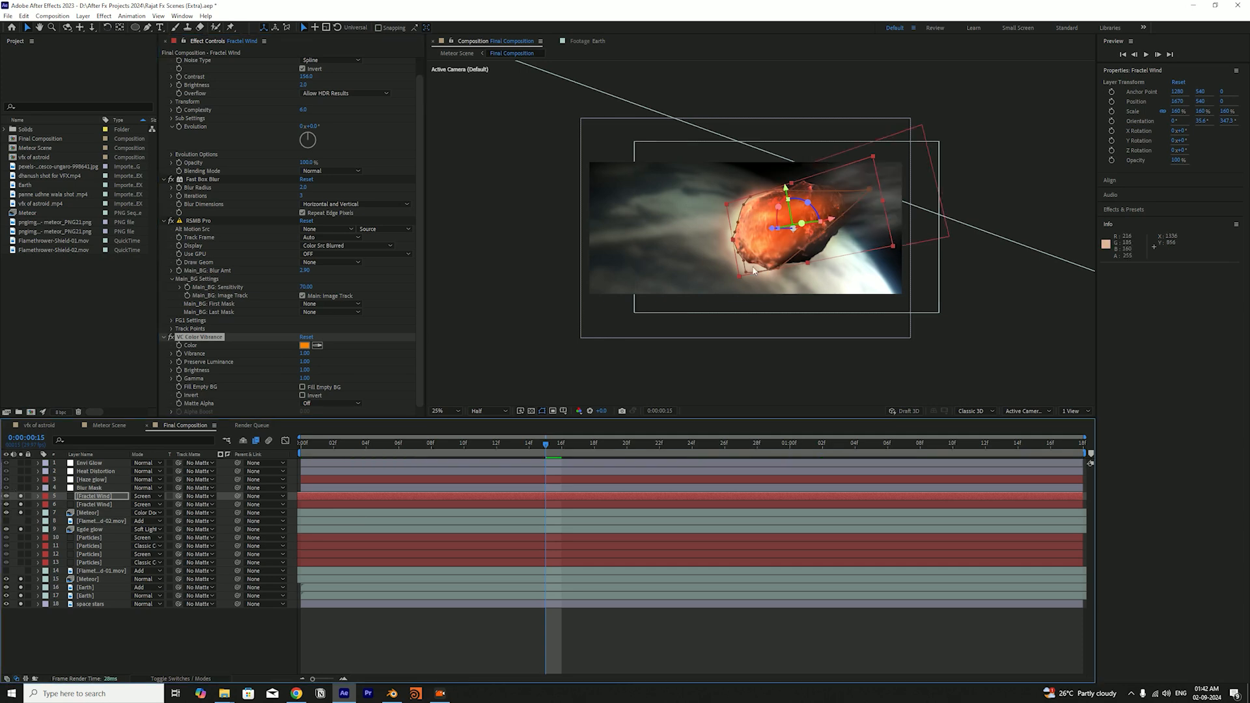
pyautogui.hotkey('ctrl', 's')
pyautogui.click(94, 498)
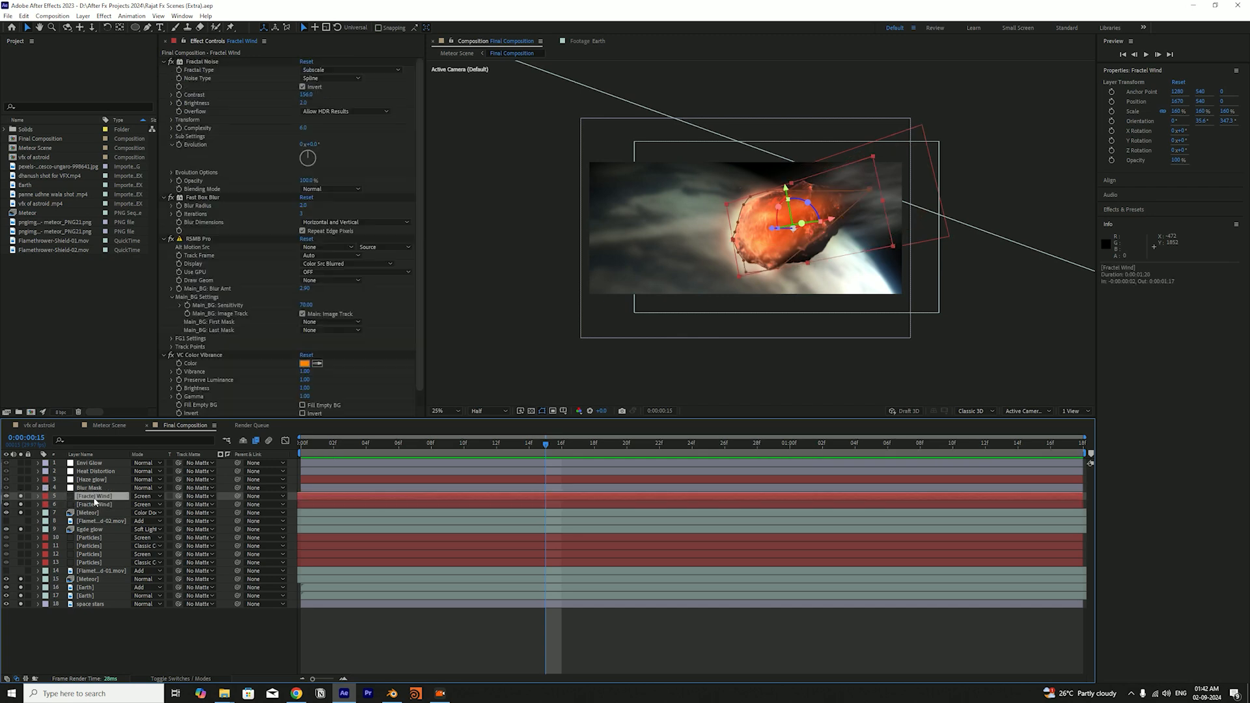
pyautogui.click(126, 625)
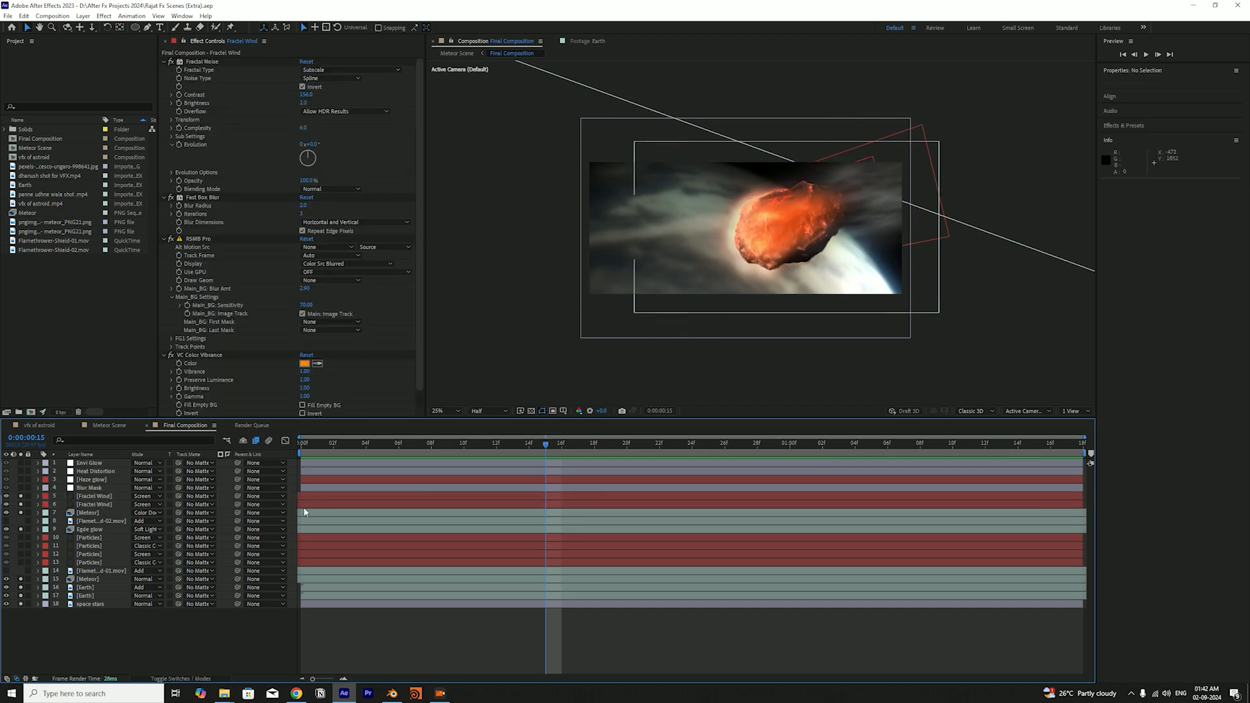
# Scrub the Final Composition to 0:00:00:22 and back to the first frame to review both wind layers together
pyautogui.moveTo(532, 447); pyautogui.dragTo(665, 525)
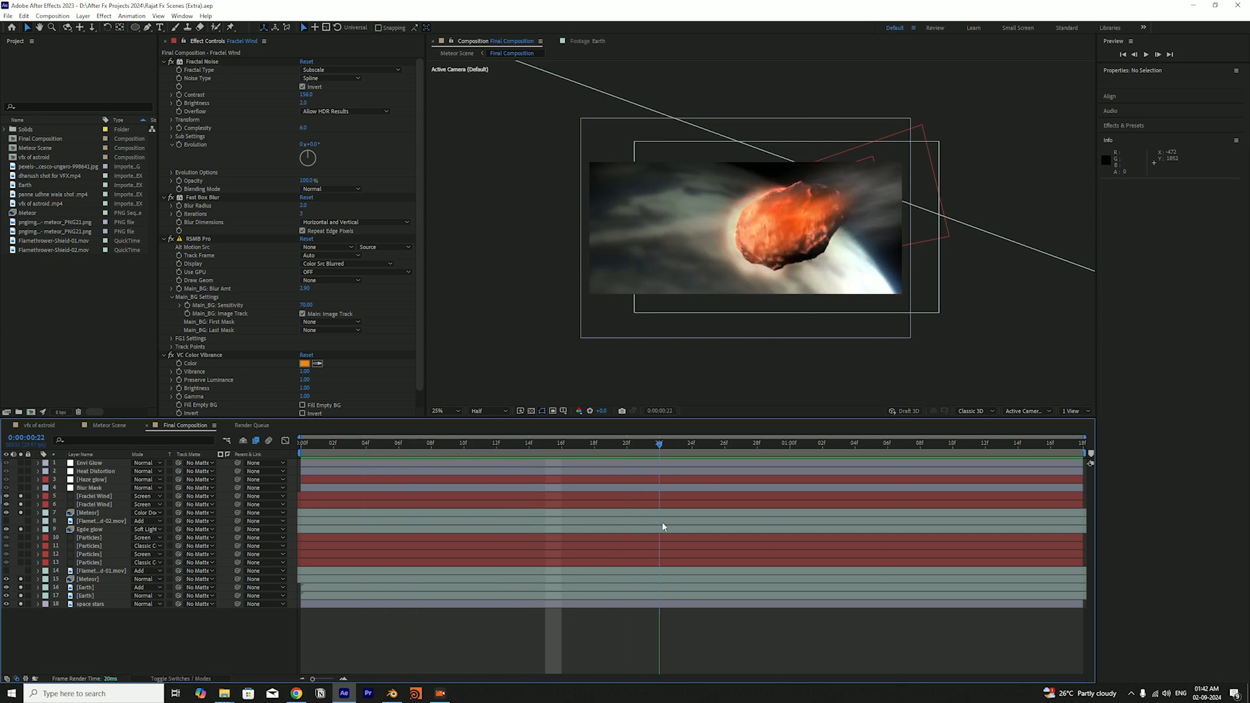
pyautogui.moveTo(665, 525); pyautogui.dragTo(507, 541)
pyautogui.press('pageup')
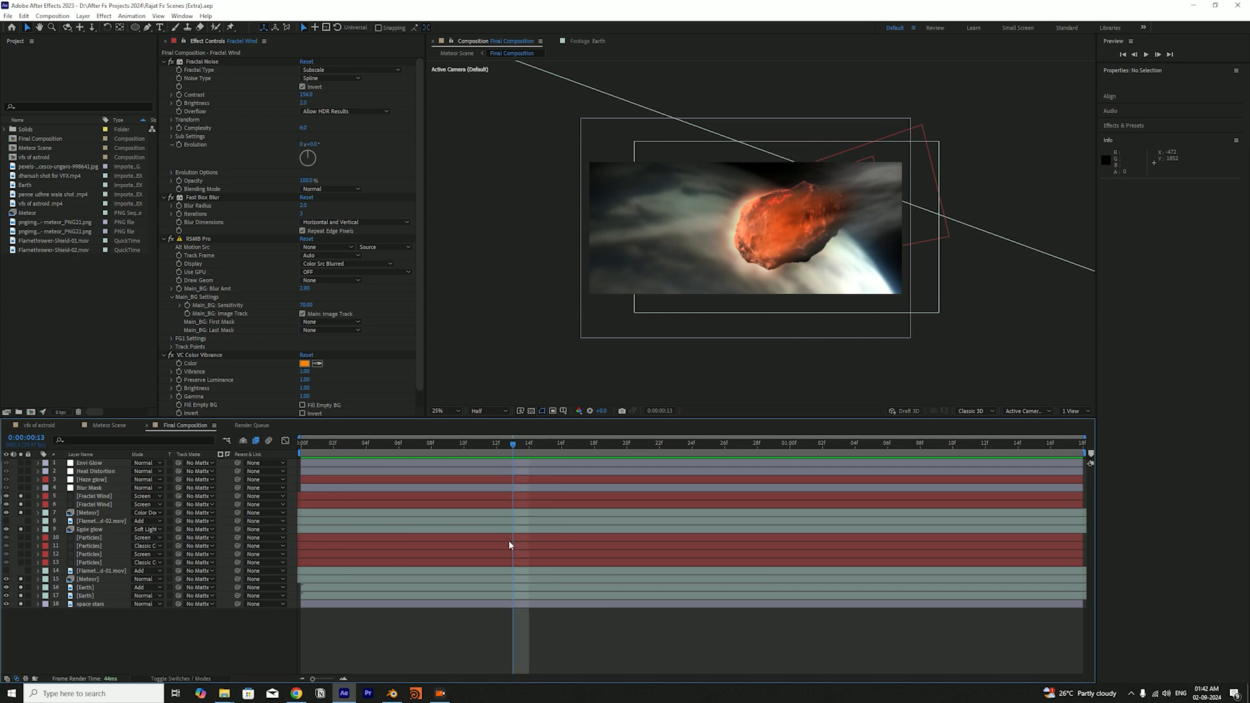
pyautogui.moveTo(338, 446); pyautogui.dragTo(202, 568)
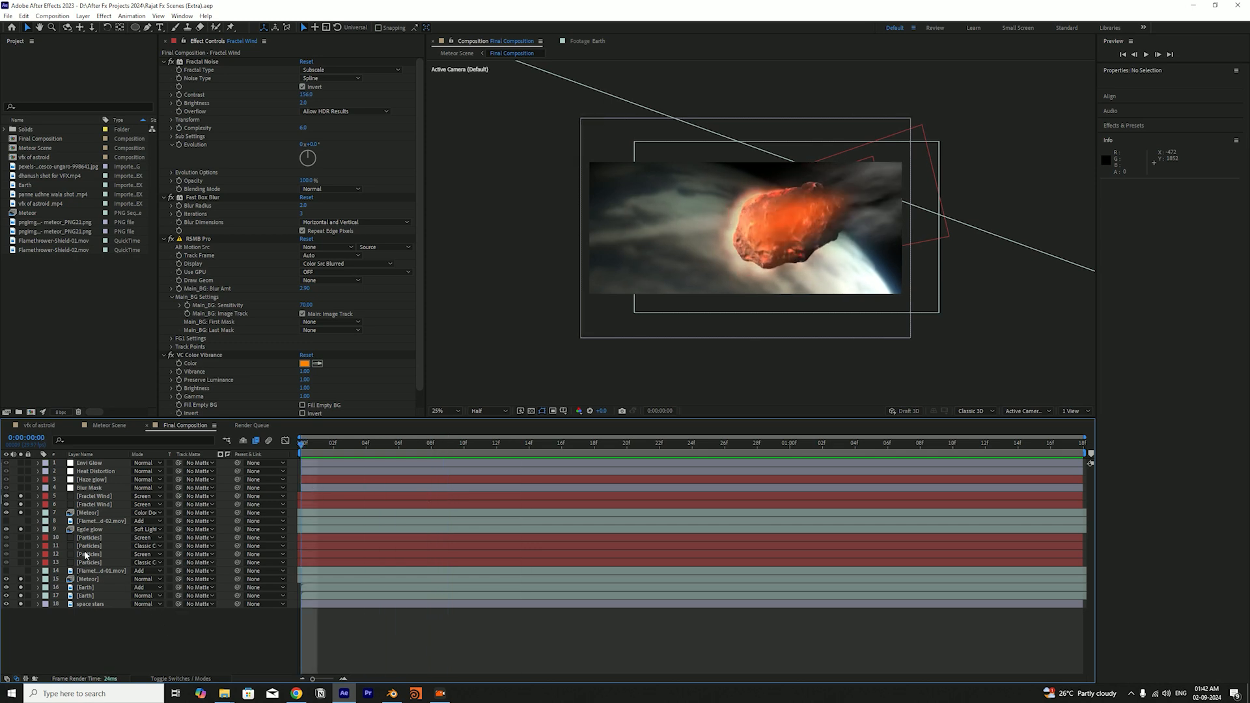
# Solo the four Particles layers again, save, and preview the combined animation, ending on the first frame
pyautogui.moveTo(23, 540); pyautogui.dragTo(30, 557)
pyautogui.hotkey('ctrl', 's')
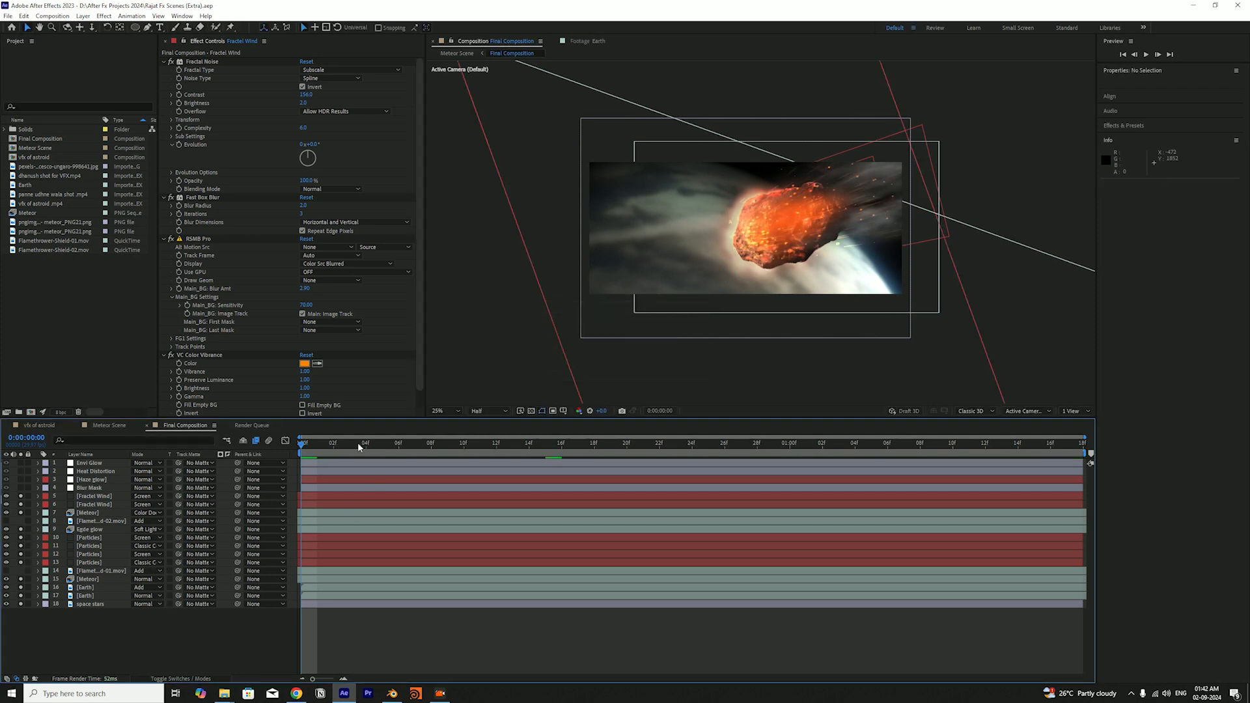
pyautogui.press('space')
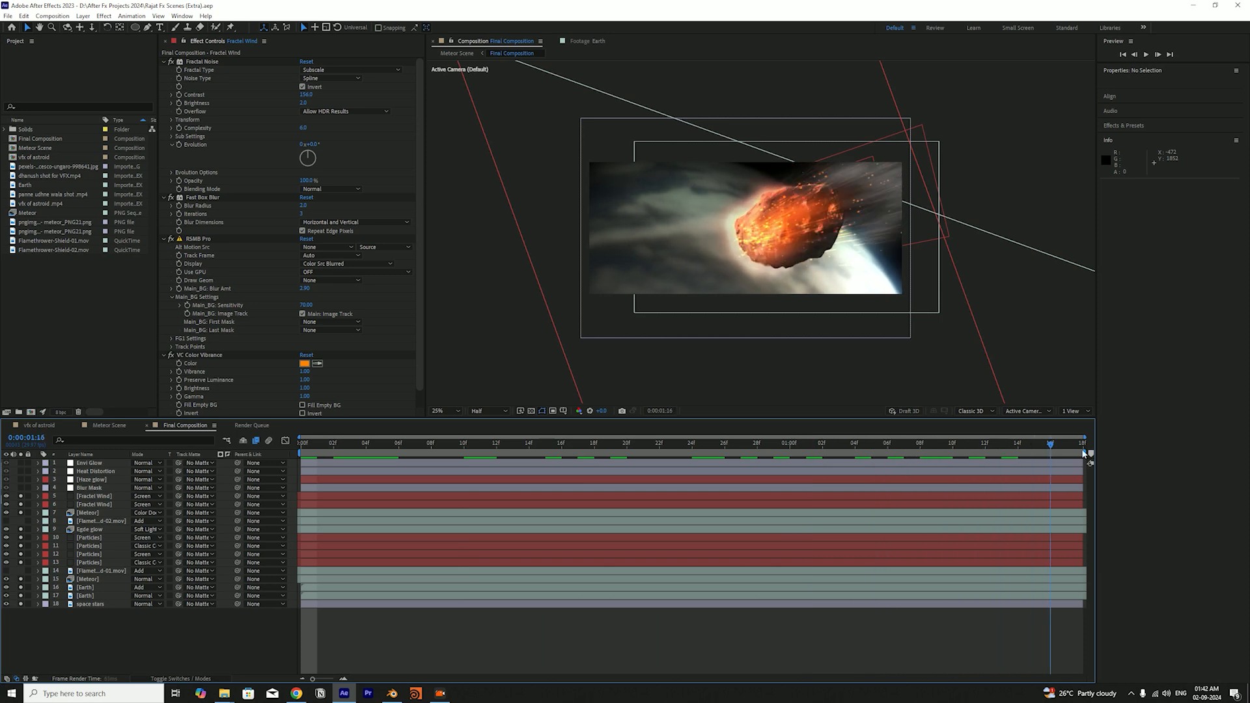
pyautogui.press('space')
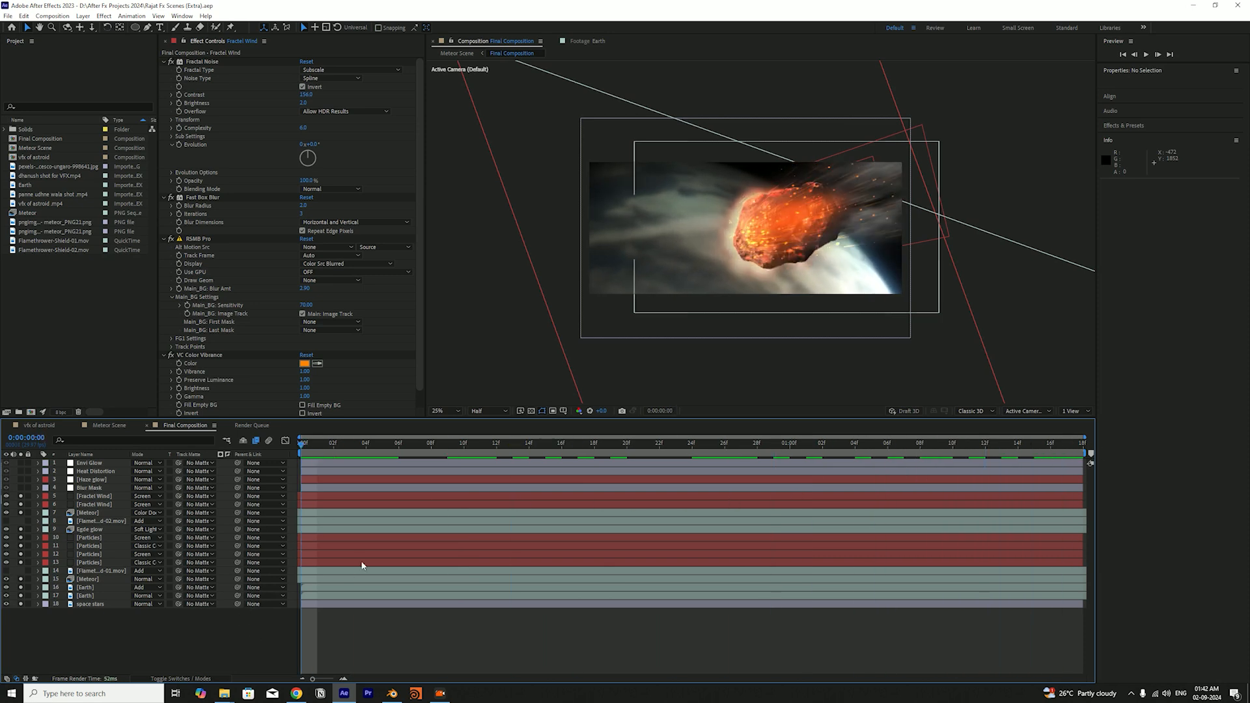
pyautogui.click(372, 457)
pyautogui.moveTo(418, 481); pyautogui.dragTo(292, 511)
pyautogui.moveTo(305, 454); pyautogui.dragTo(255, 534)
# Solo the Blur Mask adjustment layer, show its Radial Blur settings, and save the project
pyautogui.click(92, 489)
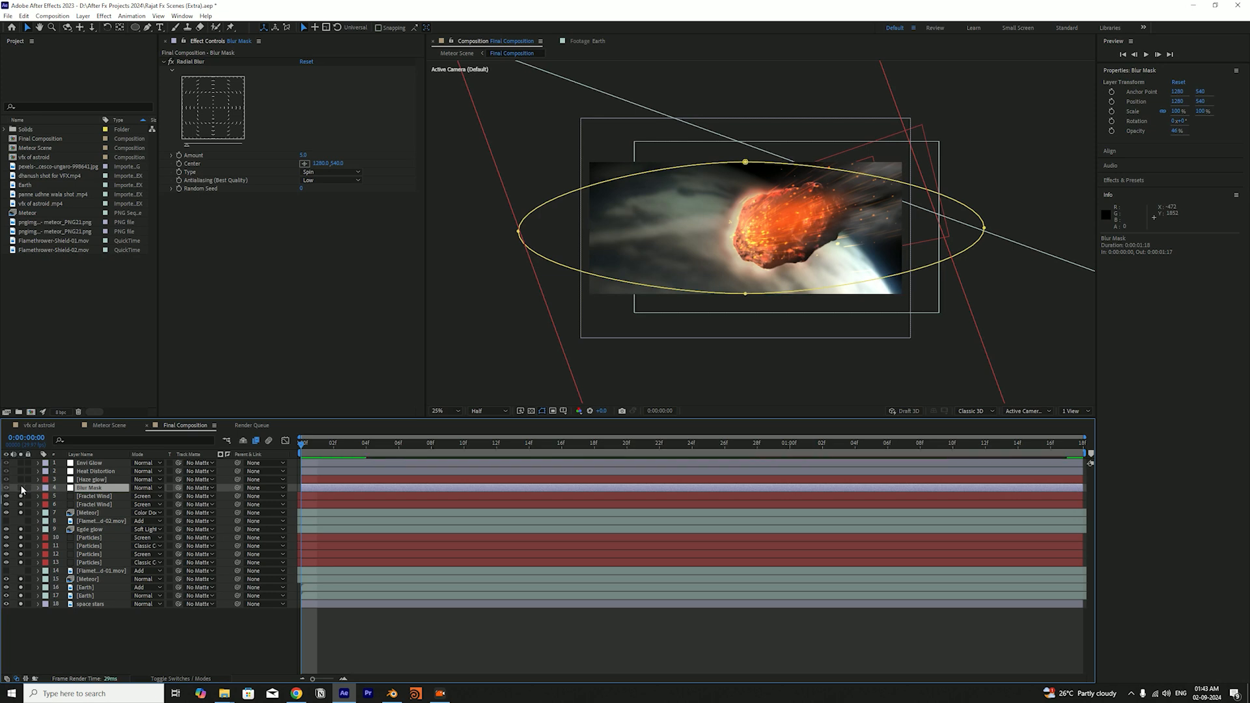
pyautogui.hotkey('ctrl', 's')
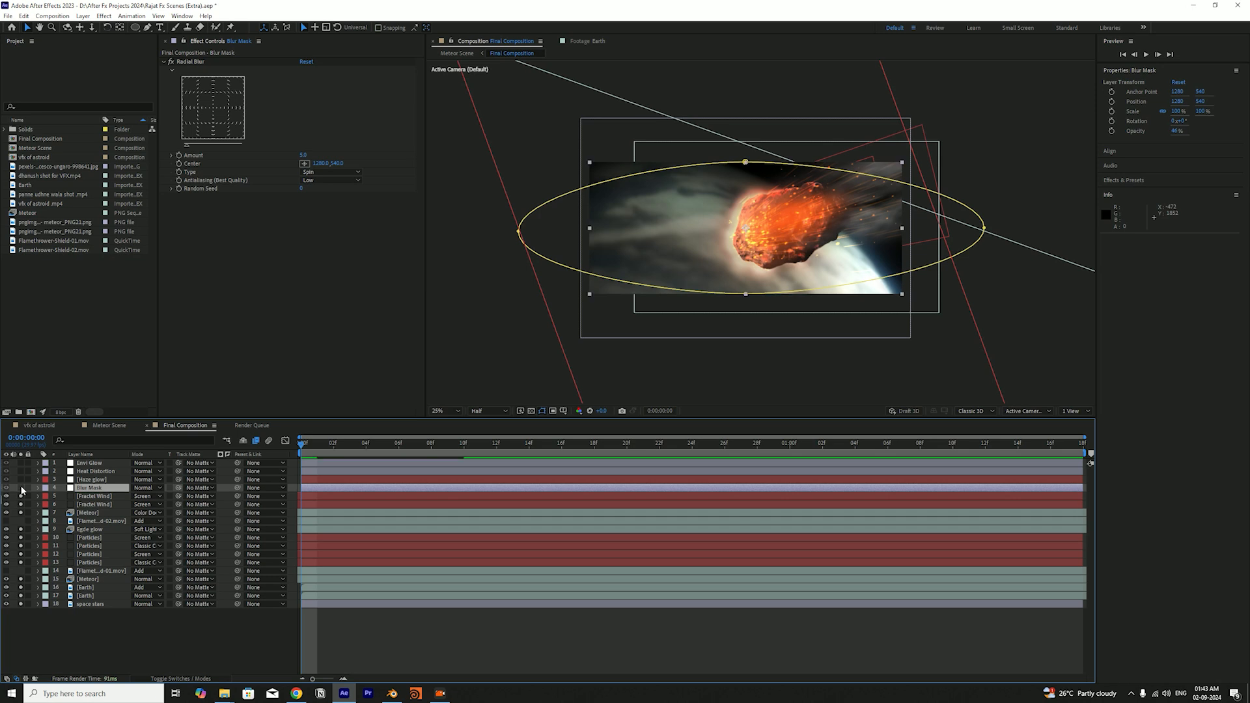
pyautogui.click(64, 626)
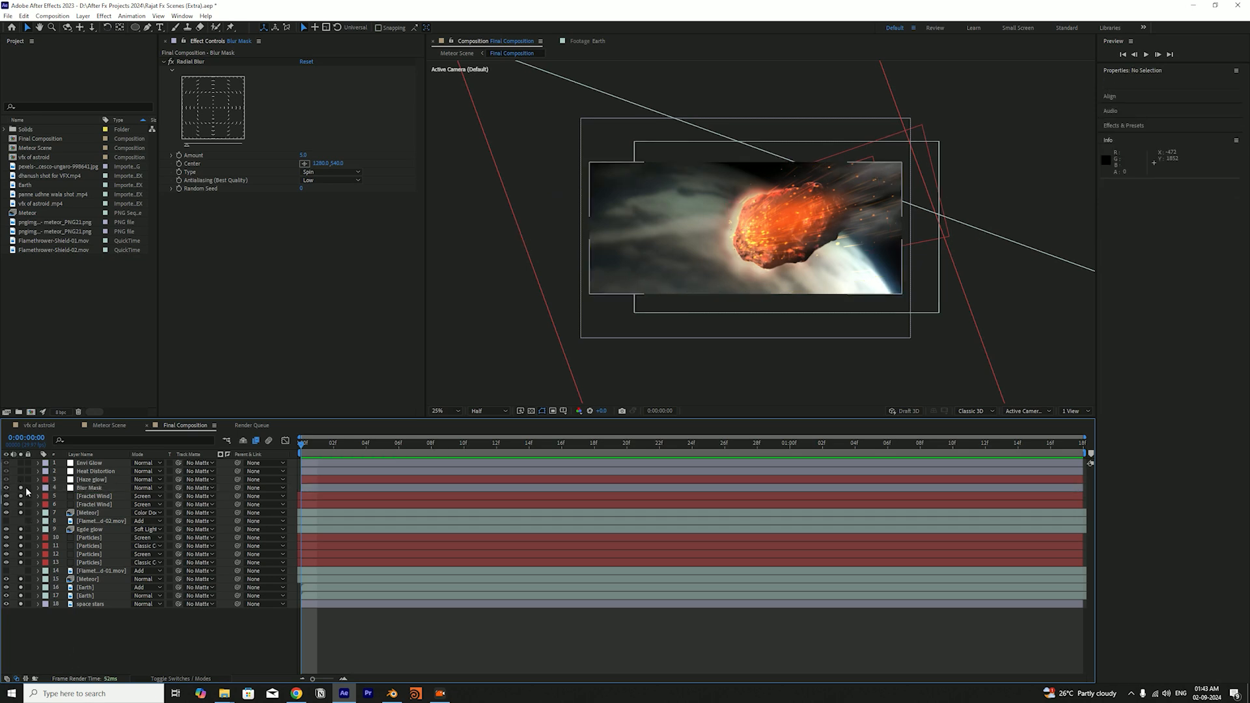
pyautogui.click(91, 488)
pyautogui.hotkey('ctrl', 's')
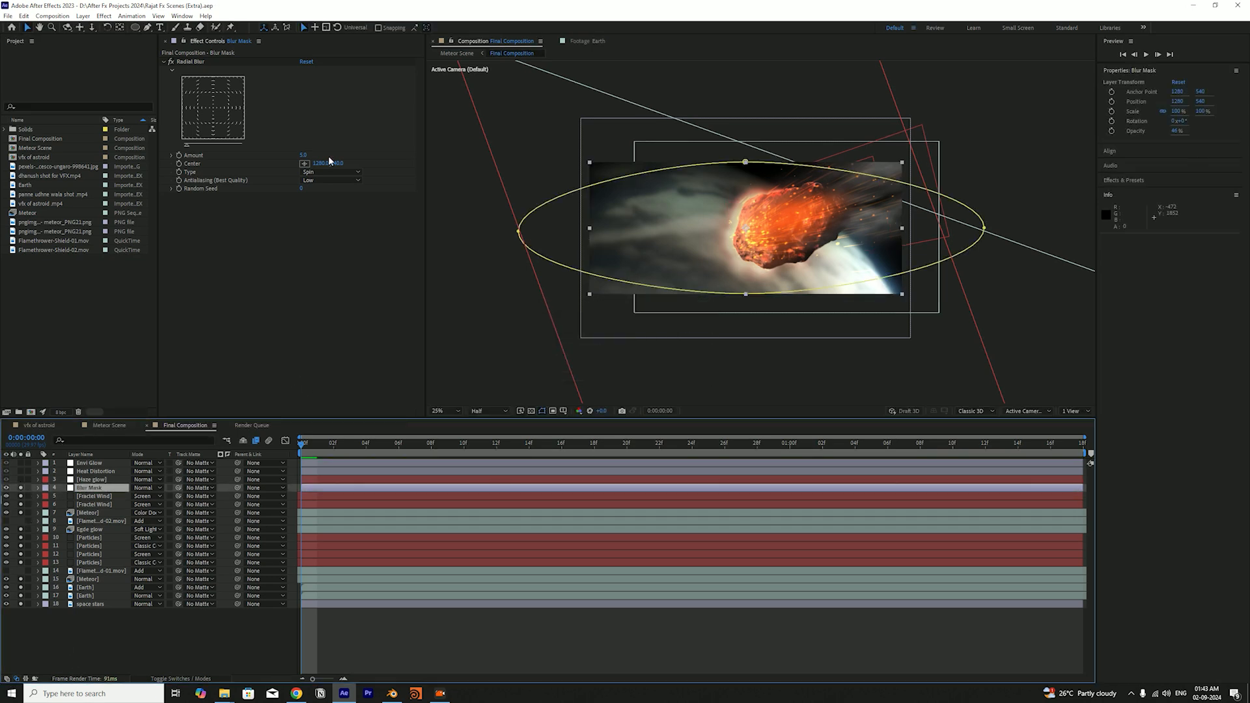
# Examine the Blur Mask layer's elliptical mask up close and compare the frame with and without the layer
pyautogui.scroll(2, 623, 186)
pyautogui.moveTo(589, 174); pyautogui.dragTo(687, 212)
pyautogui.press('v')
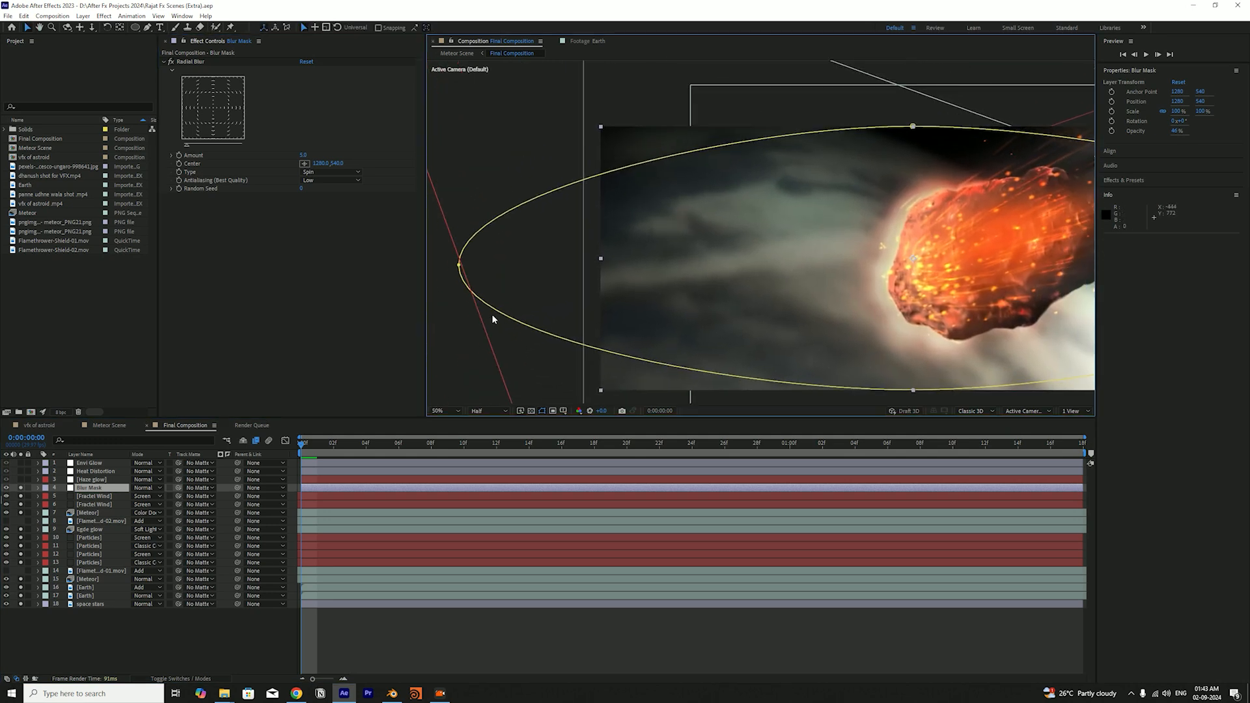
pyautogui.click(128, 624)
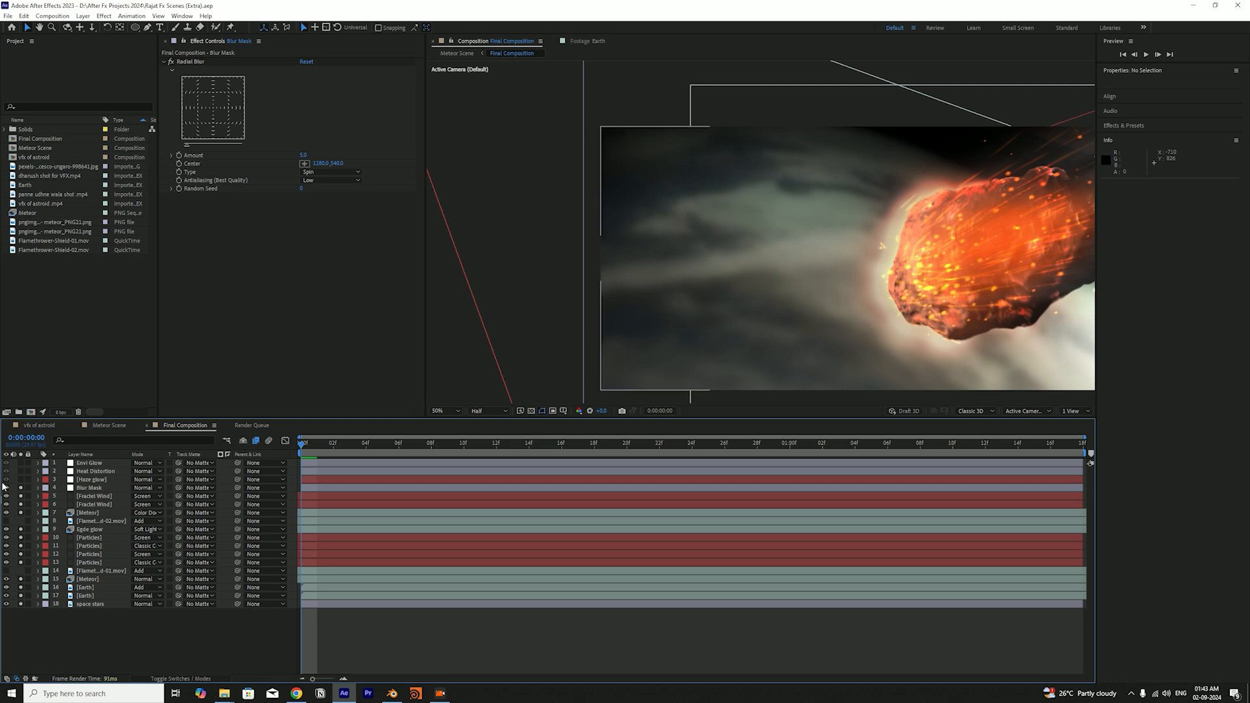
pyautogui.click(22, 490)
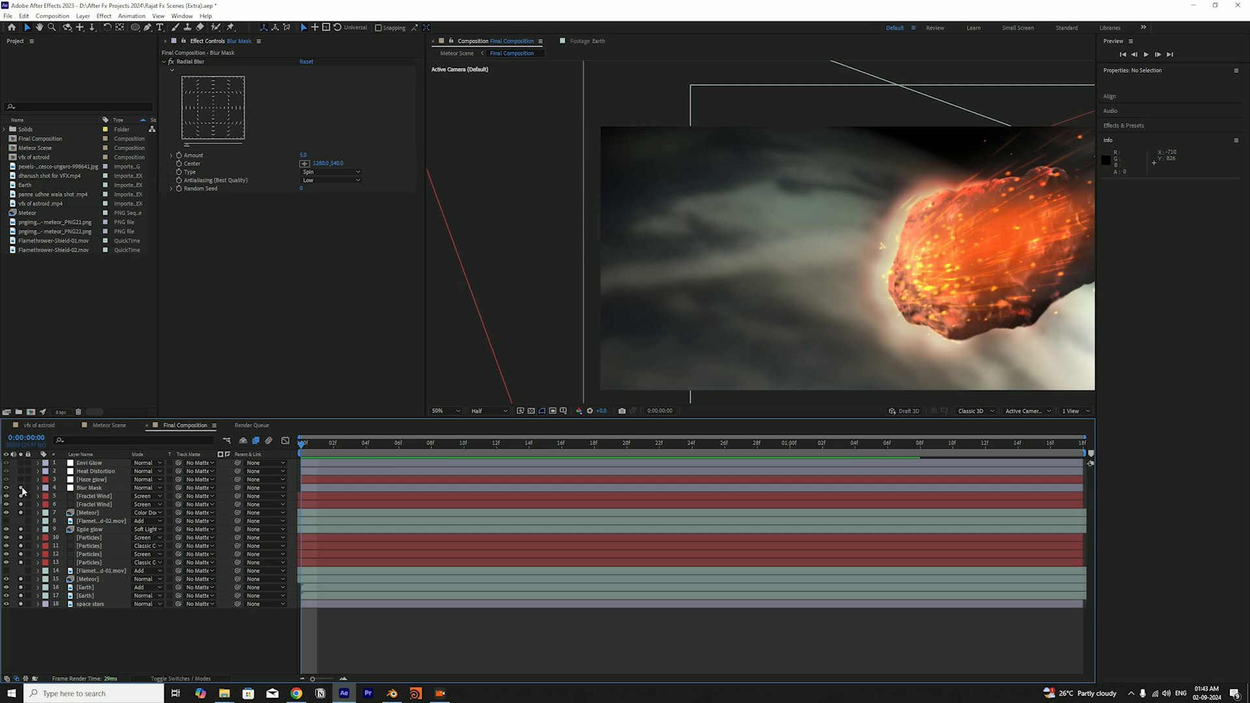
pyautogui.click(22, 489)
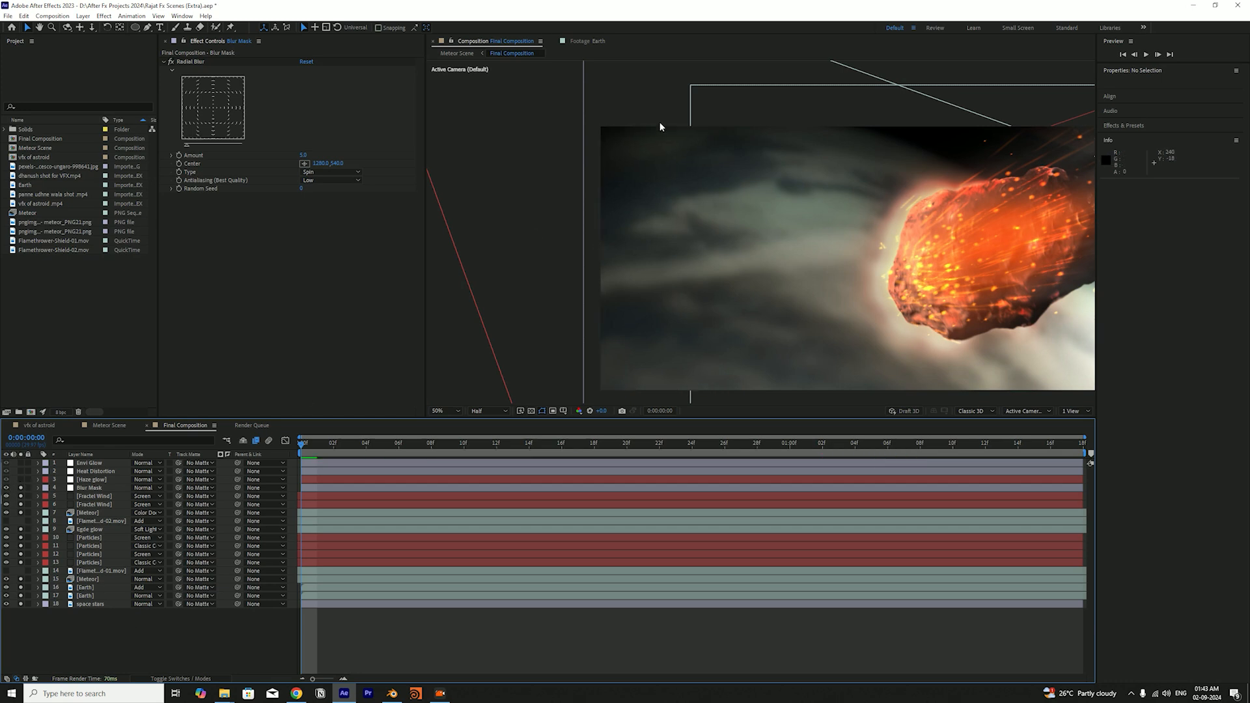
# Inspect the blurred corners and edges of the frame around the meteor up close
pyautogui.moveTo(632, 160); pyautogui.dragTo(801, 328)
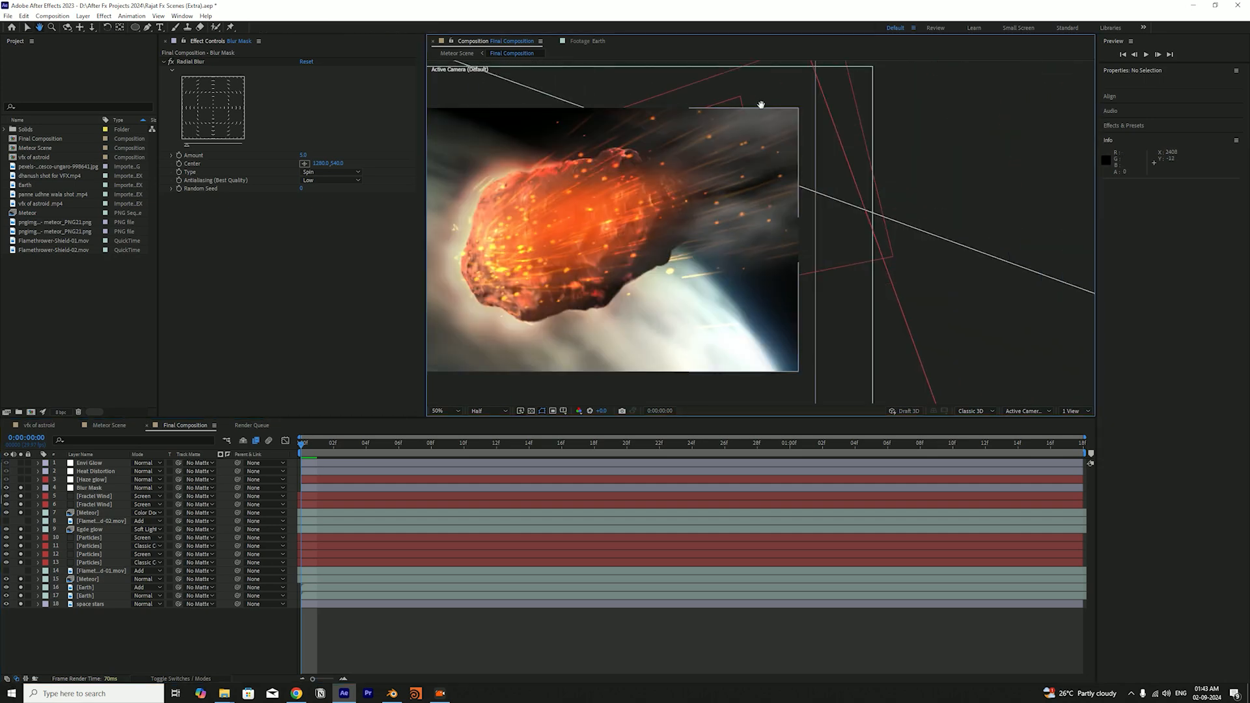
pyautogui.moveTo(713, 345); pyautogui.dragTo(943, 338)
pyautogui.moveTo(558, 251); pyautogui.dragTo(788, 235)
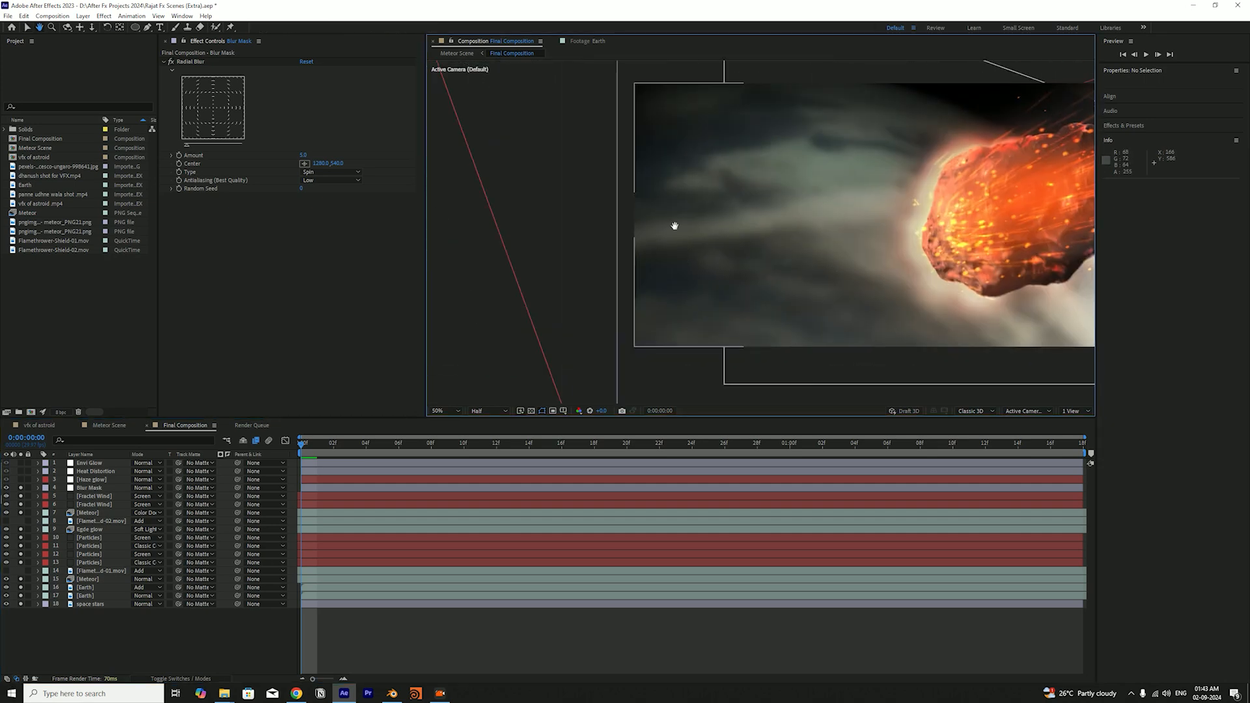
pyautogui.moveTo(737, 139); pyautogui.dragTo(667, 200)
pyautogui.moveTo(984, 286); pyautogui.dragTo(752, 211)
pyautogui.scroll(-2, 713, 217)
pyautogui.press('v')
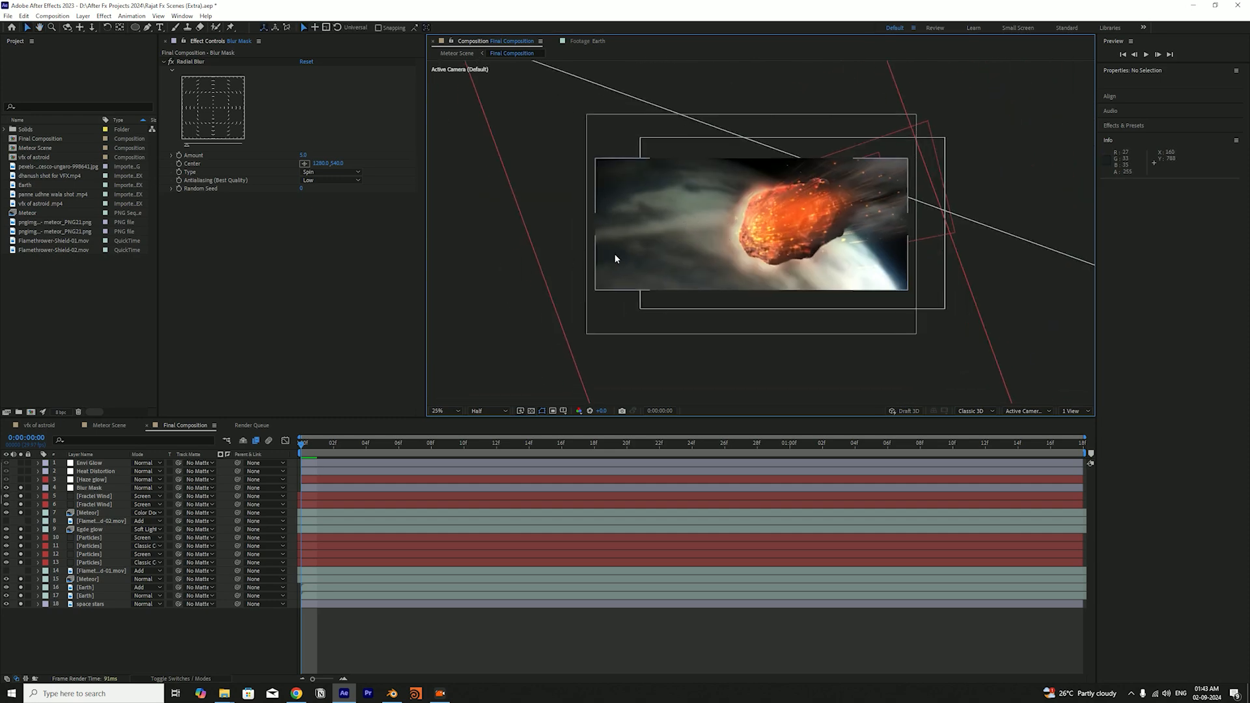
# Solo the Haze glow layer, view its glow along the meteor's leading edge up close, and save the project
pyautogui.press('.')
pyautogui.hotkey('ctrl', 's')
pyautogui.click(97, 481)
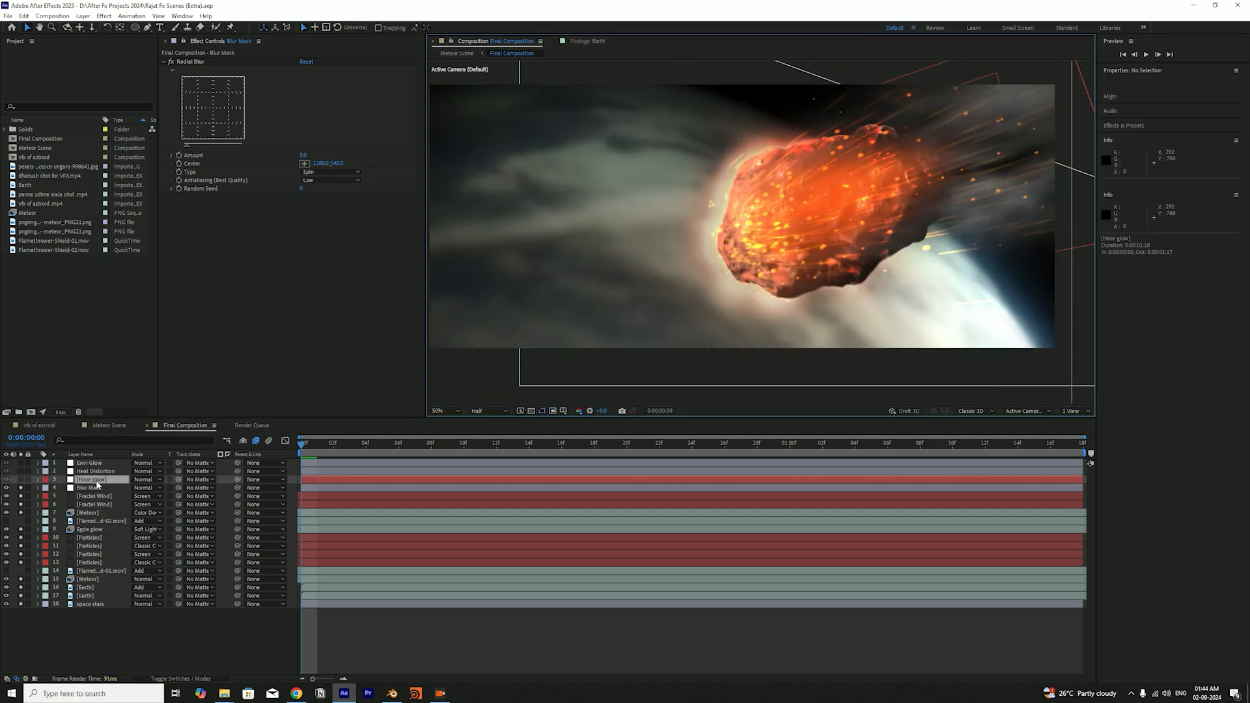
pyautogui.click(20, 480)
pyautogui.scroll(-2, 735, 252)
pyautogui.press('h')
pyautogui.moveTo(734, 250); pyautogui.dragTo(717, 246)
pyautogui.press('.')
pyautogui.press('v')
pyautogui.hotkey('ctrl', 's')
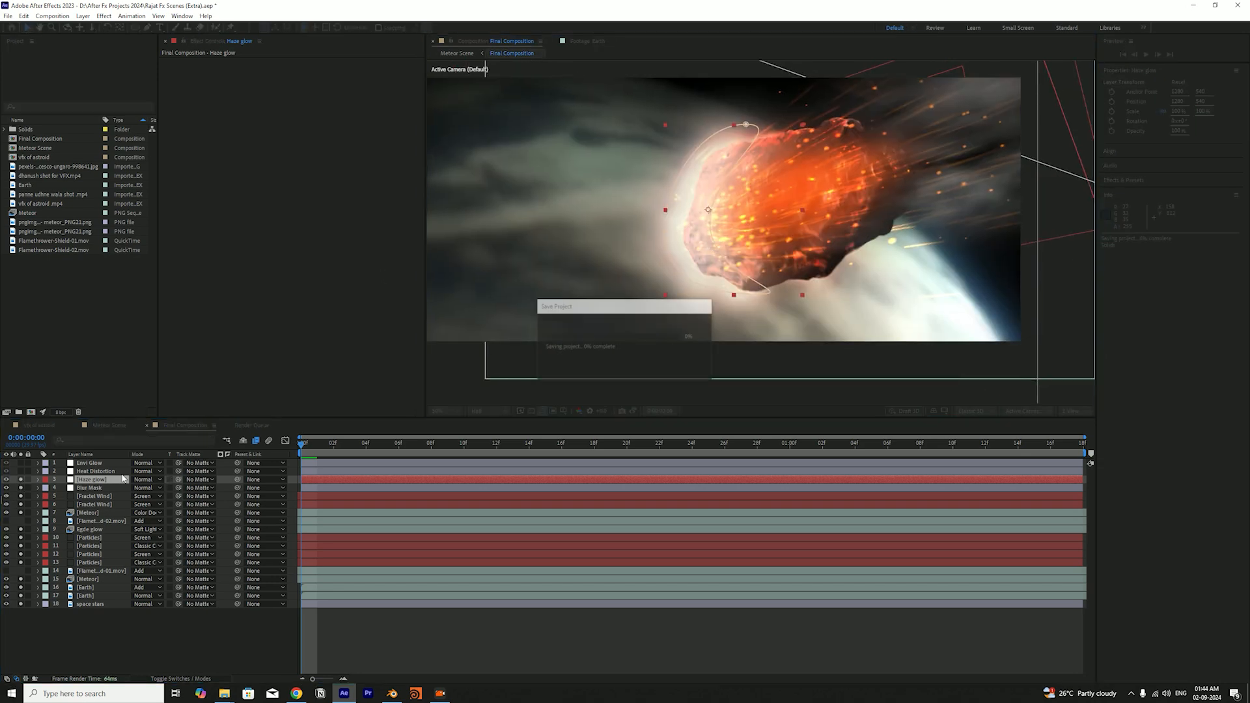
# Create a white solid at full composition size directly above the Haze glow layer
pyautogui.click(109, 473)
pyautogui.click(106, 480)
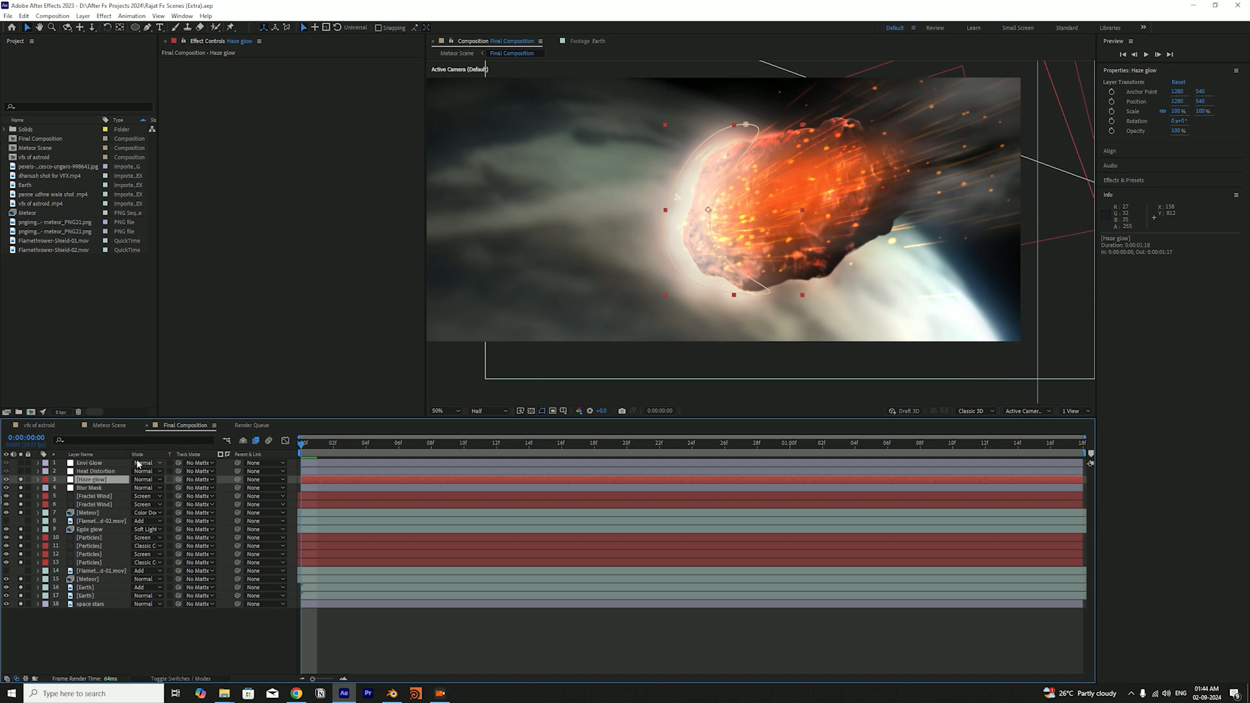
pyautogui.hotkey('ctrl', 'y')
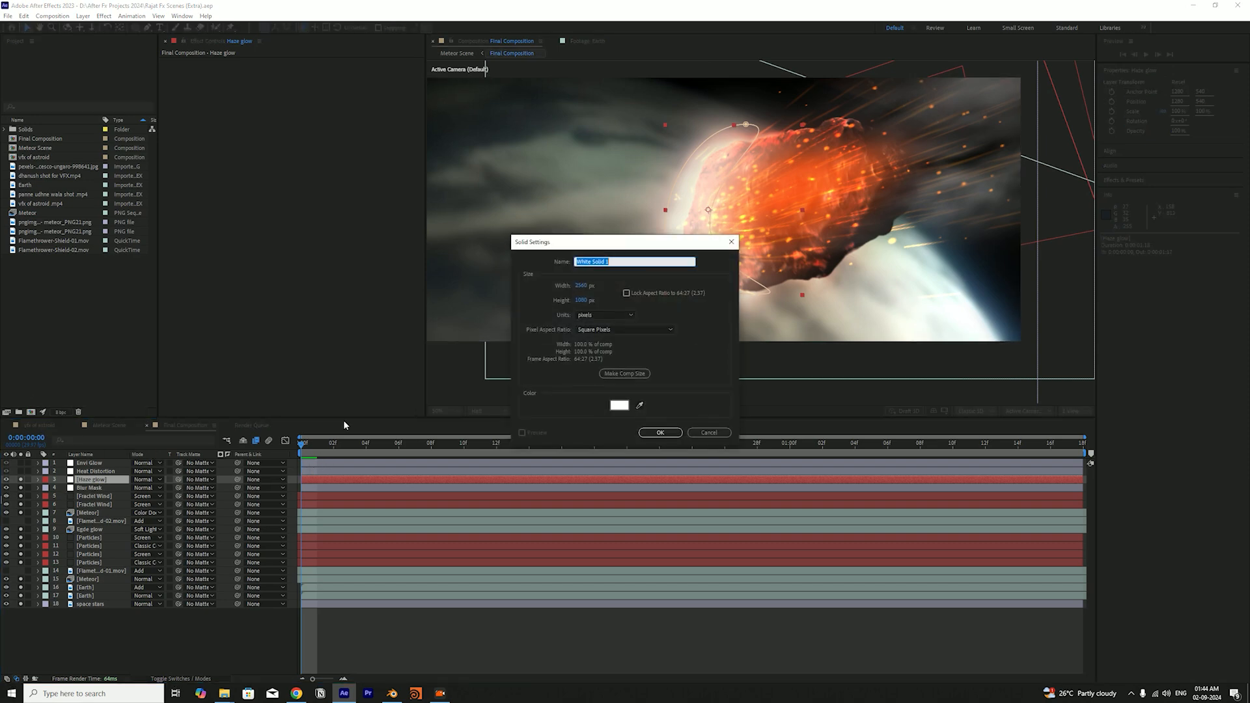
pyautogui.press('Return')
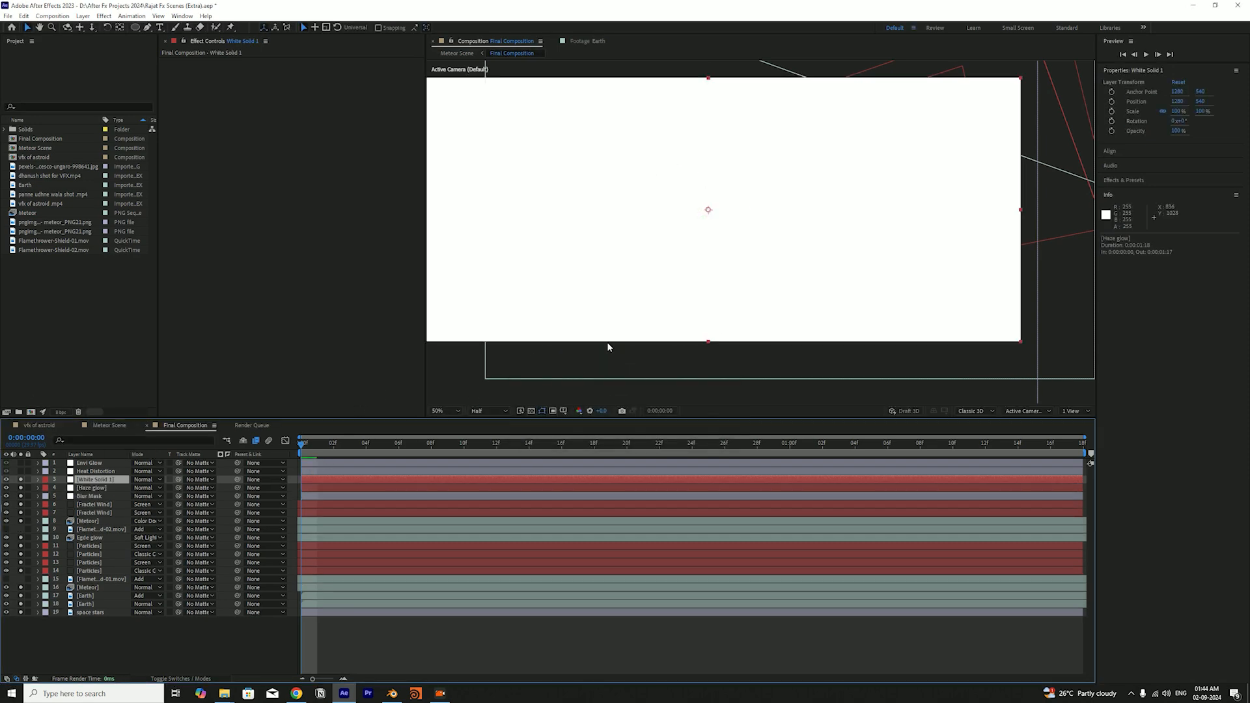
# Undo the creation of the white solid, save the project, and reveal the Haze glow layer's scale
pyautogui.hotkey('ctrl', 'z')
pyautogui.hotkey('ctrl', 's')
pyautogui.press('s')
pyautogui.press('s')
pyautogui.press('s')
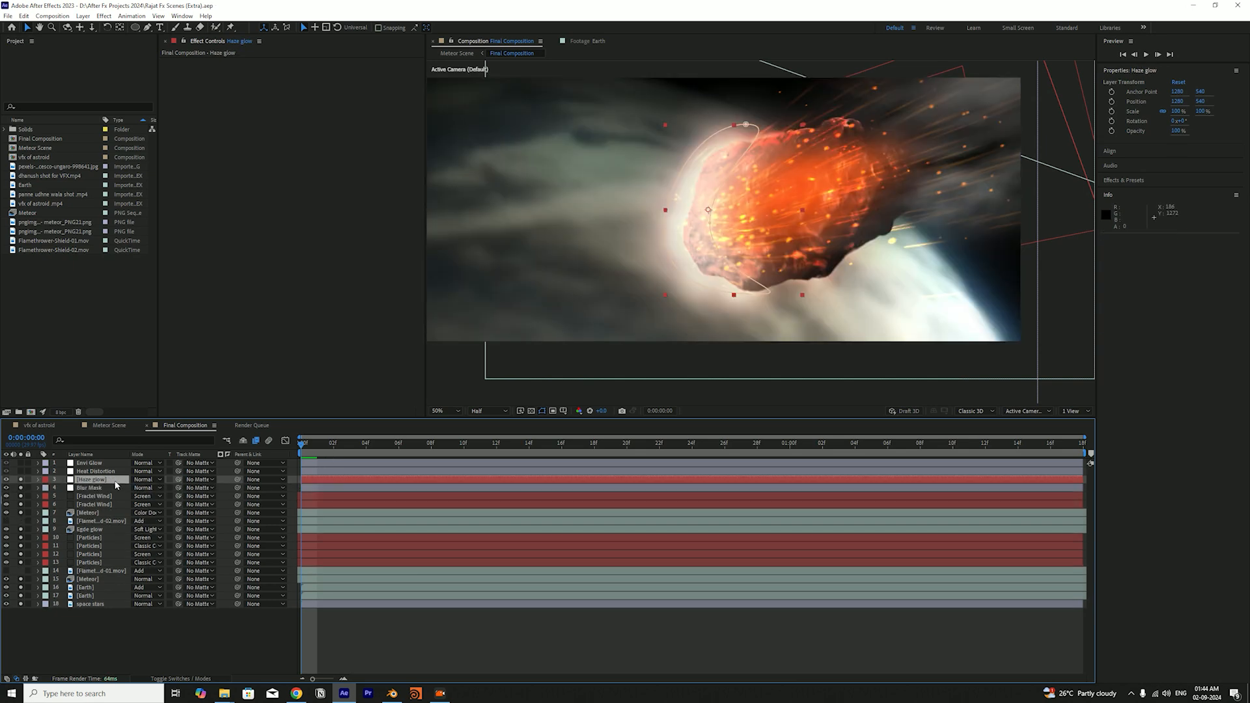
# Compare the frame with the Haze glow layer switched off and on
pyautogui.hotkey('ctrl', 'z')
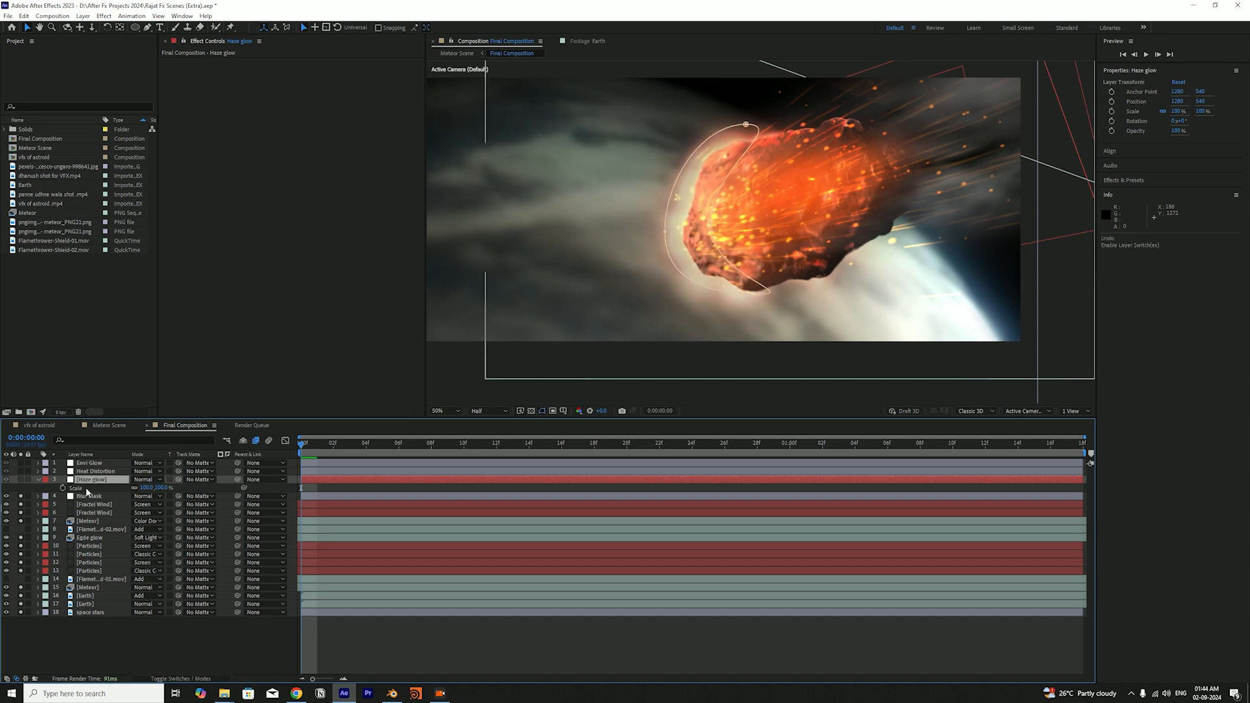
pyautogui.hotkey('ctrl', 'z')
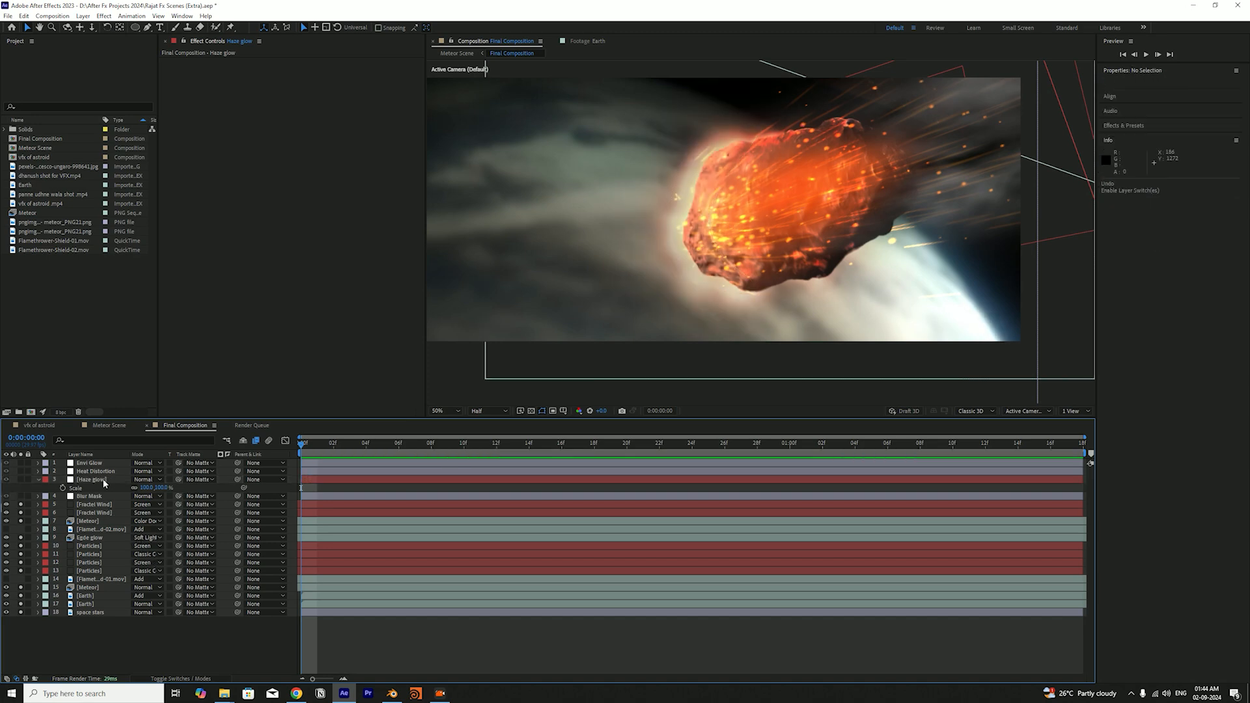
pyautogui.click(21, 496)
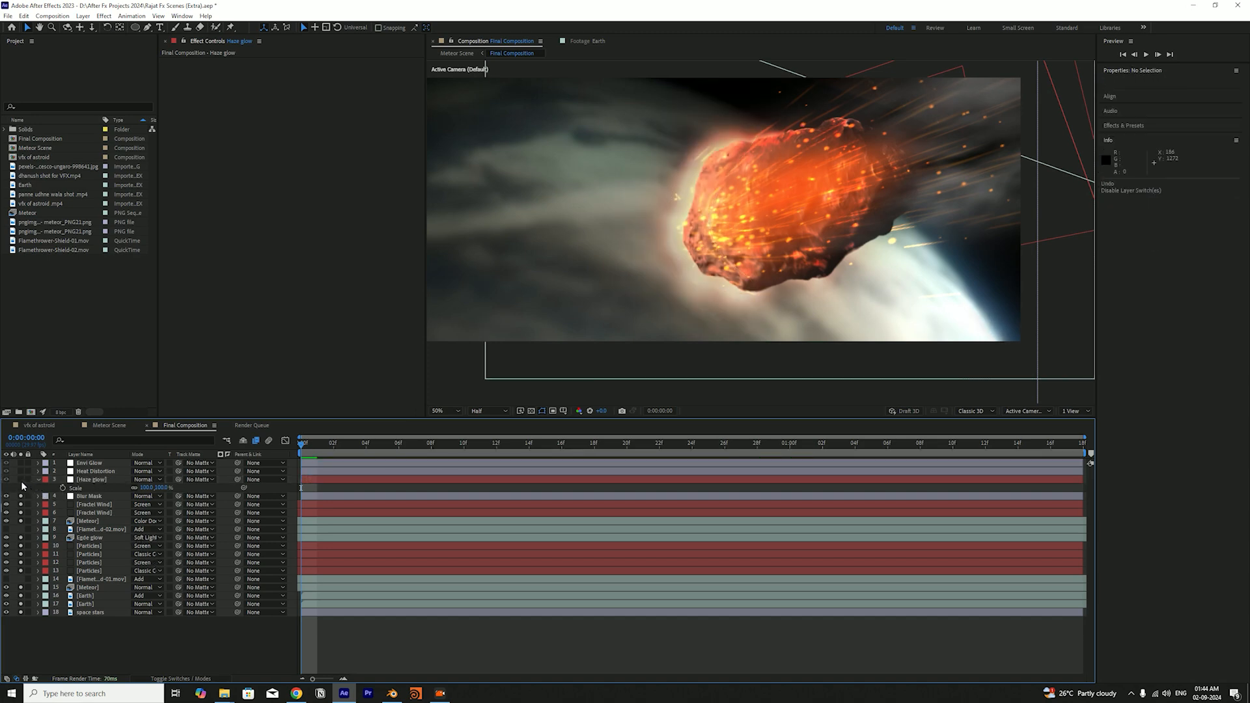
pyautogui.click(21, 481)
# Reveal the Haze glow layer's mask feather, save the project, and collapse the layer's properties
pyautogui.click(104, 481)
pyautogui.press('f')
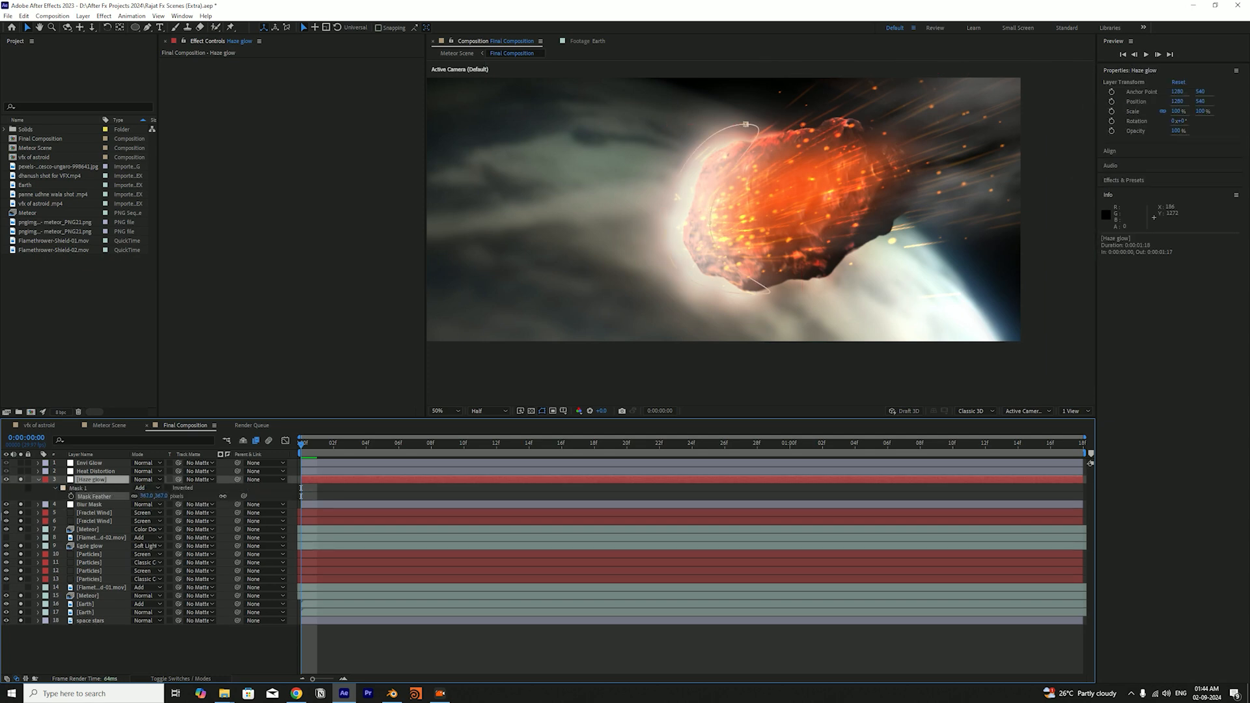
pyautogui.moveTo(368, 501); pyautogui.dragTo(161, 496)
pyautogui.hotkey('ctrl', 's')
pyautogui.click(210, 642)
pyautogui.click(39, 480)
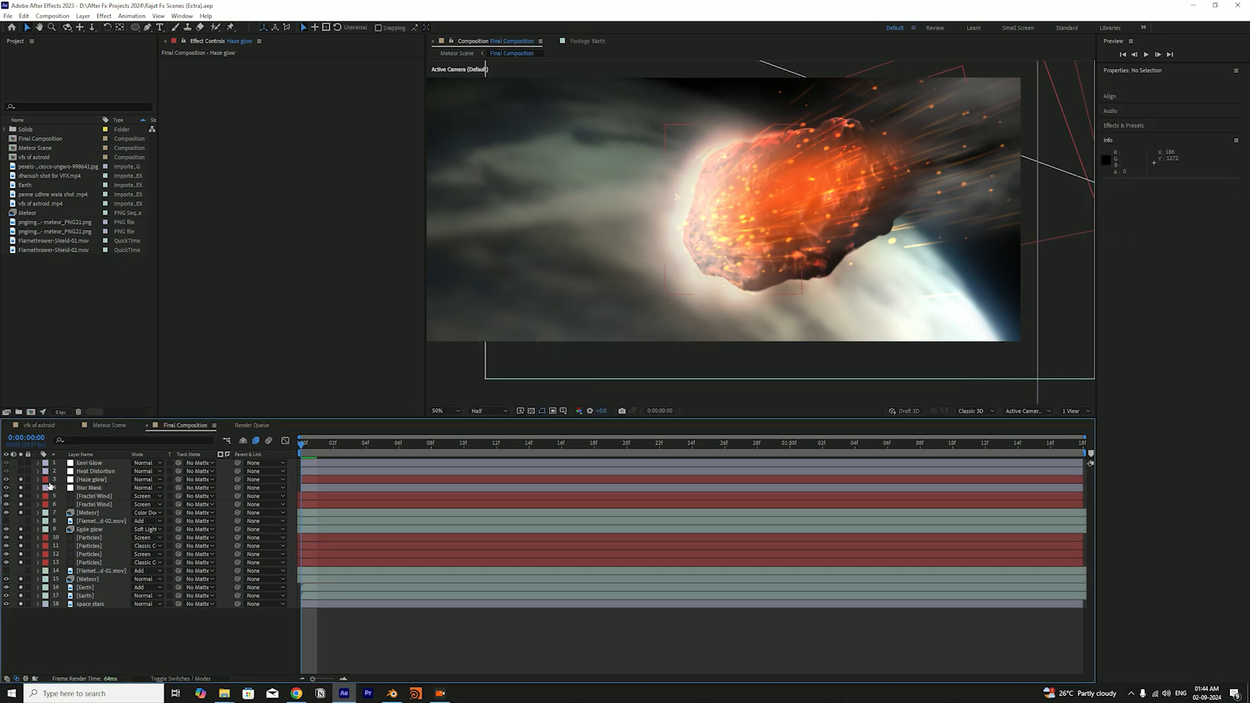
# Solo the Heat Distortion layer along with the visible layers, save the project, and view its distortion around the meteor
pyautogui.scroll(-2, 737, 226)
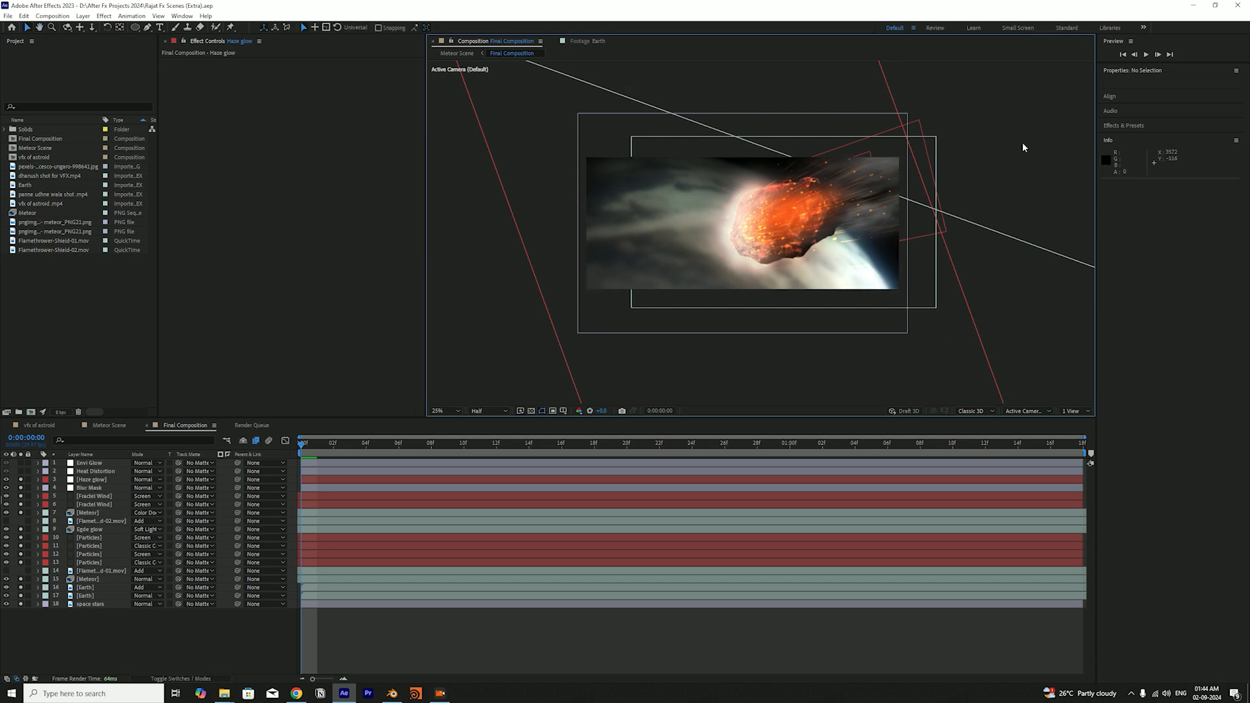
pyautogui.click(93, 472)
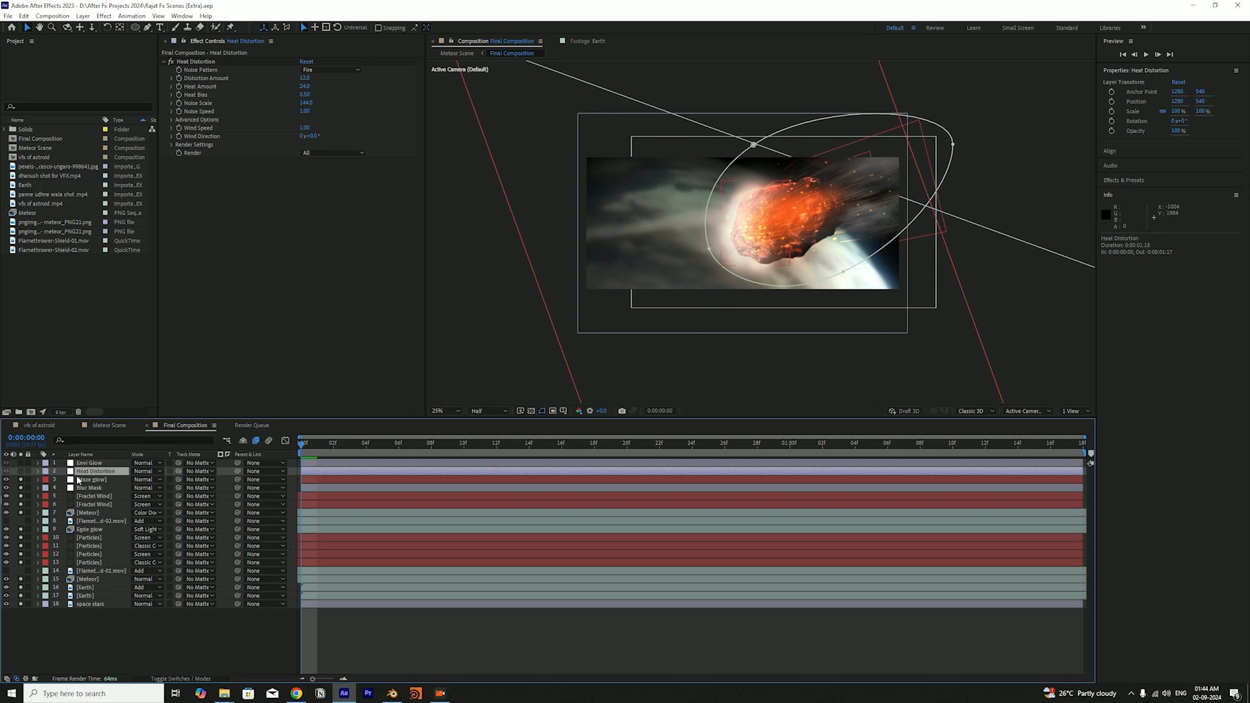
pyautogui.click(23, 472)
pyautogui.hotkey('ctrl', 's')
pyautogui.press('space')
pyautogui.moveTo(817, 295); pyautogui.dragTo(741, 326)
pyautogui.moveTo(629, 369); pyautogui.dragTo(711, 340)
pyautogui.scroll(2, 668, 366)
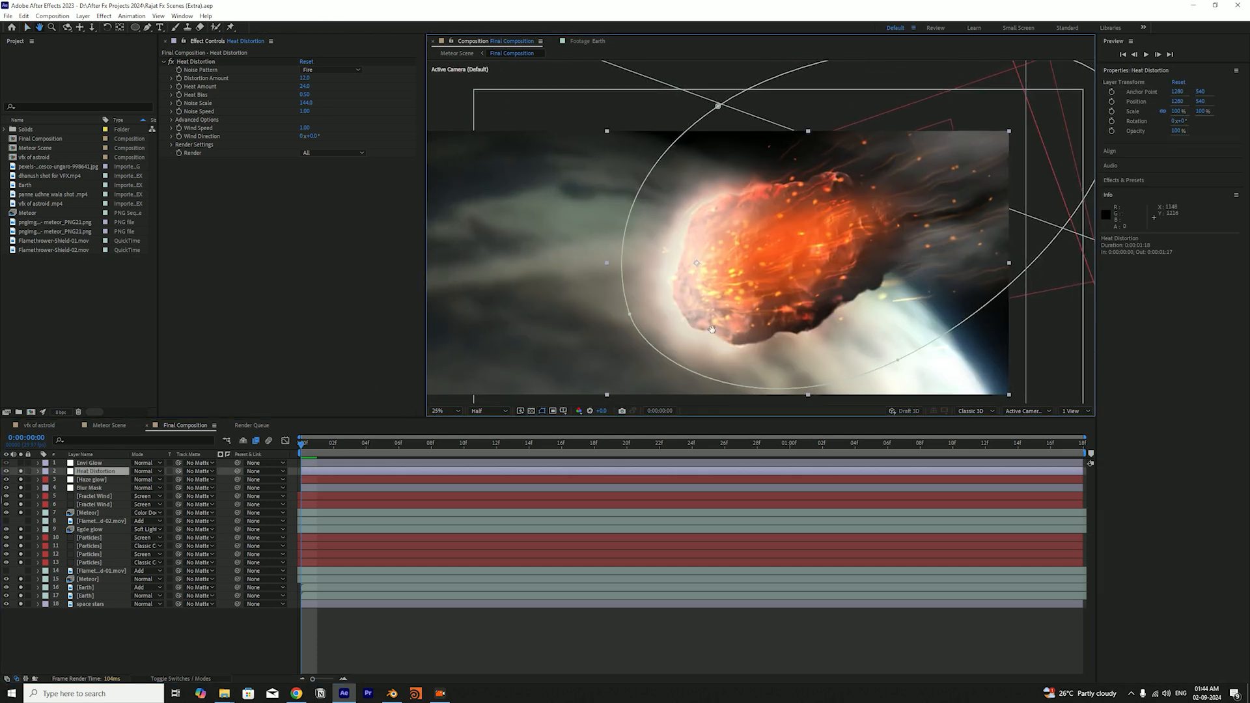
pyautogui.scroll(-2, 711, 333)
pyautogui.moveTo(801, 236); pyautogui.dragTo(770, 236)
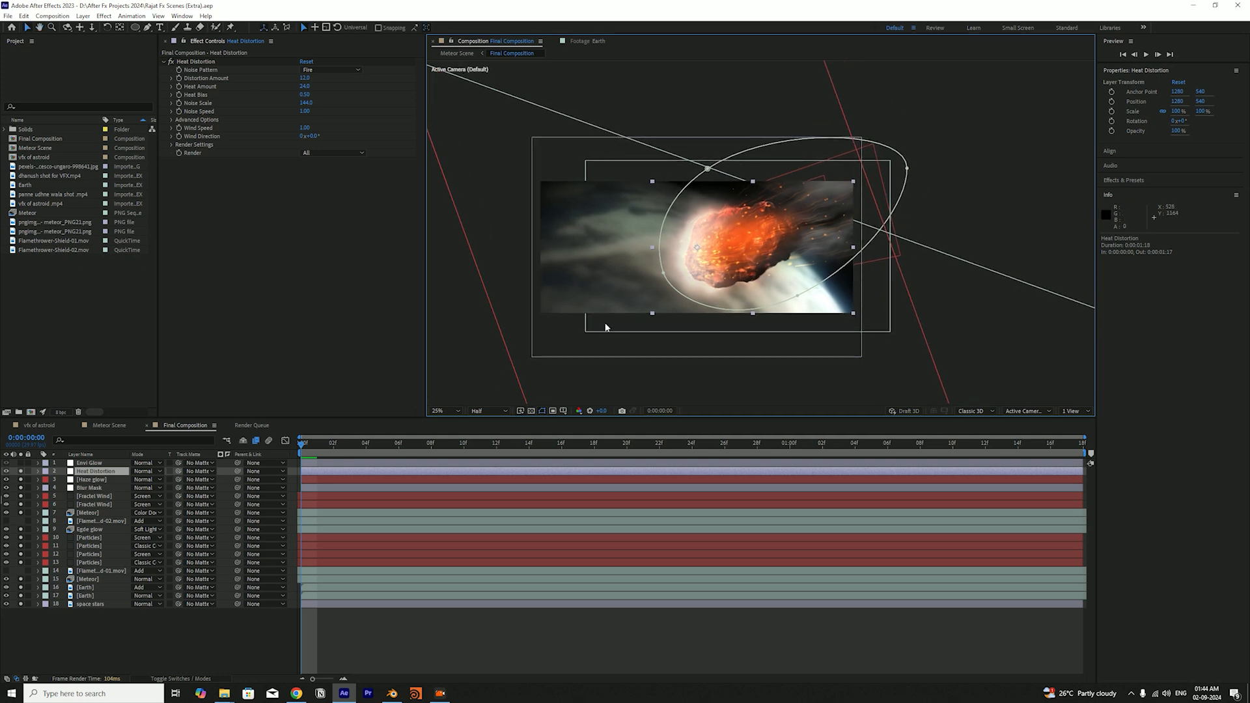
# Compare the frame with and without the Heat Distortion layer and save the project
pyautogui.click(21, 471)
pyautogui.click(21, 470)
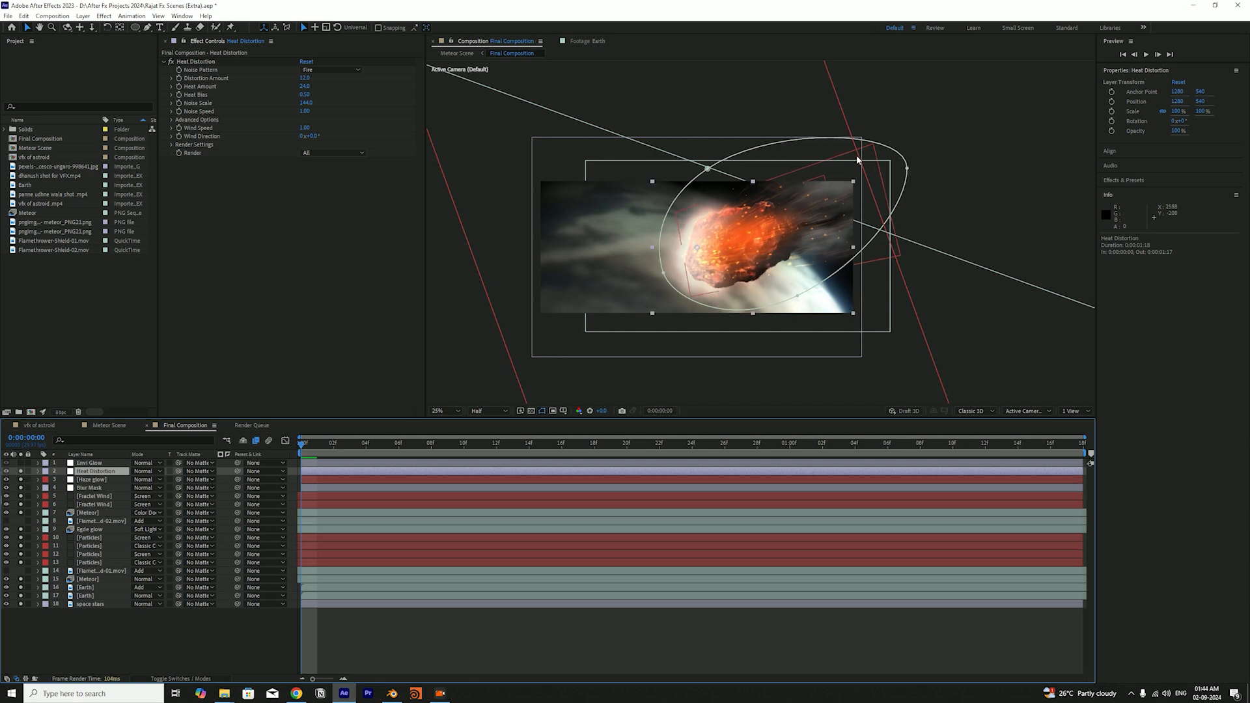
pyautogui.click(977, 133)
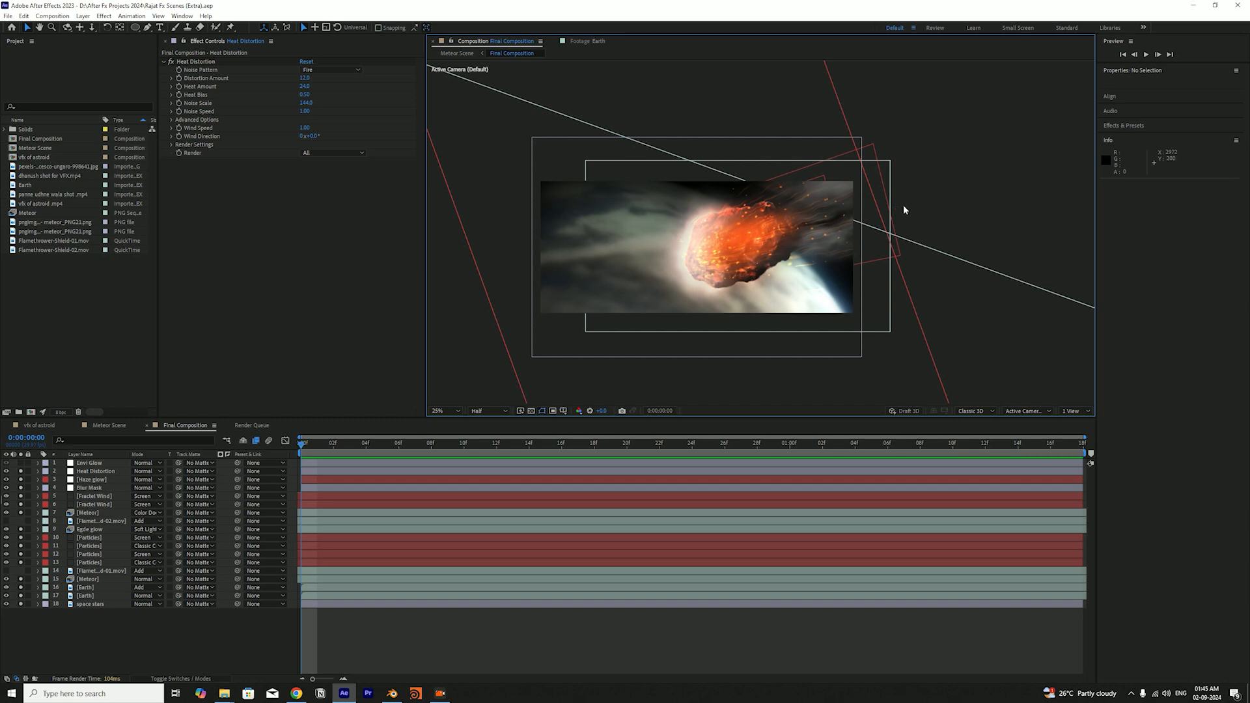
pyautogui.scroll(2, 904, 204)
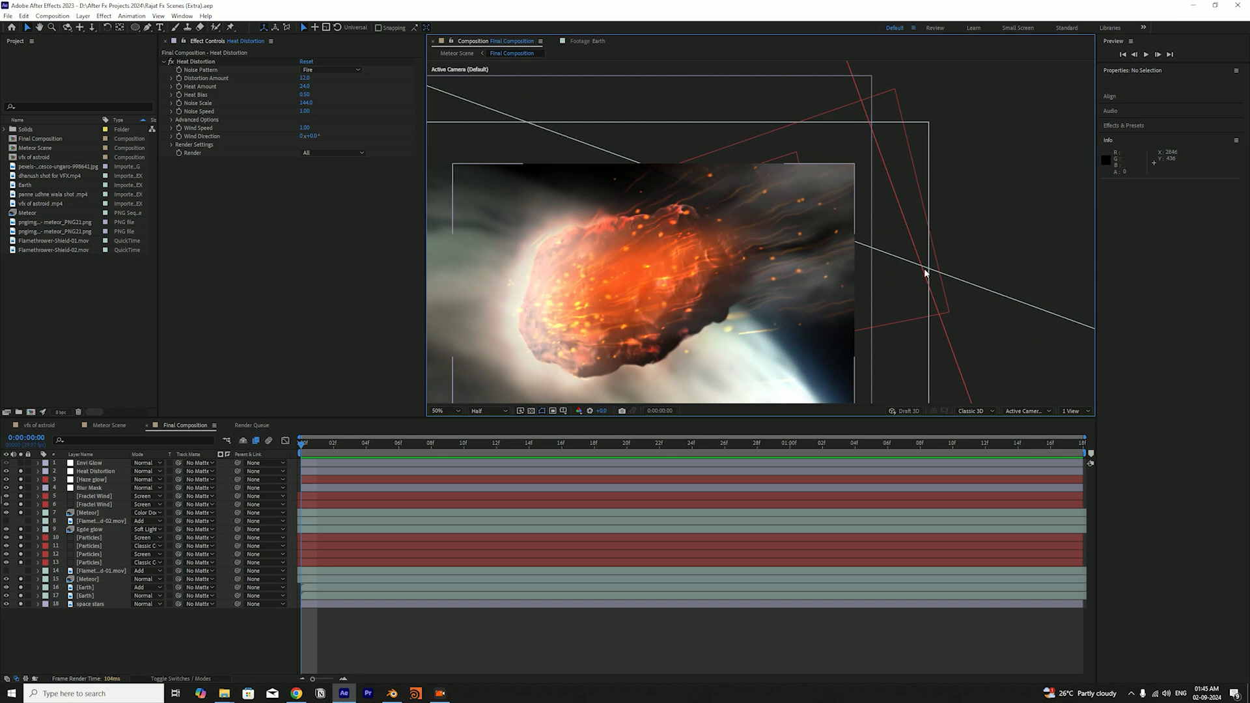
pyautogui.click(20, 475)
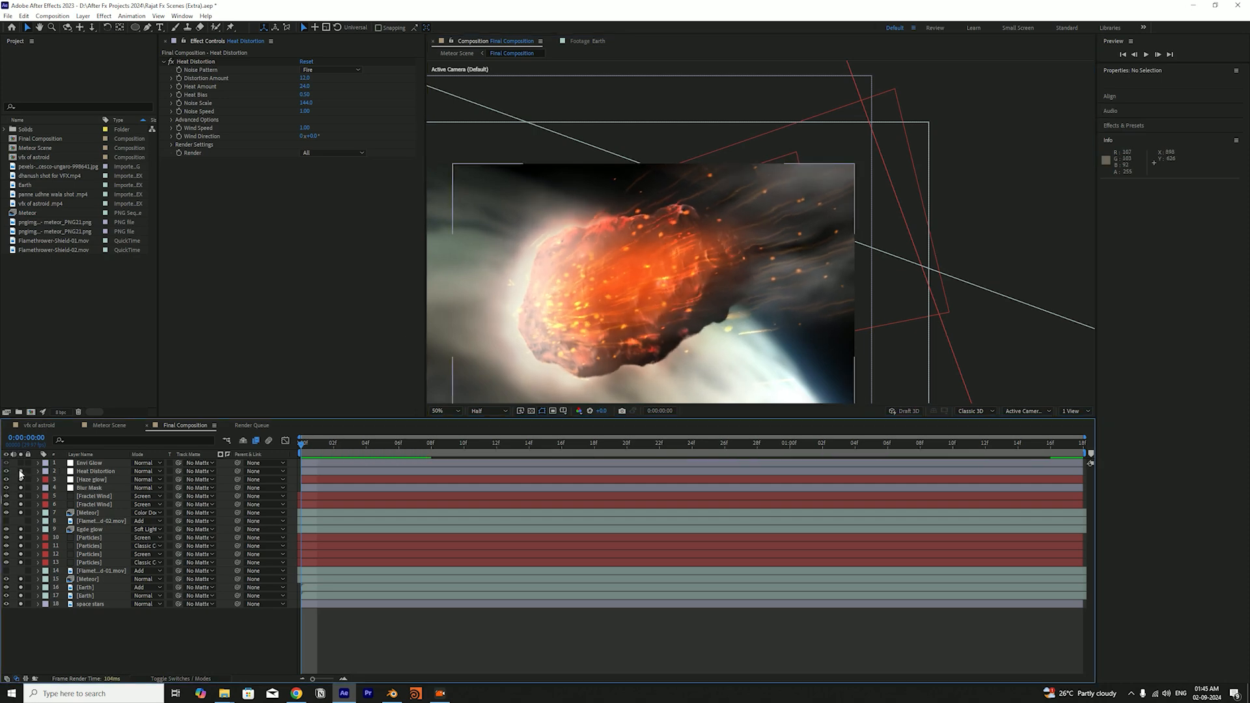
pyautogui.hotkey('ctrl', 's')
# Select the Heat Distortion layer and inspect the meteor's edges and trails up close with the layer off and on
pyautogui.scroll(-2, 783, 324)
pyautogui.moveTo(904, 254); pyautogui.dragTo(973, 219)
pyautogui.moveTo(873, 278); pyautogui.dragTo(854, 278)
pyautogui.click(105, 472)
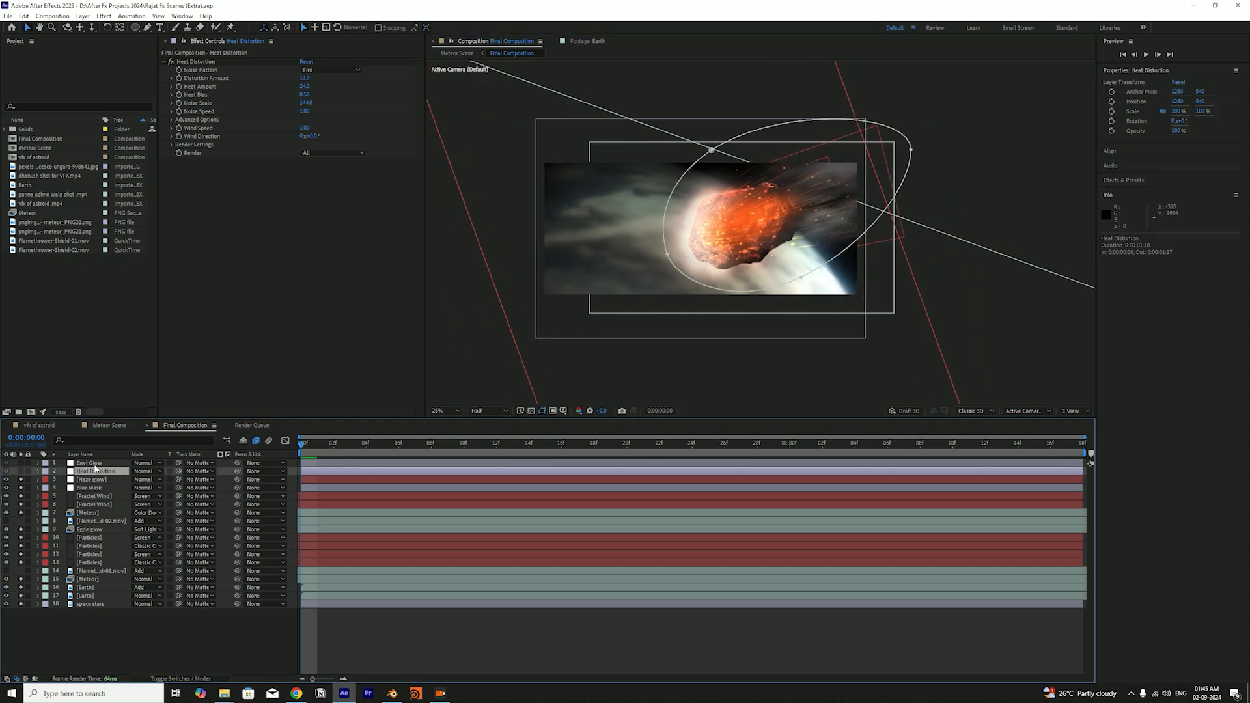
pyautogui.click(21, 472)
pyautogui.scroll(2, 750, 284)
pyautogui.moveTo(749, 282); pyautogui.dragTo(734, 319)
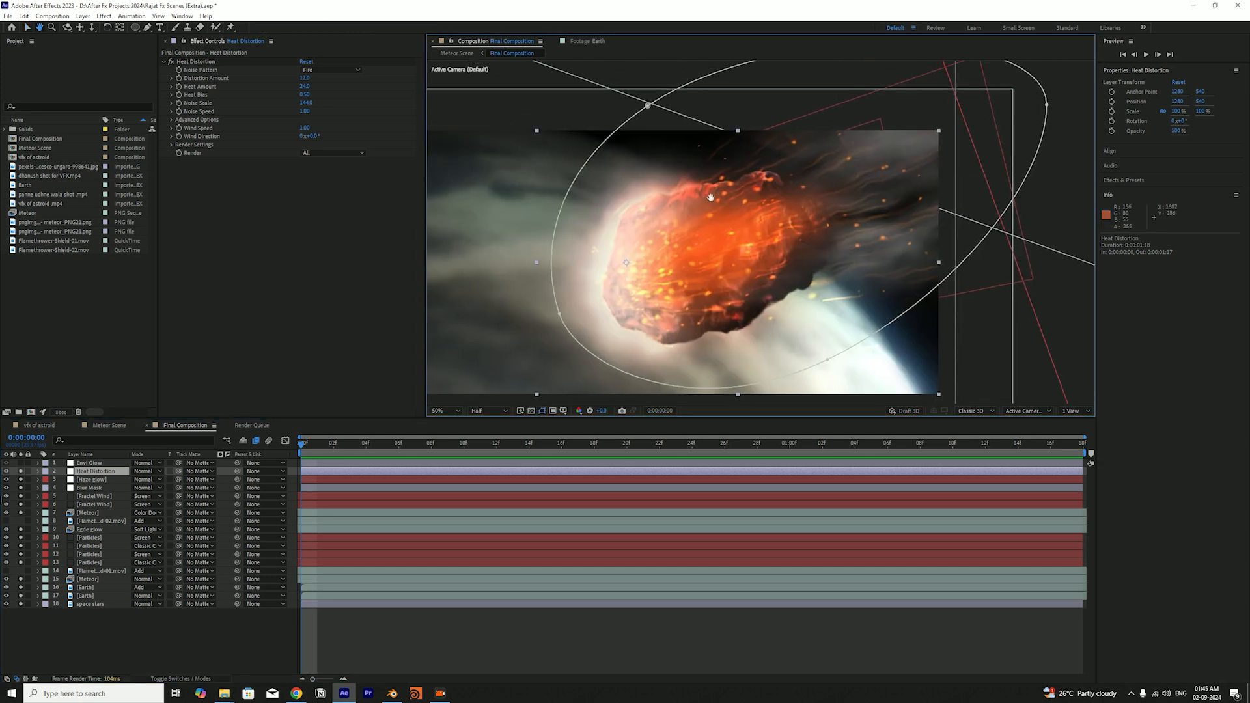
pyautogui.moveTo(777, 285); pyautogui.dragTo(842, 249)
pyautogui.press('v')
pyautogui.click(23, 472)
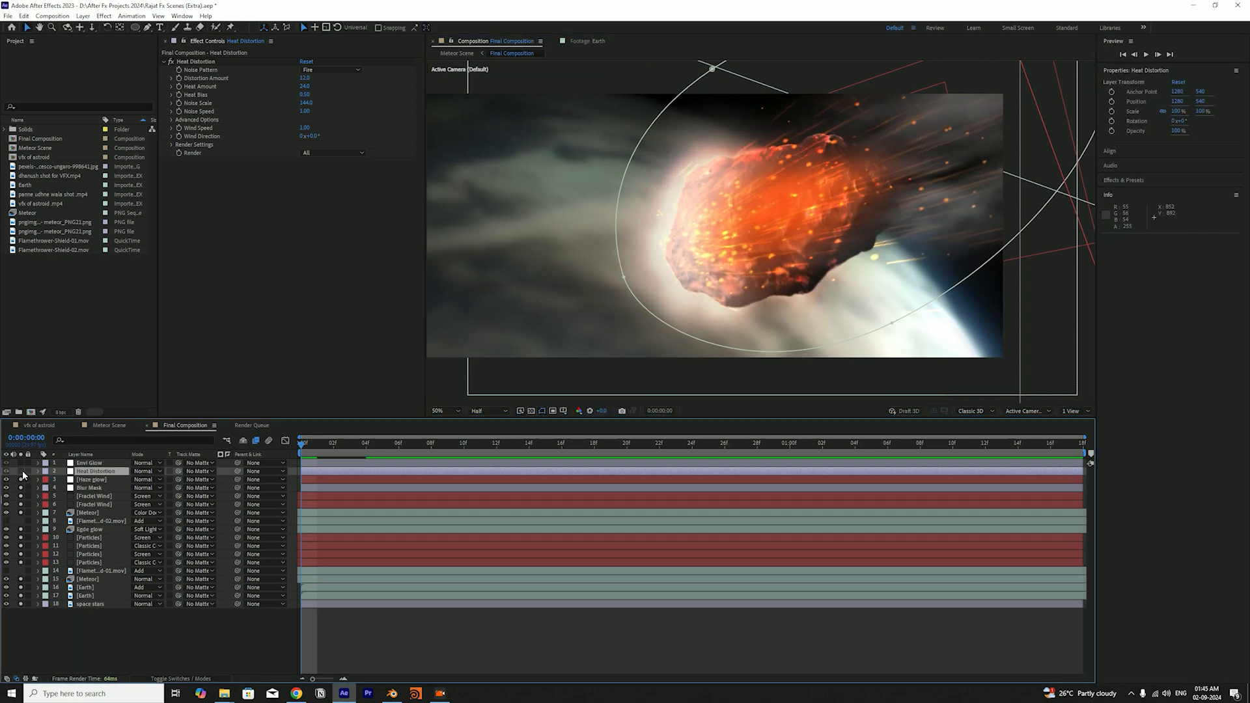
pyautogui.click(22, 472)
# Deselect the Heat Distortion layer and view the whole frame alongside its effect settings
pyautogui.scroll(-2, 689, 283)
pyautogui.moveTo(689, 286); pyautogui.dragTo(679, 293)
pyautogui.click(904, 210)
pyautogui.scroll(-2, 967, 186)
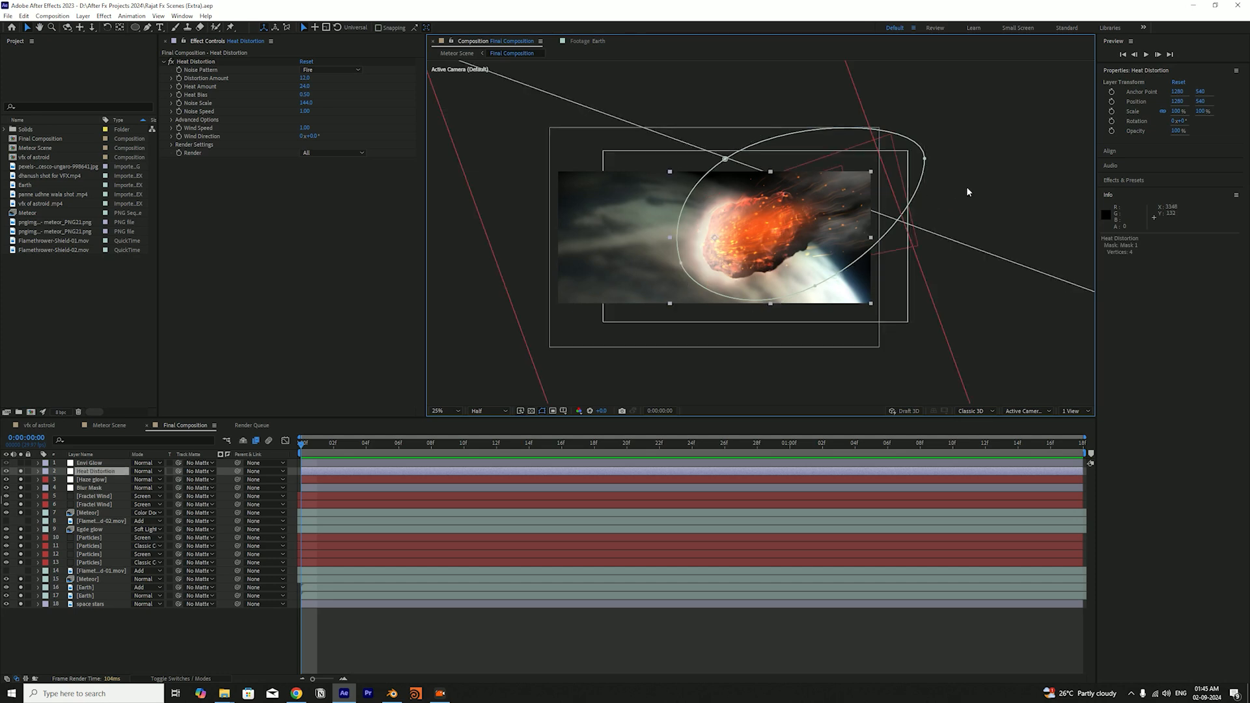
pyautogui.click(966, 186)
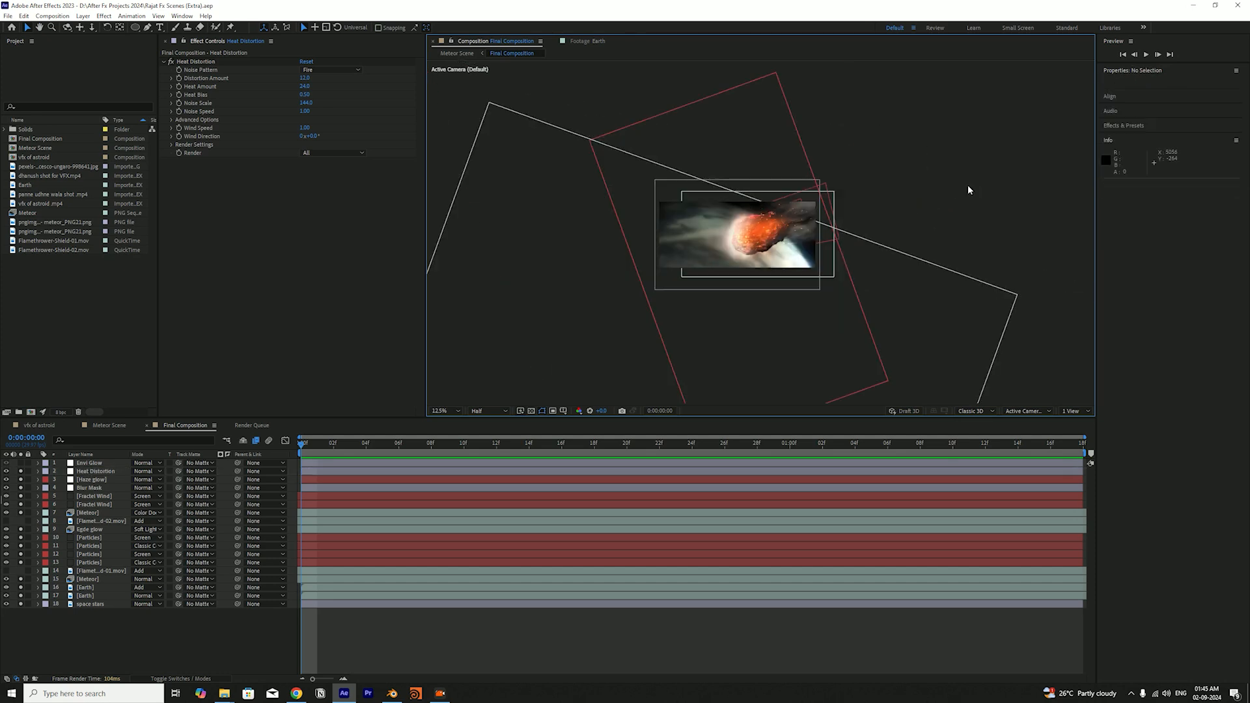
pyautogui.scroll(2, 968, 185)
pyautogui.click(298, 245)
pyautogui.click(195, 62)
pyautogui.click(561, 319)
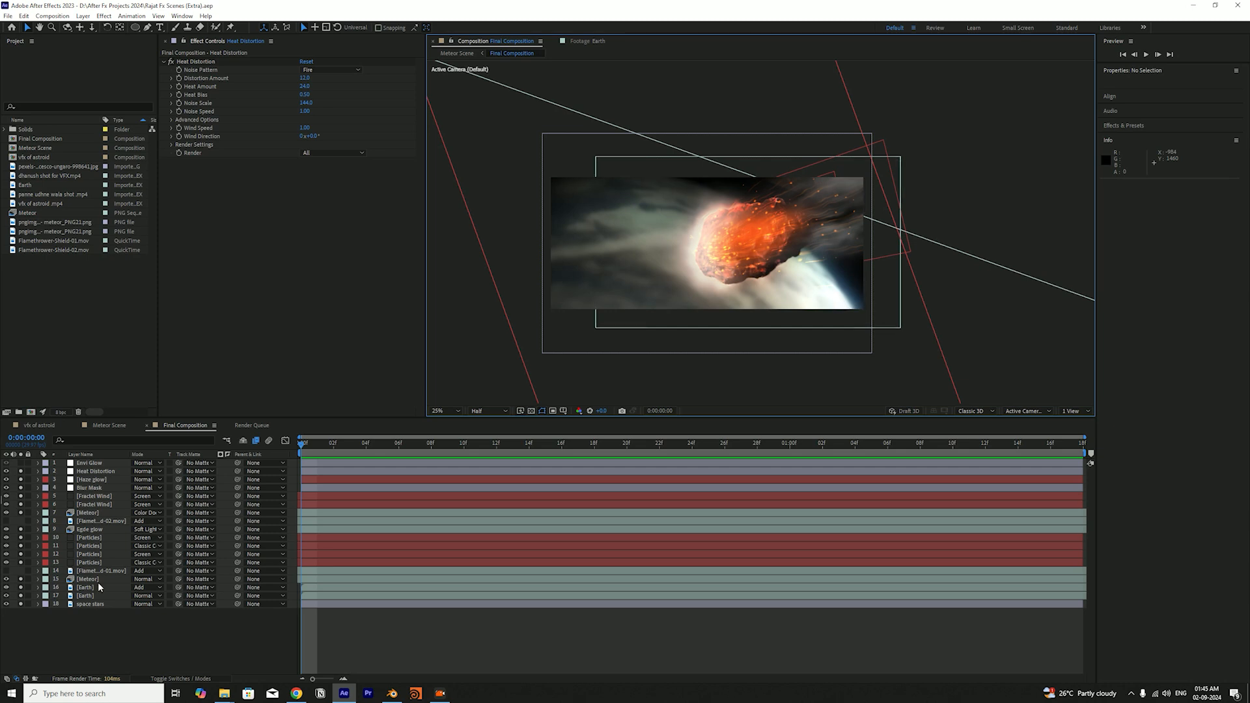
# Create a white solid at full composition size named "turbulence" above all other layers
pyautogui.hotkey('ctrl', 'y')
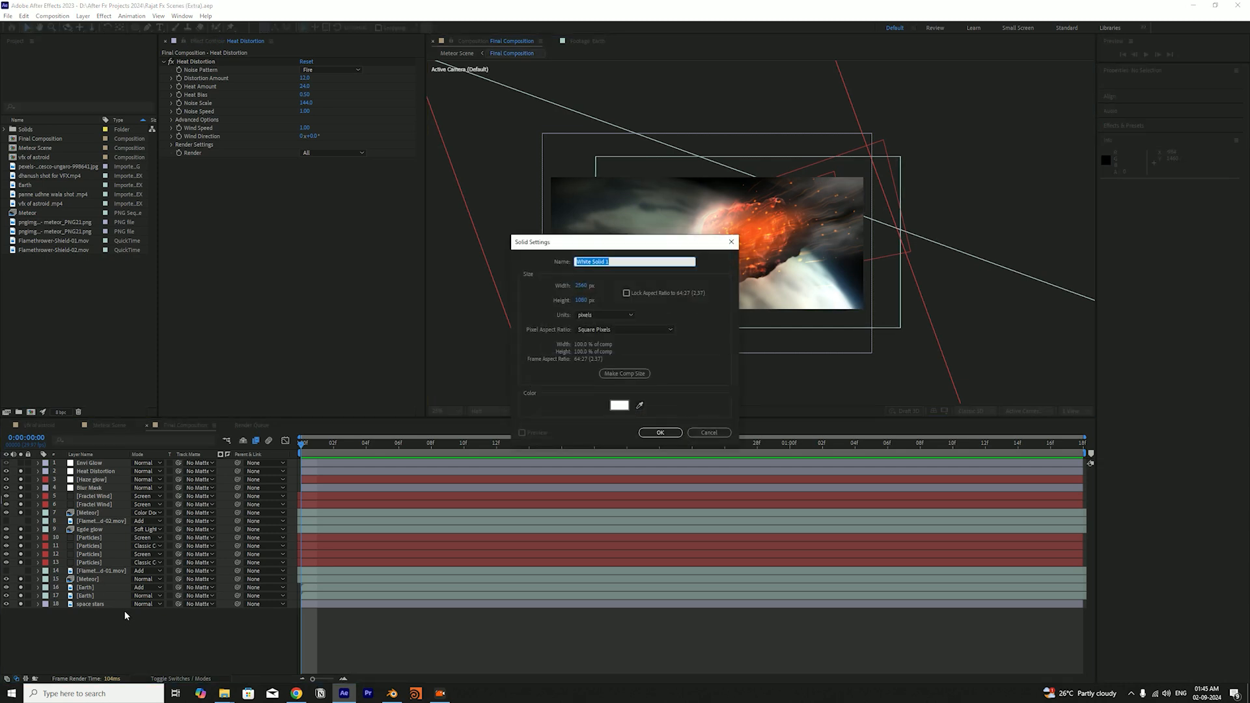
pyautogui.write('ti')
pyautogui.press('Return')
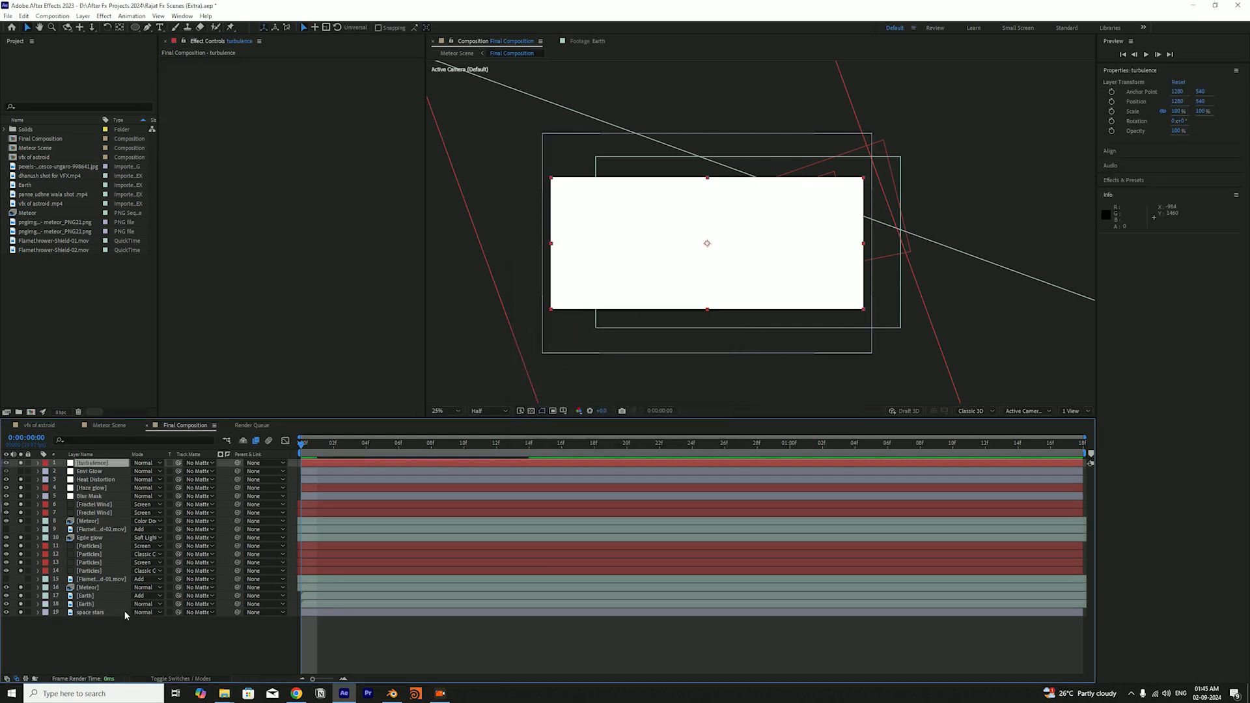
# Apply the Turbulent Displace effect to the turbulence solid
pyautogui.hotkey('ctrl', 'space')
pyautogui.write('turb')
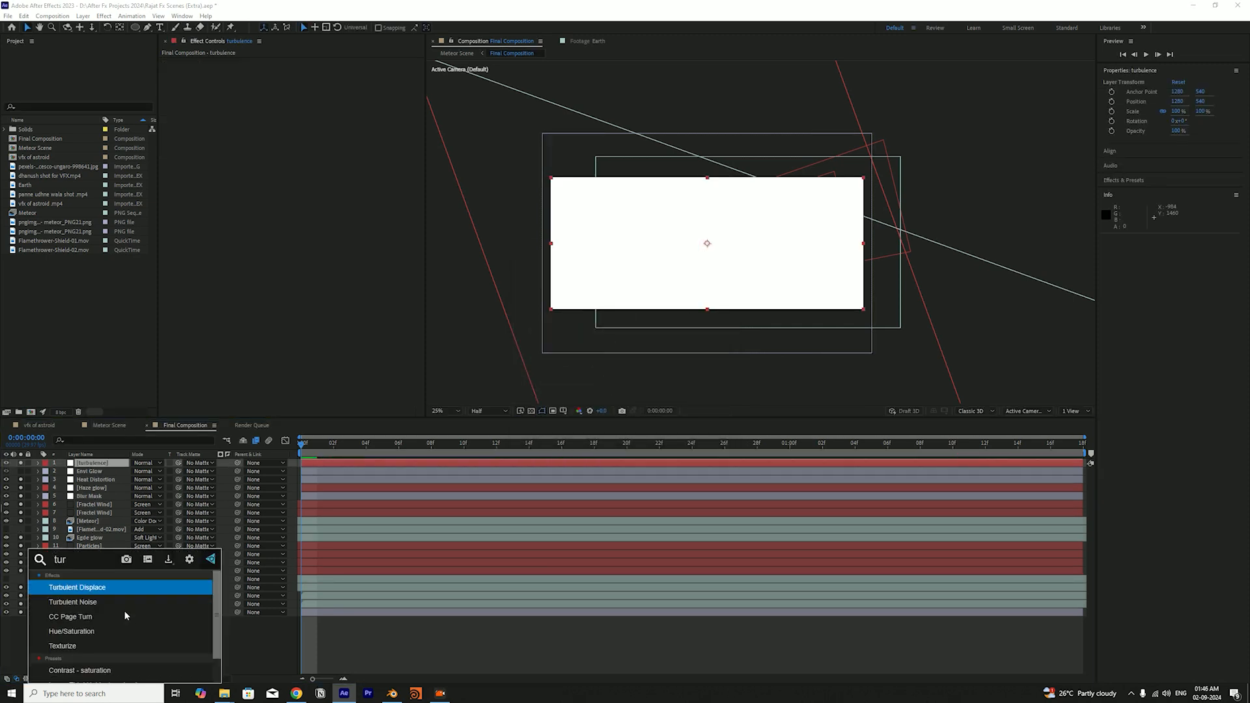
pyautogui.press('Return')
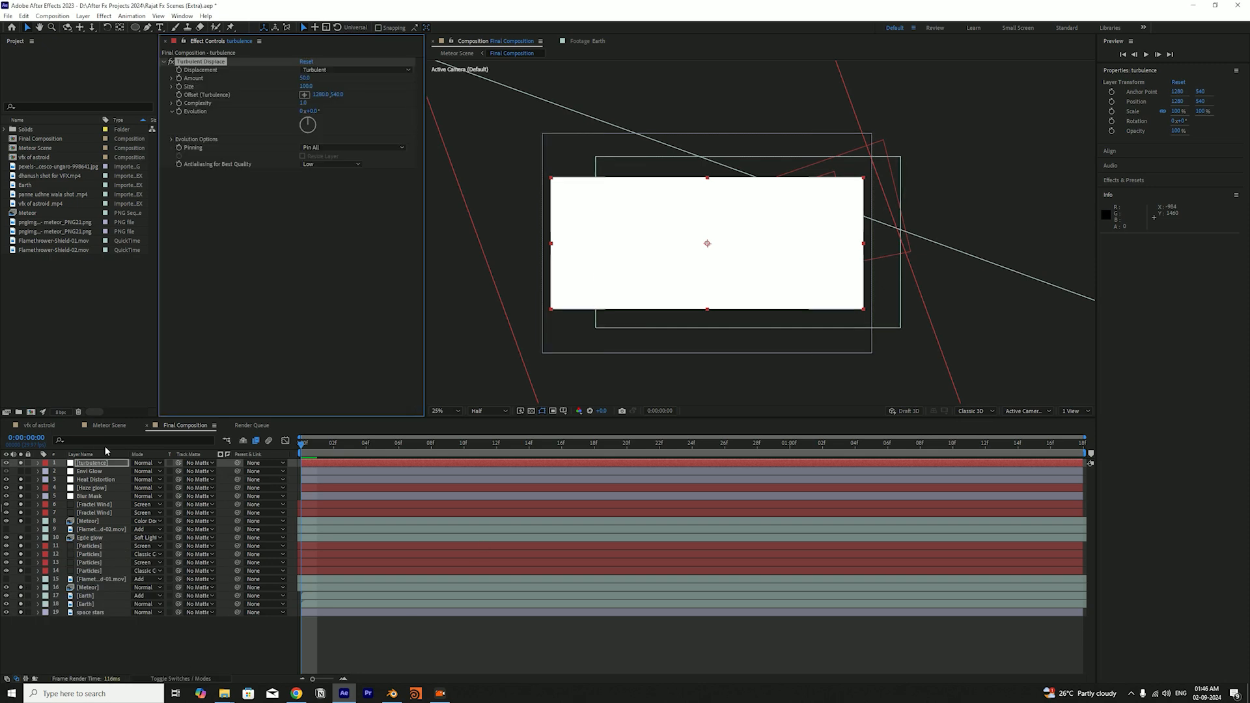
# Turn the turbulence solid into an adjustment layer and save the project
pyautogui.click(97, 466)
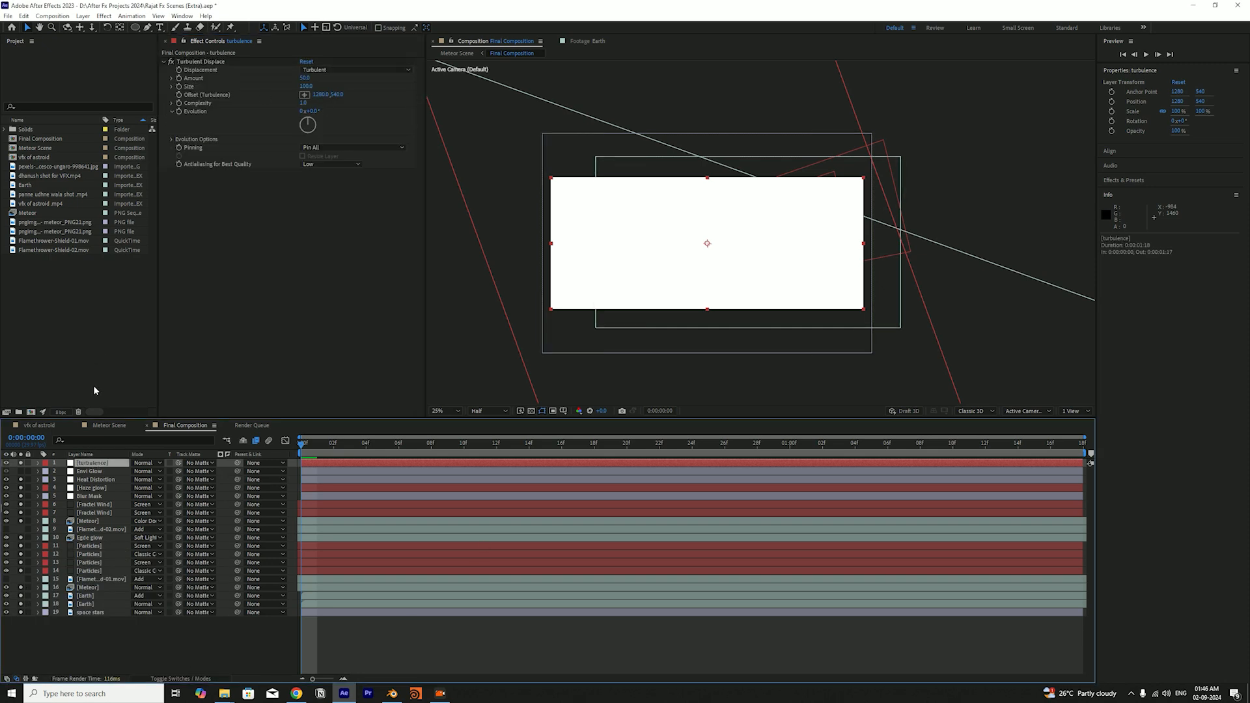
pyautogui.press('F4')
pyautogui.click(178, 463)
pyautogui.hotkey('ctrl', 's')
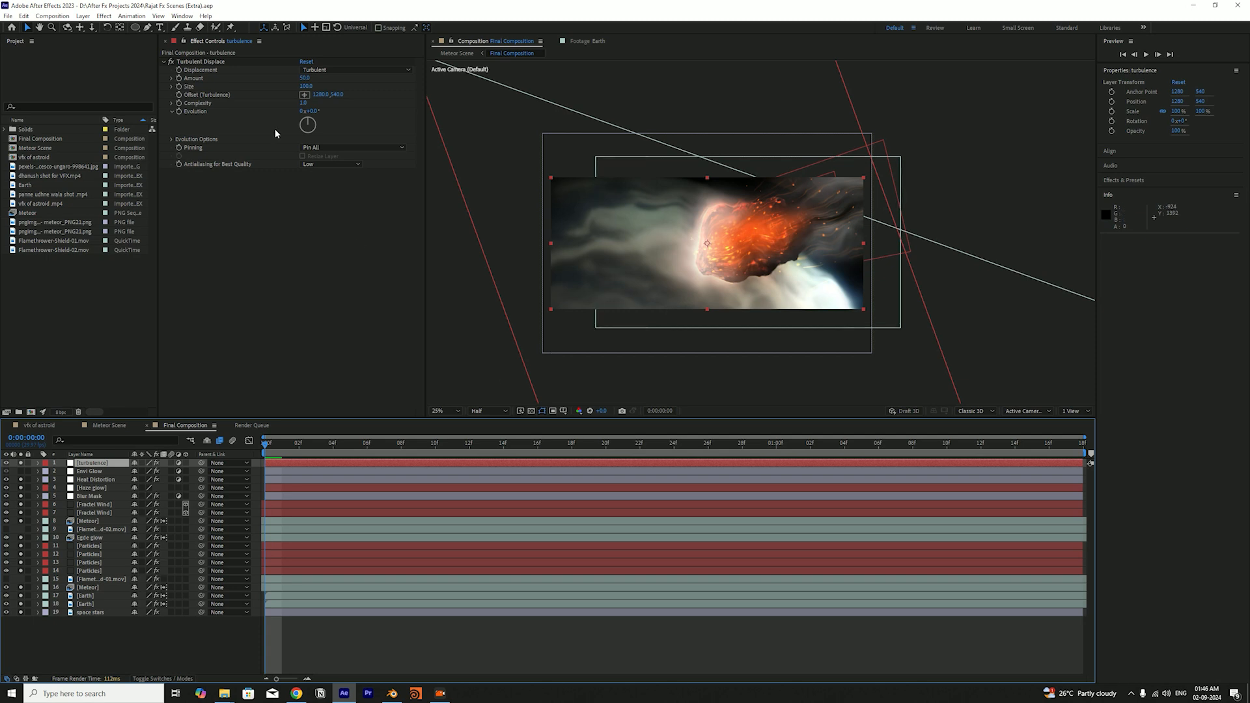
# Reduce the Turbulent Displace size on the turbulence layer and try an elliptical mask around the meteor
pyautogui.moveTo(305, 86); pyautogui.dragTo(268, 84)
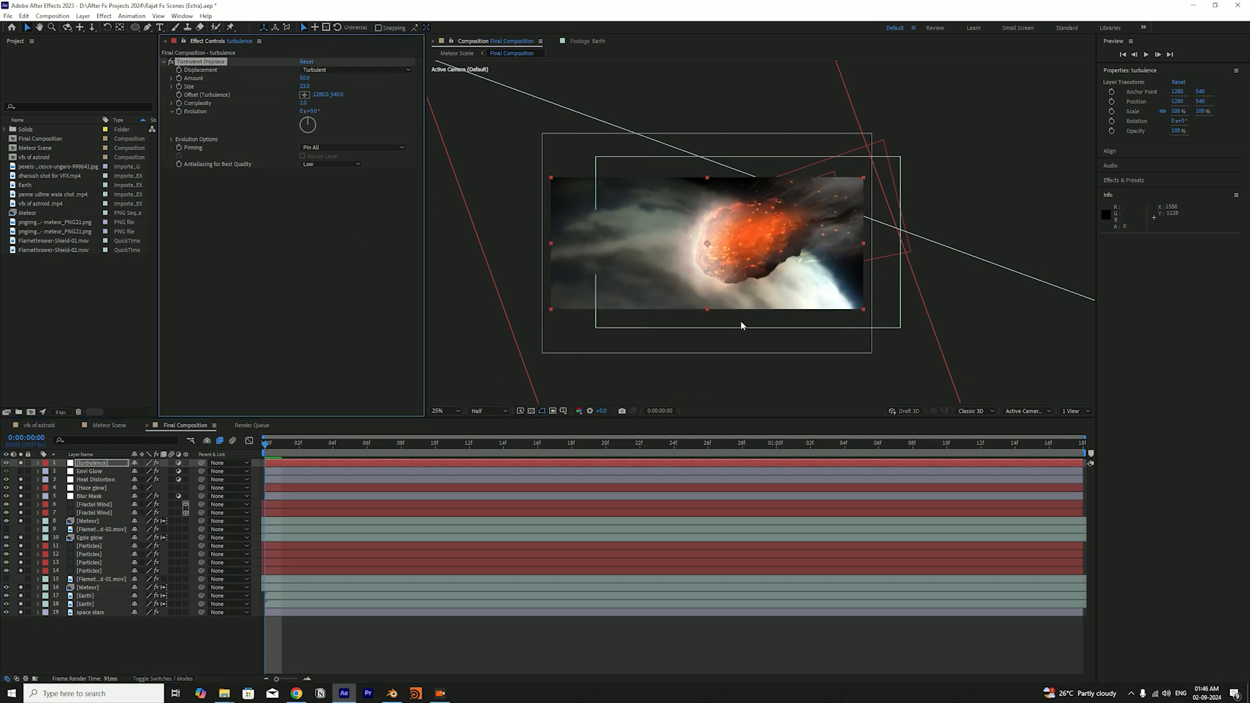
pyautogui.click(135, 27)
pyautogui.moveTo(685, 160)
pyautogui.mouseDown()
pyautogui.moveTo(1004, 310)
pyautogui.moveTo(965, 310)
pyautogui.mouseUp()
pyautogui.press('v')
pyautogui.moveTo(828, 159)
pyautogui.mouseDown()
pyautogui.moveTo(862, 168)
pyautogui.moveTo(798, 111)
pyautogui.moveTo(798, 153)
pyautogui.moveTo(643, 164)
pyautogui.moveTo(820, 171)
pyautogui.mouseUp()
# Delete the turbulence layer and bring up the Heat Distortion layer's effect settings
pyautogui.click(91, 463)
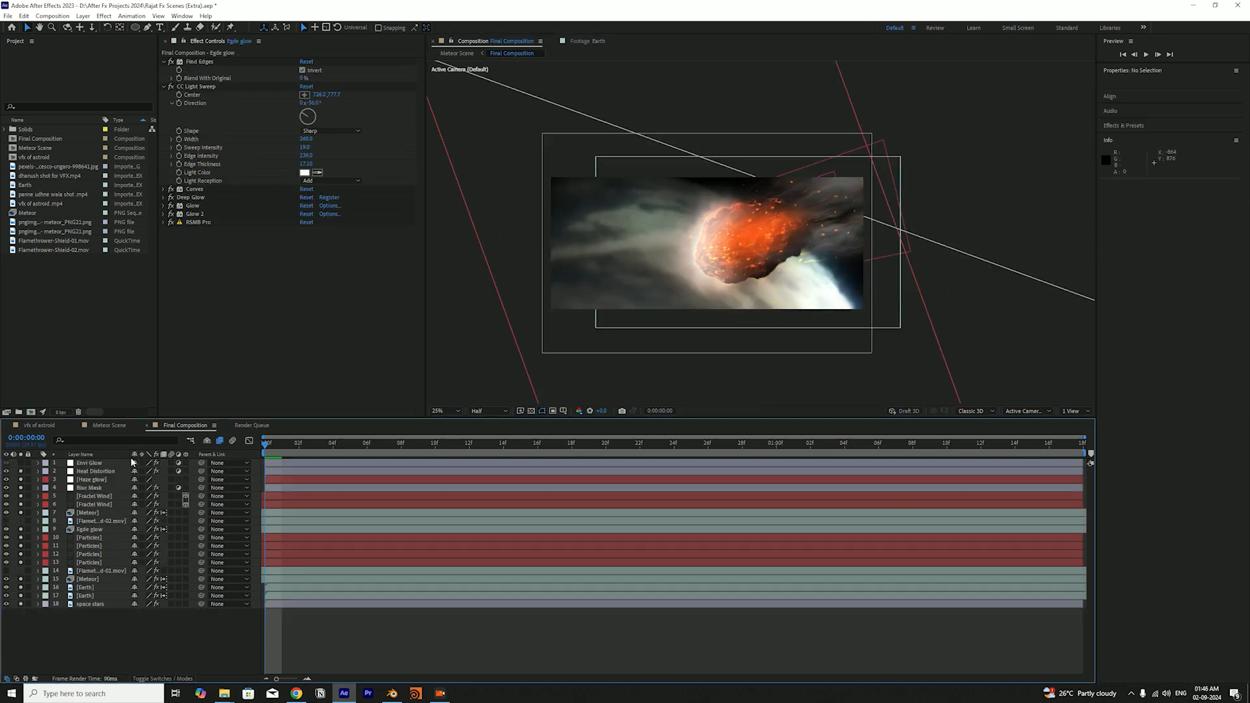
pyautogui.press('Delete')
pyautogui.click(85, 472)
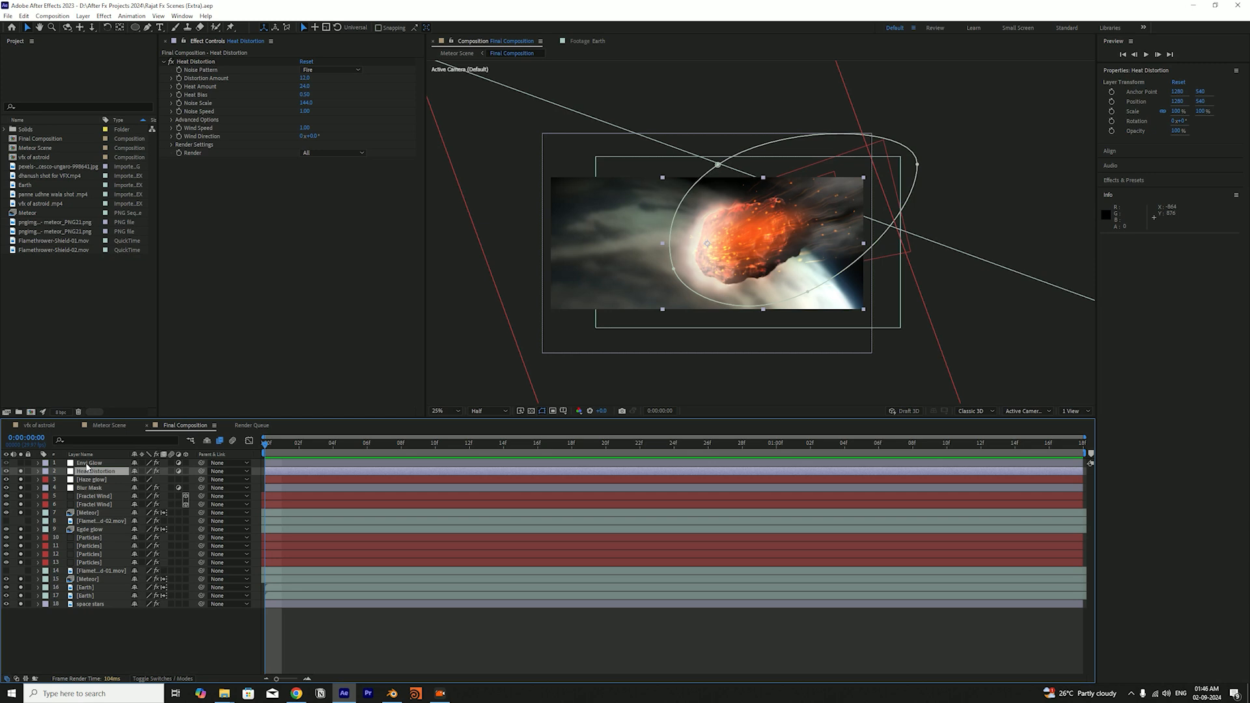
pyautogui.click(86, 620)
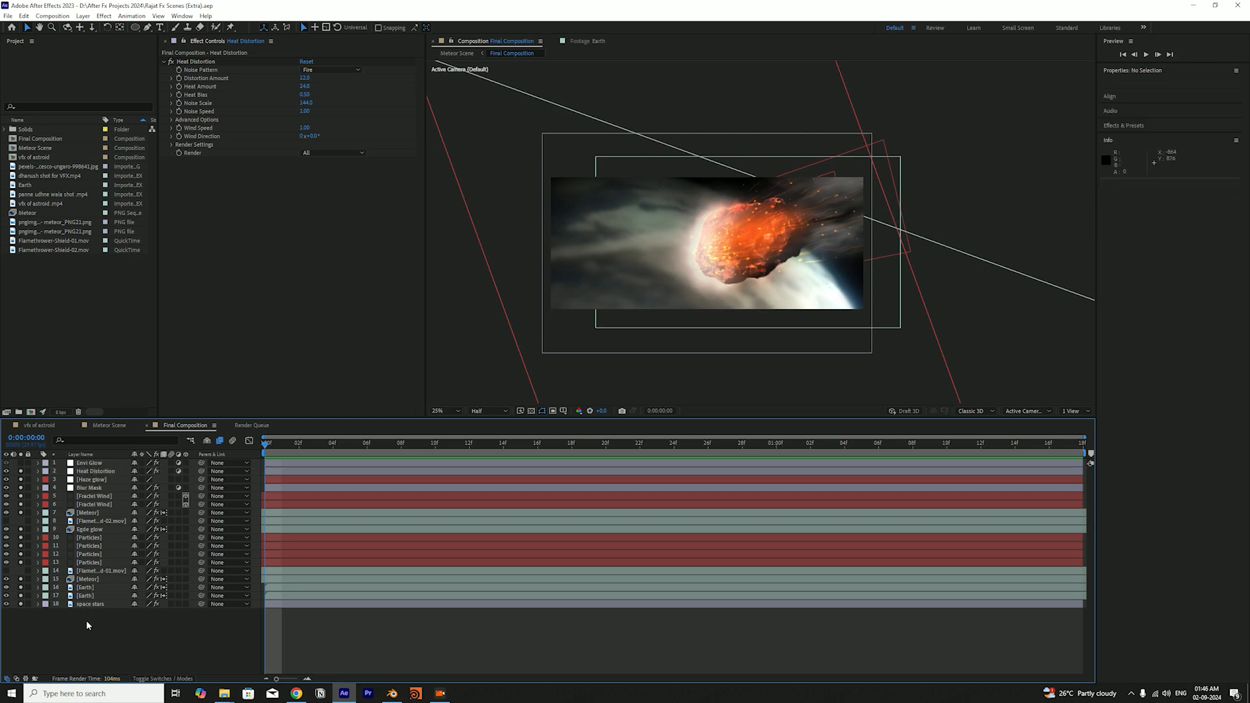
# Solo the Envi Glow layer along with the visible layers, show its Deep Glow settings, and save the project
pyautogui.click(103, 464)
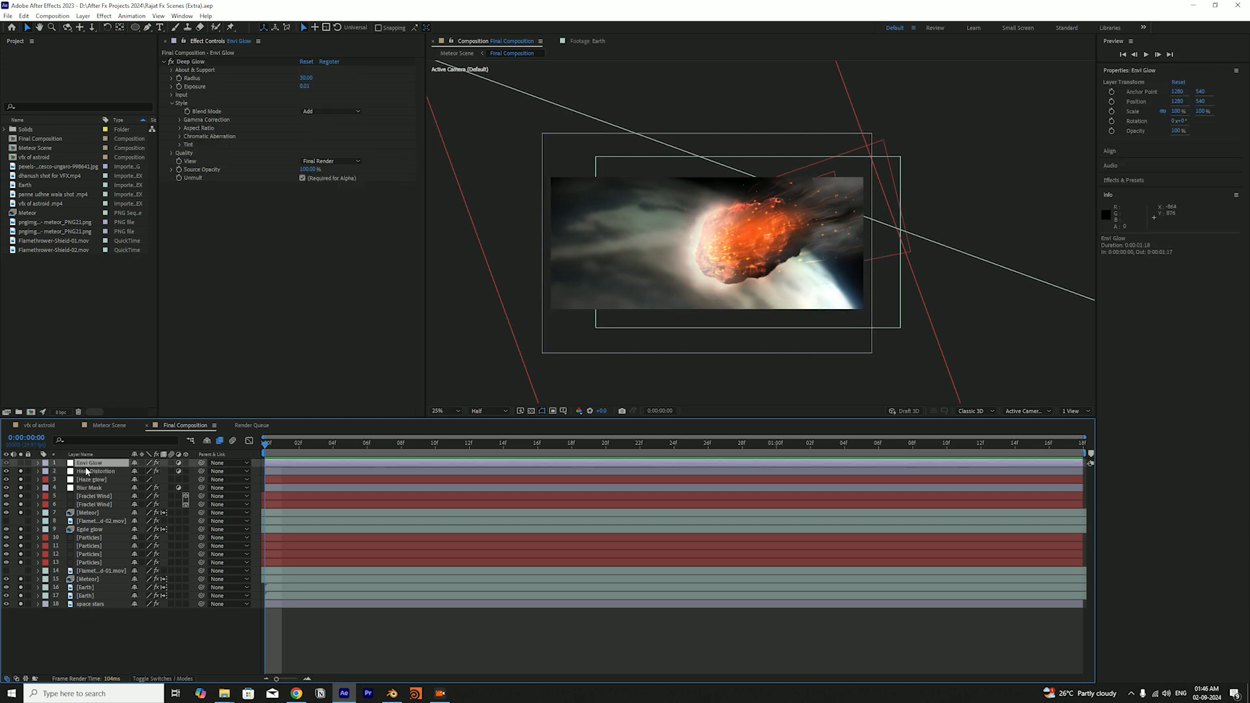
pyautogui.click(21, 463)
pyautogui.click(138, 616)
pyautogui.hotkey('ctrl', 's')
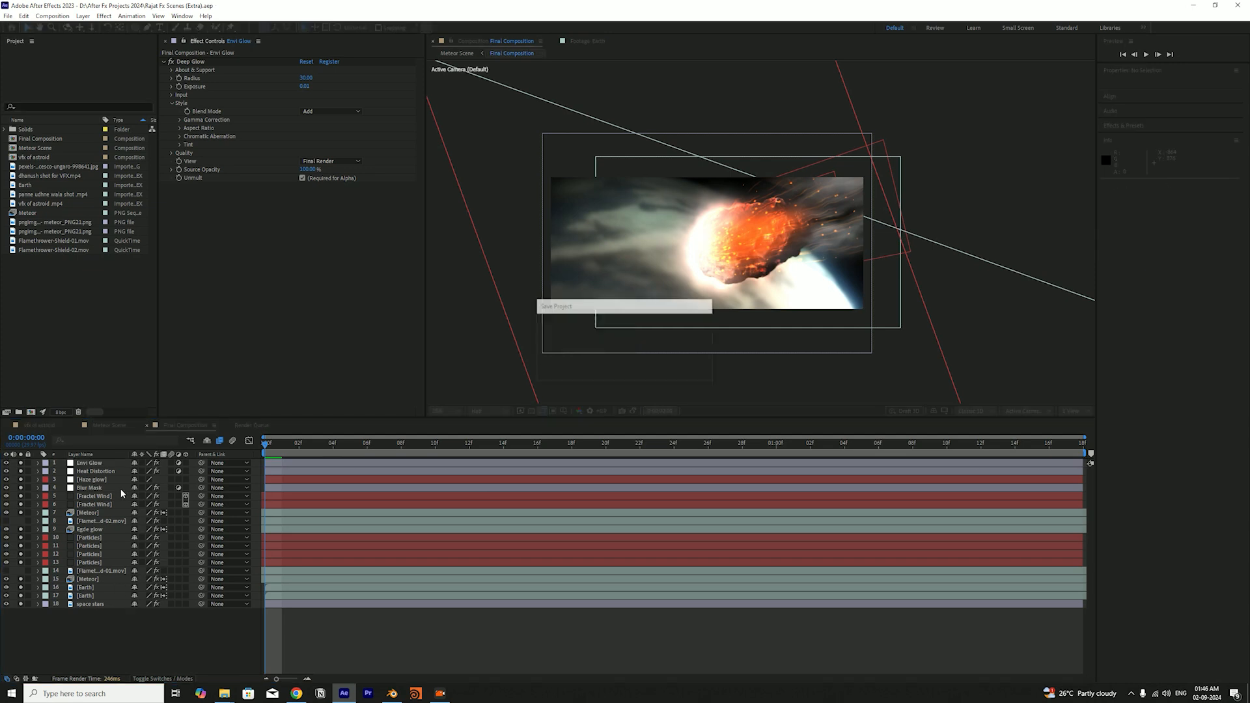
# Hide the layer controls in the composition view and switch off the Envi Glow layer's visibility
pyautogui.click(102, 464)
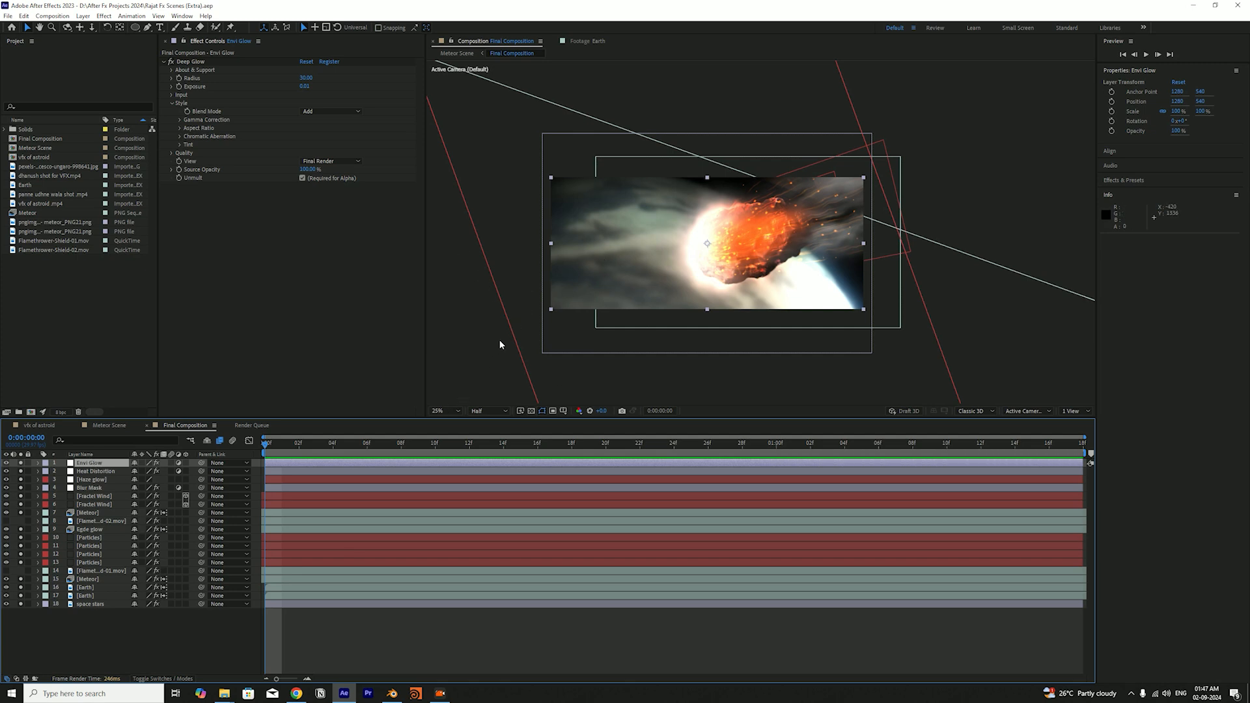
pyautogui.hotkey('ctrl', 'shift', 'h')
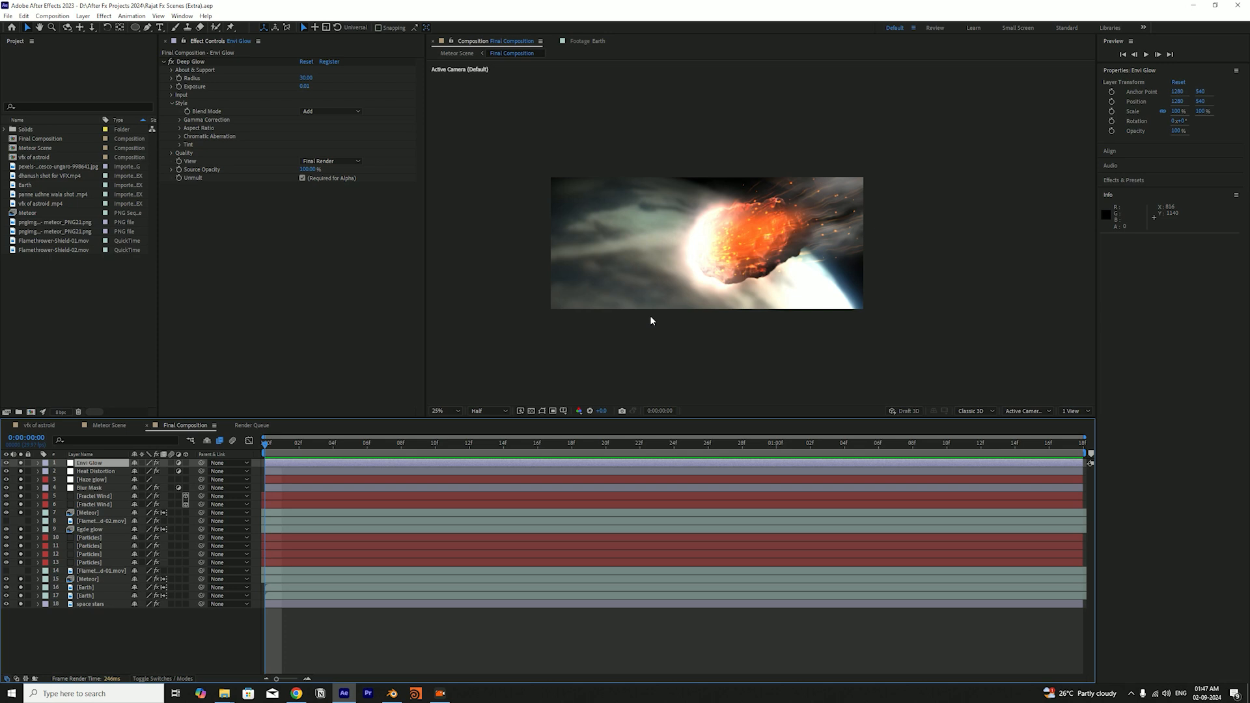
pyautogui.click(7, 463)
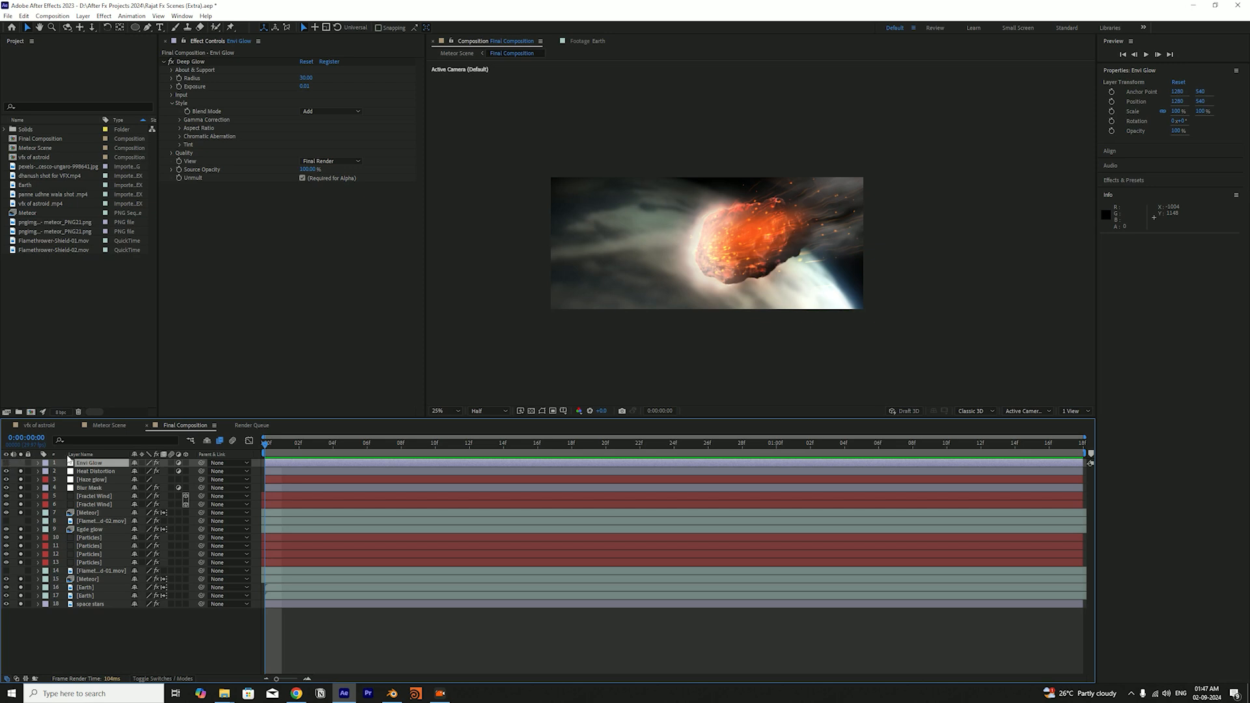
# Switch the Envi Glow layer's visibility back on and save the project
pyautogui.click(7, 463)
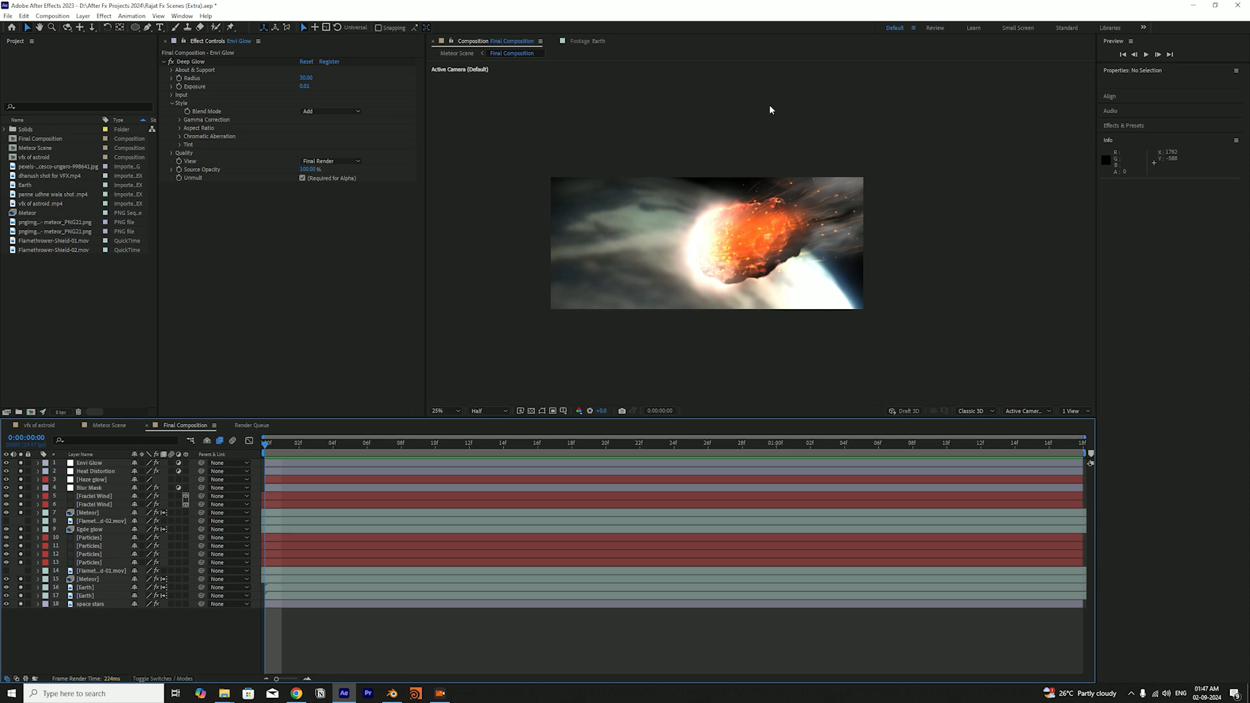
pyautogui.click(952, 137)
pyautogui.hotkey('ctrl', 's')
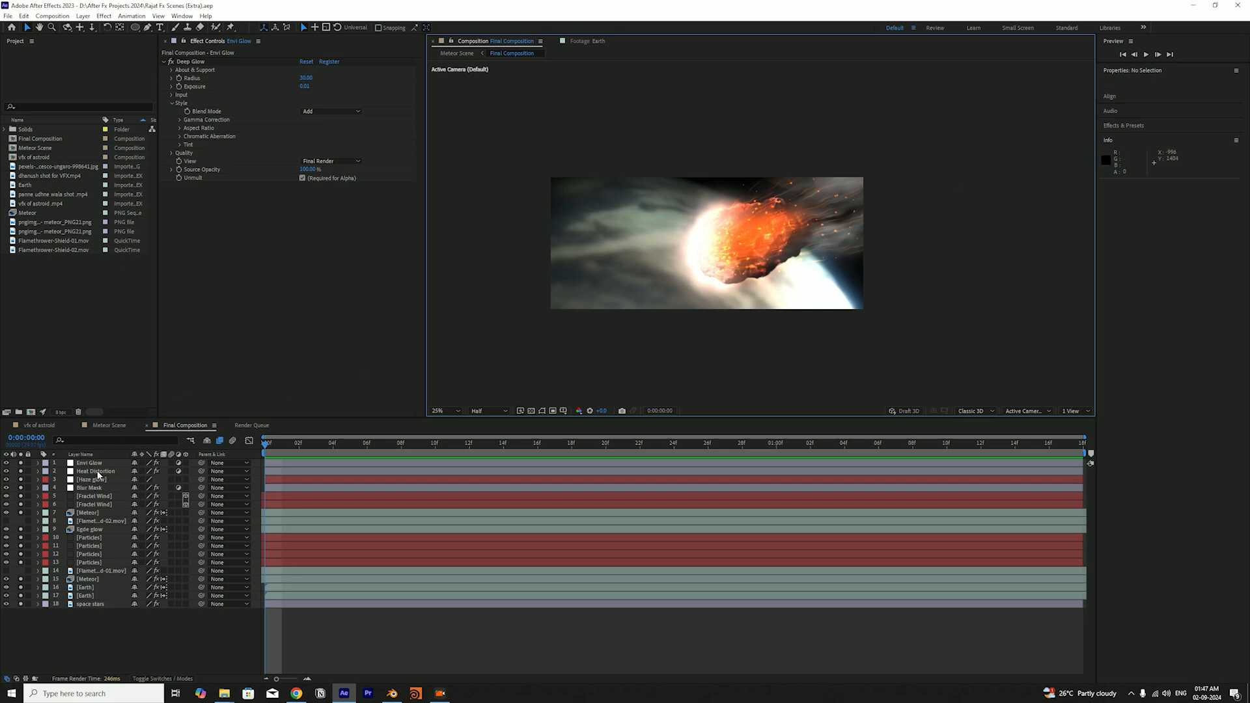
# Turn off solo for all layers in the Final Composition and check the whole meteor image with the Envi Glow layer
pyautogui.moveTo(21, 464); pyautogui.dragTo(20, 605)
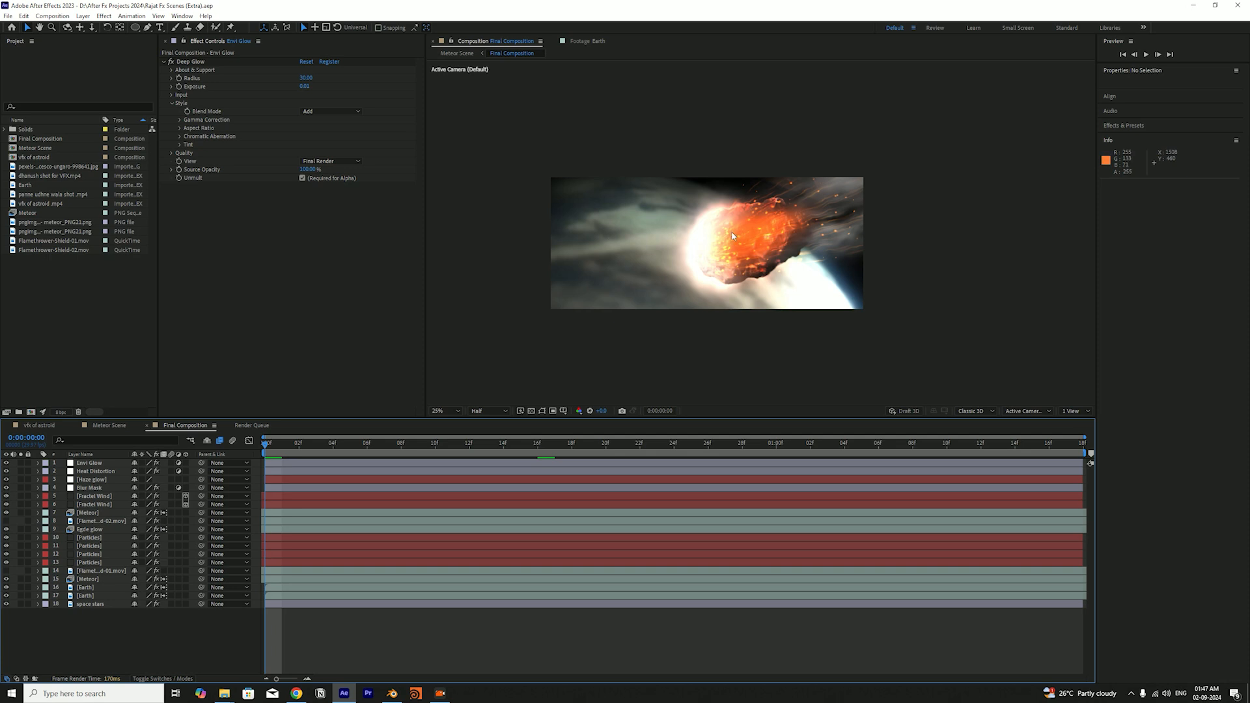
pyautogui.scroll(2, 757, 236)
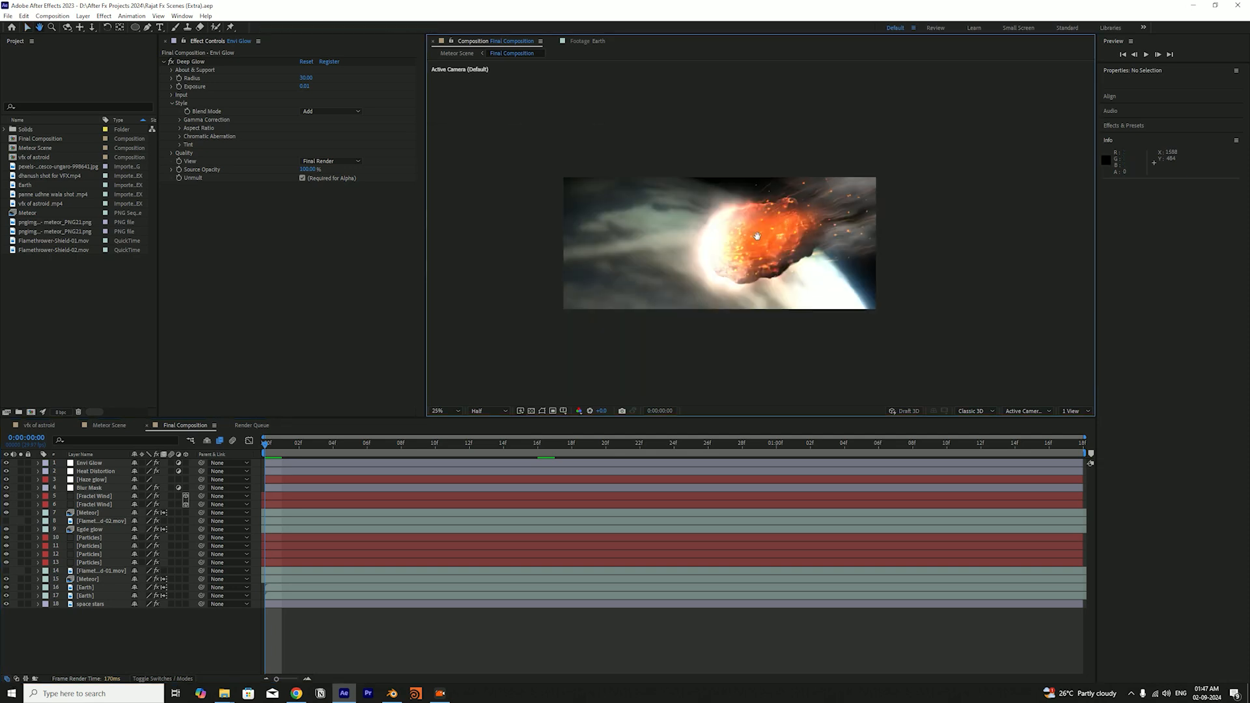
pyautogui.scroll(-2, 757, 236)
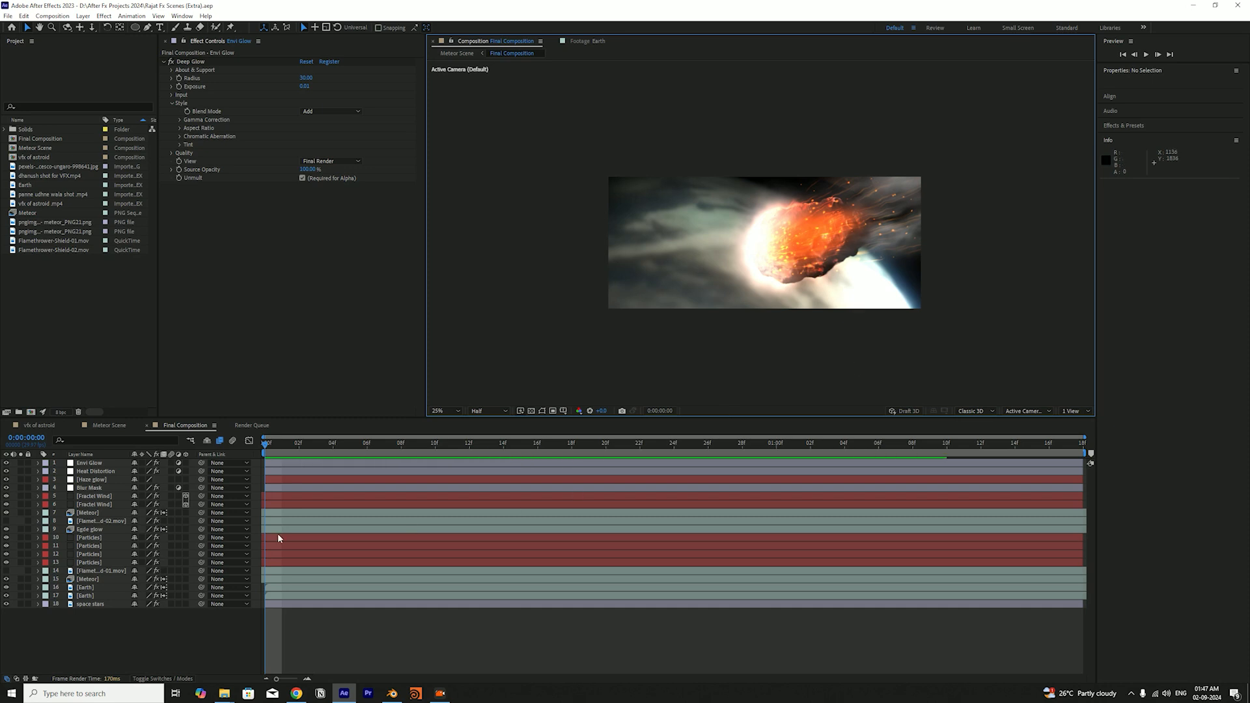
pyautogui.click(103, 633)
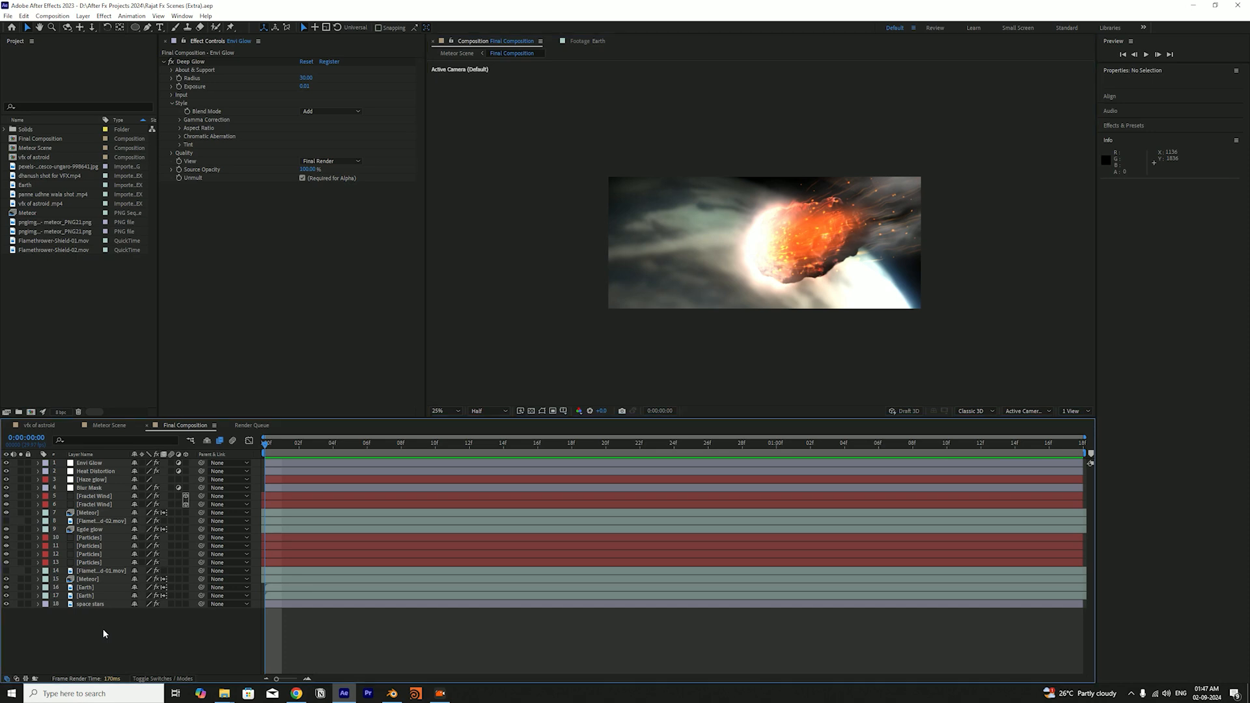
pyautogui.click(67, 467)
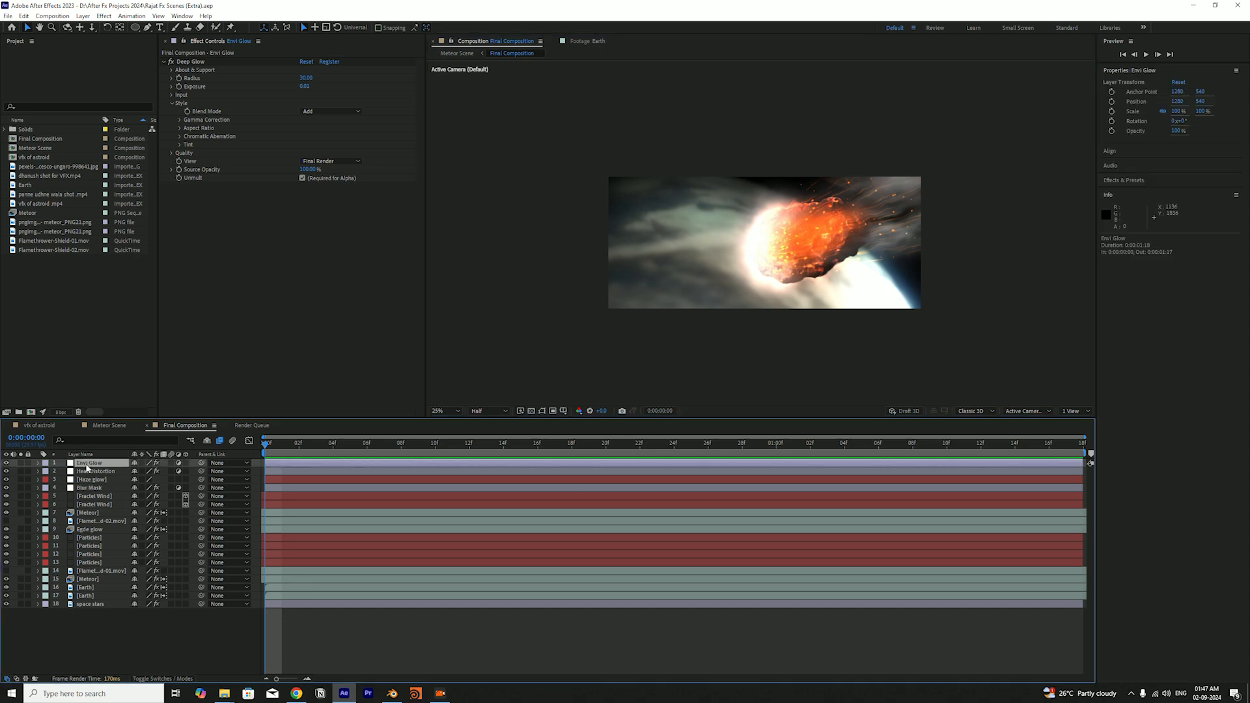
pyautogui.click(138, 636)
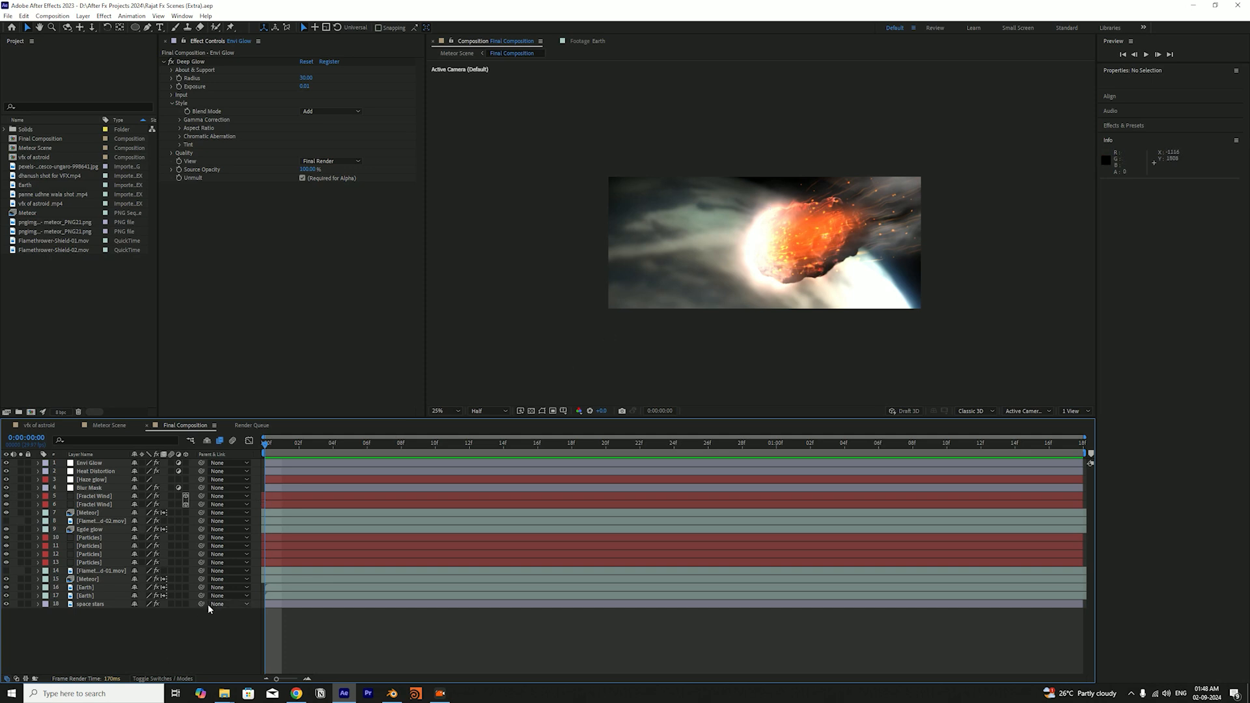
# Show both Flamethrower-Shield layers around the meteor, check them at another frame, and hide Flamethrower-Shield-02 again
pyautogui.moveTo(326, 446); pyautogui.dragTo(186, 528)
pyautogui.click(104, 524)
pyautogui.click(99, 571)
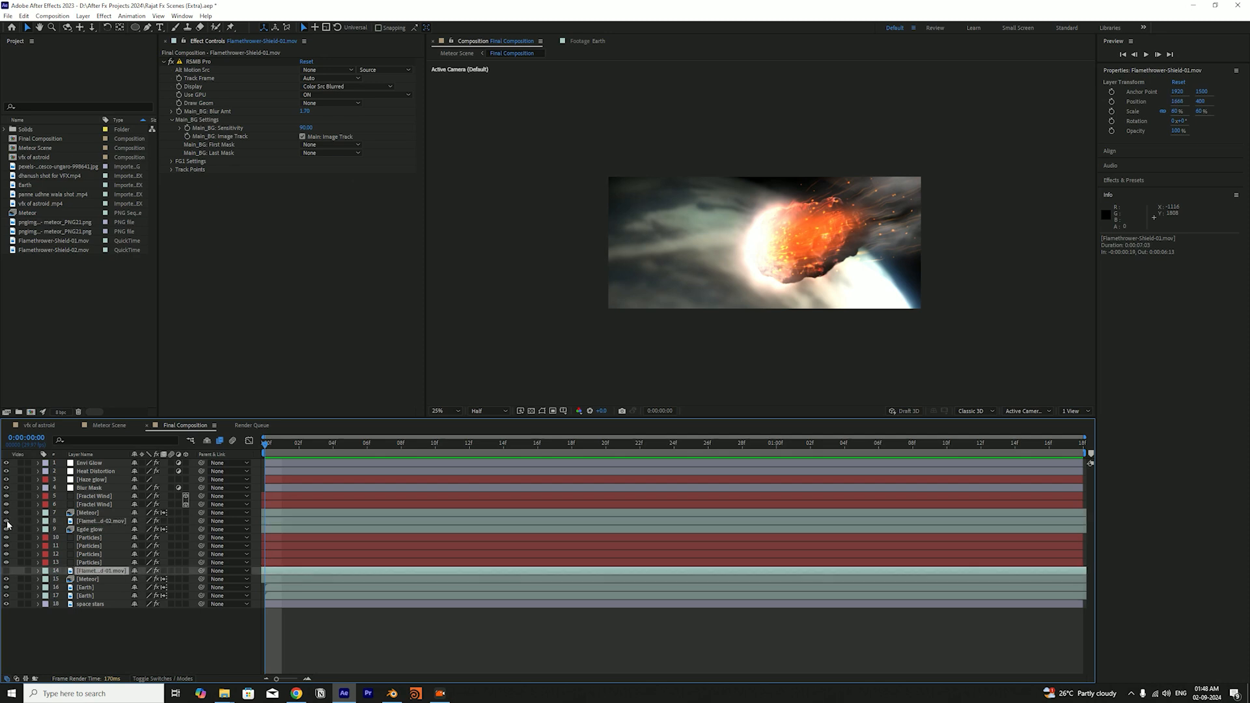
pyautogui.click(7, 521)
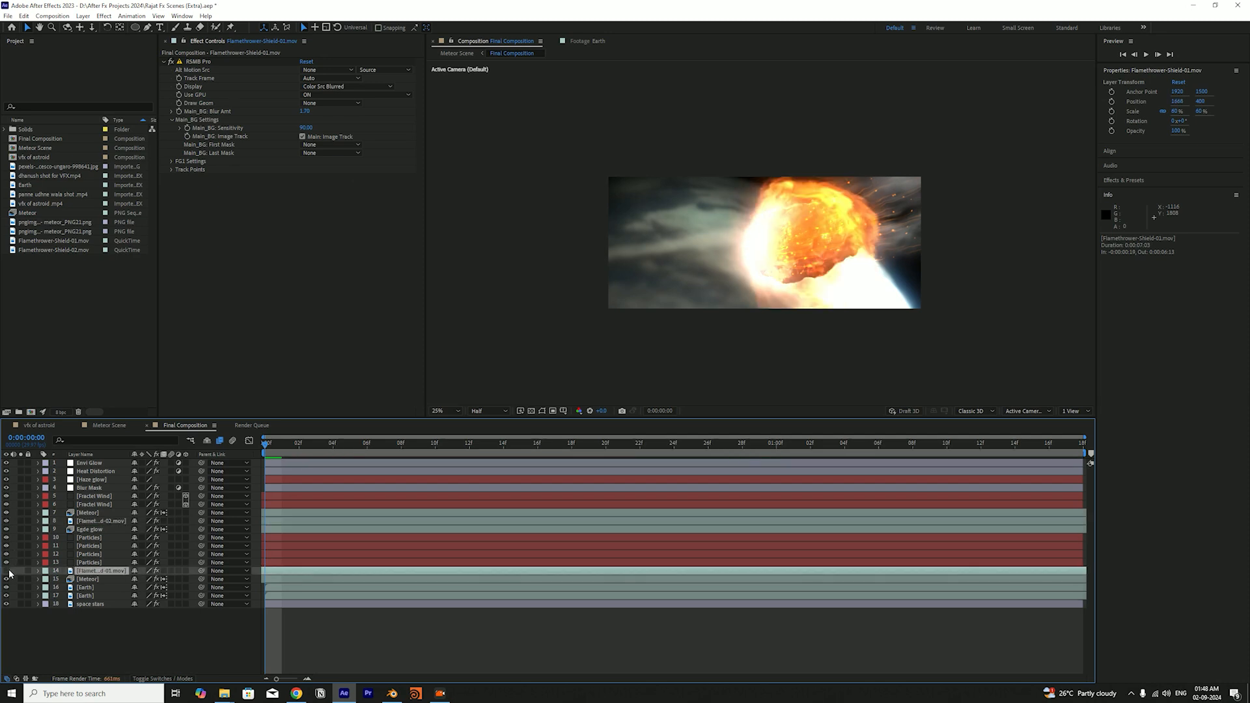
pyautogui.moveTo(347, 446); pyautogui.dragTo(589, 456)
pyautogui.click(7, 522)
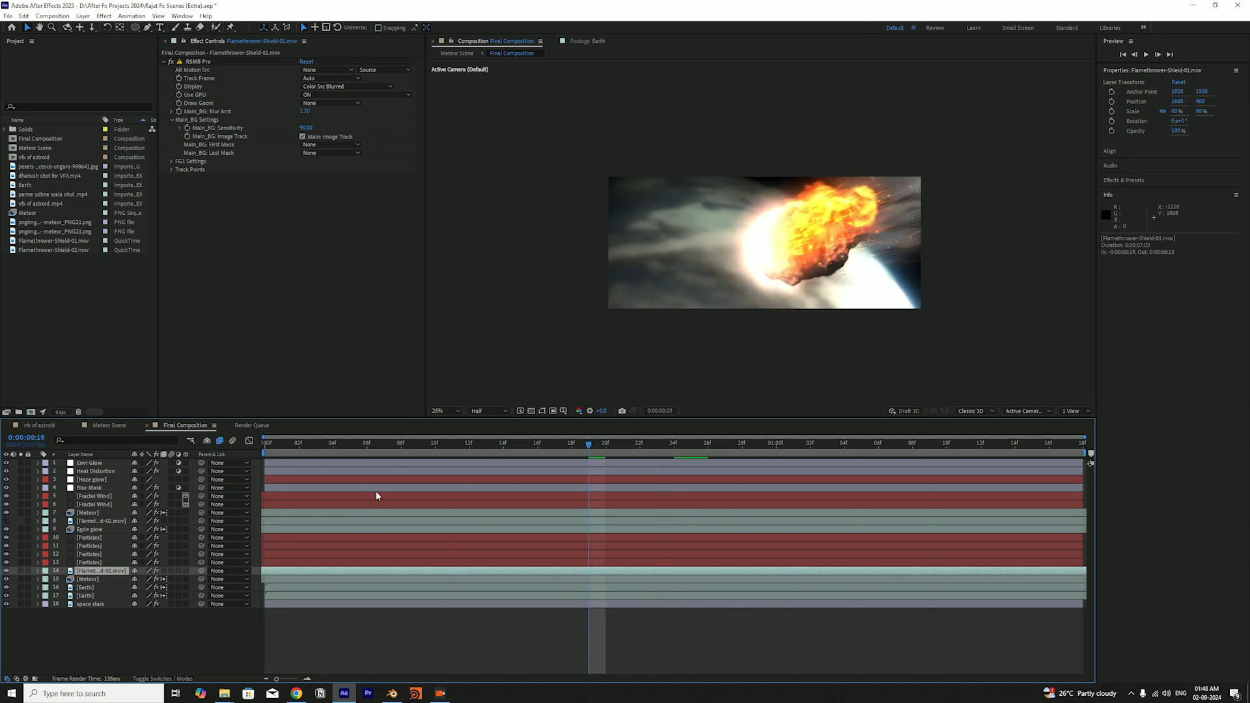
# Scrub through the shot with only the Flamethrower-Shield-01 fire visible and switch that layer off again
pyautogui.moveTo(278, 445); pyautogui.dragTo(537, 461)
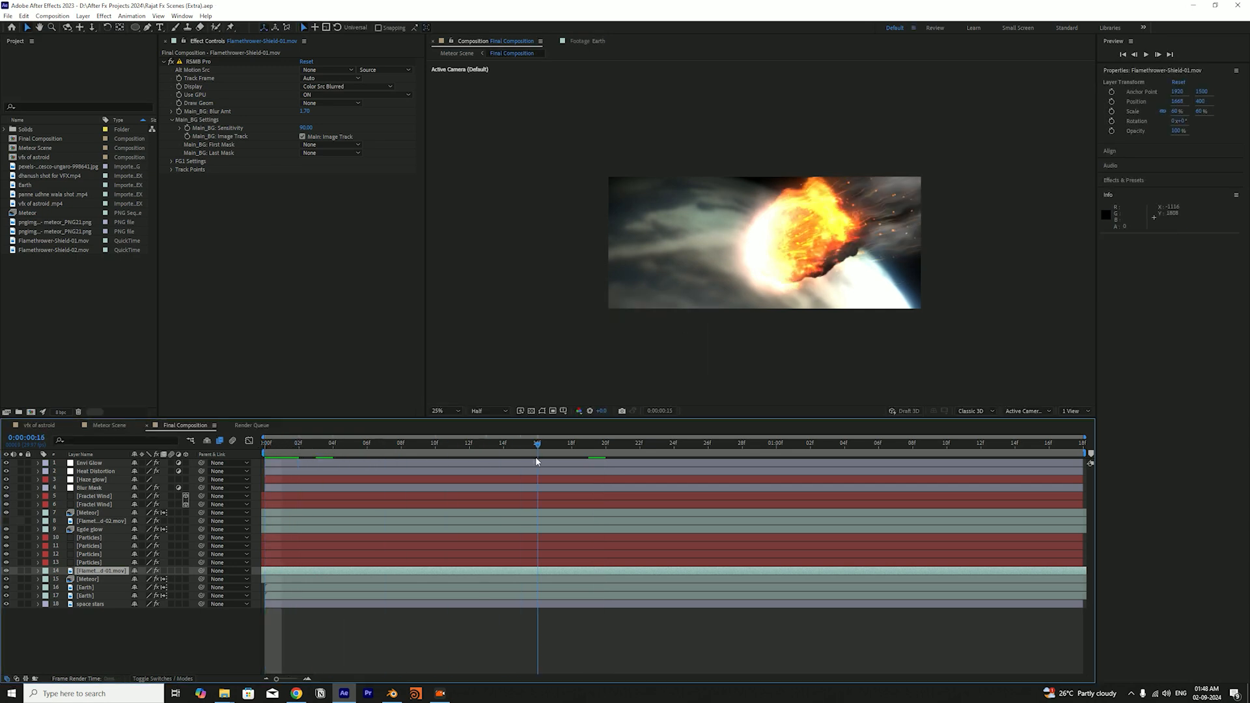
pyautogui.moveTo(613, 463); pyautogui.dragTo(319, 524)
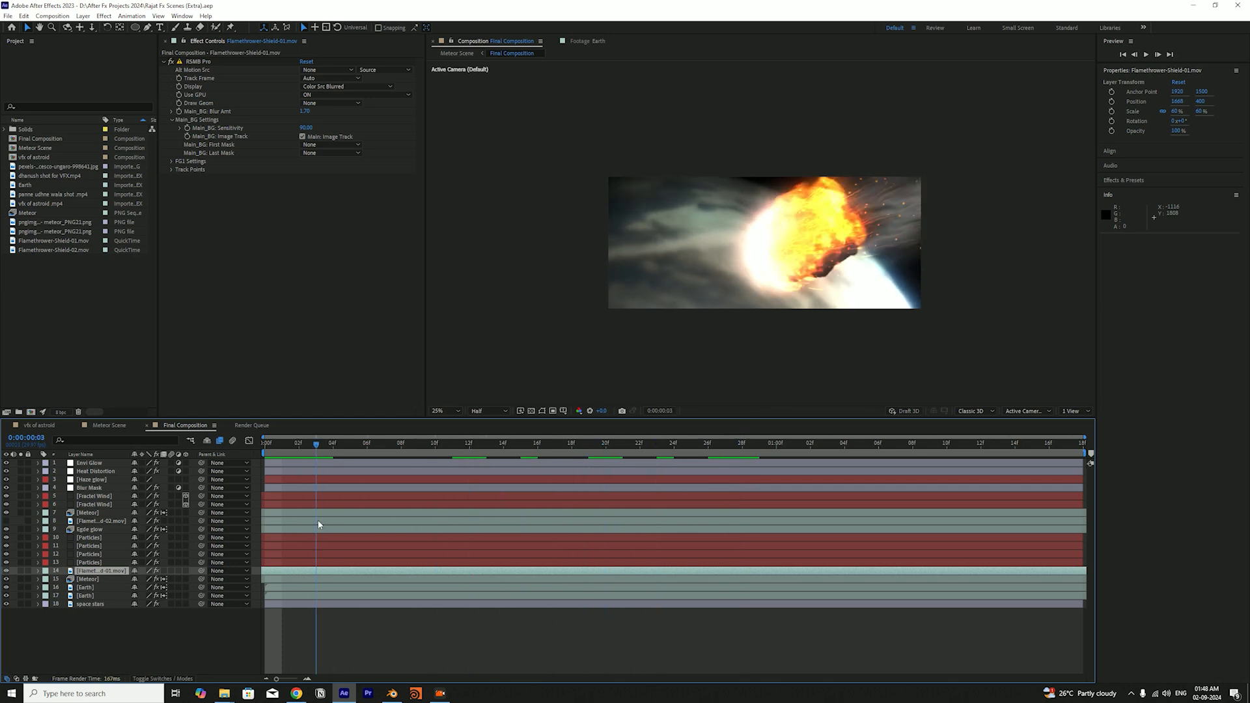
pyautogui.click(8, 573)
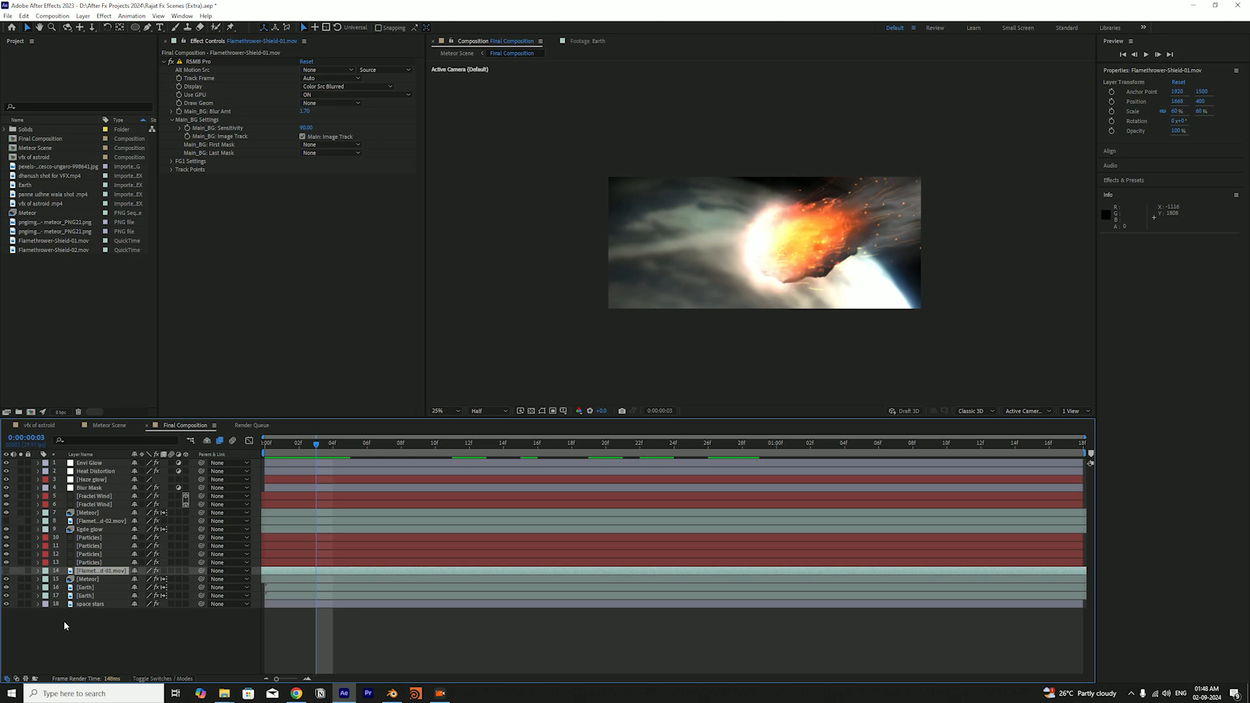
pyautogui.click(62, 620)
# Preview the Final Composition from the first frame and briefly highlight its complete layer stack
pyautogui.moveTo(283, 445); pyautogui.dragTo(256, 444)
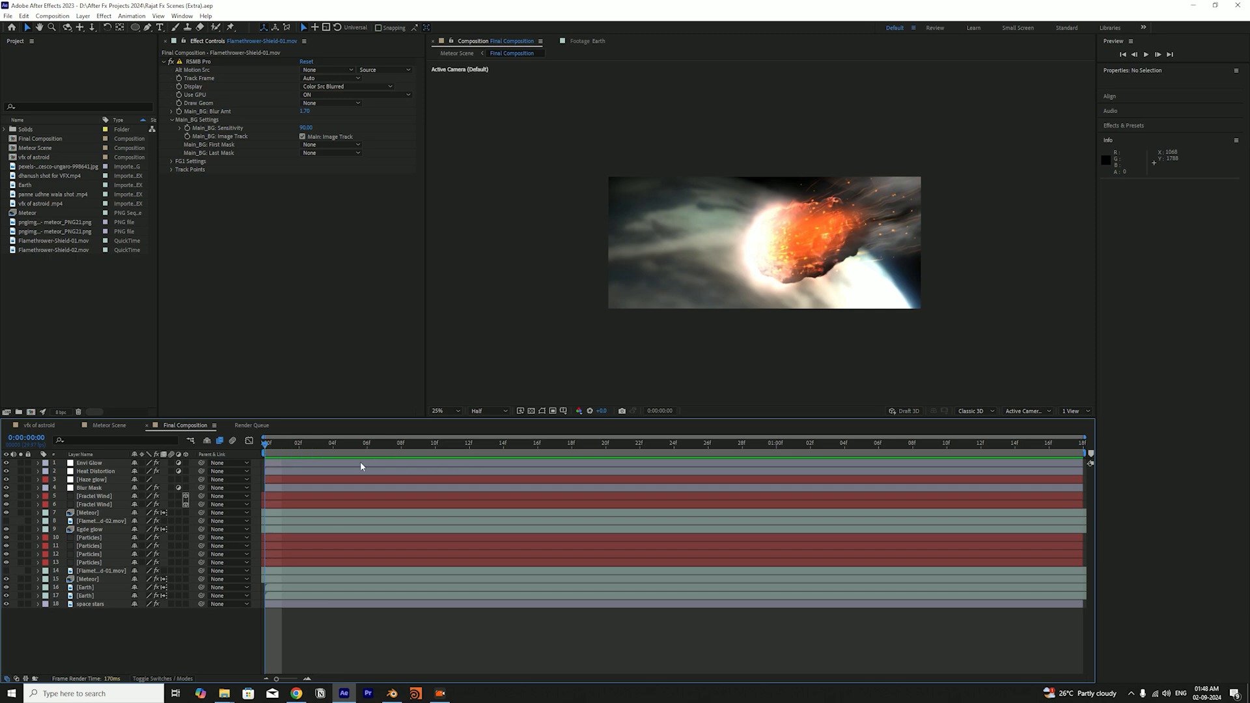
pyautogui.press('space')
pyautogui.moveTo(108, 631); pyautogui.dragTo(104, 461)
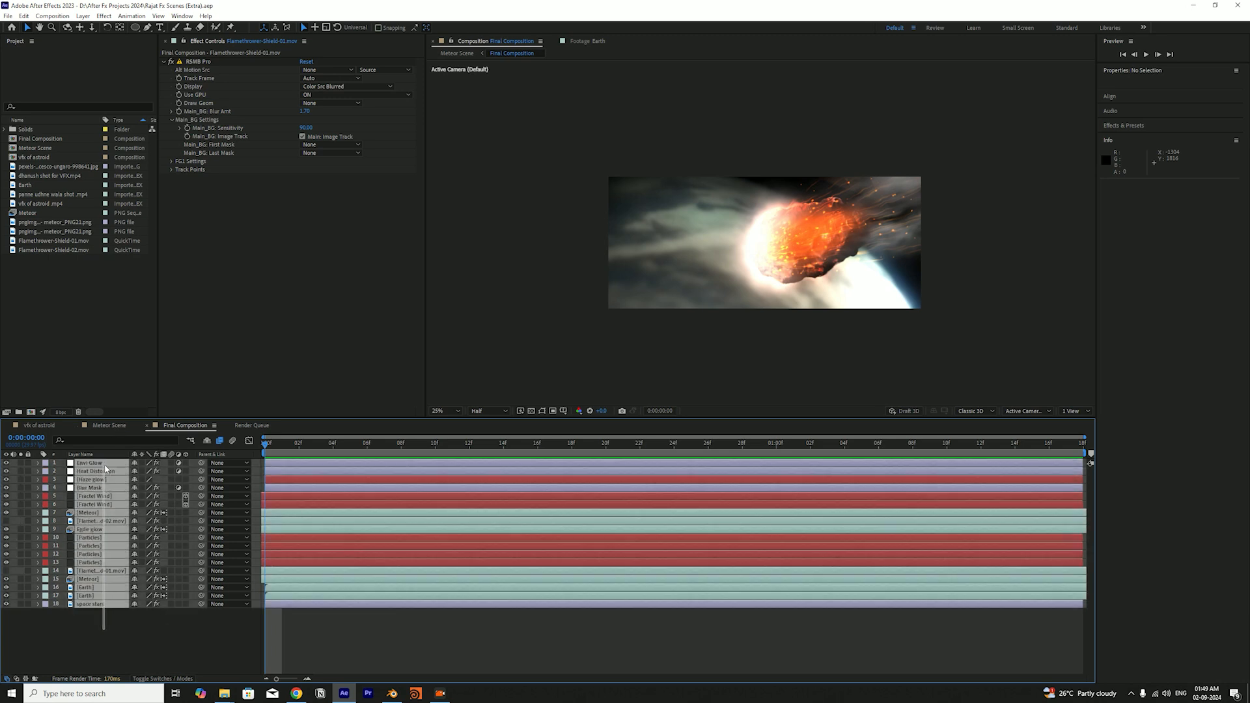
pyautogui.rightClick(104, 462)
pyautogui.click(126, 627)
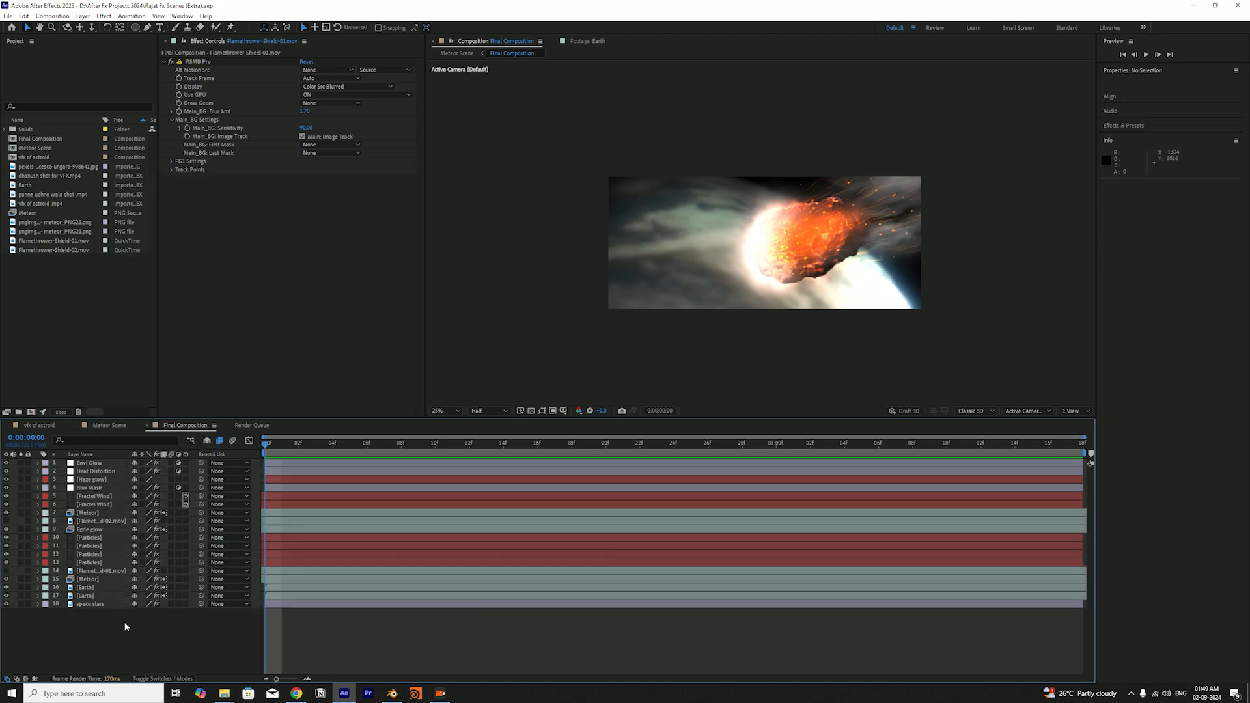
# In the Meteor Scene composition, hide every layer above the nested Final Composition and save the project
pyautogui.click(104, 426)
pyautogui.click(103, 497)
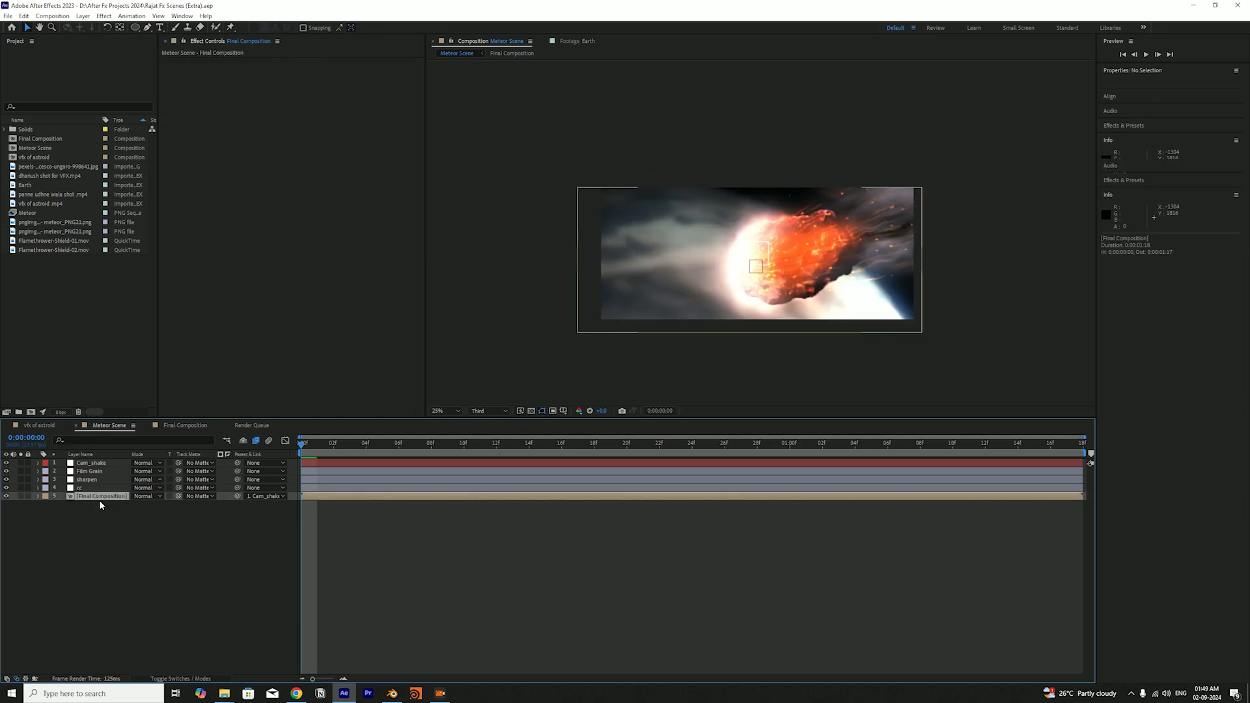
pyautogui.click(6, 497)
pyautogui.click(6, 498)
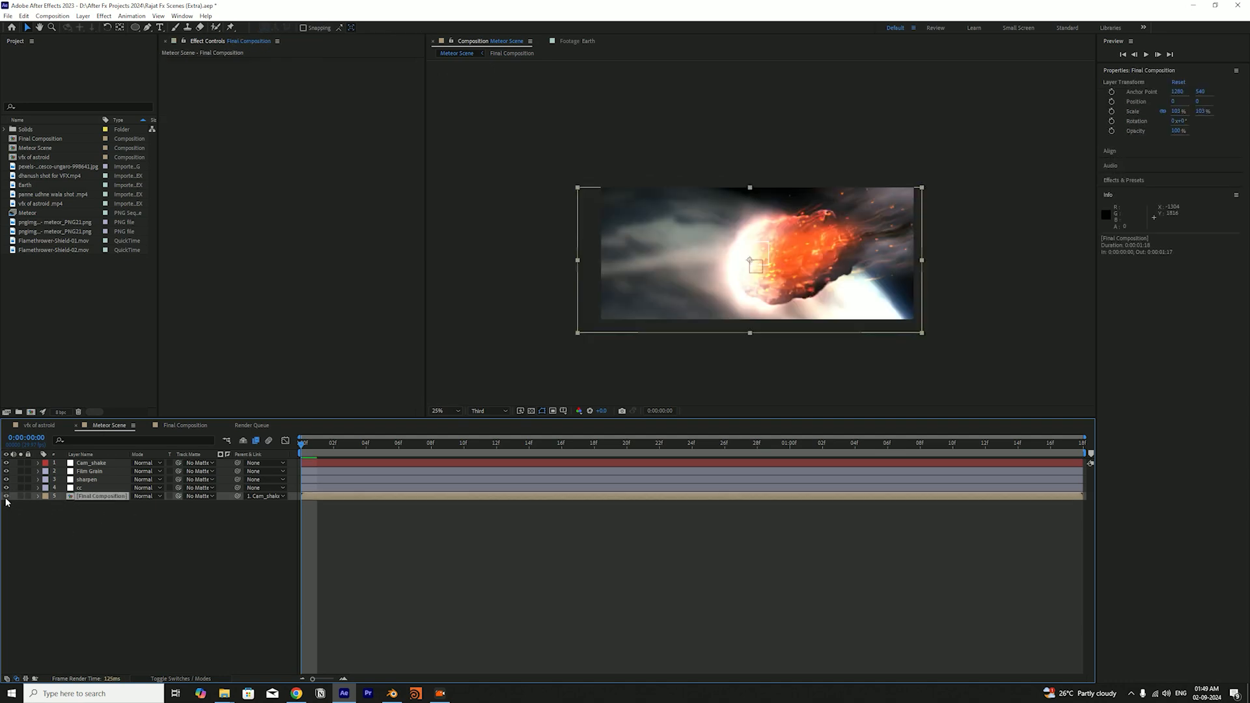
pyautogui.click(18, 512)
pyautogui.hotkey('ctrl', 's')
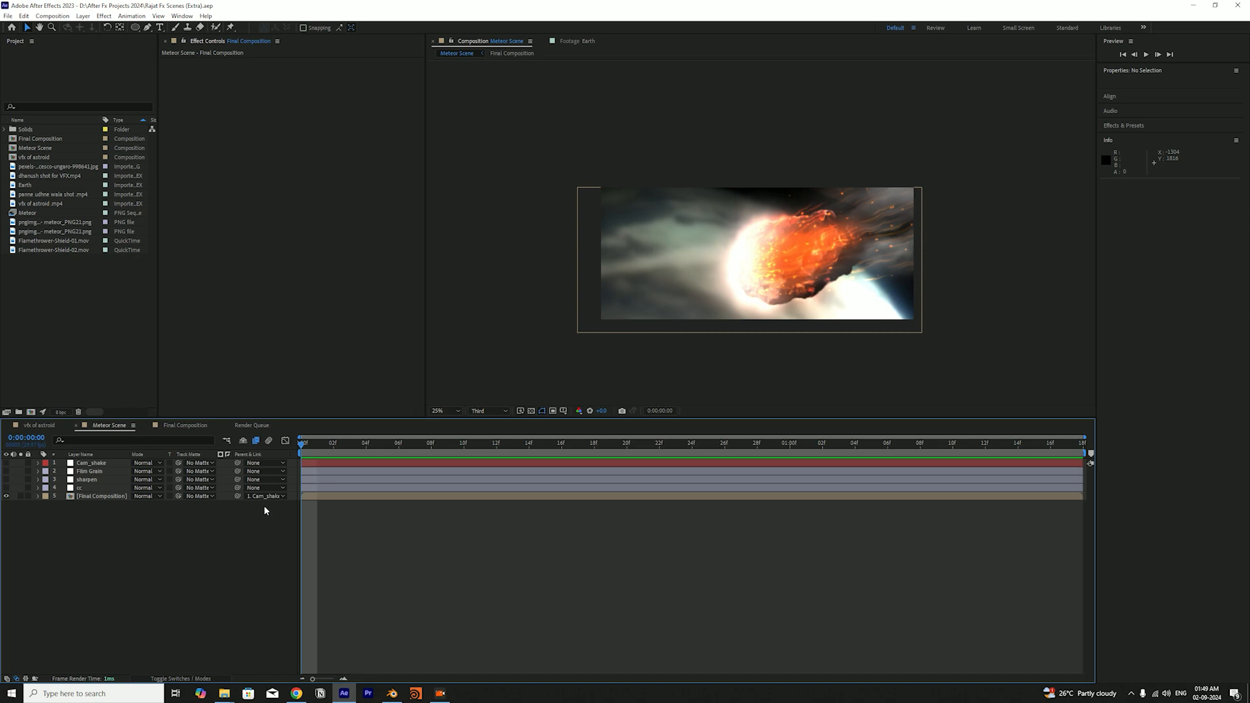
# Scrub the Meteor Scene back to its start and play the Final Composition for comparison
pyautogui.moveTo(315, 445); pyautogui.dragTo(217, 499)
pyautogui.click(185, 425)
pyautogui.press('space')
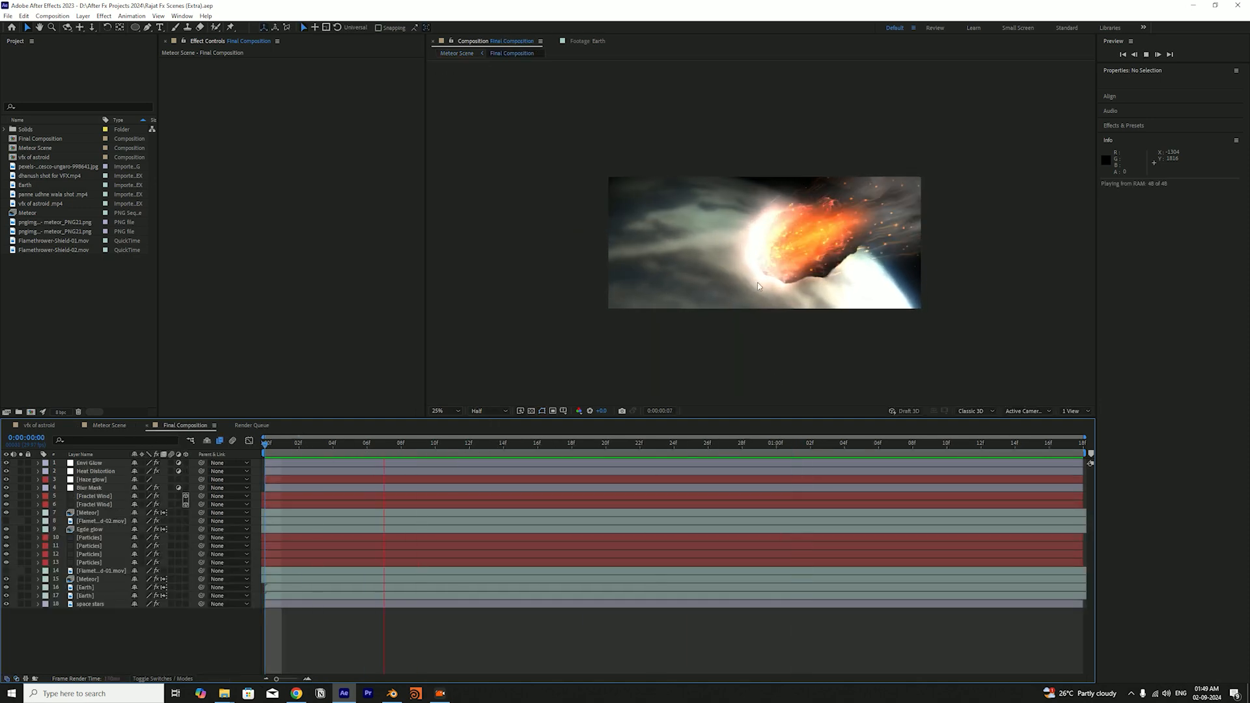
pyautogui.press('space')
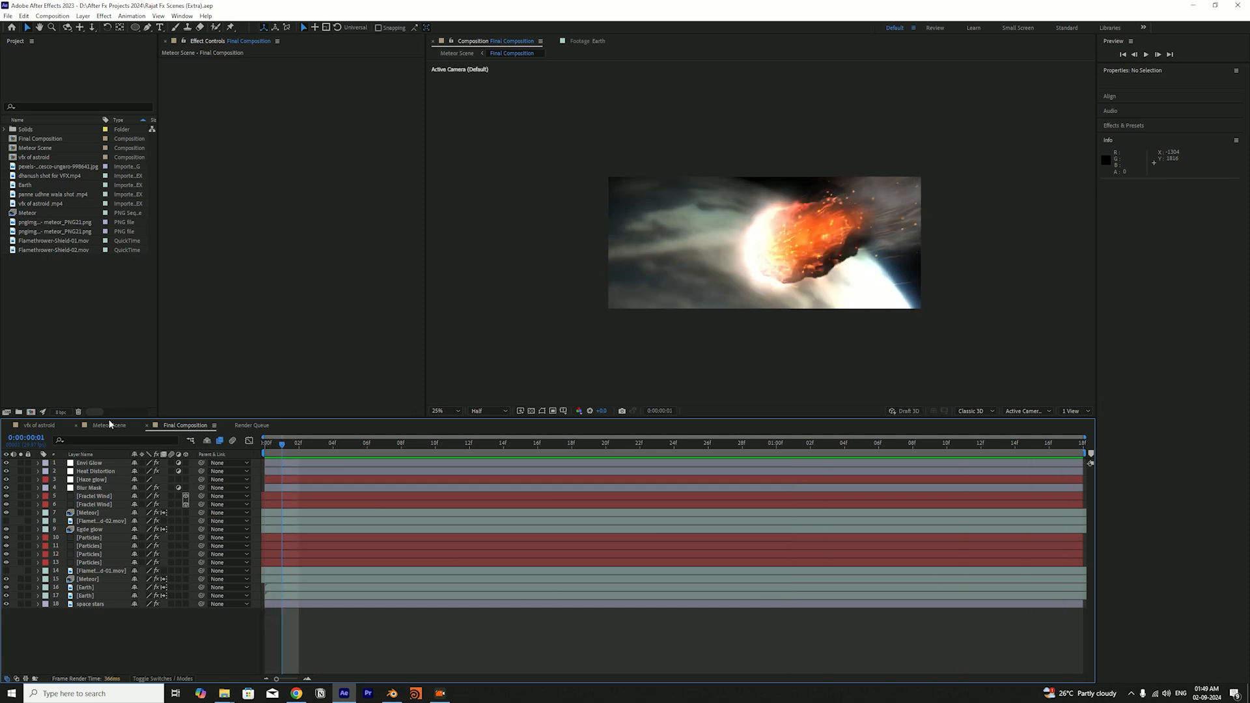
# Return to the Meteor Scene composition and preview the meteor's camera movement, ending at the first frame
pyautogui.click(109, 426)
pyautogui.click(304, 454)
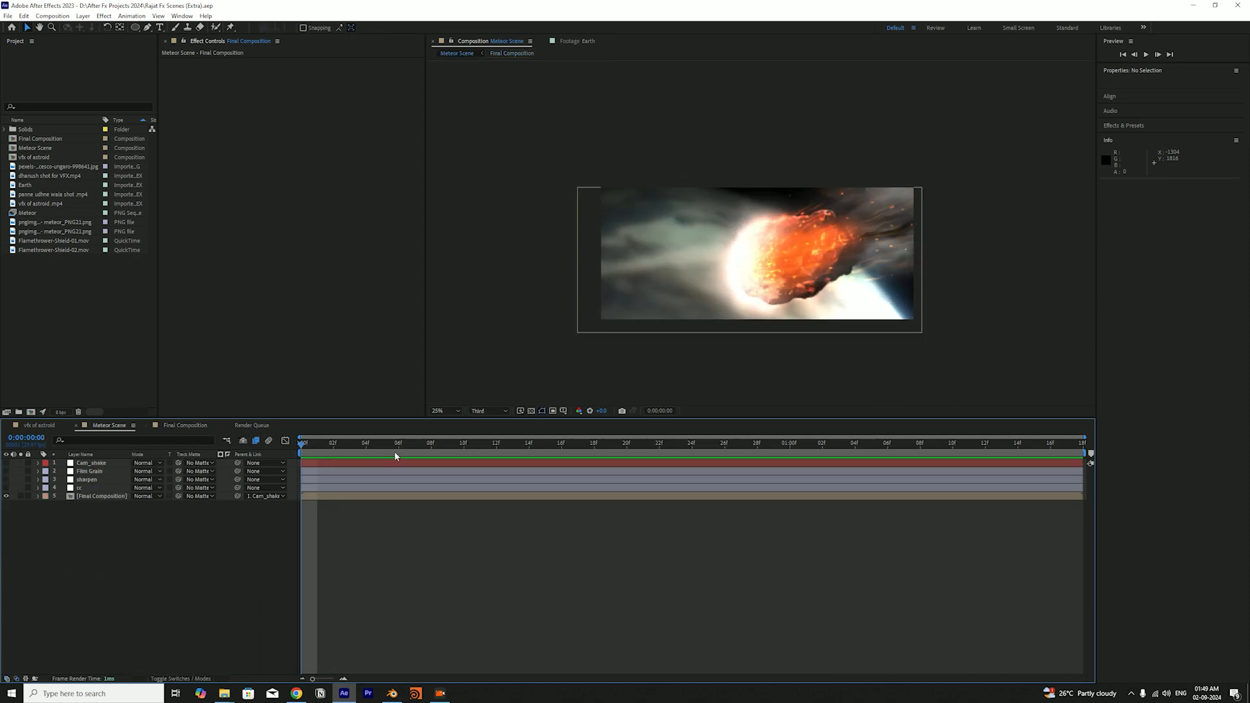
pyautogui.press('space')
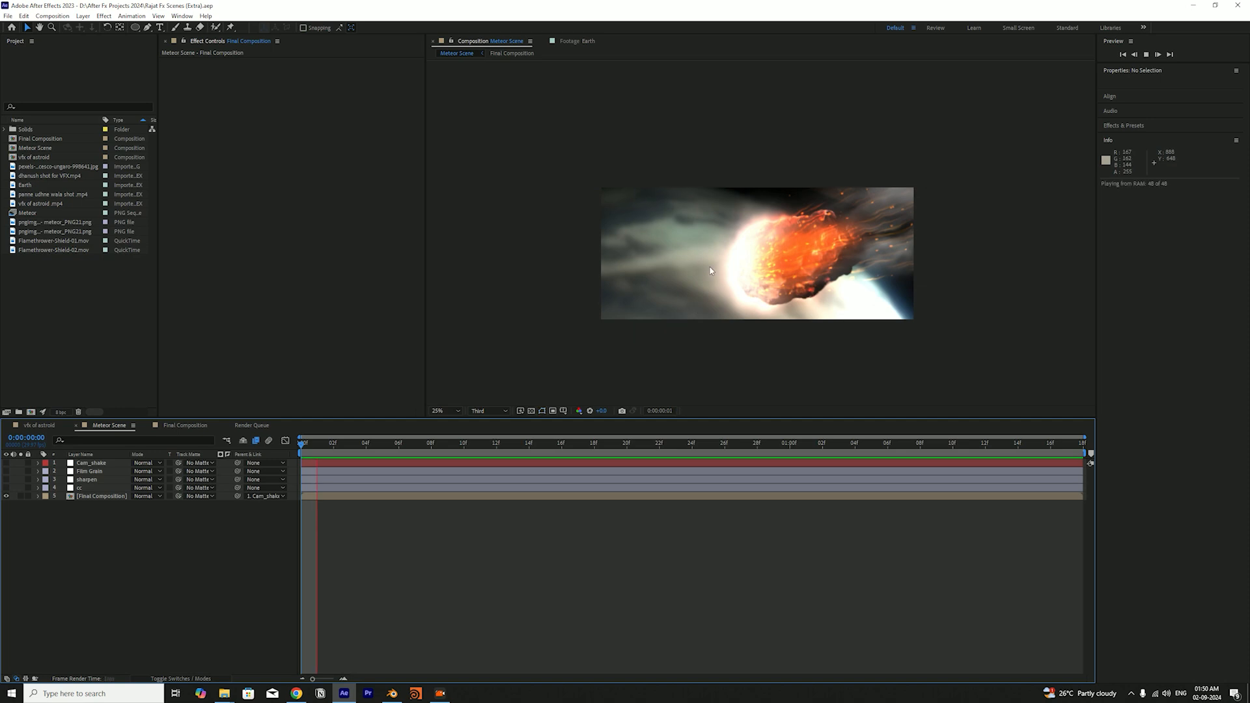
pyautogui.click(772, 267)
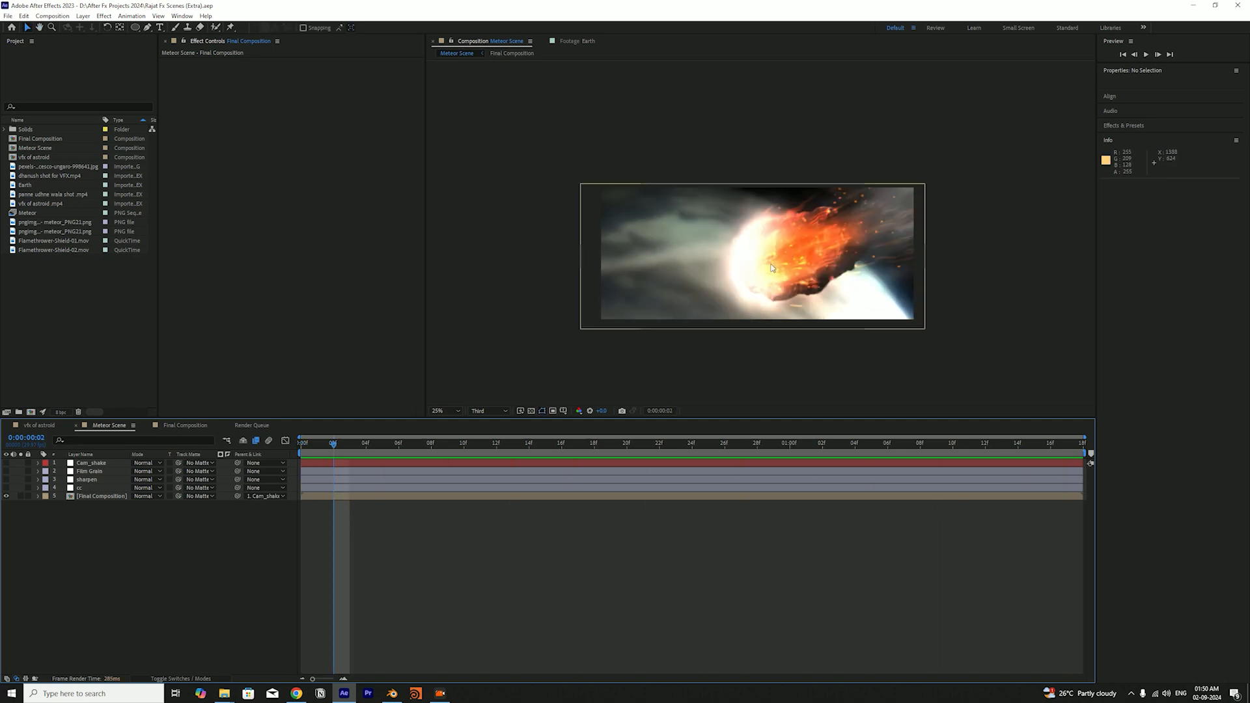
pyautogui.press('space')
pyautogui.moveTo(352, 444); pyautogui.dragTo(272, 484)
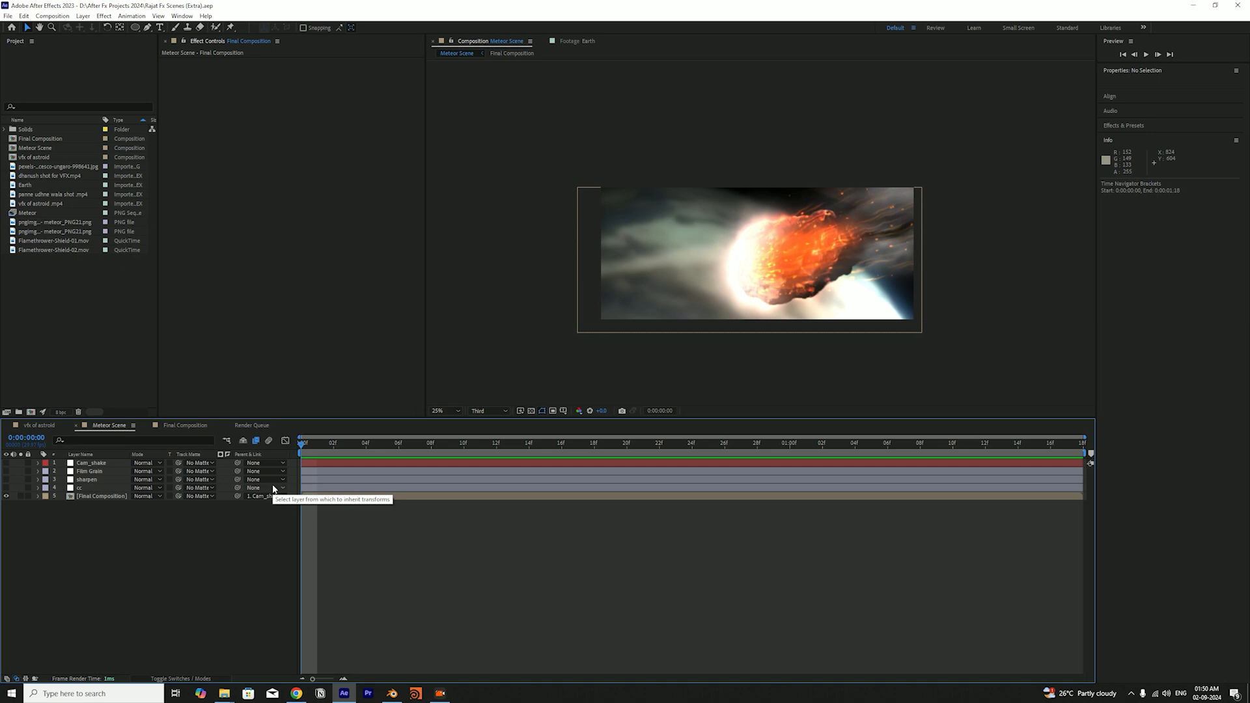
# Set the Meteor Scene preview resolution to Half, save the project, and play the shot
pyautogui.click(488, 411)
pyautogui.click(495, 447)
pyautogui.hotkey('ctrl', 's')
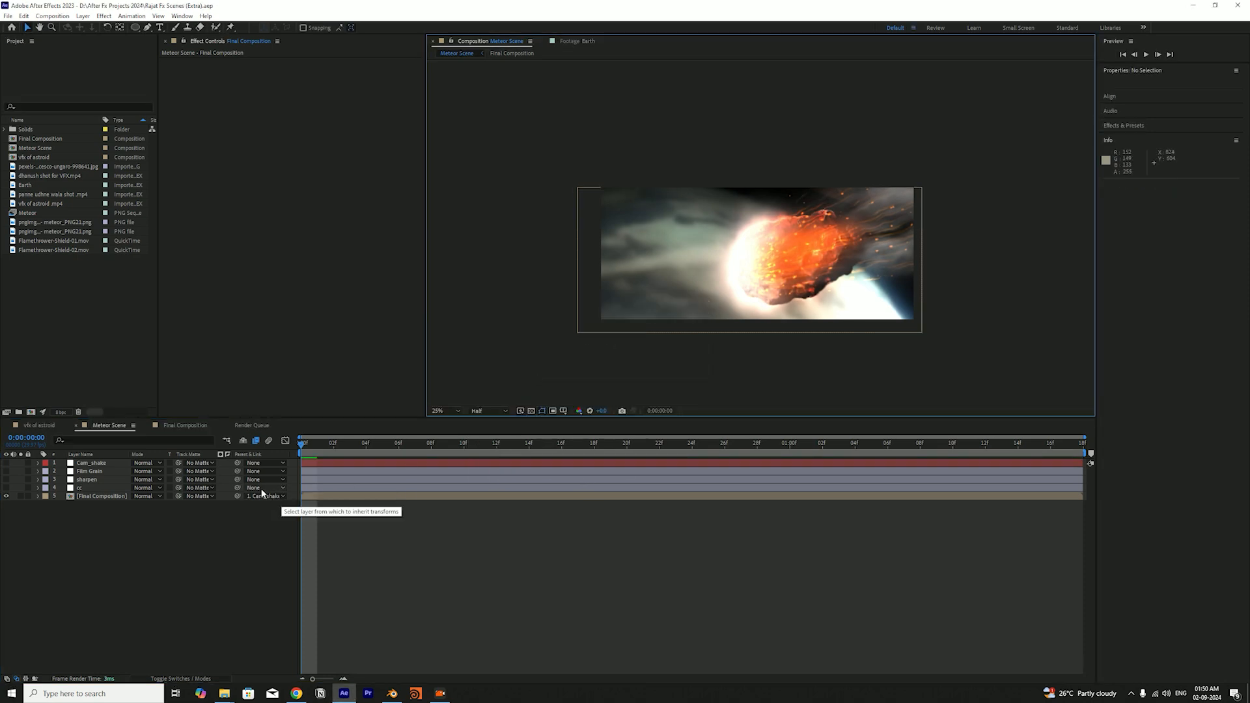
pyautogui.moveTo(312, 446); pyautogui.dragTo(779, 450)
pyautogui.press('space')
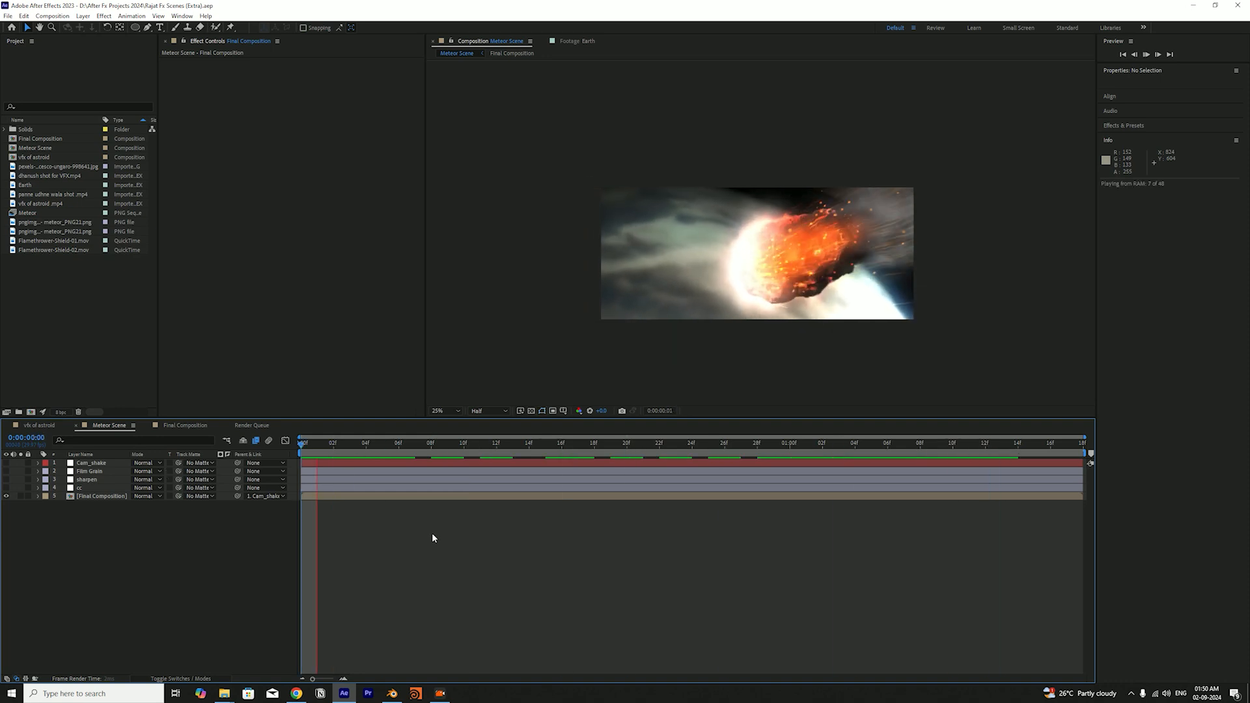
# Compare the motion by playing the Final Composition and the Meteor Scene one after the other
pyautogui.click(182, 426)
pyautogui.press('space')
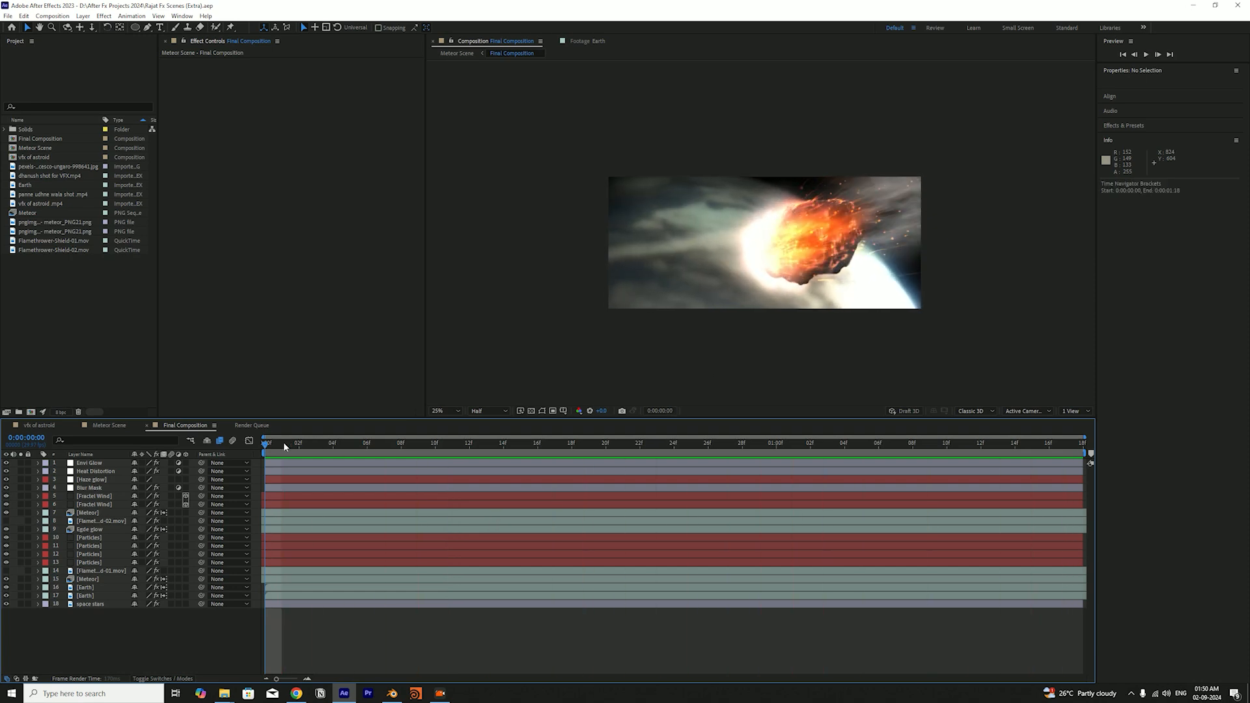
pyautogui.press('space')
pyautogui.click(108, 425)
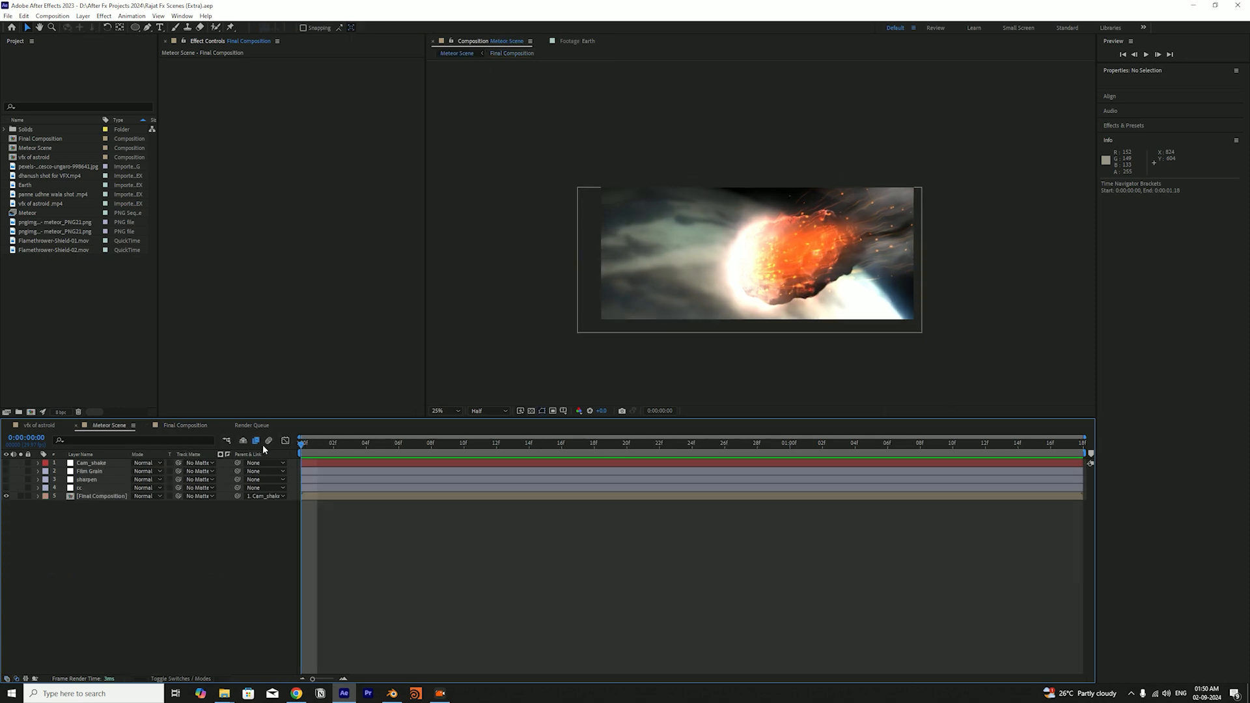
pyautogui.press('space')
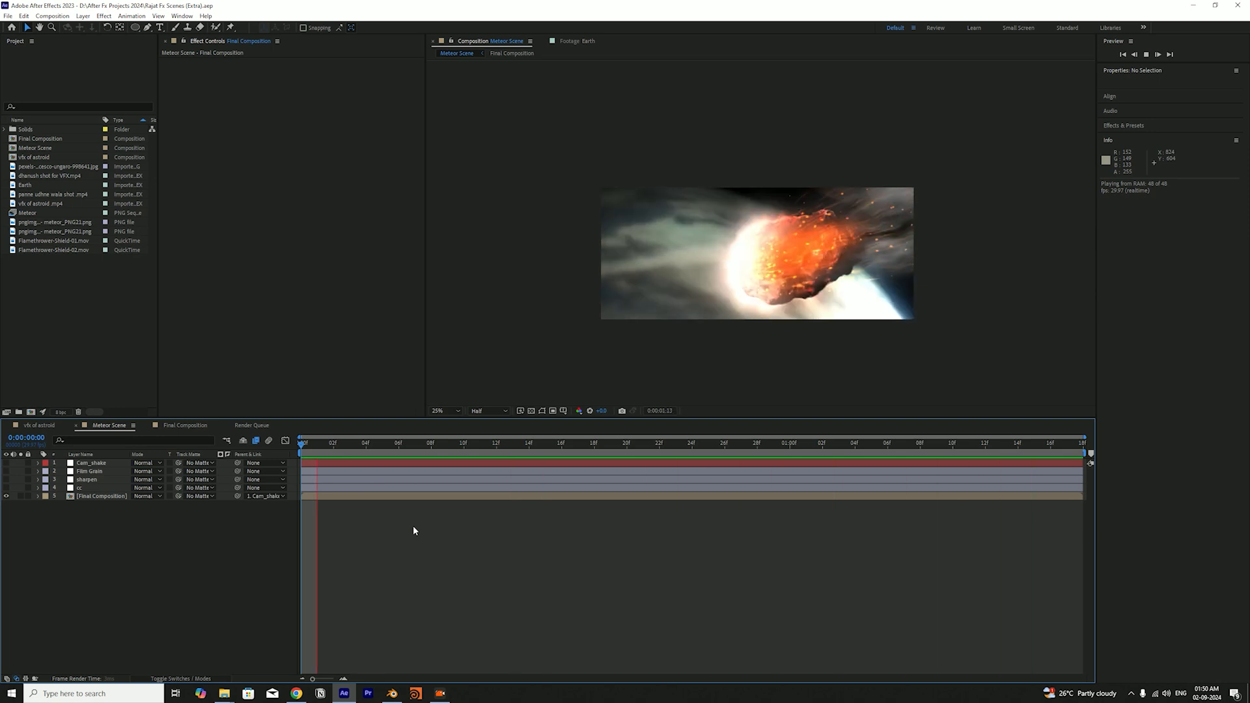
pyautogui.press('space')
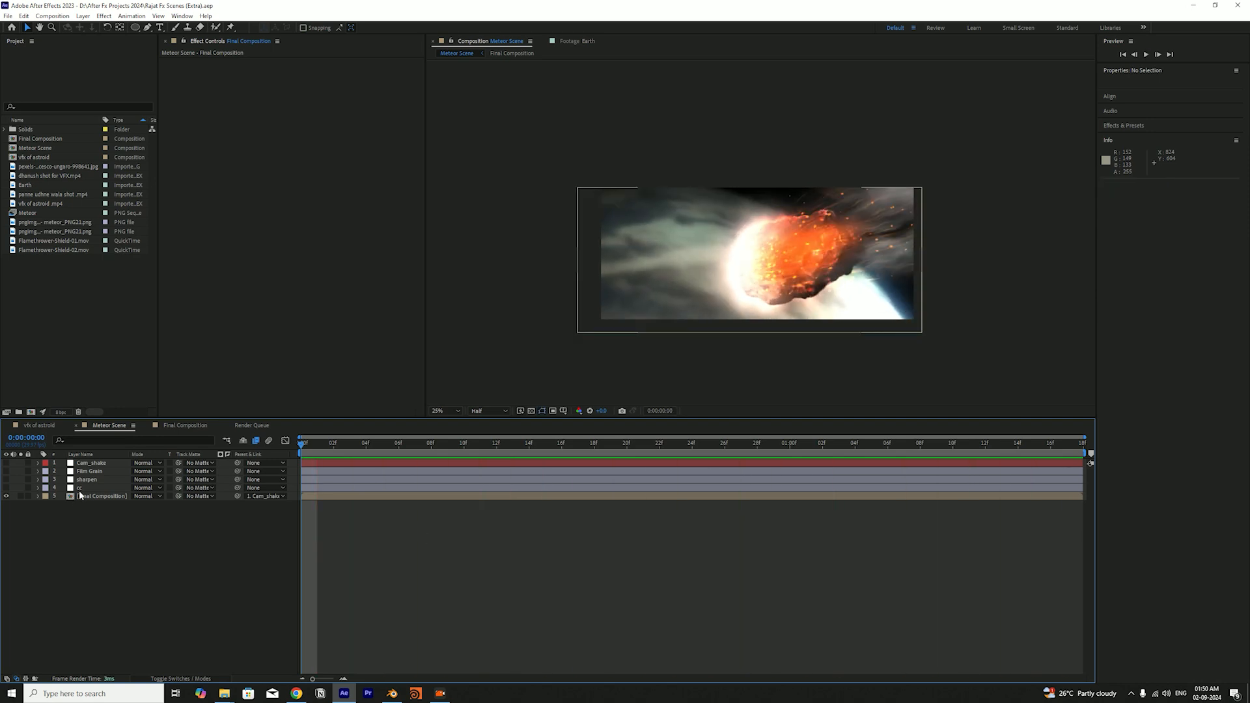
# Switch on the cc, sharpen and Film Grain layers in the Meteor Scene and save the project
pyautogui.click(68, 489)
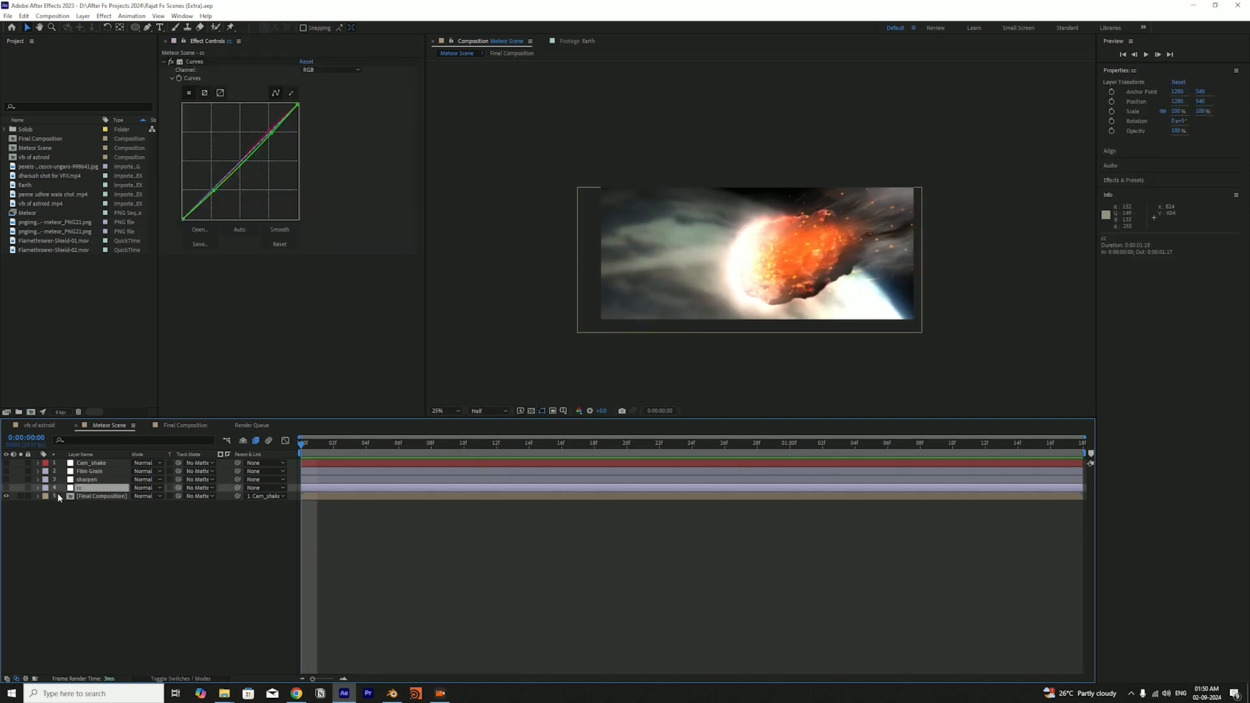
pyautogui.click(10, 479)
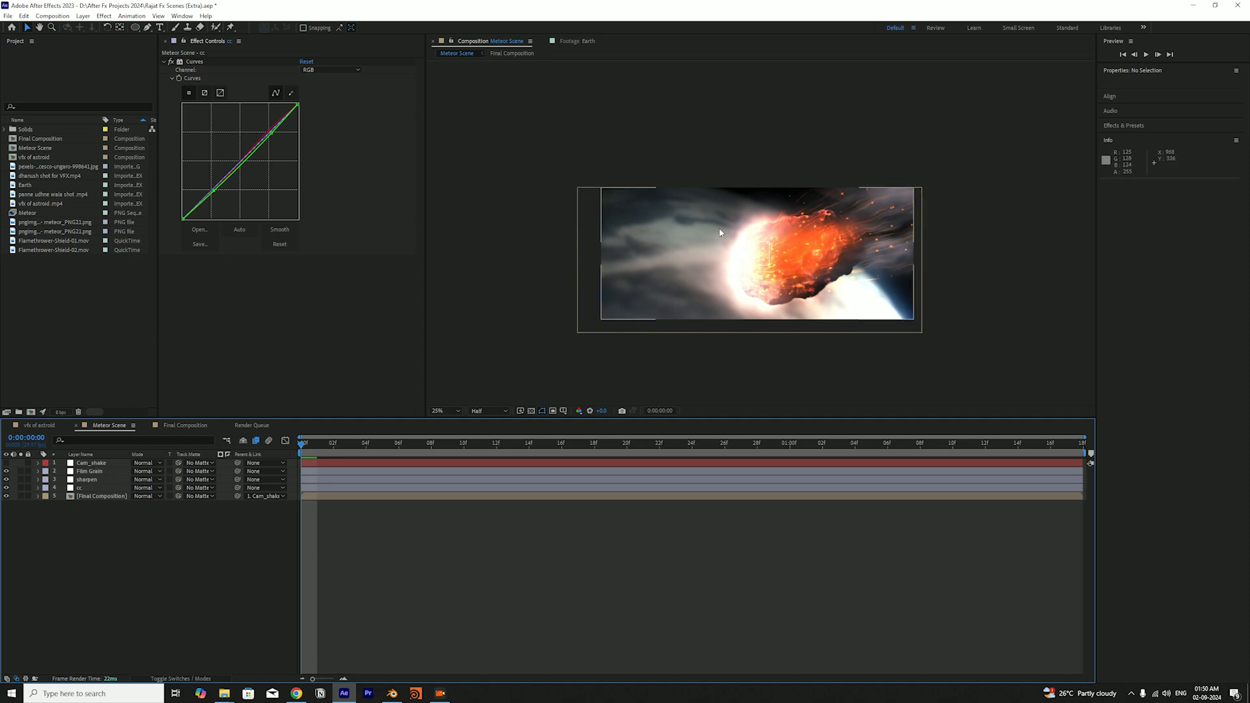
pyautogui.hotkey('ctrl', 's')
# Zoom into the Meteor Scene image to examine the grain, and inspect the Film Grain layer's Add Grain settings
pyautogui.scroll(2, 824, 252)
pyautogui.moveTo(818, 262); pyautogui.dragTo(798, 282)
pyautogui.scroll(3, 792, 284)
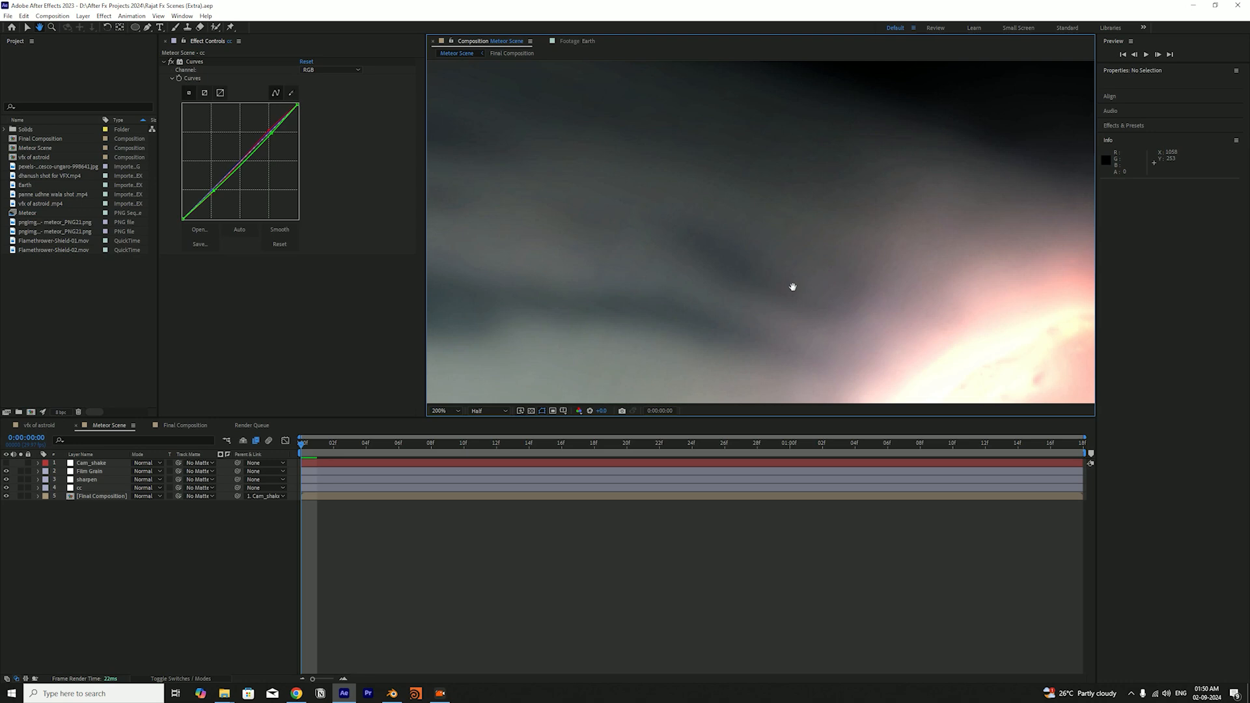
pyautogui.click(94, 480)
pyautogui.click(90, 471)
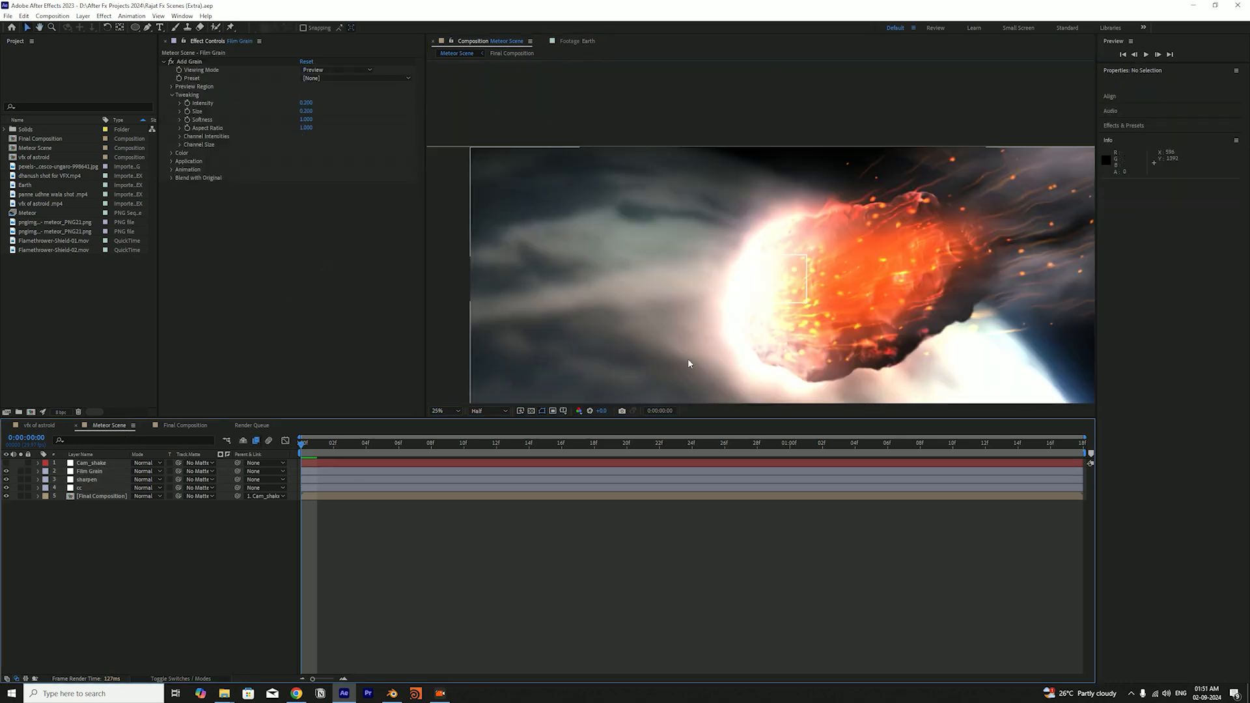
pyautogui.scroll(-2, 688, 359)
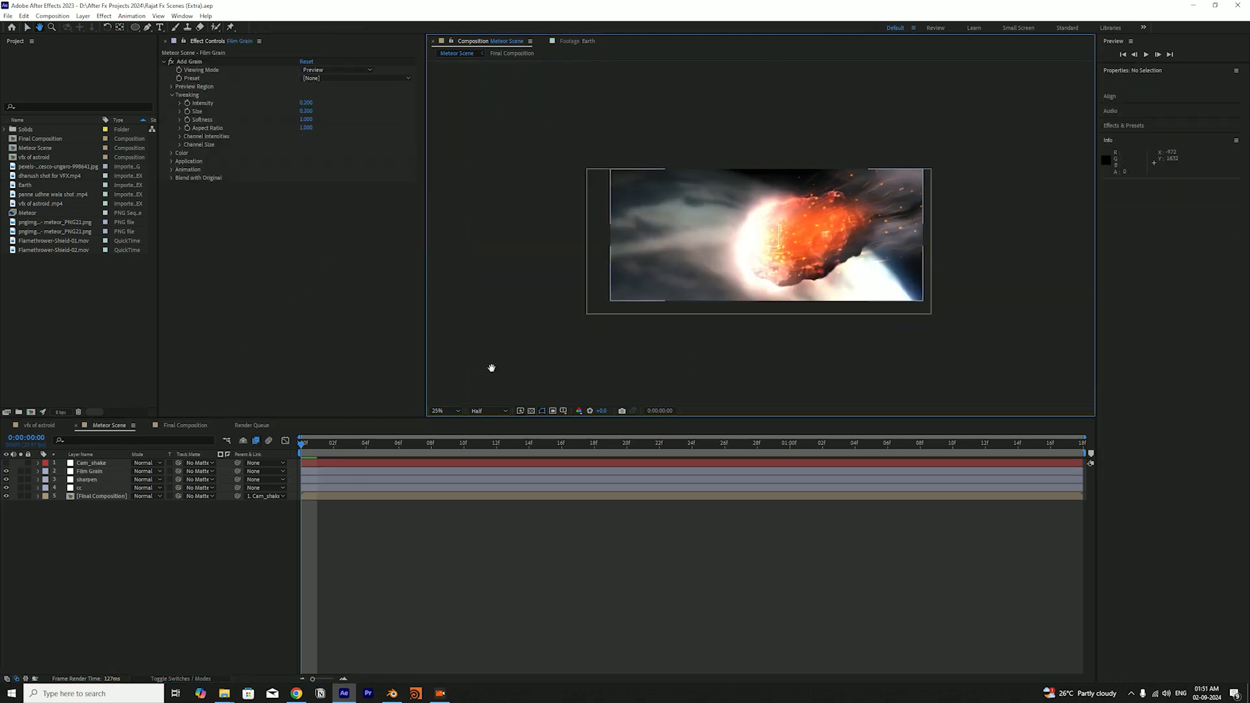
# Switch on the Cam_shake layer in the Meteor Scene and play the shot
pyautogui.click(5, 464)
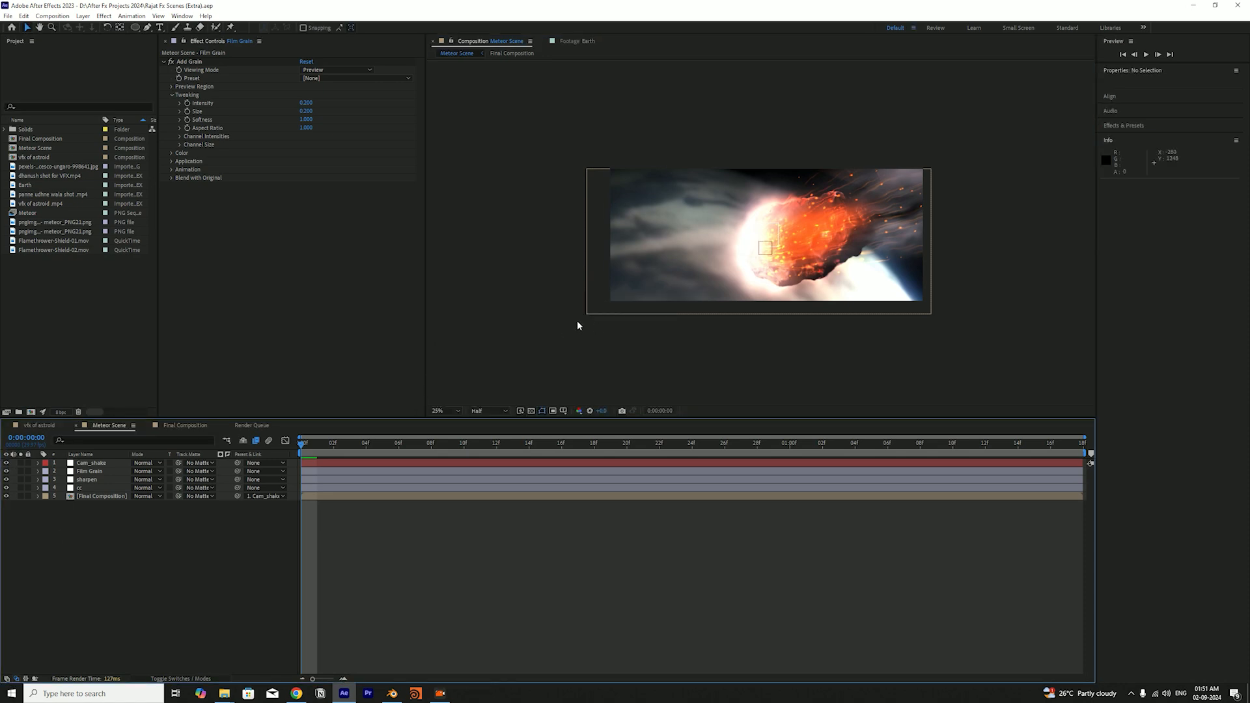
pyautogui.press('space')
pyautogui.press('space')
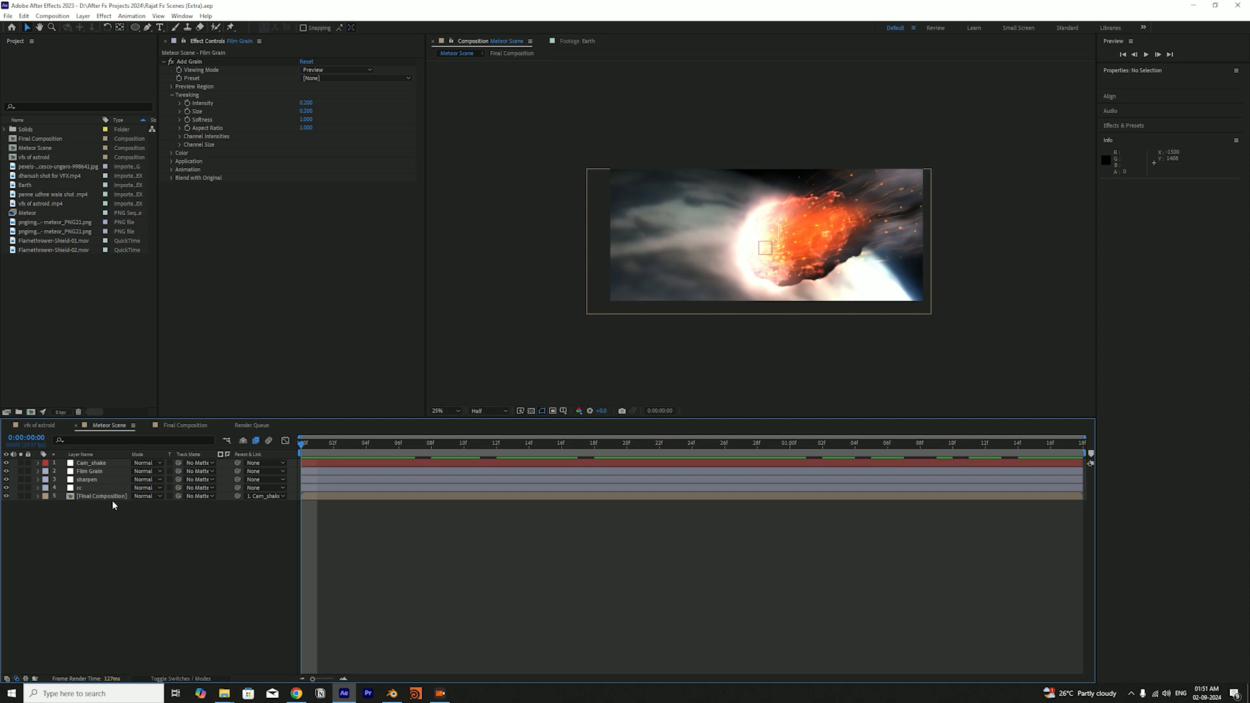
# Add a null object, try out the Final Composition layer's parent link, and delete the null
pyautogui.hotkey('ctrl', 'alt', 'shift', 'y')
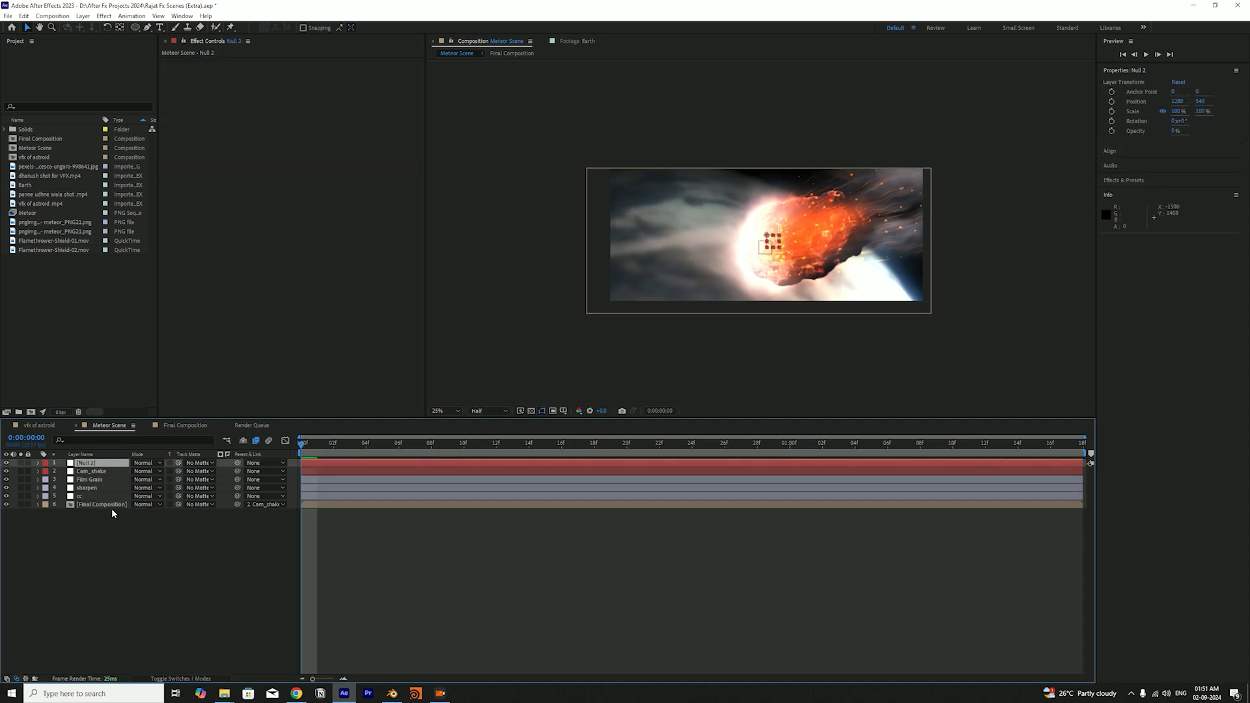
pyautogui.click(115, 507)
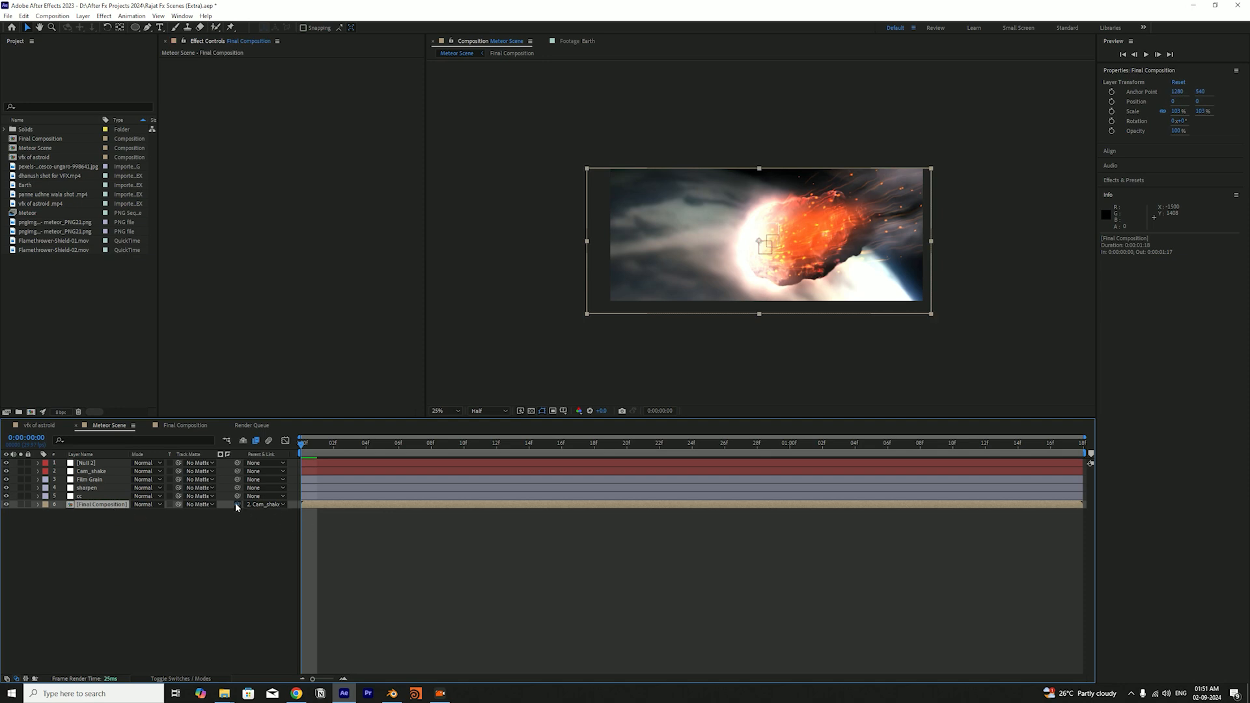
pyautogui.moveTo(236, 506); pyautogui.dragTo(243, 589)
pyautogui.click(243, 586)
pyautogui.click(112, 465)
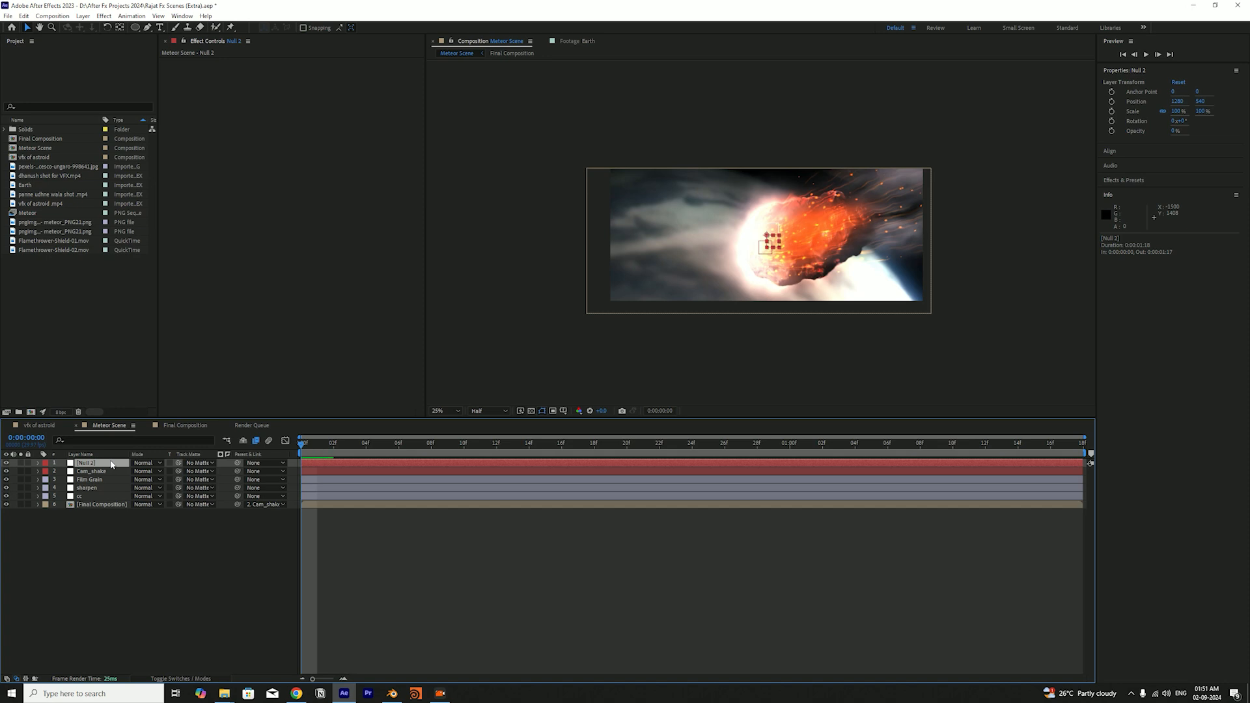
pyautogui.press('Delete')
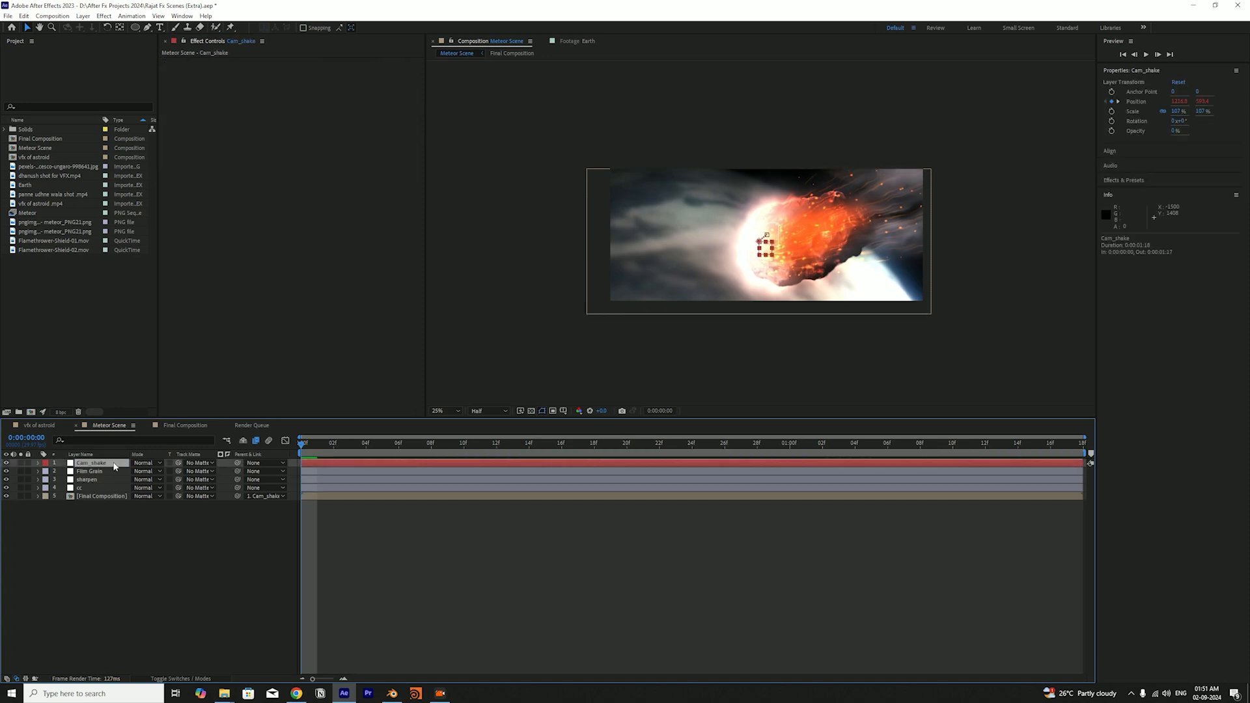
# Reveal the Cam_shake layer's Position expression and replace it with wiggle(5,10)
pyautogui.press('p')
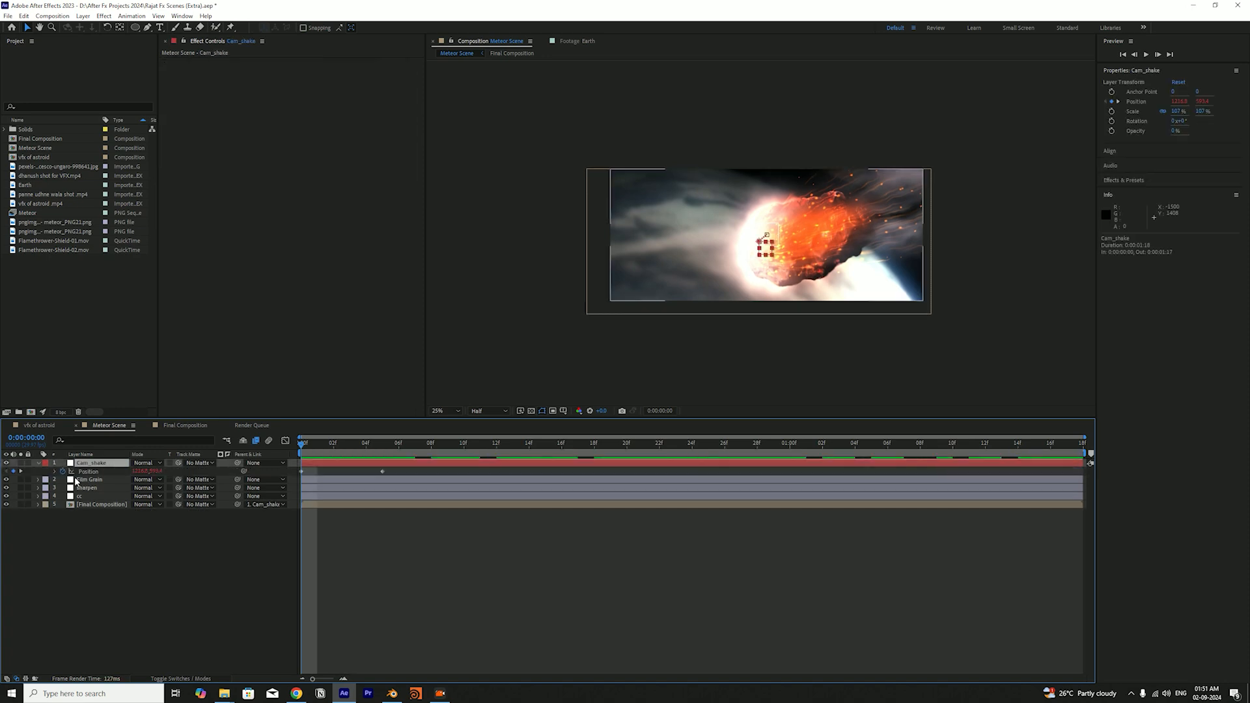
pyautogui.click(55, 472)
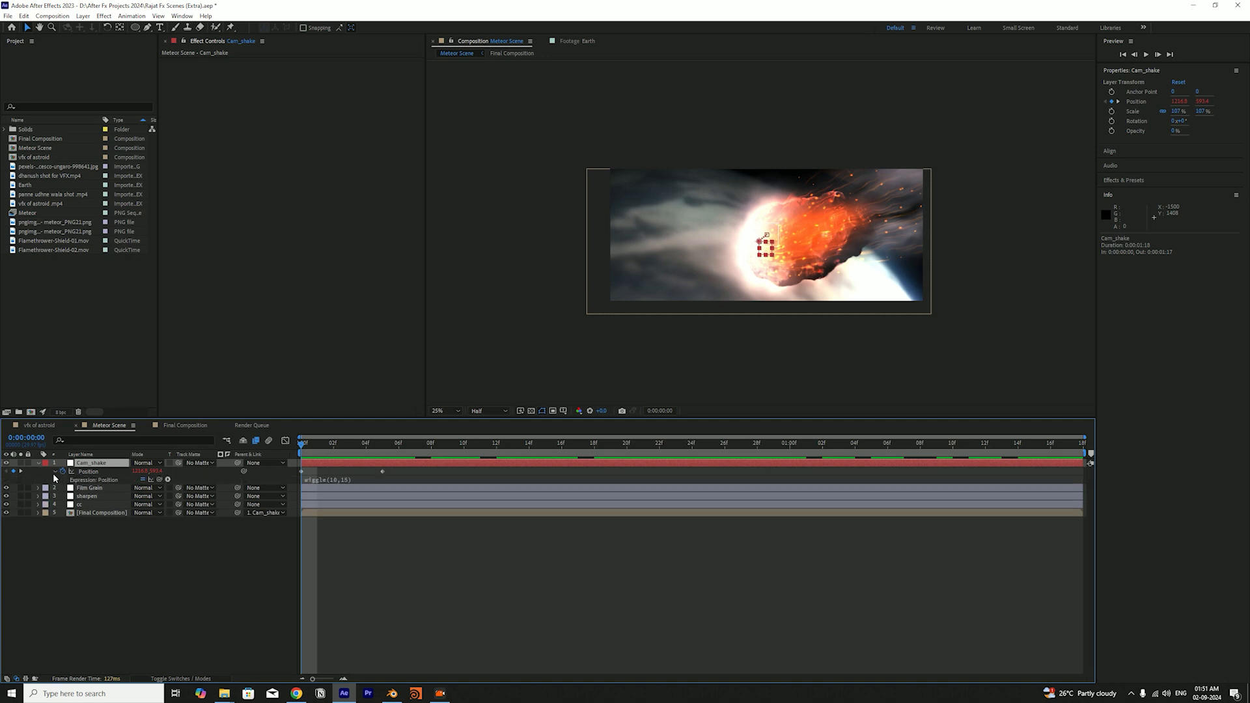
pyautogui.keyDown('alt'); pyautogui.click(63, 472); pyautogui.keyUp('alt')
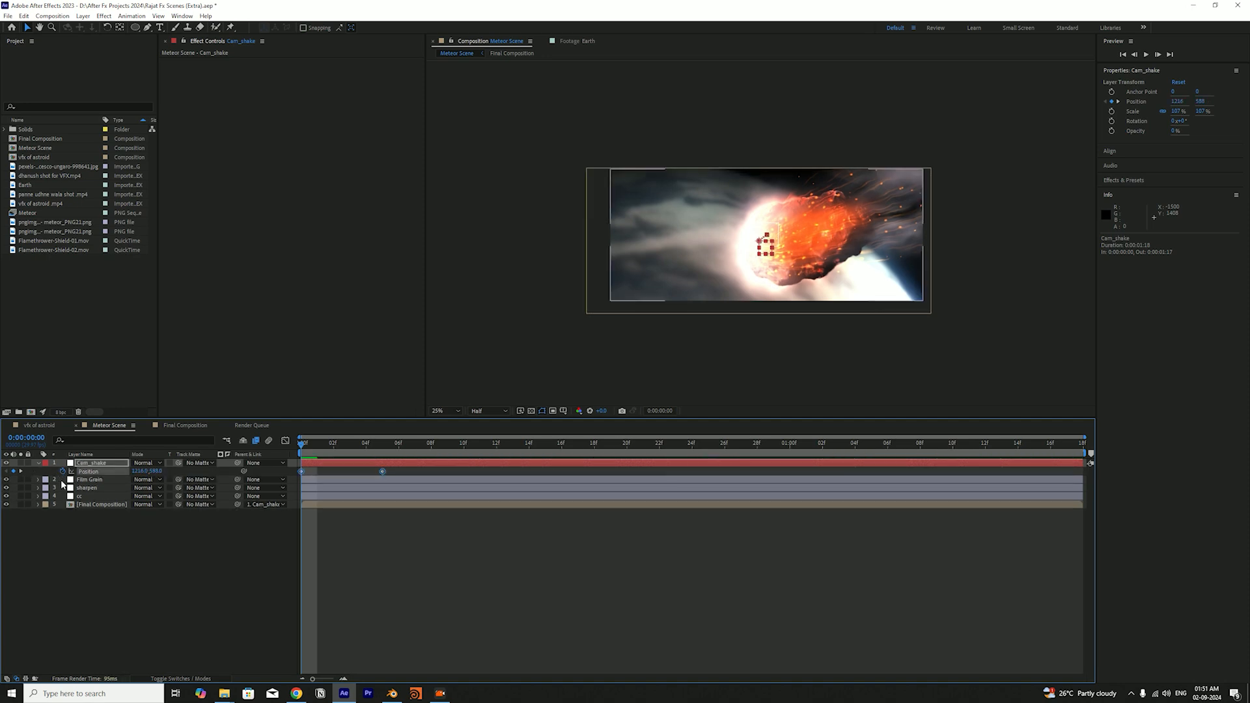
pyautogui.keyDown('alt'); pyautogui.click(63, 472); pyautogui.keyUp('alt')
pyautogui.write('wigg')
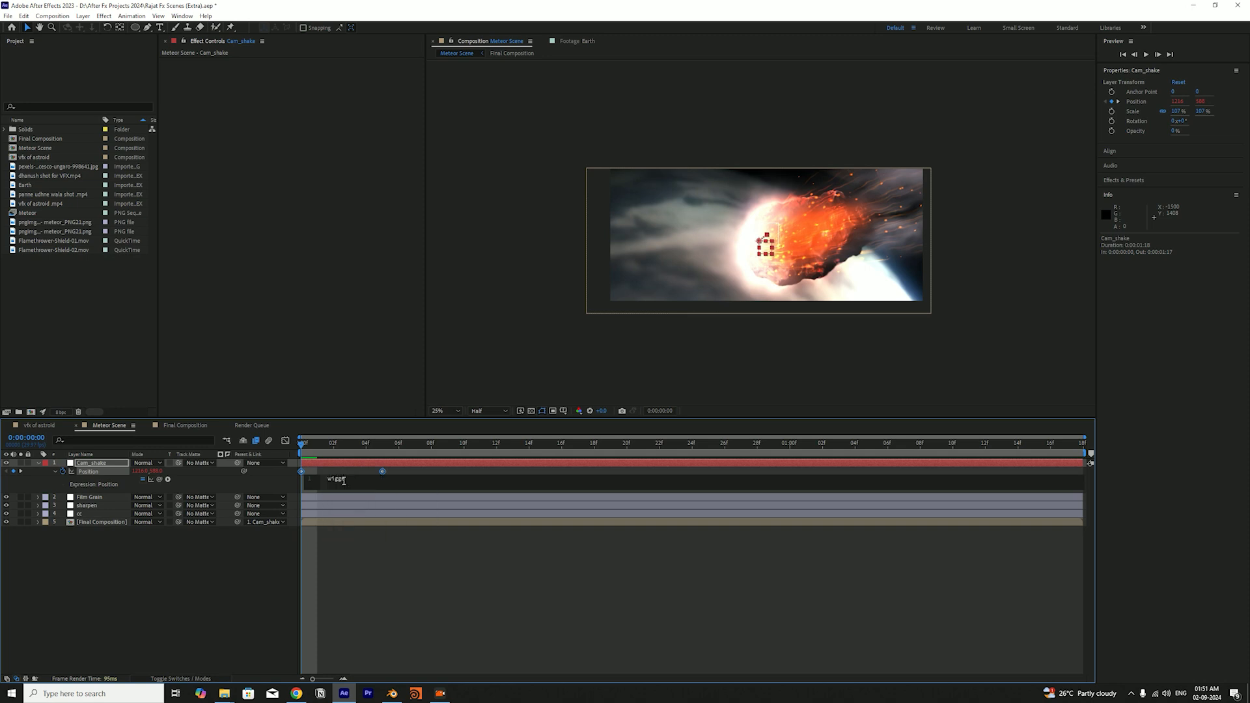
pyautogui.write('le')
pyautogui.press('Return')
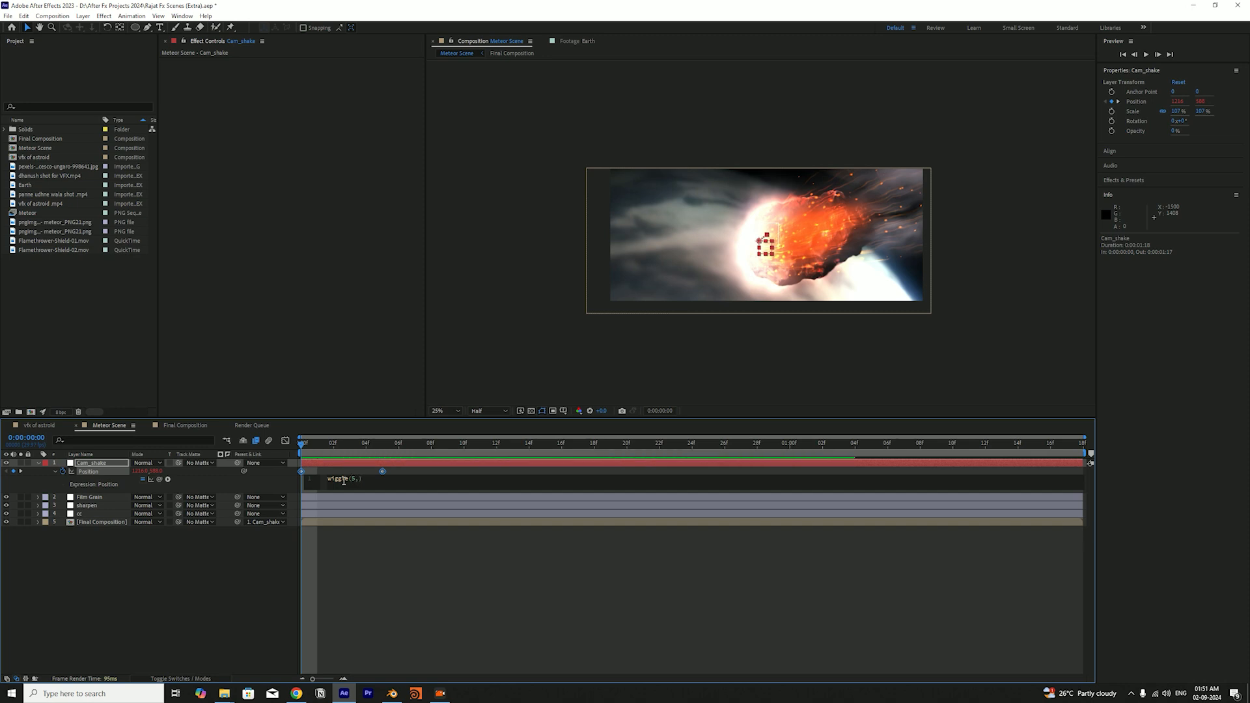
pyautogui.press('KP_Enter')
# Preview the new camera wiggle, save the project at the first frame, and replay the shot
pyautogui.press('space')
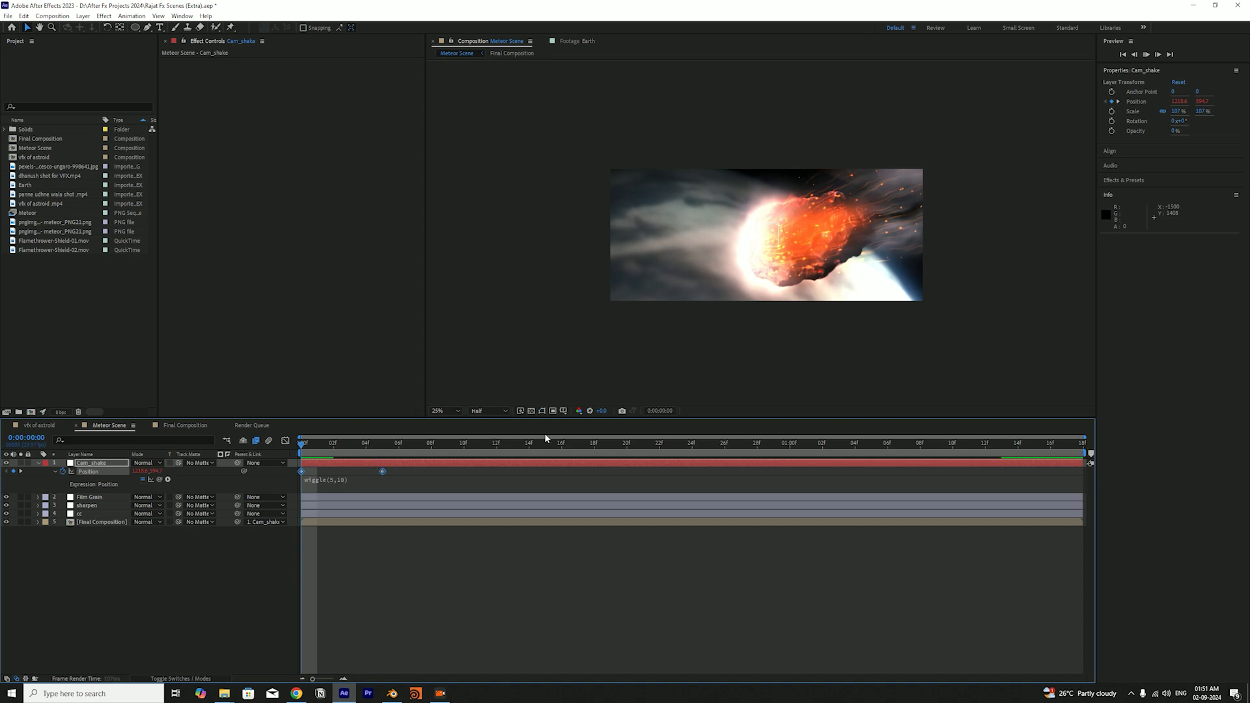
pyautogui.press('space')
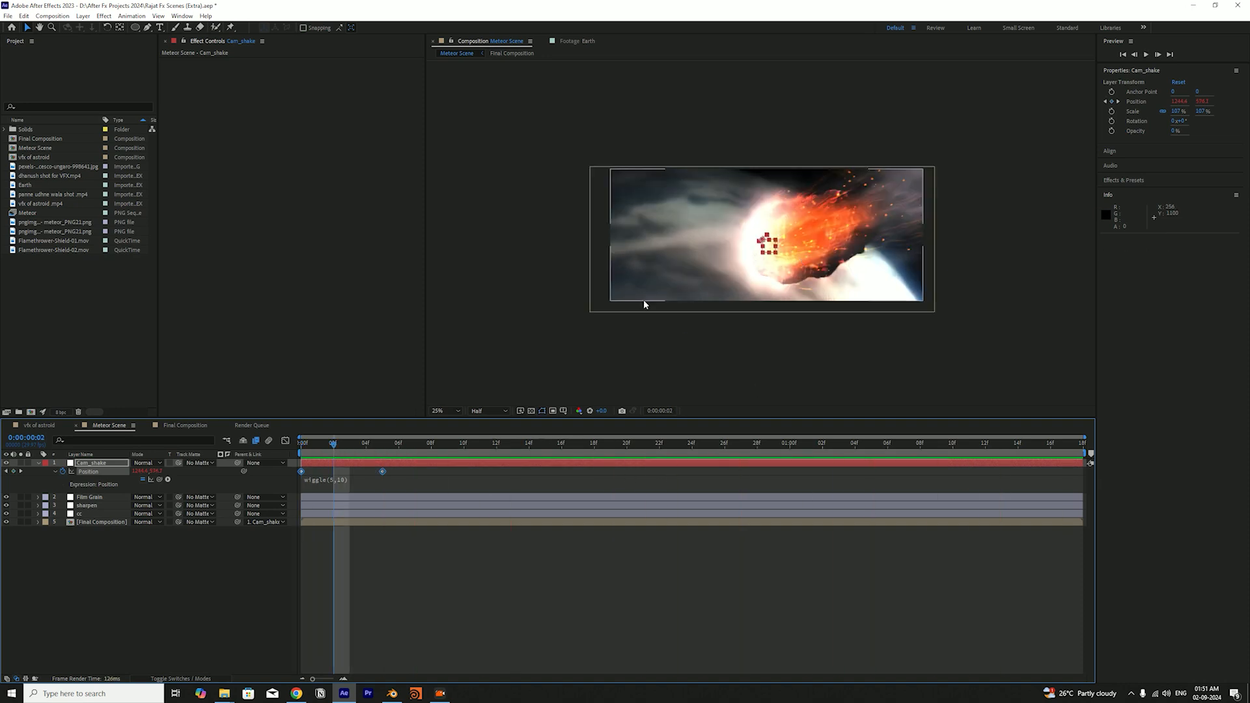
pyautogui.click(301, 444)
pyautogui.hotkey('ctrl', 's')
pyautogui.press('space')
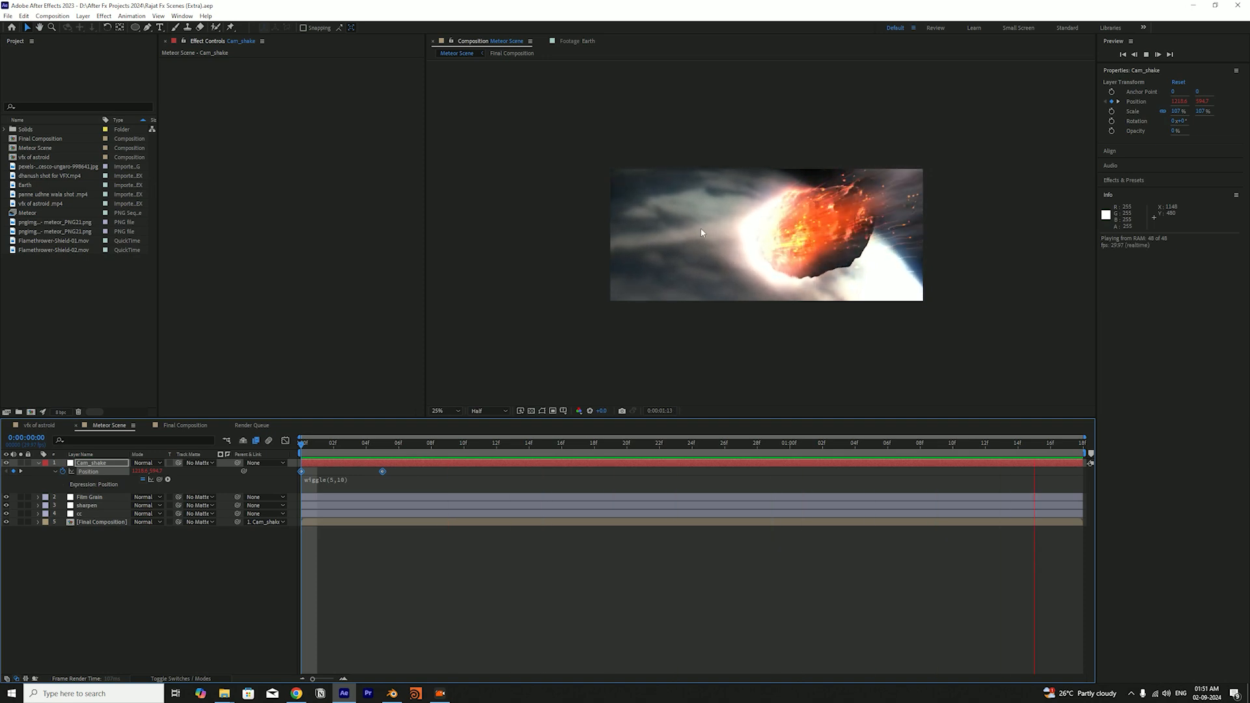
# Undo the Cam_shake expression change, save the project and collapse the layer's properties
pyautogui.hotkey('ctrl', 'z')
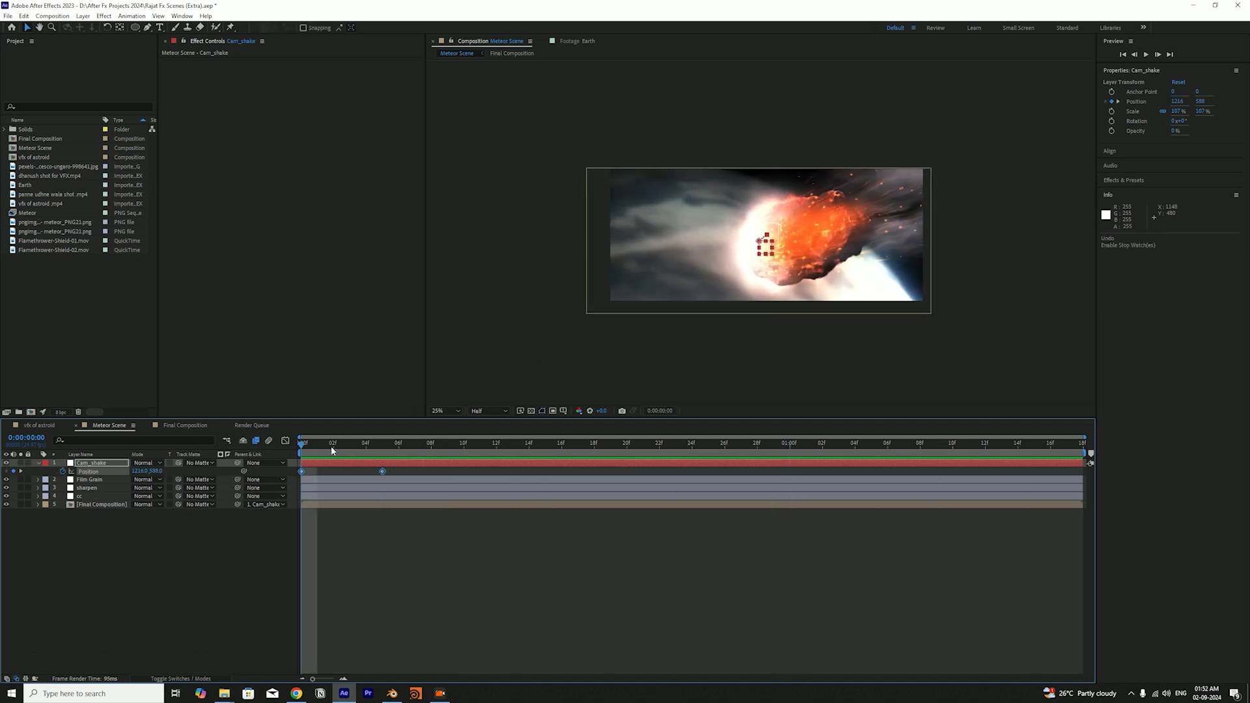
pyautogui.moveTo(344, 454); pyautogui.dragTo(1018, 454)
pyautogui.moveTo(949, 559); pyautogui.dragTo(284, 580)
pyautogui.click(283, 593)
pyautogui.hotkey('ctrl', 's')
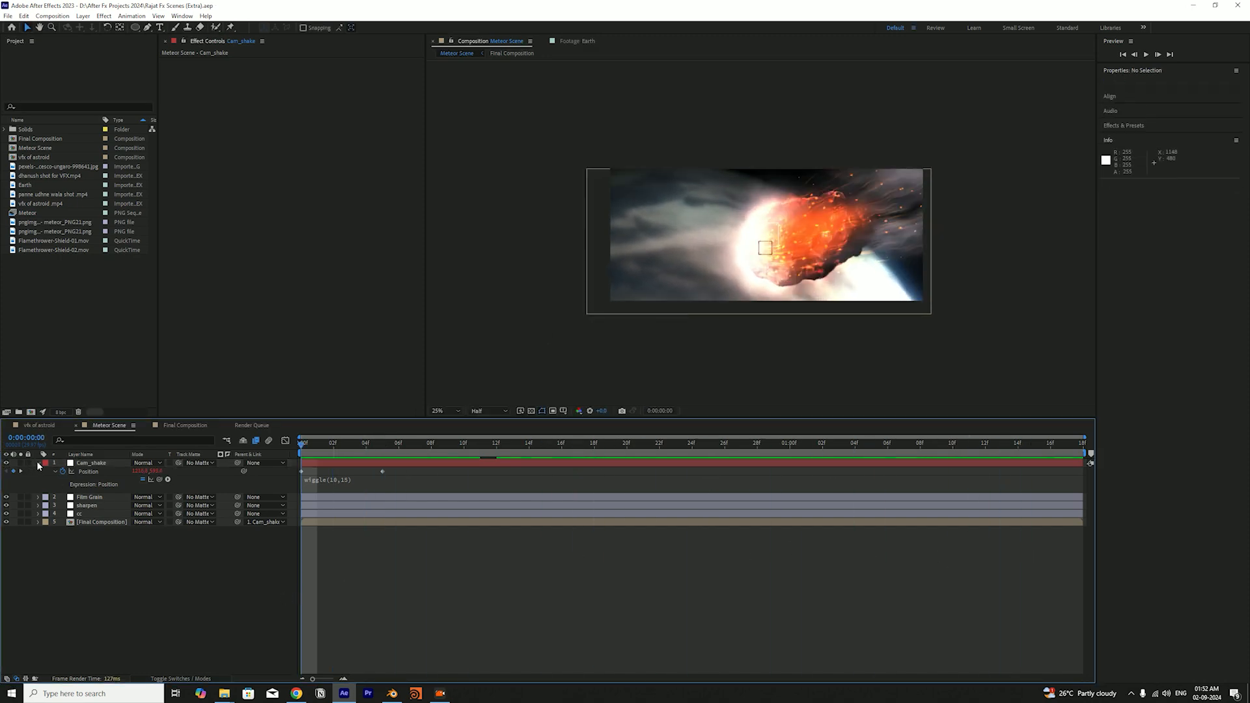
pyautogui.click(38, 463)
pyautogui.moveTo(464, 455); pyautogui.dragTo(274, 555)
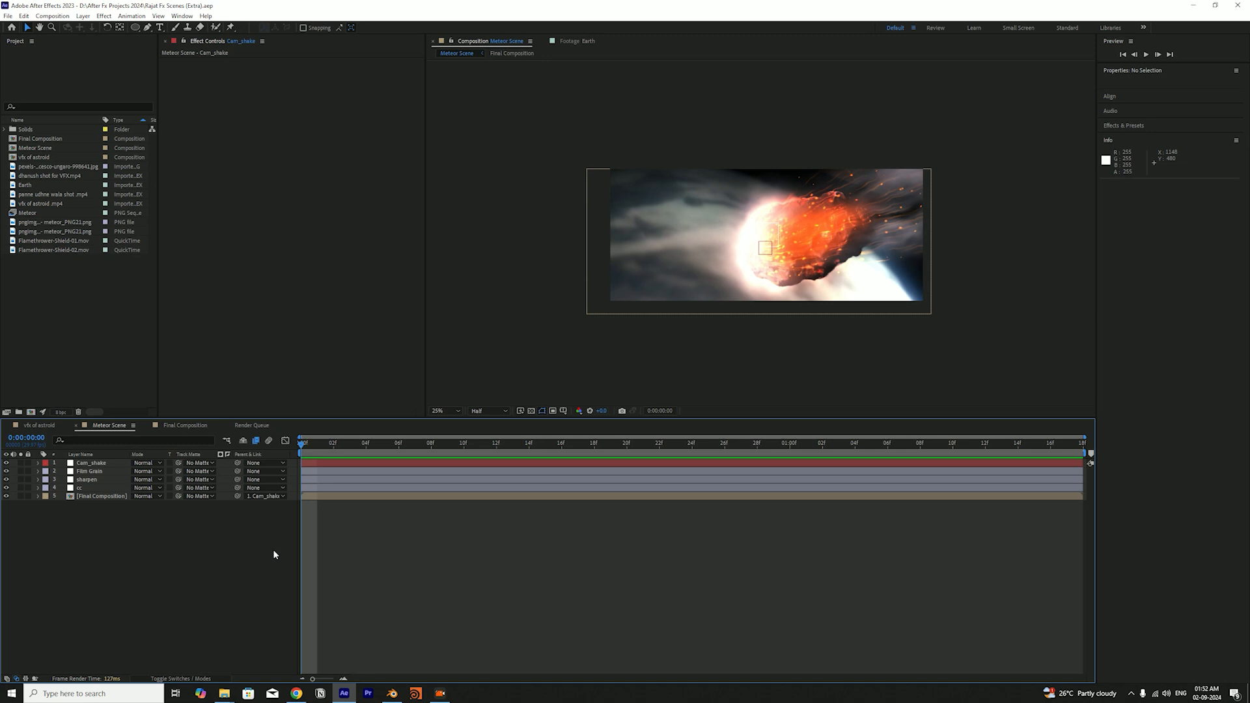